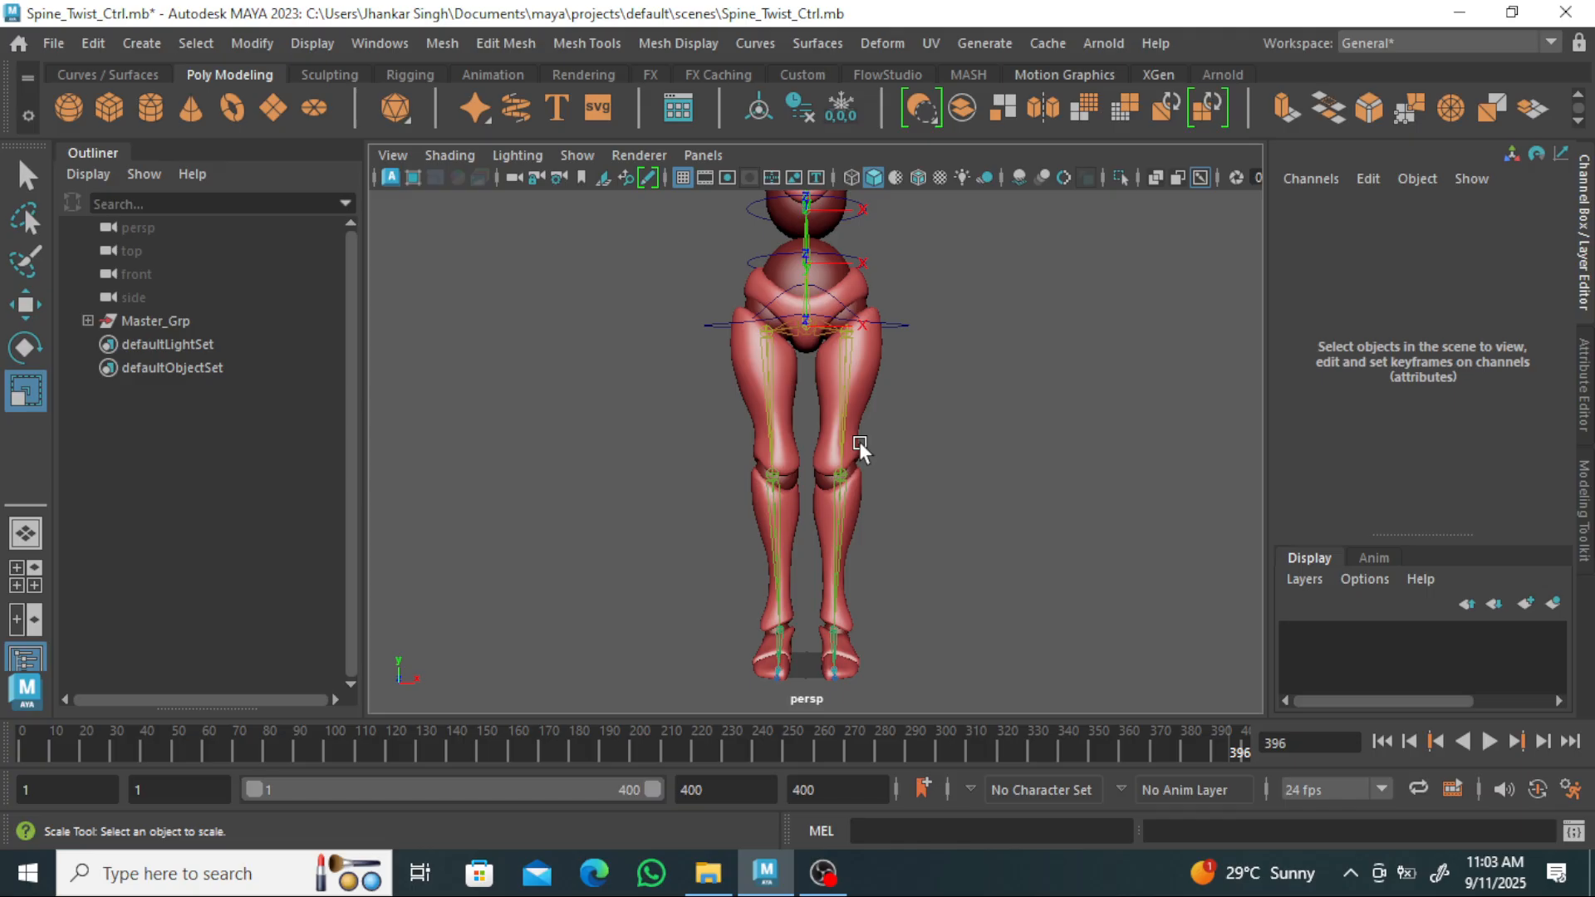
# Examine the character rig from several angles, focusing on the hip, knee and ankle joints of both legs.
pyautogui.scroll(-5, 868, 478)
pyautogui.scroll(10, 859, 548)
pyautogui.keyDown('alt'); pyautogui.moveTo(787, 463); pyautogui.dragTo(790, 391); pyautogui.keyUp('alt')
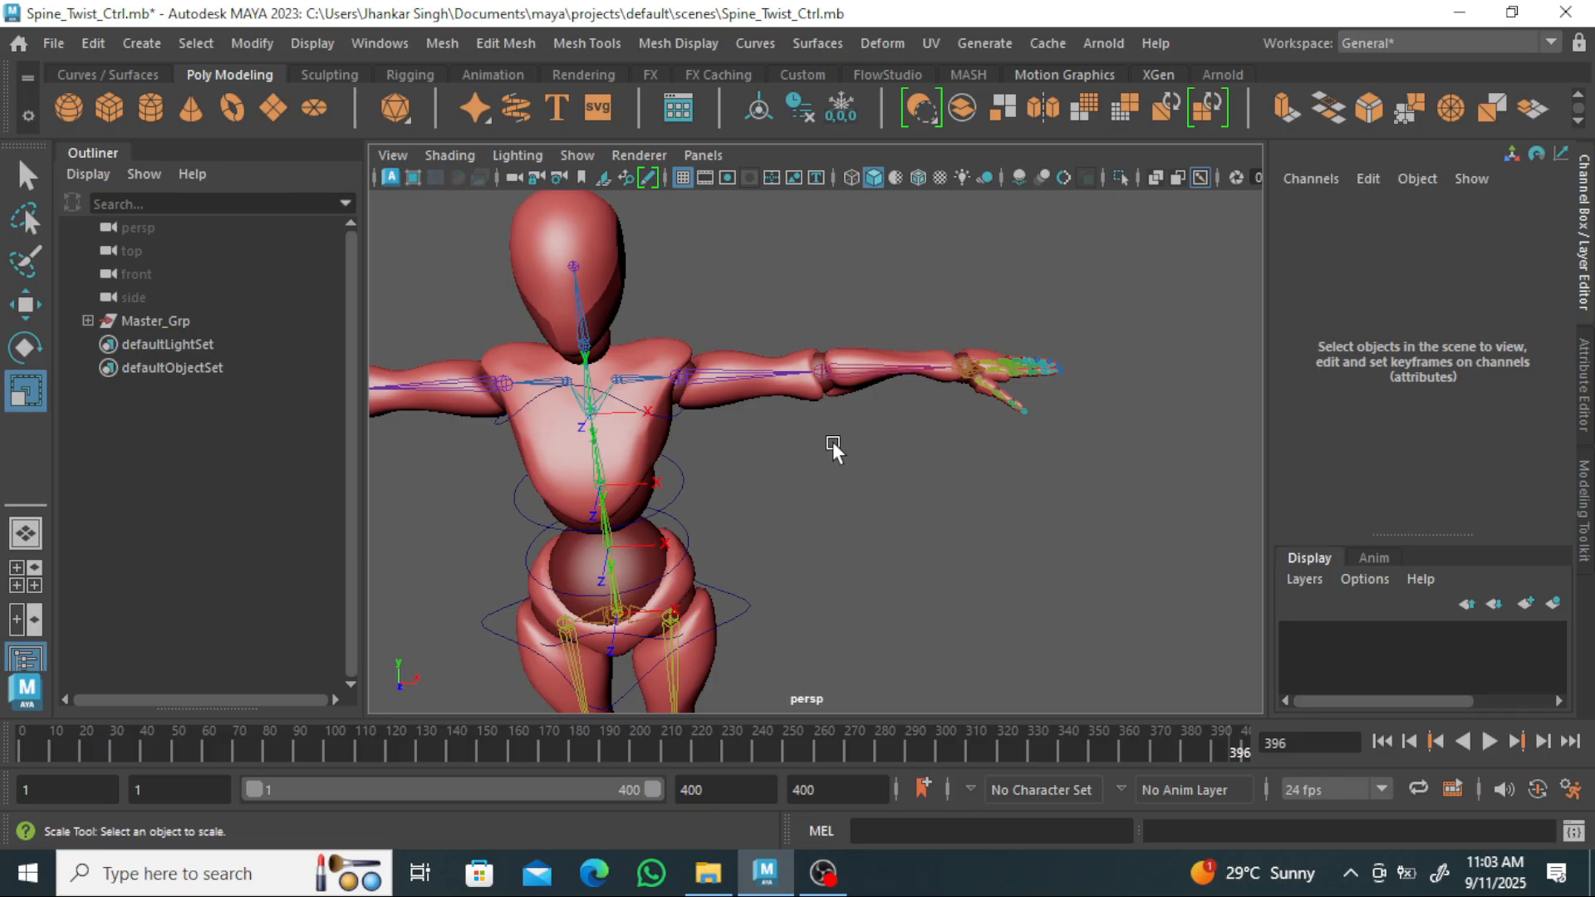
pyautogui.scroll(3, 829, 449)
pyautogui.scroll(-3, 782, 448)
pyautogui.keyDown('alt'); pyautogui.moveTo(772, 548); pyautogui.dragTo(810, 462, button='middle'); pyautogui.keyUp('alt')
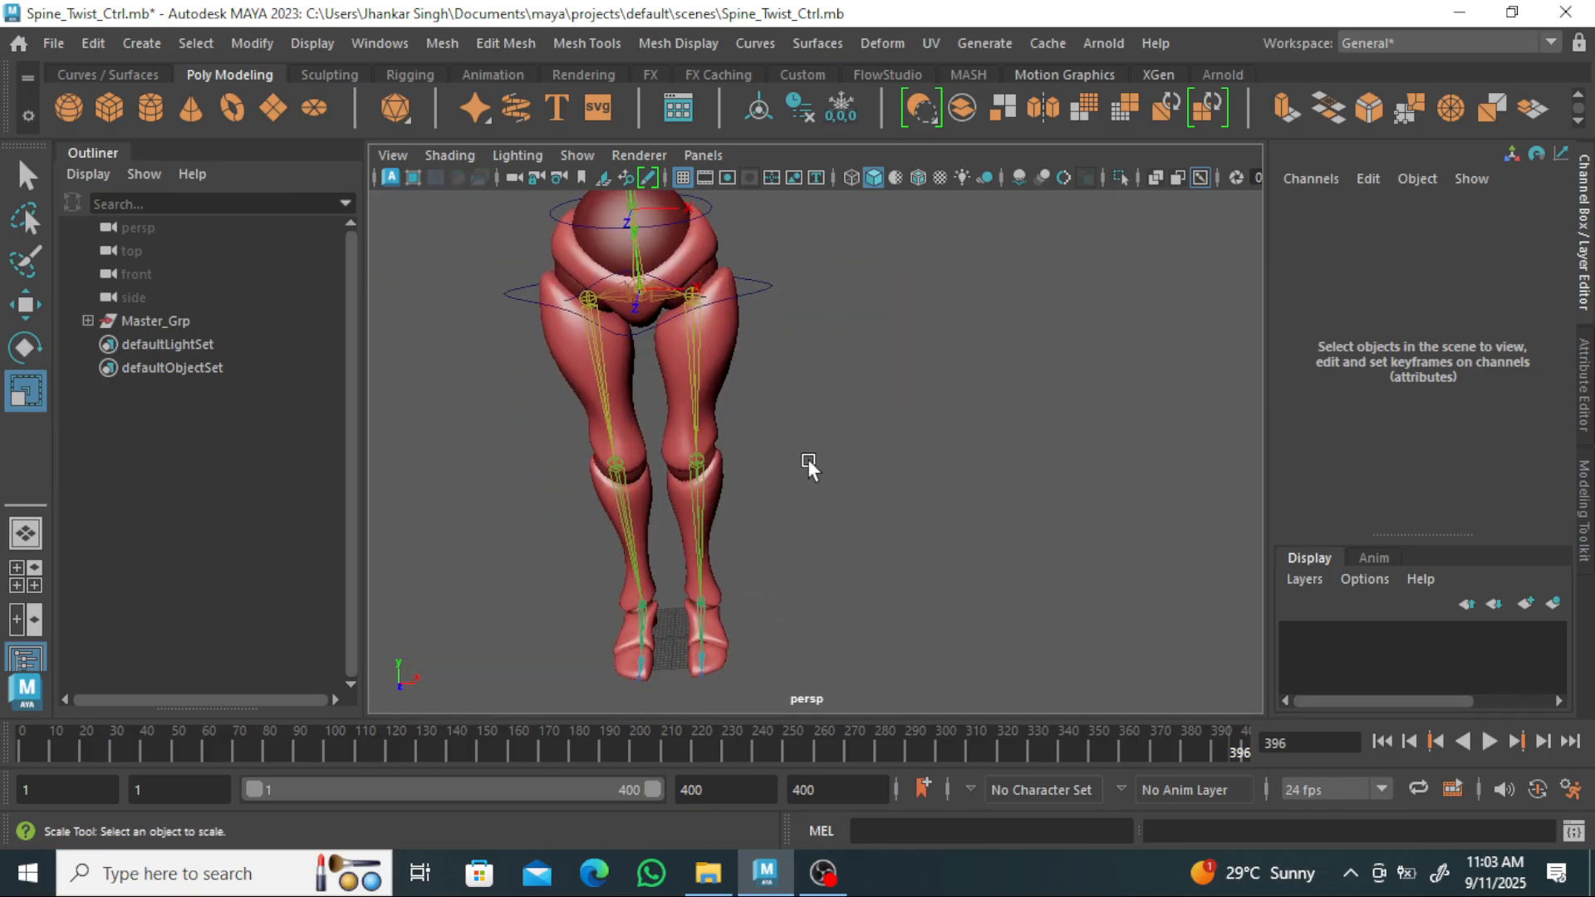
pyautogui.scroll(3, 748, 481)
pyautogui.keyDown('alt'); pyautogui.moveTo(811, 524); pyautogui.dragTo(726, 481, button='middle'); pyautogui.keyUp('alt')
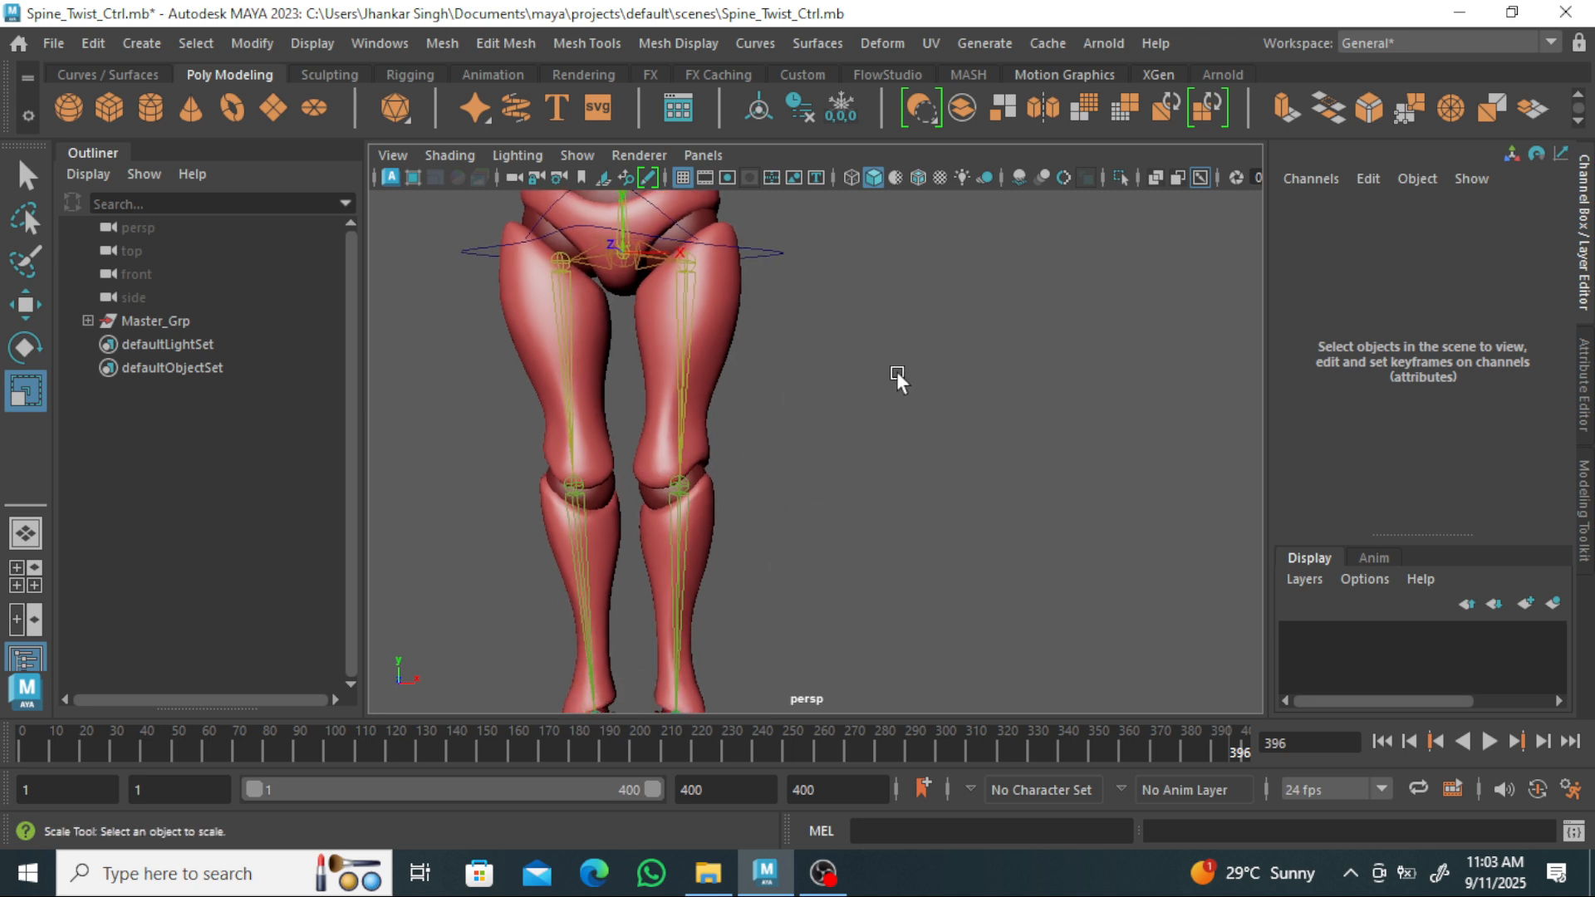
pyautogui.scroll(-8, 894, 374)
pyautogui.scroll(4, 922, 374)
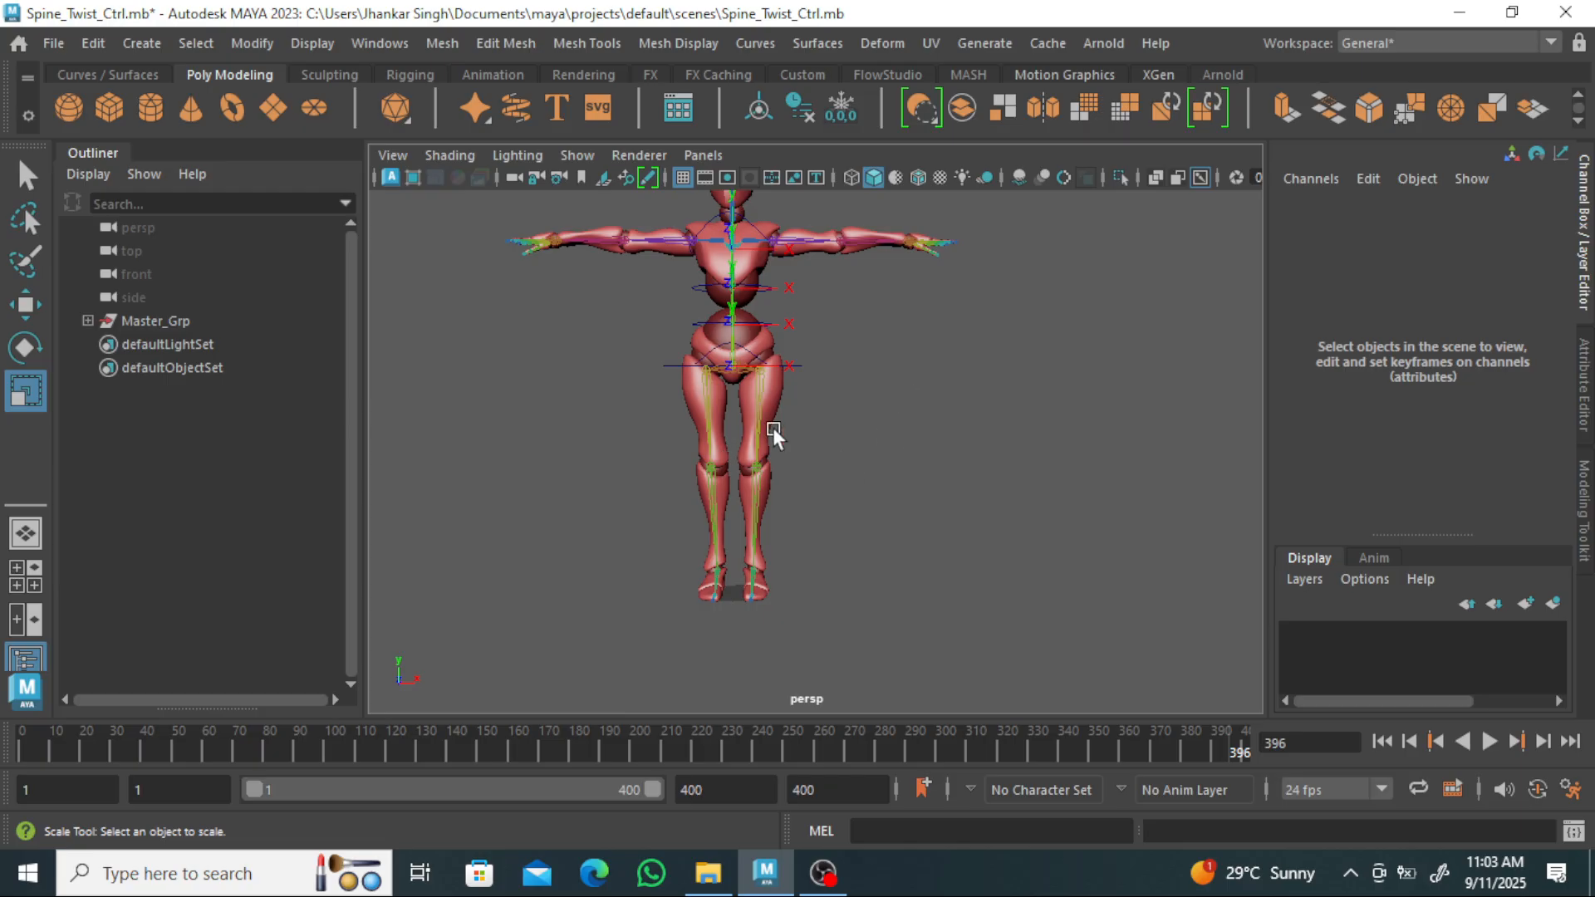
pyautogui.scroll(3, 811, 459)
pyautogui.scroll(-2, 802, 452)
pyautogui.keyDown('alt'); pyautogui.moveTo(858, 503); pyautogui.dragTo(876, 619, button='middle'); pyautogui.keyUp('alt')
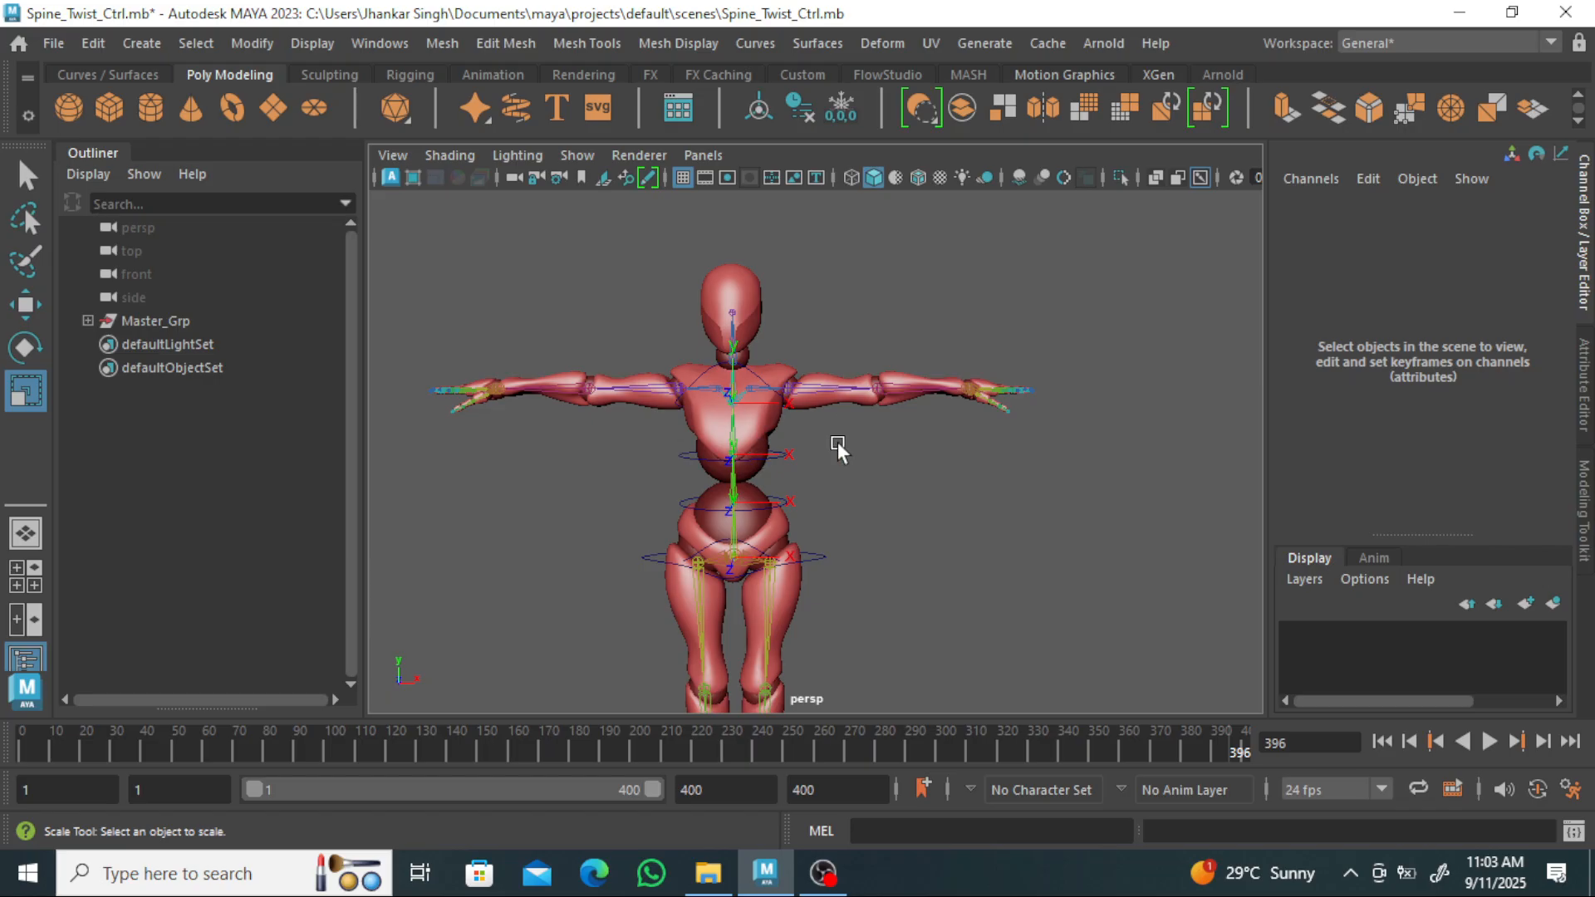
pyautogui.scroll(-3, 865, 559)
pyautogui.keyDown('alt'); pyautogui.moveTo(864, 559); pyautogui.dragTo(923, 381, button='middle'); pyautogui.keyUp('alt')
pyautogui.scroll(5, 790, 441)
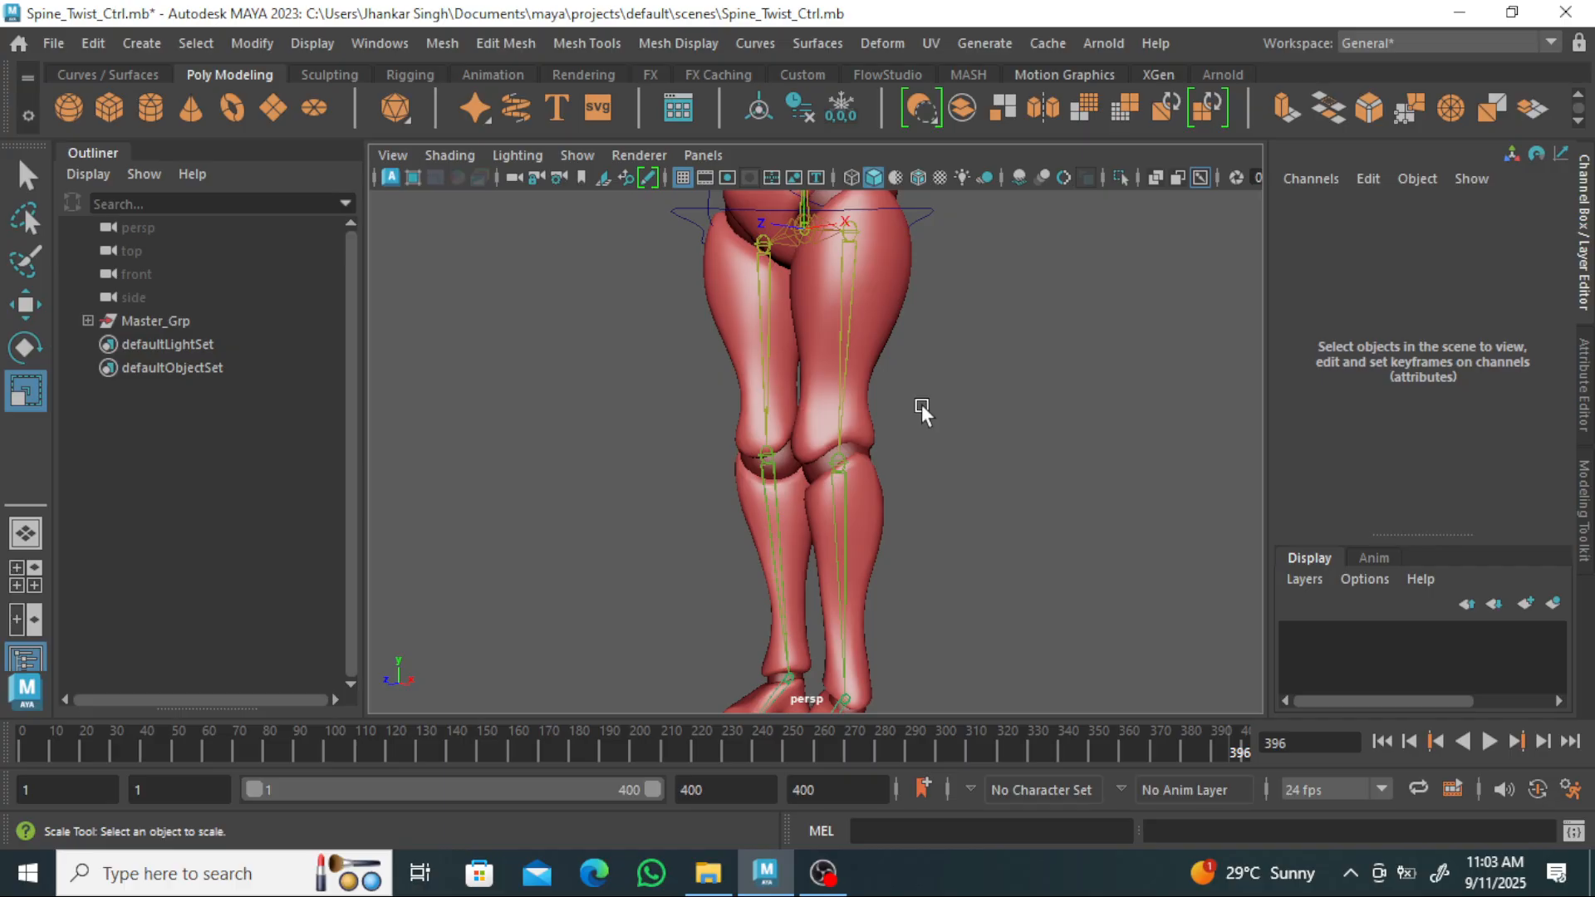
pyautogui.scroll(-2, 906, 389)
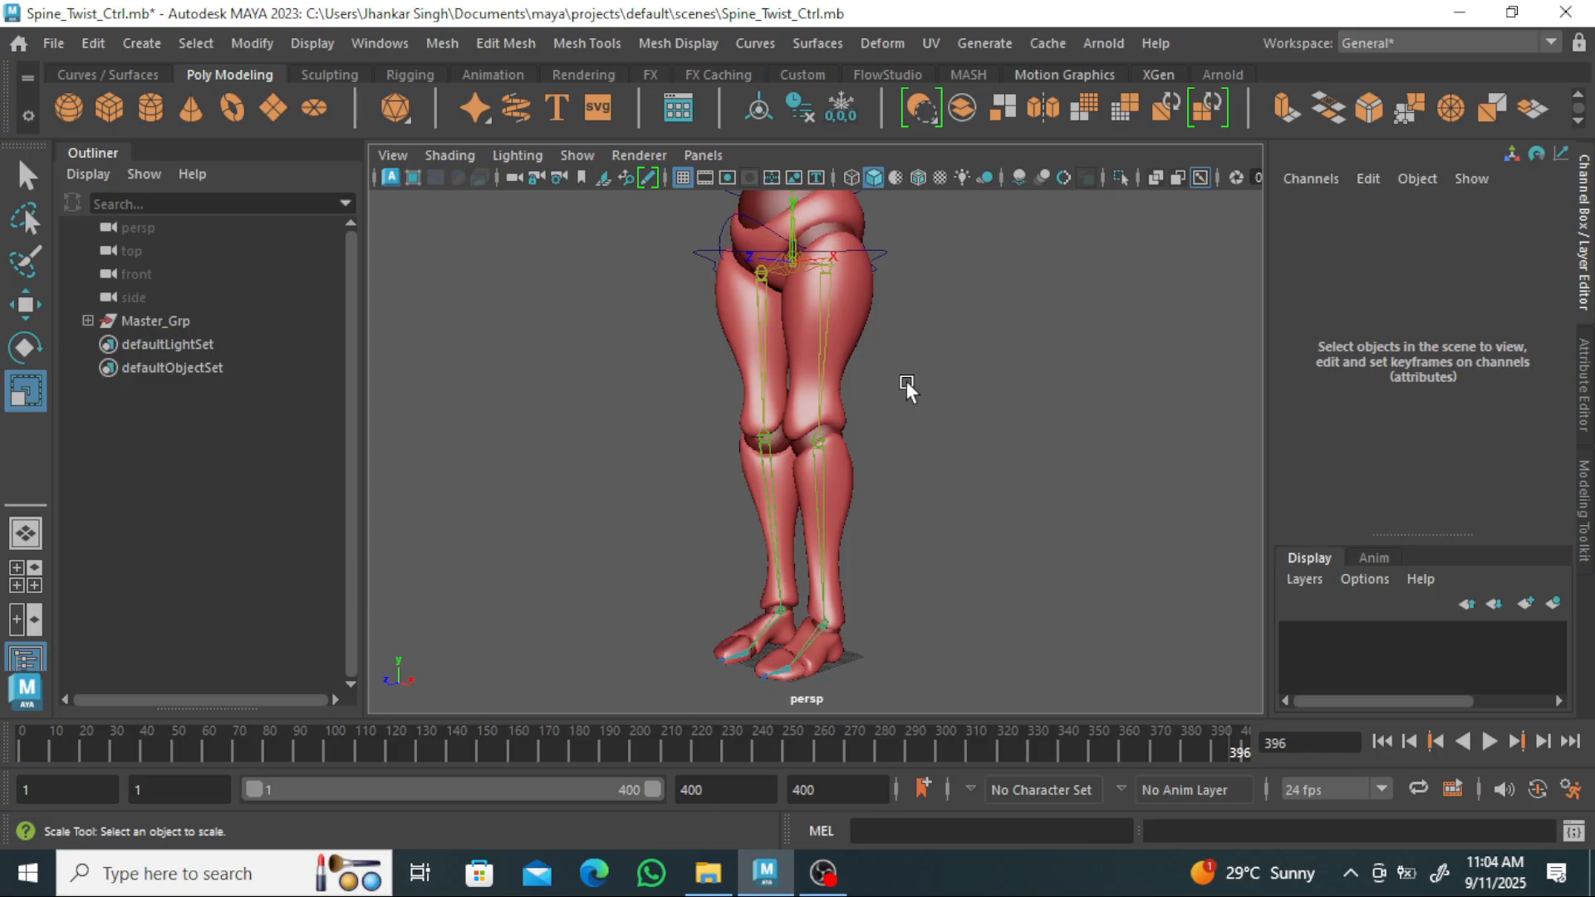
pyautogui.scroll(3, 906, 388)
pyautogui.scroll(-3, 883, 484)
pyautogui.scroll(2, 891, 496)
pyautogui.scroll(-2, 855, 491)
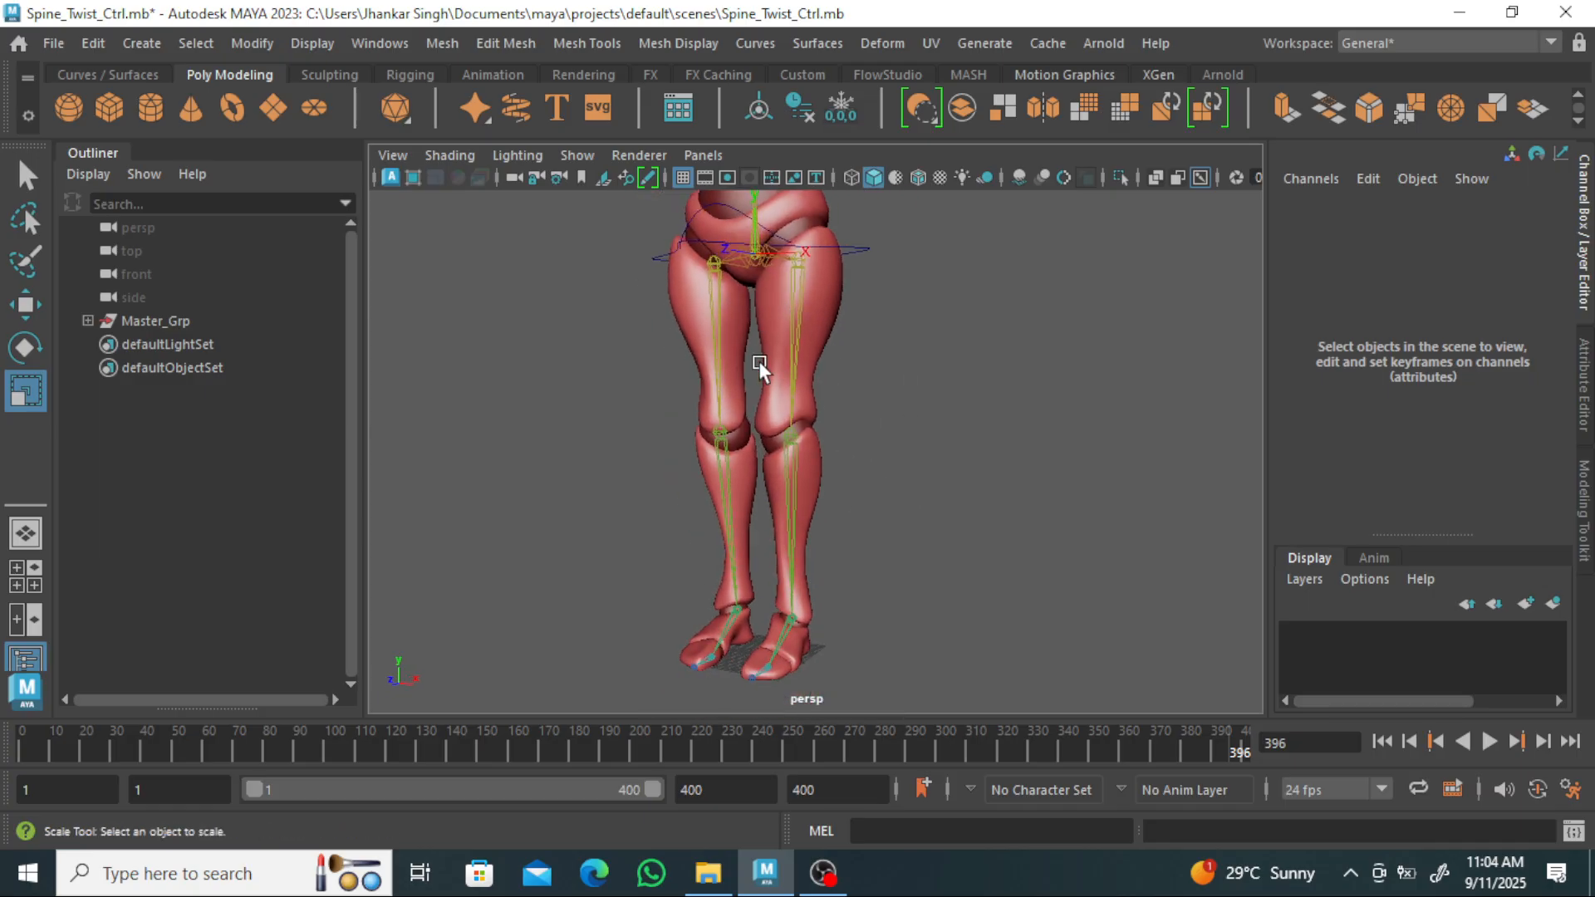
pyautogui.scroll(1, 847, 457)
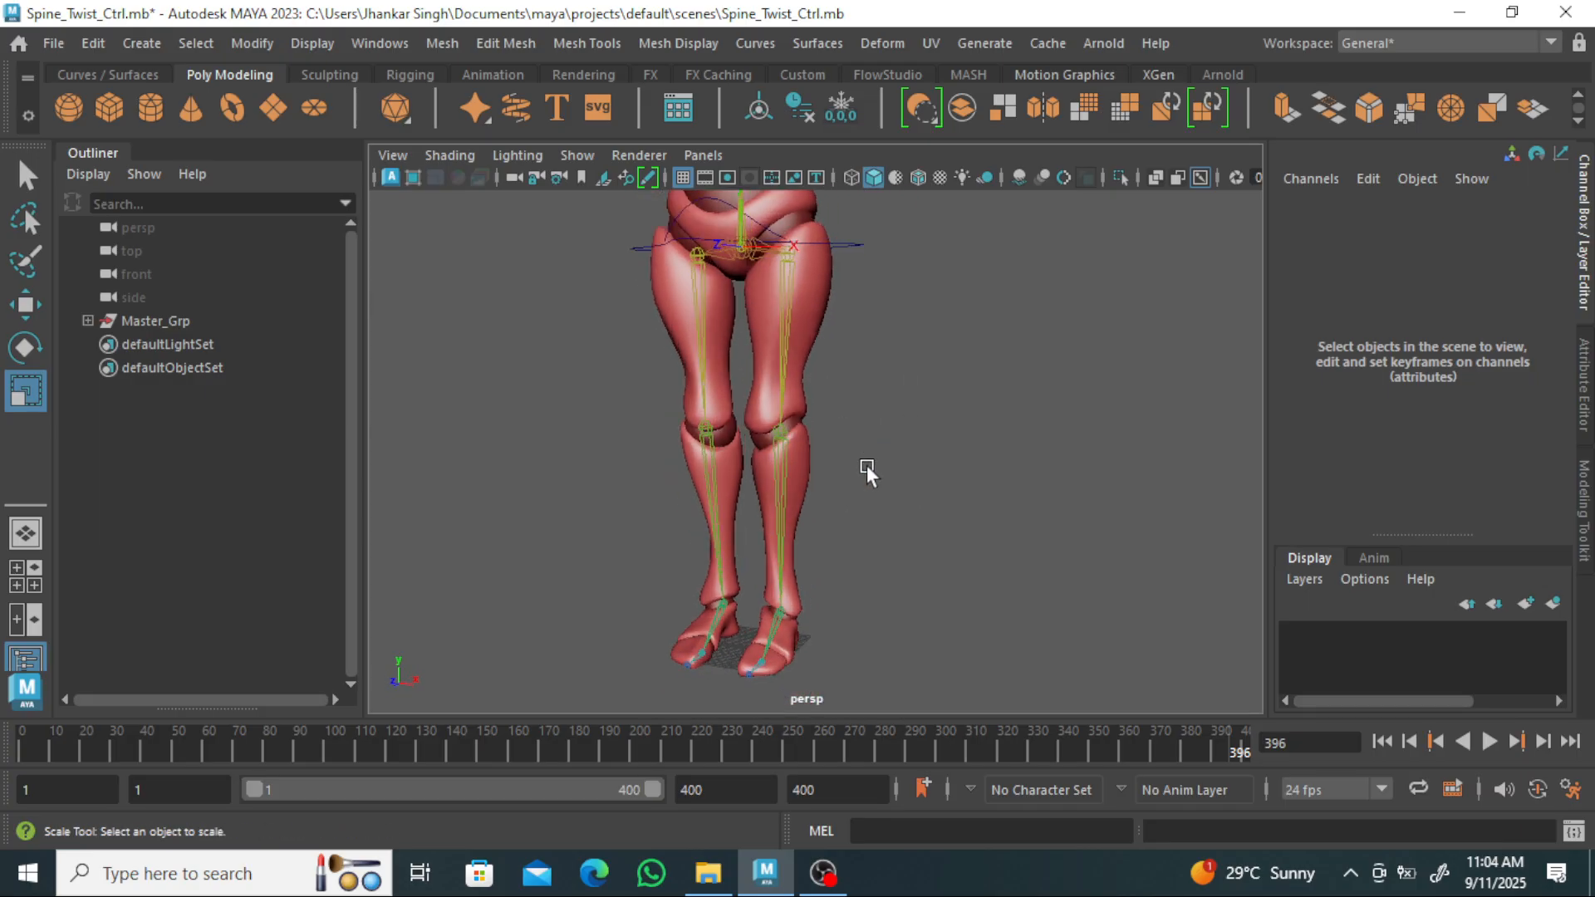
# Set the Preferred Angle X of the R_Knee_Bind_Jnt joint to 90.
pyautogui.click(783, 472)
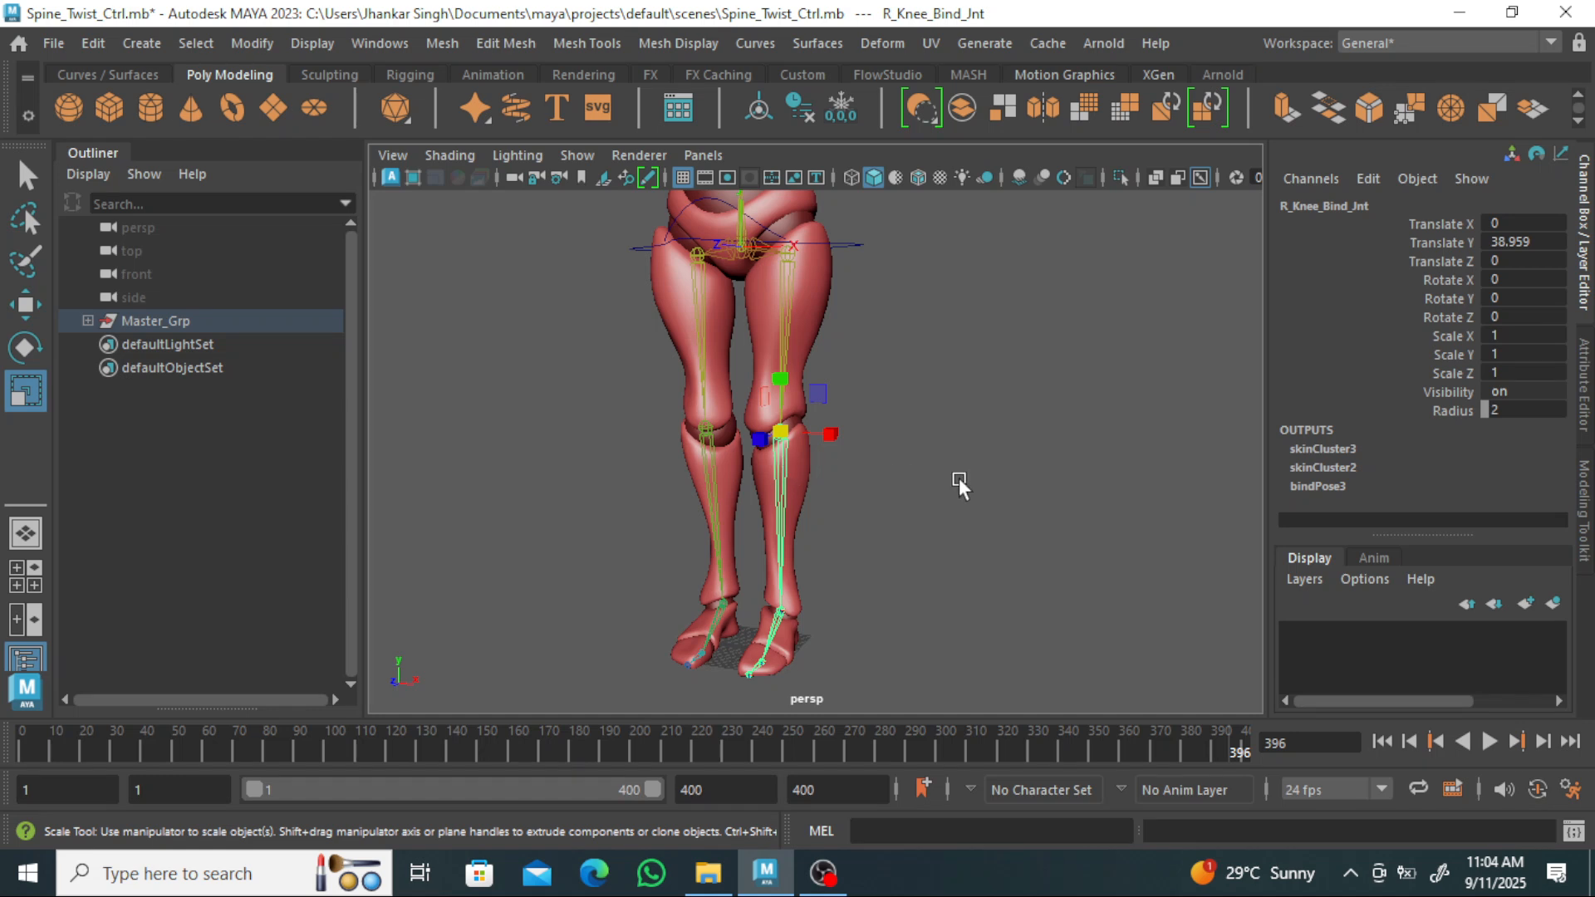
pyautogui.hotkey('ctrl', 'a')
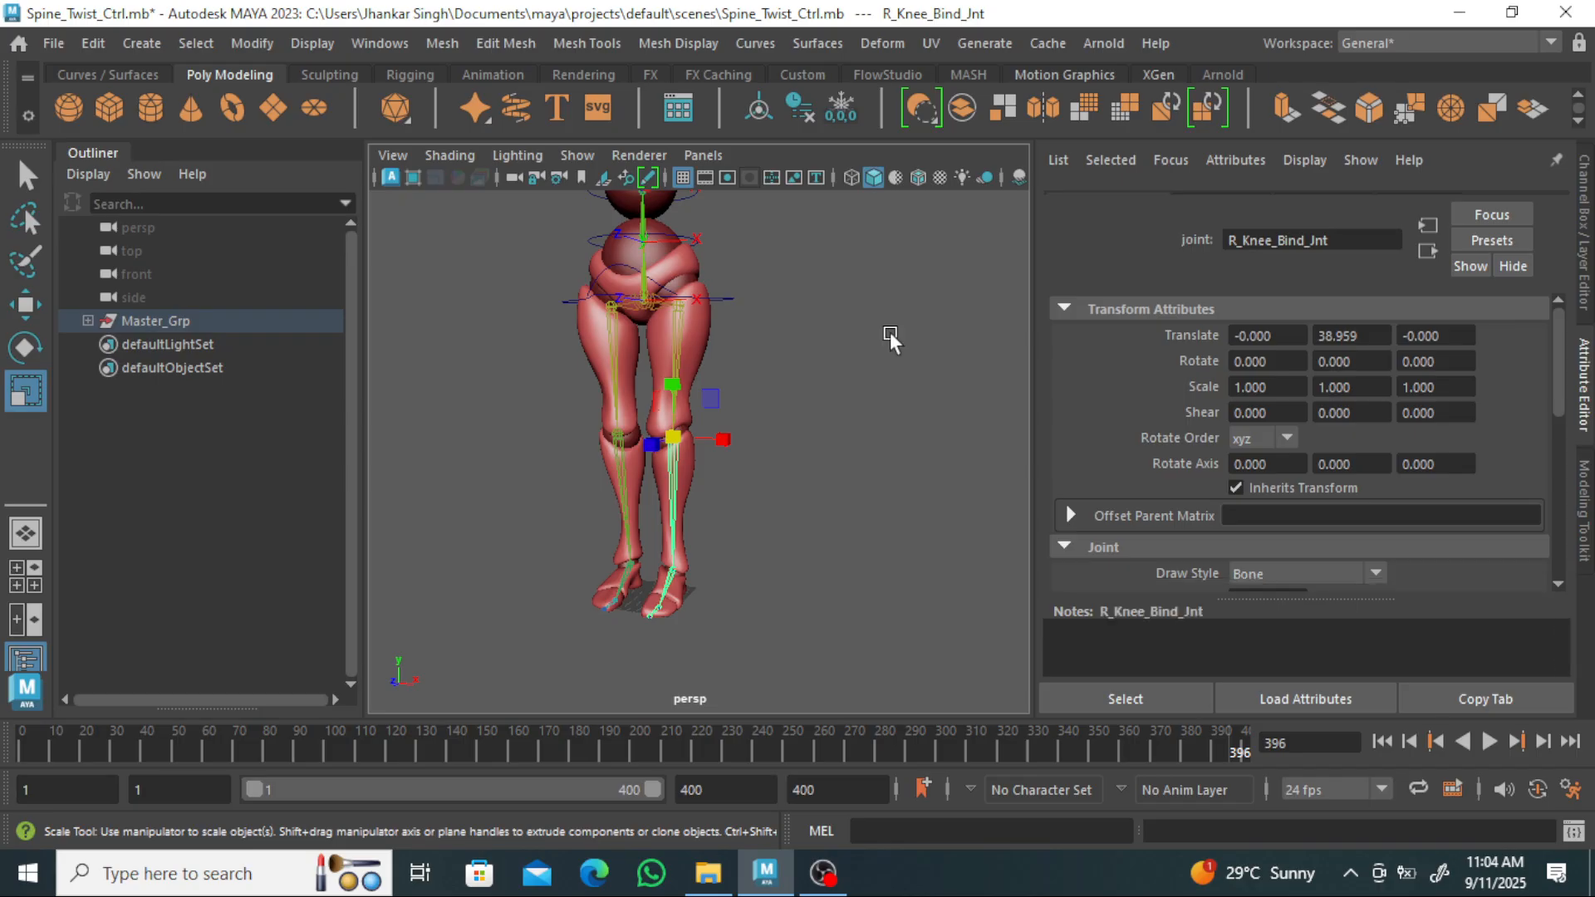
pyautogui.scroll(-4, 1248, 364)
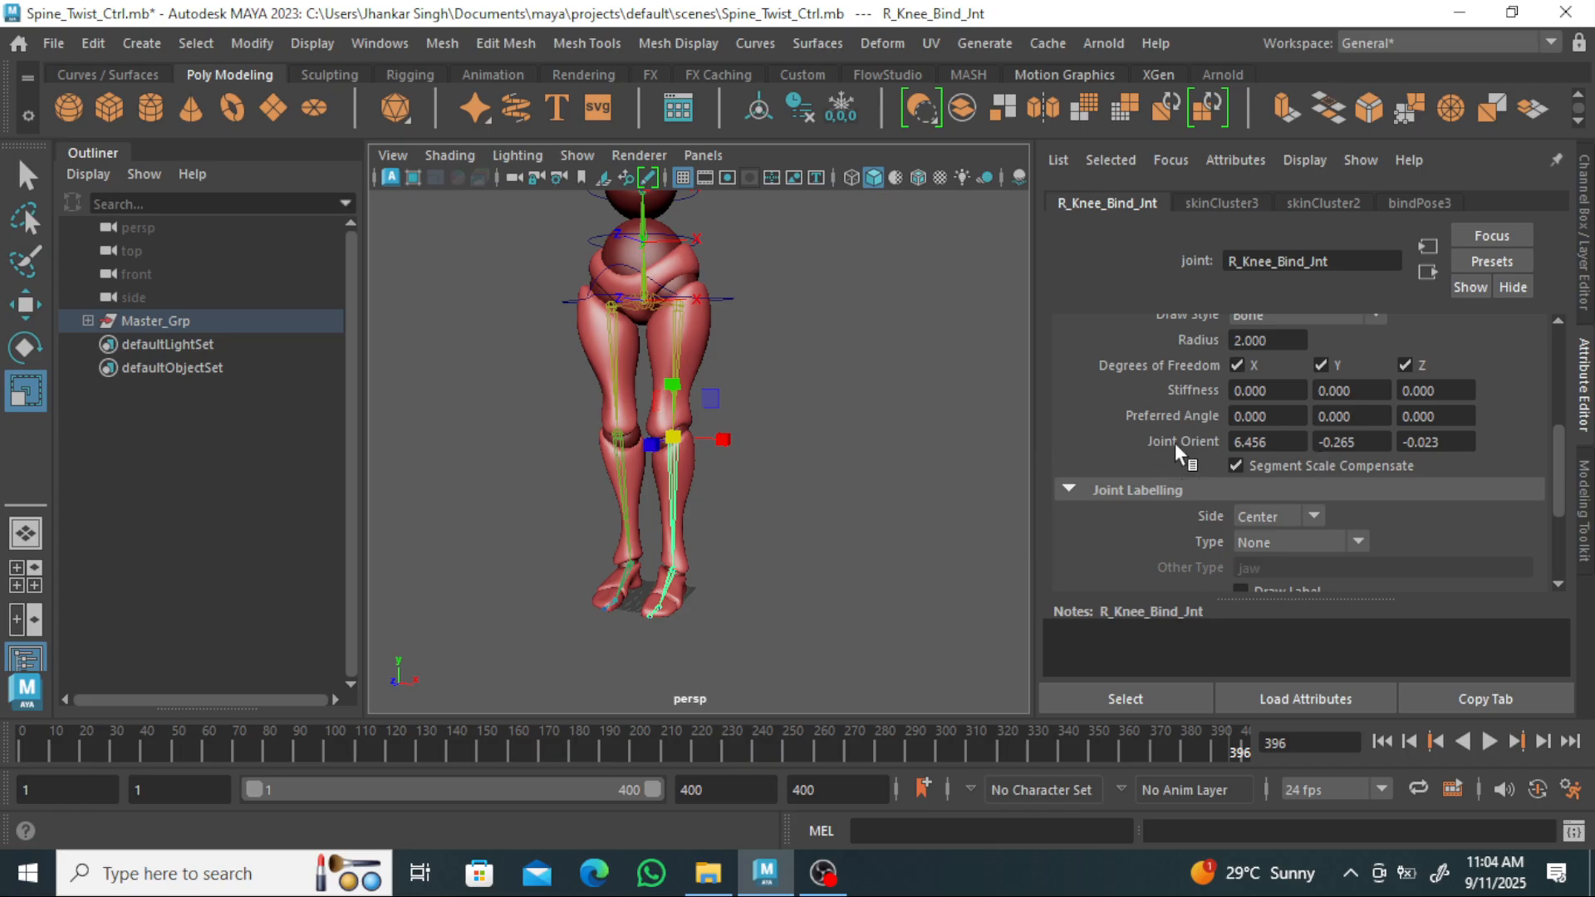
pyautogui.click(826, 883)
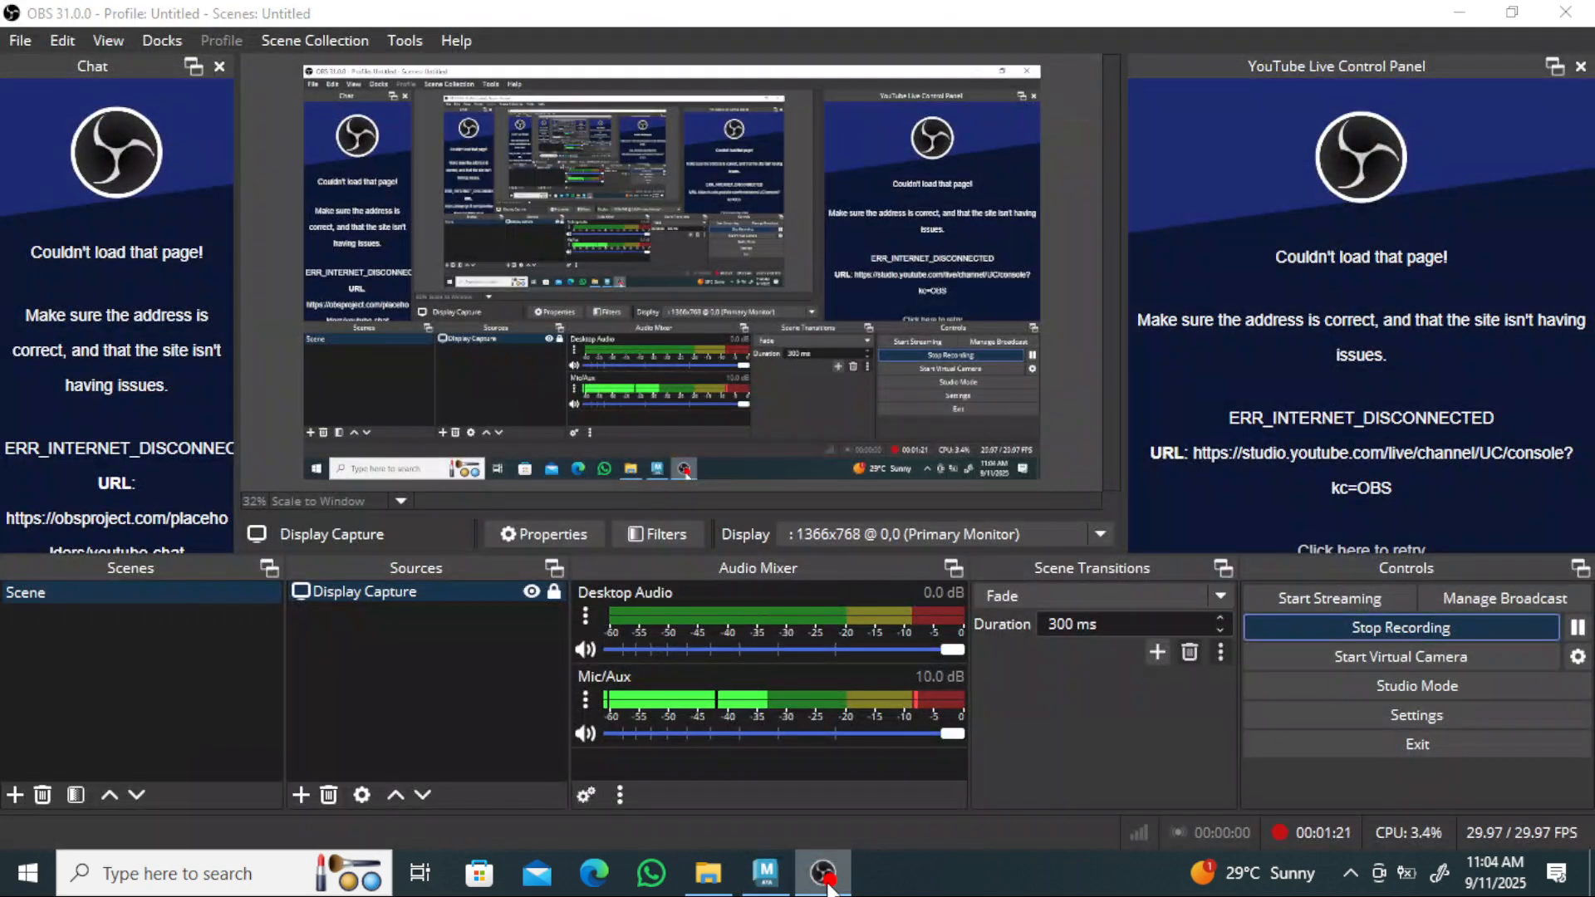
pyautogui.click(826, 883)
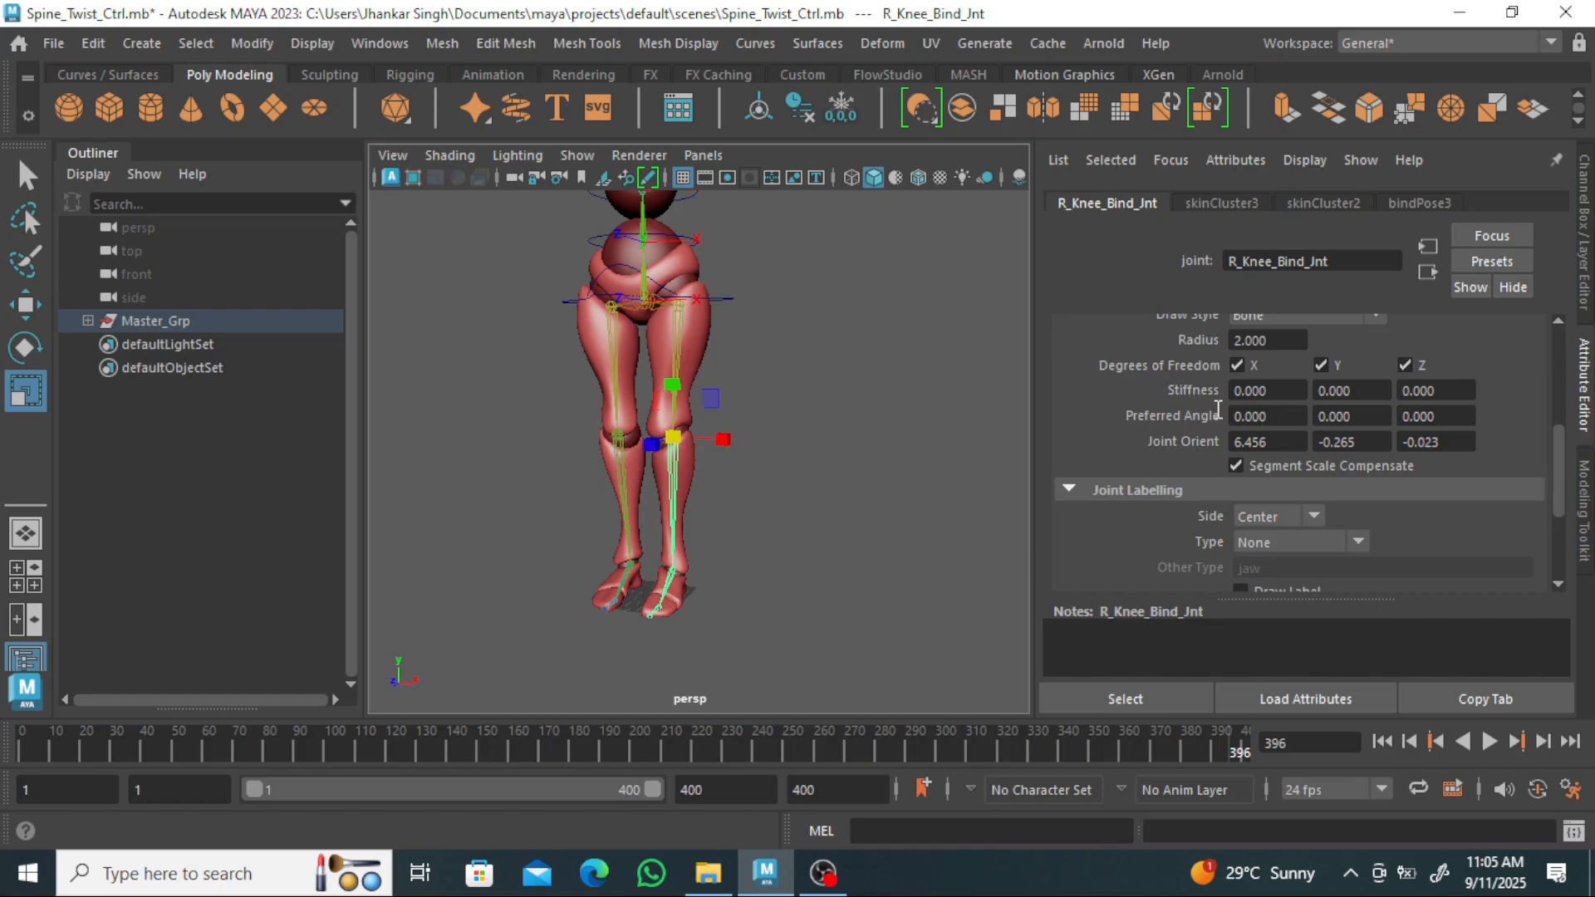
pyautogui.click(1246, 416)
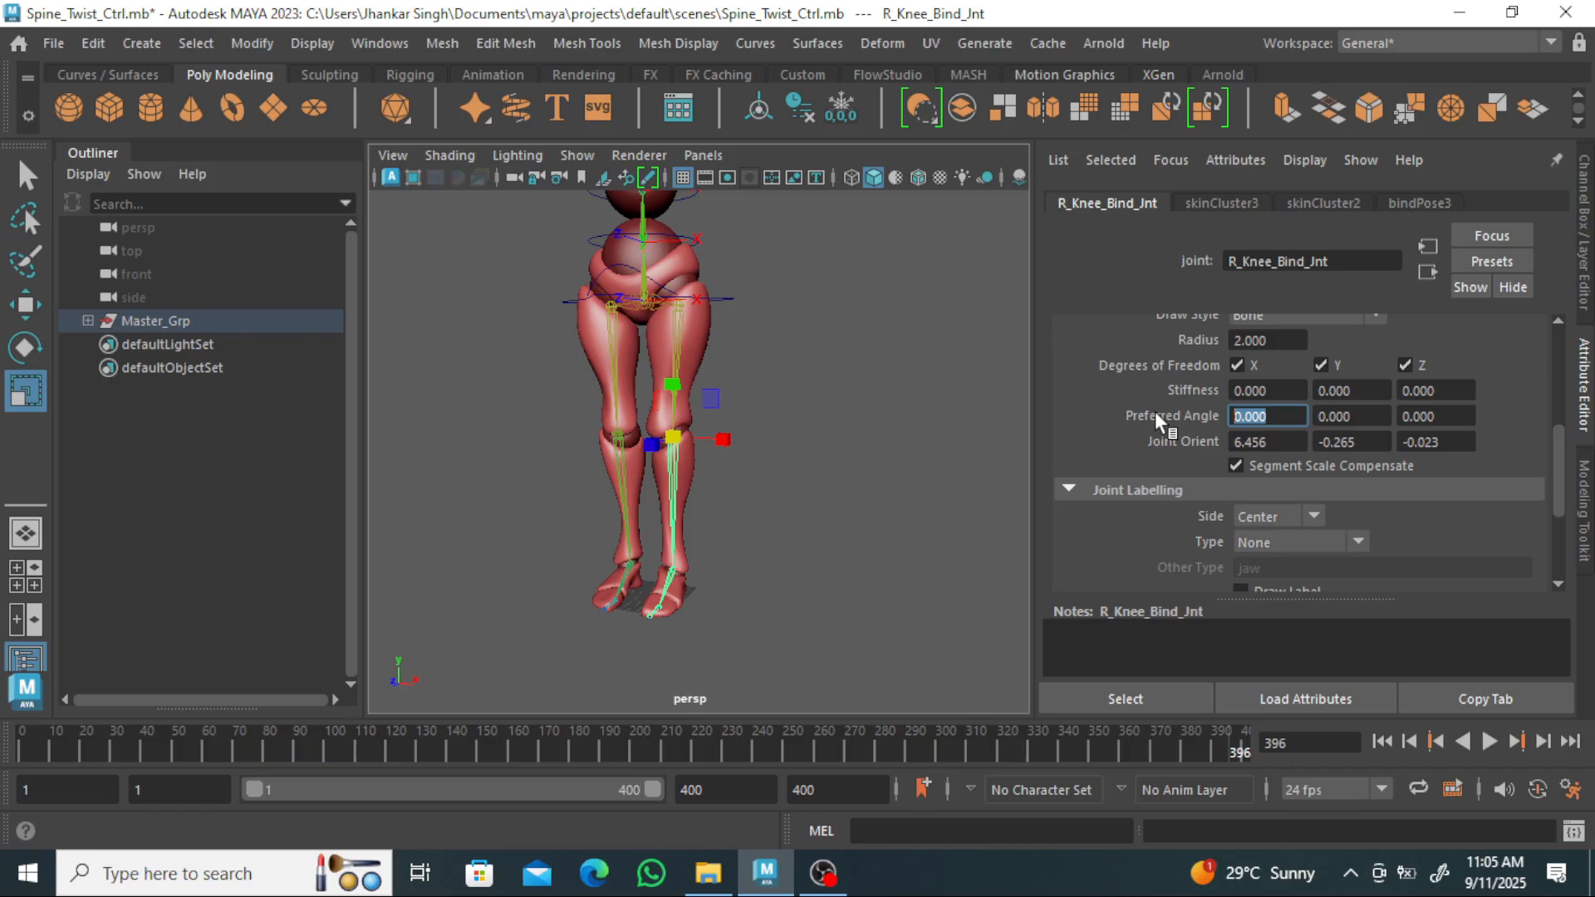
pyautogui.write('90')
pyautogui.press('Return')
pyautogui.scroll(2, 776, 485)
pyautogui.scroll(-2, 849, 487)
pyautogui.keyDown('alt'); pyautogui.moveTo(848, 486); pyautogui.dragTo(847, 476); pyautogui.keyUp('alt')
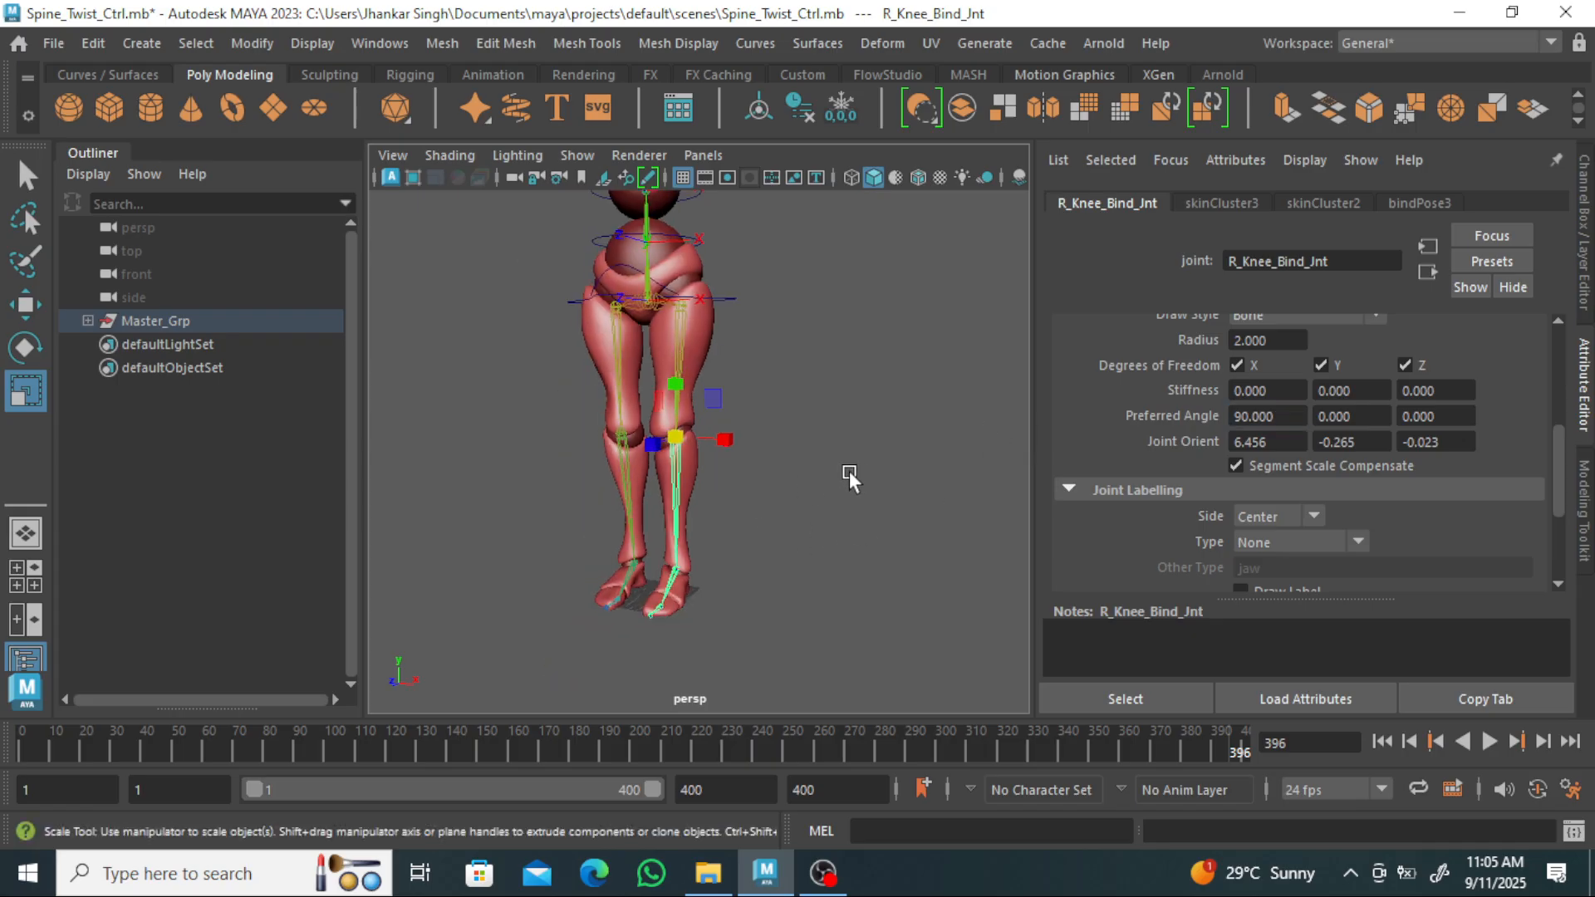
# Hide the Geo group inside Master_Grp so that only the joints and controls are displayed.
pyautogui.click(87, 320)
pyautogui.click(172, 461)
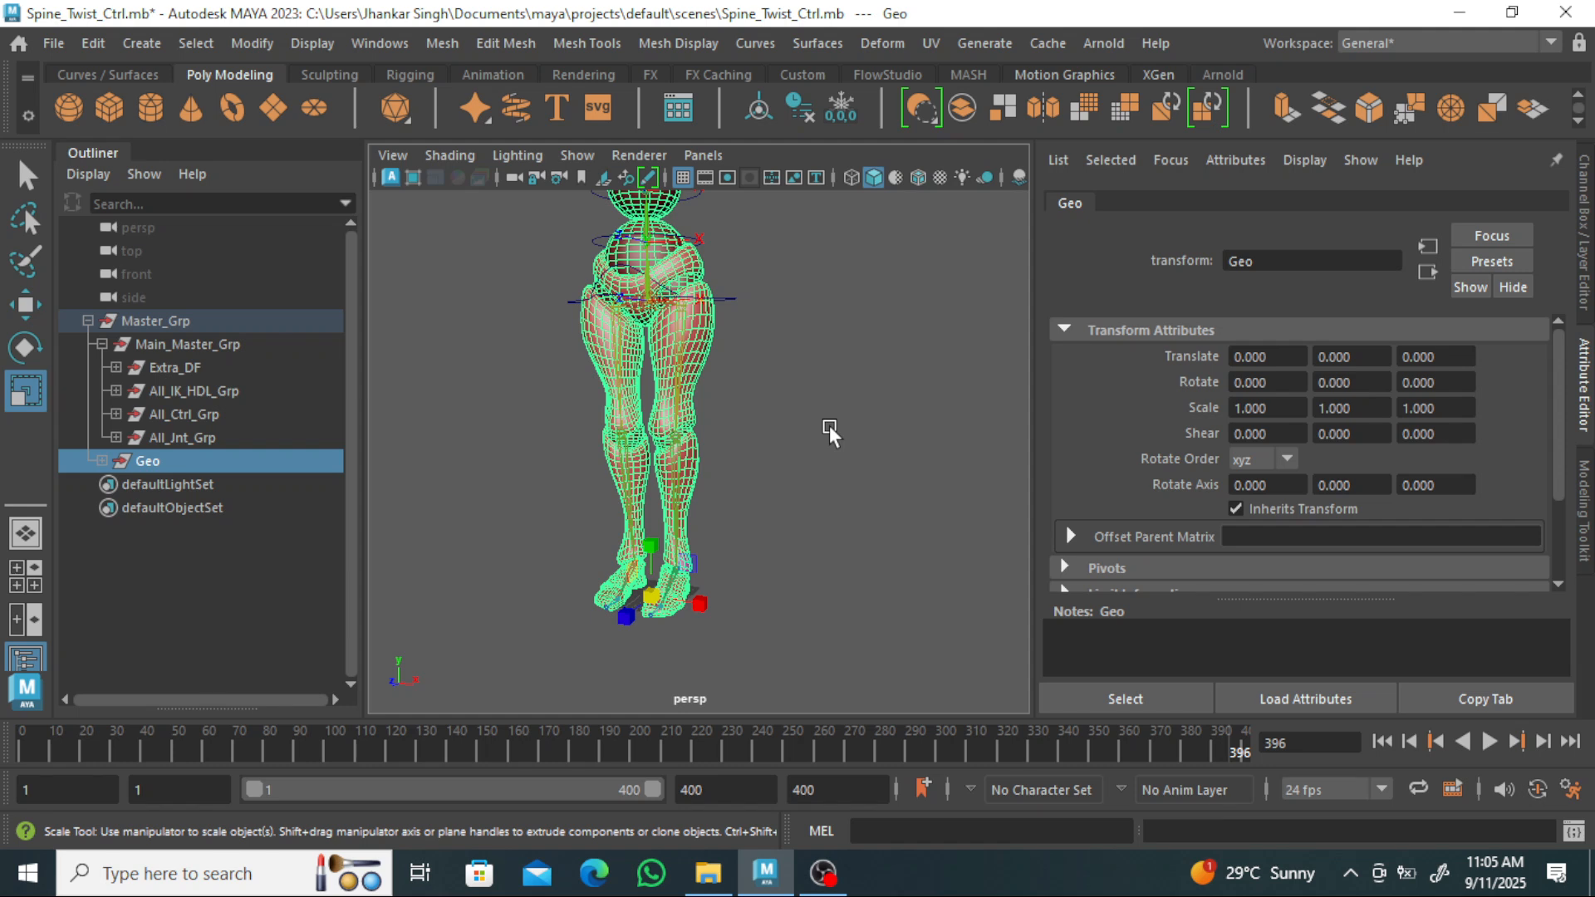
pyautogui.hotkey('ctrl', 'h')
pyautogui.scroll(2, 784, 435)
pyautogui.scroll(-2, 826, 427)
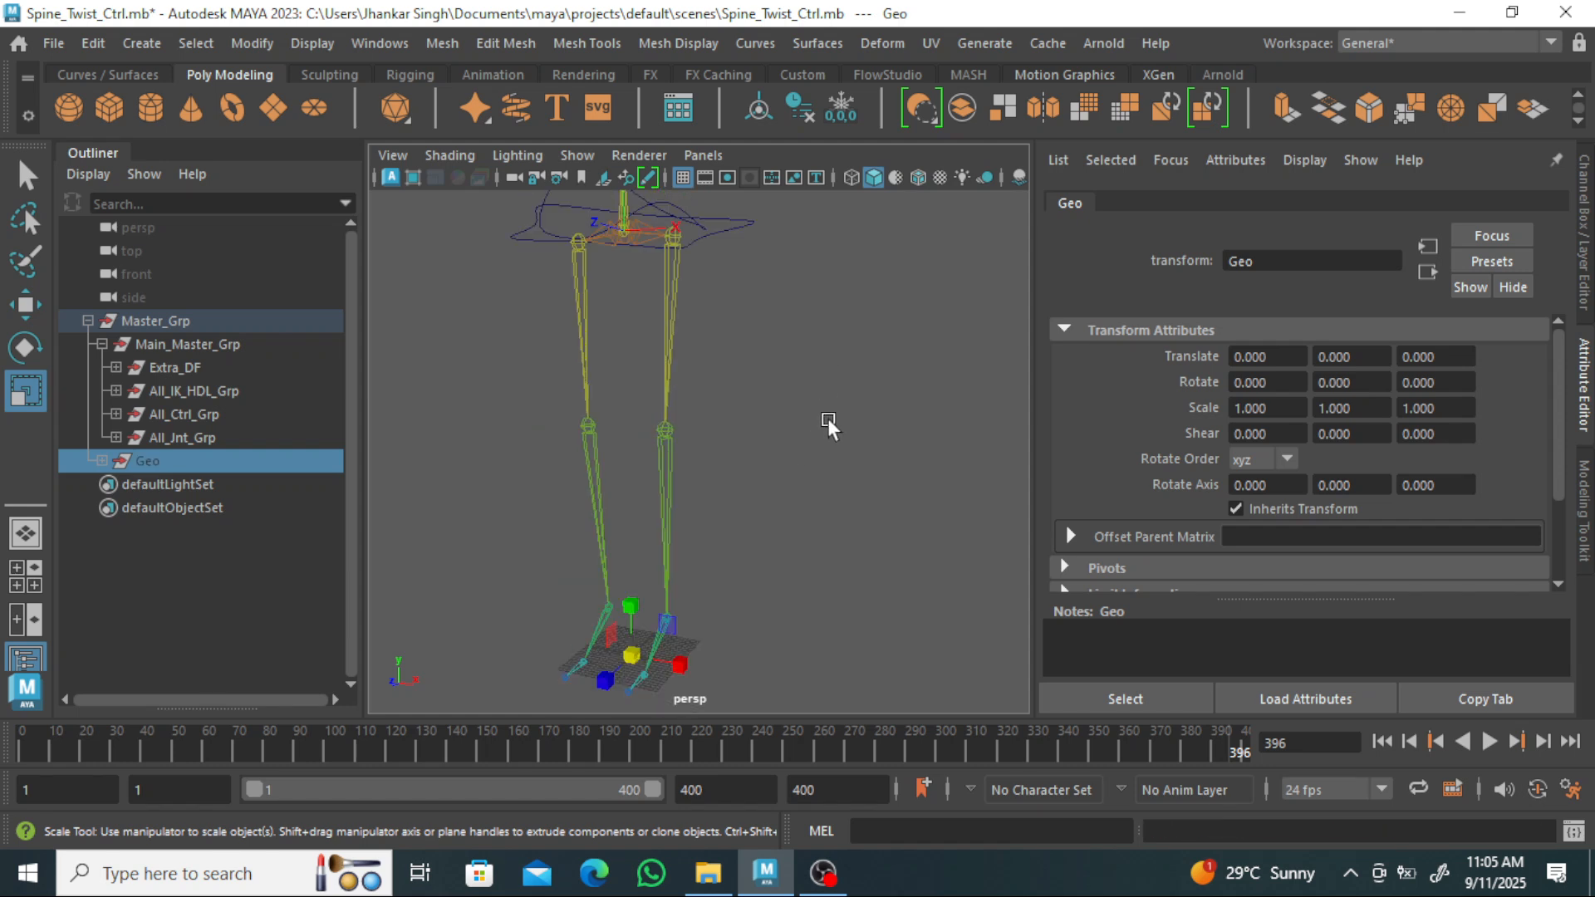
pyautogui.scroll(1, 828, 430)
pyautogui.keyDown('alt'); pyautogui.moveTo(826, 421); pyautogui.dragTo(820, 466, button='middle'); pyautogui.keyUp('alt')
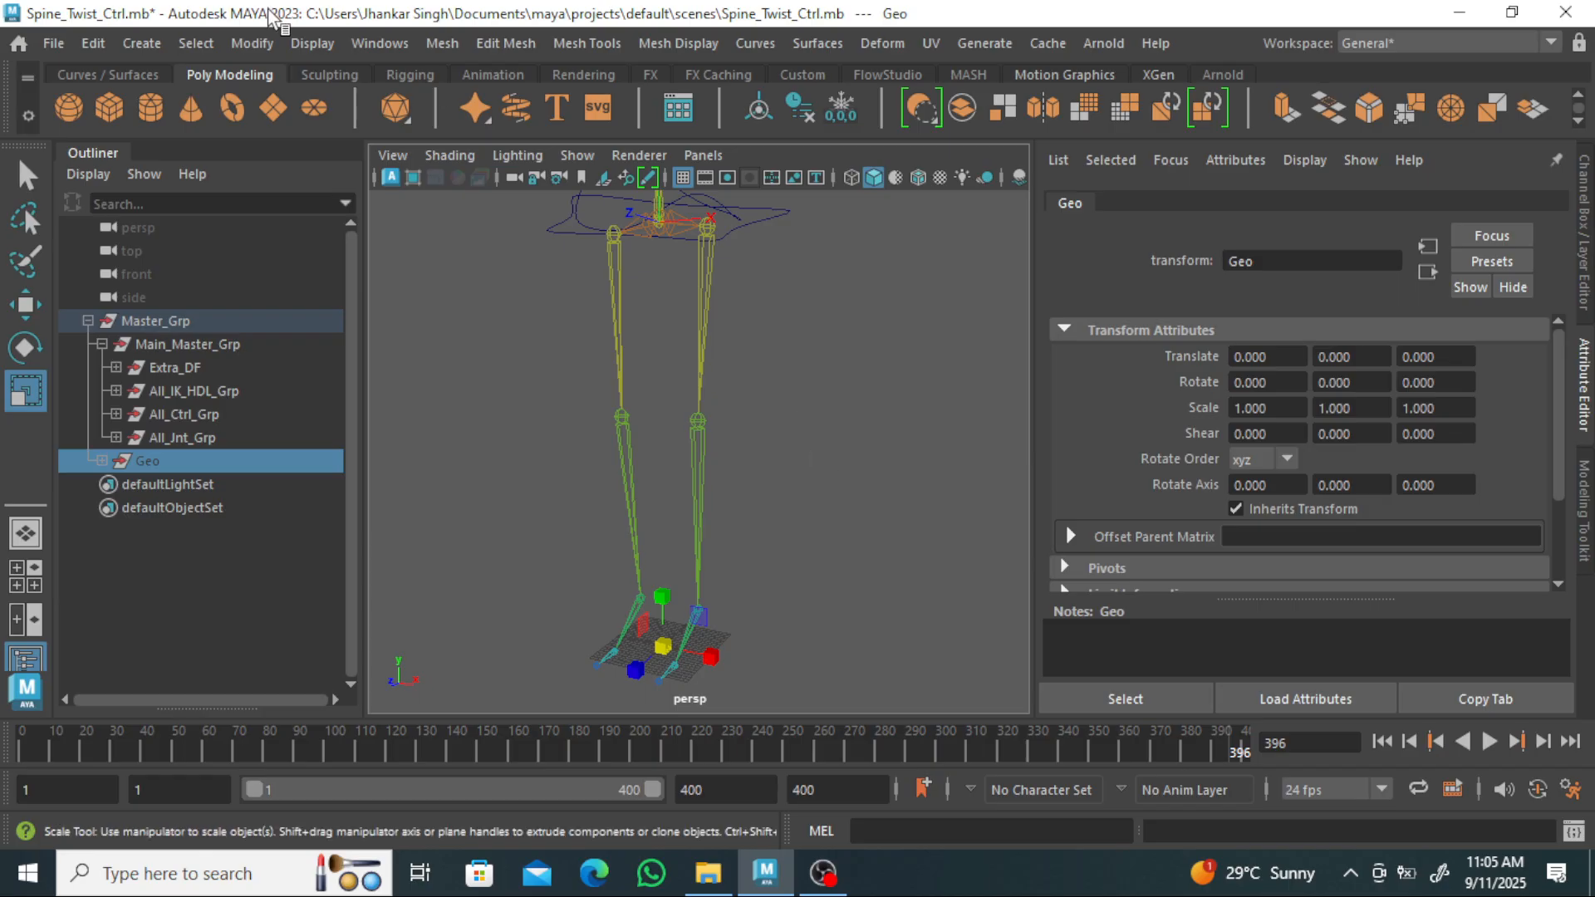
# Reset the General workspace to its factory default and switch to the Rigging menu set.
pyautogui.click(379, 44)
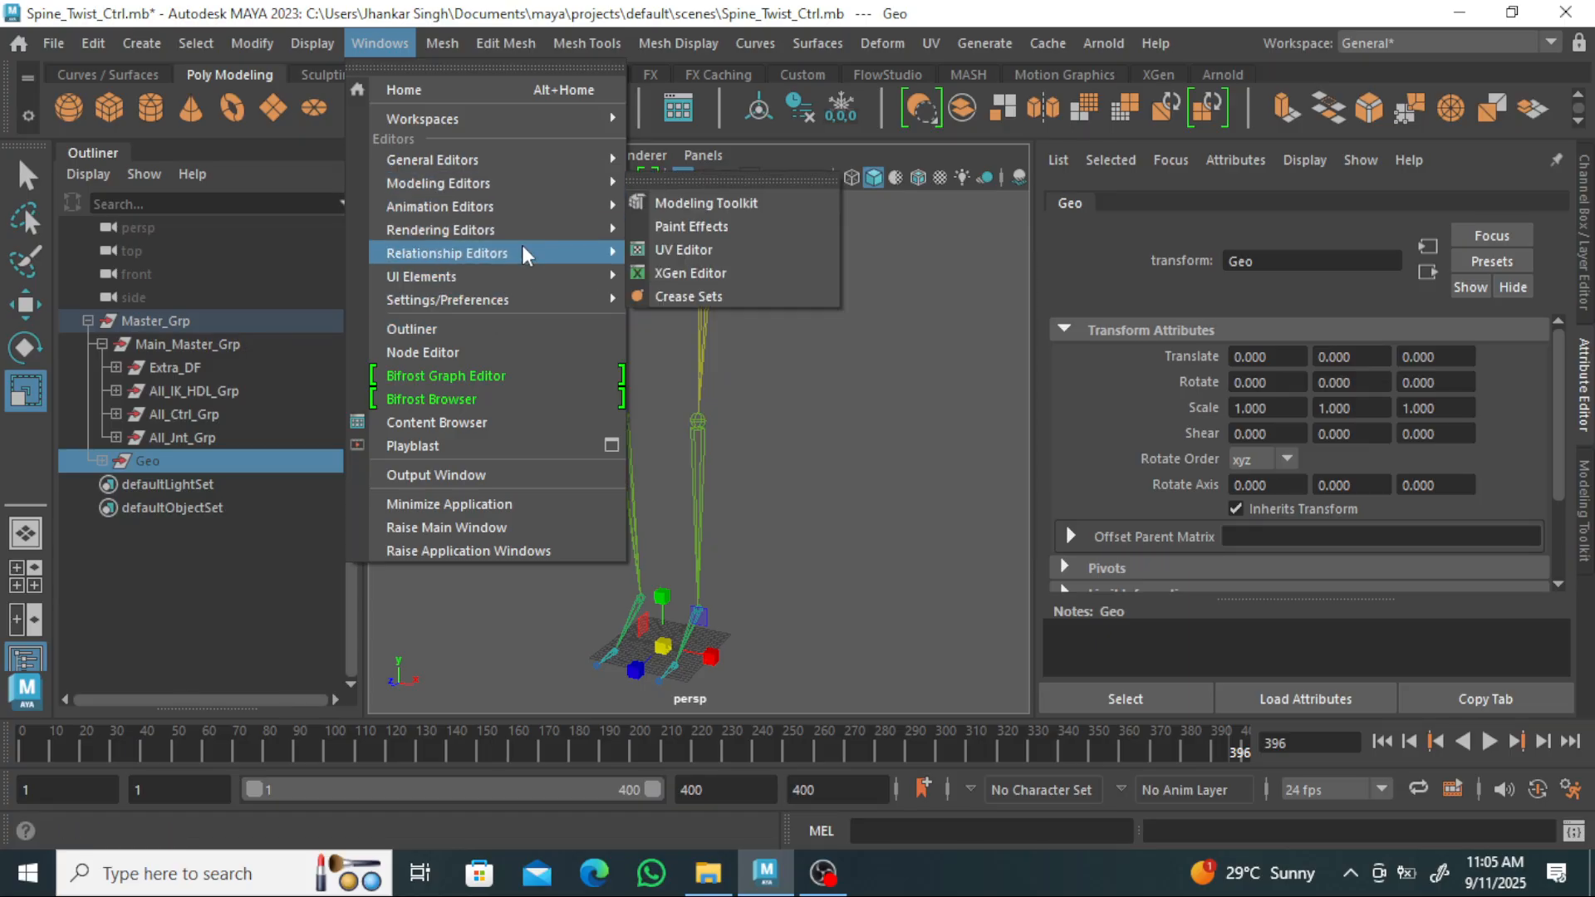
pyautogui.moveTo(515, 119)
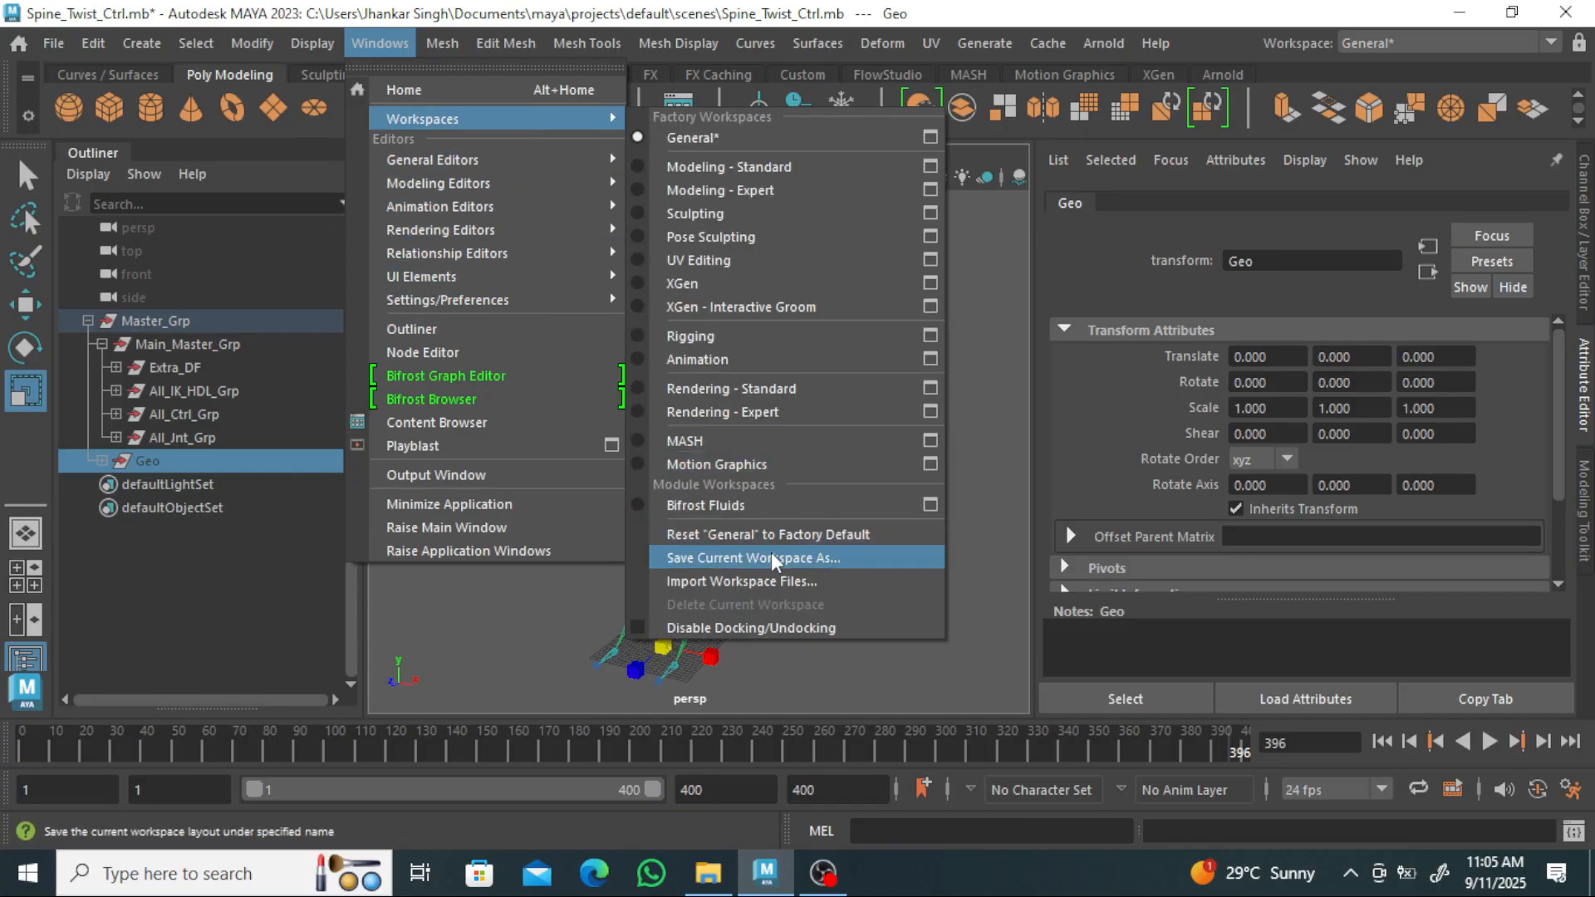
pyautogui.click(785, 536)
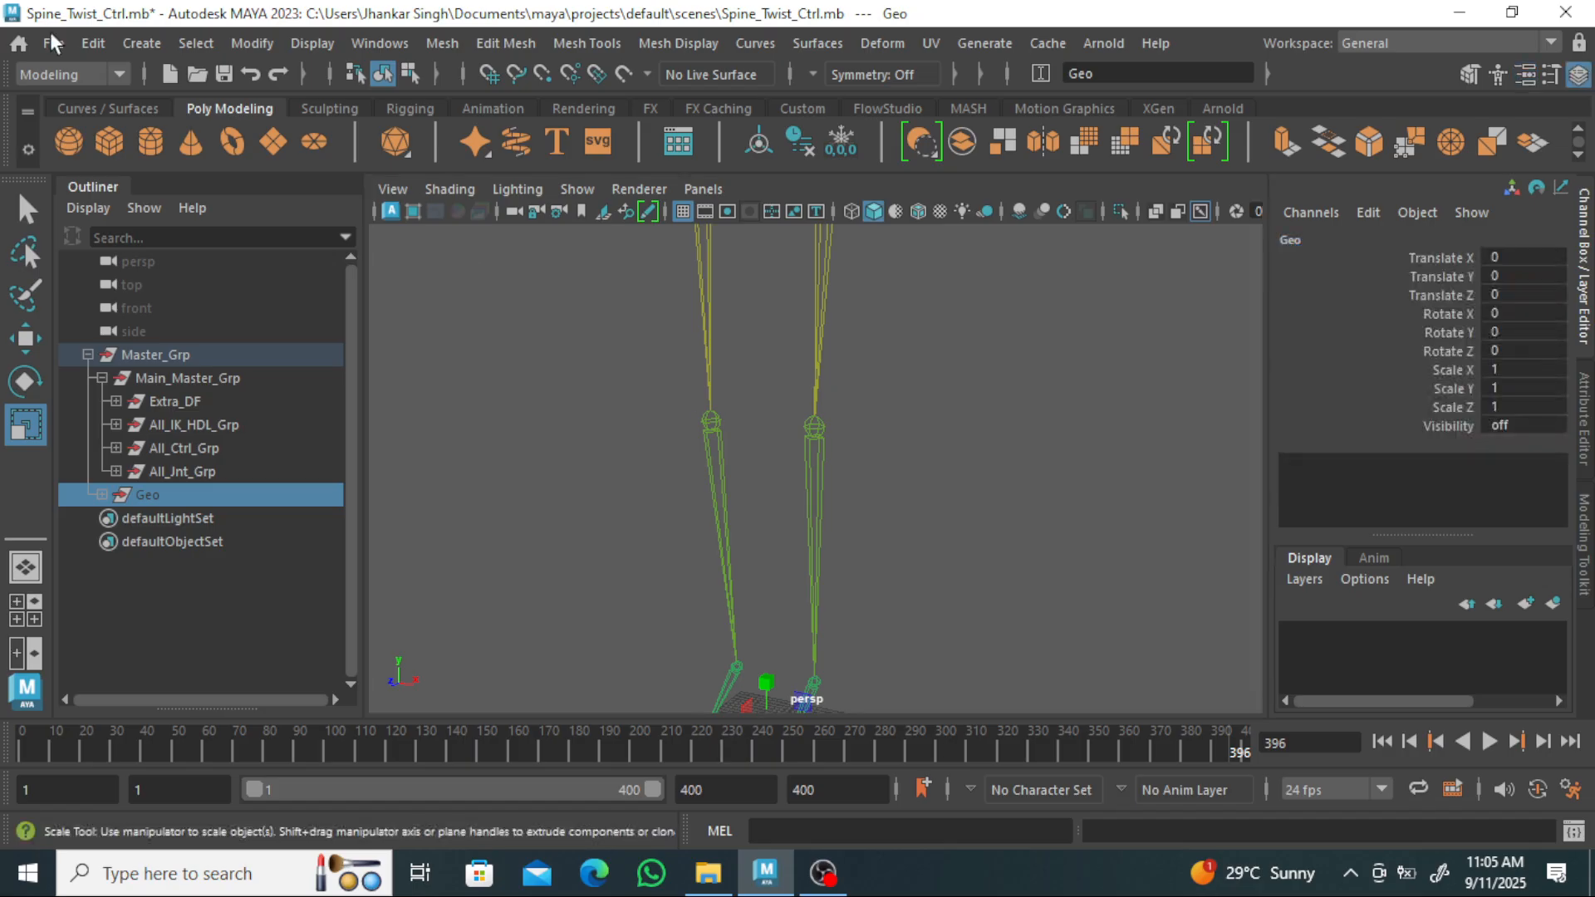
pyautogui.click(56, 75)
pyautogui.click(43, 162)
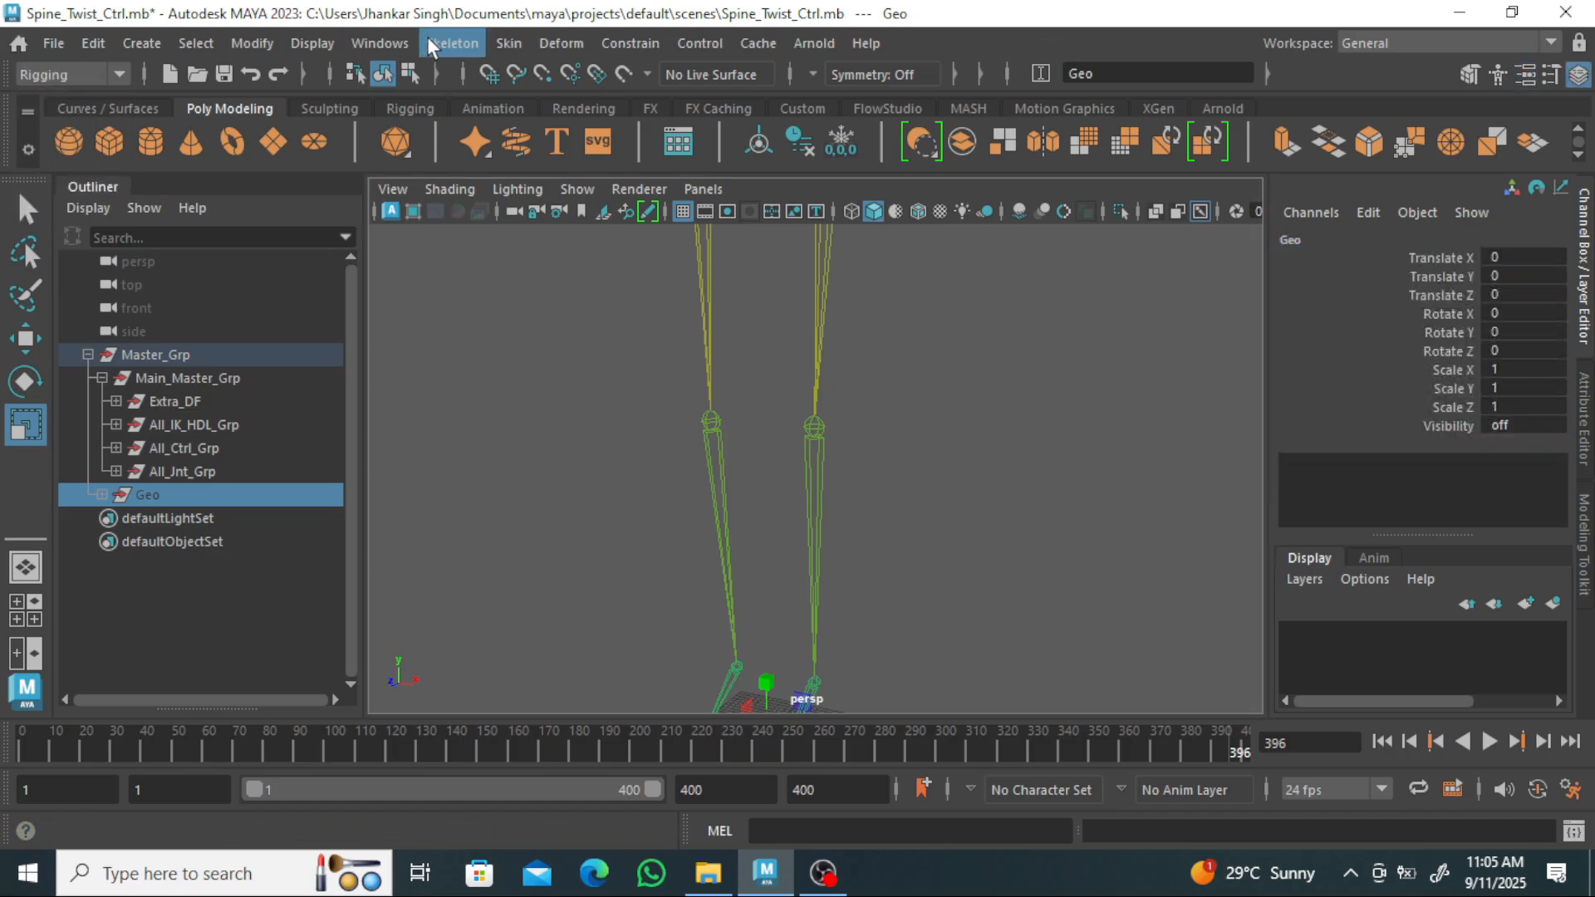
# Review the Current solver choices in the IK Handle tool settings, keep Rotate-Plane Solver, and close the settings.
pyautogui.click(445, 46)
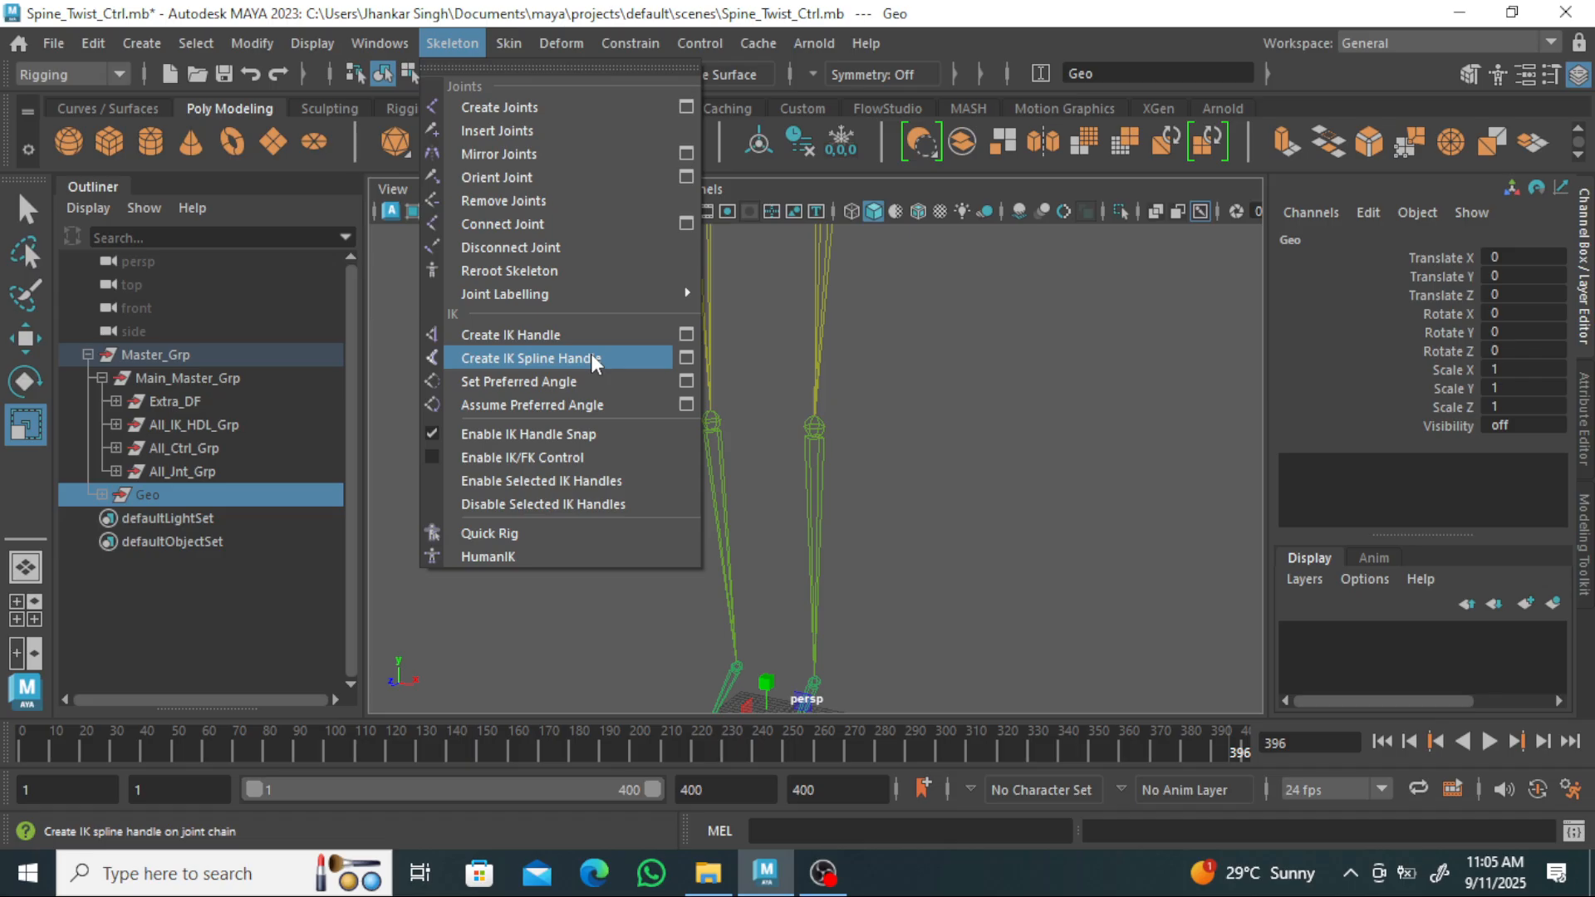
pyautogui.click(686, 335)
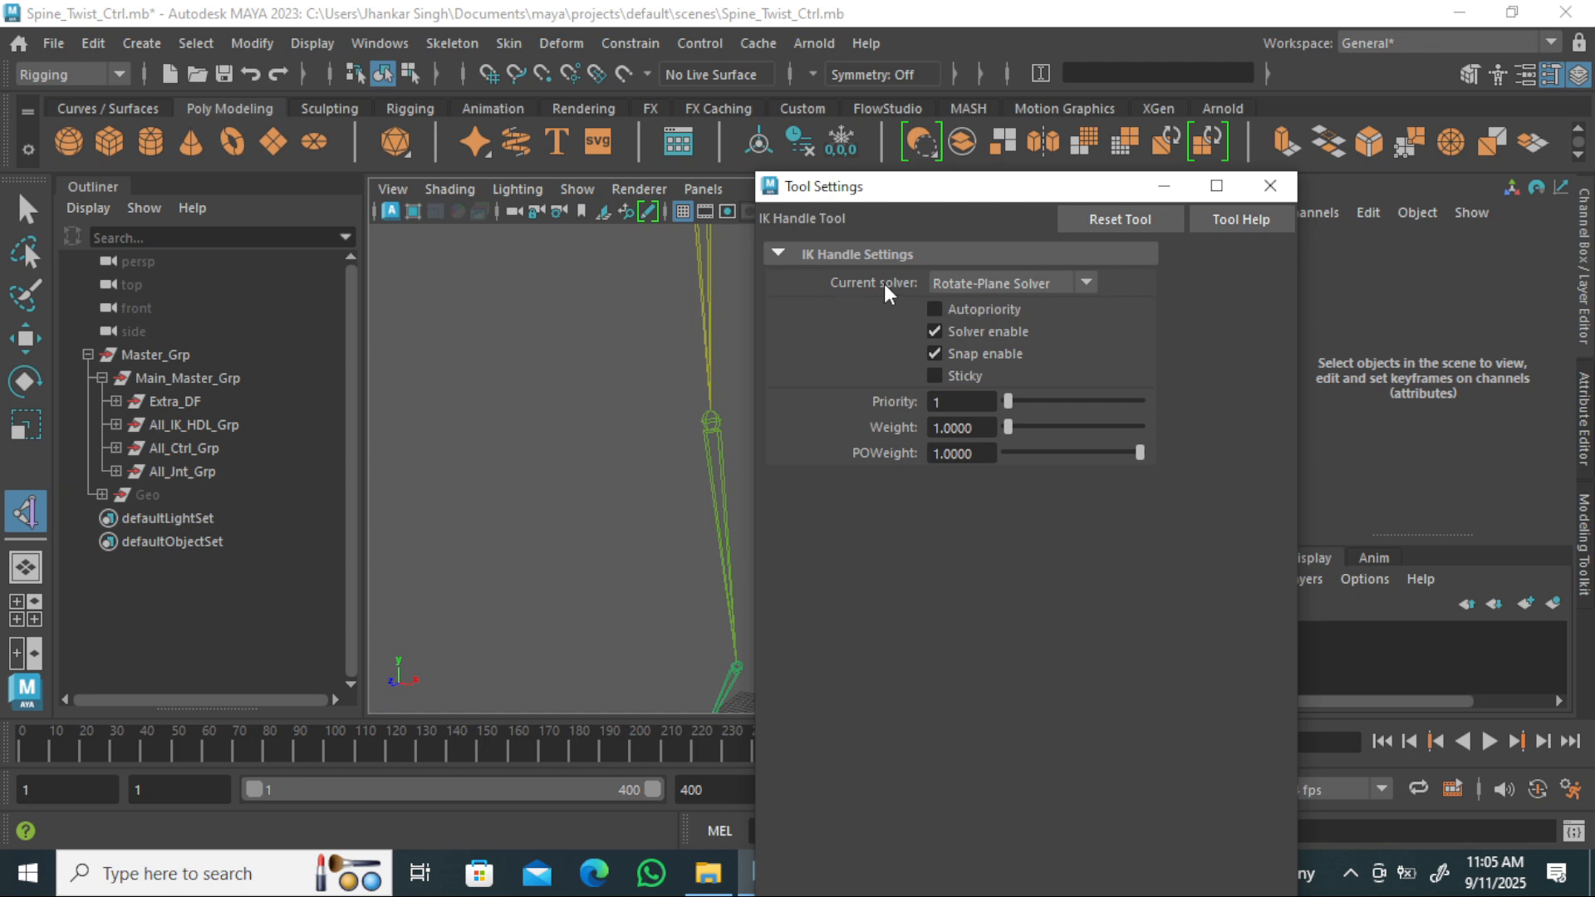
pyautogui.click(1031, 286)
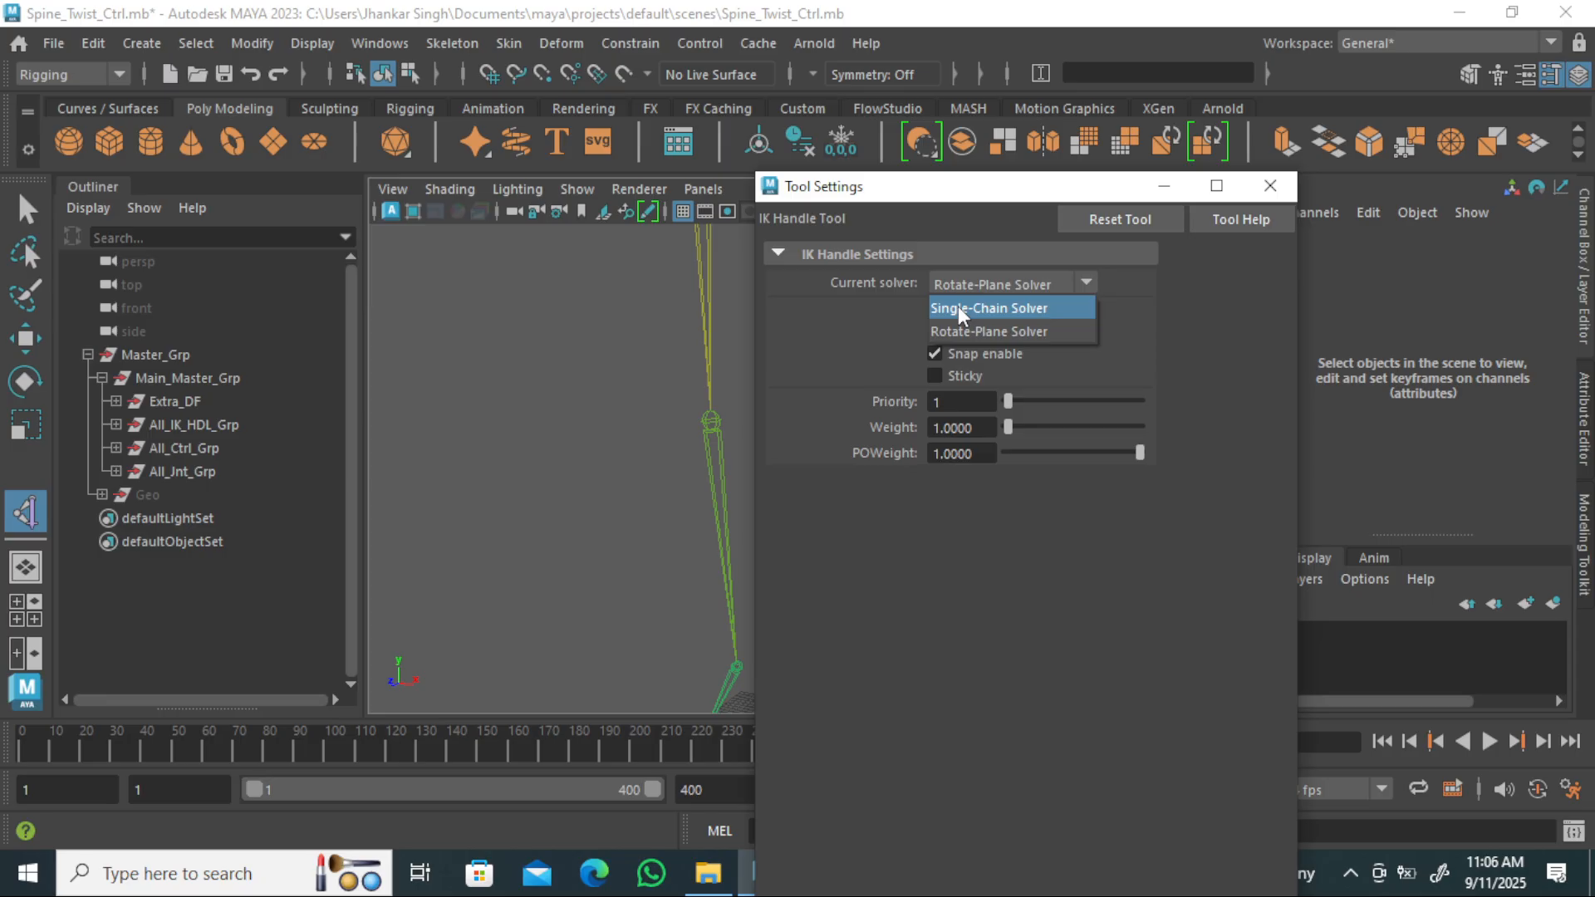
pyautogui.click(1112, 555)
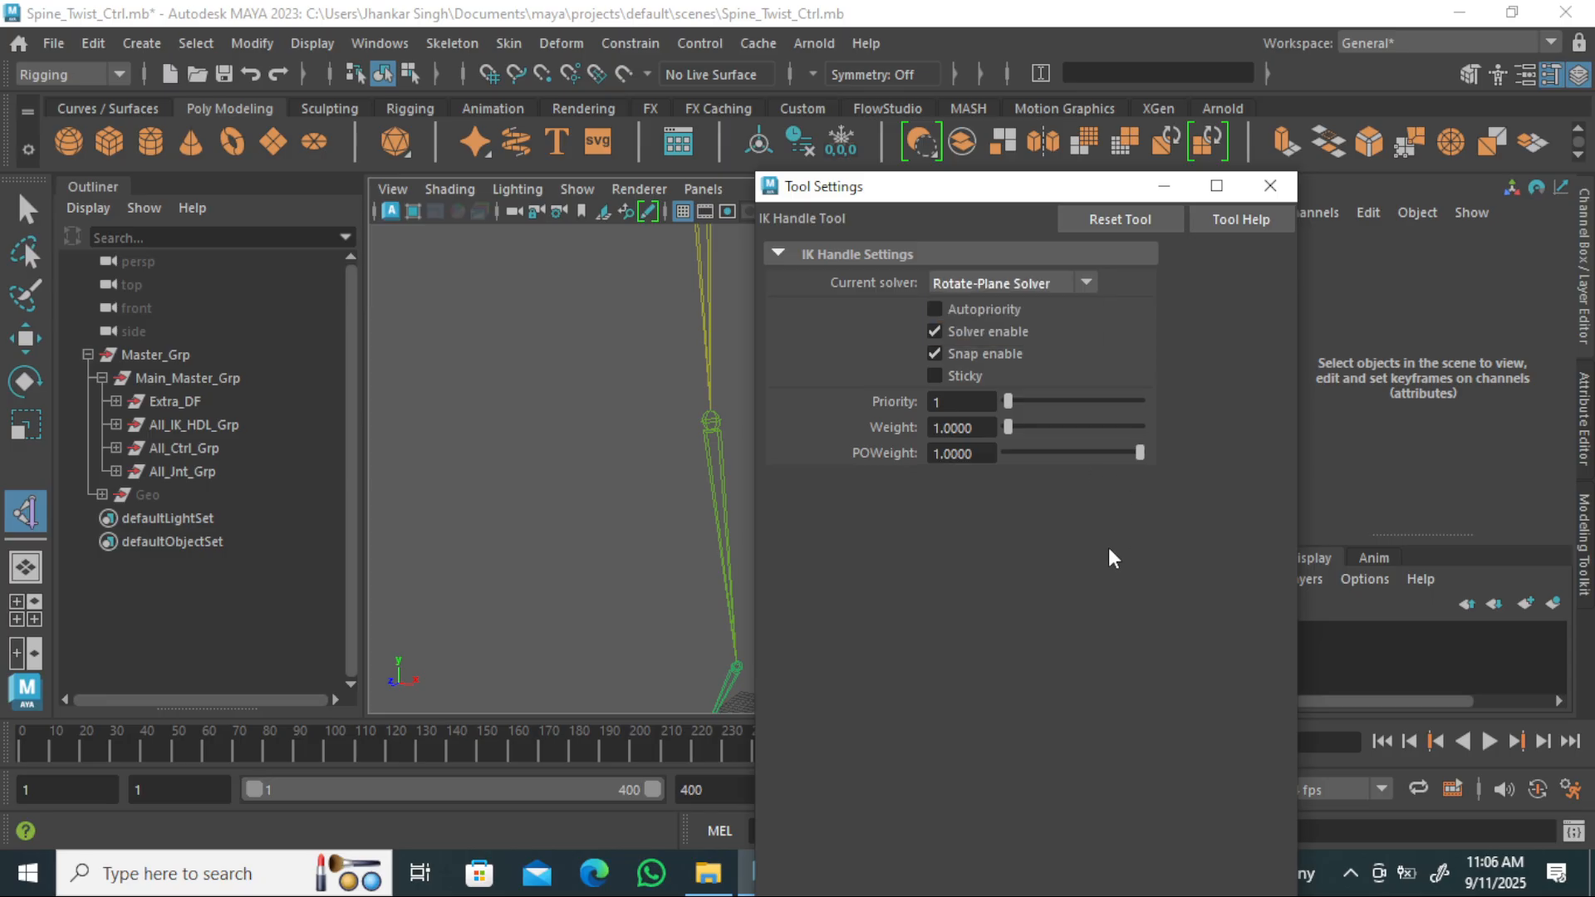
pyautogui.moveTo(962, 196); pyautogui.dragTo(1014, 168)
pyautogui.click(1033, 254)
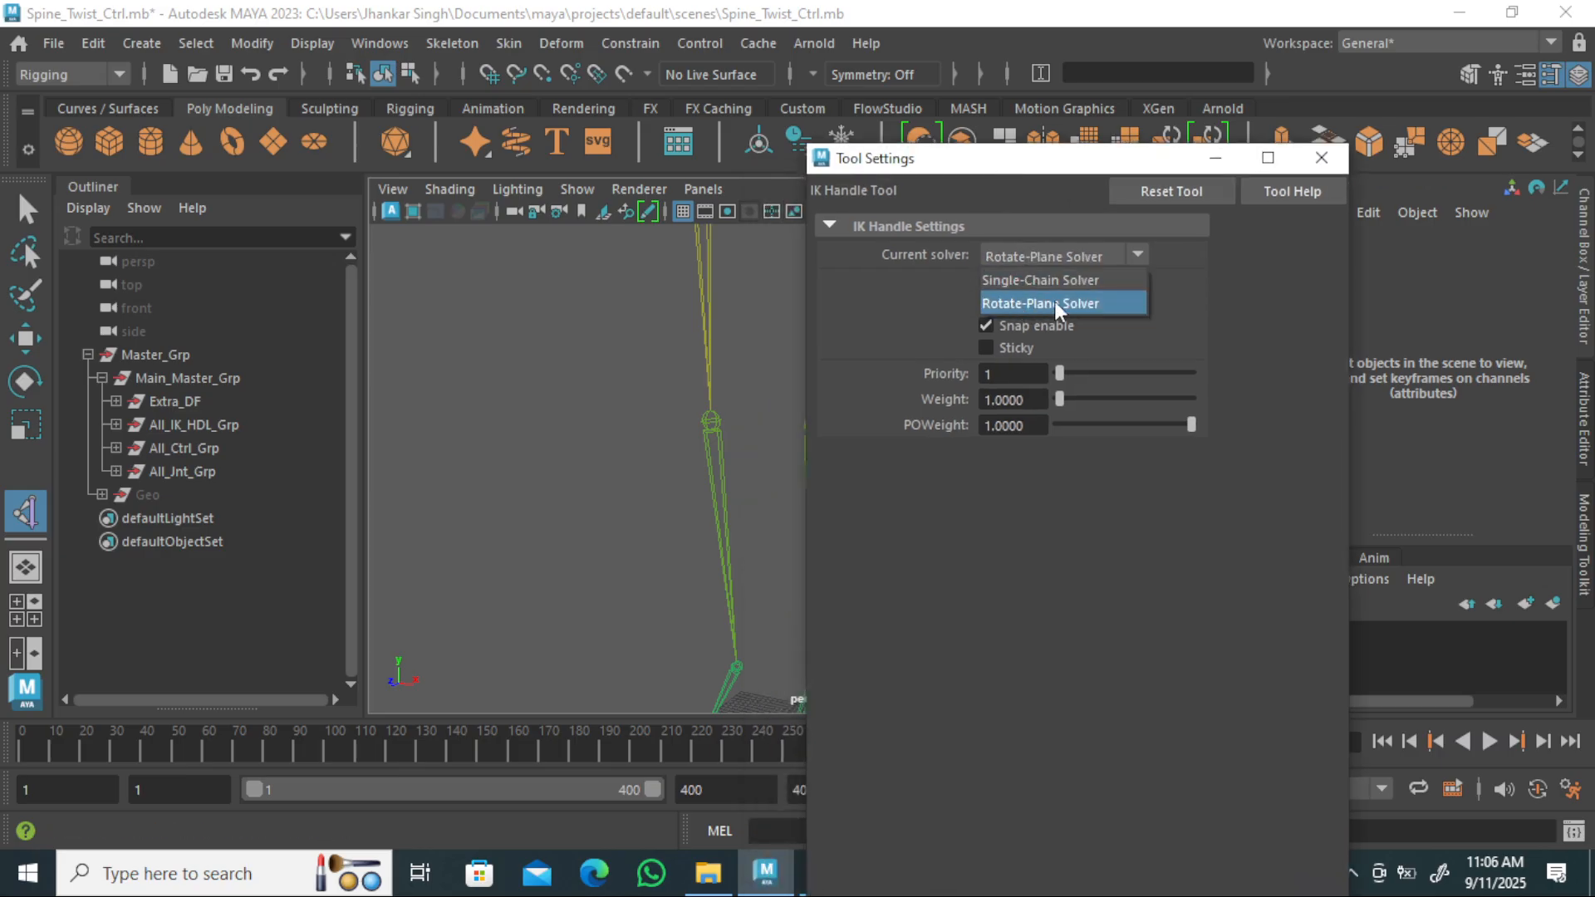
pyautogui.click(1323, 162)
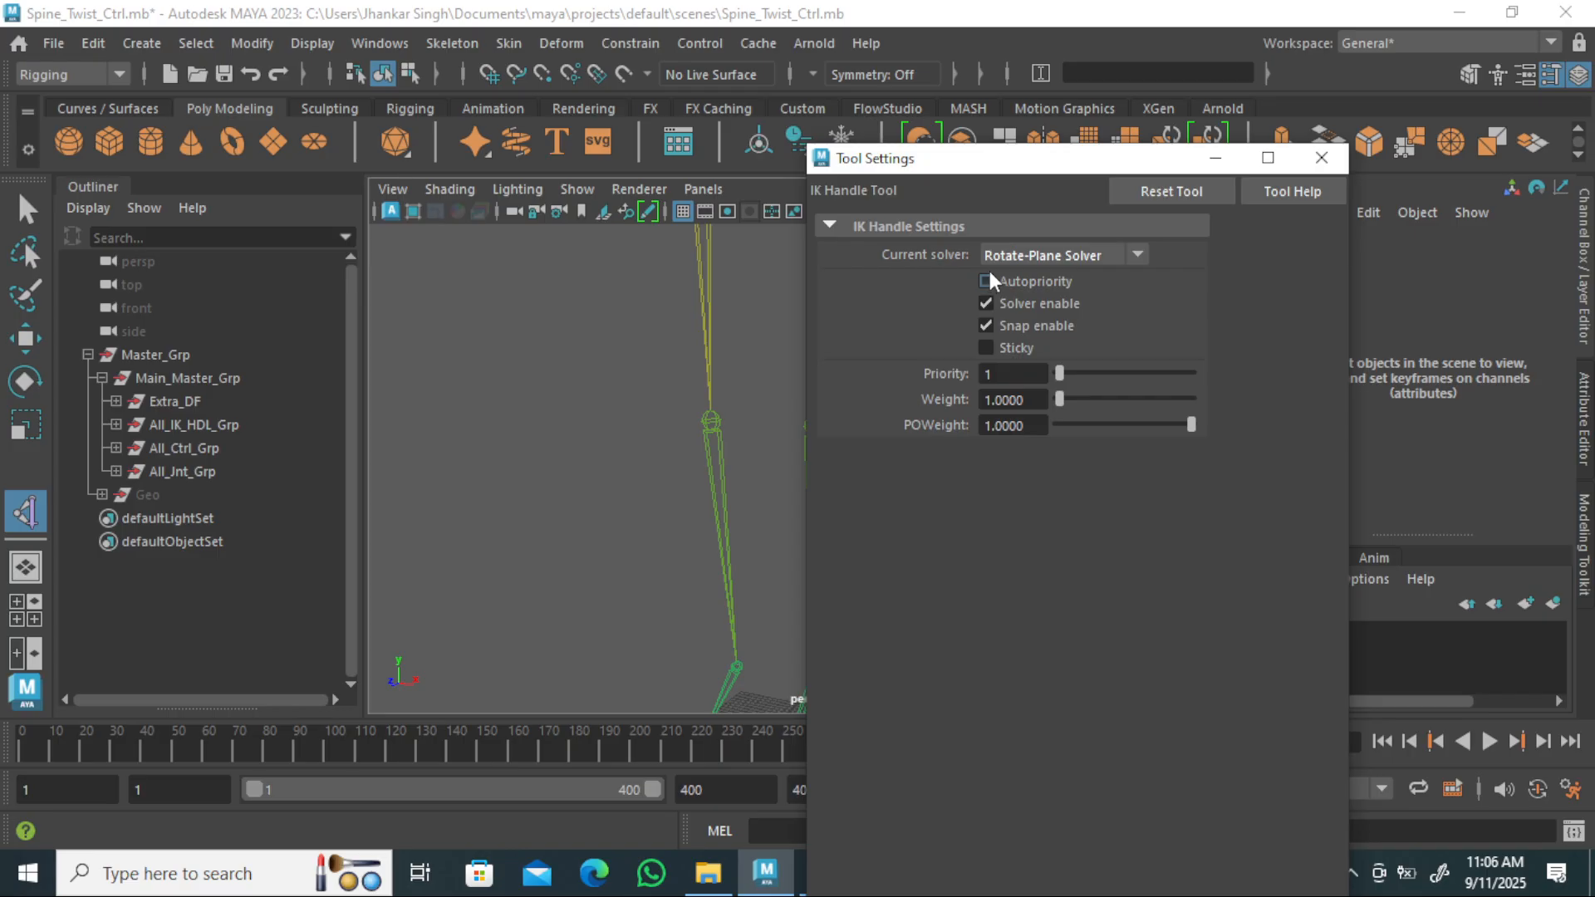
pyautogui.click(1066, 261)
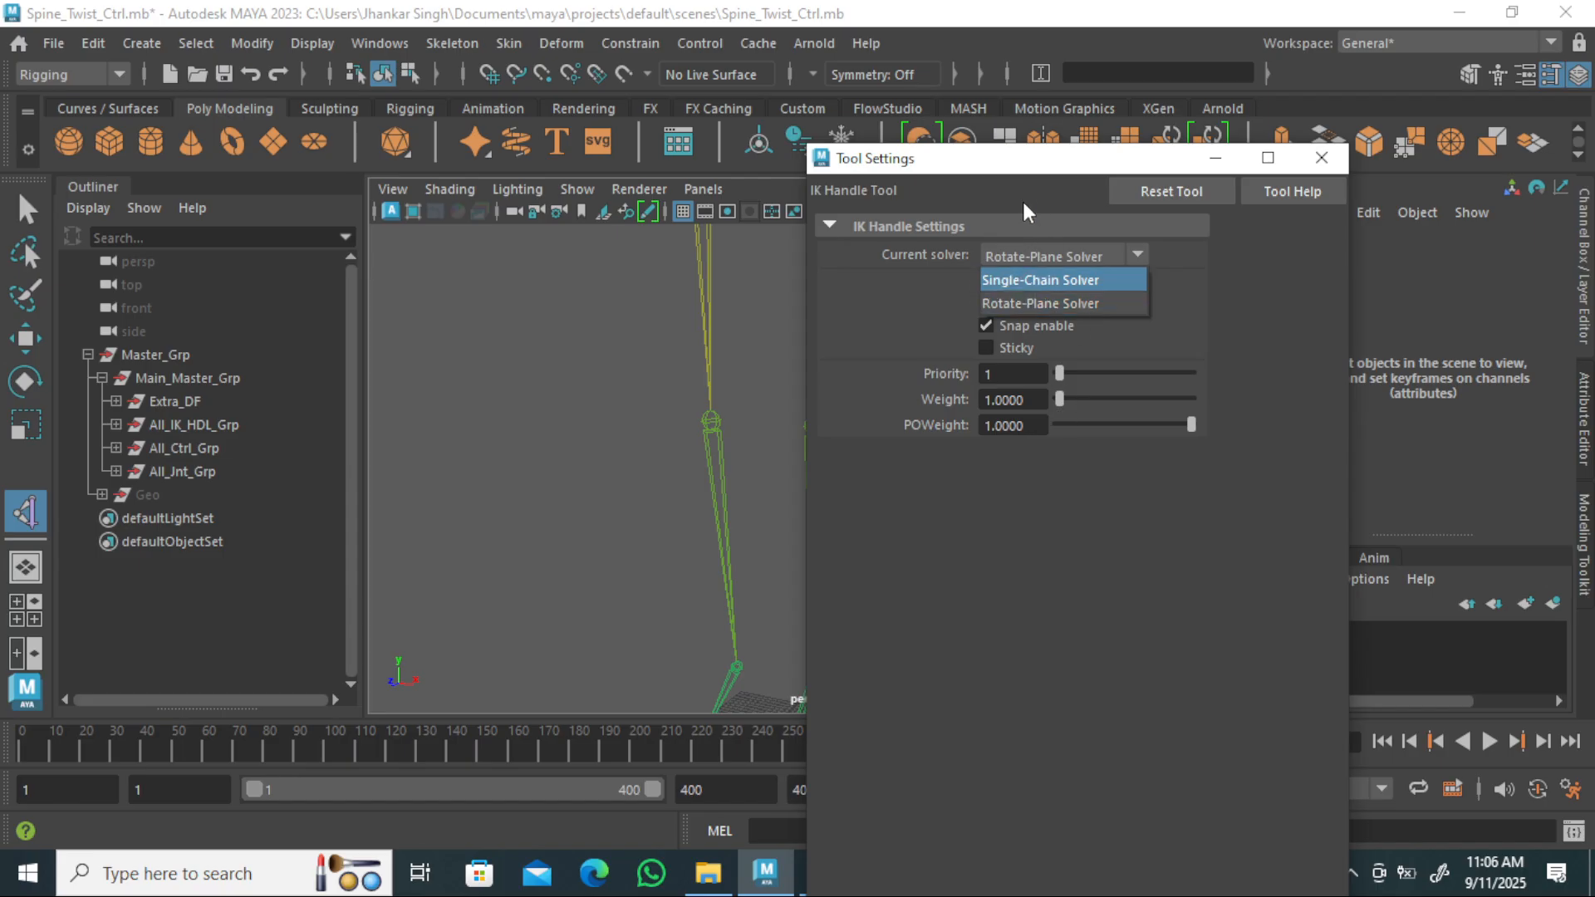
pyautogui.click(1006, 172)
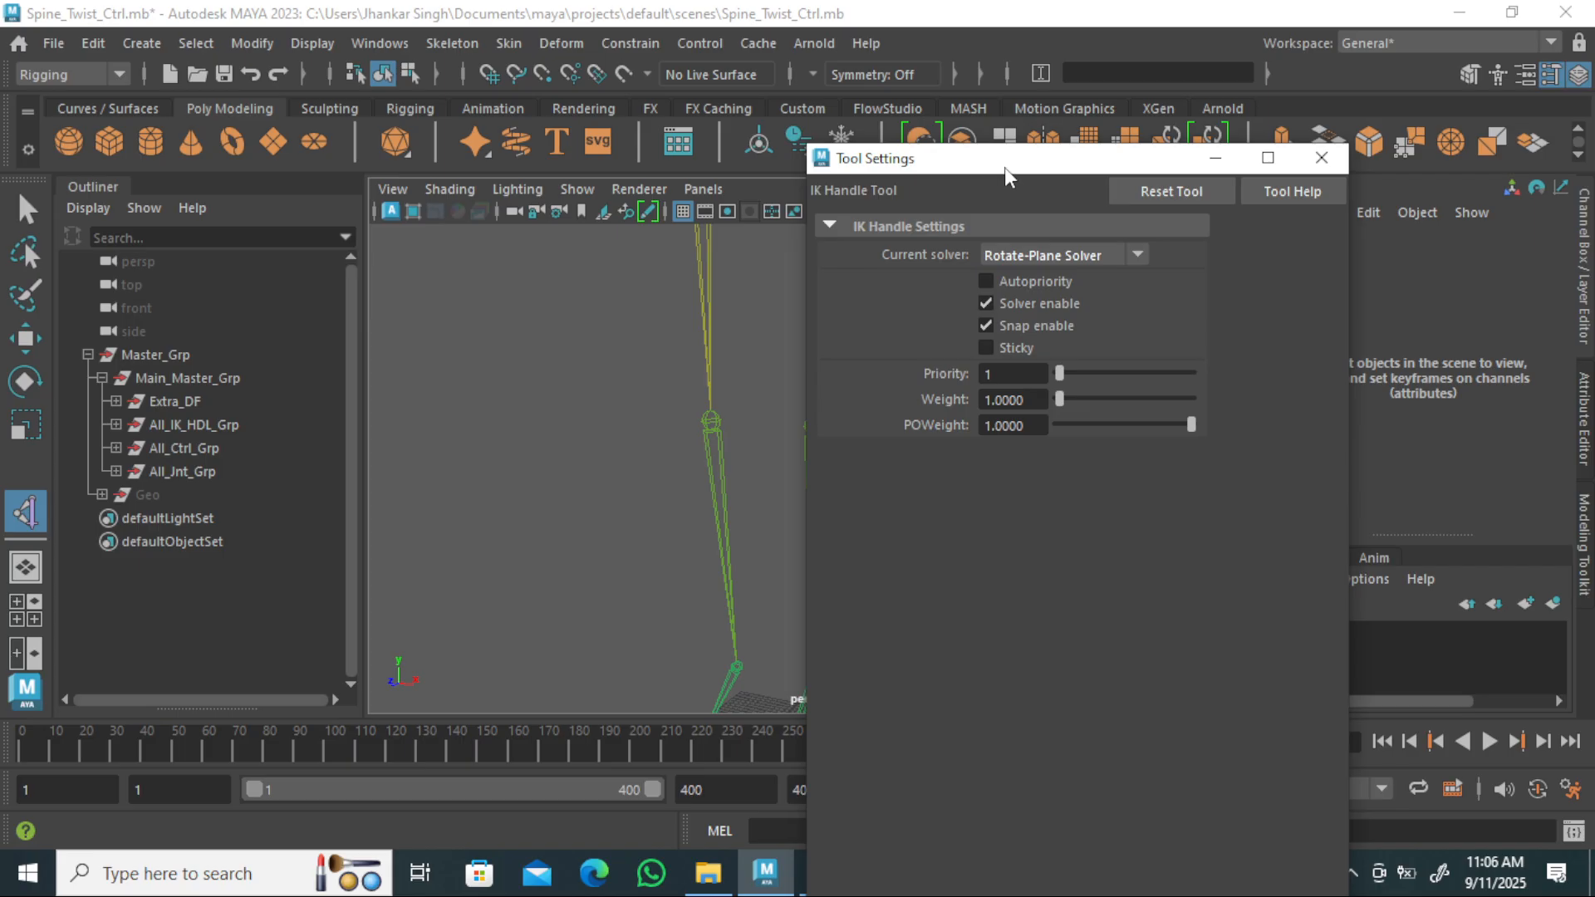
pyautogui.moveTo(1004, 167); pyautogui.dragTo(1254, 200)
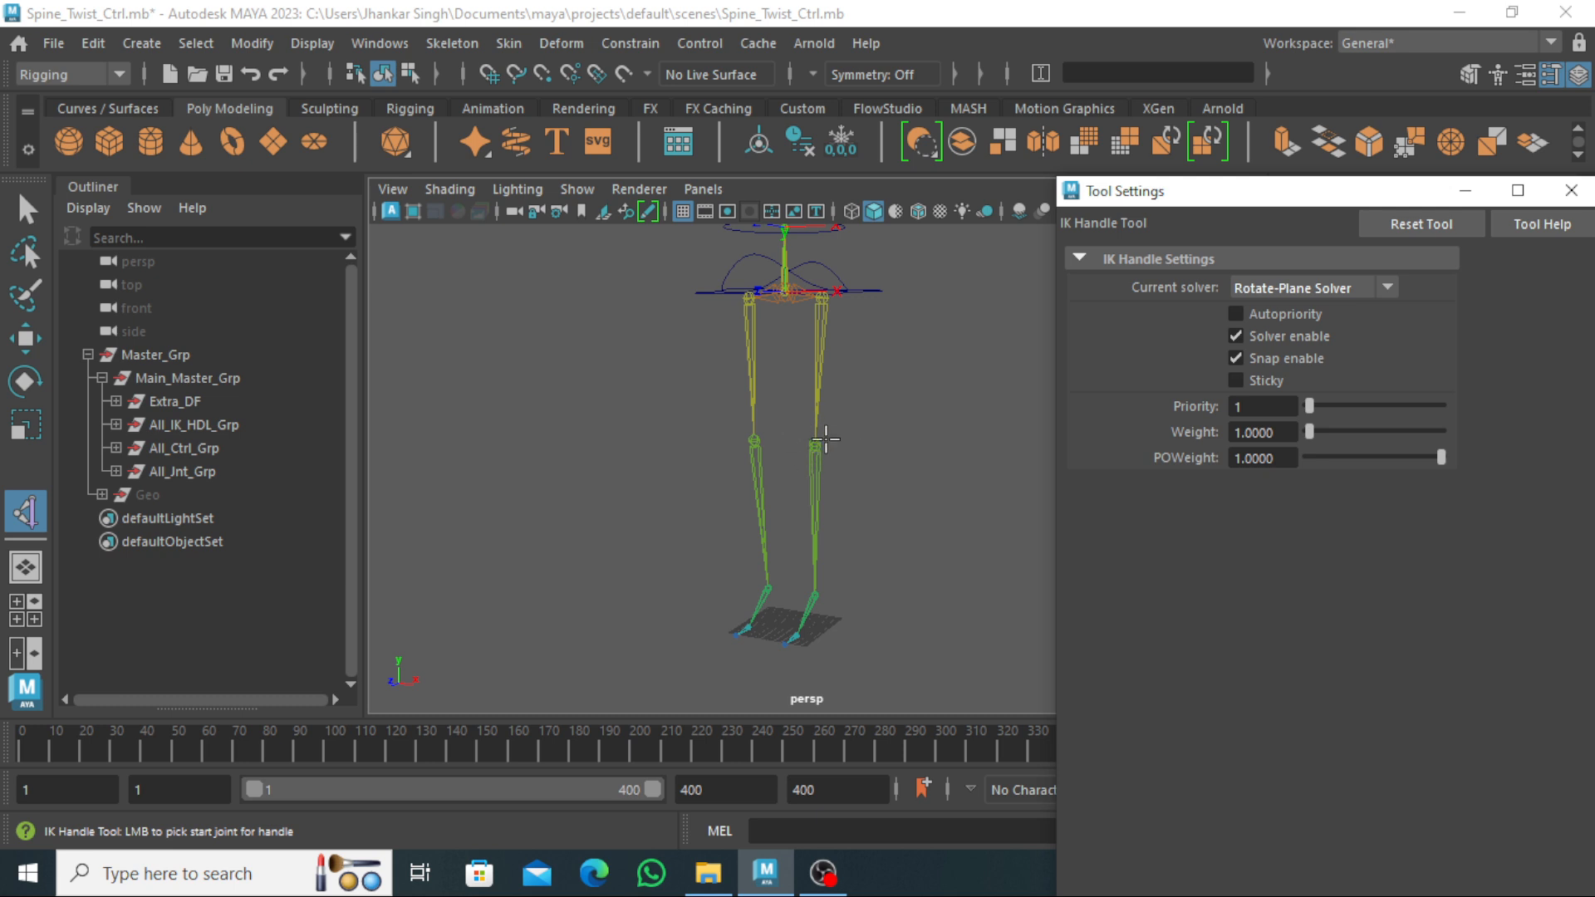
pyautogui.click(1284, 289)
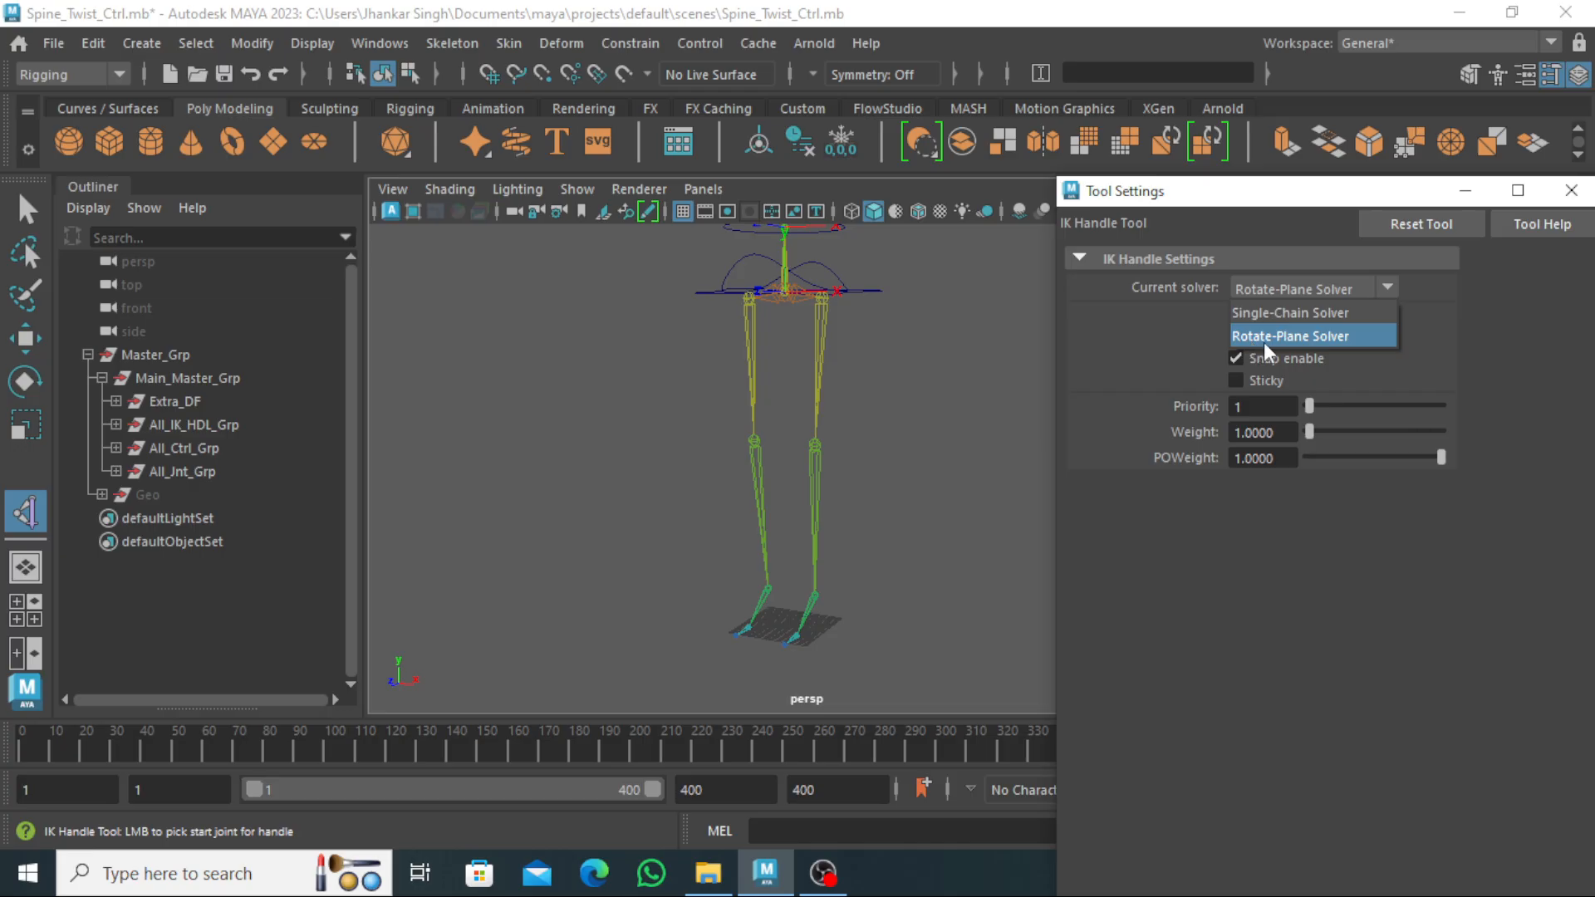
pyautogui.click(1315, 579)
pyautogui.moveTo(1221, 193); pyautogui.dragTo(981, 222)
pyautogui.click(1331, 220)
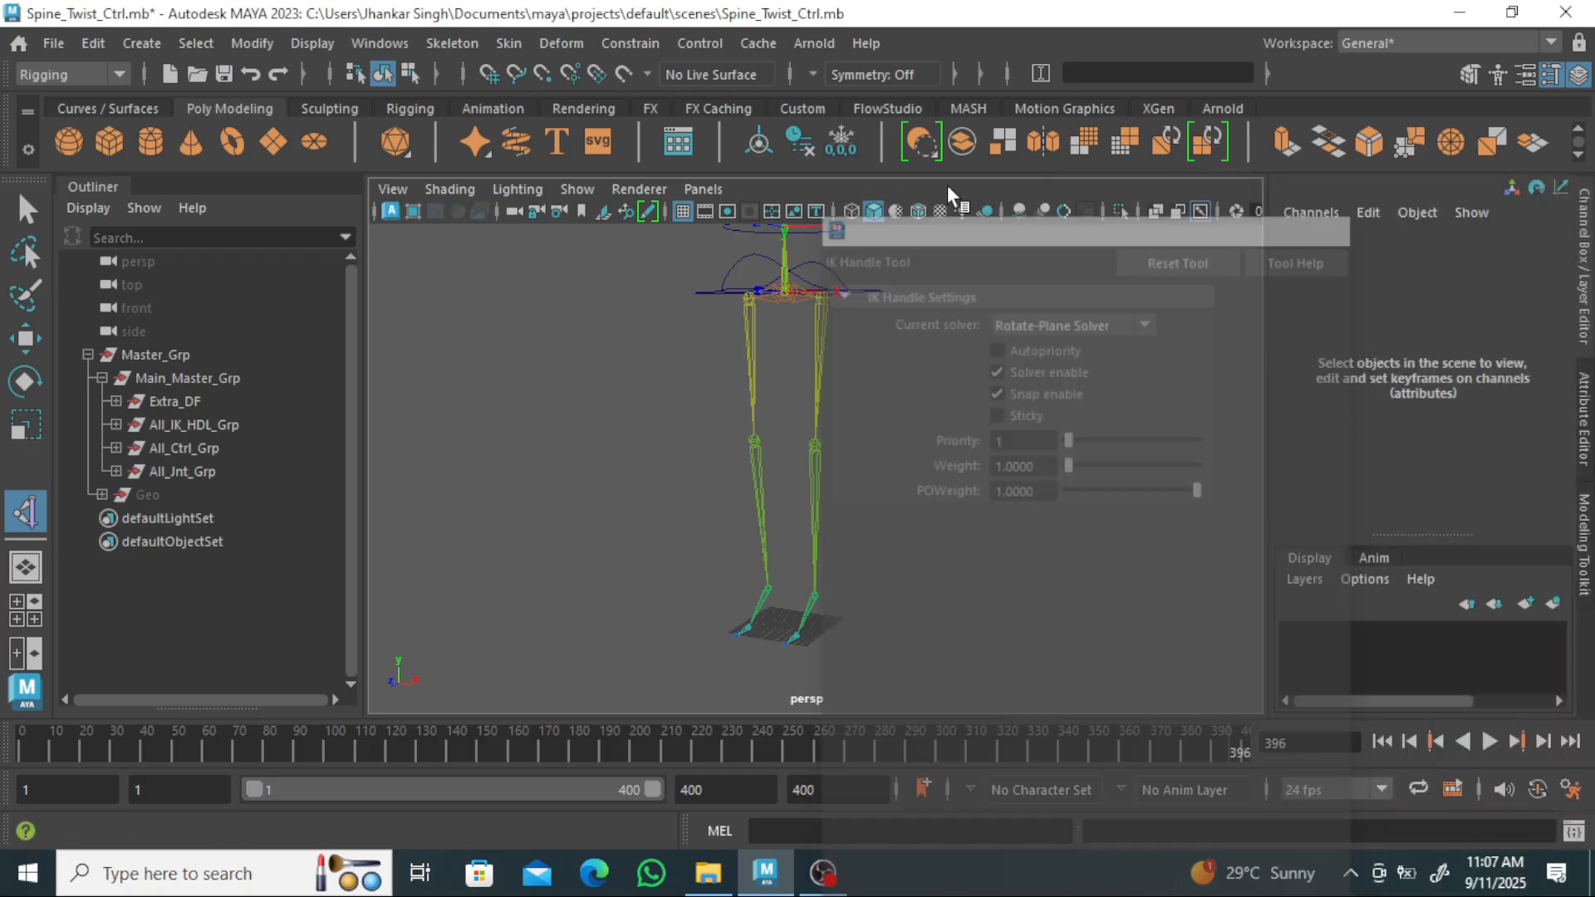
# Review the settings of the IK Handle tool and of the IK Spline Handle tool.
pyautogui.click(452, 43)
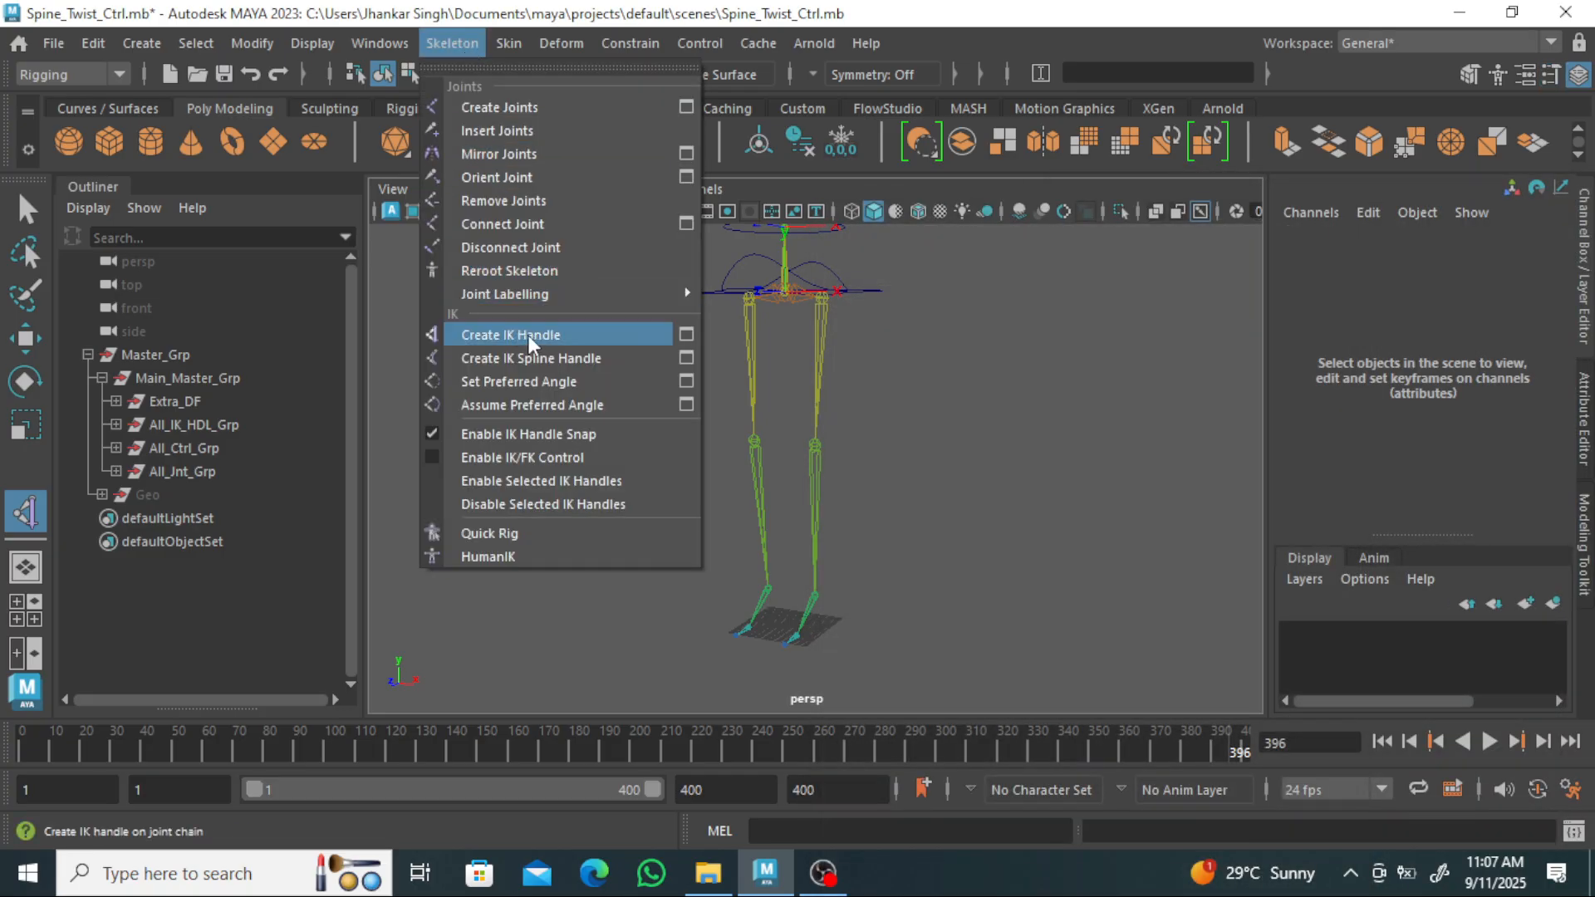
pyautogui.click(685, 335)
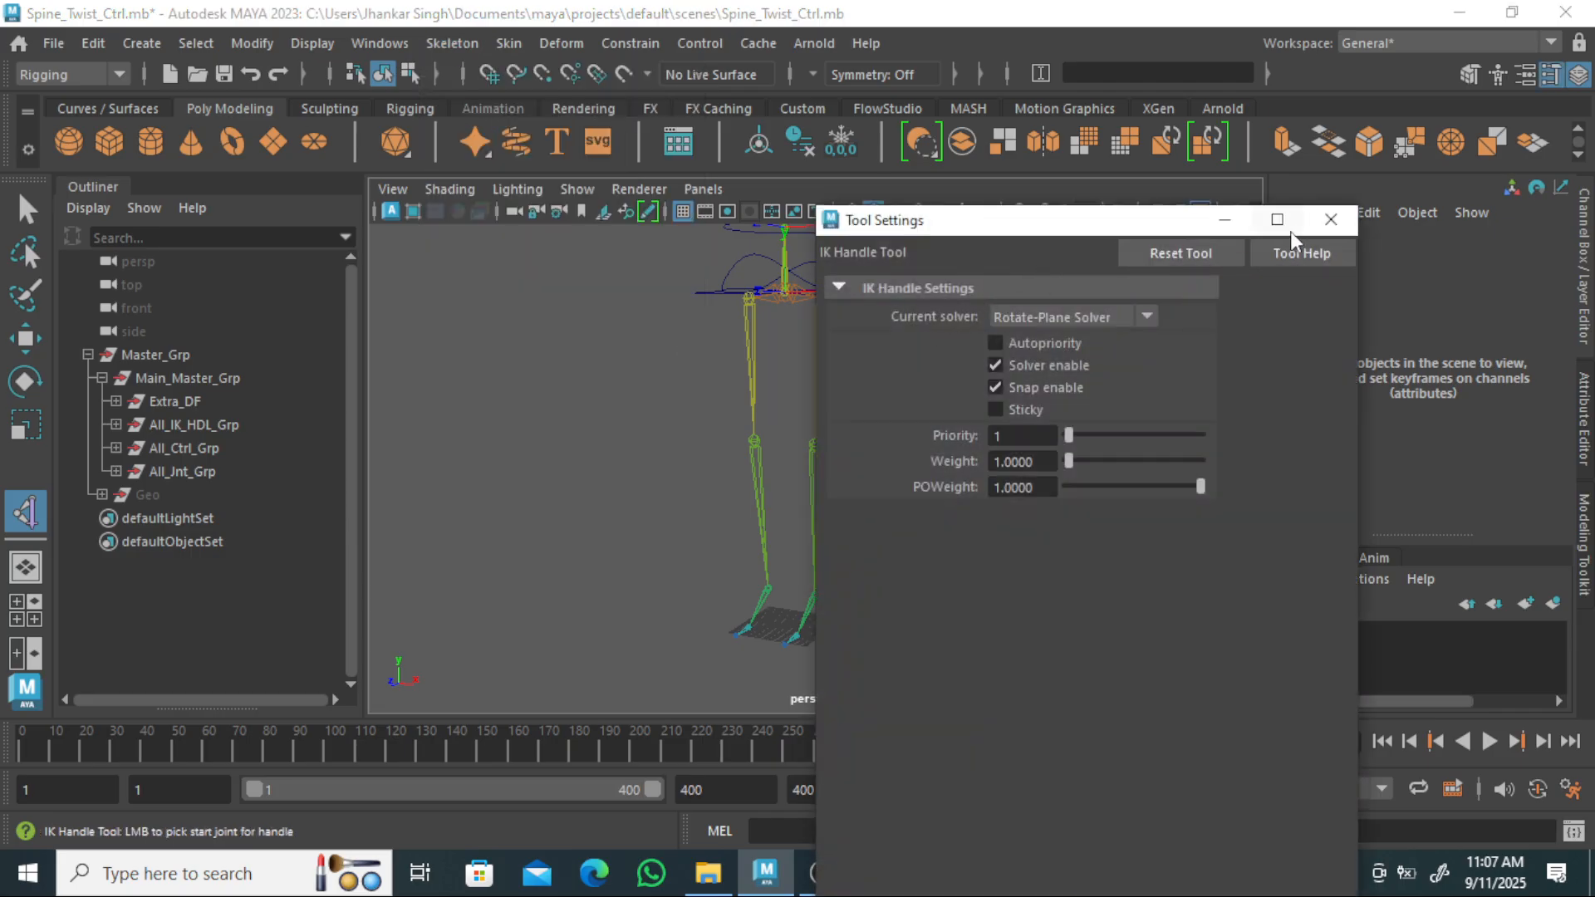
pyautogui.click(1331, 220)
pyautogui.click(452, 42)
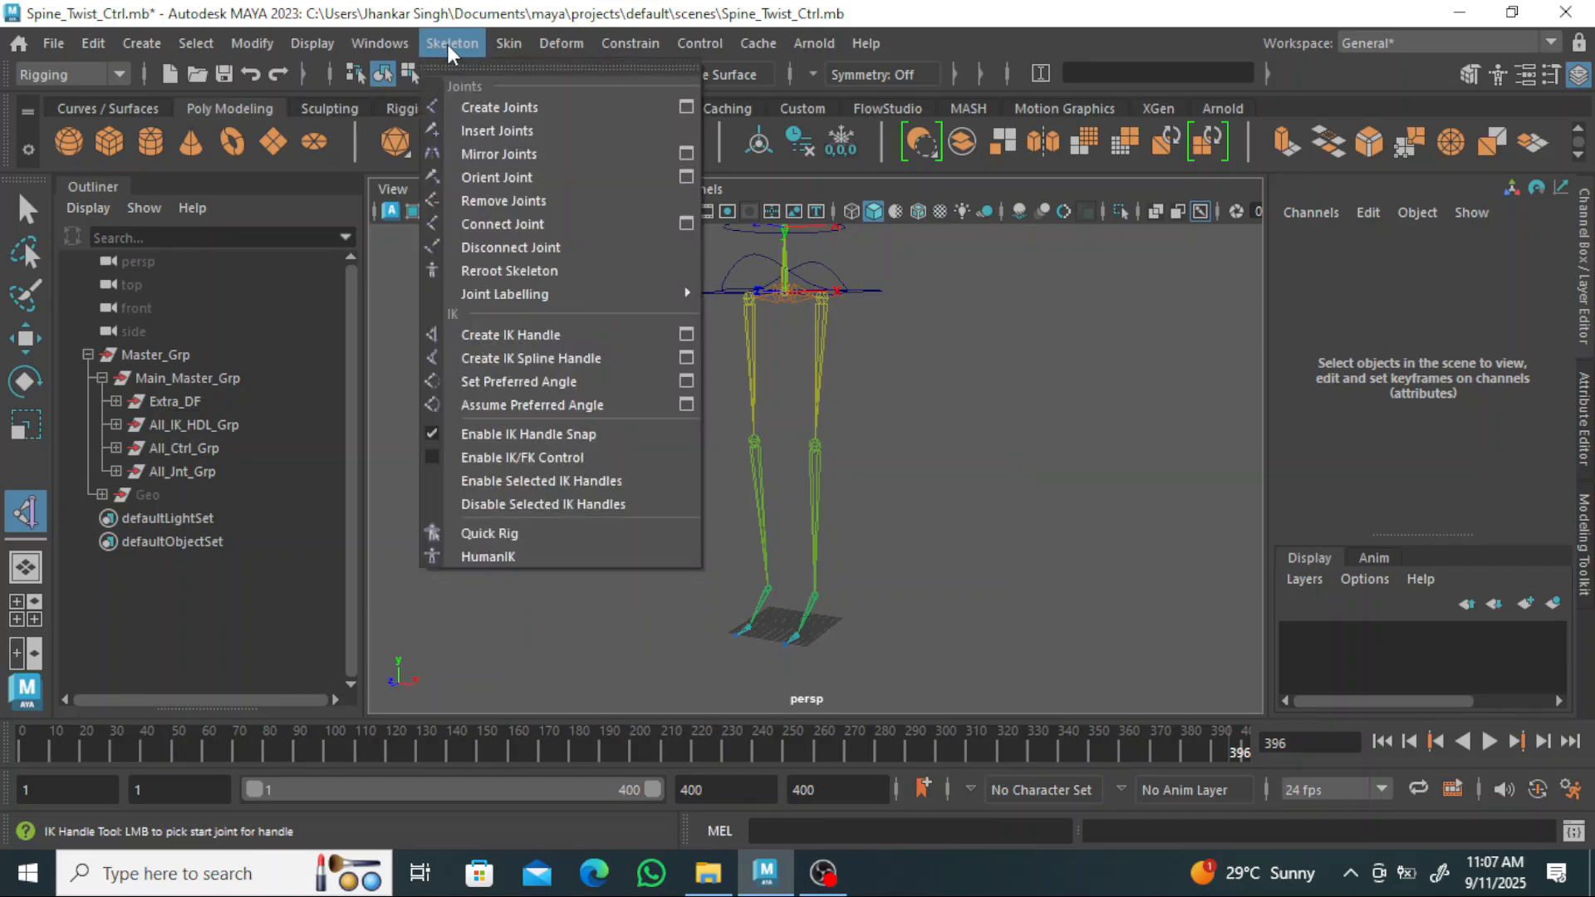
pyautogui.click(690, 358)
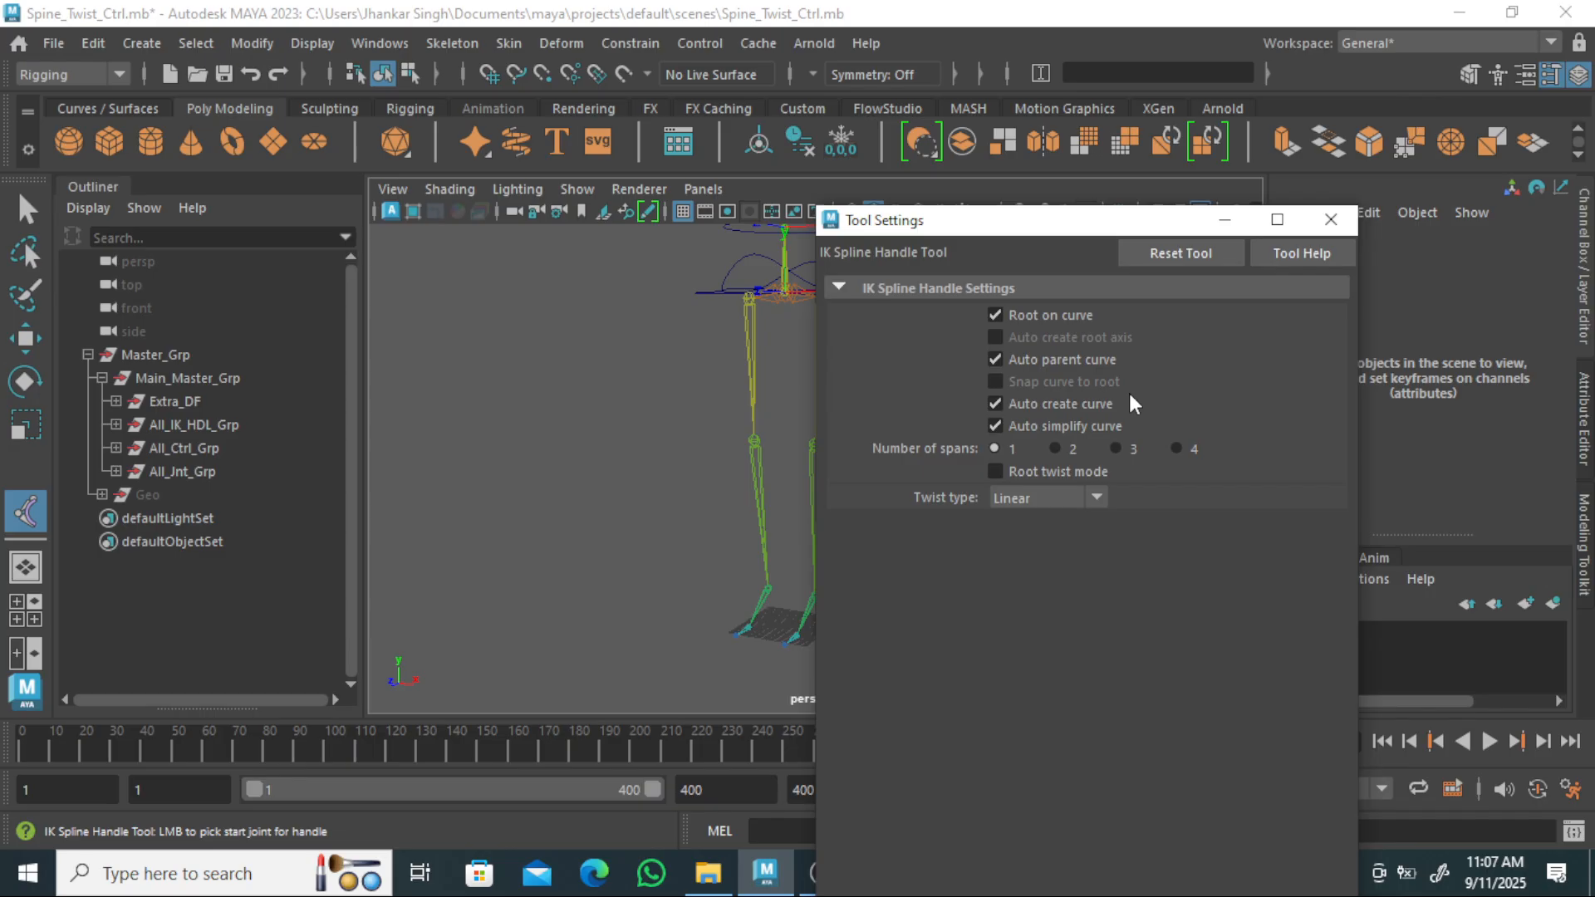
pyautogui.click(1331, 220)
# Try to create an IK spline handle with nothing selected.
pyautogui.keyDown('alt'); pyautogui.moveTo(876, 437); pyautogui.dragTo(858, 441); pyautogui.keyUp('alt')
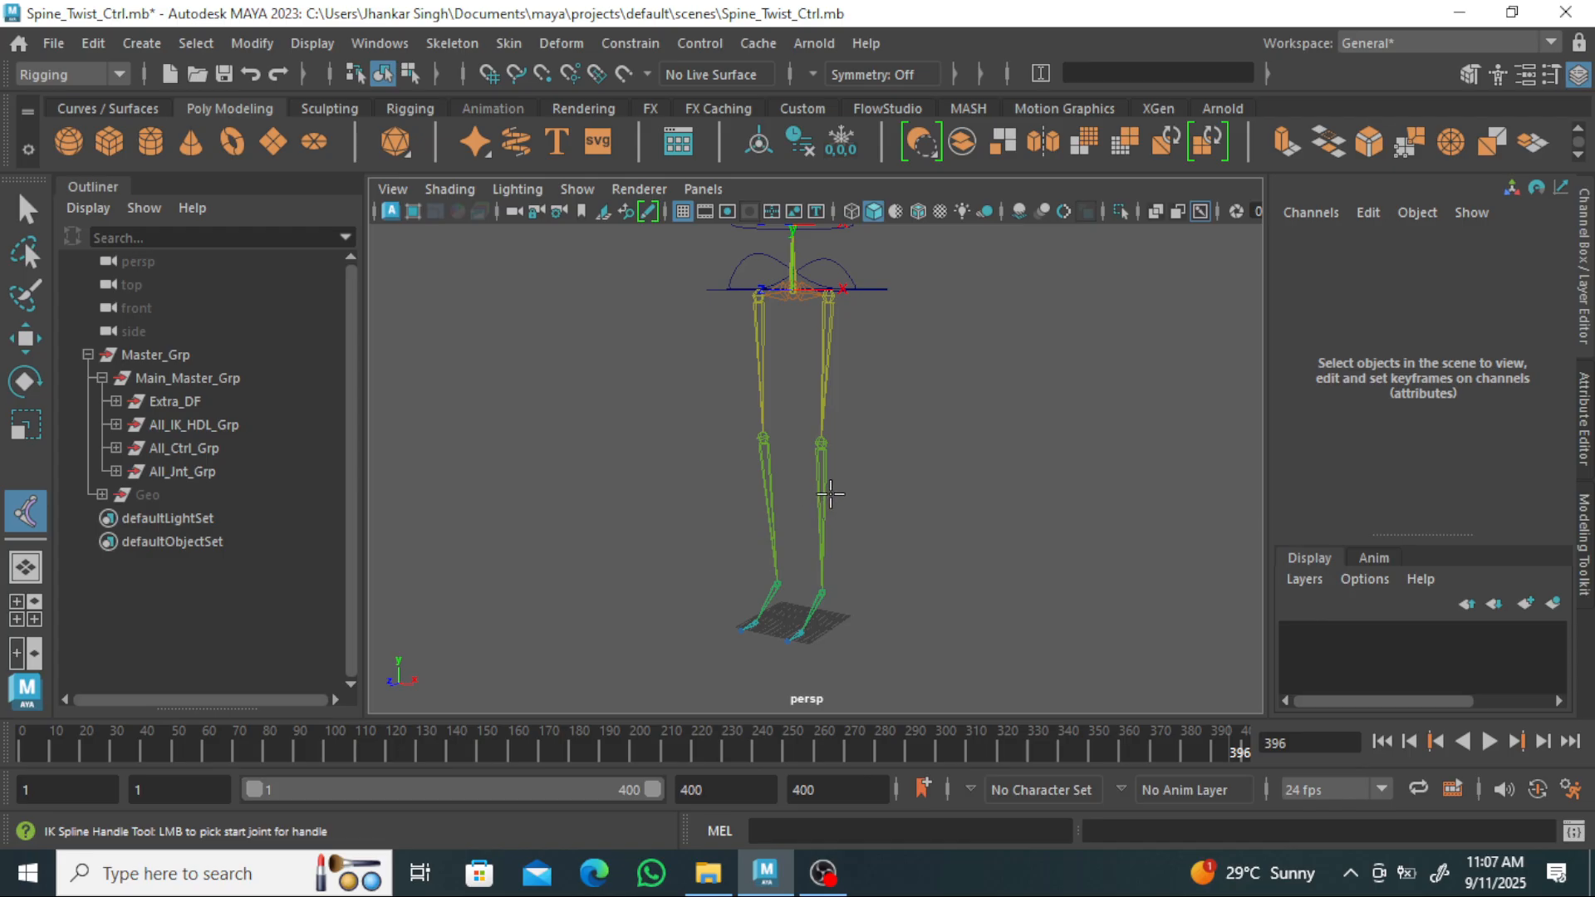
pyautogui.click(465, 46)
pyautogui.click(515, 355)
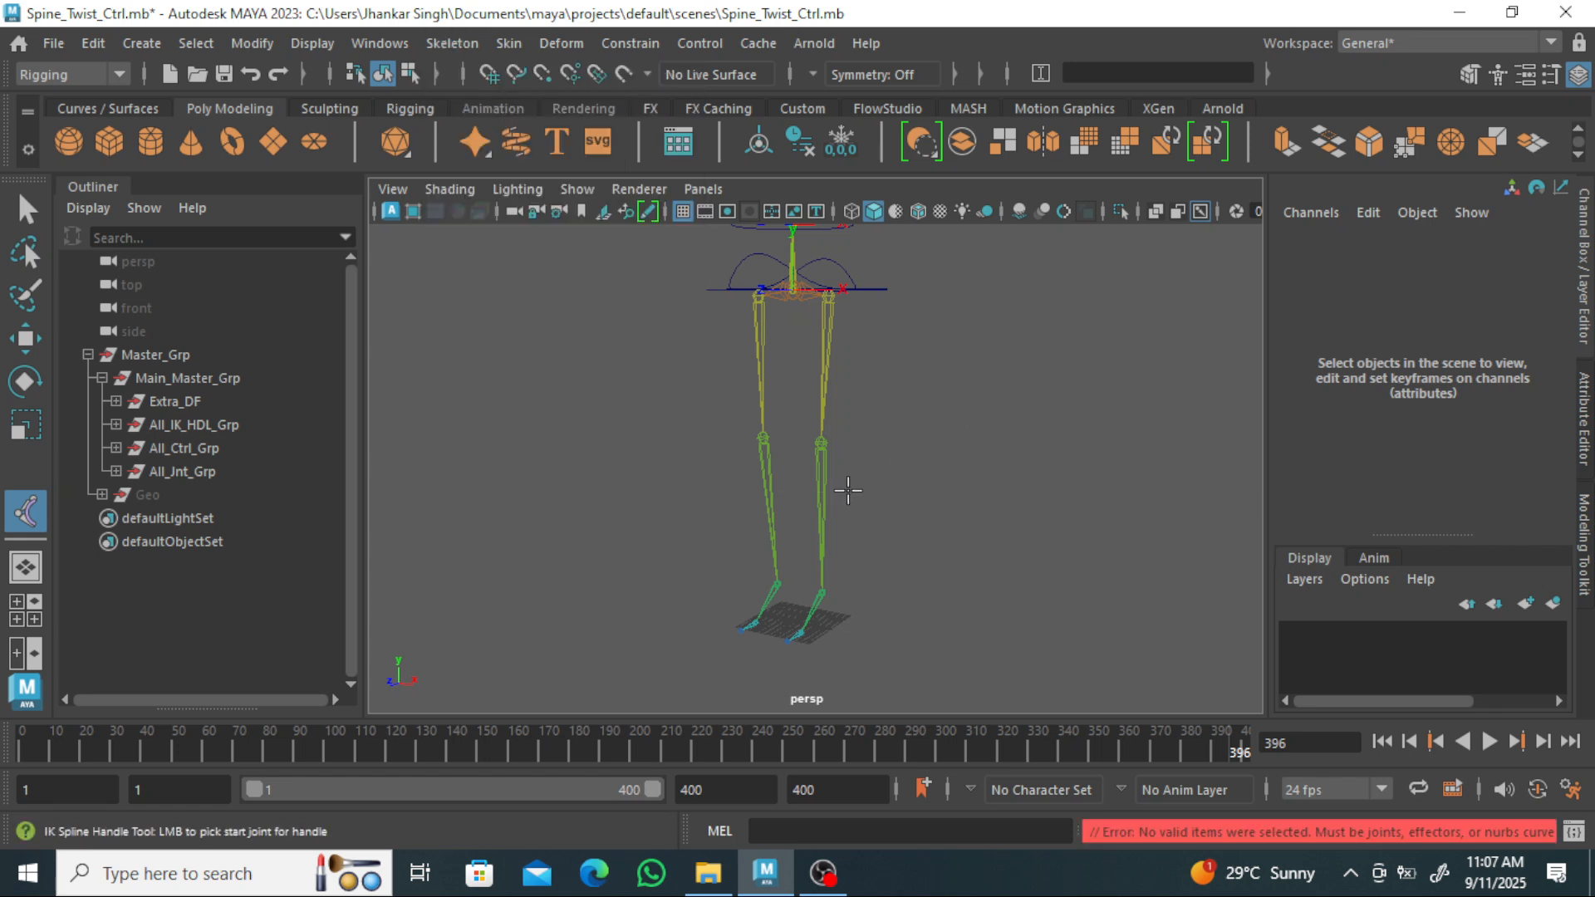
# Set the IK Handle tool's Current solver to Rotate-Plane Solver and close the tool settings.
pyautogui.scroll(5, 836, 490)
pyautogui.click(458, 45)
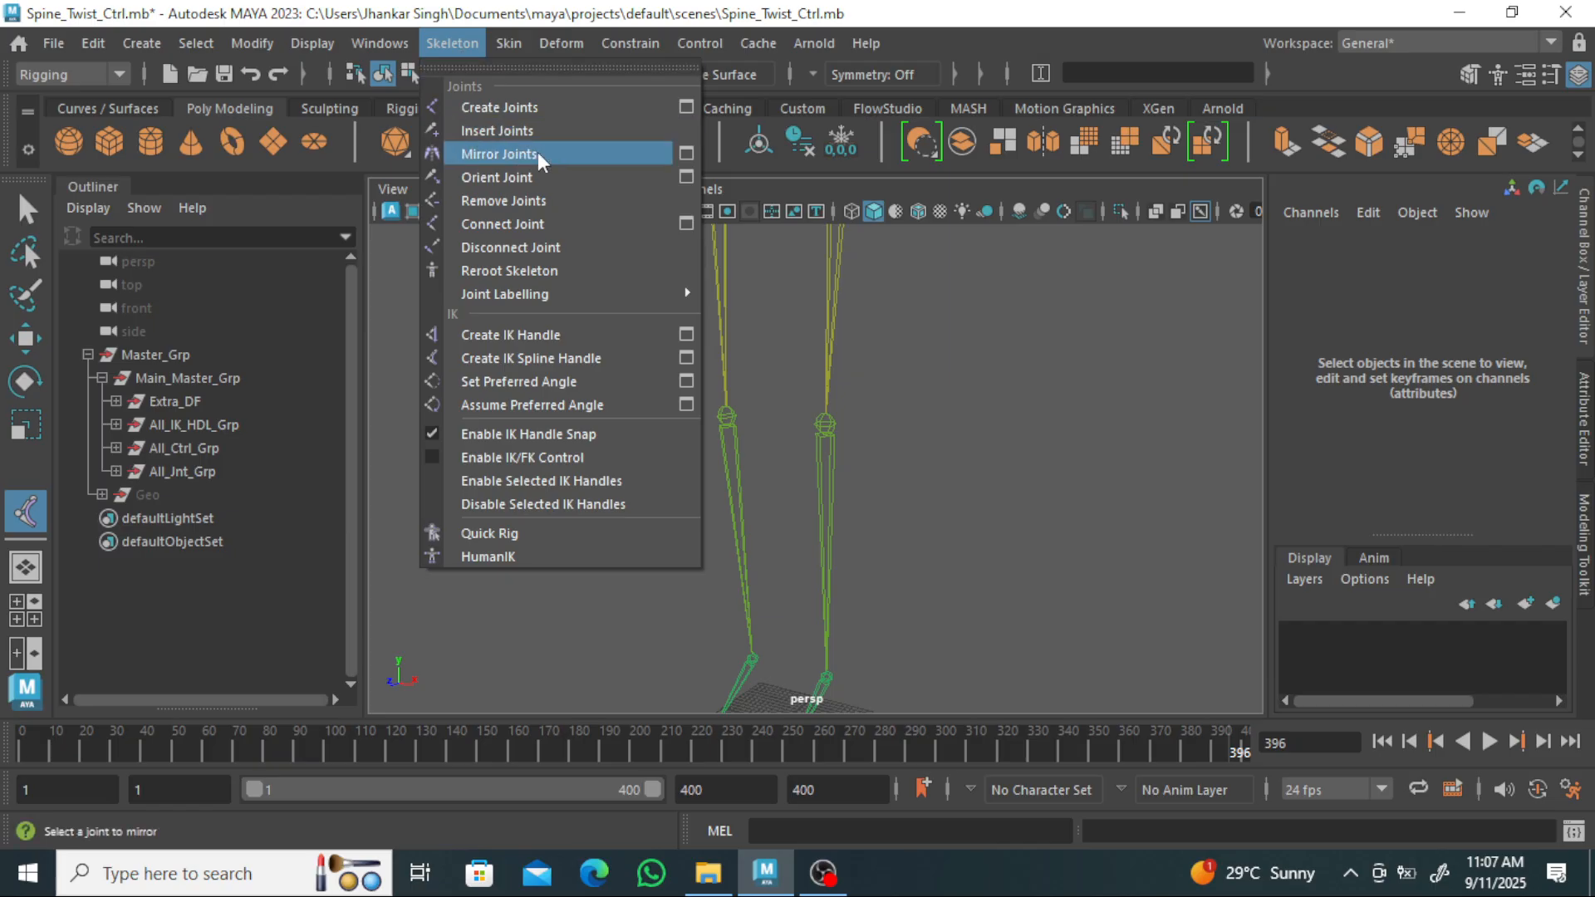
pyautogui.click(686, 334)
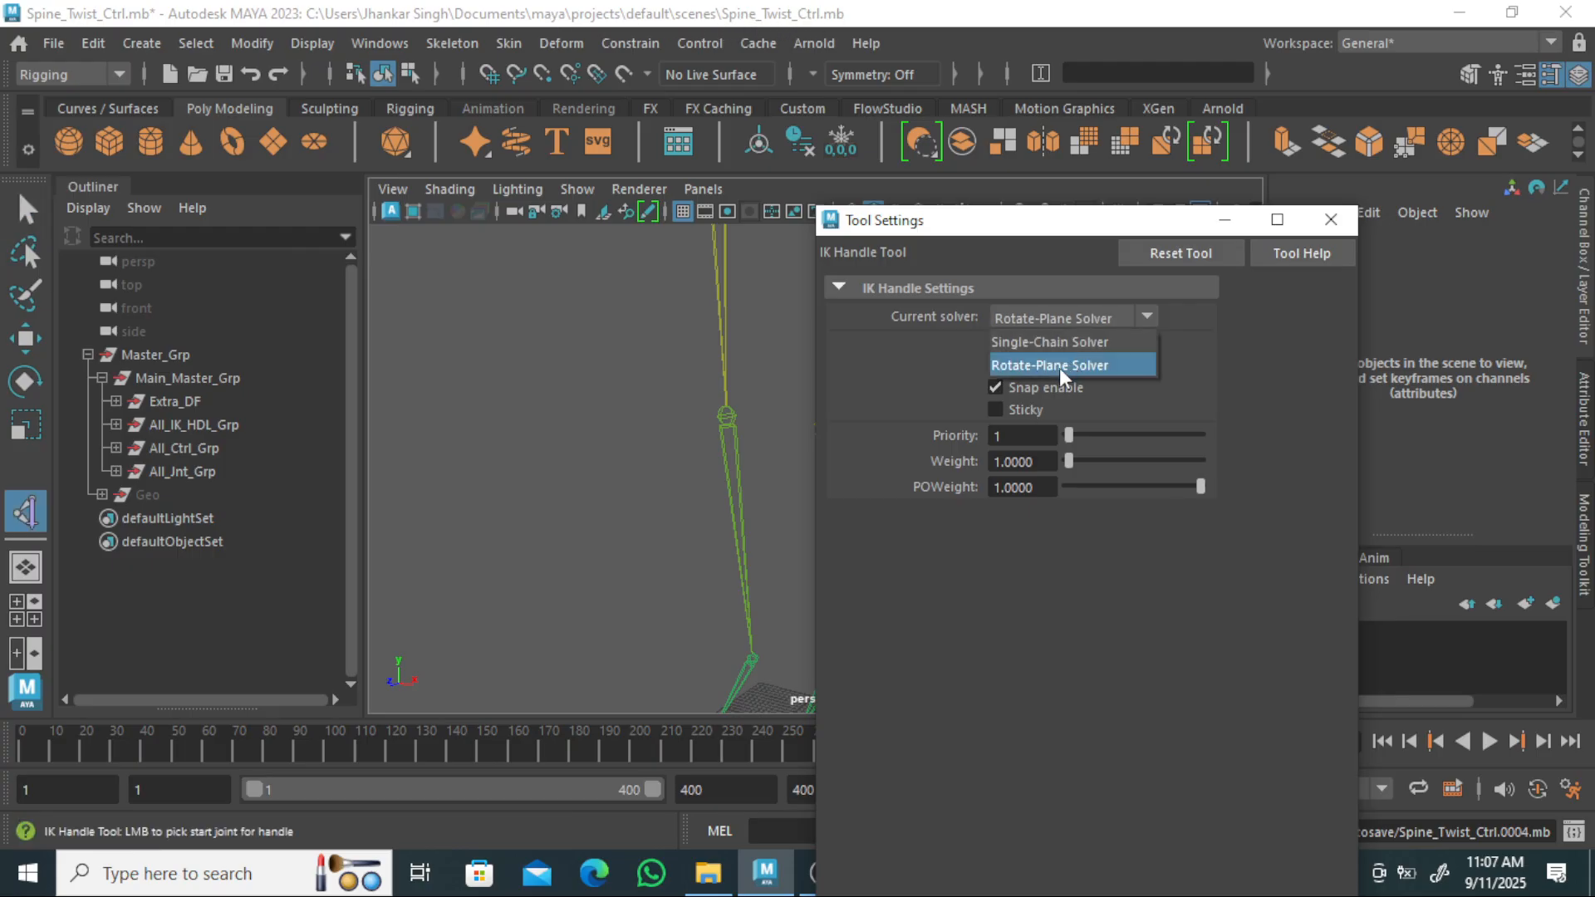
pyautogui.click(1059, 368)
pyautogui.click(1331, 220)
# Create an IK handle on the right leg from R_Hip_Bind_Jnt to the ankle joint.
pyautogui.scroll(-3, 831, 357)
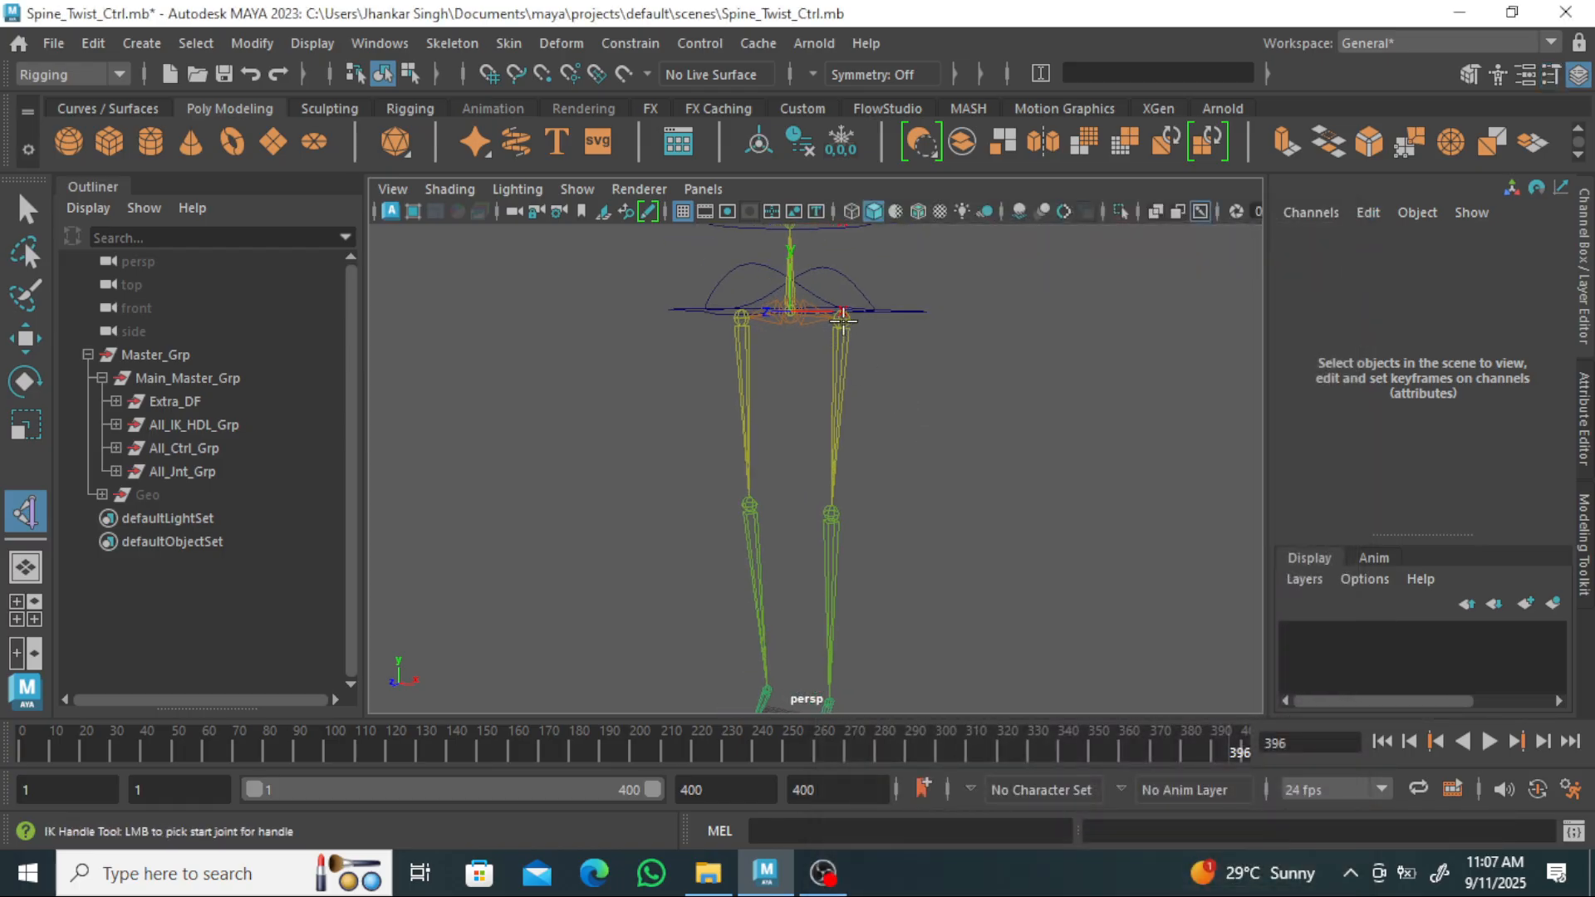
pyautogui.click(841, 319)
pyautogui.keyDown('alt'); pyautogui.moveTo(950, 546); pyautogui.dragTo(996, 462, button='middle'); pyautogui.keyUp('alt')
pyautogui.keyDown('alt'); pyautogui.moveTo(996, 462); pyautogui.dragTo(933, 491); pyautogui.keyUp('alt')
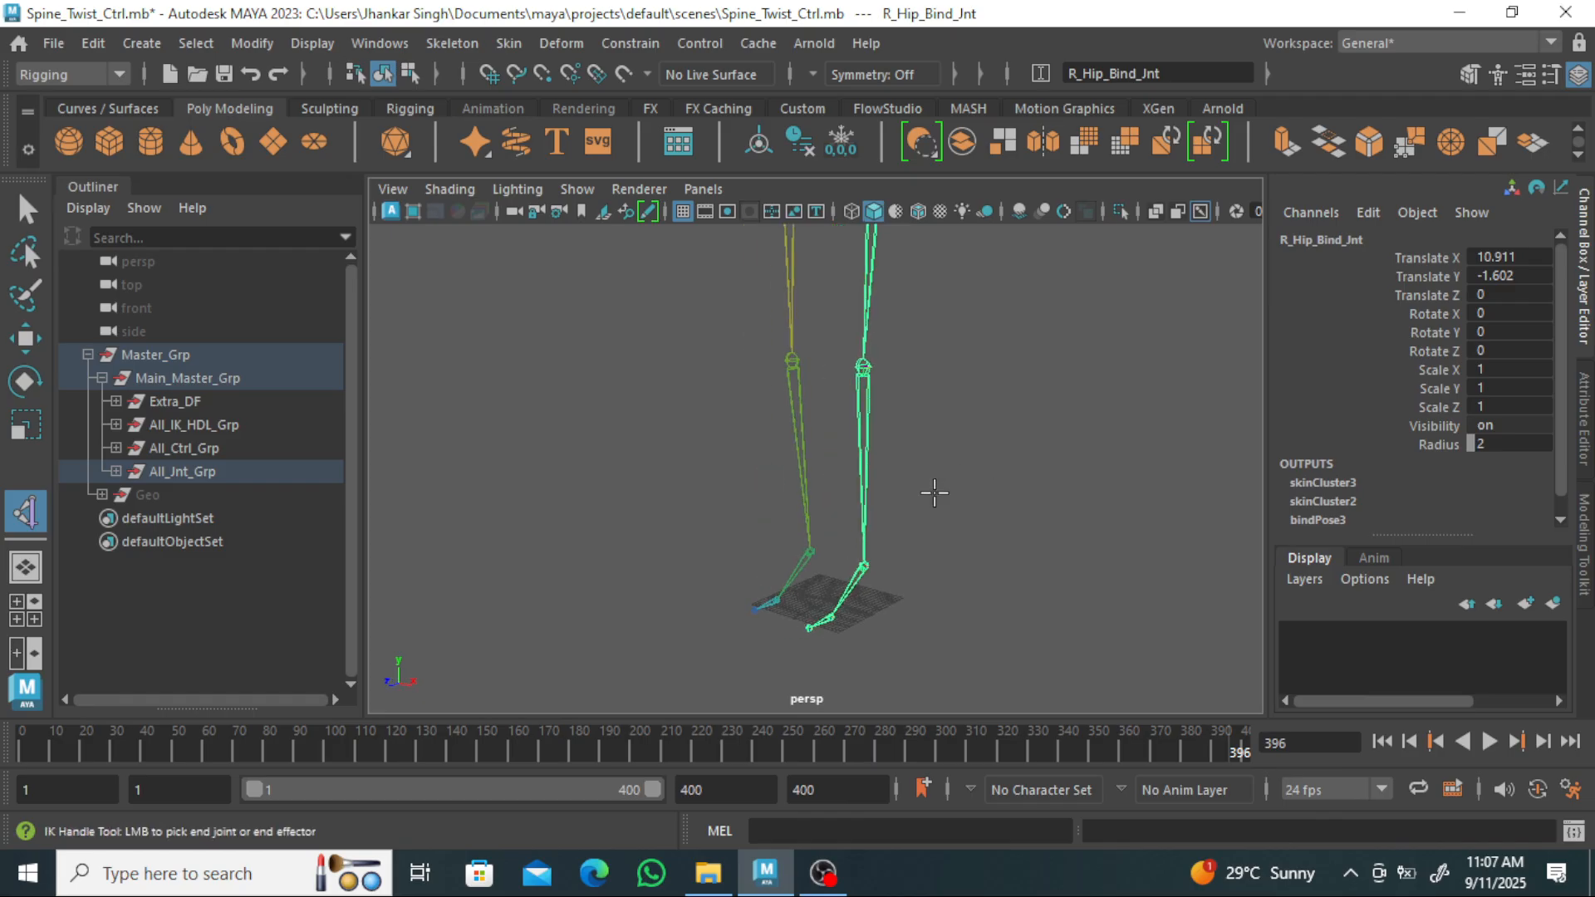
pyautogui.click(864, 565)
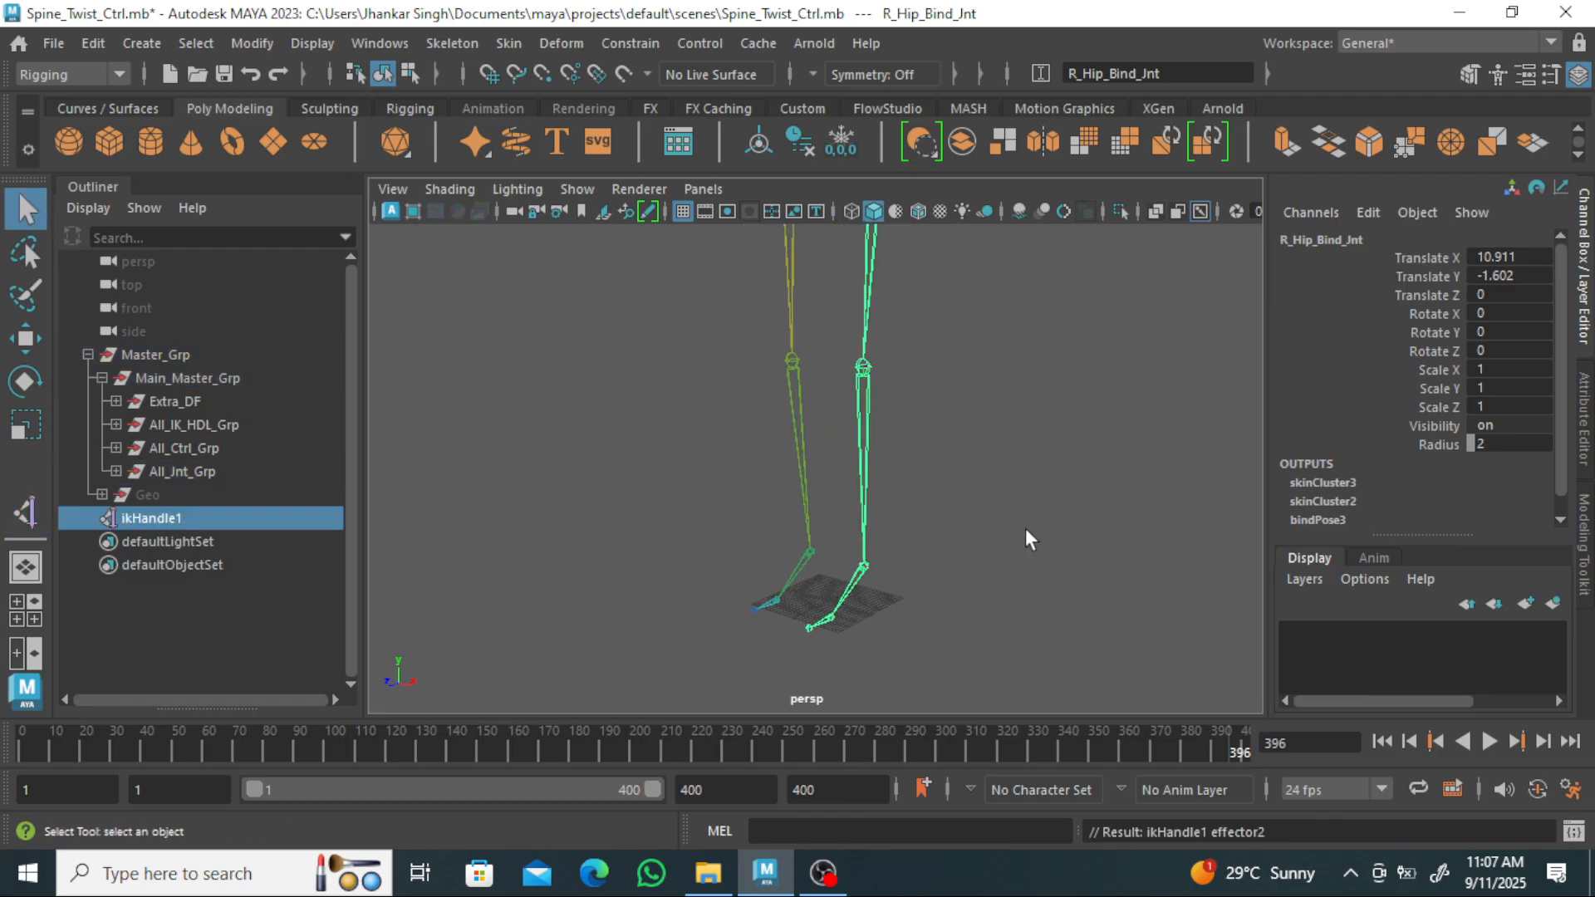
# Select ikHandle1 and raise it vertically to a Translate Y of about 44.3 to test the right knee's bend.
pyautogui.press('q')
pyautogui.moveTo(135, 518); pyautogui.dragTo(141, 518)
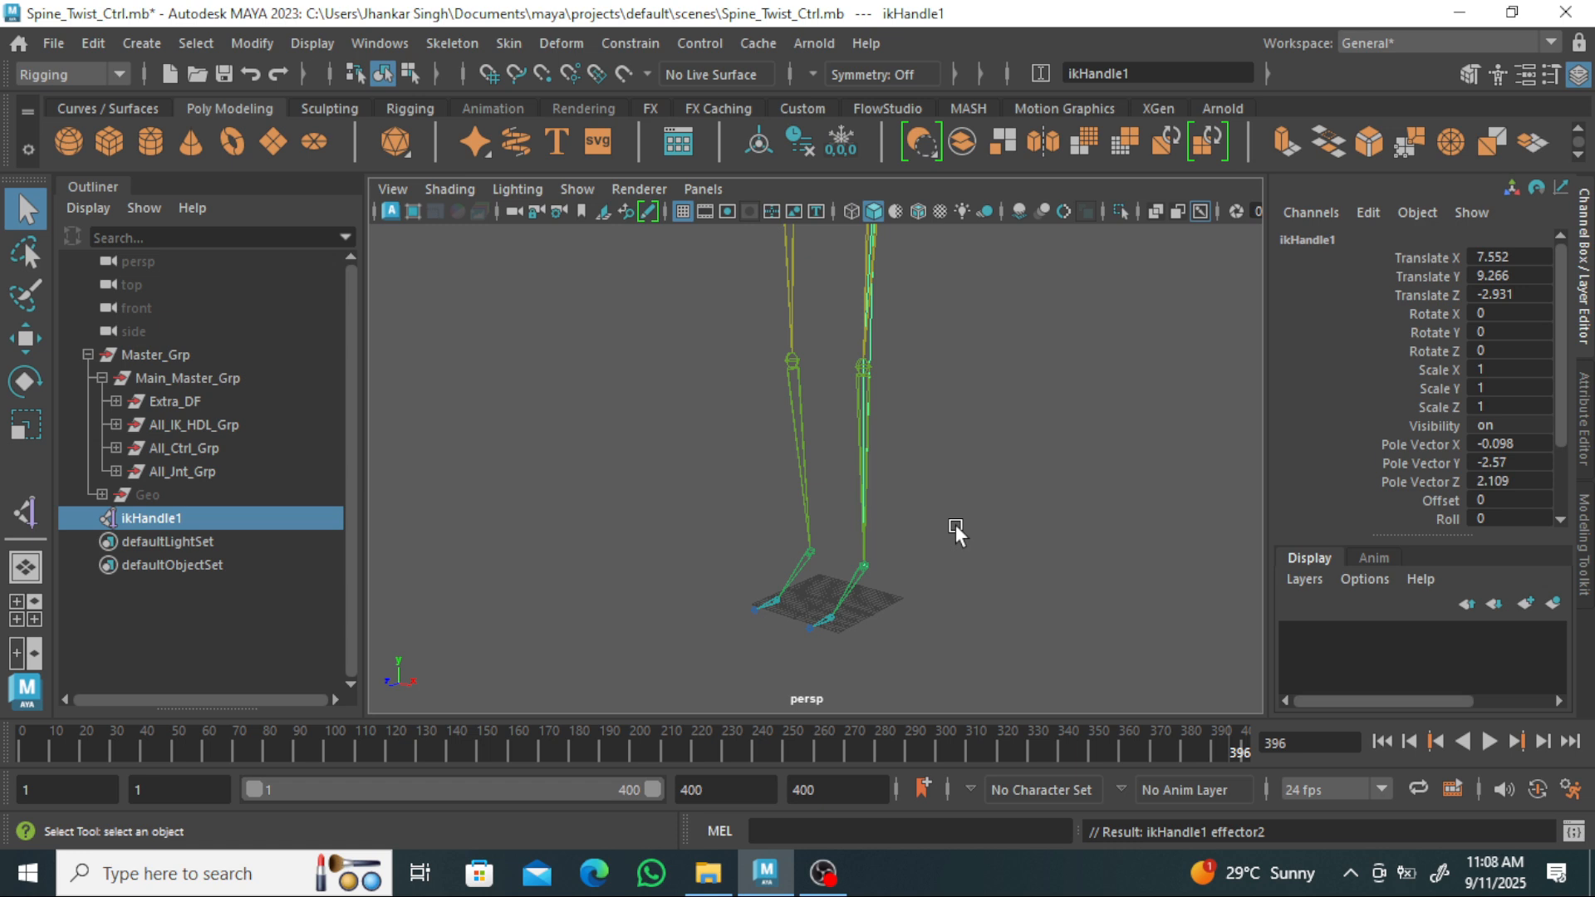
pyautogui.press('w')
pyautogui.keyDown('alt'); pyautogui.moveTo(974, 532); pyautogui.dragTo(950, 578); pyautogui.keyUp('alt')
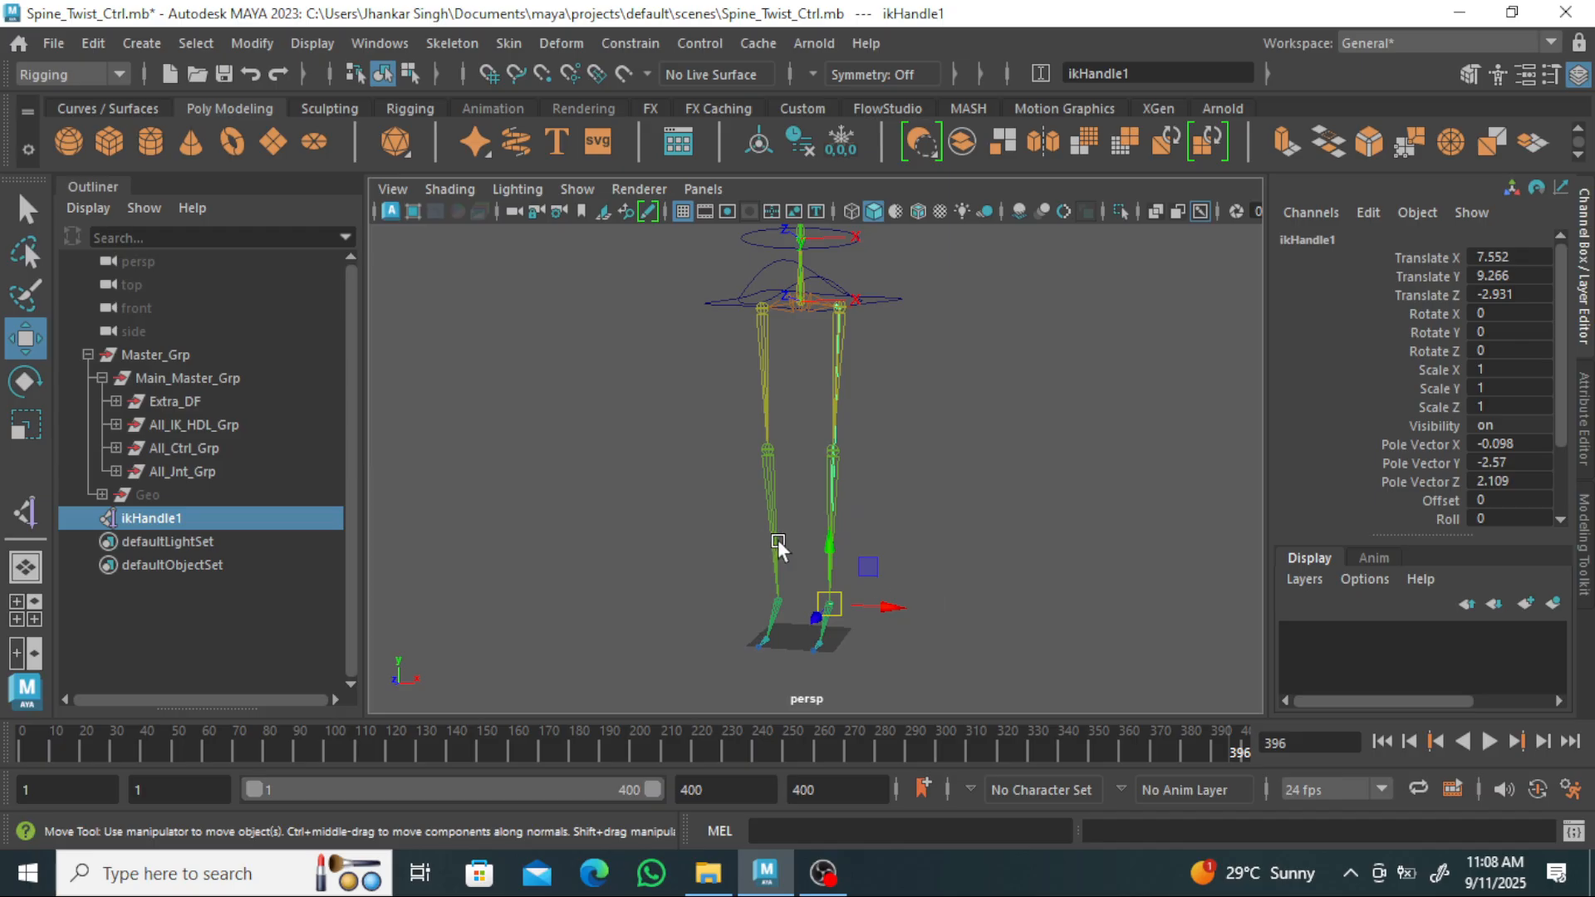
pyautogui.moveTo(829, 545); pyautogui.dragTo(822, 394)
pyautogui.keyDown('alt'); pyautogui.moveTo(965, 455); pyautogui.dragTo(916, 490); pyautogui.keyUp('alt')
pyautogui.moveTo(868, 397); pyautogui.dragTo(873, 490)
pyautogui.keyDown('alt'); pyautogui.moveTo(1026, 495); pyautogui.dragTo(829, 427); pyautogui.keyUp('alt')
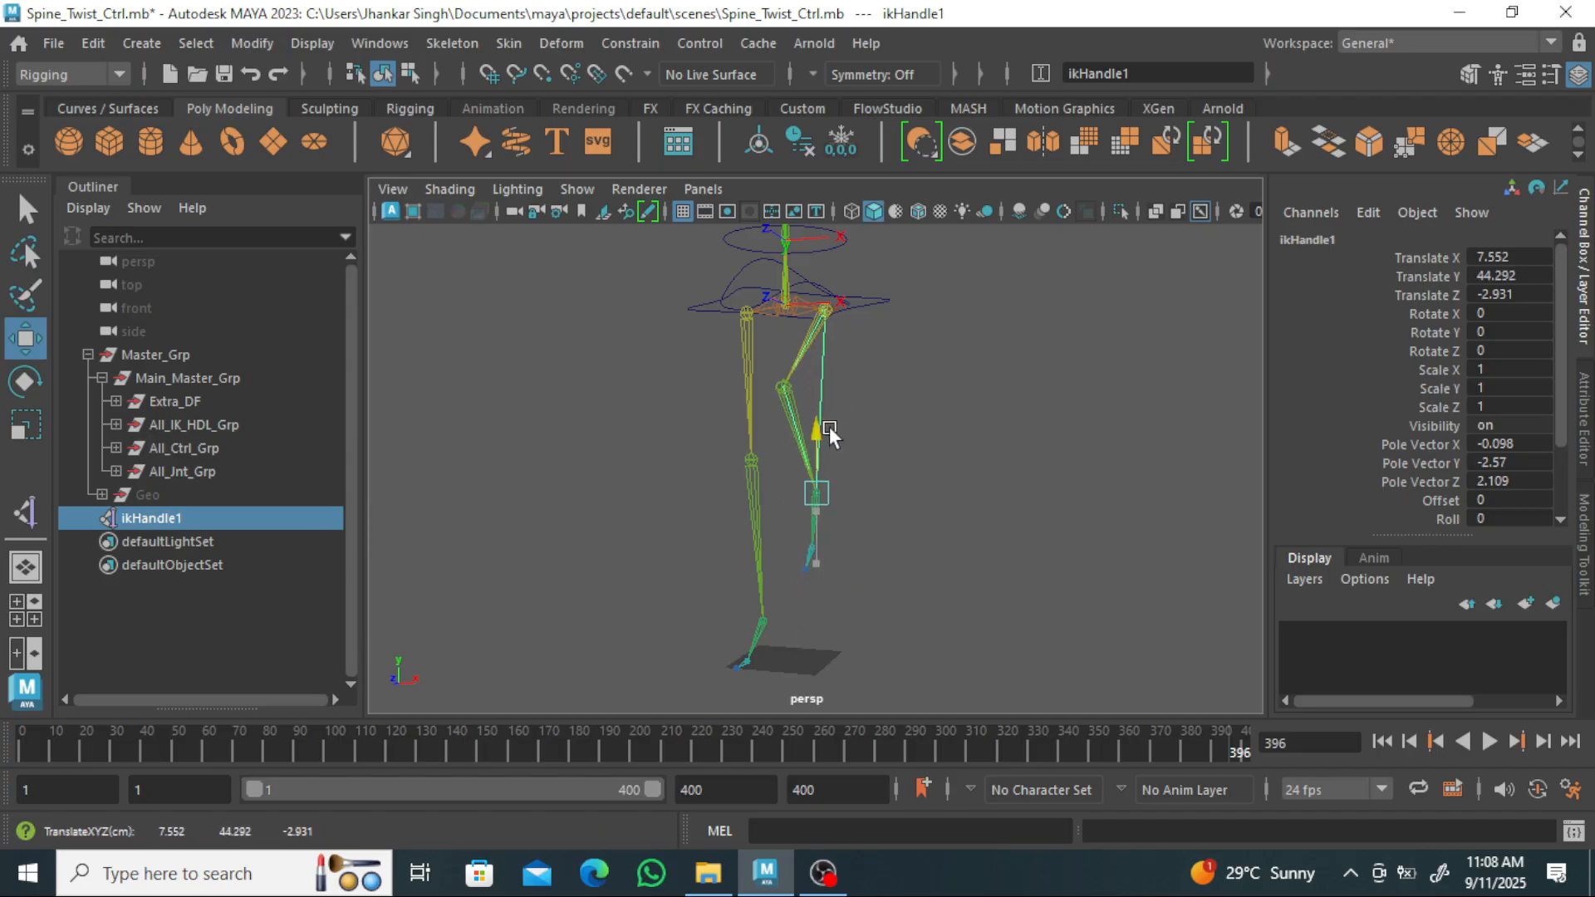
pyautogui.moveTo(829, 426); pyautogui.dragTo(829, 426)
# Undo the test moves of the right leg's IK handle and delete ikHandle1.
pyautogui.hotkey('ctrl', 'z')
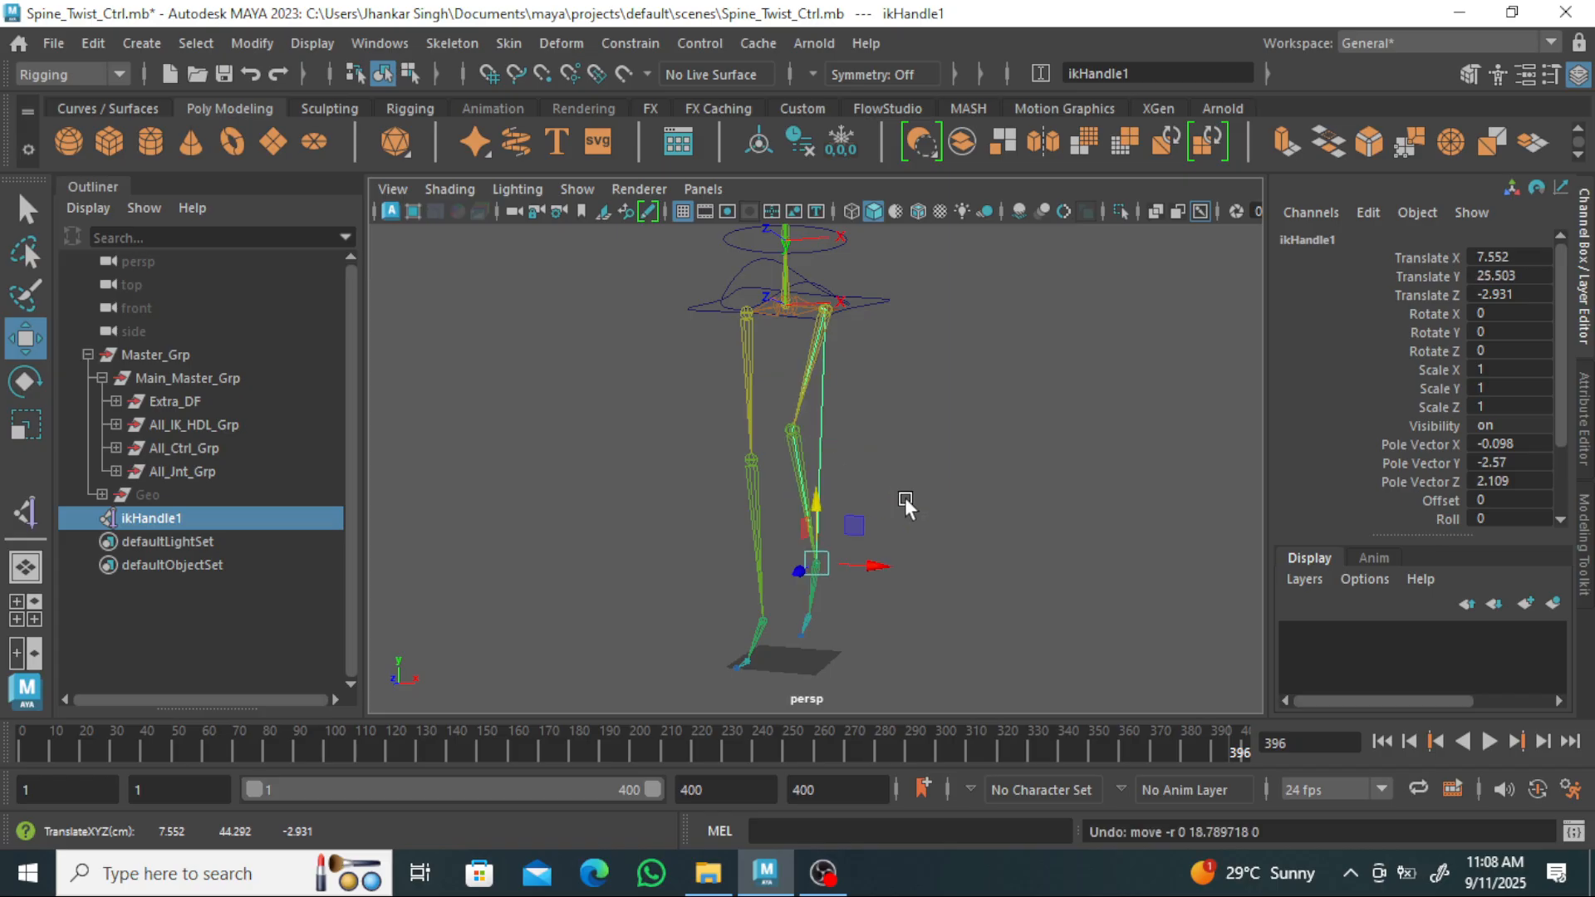
pyautogui.hotkey('ctrl', 'z')
pyautogui.hotkey('ctrl', 'z')
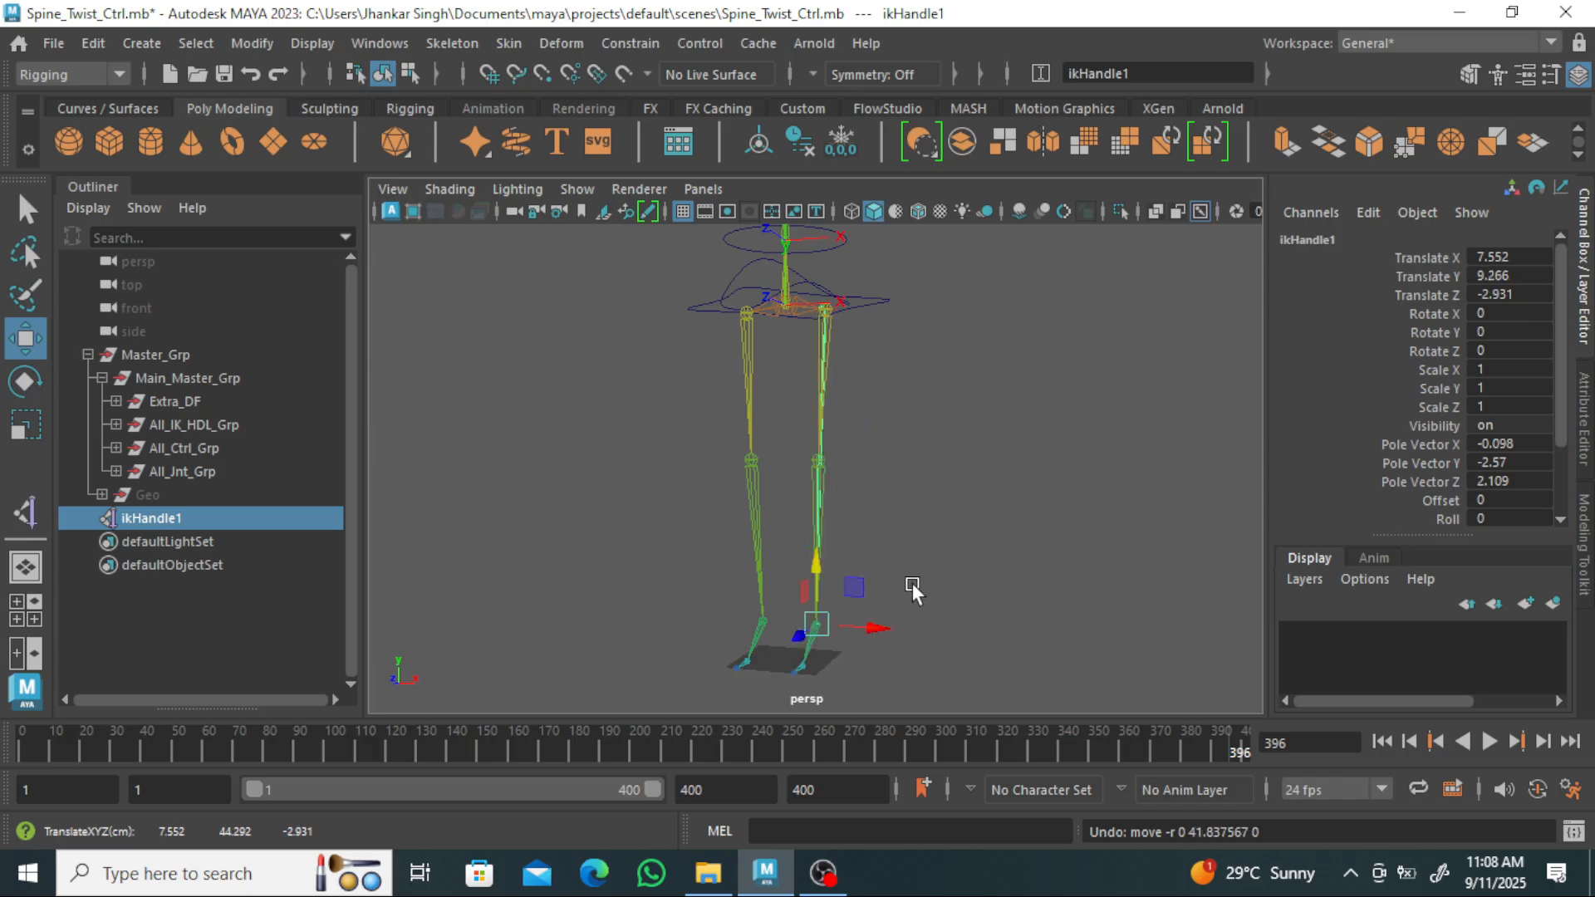
pyautogui.click(200, 619)
pyautogui.press('Delete')
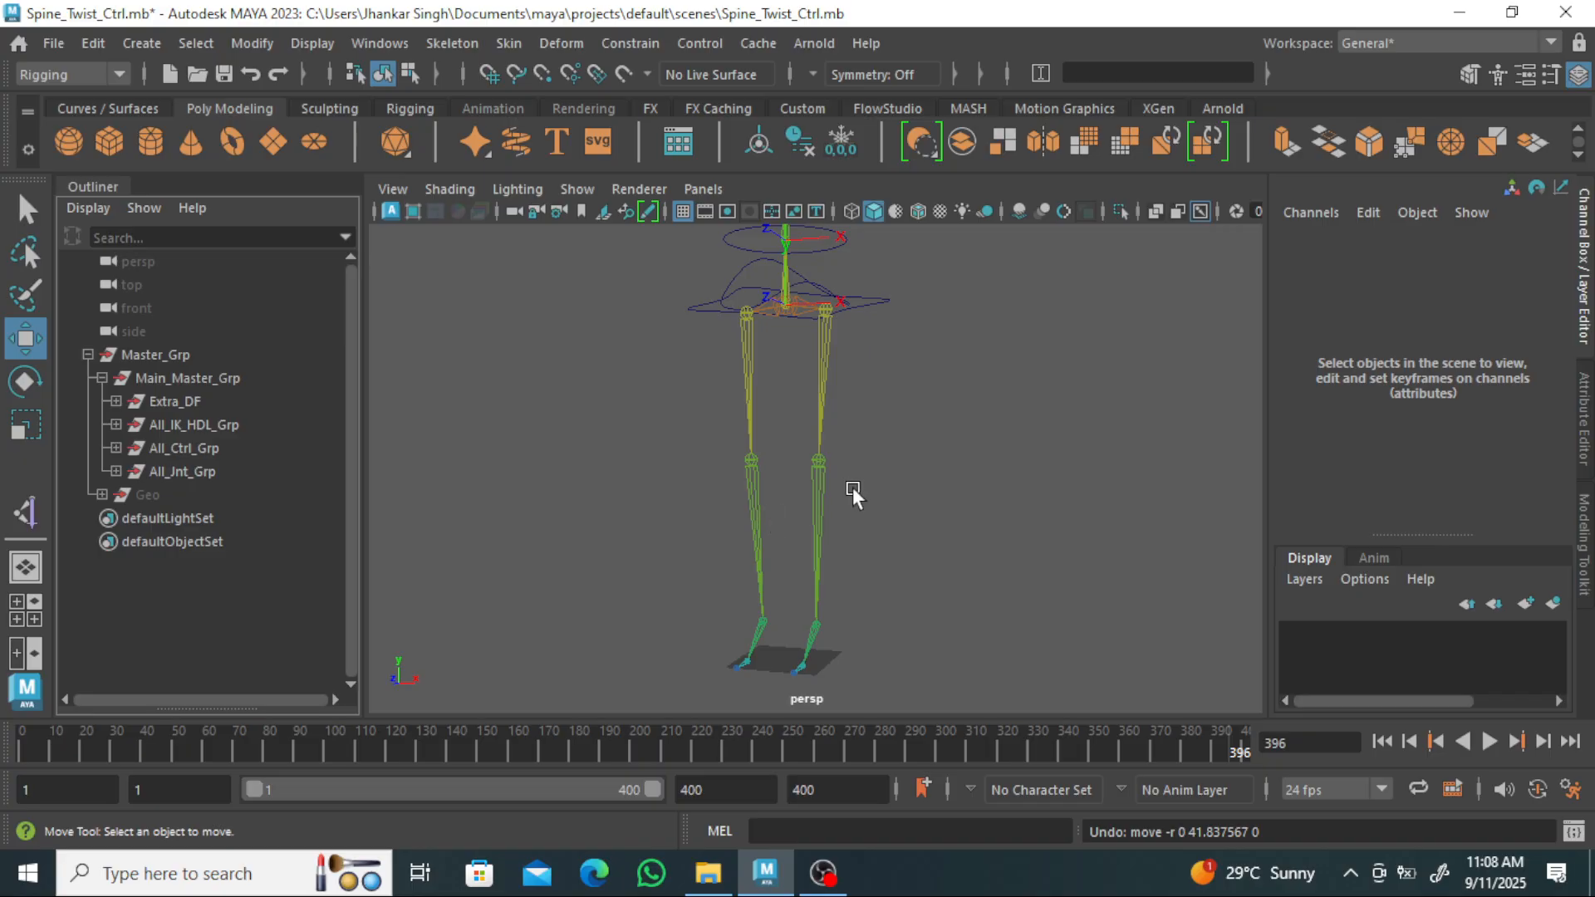
# Set the Preferred Angle X of the R_Knee_Bind_Jnt joint to 0.
pyautogui.click(820, 485)
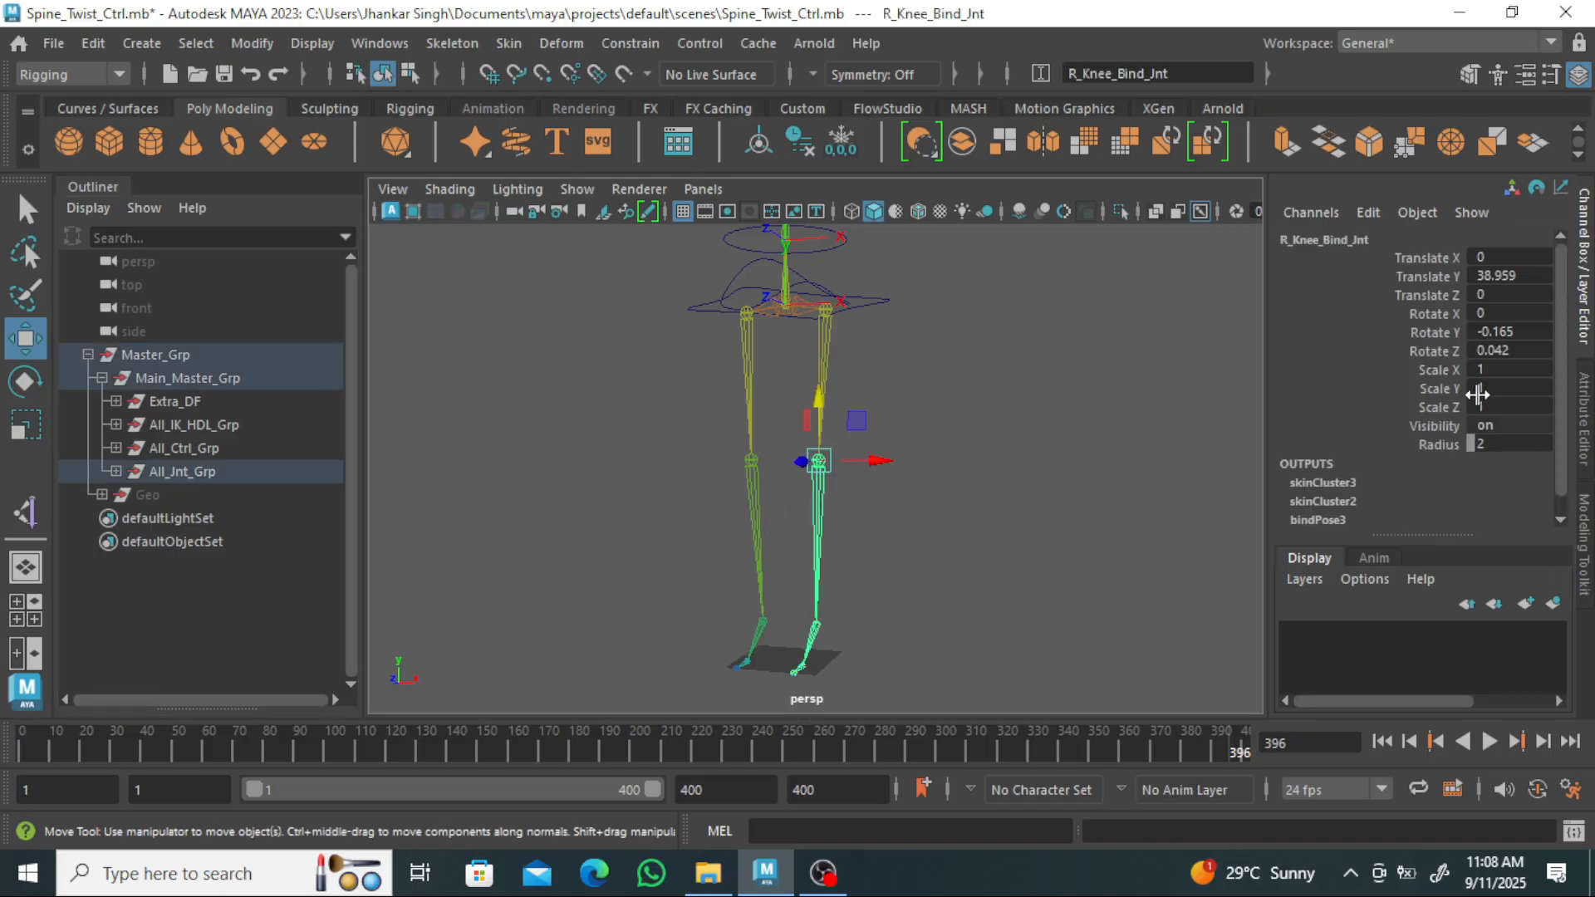
pyautogui.hotkey('ctrl', 'a')
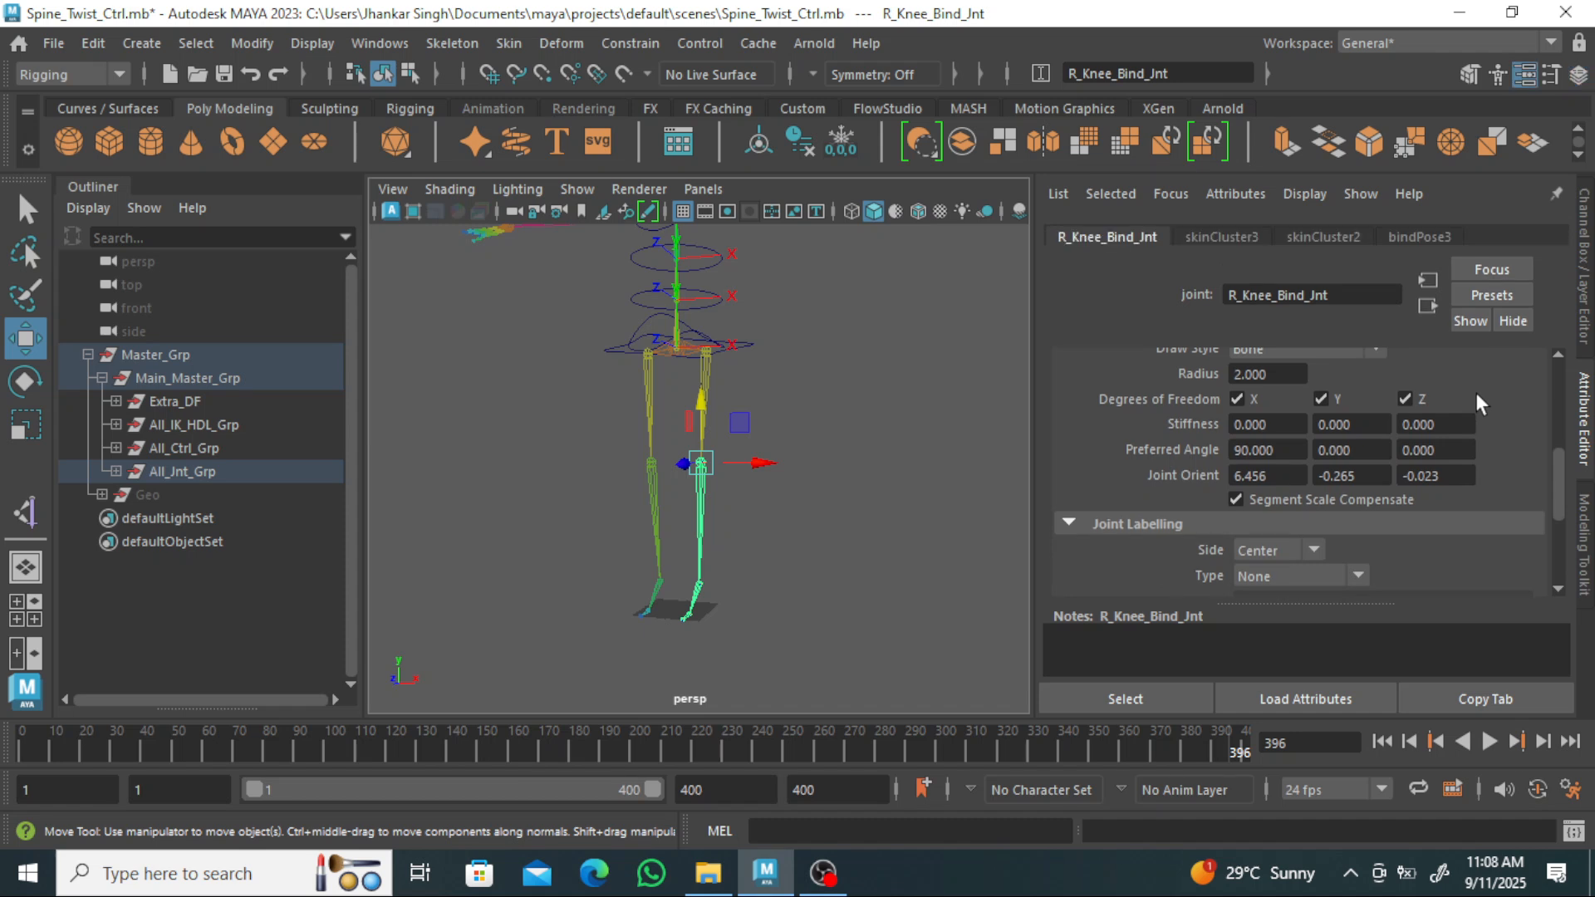
pyautogui.click(1271, 451)
pyautogui.write('0')
pyautogui.press('Return')
# Rotate the R_Knee_Bind_Jnt joint to test its bending axis and undo the rotation.
pyautogui.press('e')
pyautogui.scroll(3, 1342, 470)
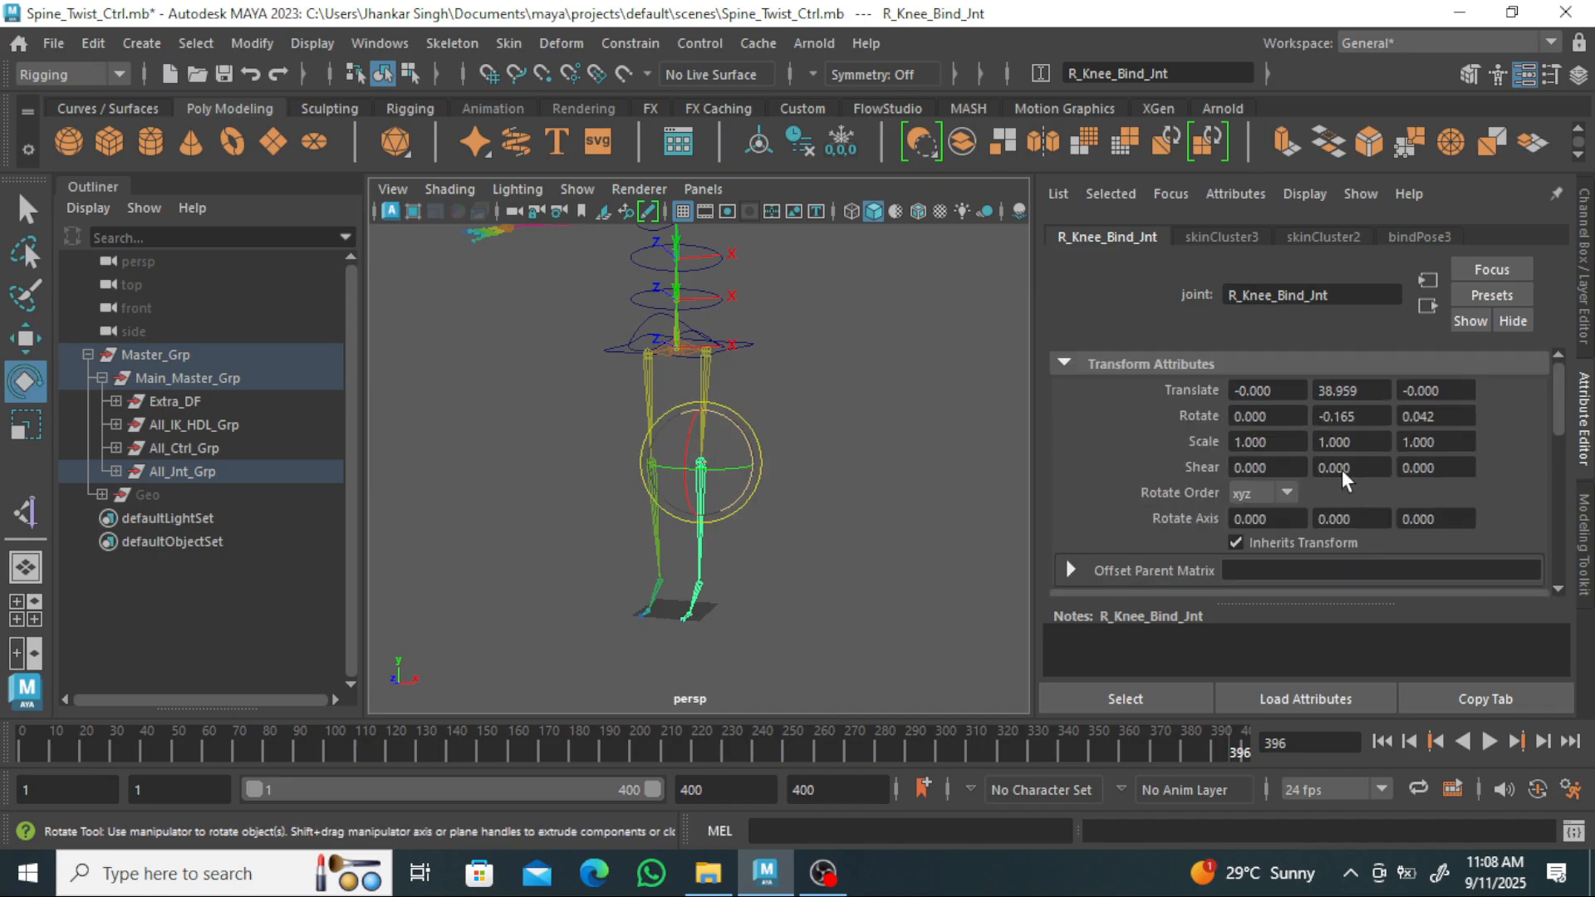
pyautogui.moveTo(745, 452); pyautogui.dragTo(814, 490)
pyautogui.moveTo(740, 434); pyautogui.dragTo(761, 515)
pyautogui.hotkey('ctrl', 'z')
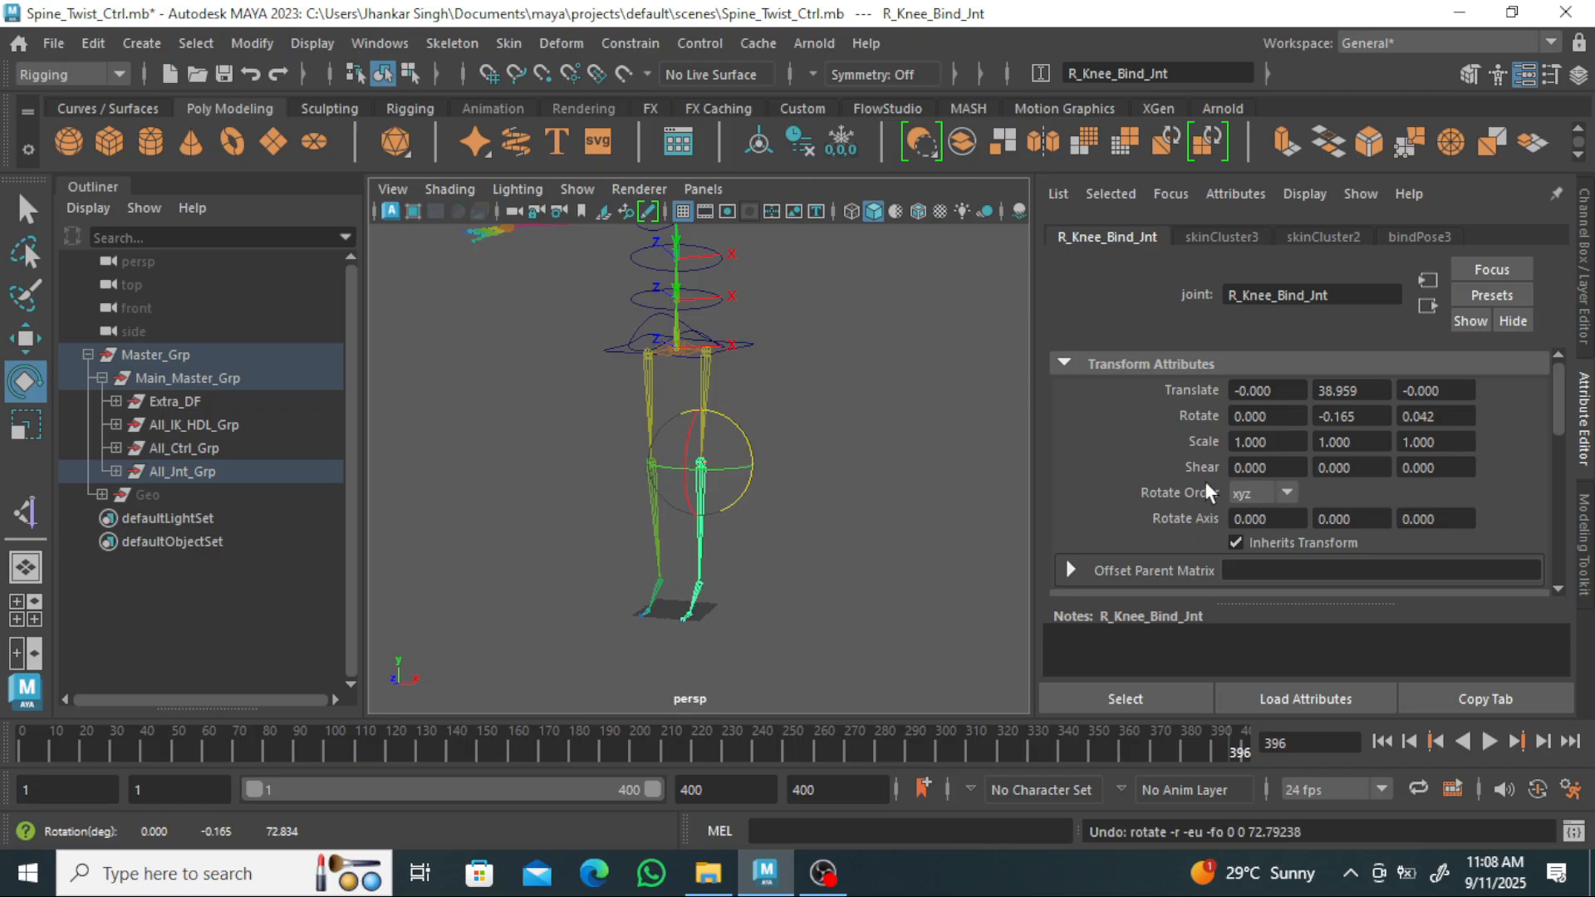
# Set the Preferred Angle Z of the R_Knee_Bind_Jnt joint to 90.
pyautogui.scroll(-4, 1268, 484)
pyautogui.click(1429, 521)
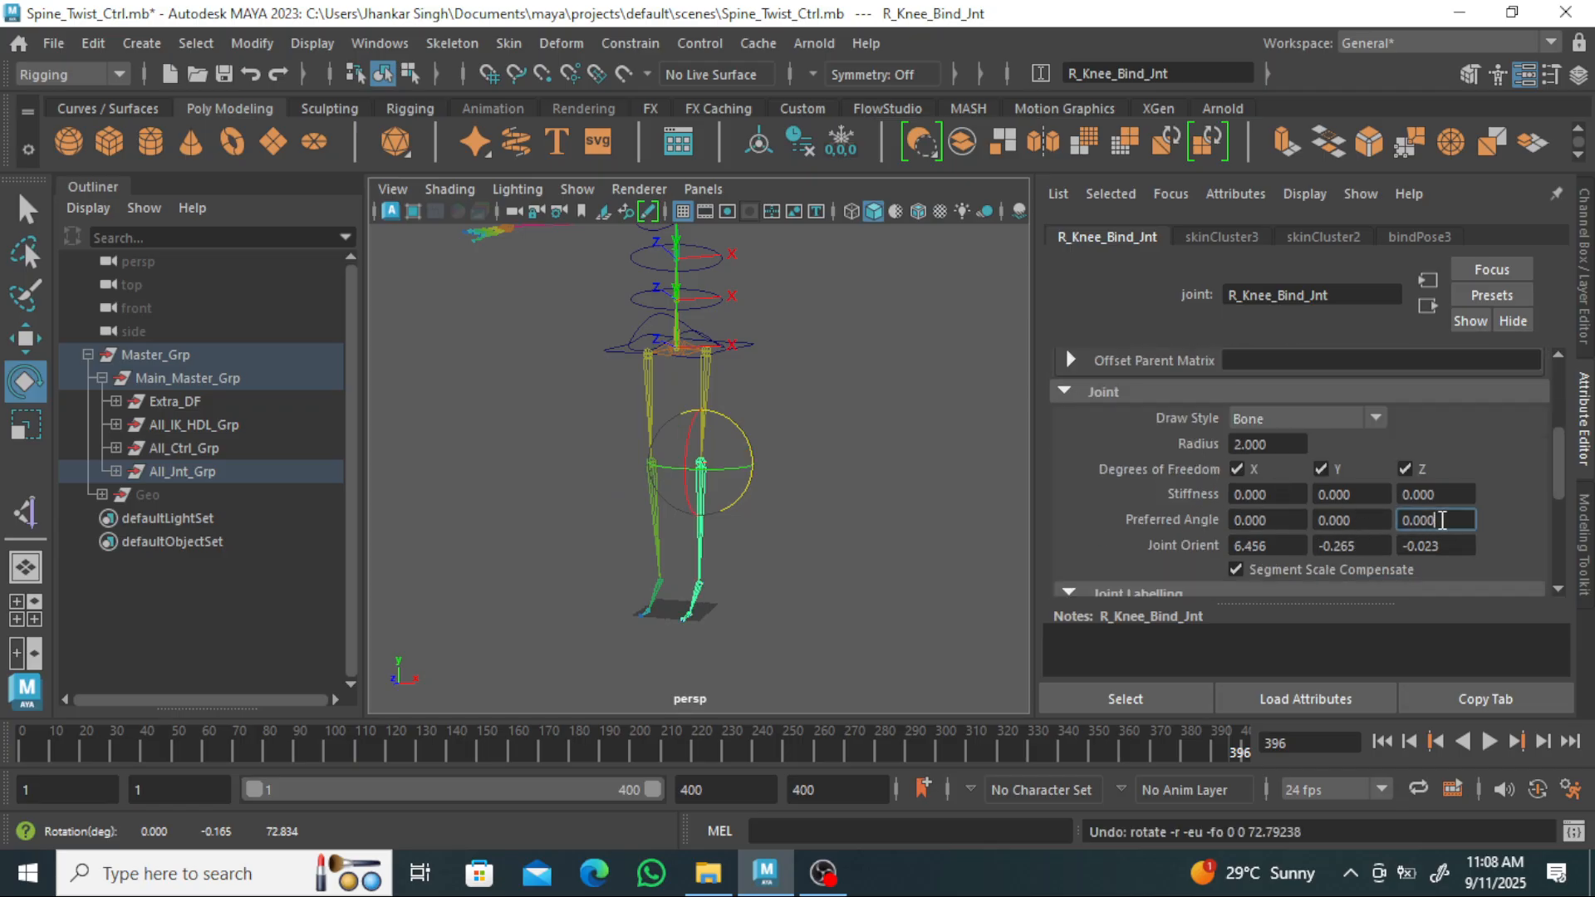
pyautogui.write('90')
pyautogui.press('Return')
# Create an IK handle with the Rotate-Plane Solver from R_Hip_Bind_Jnt to the right ankle joint.
pyautogui.scroll(5, 789, 525)
pyautogui.scroll(1, 796, 529)
pyautogui.keyDown('alt'); pyautogui.moveTo(804, 530); pyautogui.dragTo(793, 522); pyautogui.keyUp('alt')
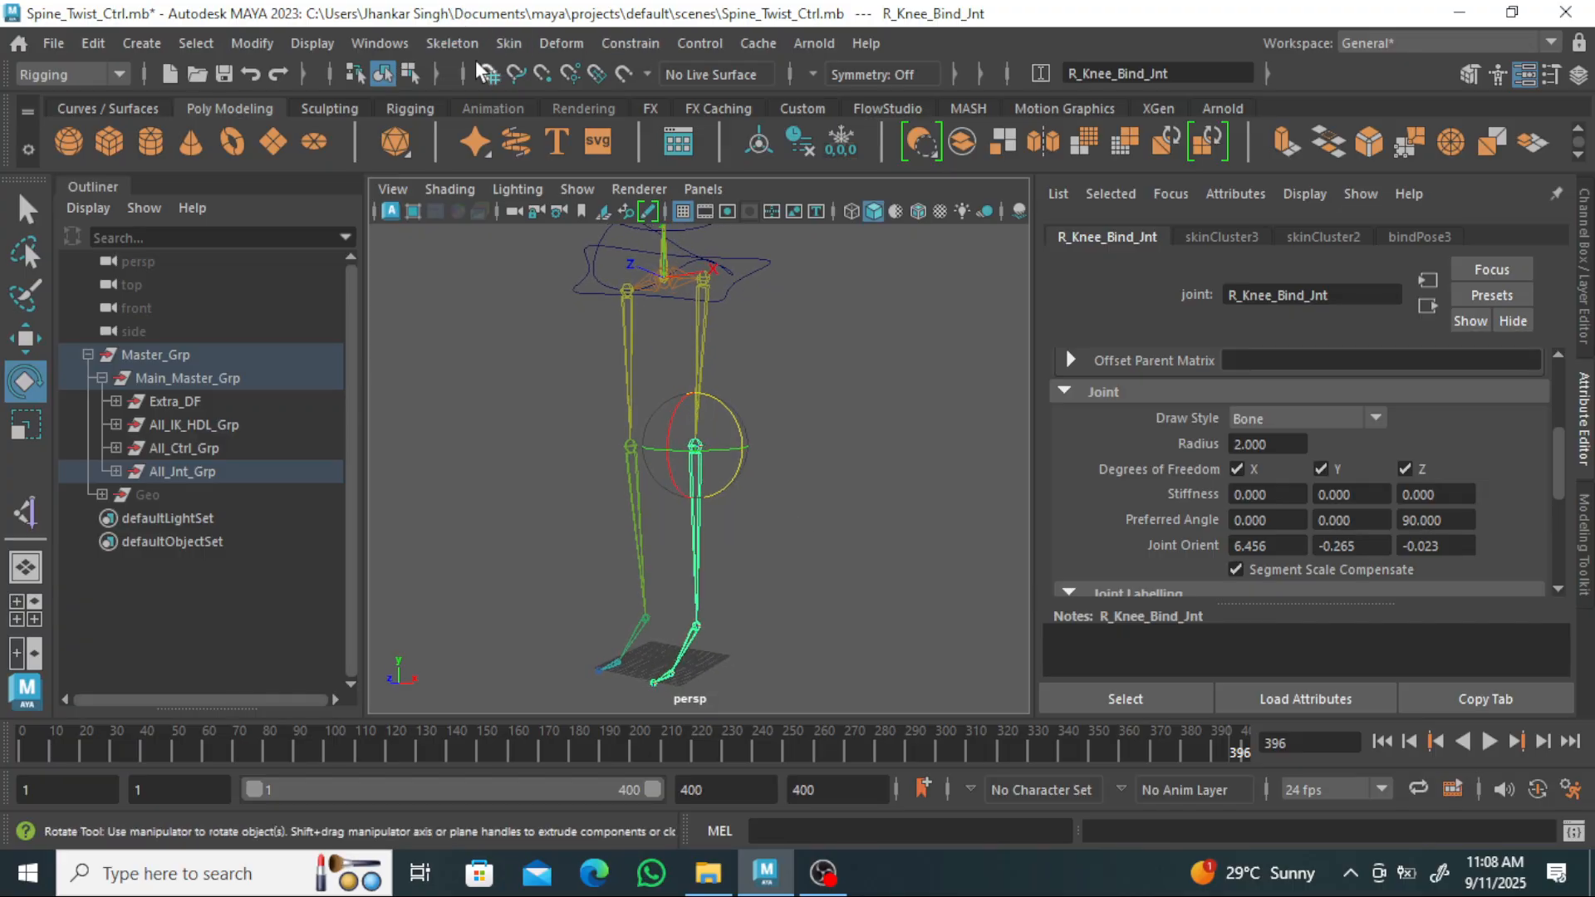
pyautogui.keyDown('alt'); pyautogui.moveTo(841, 409); pyautogui.dragTo(841, 422); pyautogui.keyUp('alt')
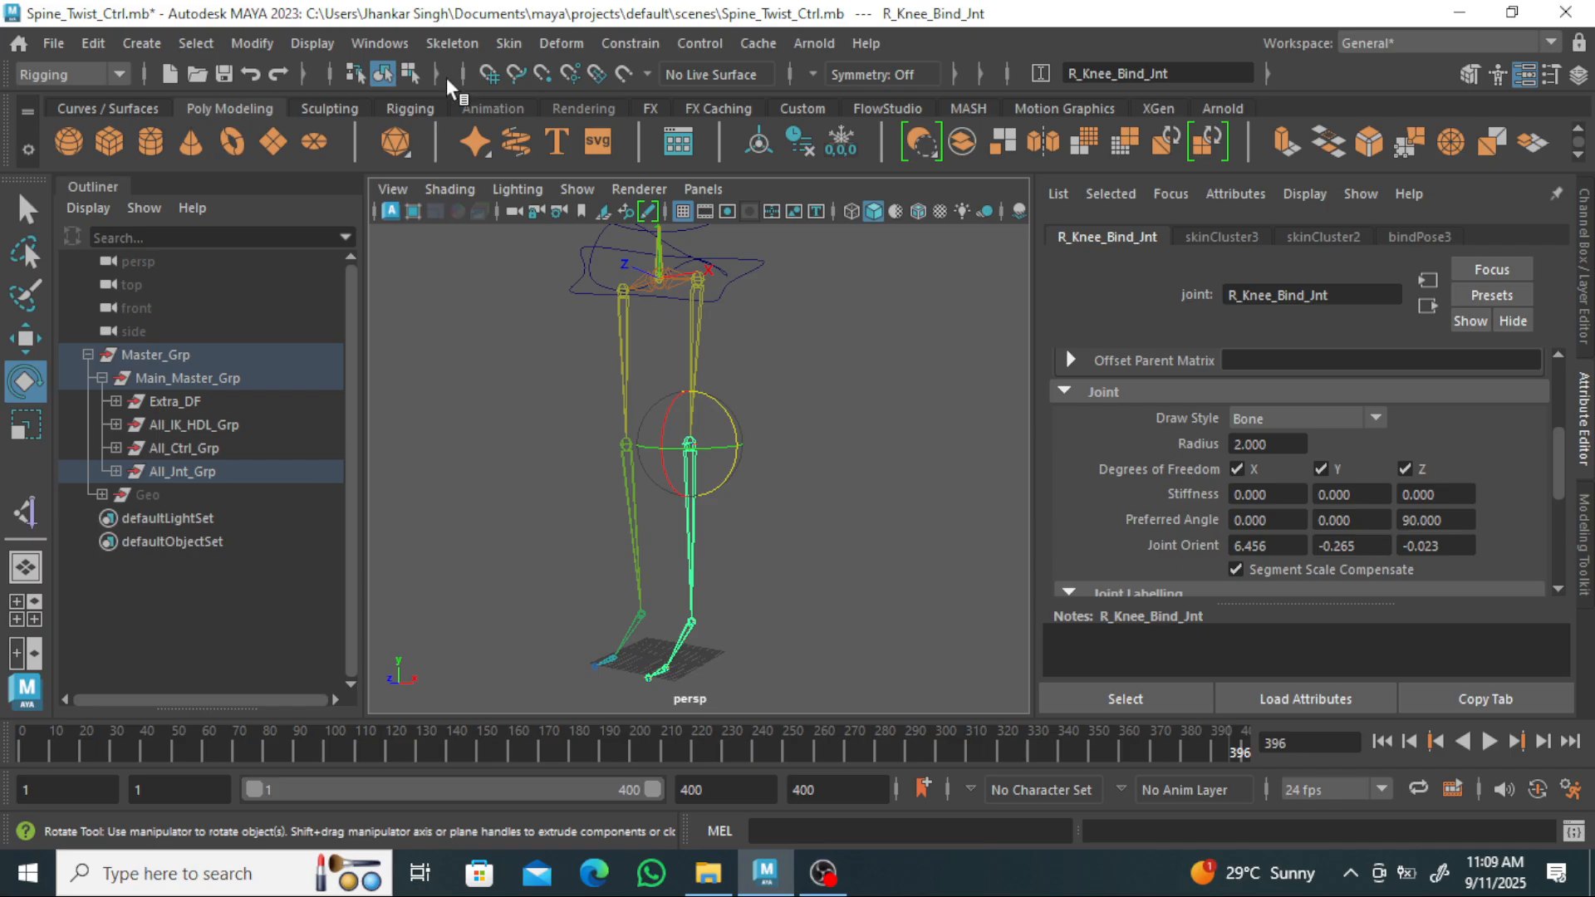
pyautogui.click(461, 47)
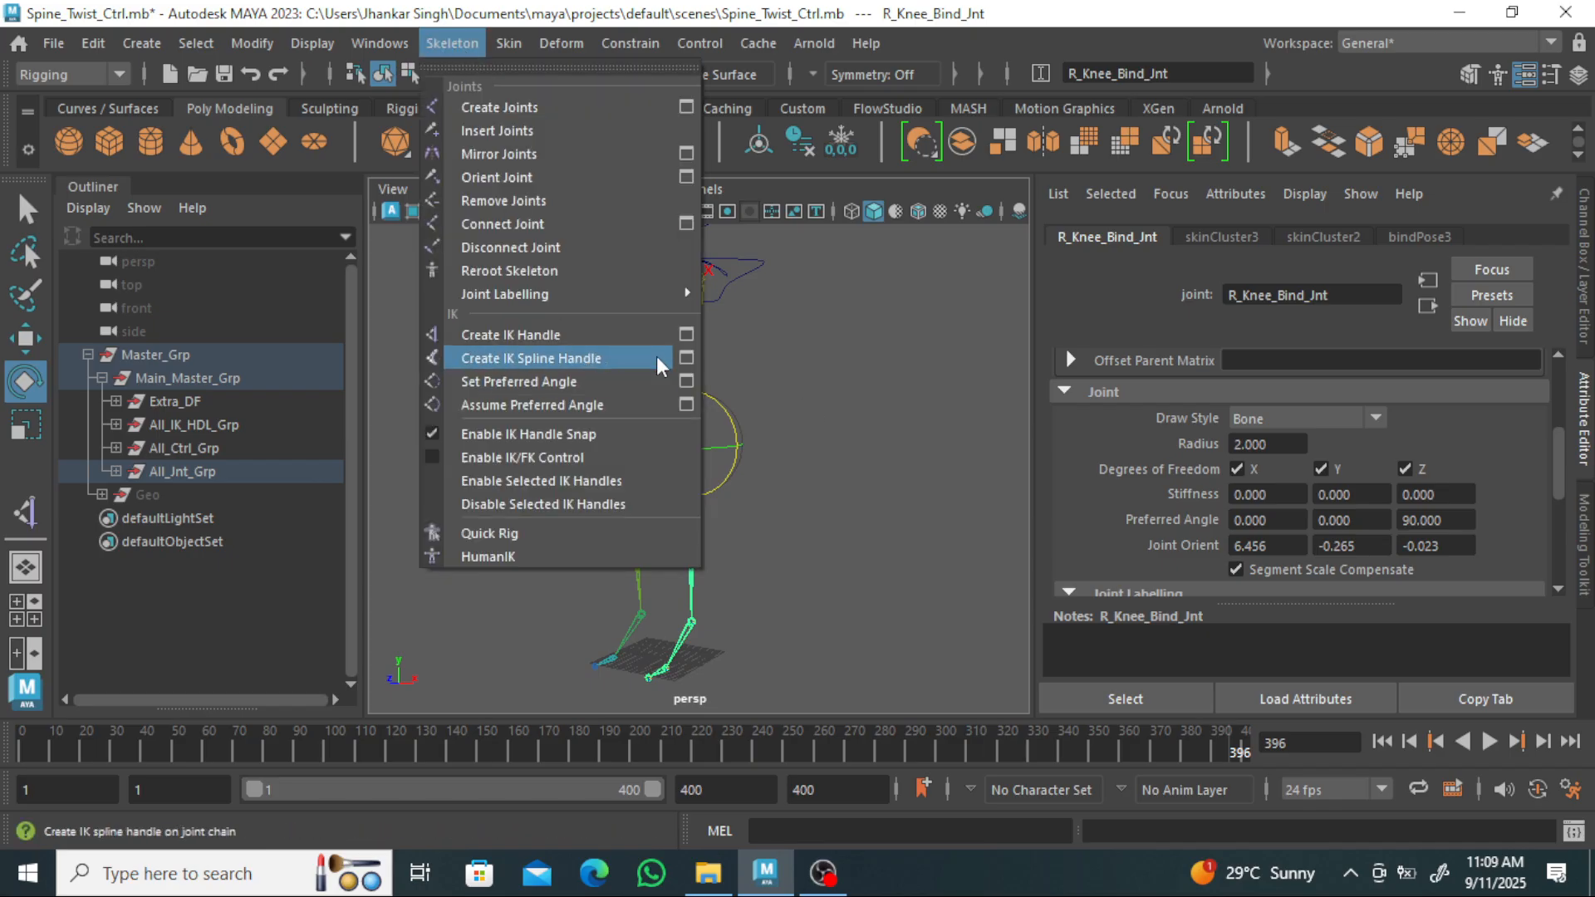
pyautogui.click(691, 334)
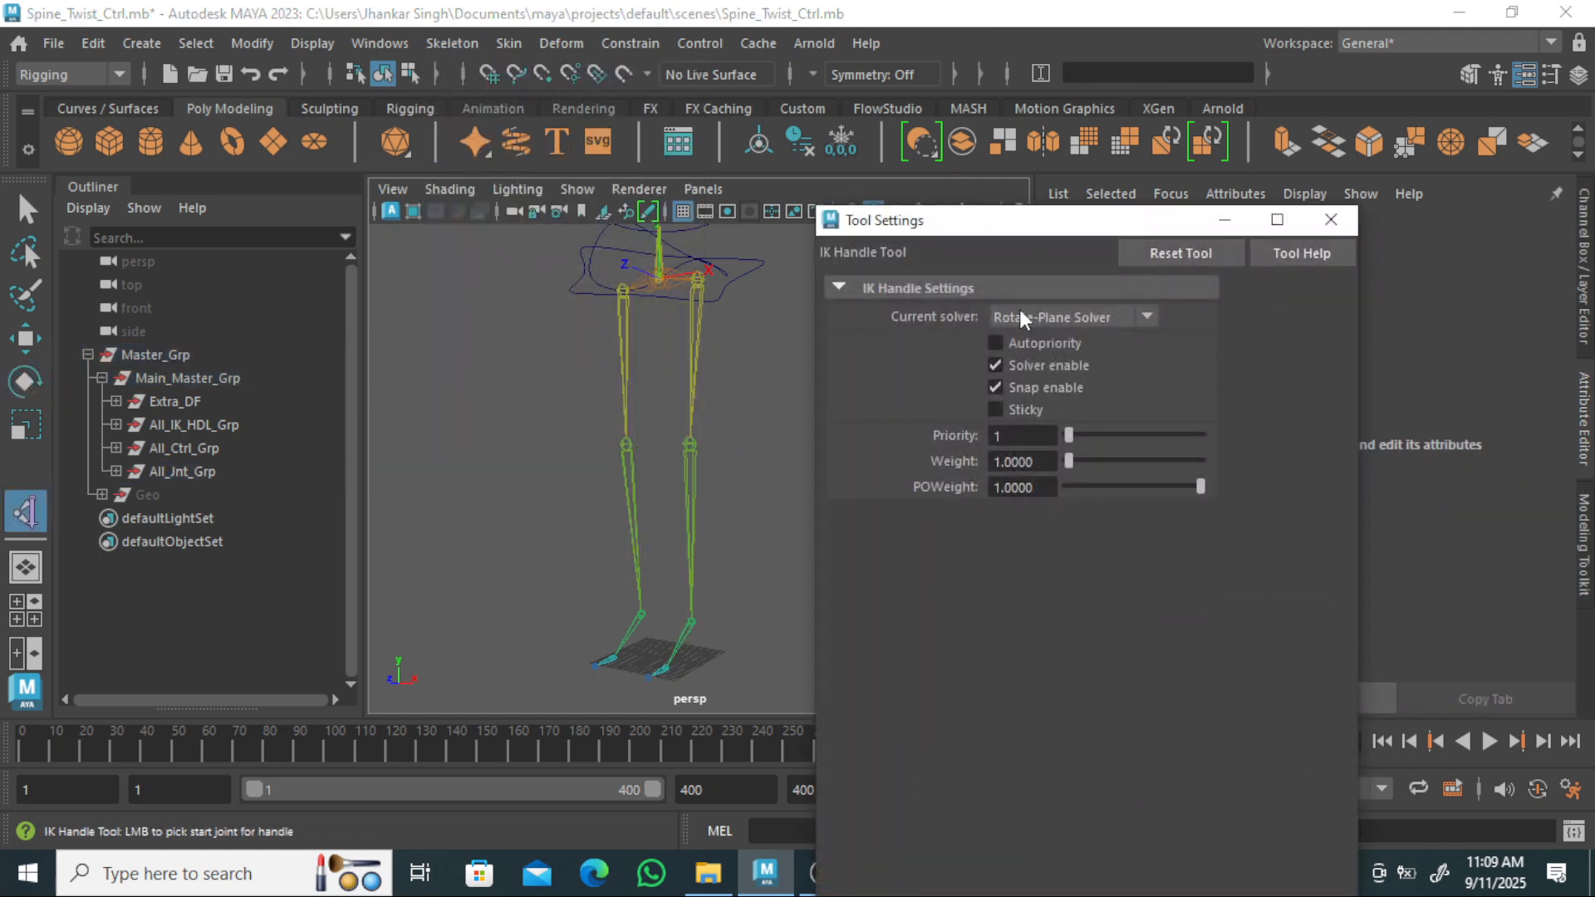
pyautogui.click(1329, 218)
pyautogui.click(698, 278)
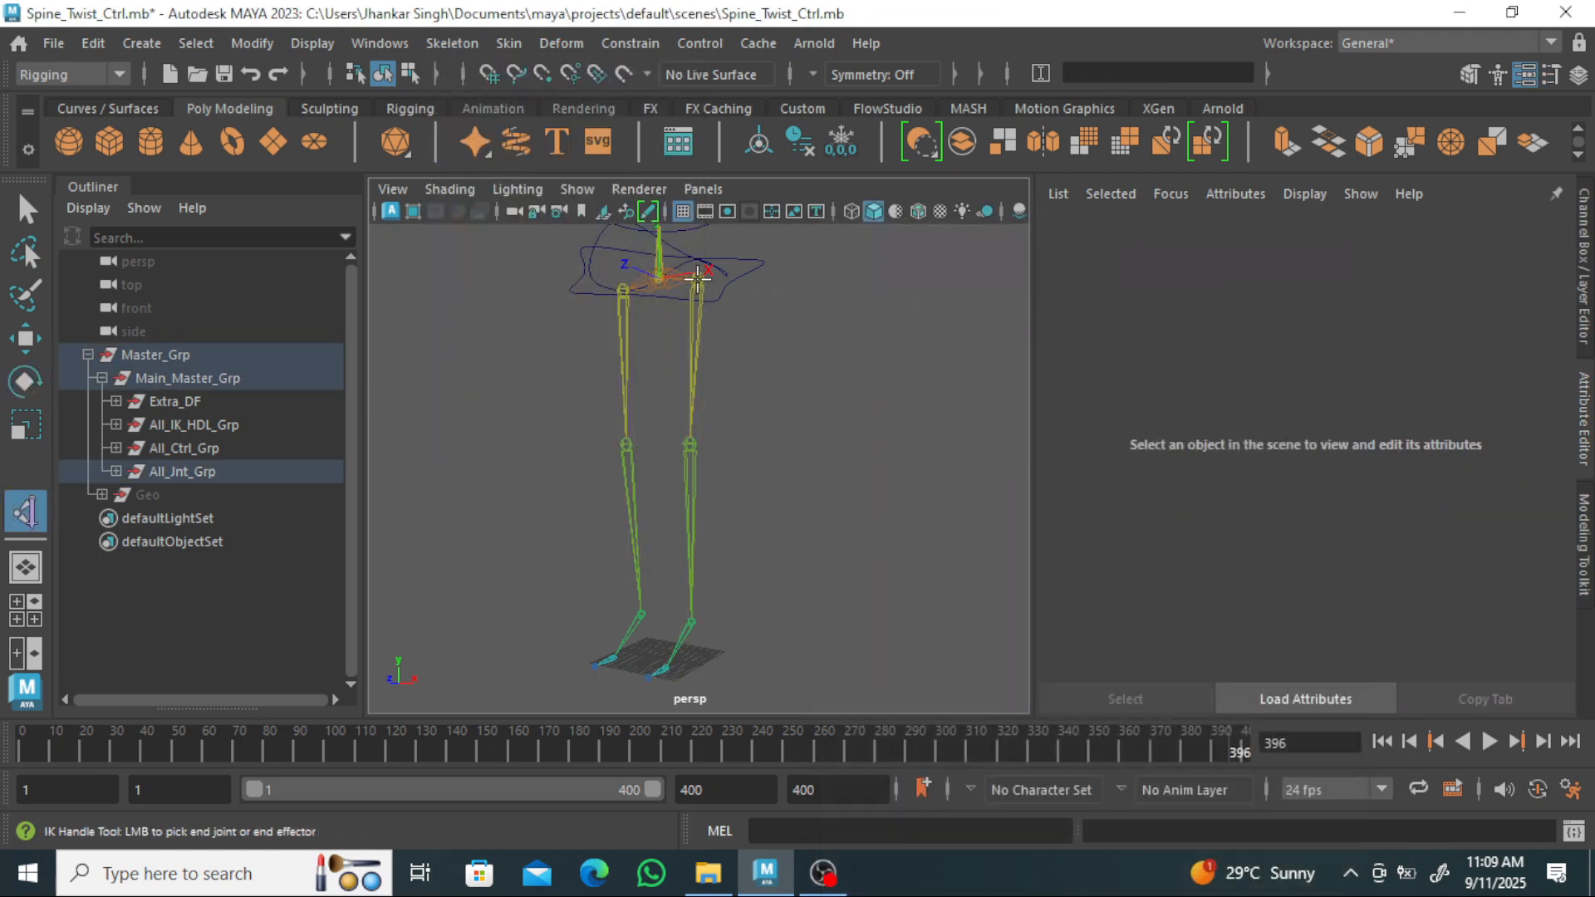
pyautogui.click(691, 623)
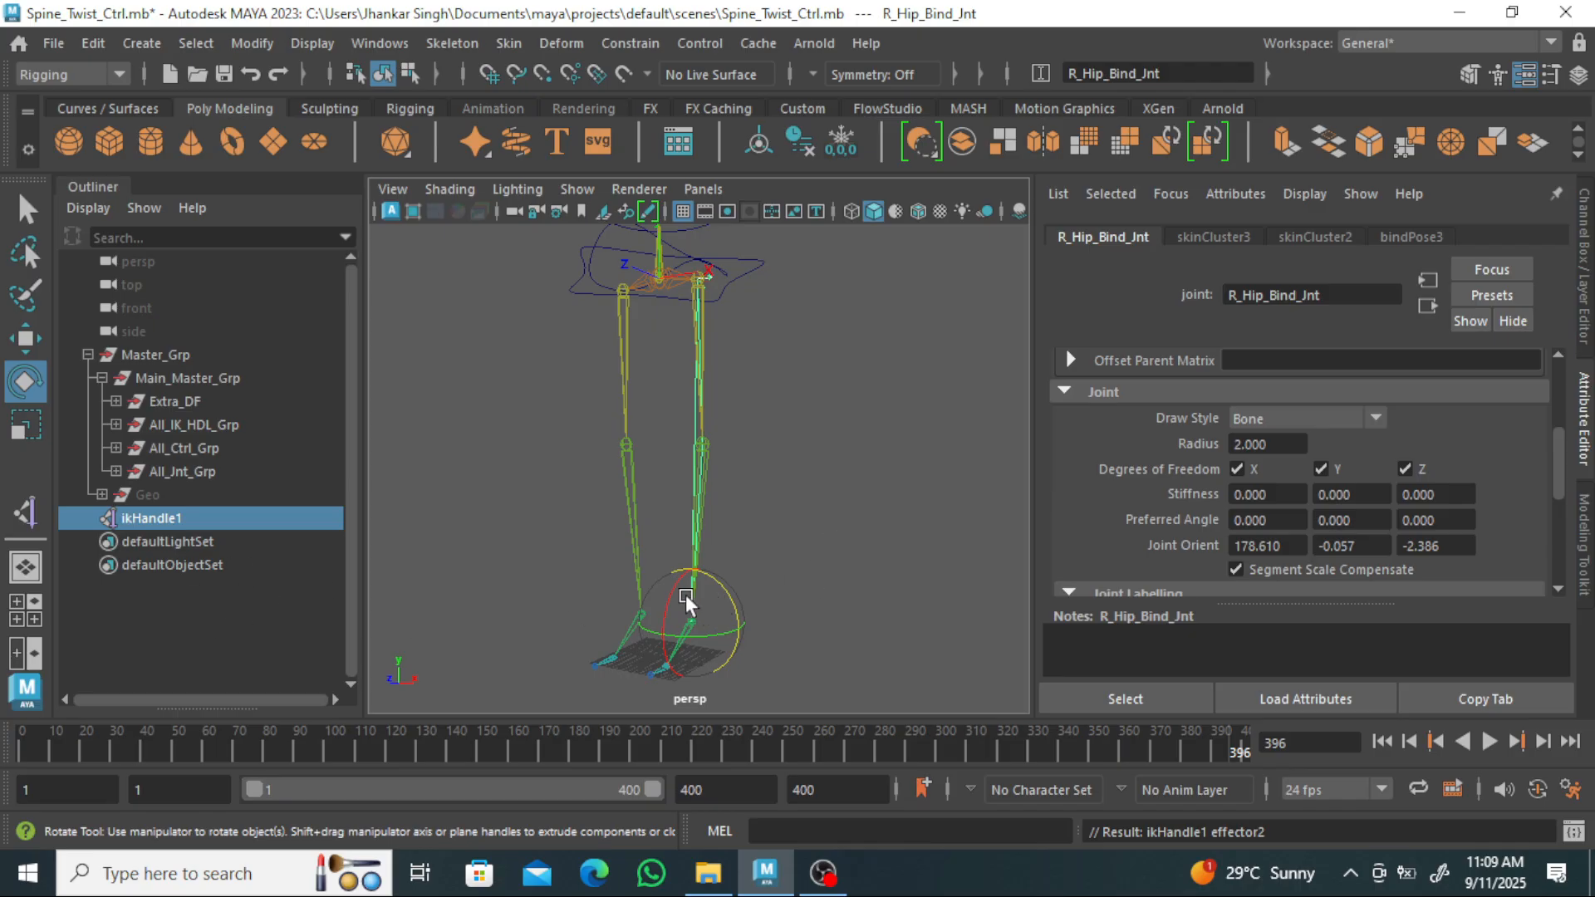
# Move ikHandle1 vertically to test the right knee's bend, leaving it at a Translate Y of about 26.
pyautogui.keyDown('alt'); pyautogui.moveTo(763, 555); pyautogui.dragTo(771, 553); pyautogui.keyUp('alt')
pyautogui.press('w')
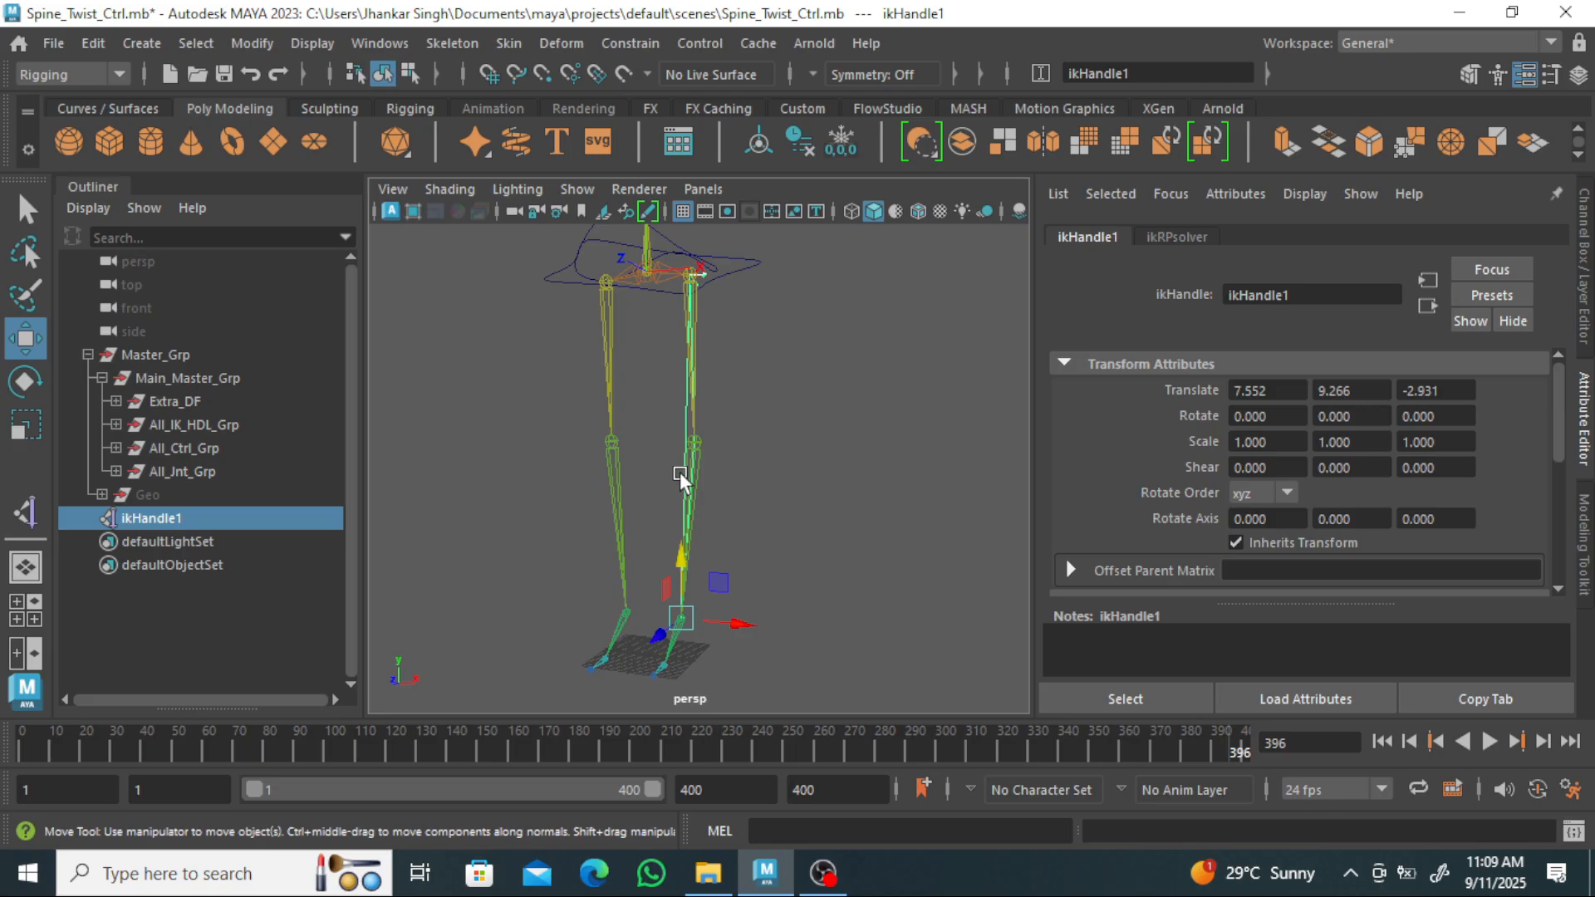
pyautogui.moveTo(680, 481); pyautogui.dragTo(669, 331, button='middle')
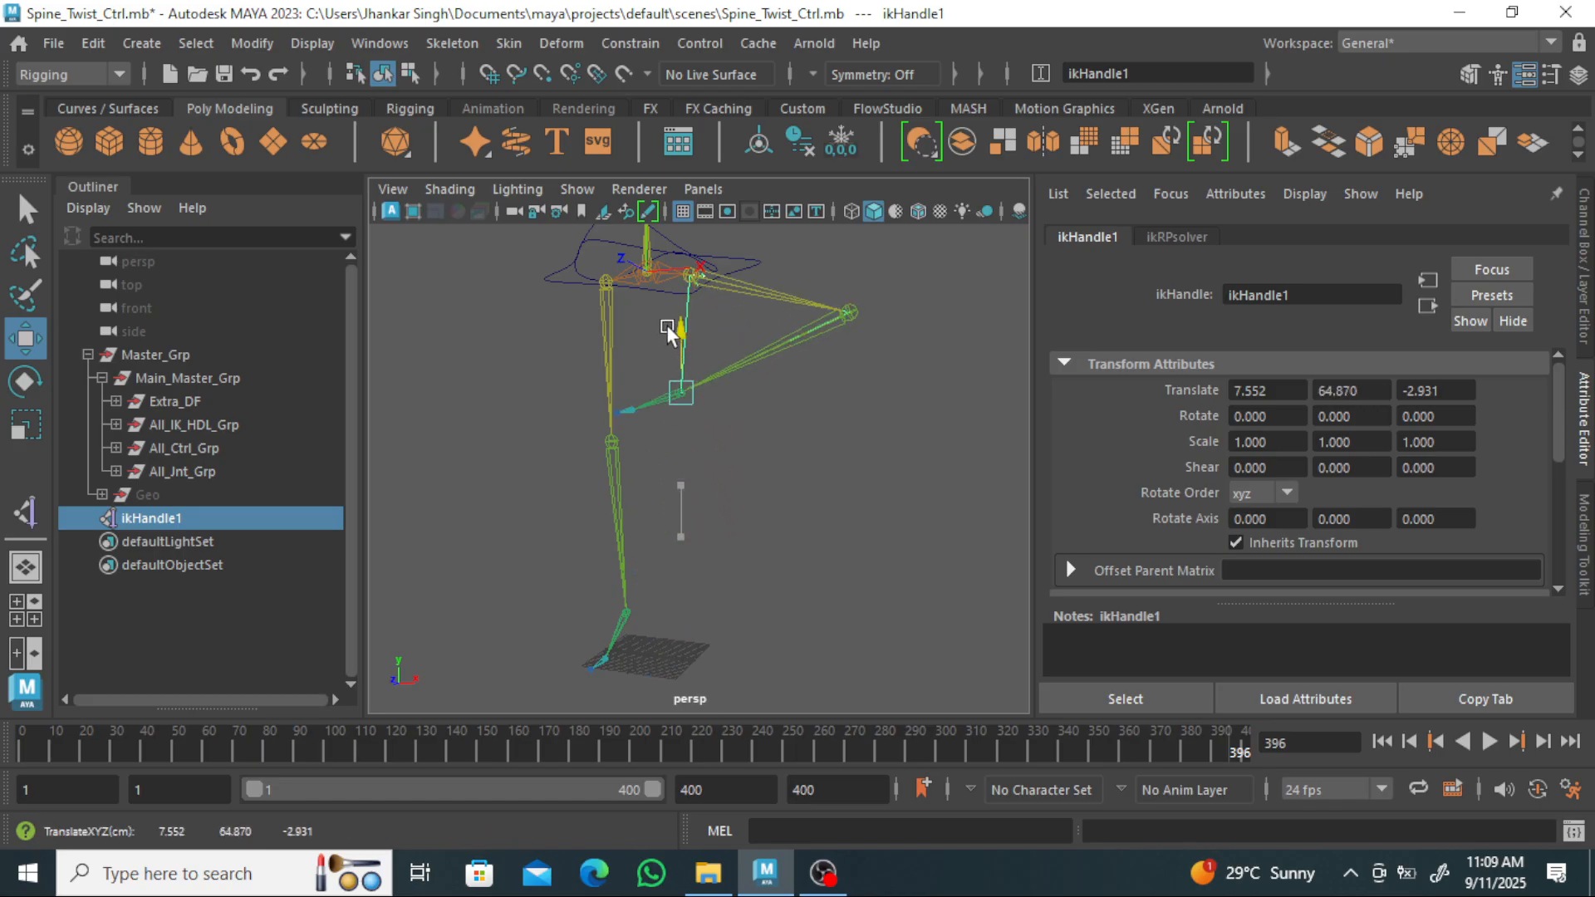
pyautogui.moveTo(667, 332); pyautogui.dragTo(694, 494, button='middle')
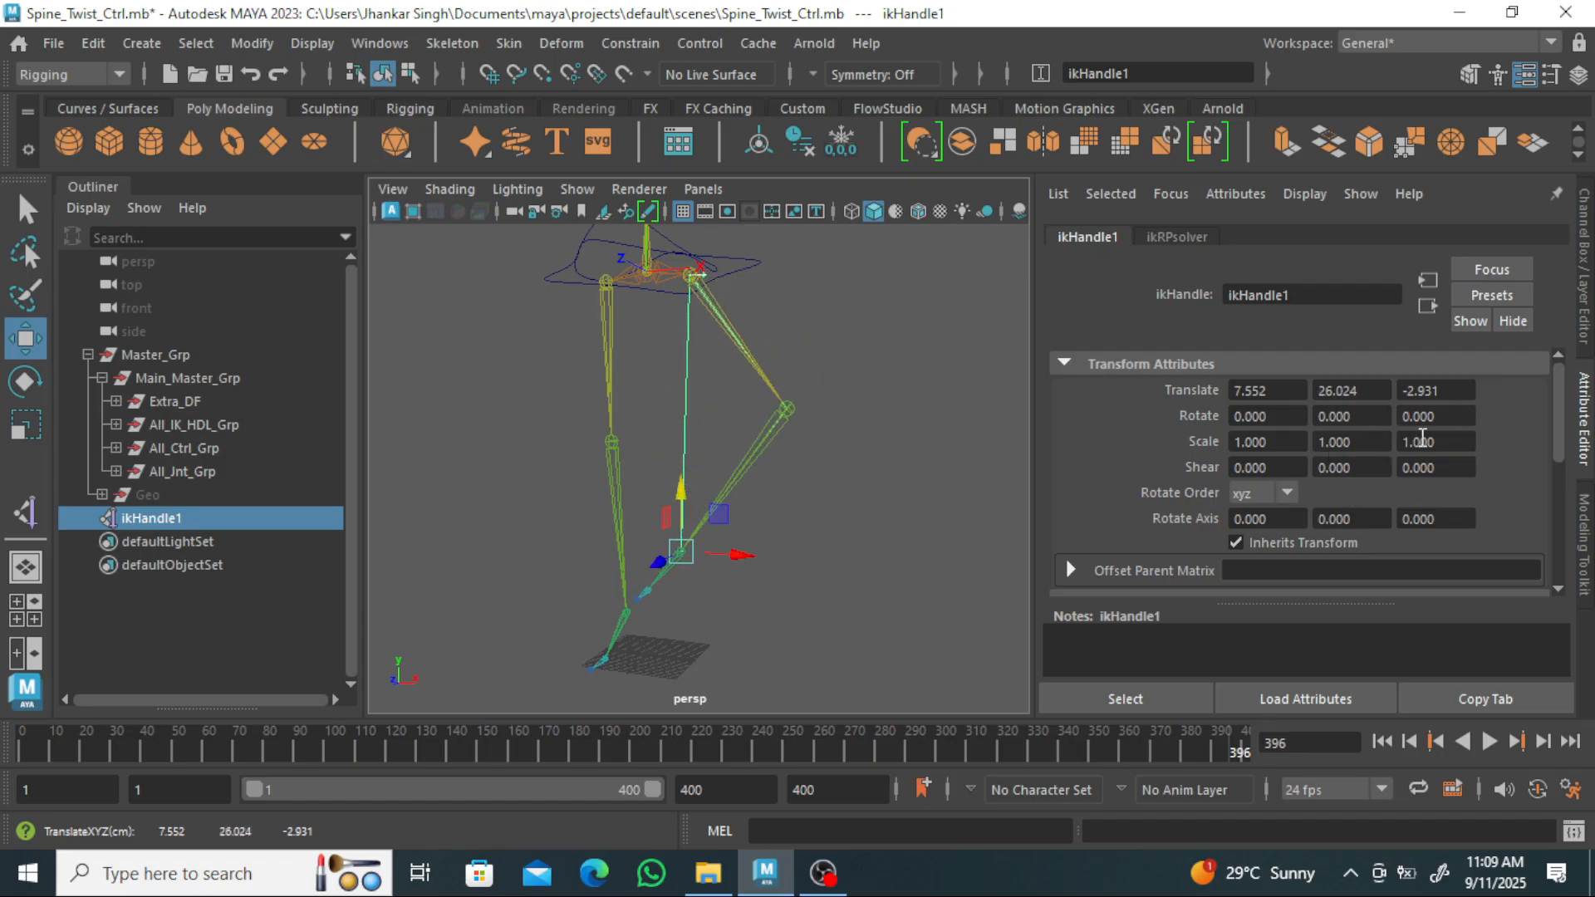
# Select the R_Knee_Bind_Jnt joint and examine its Preferred Angle values against the direction in which the leg bends.
pyautogui.scroll(-4, 1430, 449)
pyautogui.scroll(4, 1439, 457)
pyautogui.scroll(-3, 1413, 453)
pyautogui.click(772, 447)
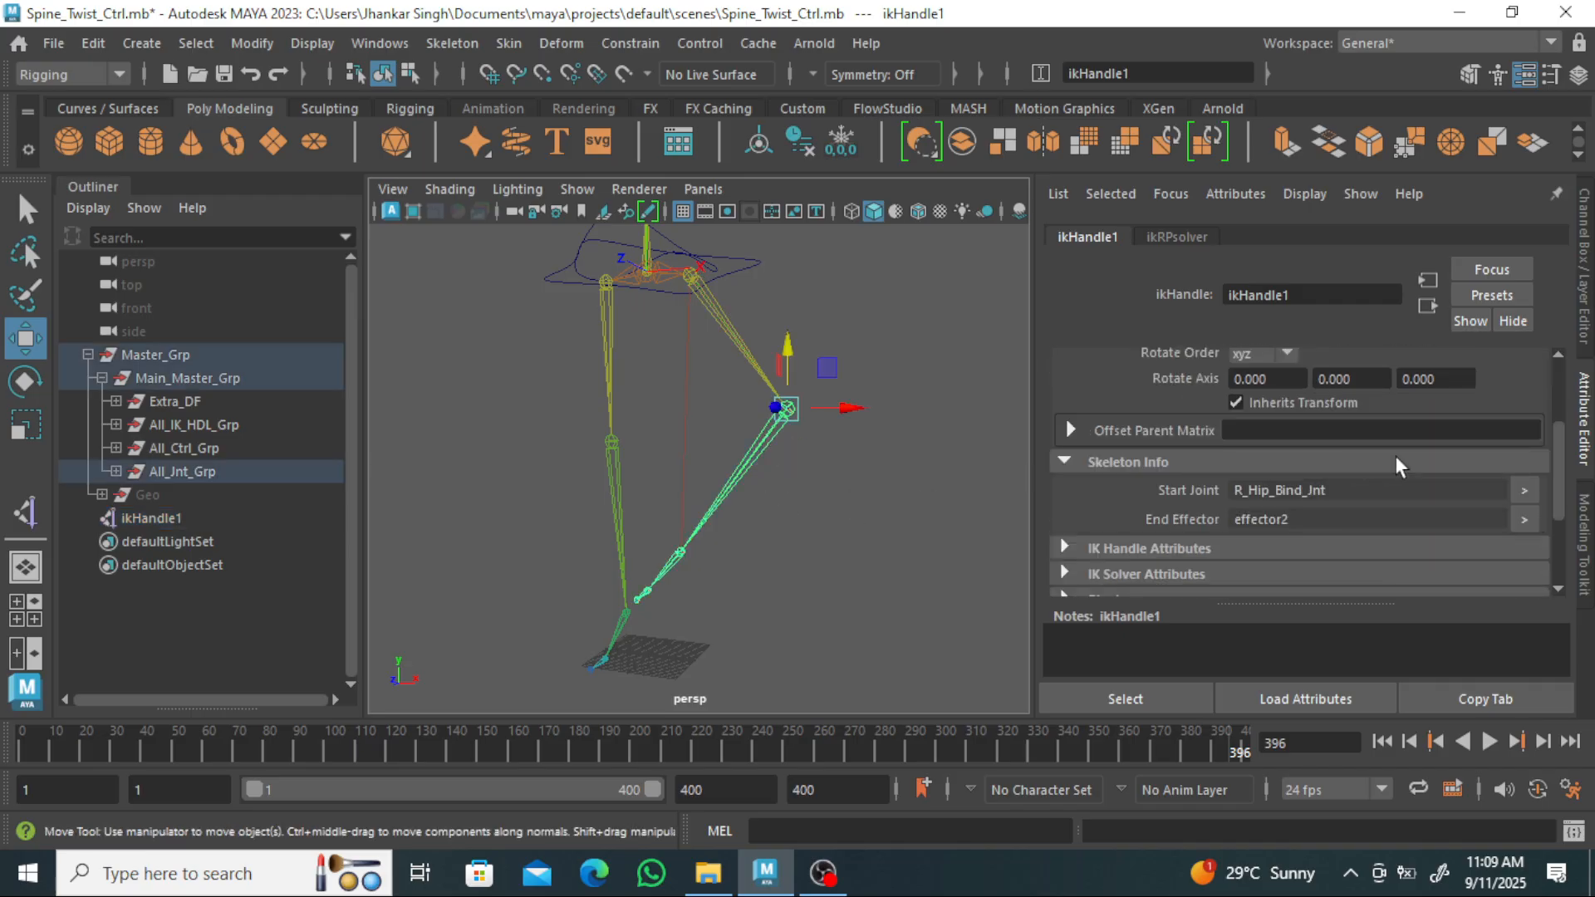
pyautogui.scroll(-2, 1420, 452)
pyautogui.scroll(2, 1420, 453)
pyautogui.click(1459, 449)
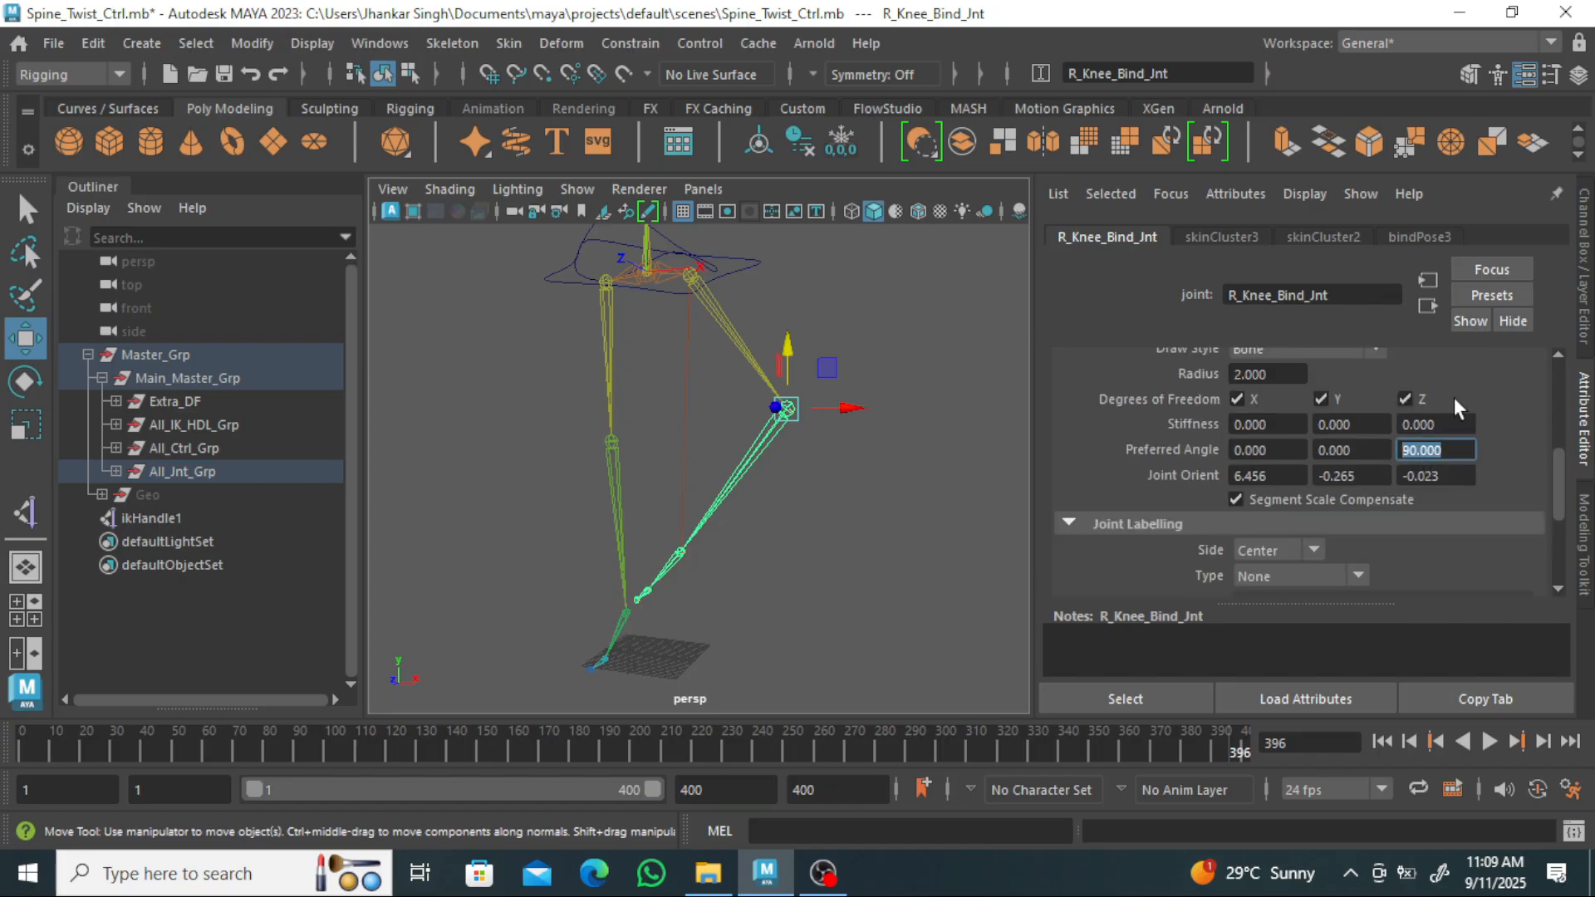
pyautogui.keyDown('alt'); pyautogui.moveTo(771, 535); pyautogui.dragTo(715, 588); pyautogui.keyUp('alt')
pyautogui.scroll(5, 714, 588)
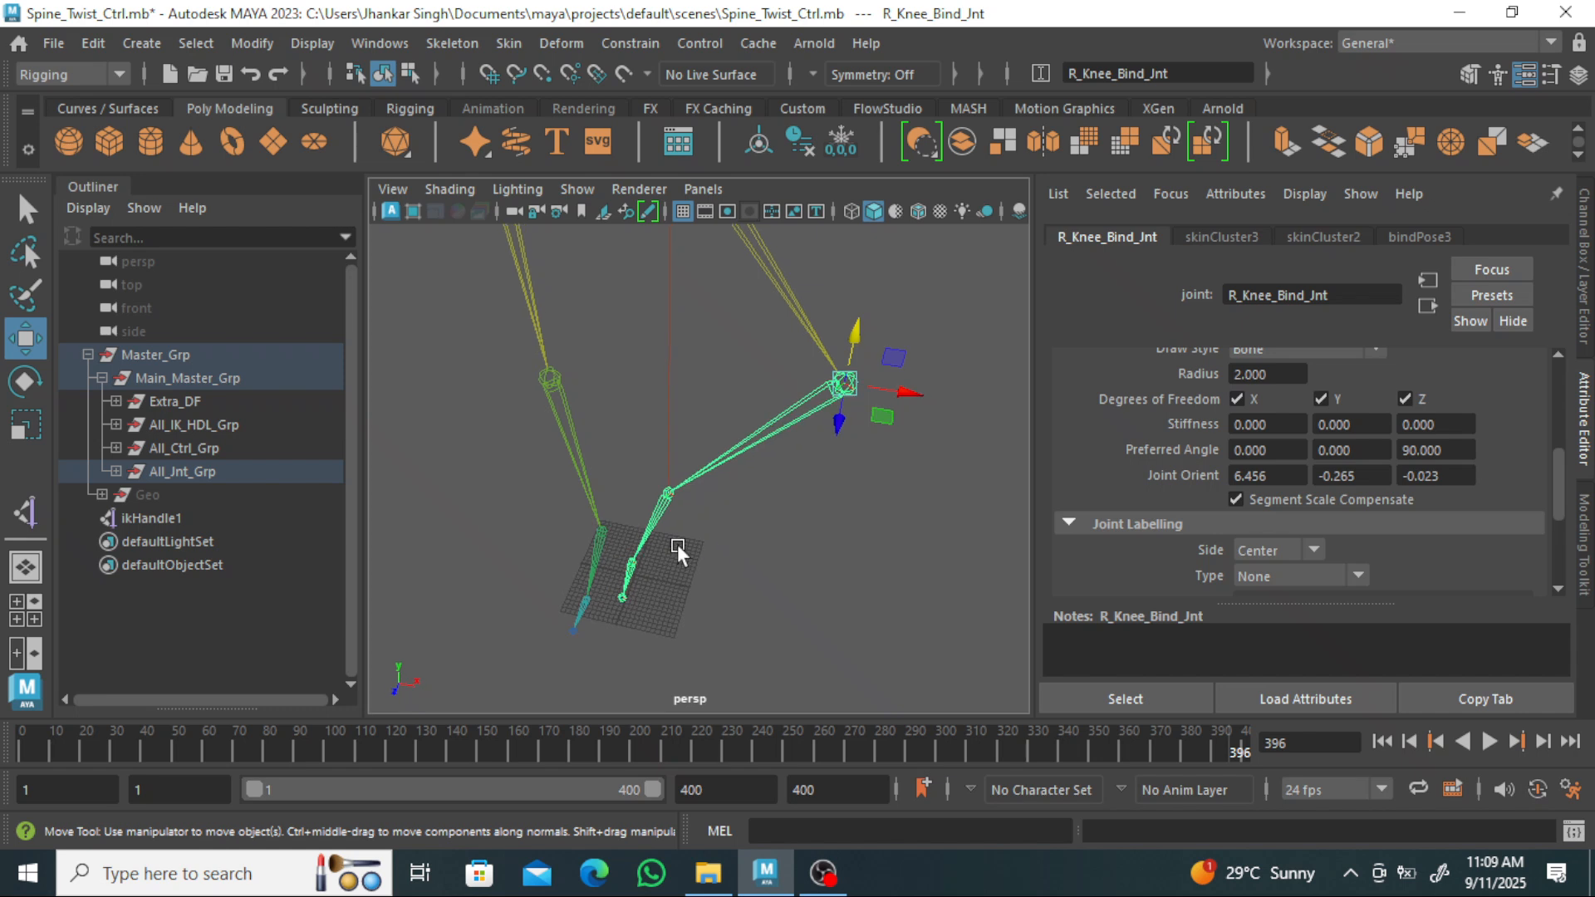
pyautogui.keyDown('alt'); pyautogui.moveTo(676, 546); pyautogui.dragTo(656, 550); pyautogui.keyUp('alt')
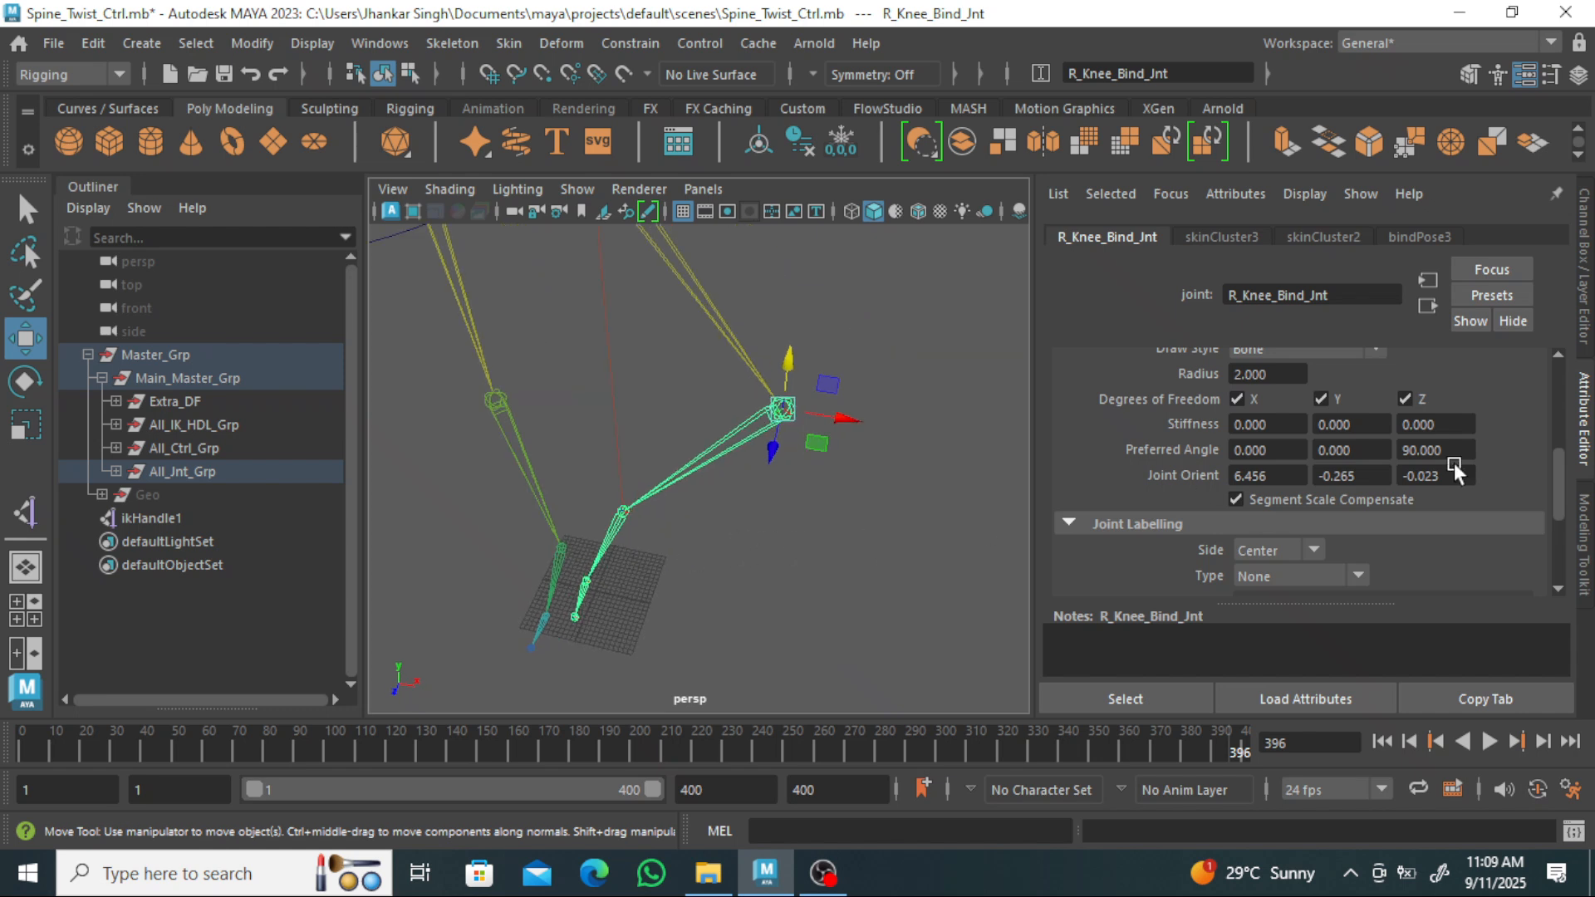
# Set the Preferred Angle Z of the R_Knee_Bind_Jnt joint to 0.
pyautogui.keyDown('alt'); pyautogui.moveTo(755, 520); pyautogui.dragTo(790, 595); pyautogui.keyUp('alt')
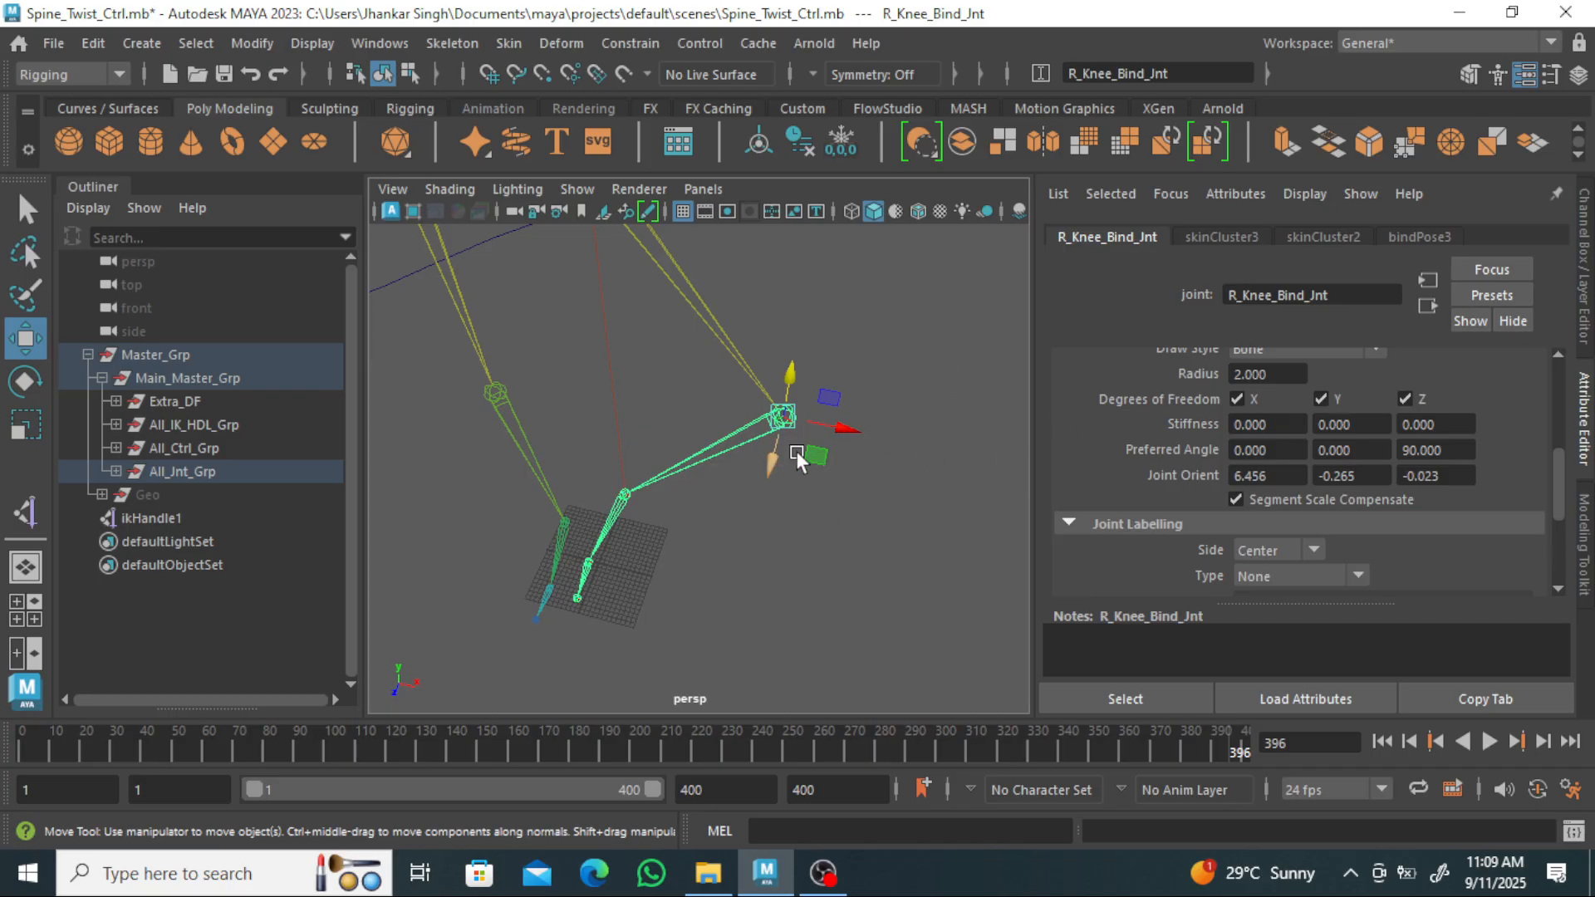
pyautogui.click(1450, 450)
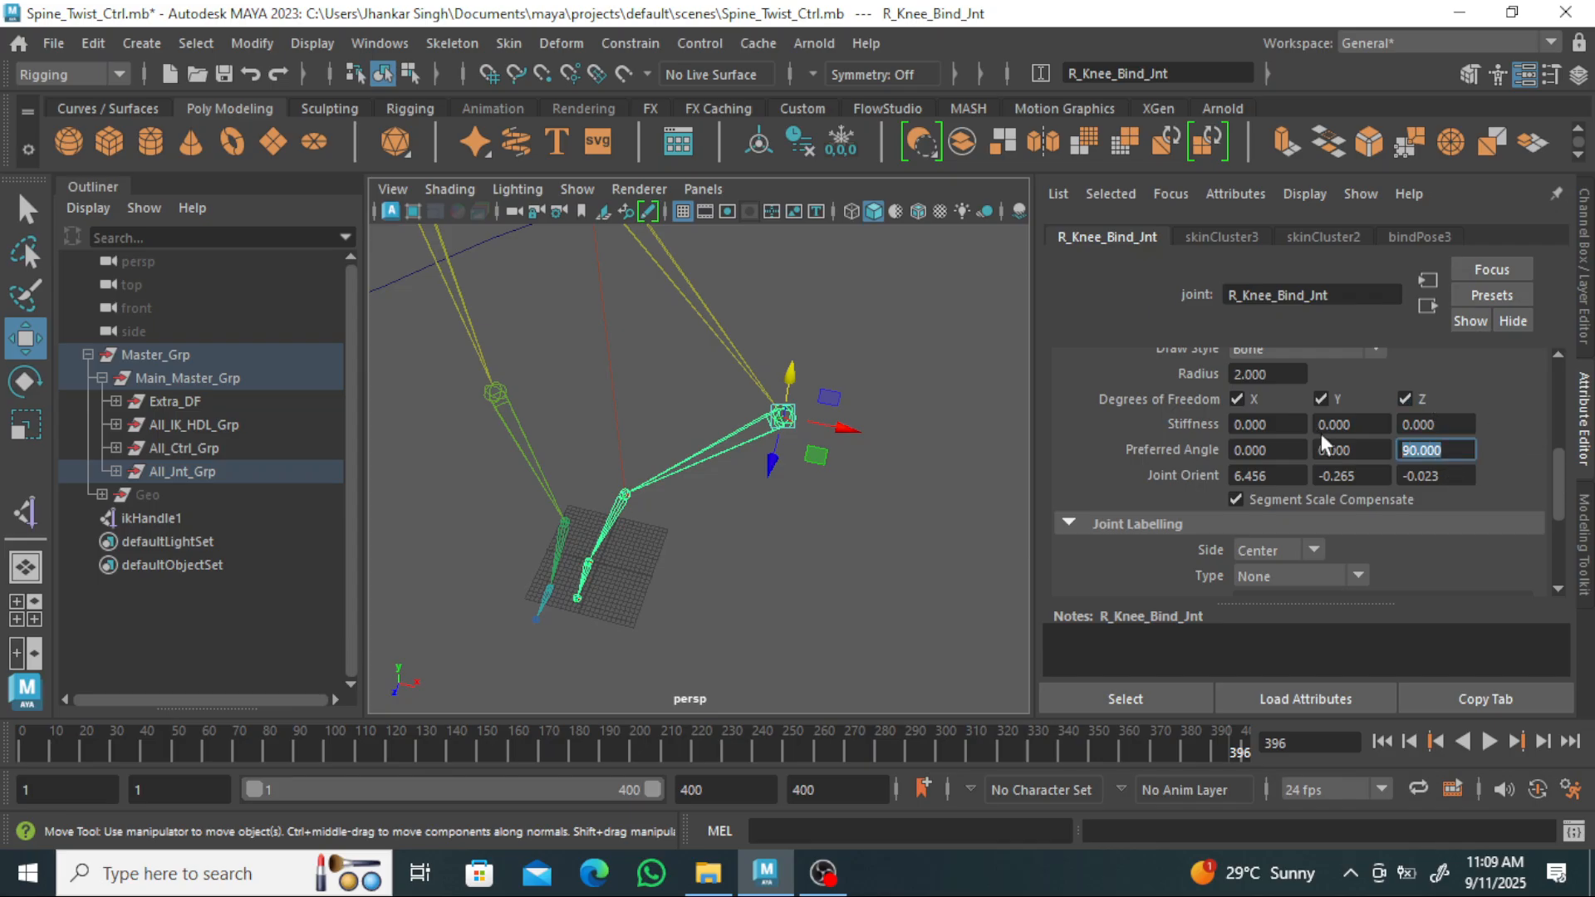
pyautogui.write('0')
pyautogui.press('Return')
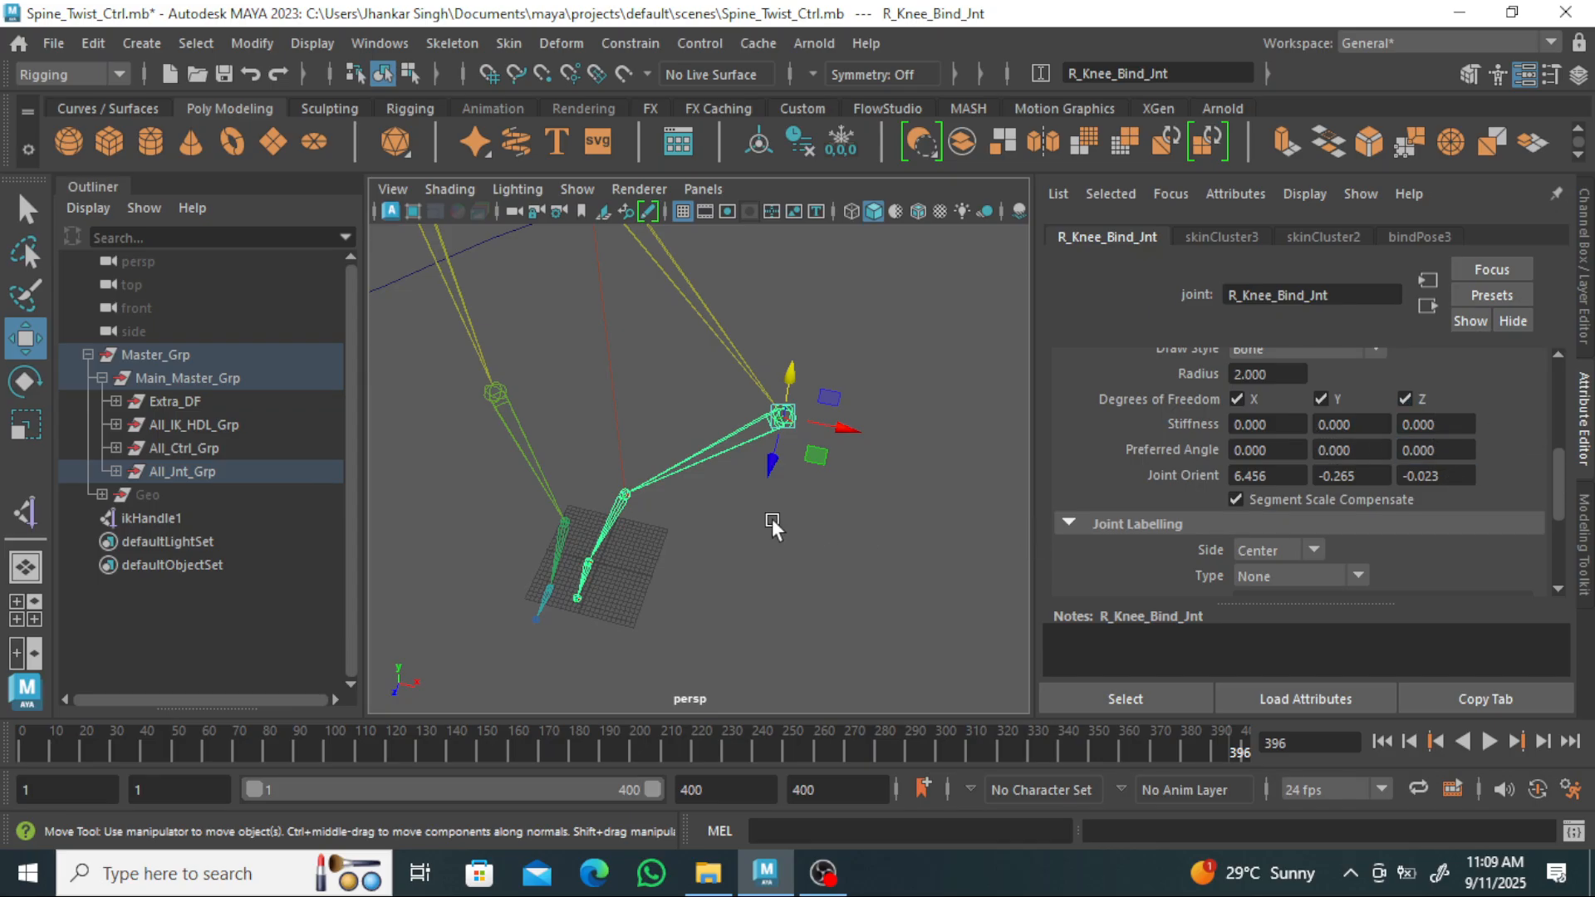
# Undo the knee bend test, back through the creation of ikHandle1 and the change to the right knee's Preferred Angle Z.
pyautogui.click(136, 516)
pyautogui.hotkey('ctrl', 'z')
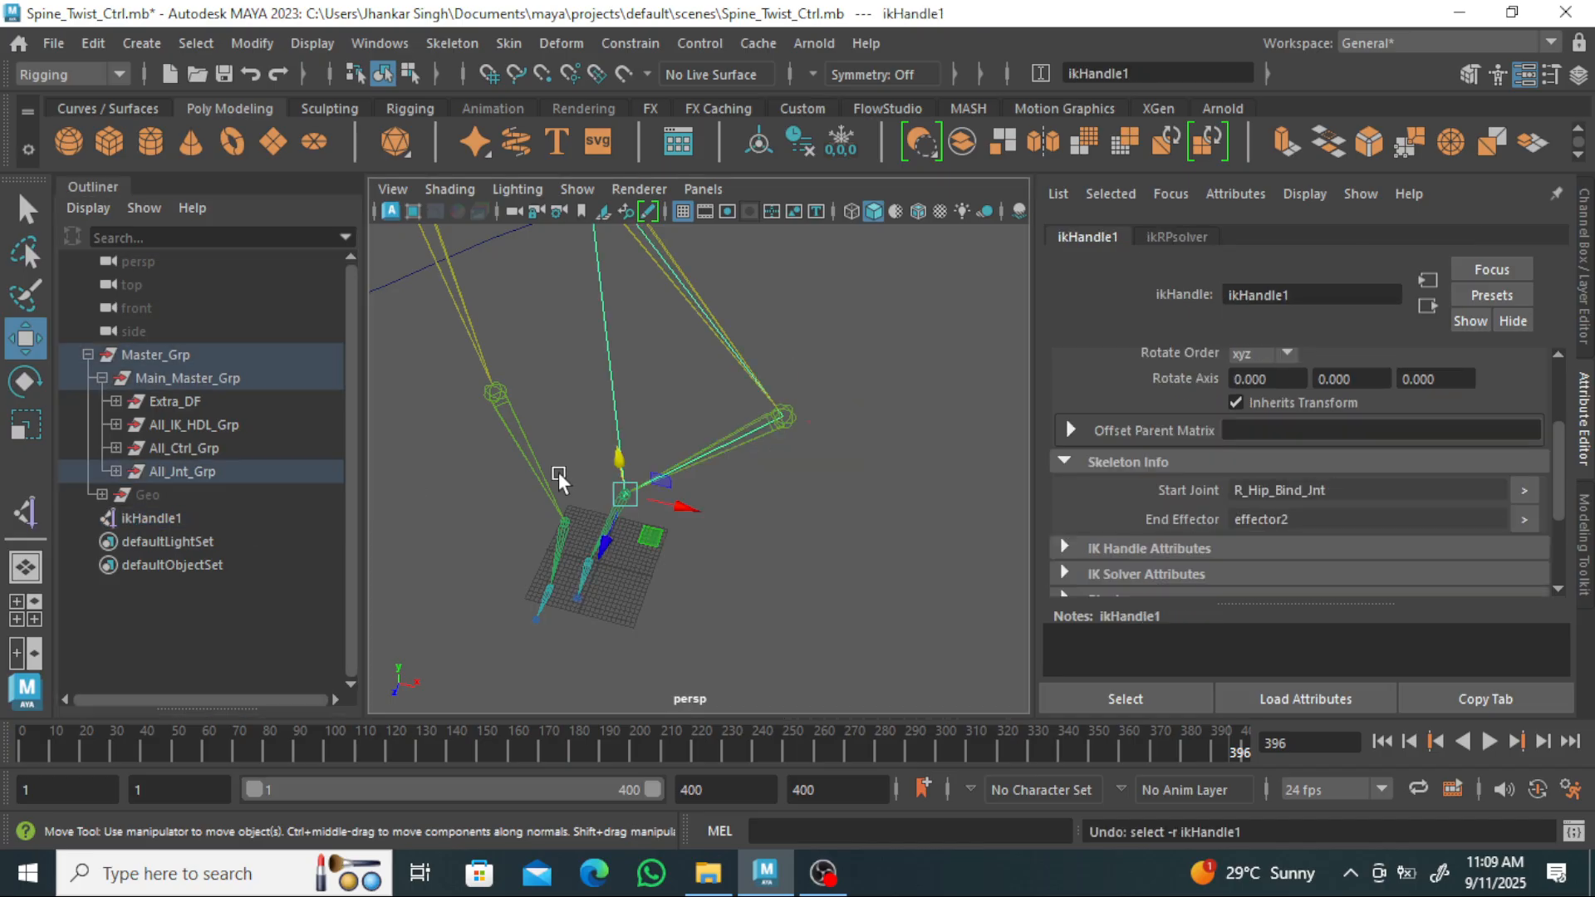
pyautogui.hotkey('ctrl', 'z')
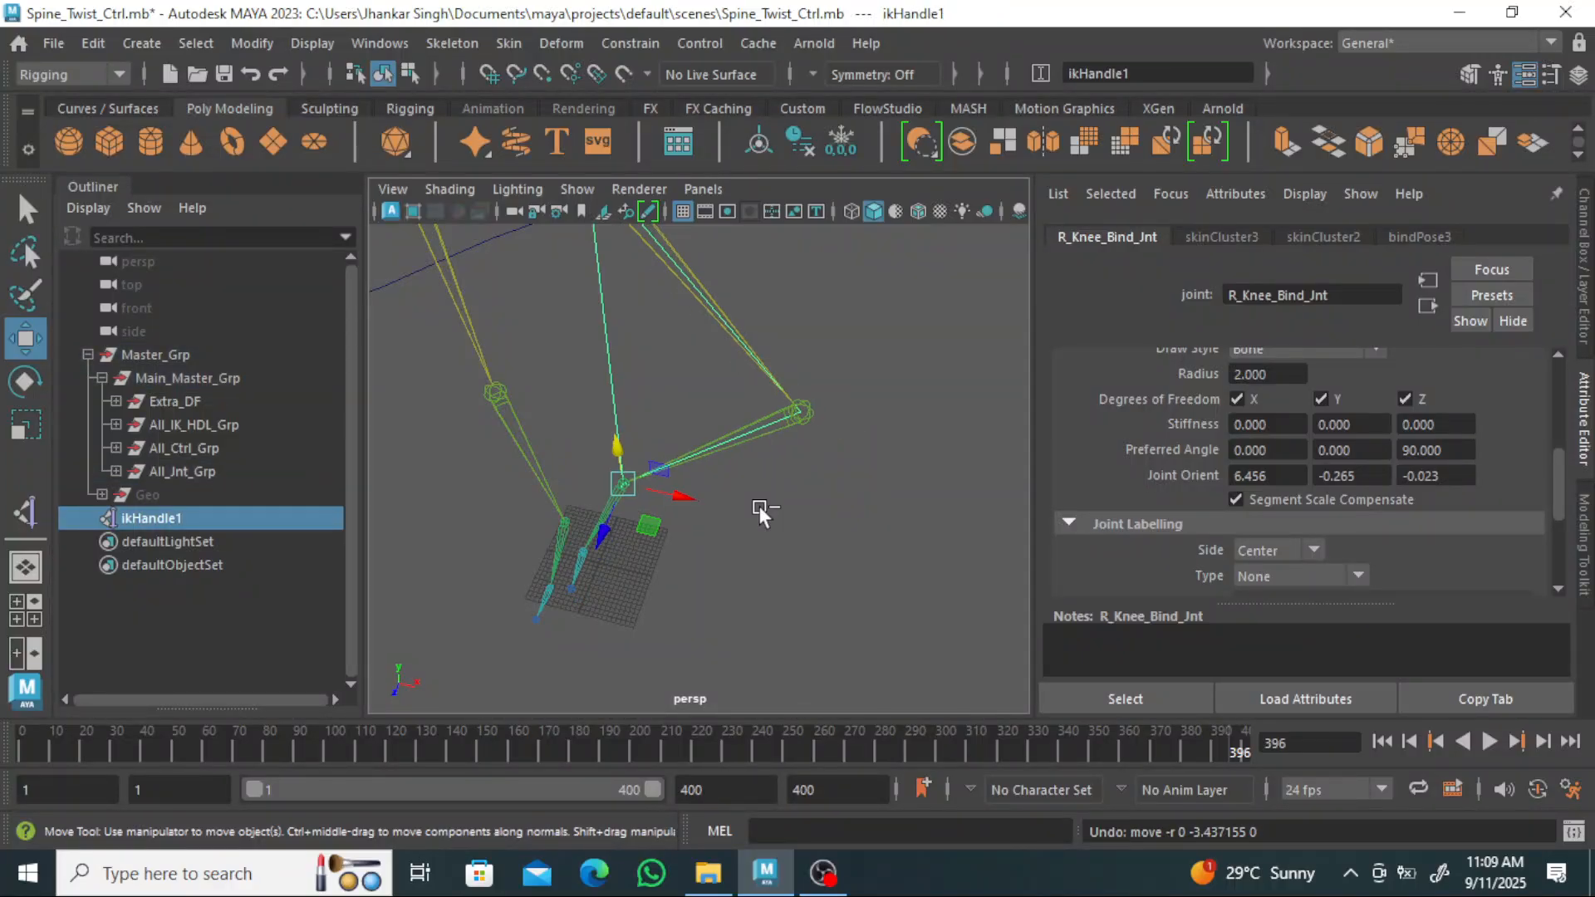
pyautogui.keyDown('alt'); pyautogui.moveTo(816, 522); pyautogui.dragTo(795, 475); pyautogui.keyUp('alt')
pyautogui.hotkey('ctrl', 'z')
pyautogui.hotkey('ctrl', 'z')
pyautogui.hotkey('ctrl', 'z')
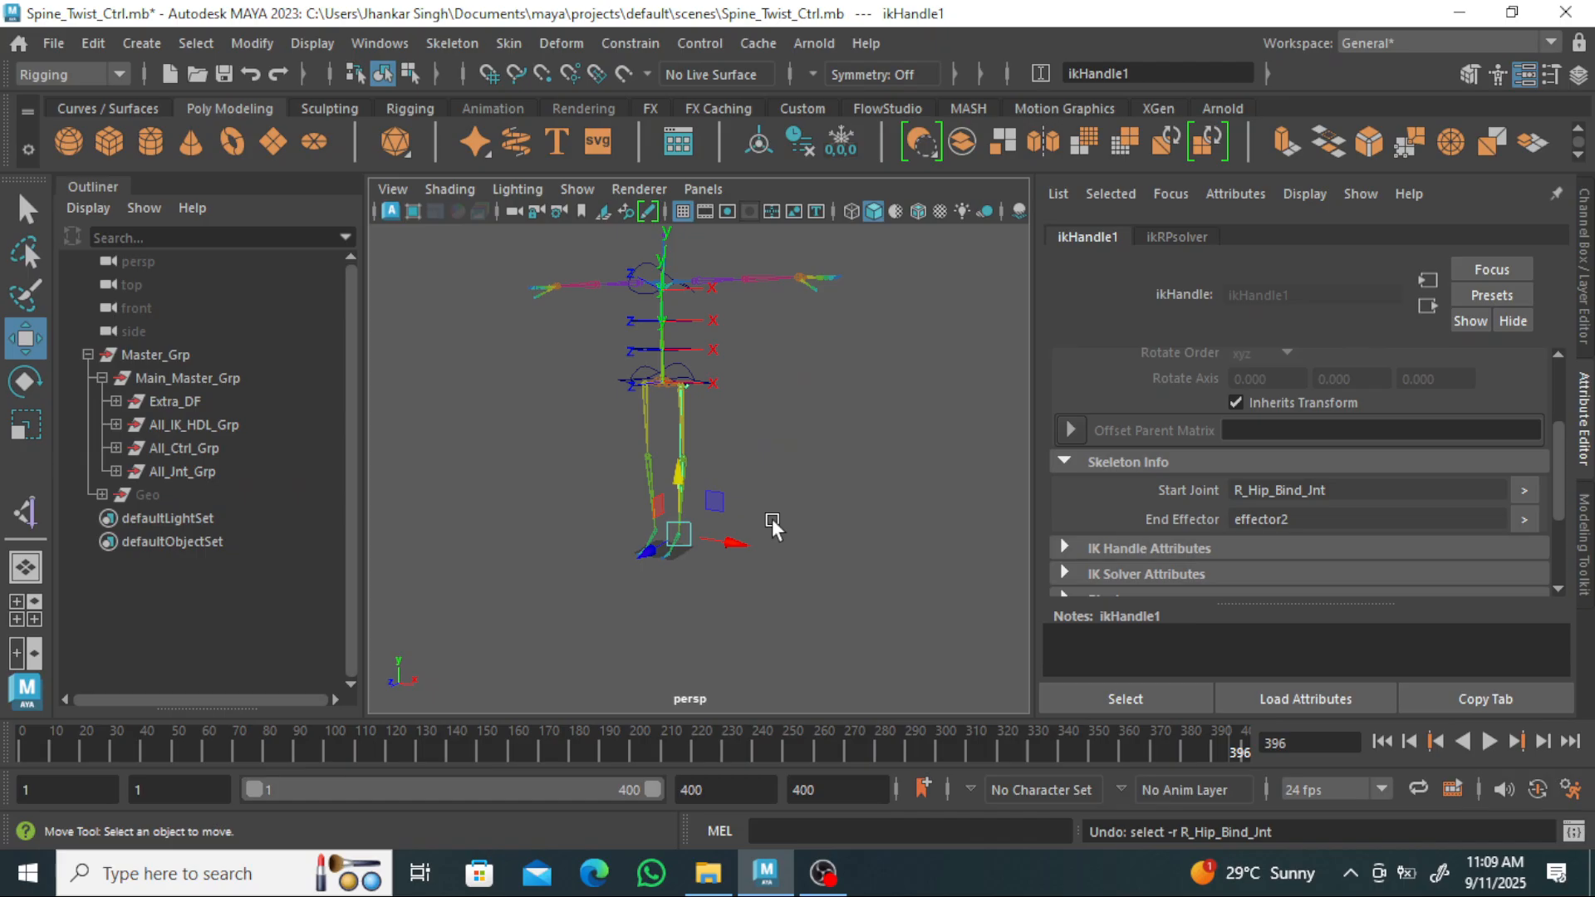
pyautogui.hotkey('ctrl', 'z')
pyautogui.hotkey('ctrl', 'z')
pyautogui.hotkey('ctrl', 'z')
pyautogui.hotkey('ctrl', 'z')
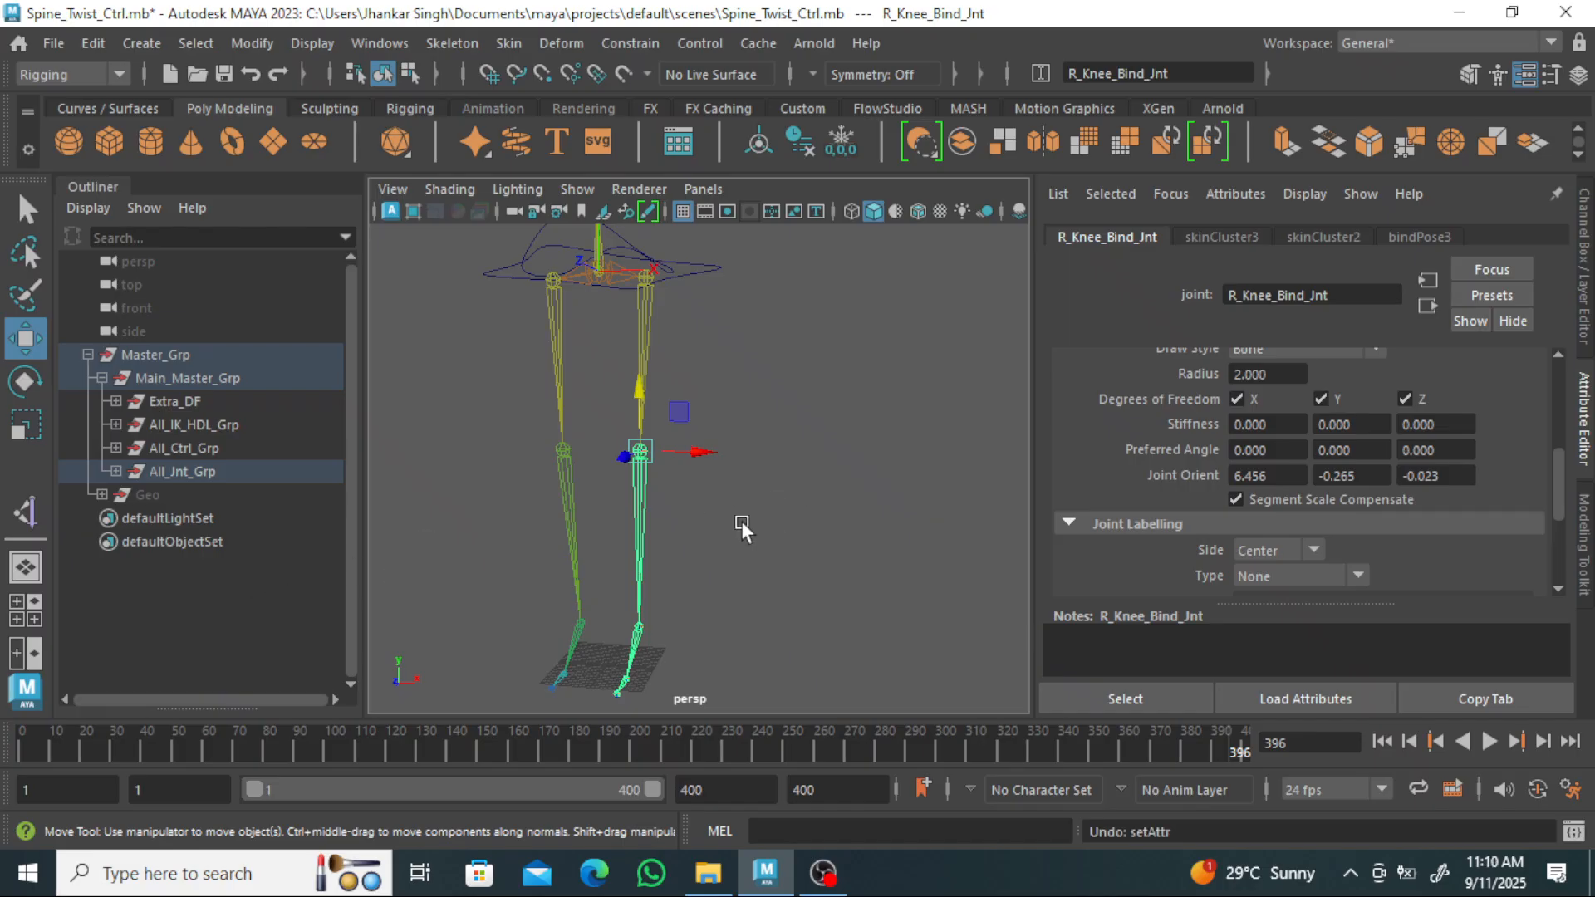
# Rotate the R_Knee_Bind_Jnt joint about its X axis to swing the lower leg backward by about 99 degrees.
pyautogui.click(417, 553)
pyautogui.click(639, 505)
pyautogui.press('e')
pyautogui.keyDown('alt'); pyautogui.moveTo(820, 516); pyautogui.dragTo(686, 504); pyautogui.keyUp('alt')
pyautogui.moveTo(676, 505); pyautogui.dragTo(789, 466, button='right')
pyautogui.moveTo(630, 430); pyautogui.dragTo(642, 521)
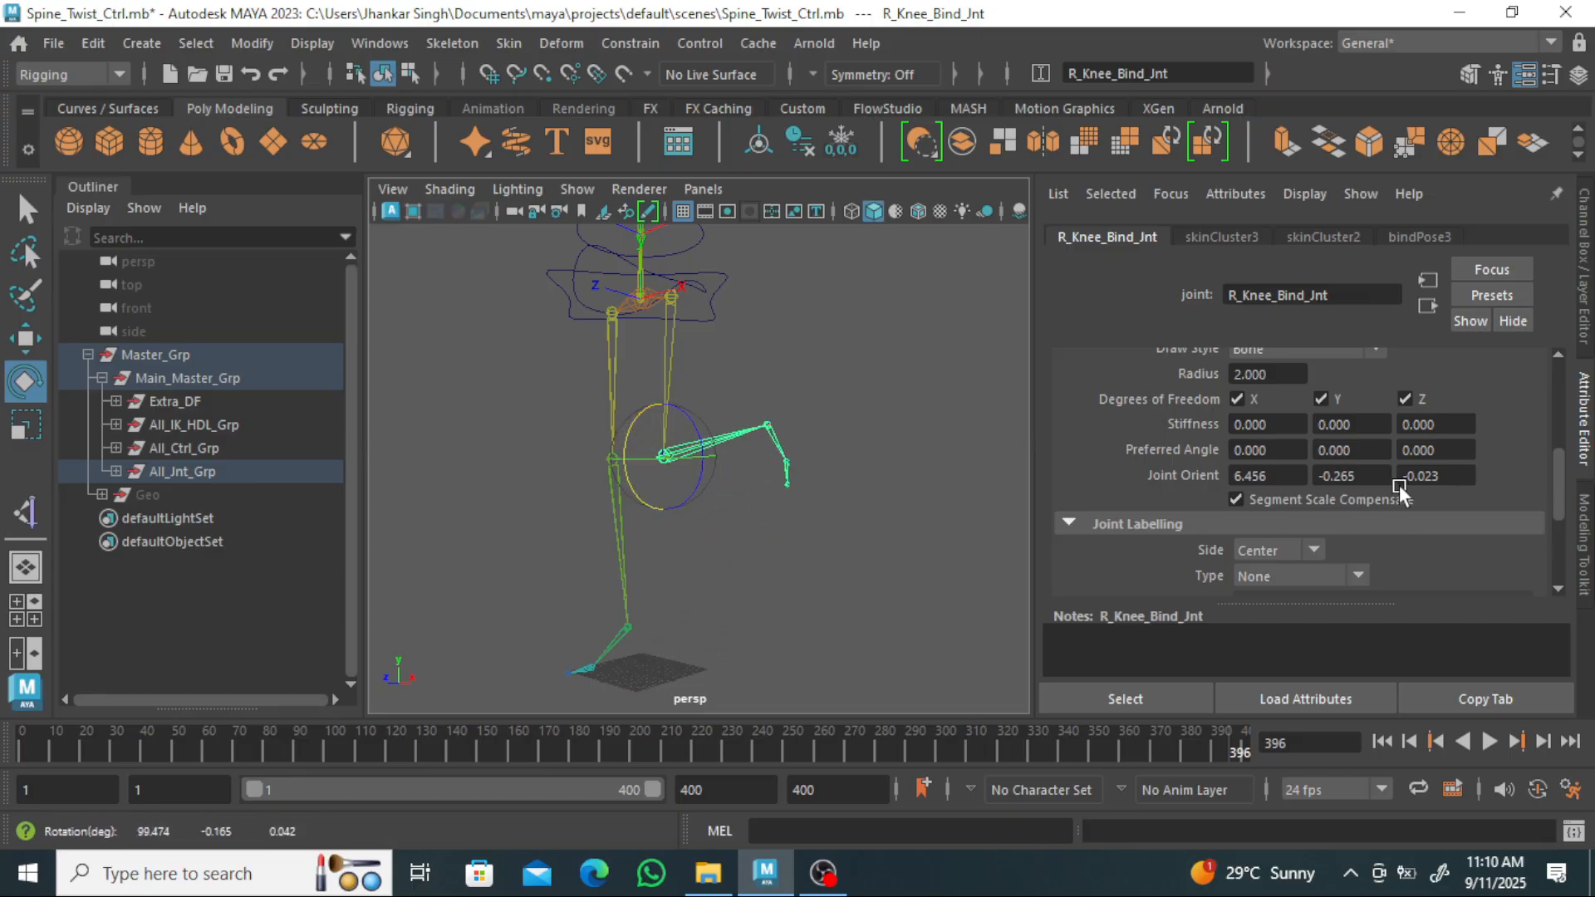
# Show the right knee joint's Rotate values and rotate the joint about X again, leaving it at about 54 degrees.
pyautogui.scroll(5, 1396, 500)
pyautogui.moveTo(1269, 416); pyautogui.dragTo(1184, 412)
pyautogui.keyDown('alt'); pyautogui.moveTo(732, 545); pyautogui.dragTo(731, 499); pyautogui.keyUp('alt')
pyautogui.moveTo(628, 422); pyautogui.dragTo(1001, 416)
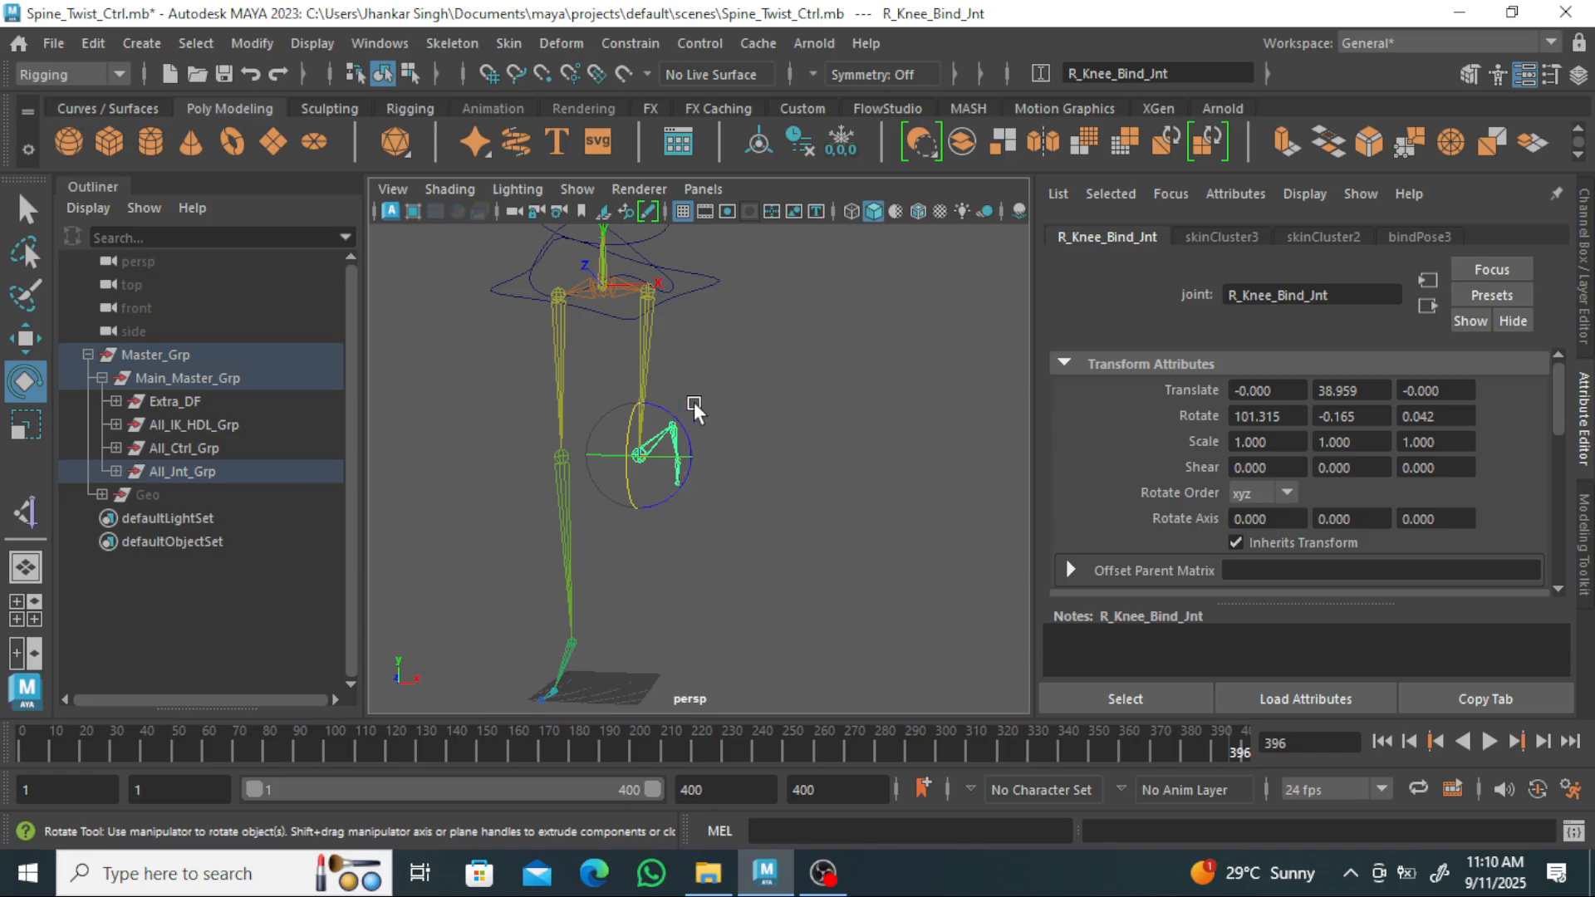
pyautogui.moveTo(634, 435); pyautogui.dragTo(639, 386)
# Set Rotate X, Y and Z of the R_Knee_Bind_Jnt joint to 0.
pyautogui.click(1254, 416)
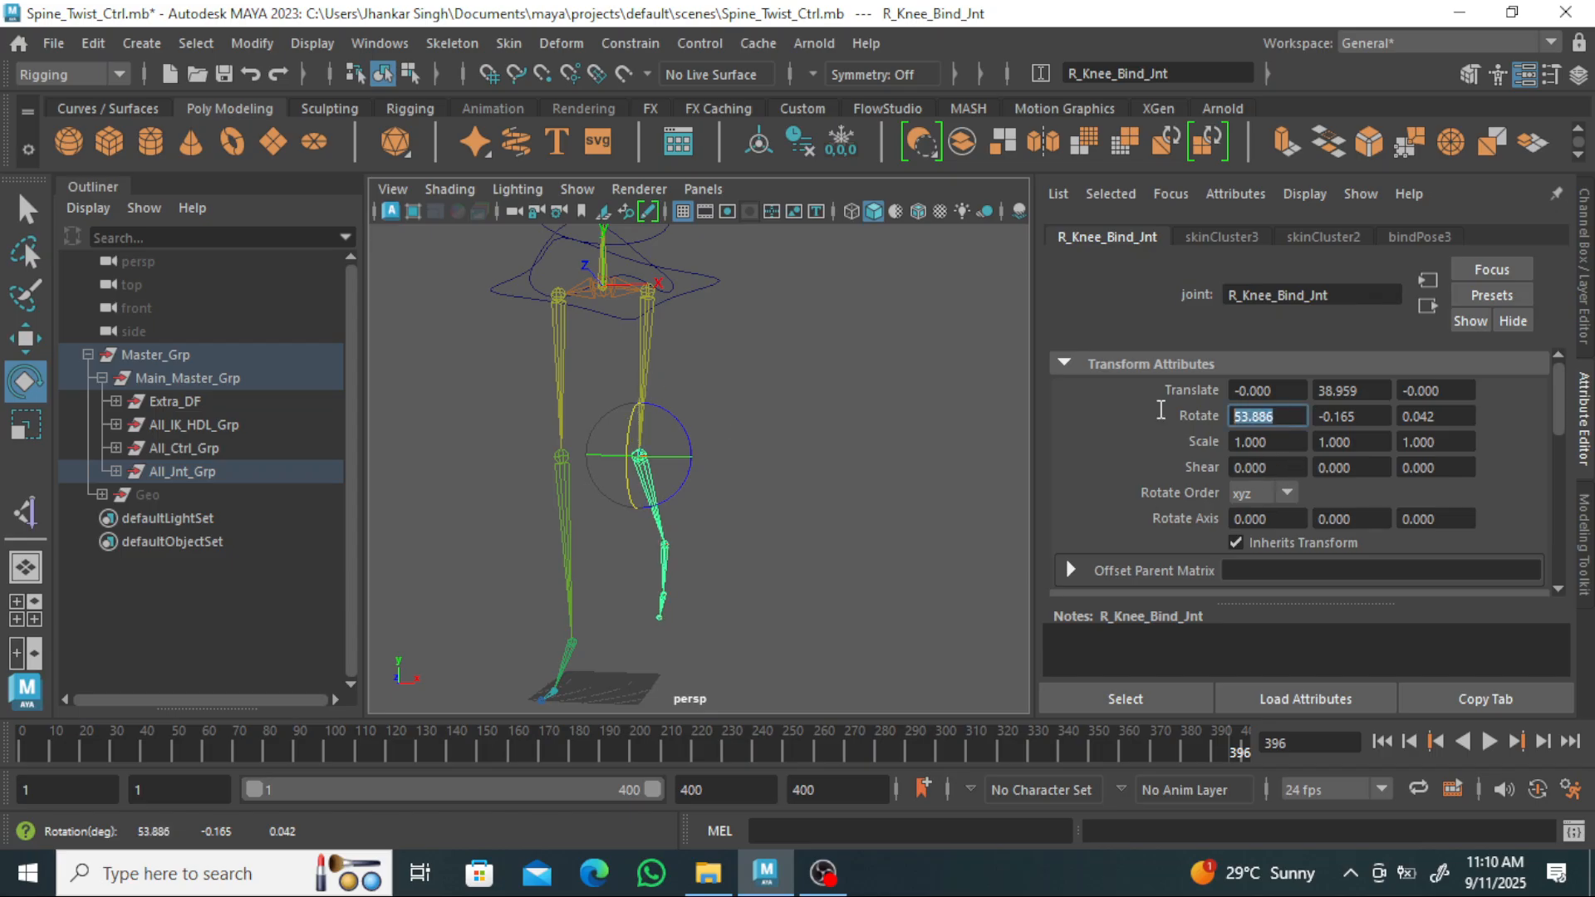
pyautogui.write('0')
pyautogui.press('Return')
pyautogui.moveTo(1367, 414); pyautogui.dragTo(1292, 407)
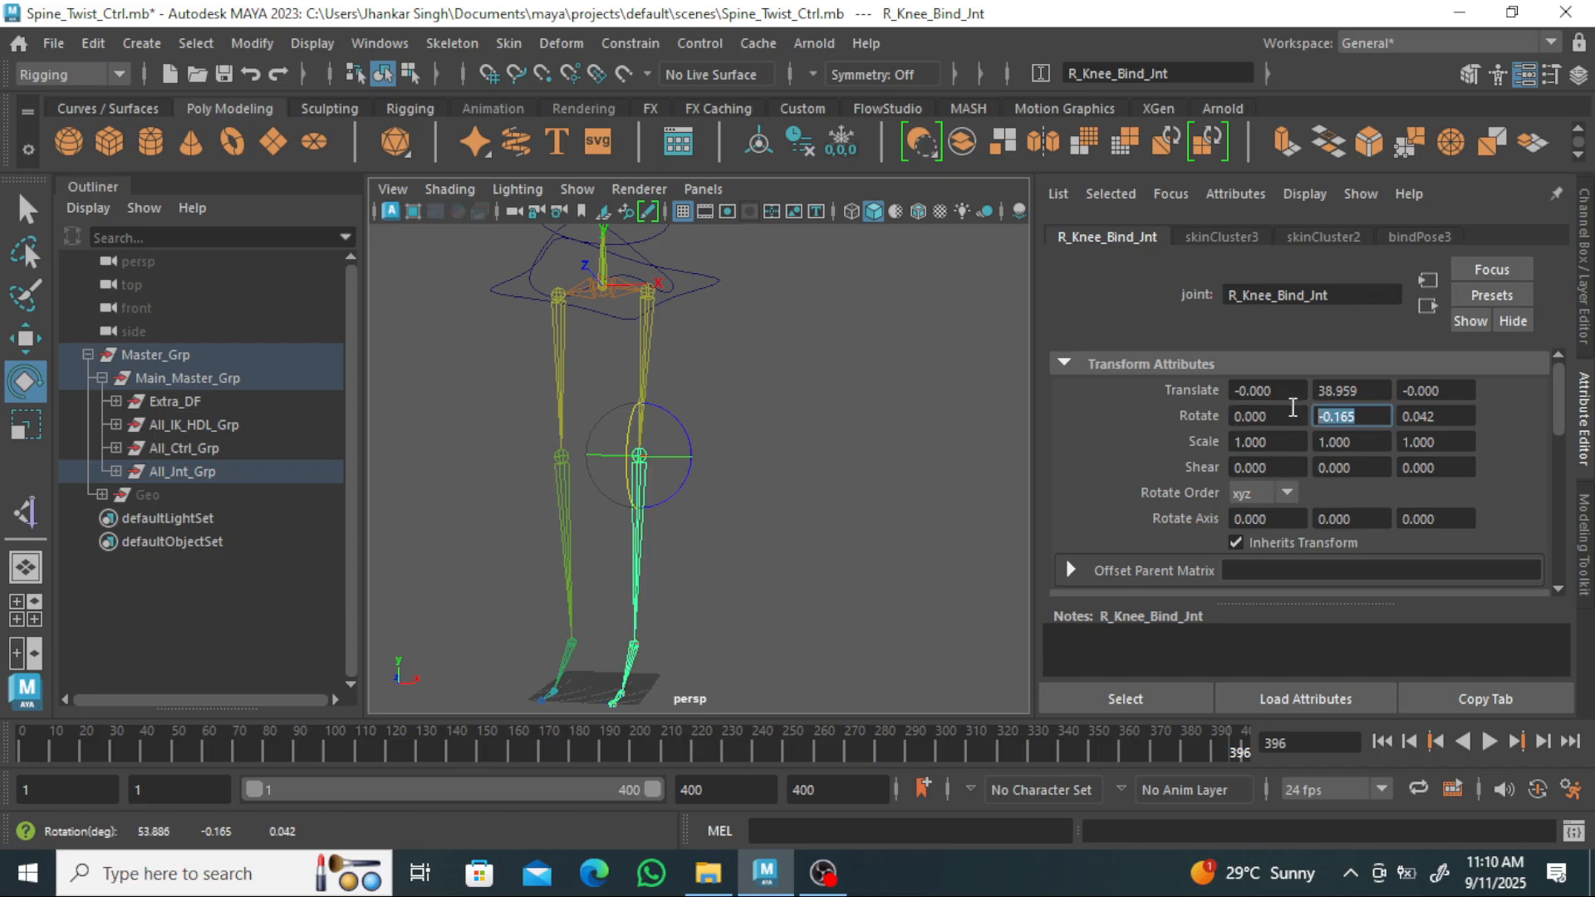
pyautogui.write('0')
pyautogui.press('Return')
pyautogui.moveTo(1460, 417); pyautogui.dragTo(1348, 411)
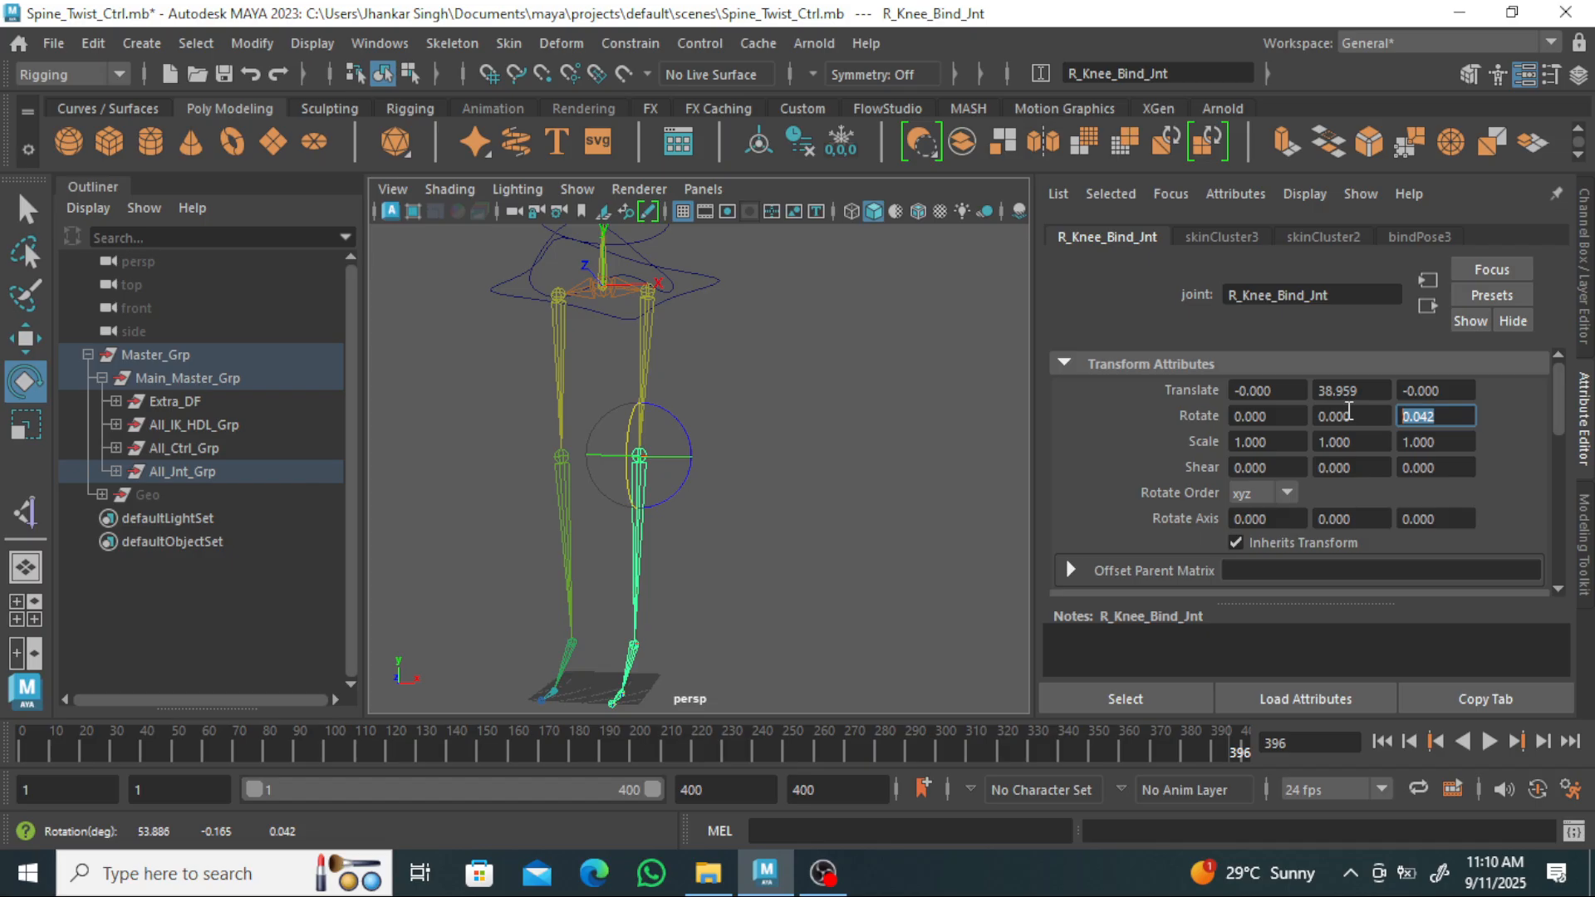
pyautogui.write('0')
pyautogui.press('Return')
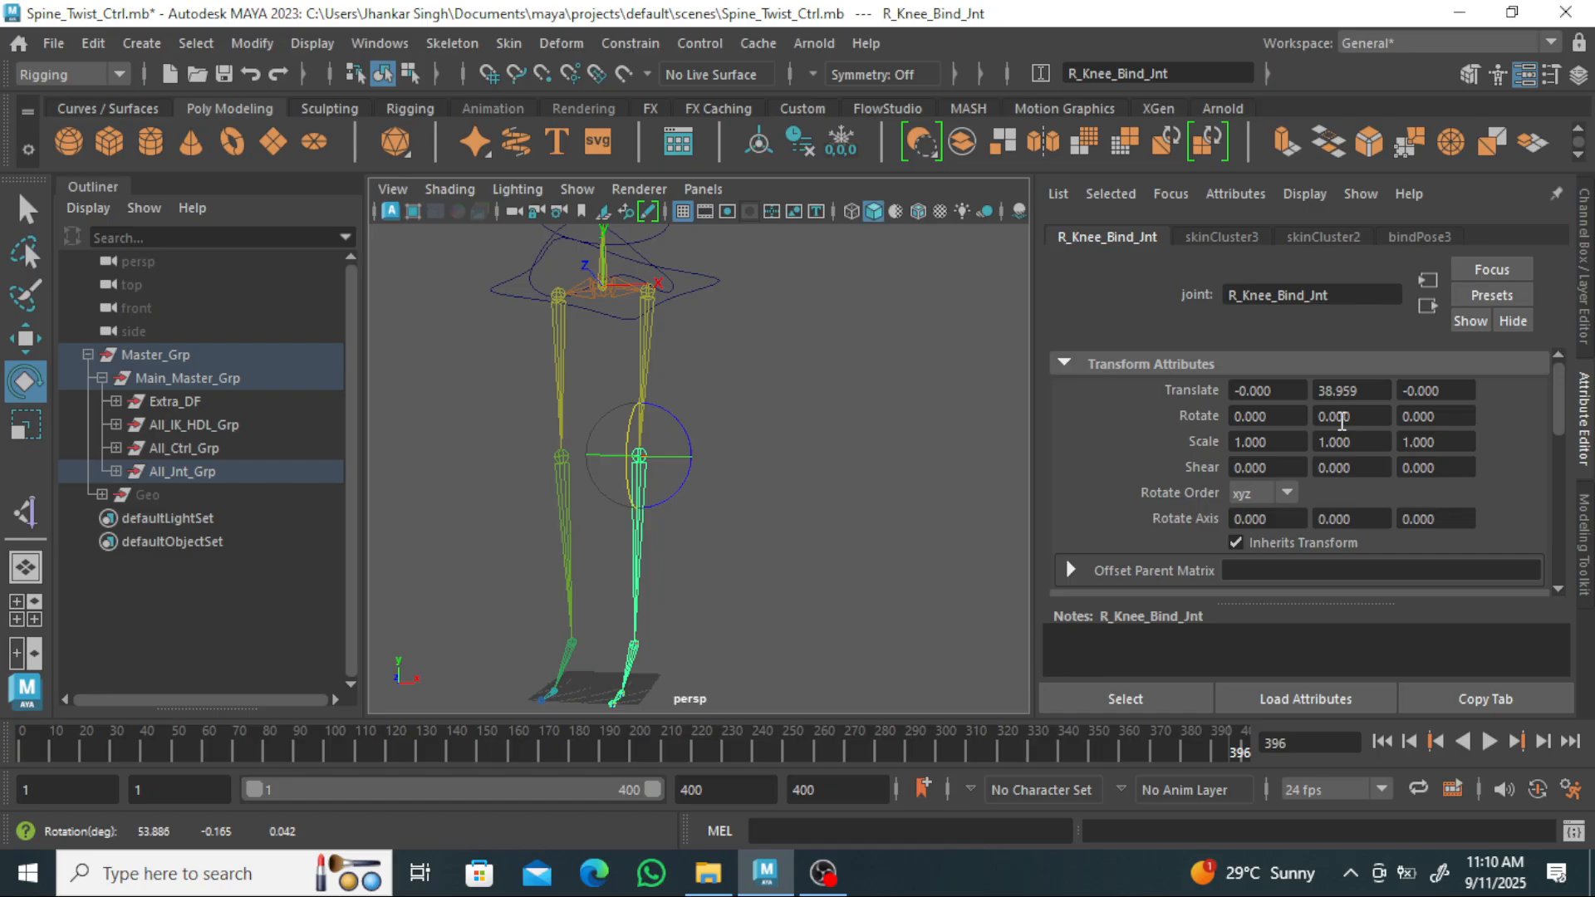
# Reselect the R_Knee_Bind_Jnt joint and examine its Rotate and Preferred Angle values.
pyautogui.click(881, 467)
pyautogui.scroll(3, 666, 541)
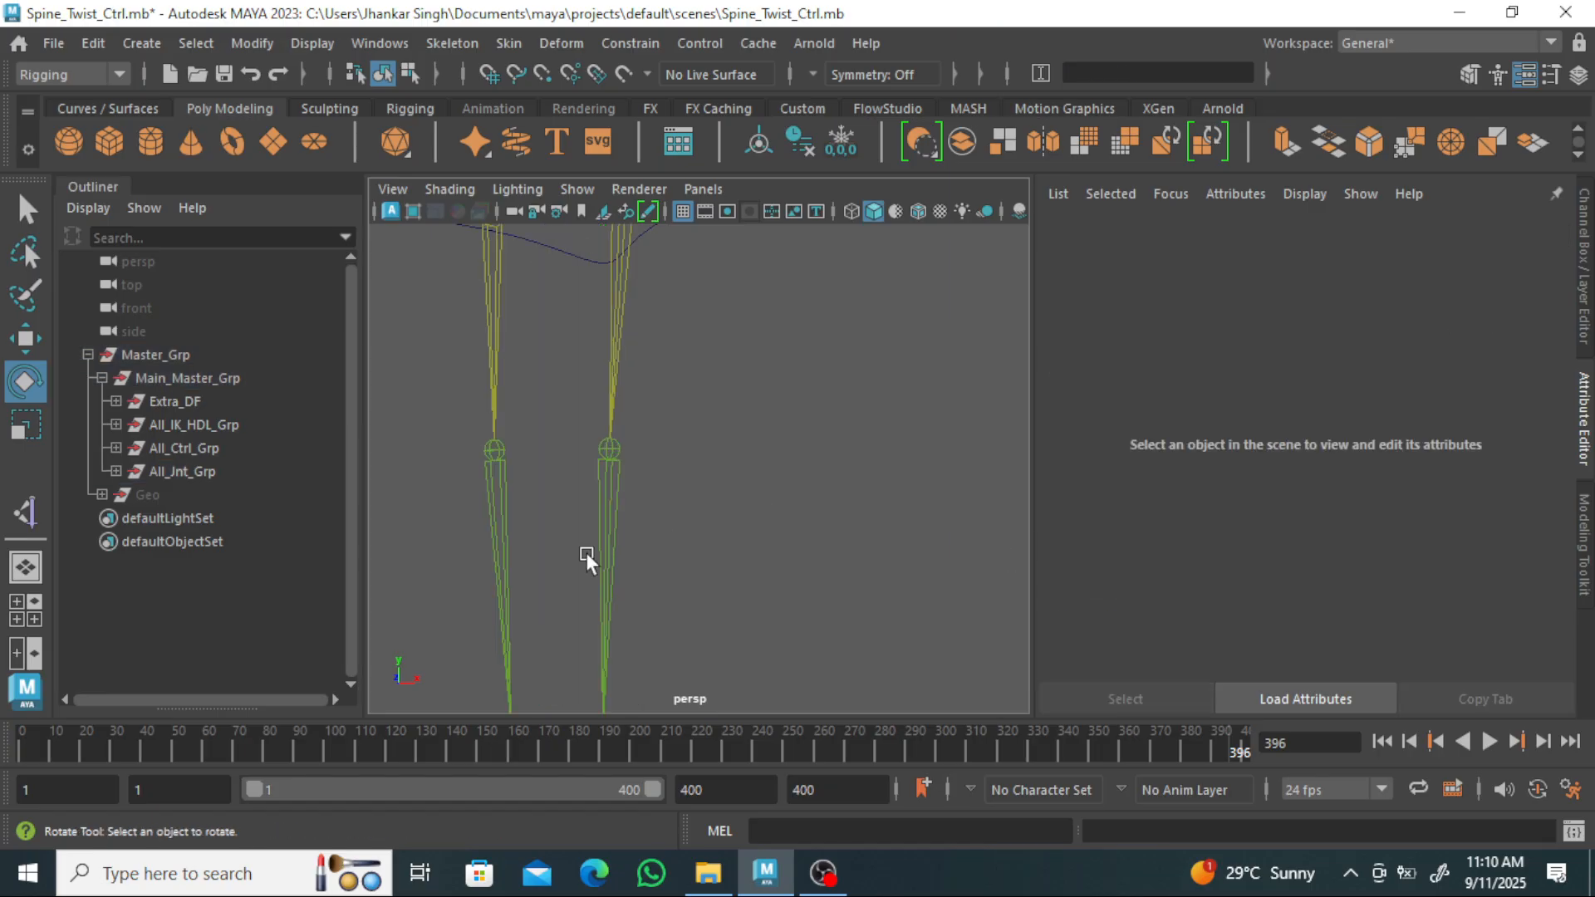
pyautogui.click(599, 516)
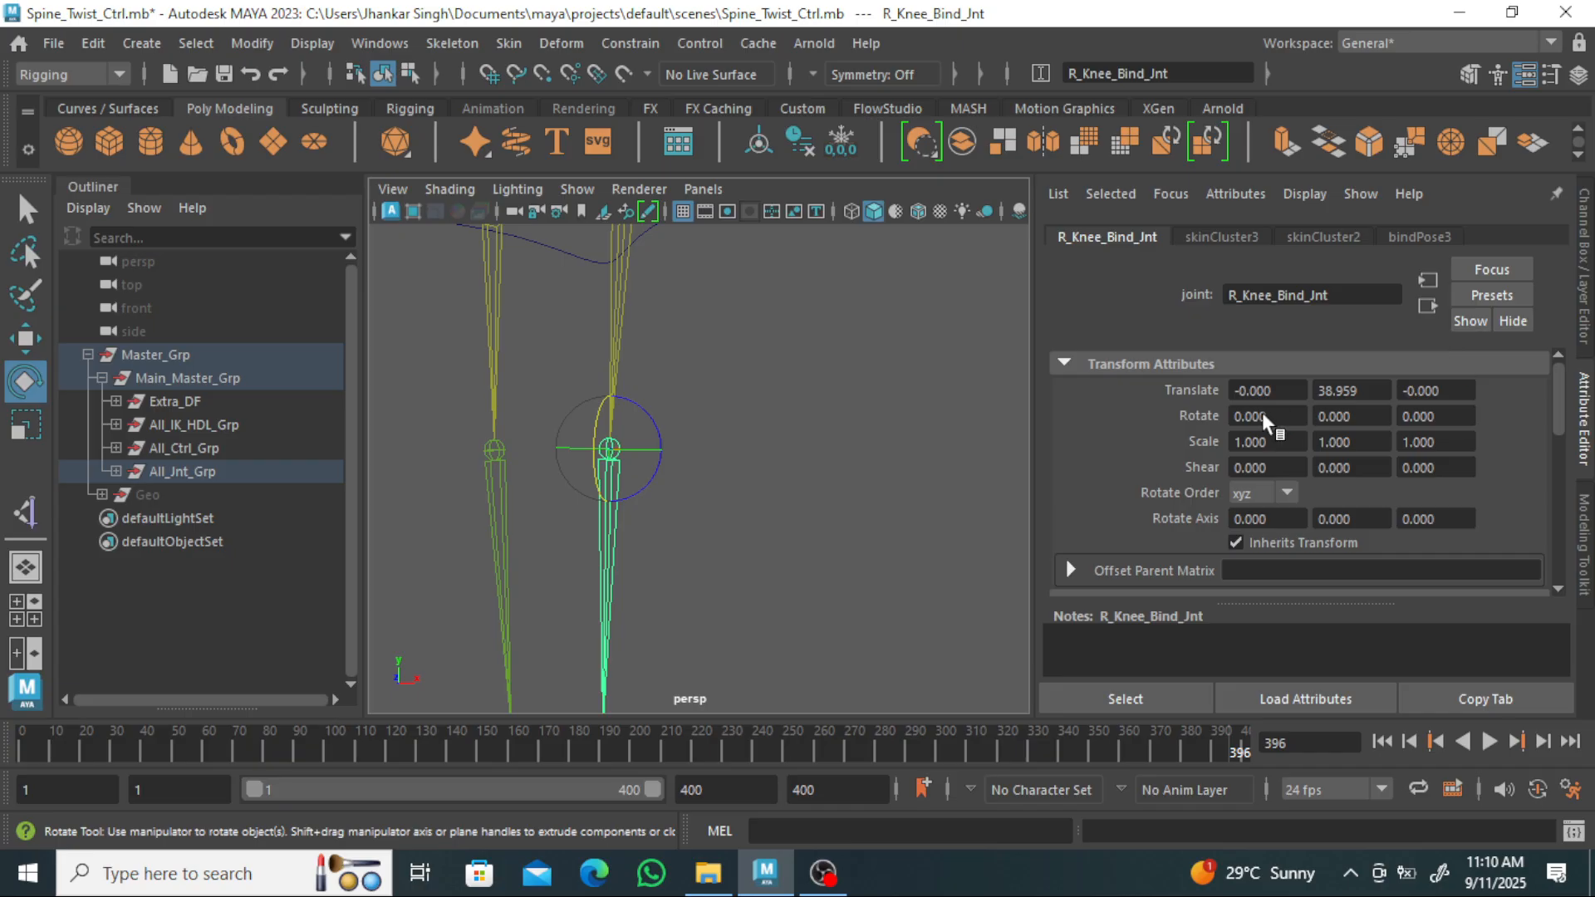
pyautogui.hotkey('ctrl', 'a')
pyautogui.hotkey('ctrl', 'a')
pyautogui.scroll(-3, 1298, 401)
pyautogui.scroll(-1, 1302, 445)
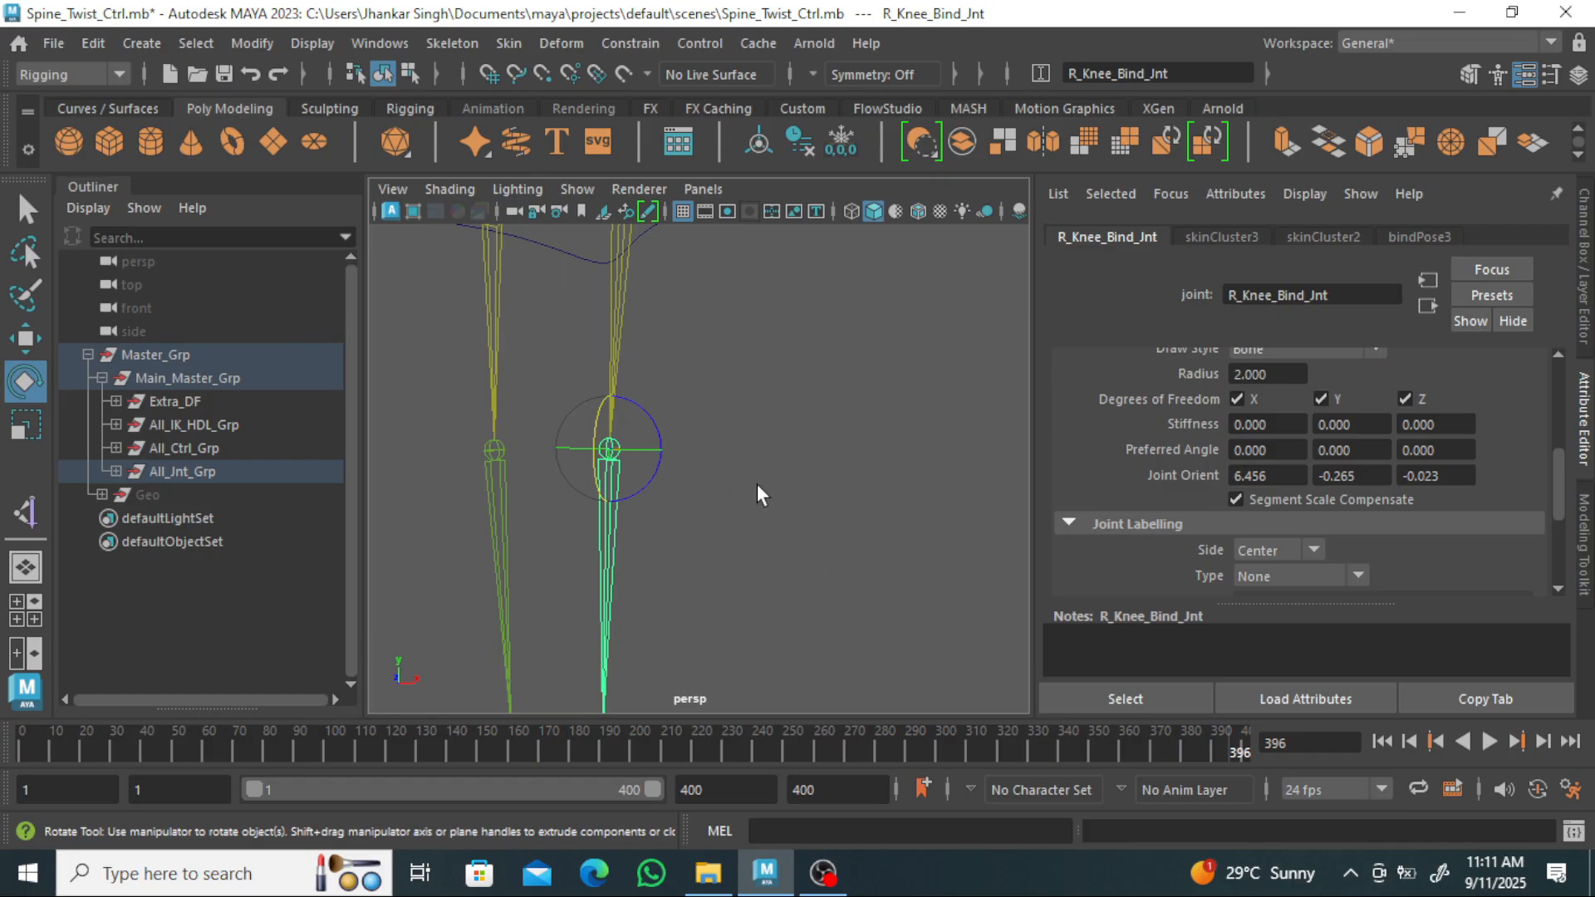
# Rotate the R_Knee_Bind_Jnt joint about X to about 82 degrees so the lower leg bends backward.
pyautogui.scroll(-3, 789, 495)
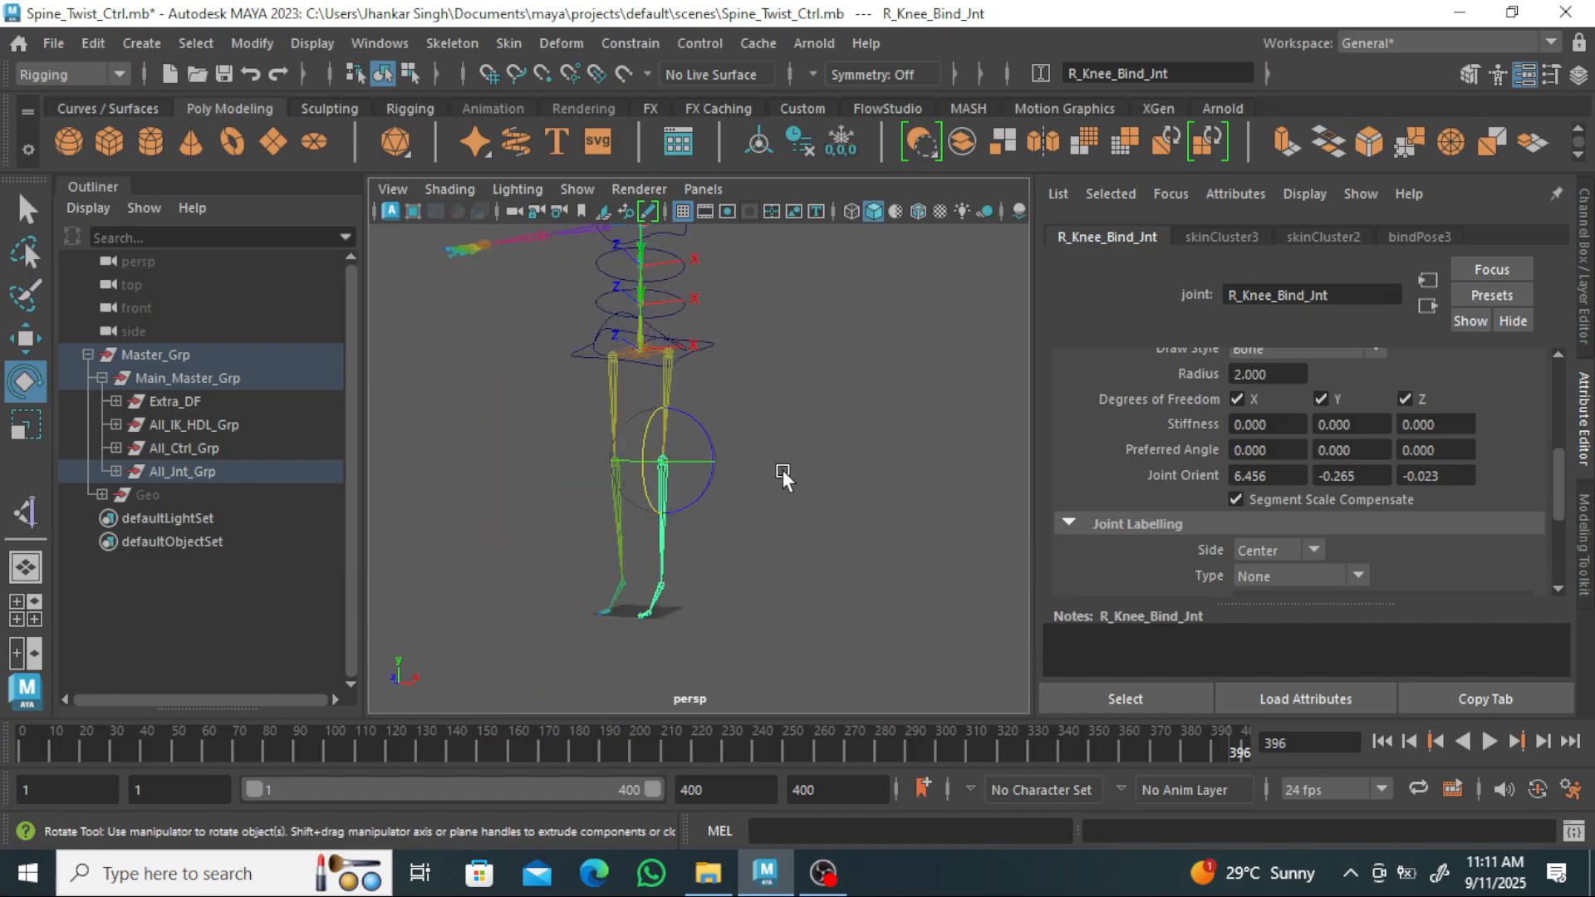
pyautogui.keyDown('alt'); pyautogui.moveTo(782, 471); pyautogui.dragTo(764, 477); pyautogui.keyUp('alt')
pyautogui.scroll(5, 790, 487)
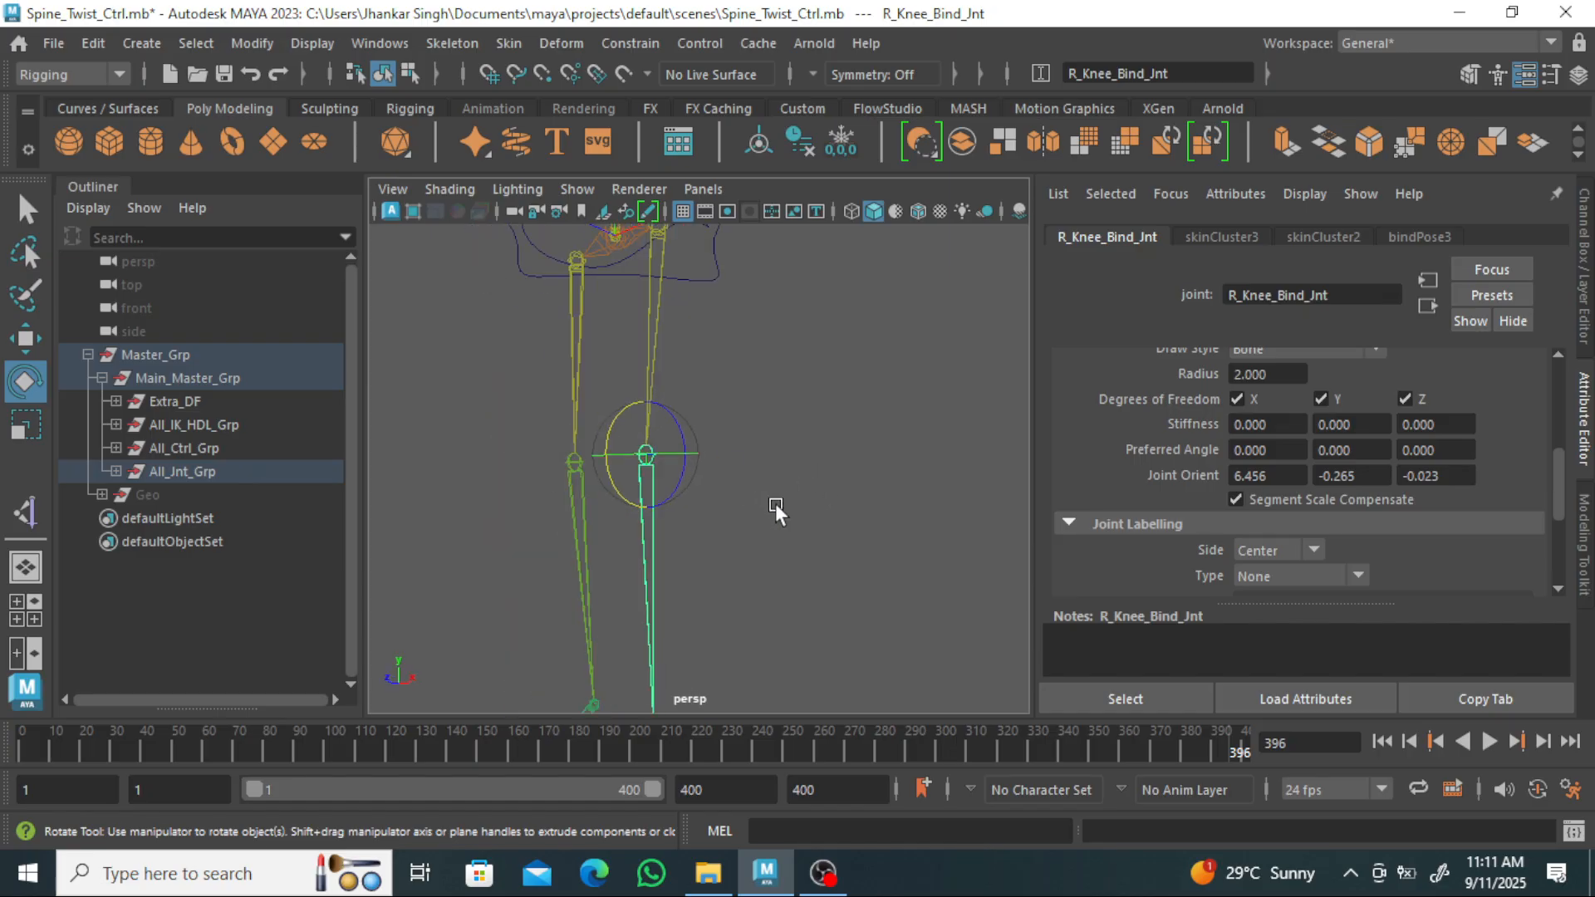
pyautogui.moveTo(616, 413); pyautogui.dragTo(615, 481)
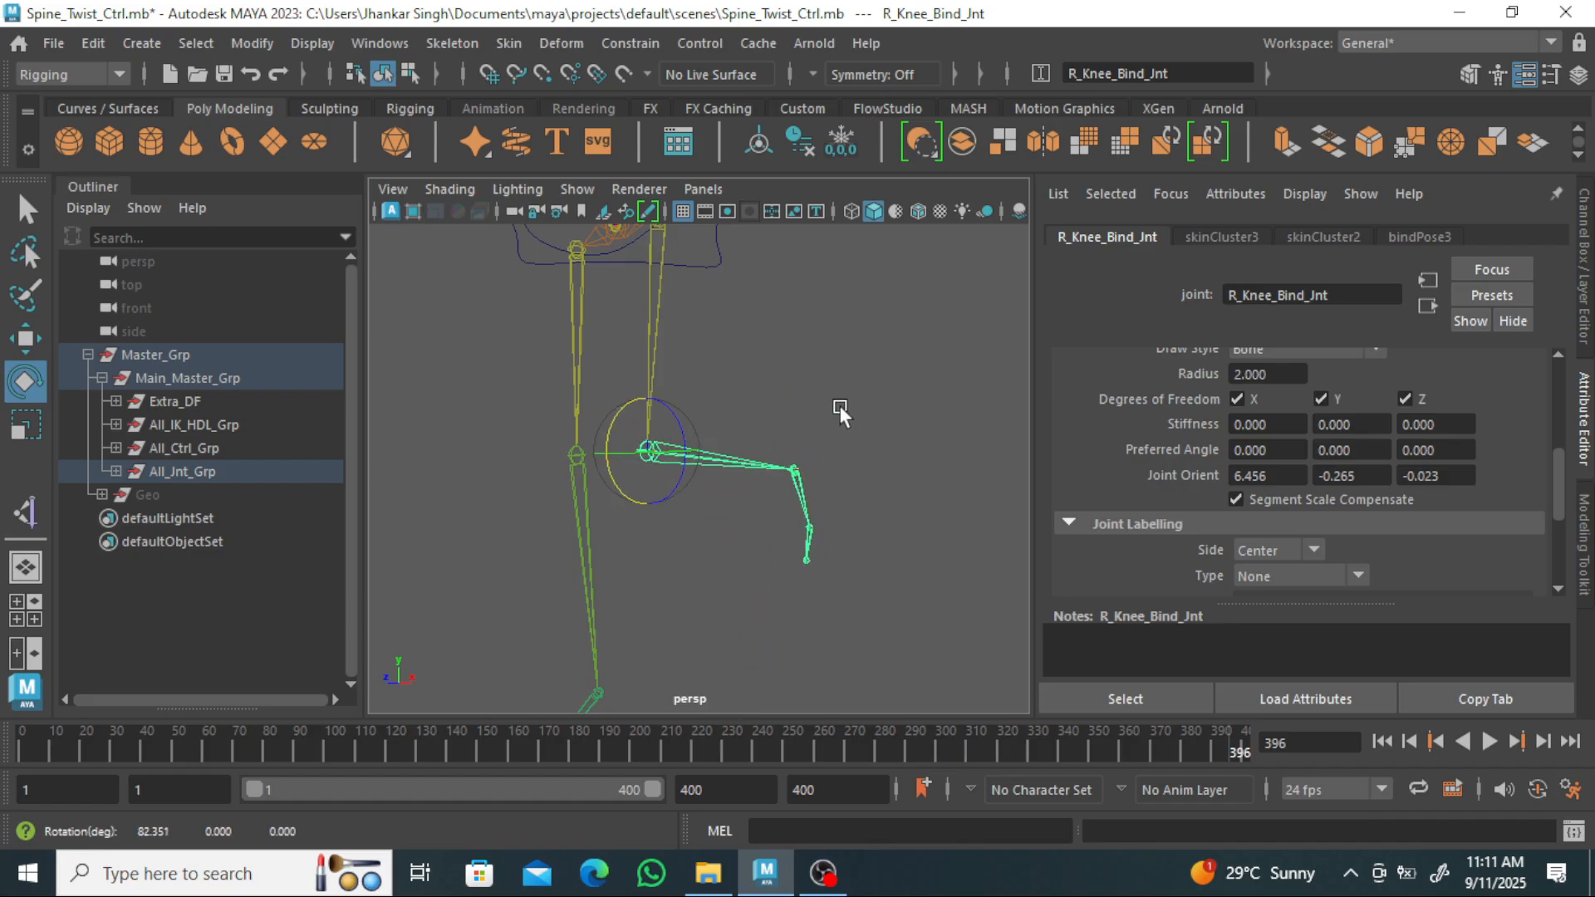
pyautogui.keyDown('alt'); pyautogui.moveTo(839, 406); pyautogui.dragTo(645, 349); pyautogui.keyUp('alt')
pyautogui.keyDown('alt'); pyautogui.moveTo(830, 357); pyautogui.dragTo(610, 400); pyautogui.keyUp('alt')
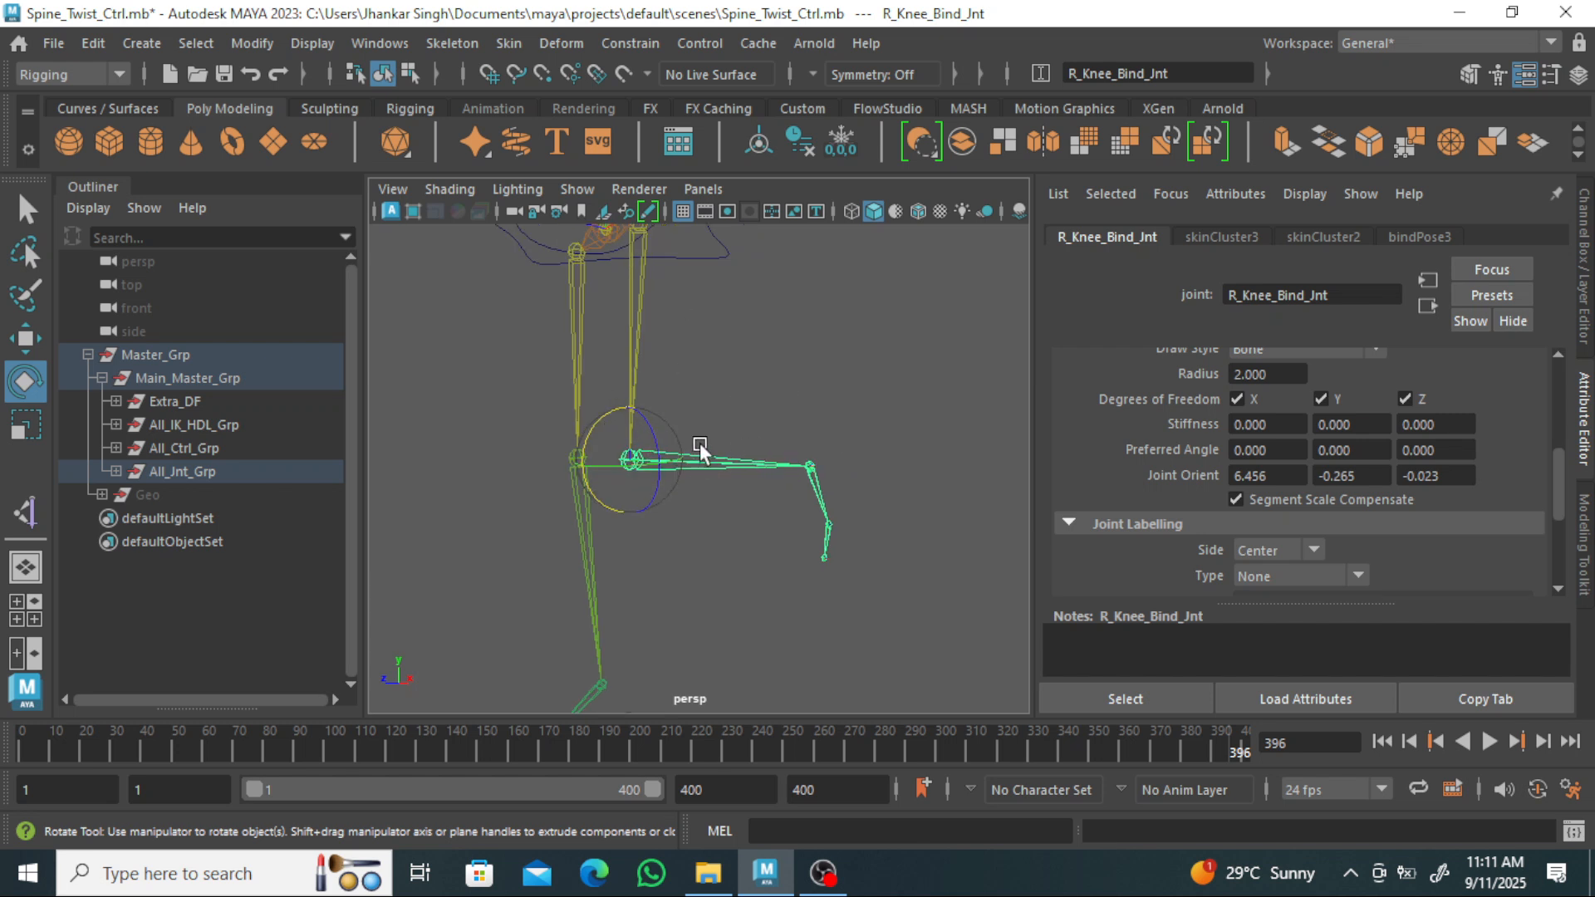
# Store the bent pose of the R_Knee_Bind_Jnt joint with Set Preferred Angle.
pyautogui.click(832, 402)
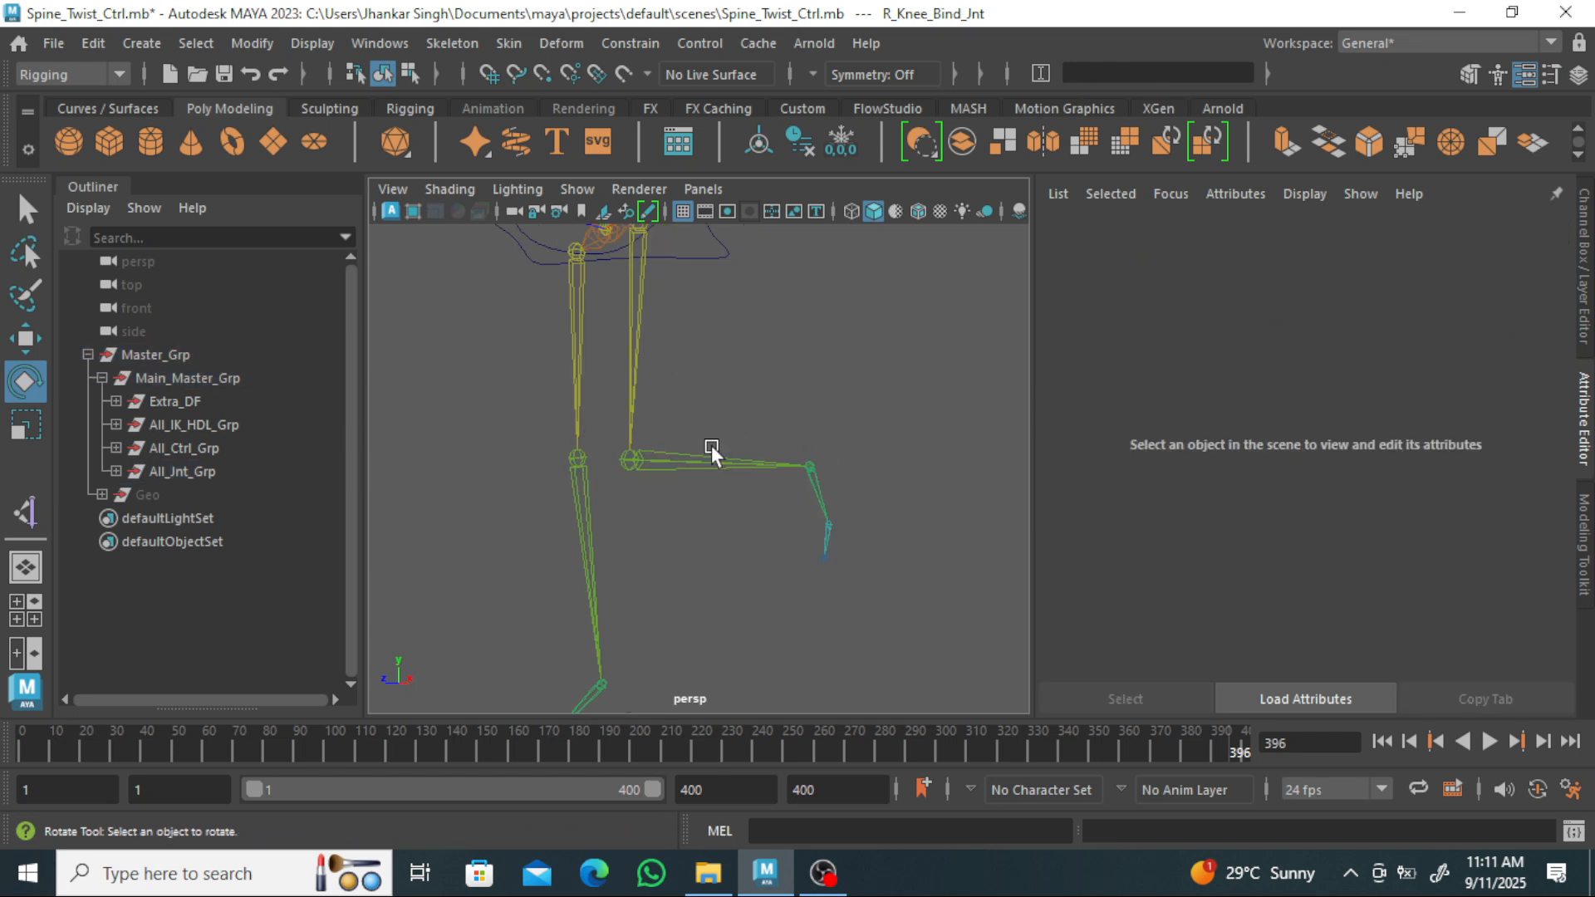
pyautogui.click(675, 475)
pyautogui.click(453, 43)
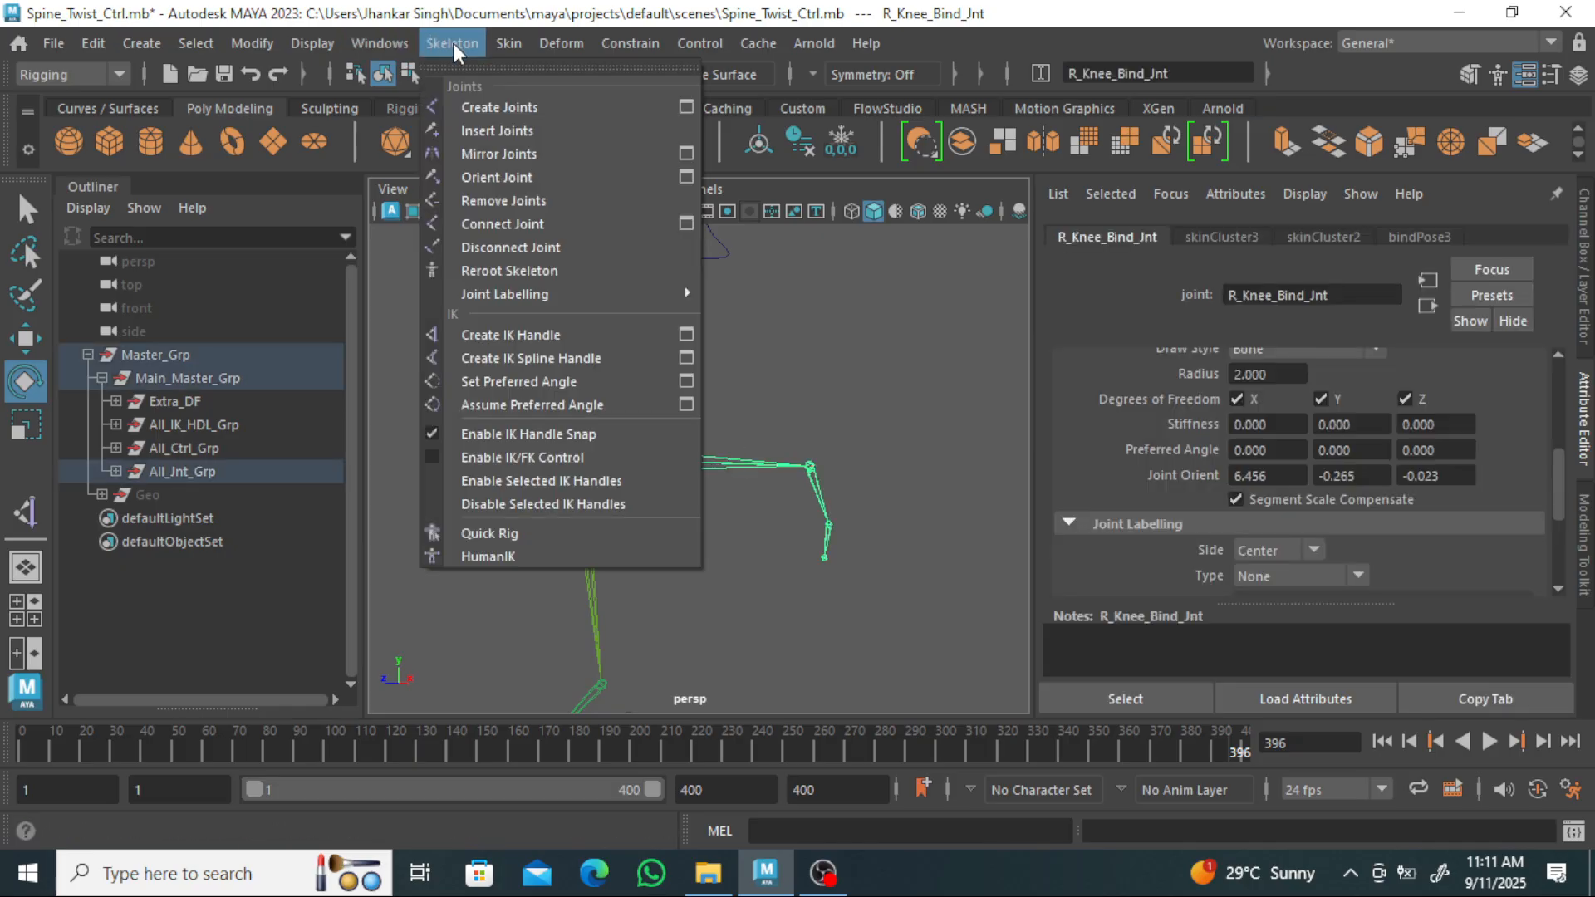
pyautogui.click(555, 382)
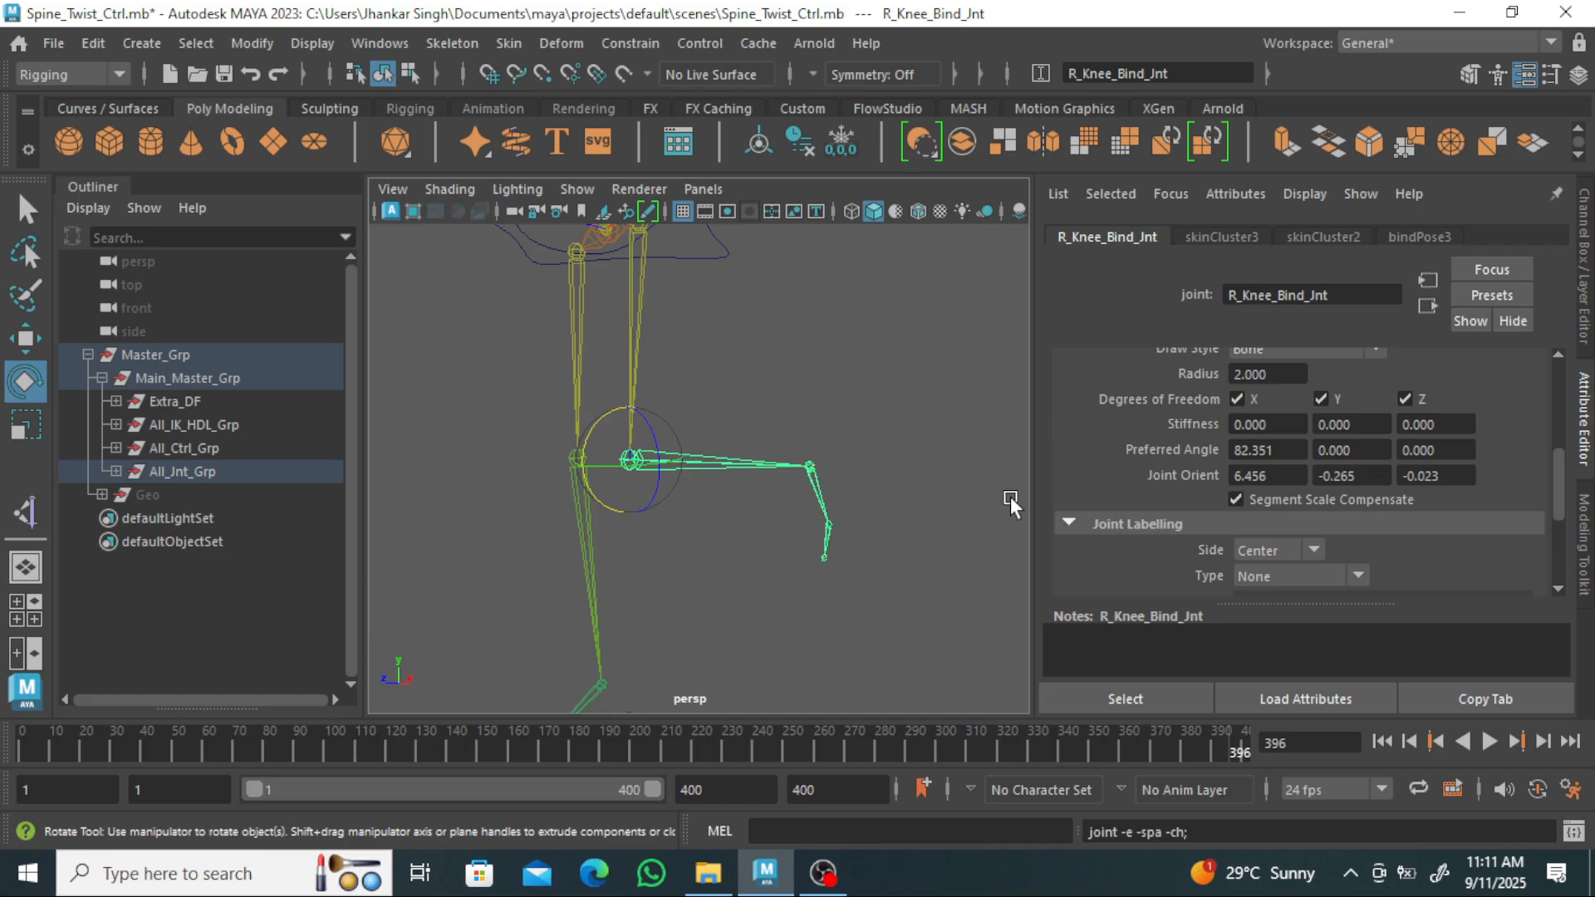
# Set the right knee joint's Rotate X to 0 to straighten the leg, and deselect the joint.
pyautogui.scroll(2, 1284, 406)
pyautogui.scroll(3, 1285, 406)
pyautogui.moveTo(1280, 422); pyautogui.dragTo(1120, 394)
pyautogui.write('0')
pyautogui.press('Return')
pyautogui.click(809, 519)
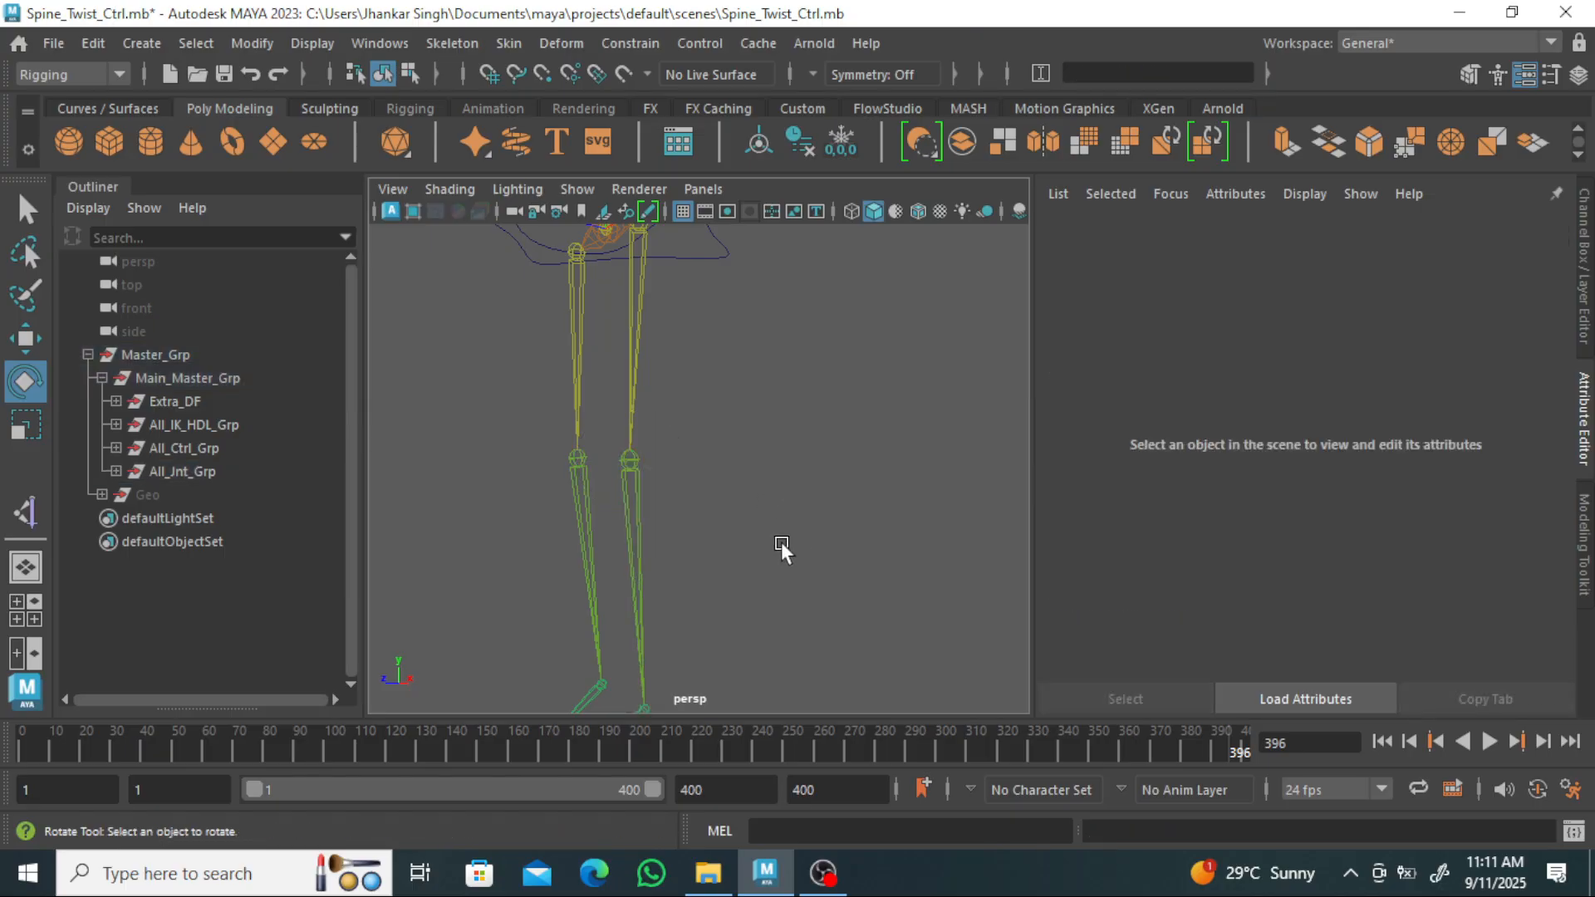
# Create an IK handle with the Rotate-Plane Solver from the right hip joint to the right ankle joint.
pyautogui.press('f')
pyautogui.click(455, 43)
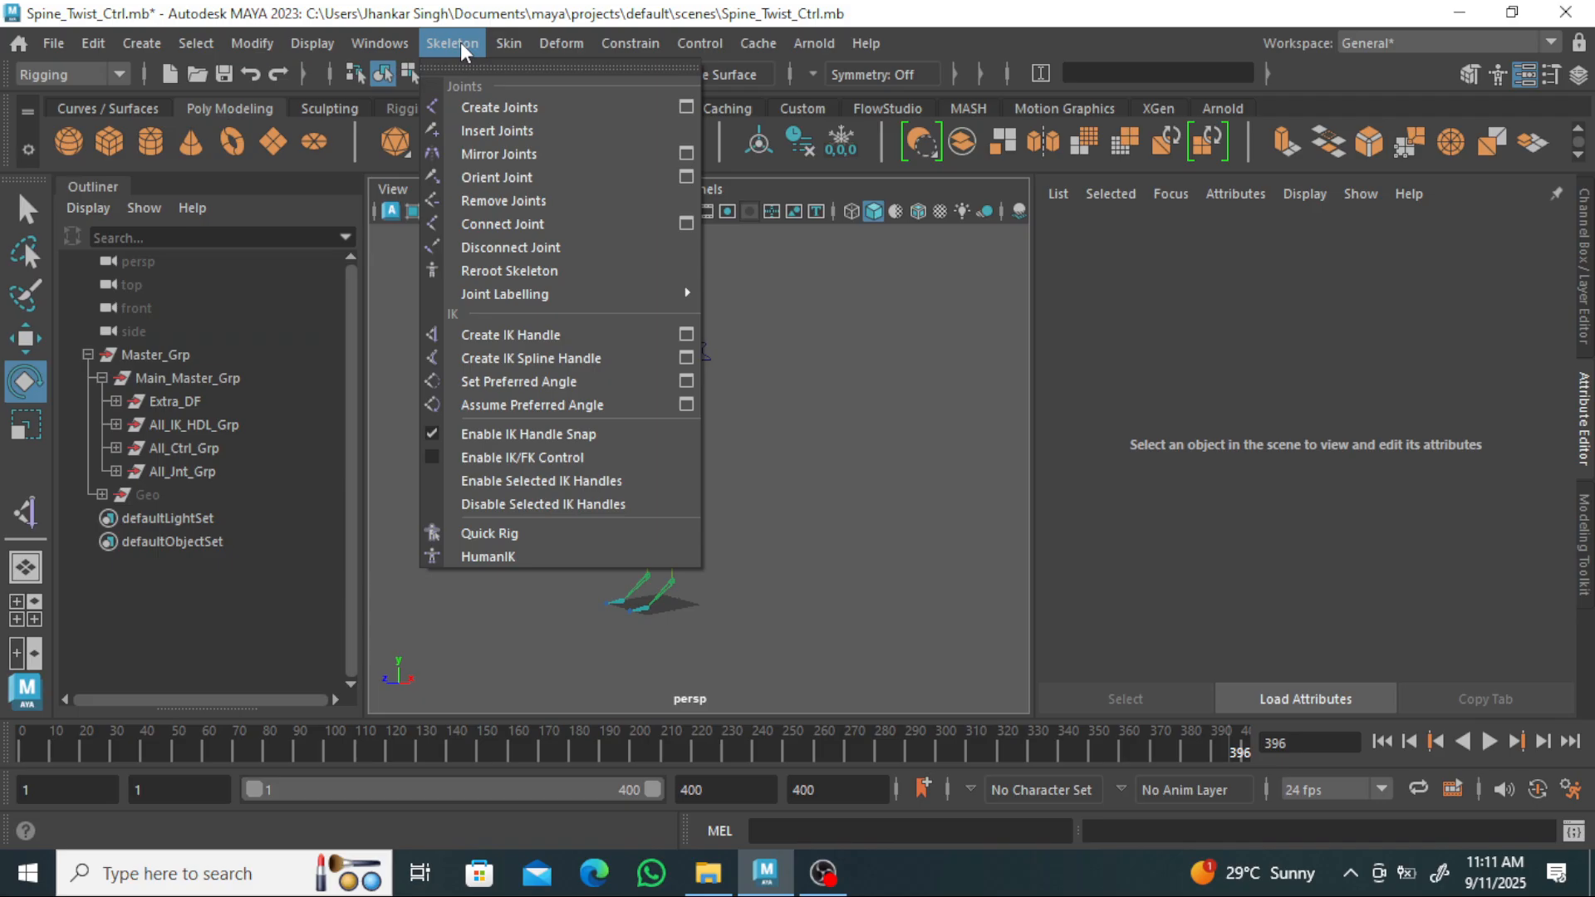
pyautogui.click(683, 336)
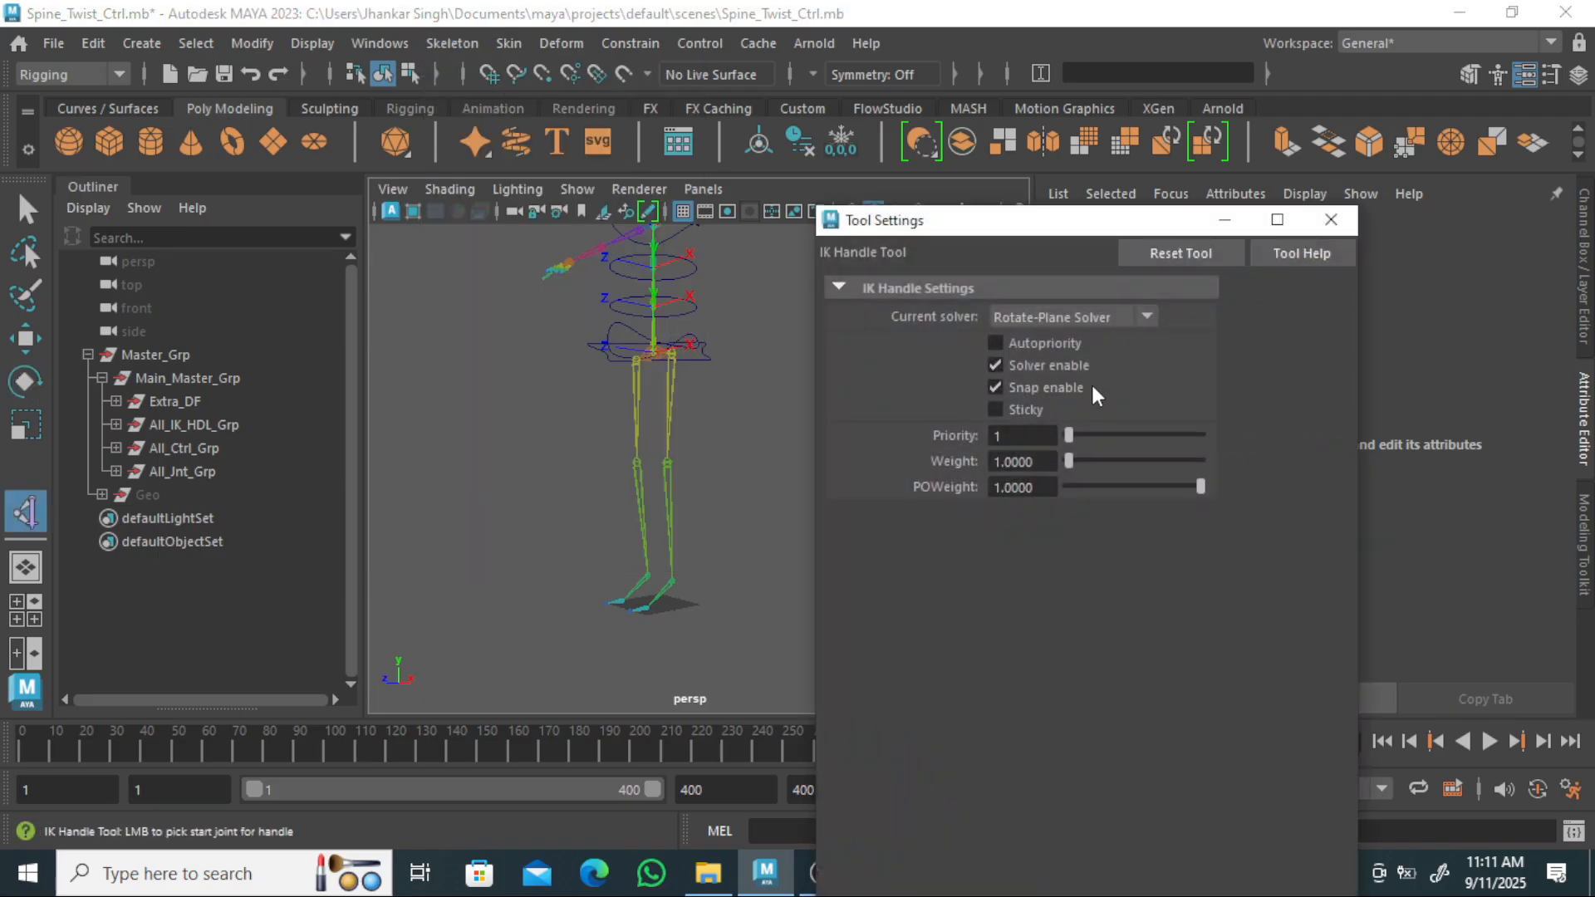
pyautogui.click(1053, 317)
pyautogui.click(1183, 315)
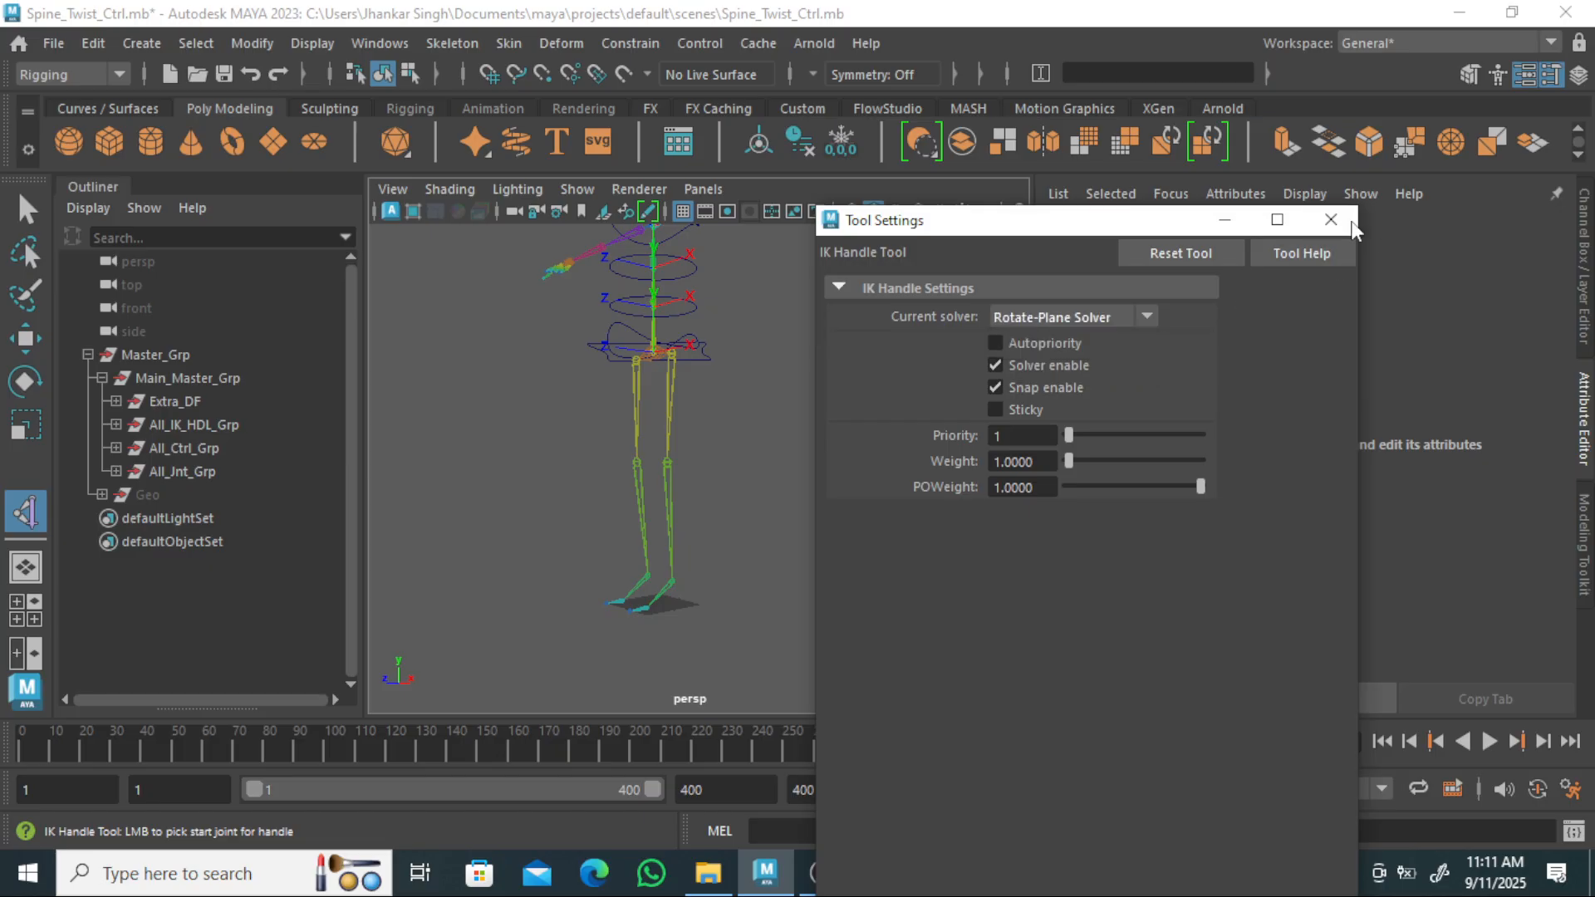
pyautogui.click(1333, 221)
pyautogui.scroll(3, 717, 380)
pyautogui.keyDown('alt'); pyautogui.moveTo(705, 352); pyautogui.dragTo(709, 378, button='middle'); pyautogui.keyUp('alt')
pyautogui.click(664, 325)
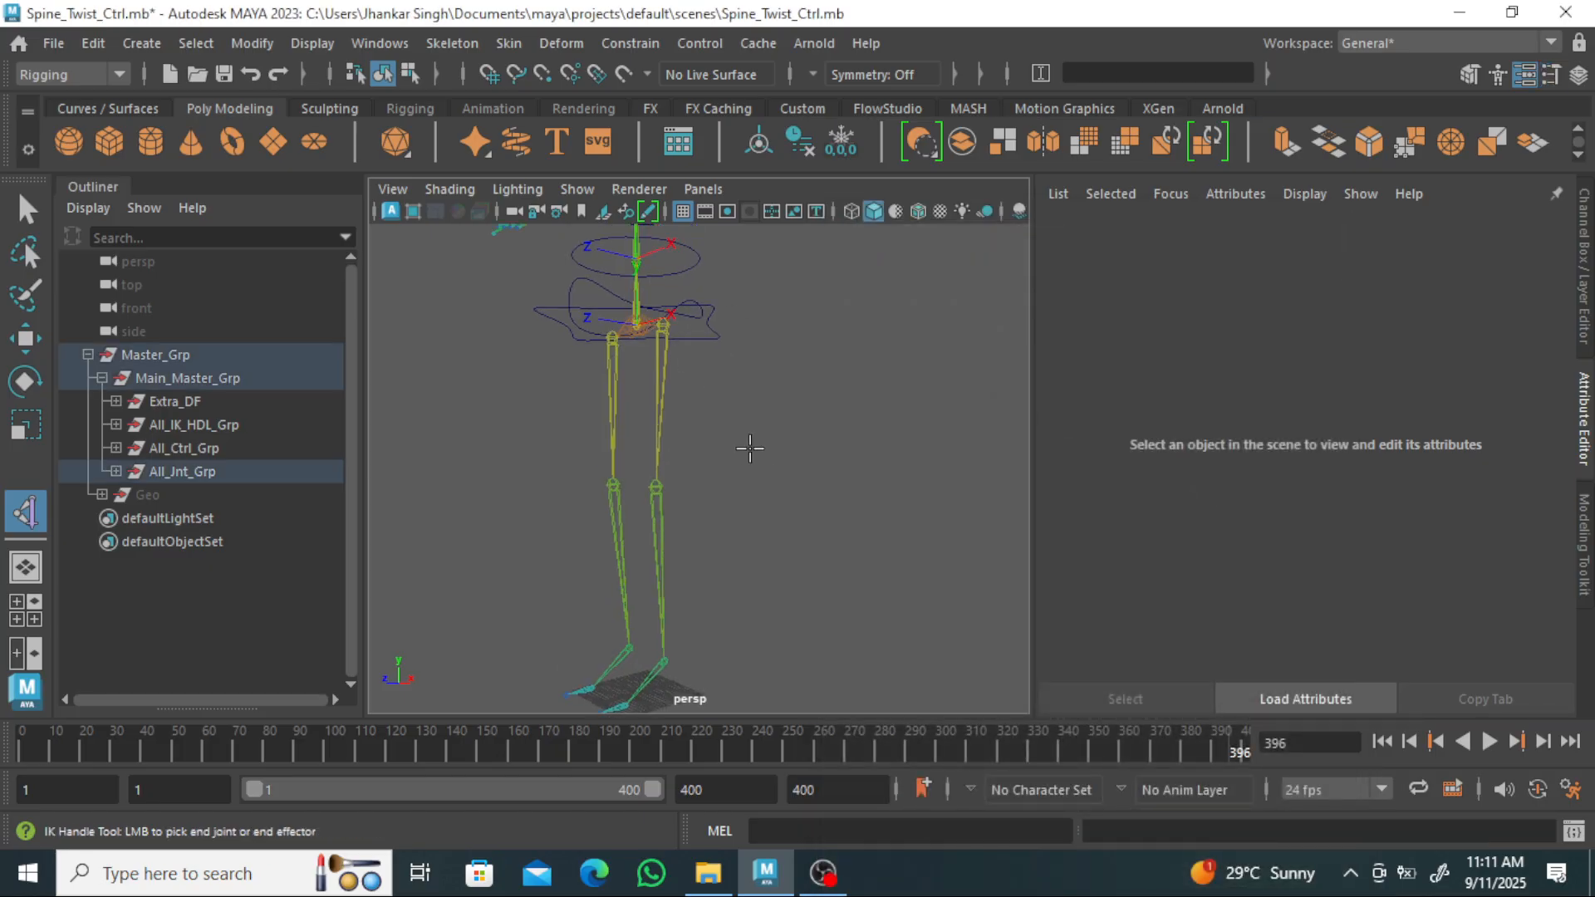
pyautogui.keyDown('alt'); pyautogui.moveTo(736, 432); pyautogui.dragTo(740, 355, button='middle'); pyautogui.keyUp('alt')
pyautogui.click(669, 589)
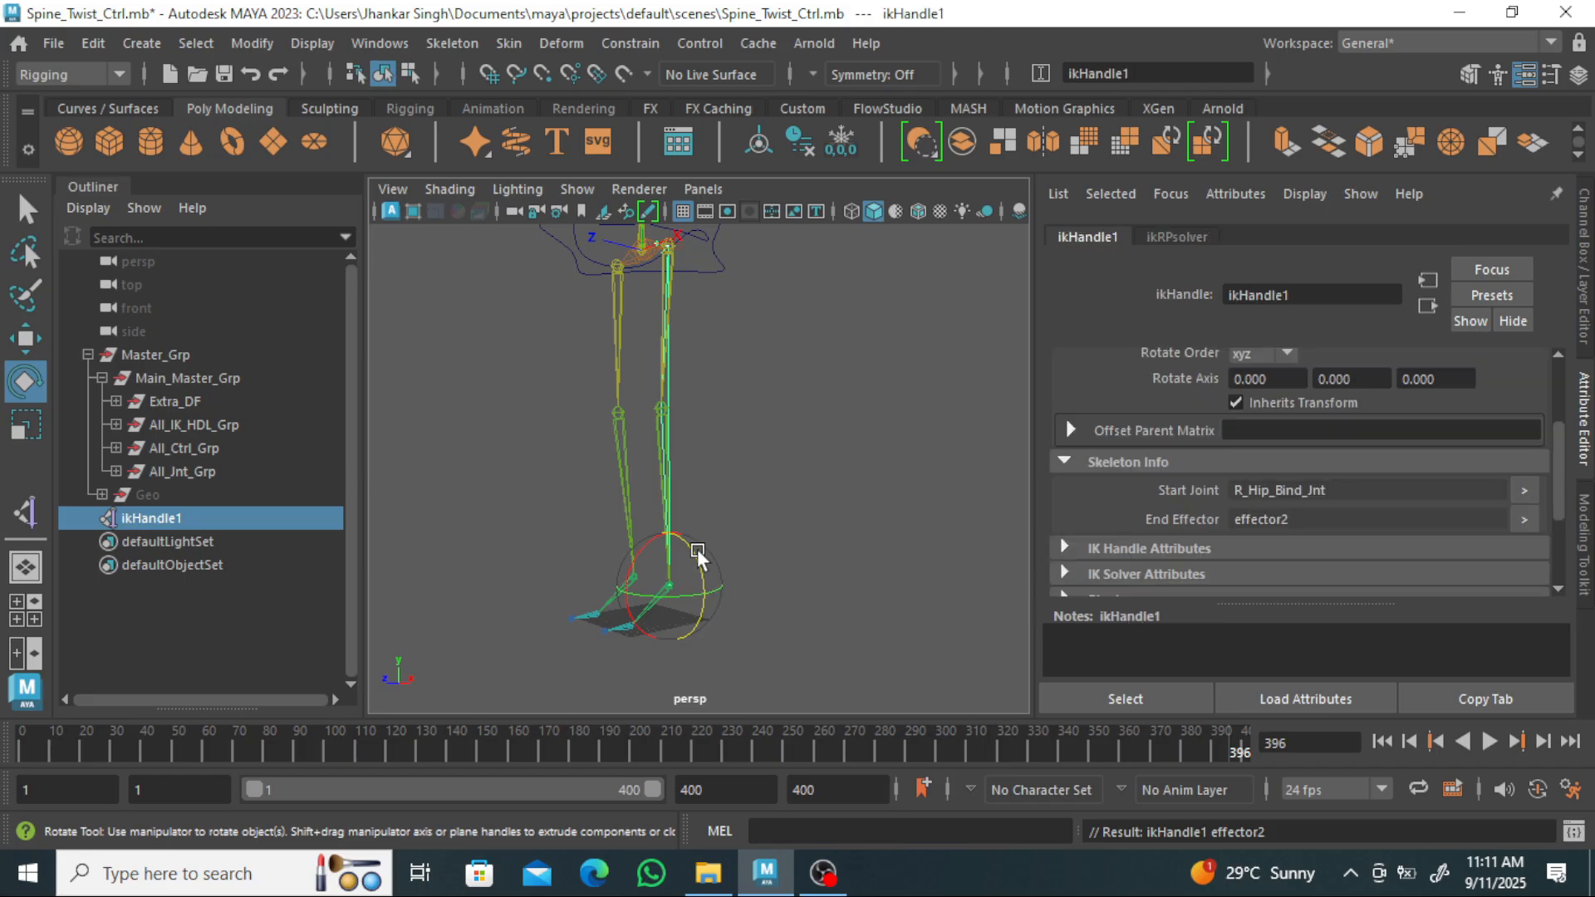
# Move ikHandle1 up to a Translate Y of about 62 and check the knee's bend direction from several angles.
pyautogui.press('w')
pyautogui.moveTo(670, 528); pyautogui.dragTo(672, 366)
pyautogui.keyDown('alt'); pyautogui.moveTo(790, 420); pyautogui.dragTo(649, 347); pyautogui.keyUp('alt')
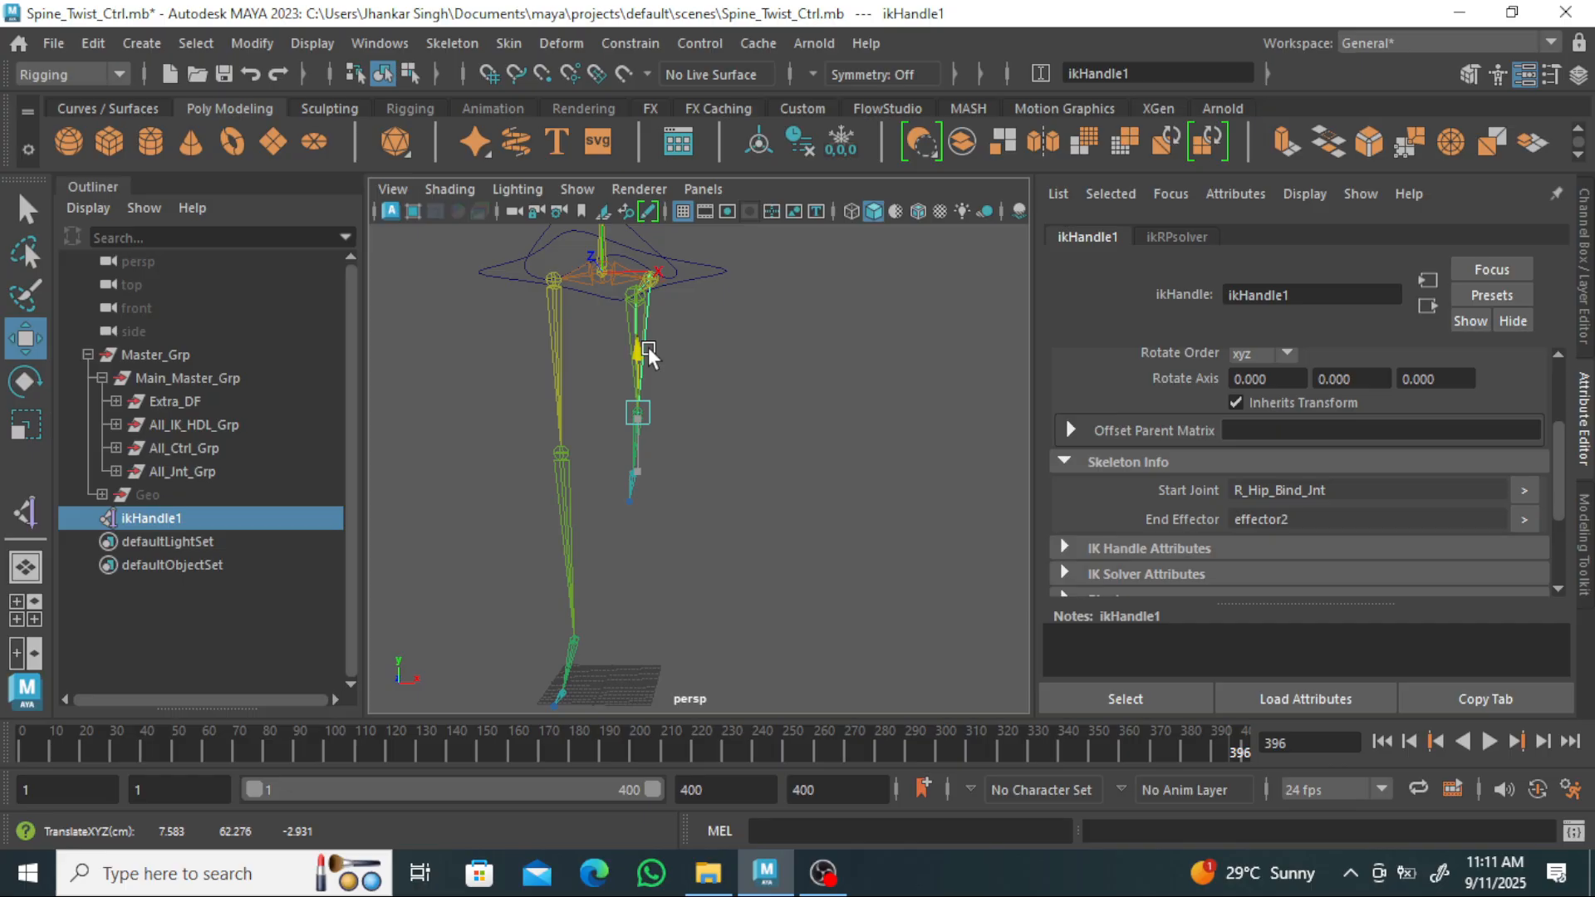
pyautogui.keyDown('alt'); pyautogui.moveTo(833, 437); pyautogui.dragTo(750, 441); pyautogui.keyUp('alt')
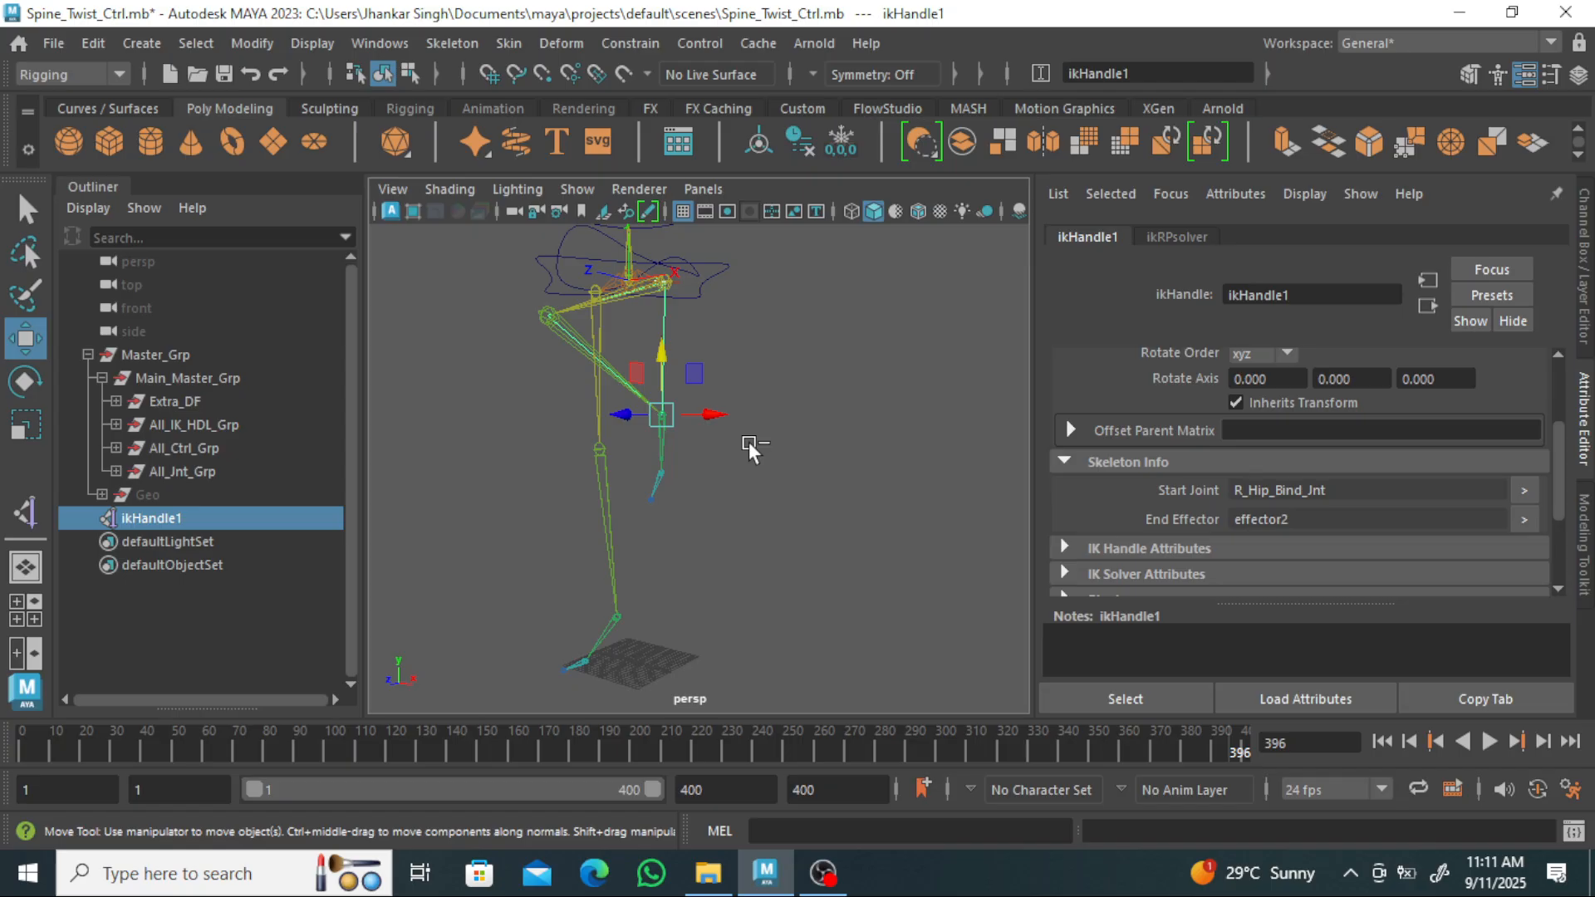
# Undo the IK handle's move and its creation on the right leg.
pyautogui.hotkey('ctrl', 'z')
pyautogui.hotkey('ctrl', 'z')
pyautogui.hotkey('ctrl', 'z')
pyautogui.hotkey('ctrl', 'z')
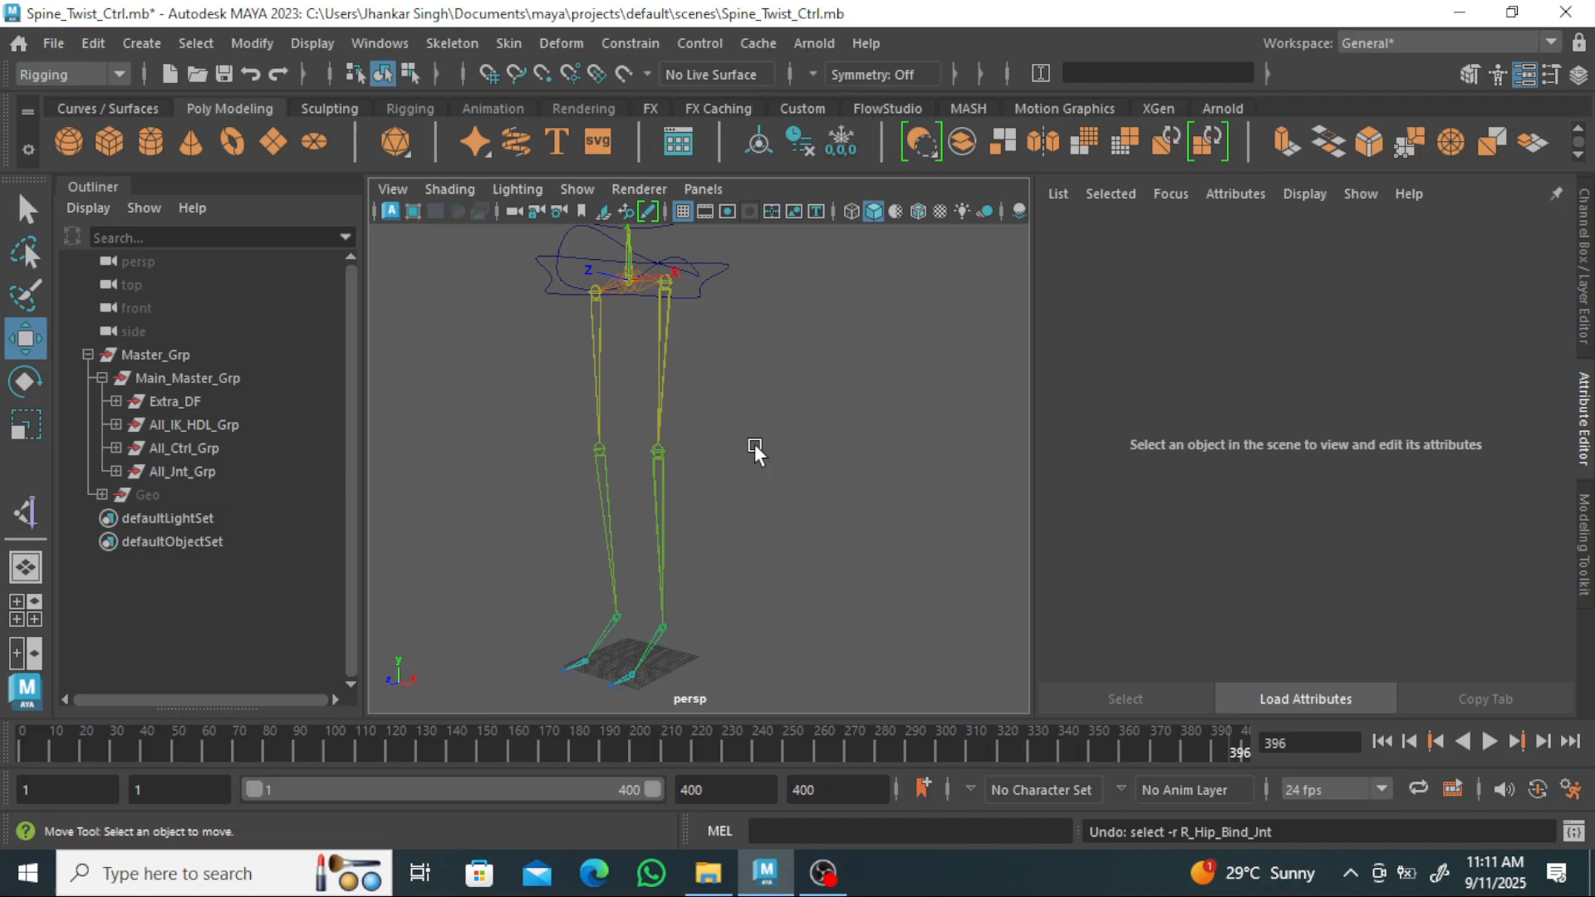
# Try to place a joint beside the right foot in the front view with the Joint tool, and undo it.
pyautogui.press('f')
pyautogui.keyDown('alt'); pyautogui.moveTo(756, 446); pyautogui.dragTo(814, 509); pyautogui.keyUp('alt')
pyautogui.press('space')
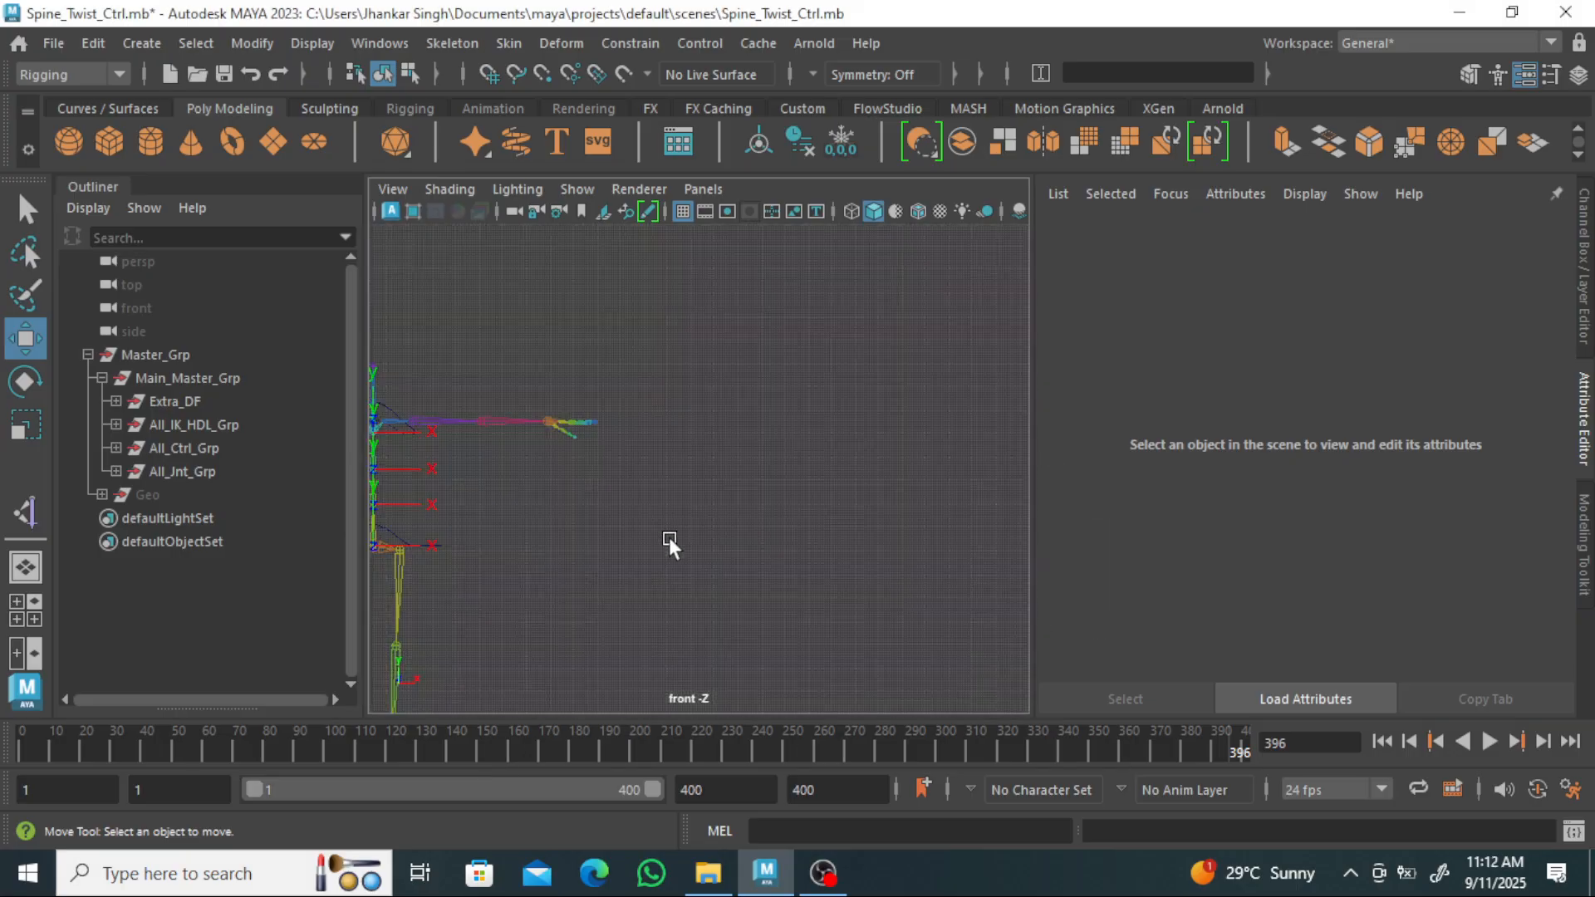
pyautogui.keyDown('alt'); pyautogui.moveTo(709, 495); pyautogui.dragTo(791, 510, button='right'); pyautogui.keyUp('alt')
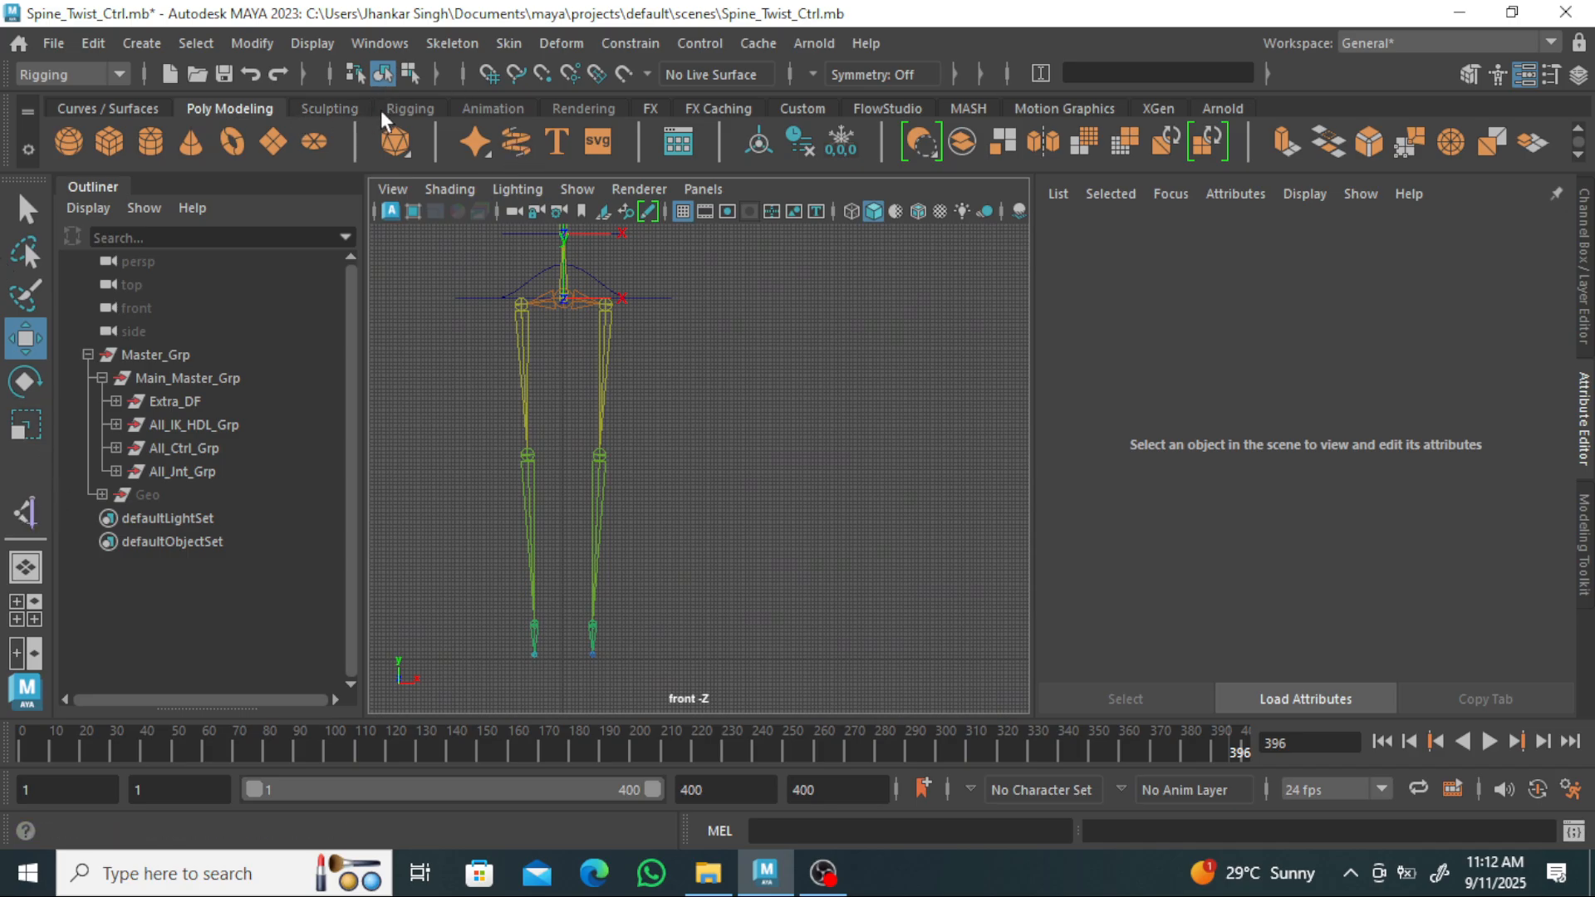
pyautogui.click(409, 108)
pyautogui.click(102, 137)
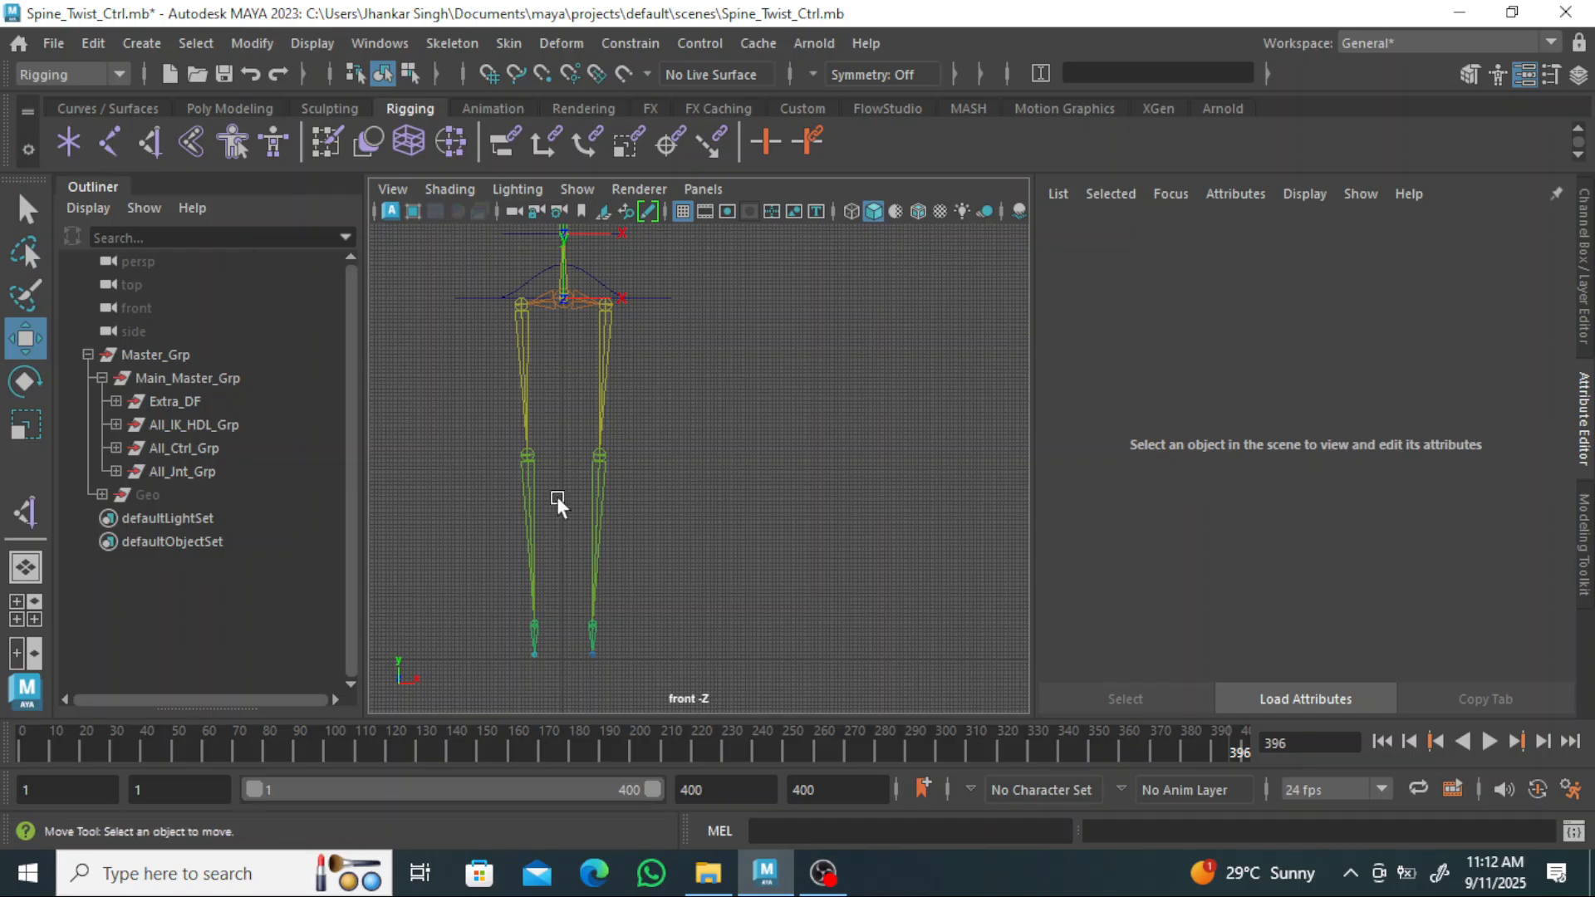
pyautogui.scroll(2, 772, 628)
pyautogui.scroll(-1, 772, 627)
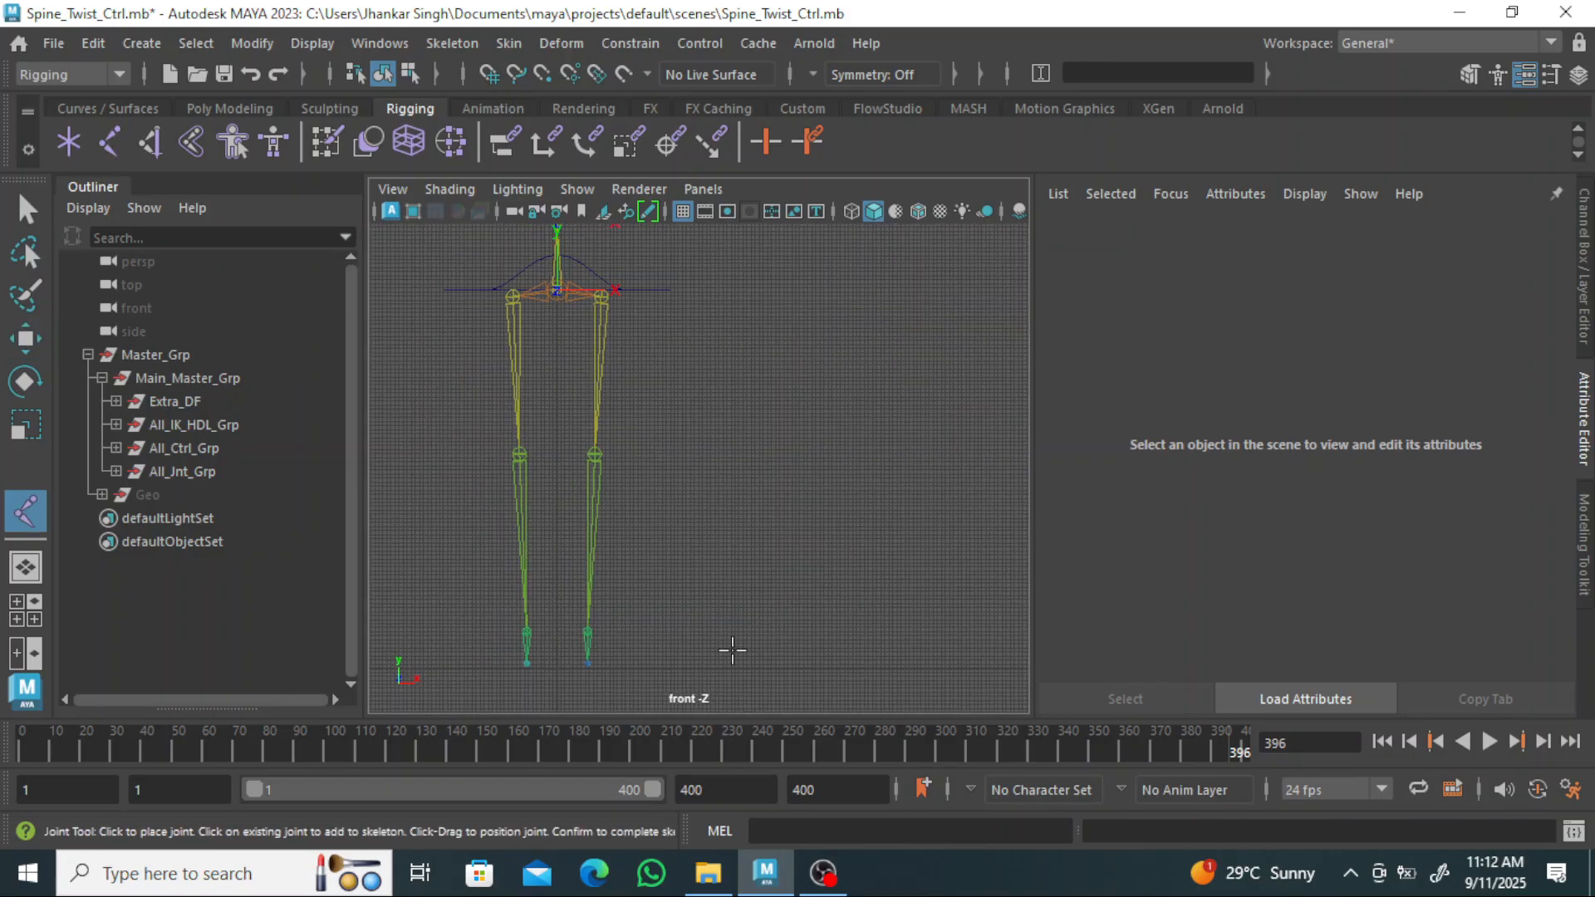
pyautogui.click(735, 632)
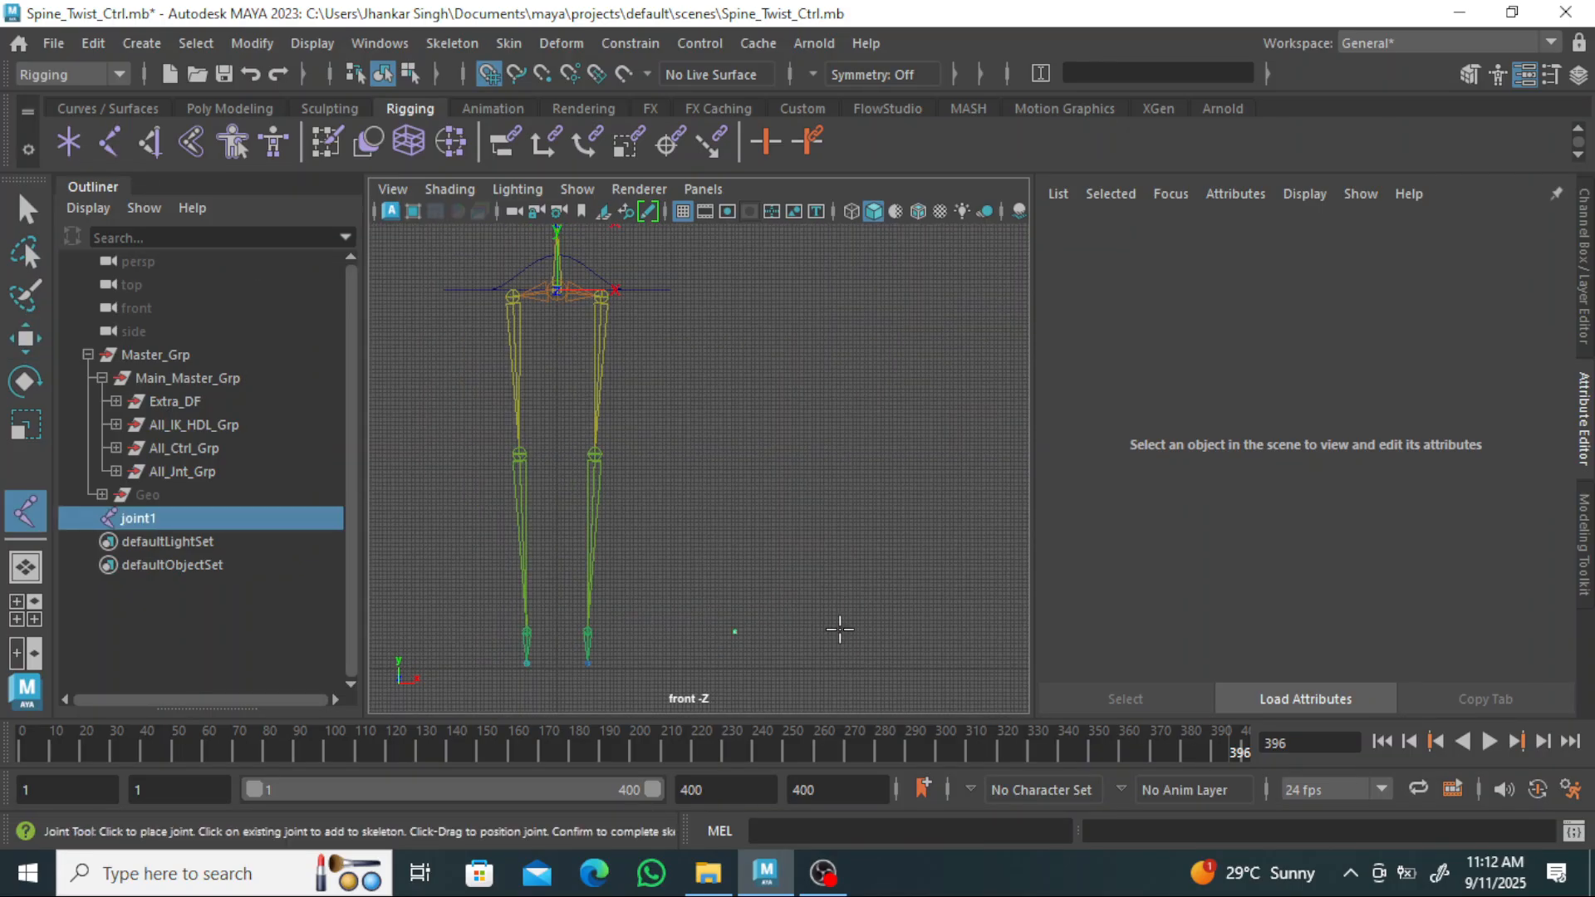
pyautogui.press('Return')
pyautogui.hotkey('ctrl', 'z')
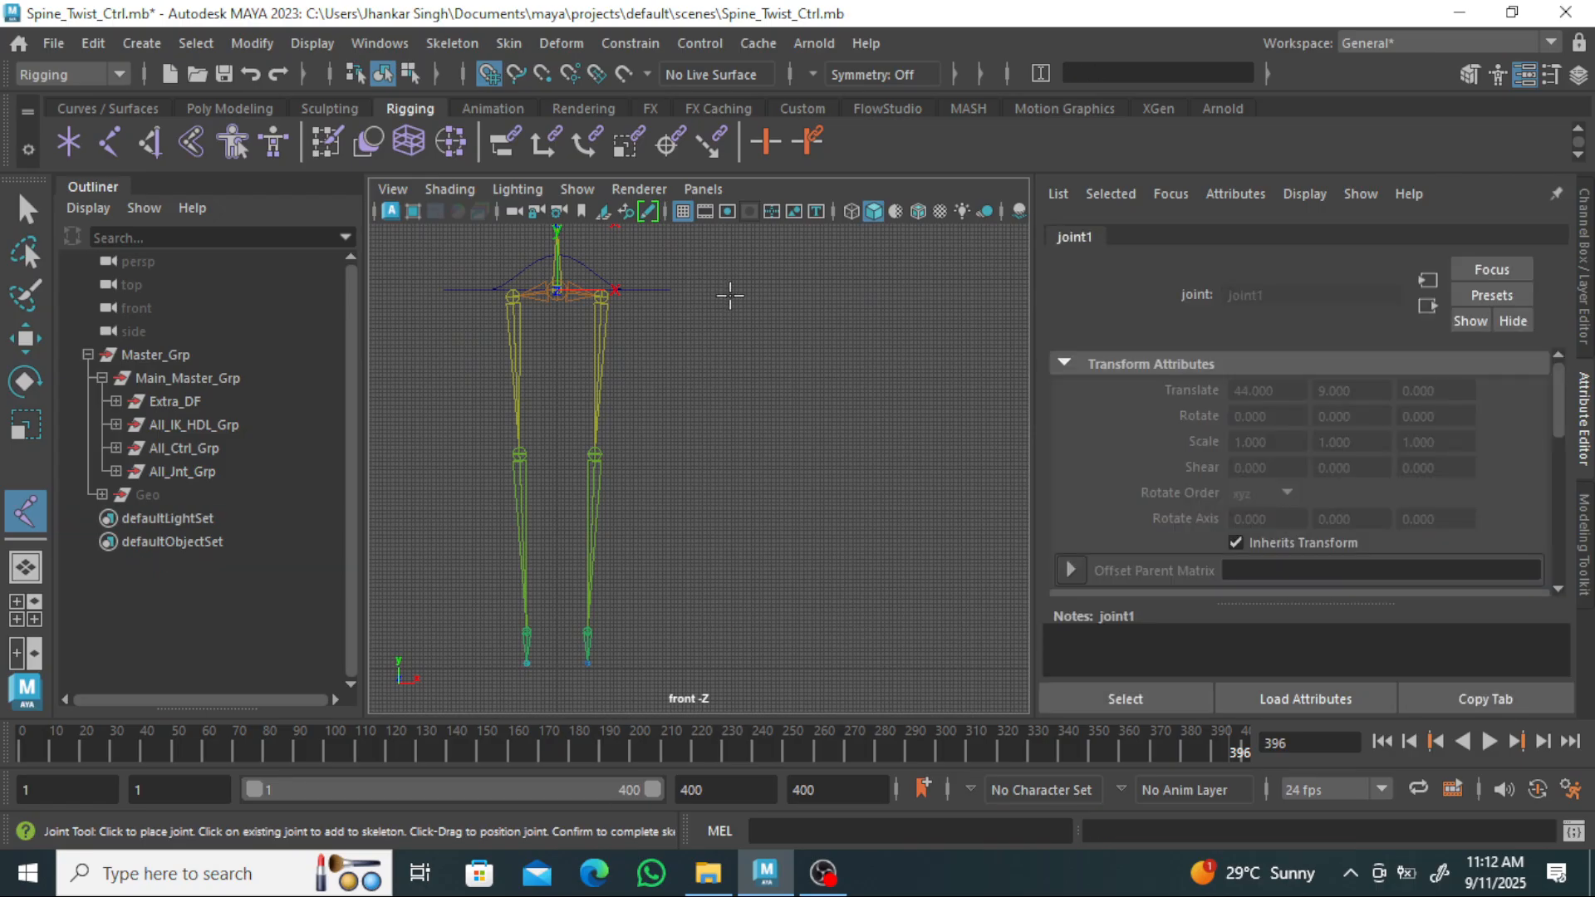
# Try to draw joints beside the right leg at hip and knee height, and undo them.
pyautogui.click(734, 298)
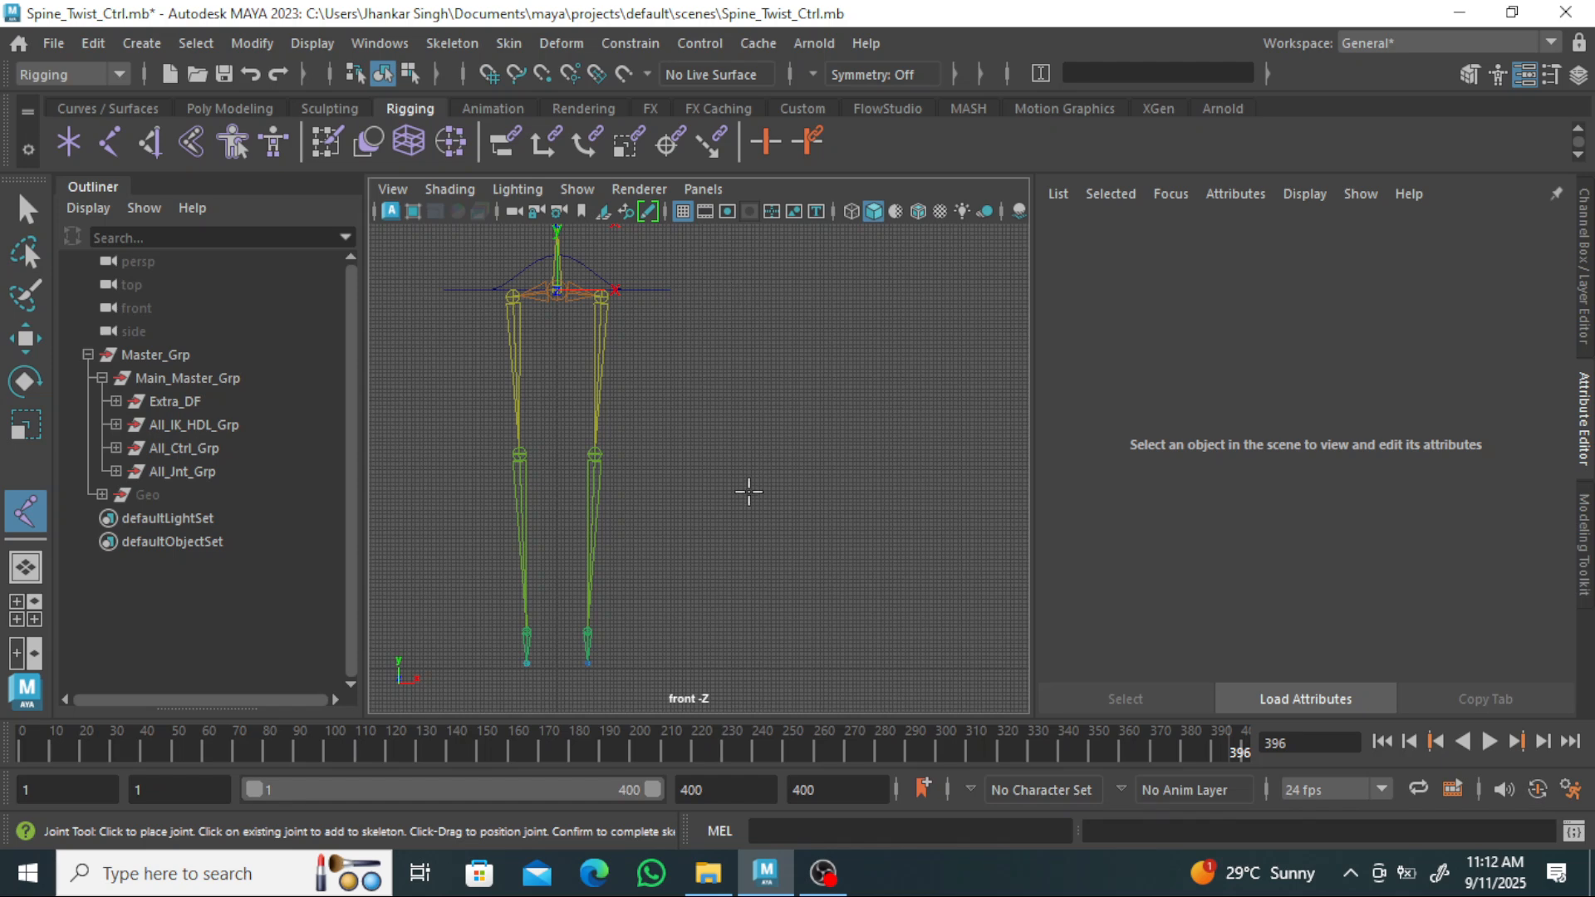
pyautogui.click(737, 455)
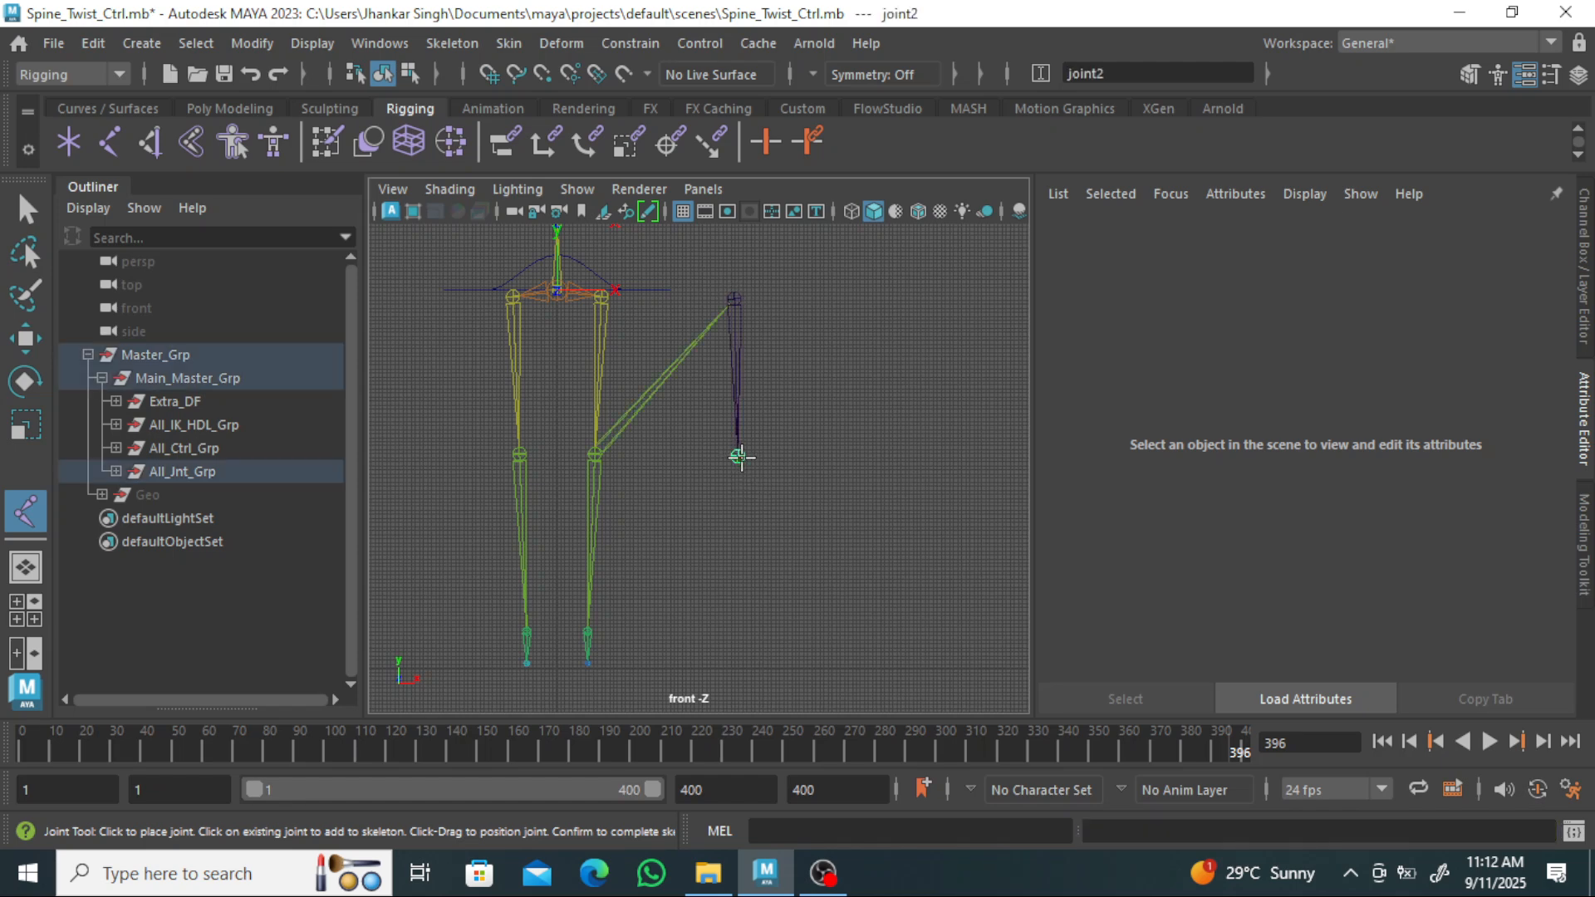
pyautogui.hotkey('ctrl', 'z')
pyautogui.hotkey('ctrl', 'z')
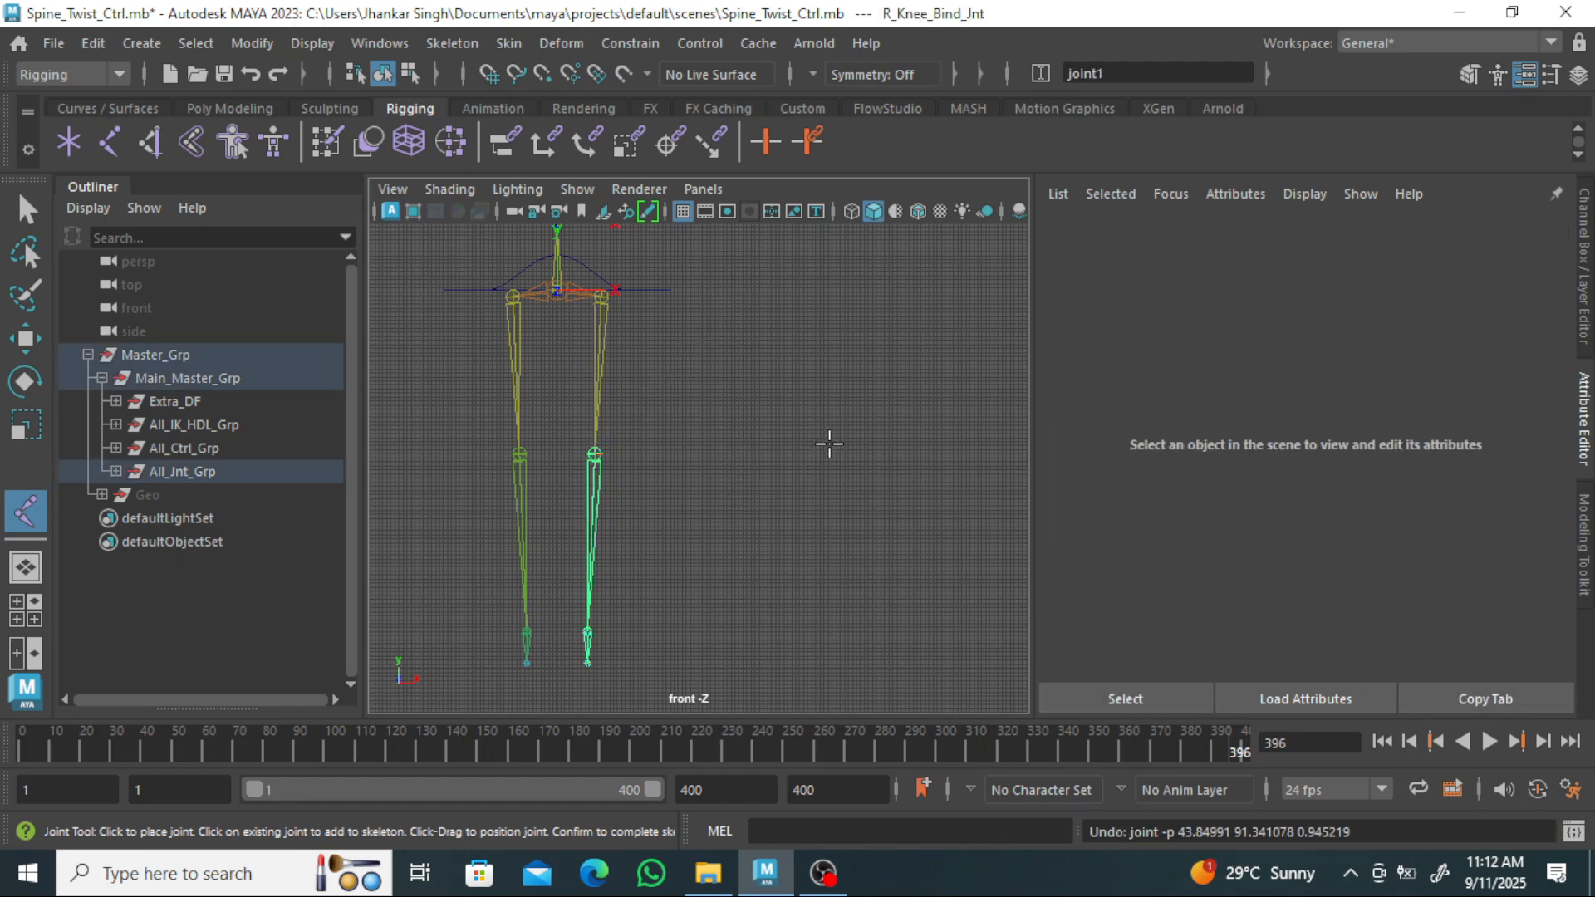
# Undo the earlier preferred angle and rotation changes on the right knee joint, and clear the selection.
pyautogui.hotkey('ctrl', 'z')
pyautogui.hotkey('ctrl', 'z')
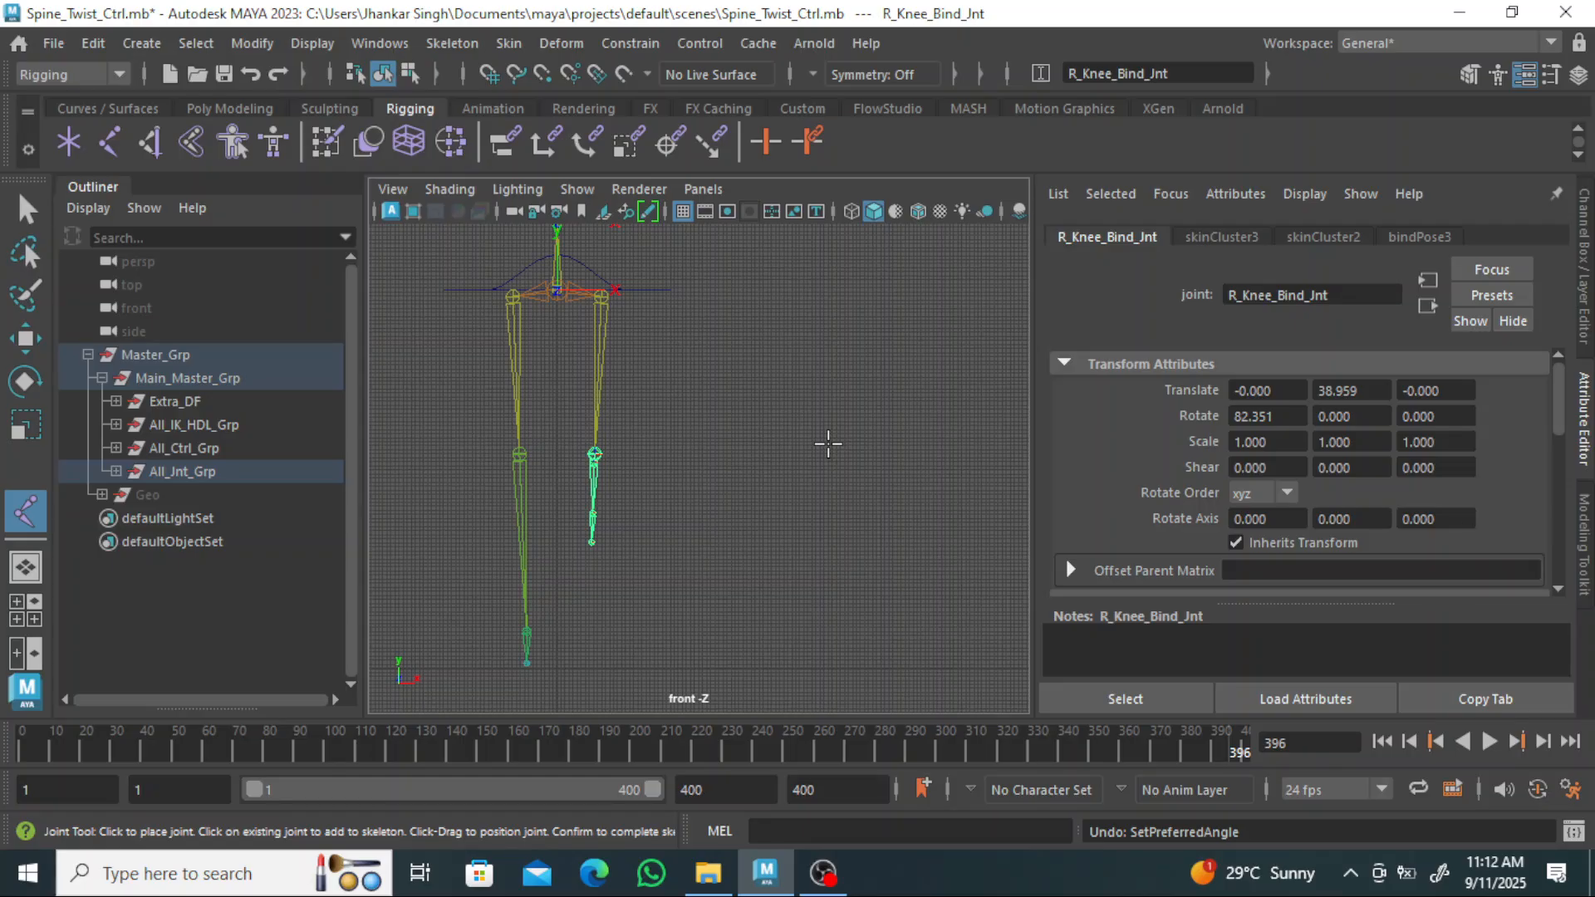
pyautogui.hotkey('ctrl', 'z')
pyautogui.hotkey('ctrl', 'z')
pyautogui.hotkey('ctrl', 'z')
pyautogui.hotkey('ctrl', 'z')
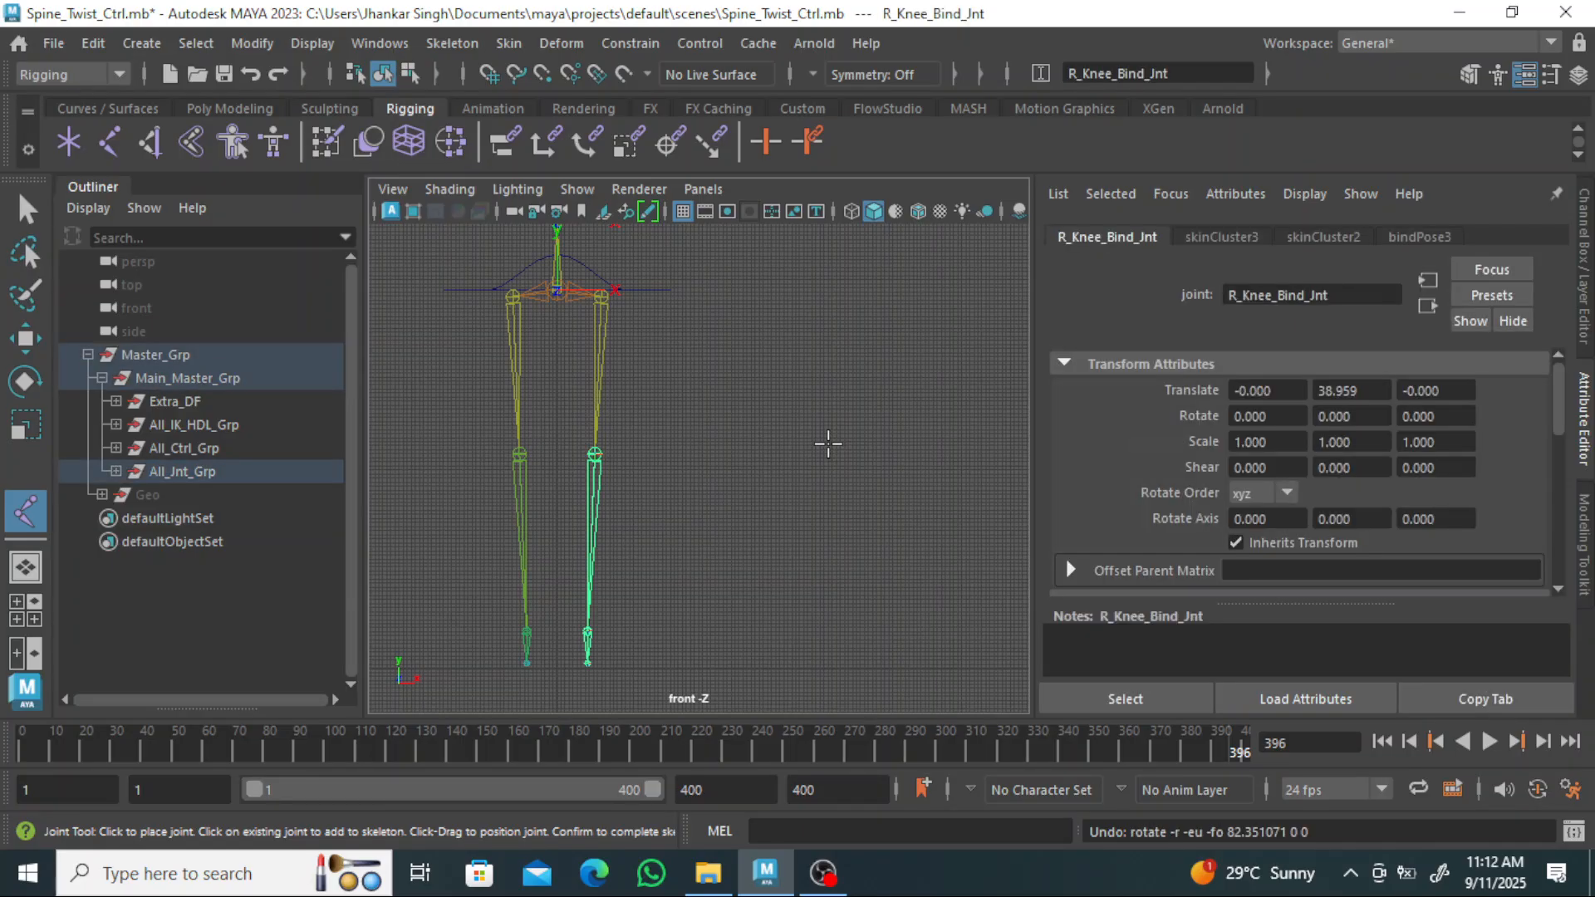
pyautogui.press('q')
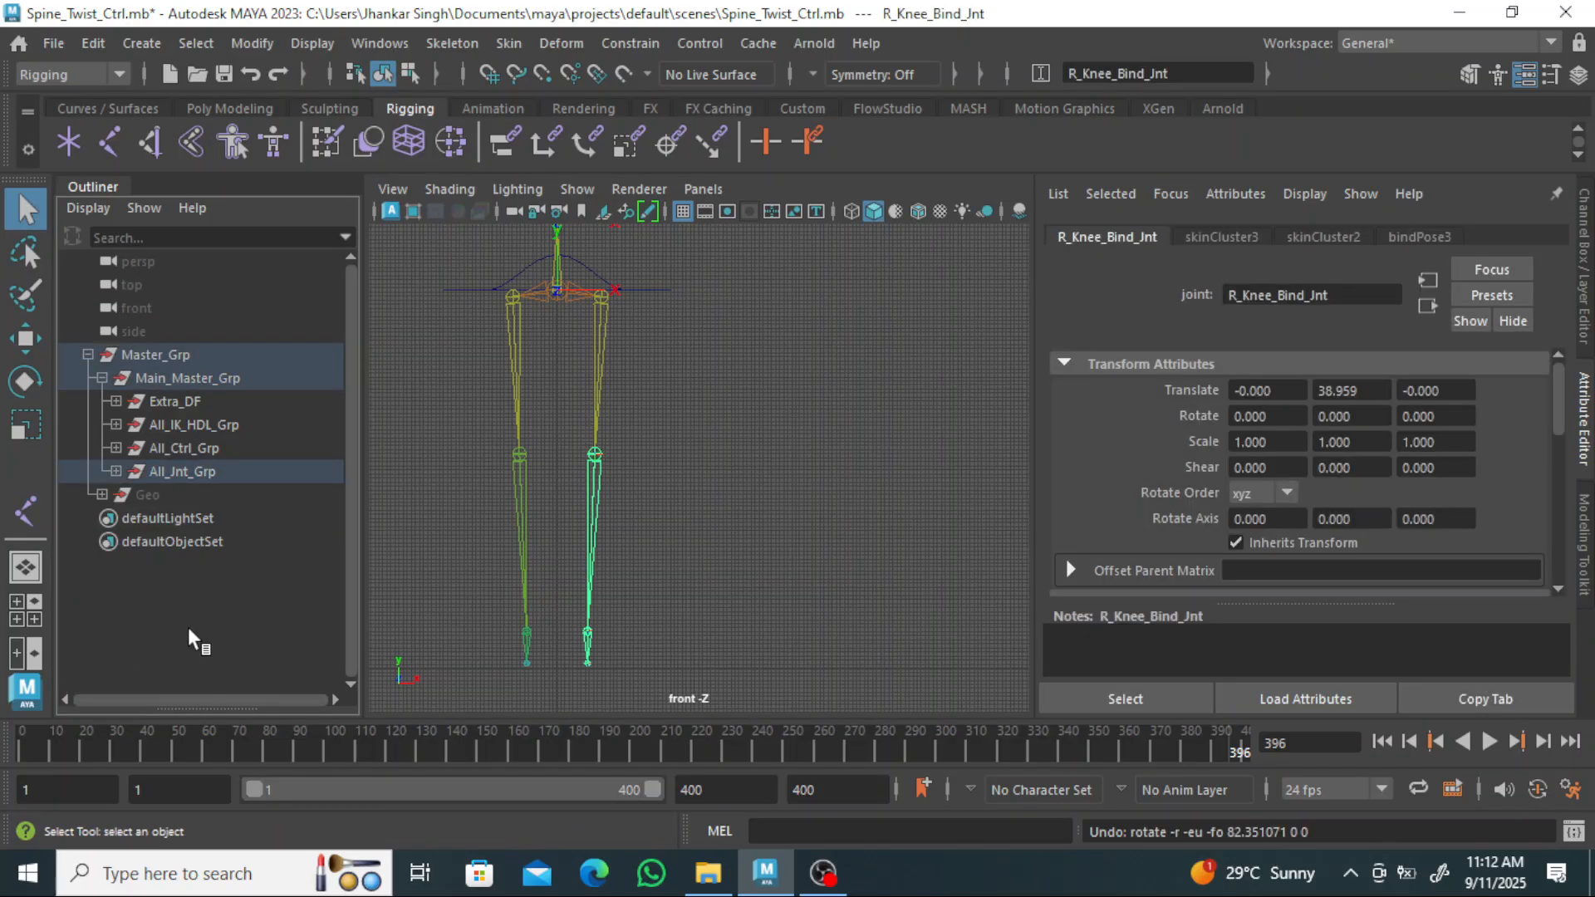
pyautogui.press('Up')
pyautogui.press('Up')
pyautogui.press('w')
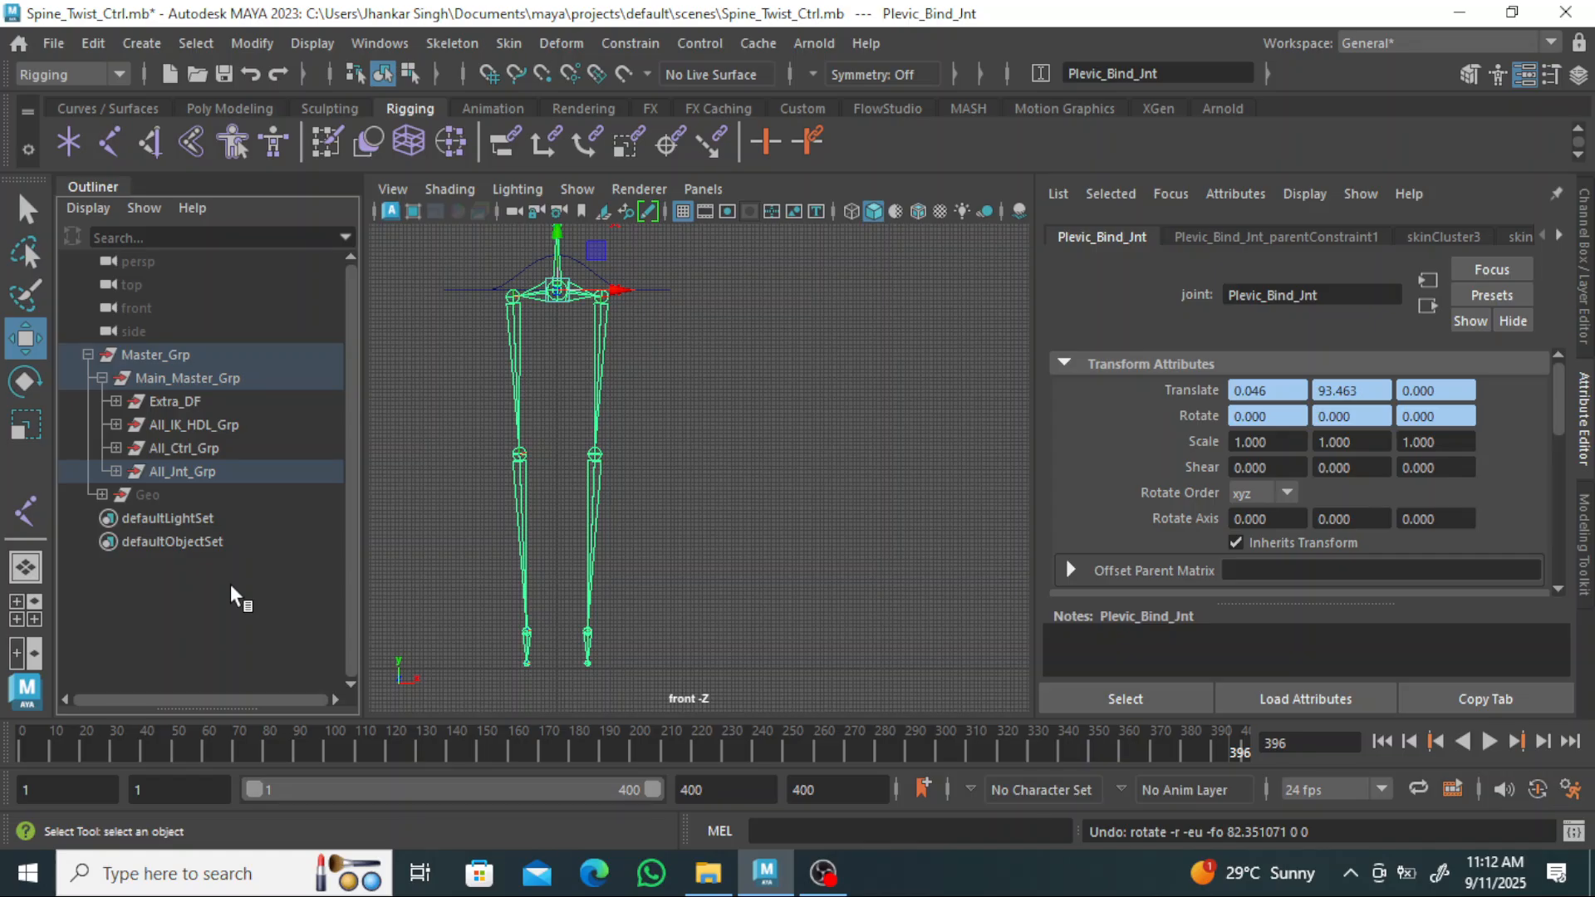
pyautogui.hotkey('ctrl', 'z')
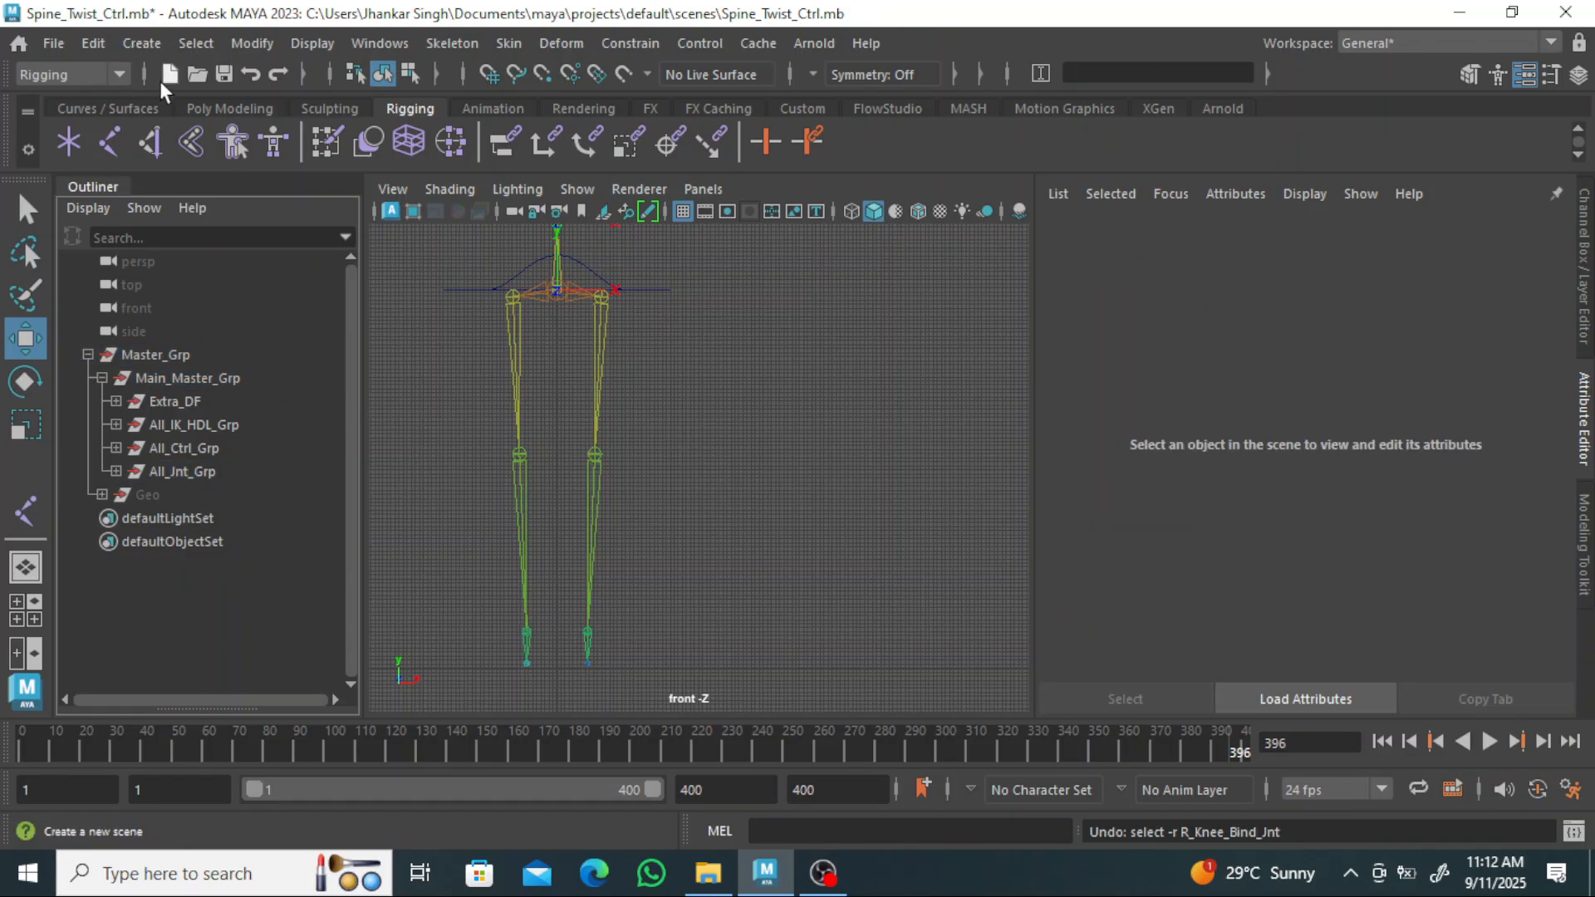
# Turn off AutoSave in the Files/Projects preferences and close the preferences.
pyautogui.click(108, 152)
pyautogui.press('q')
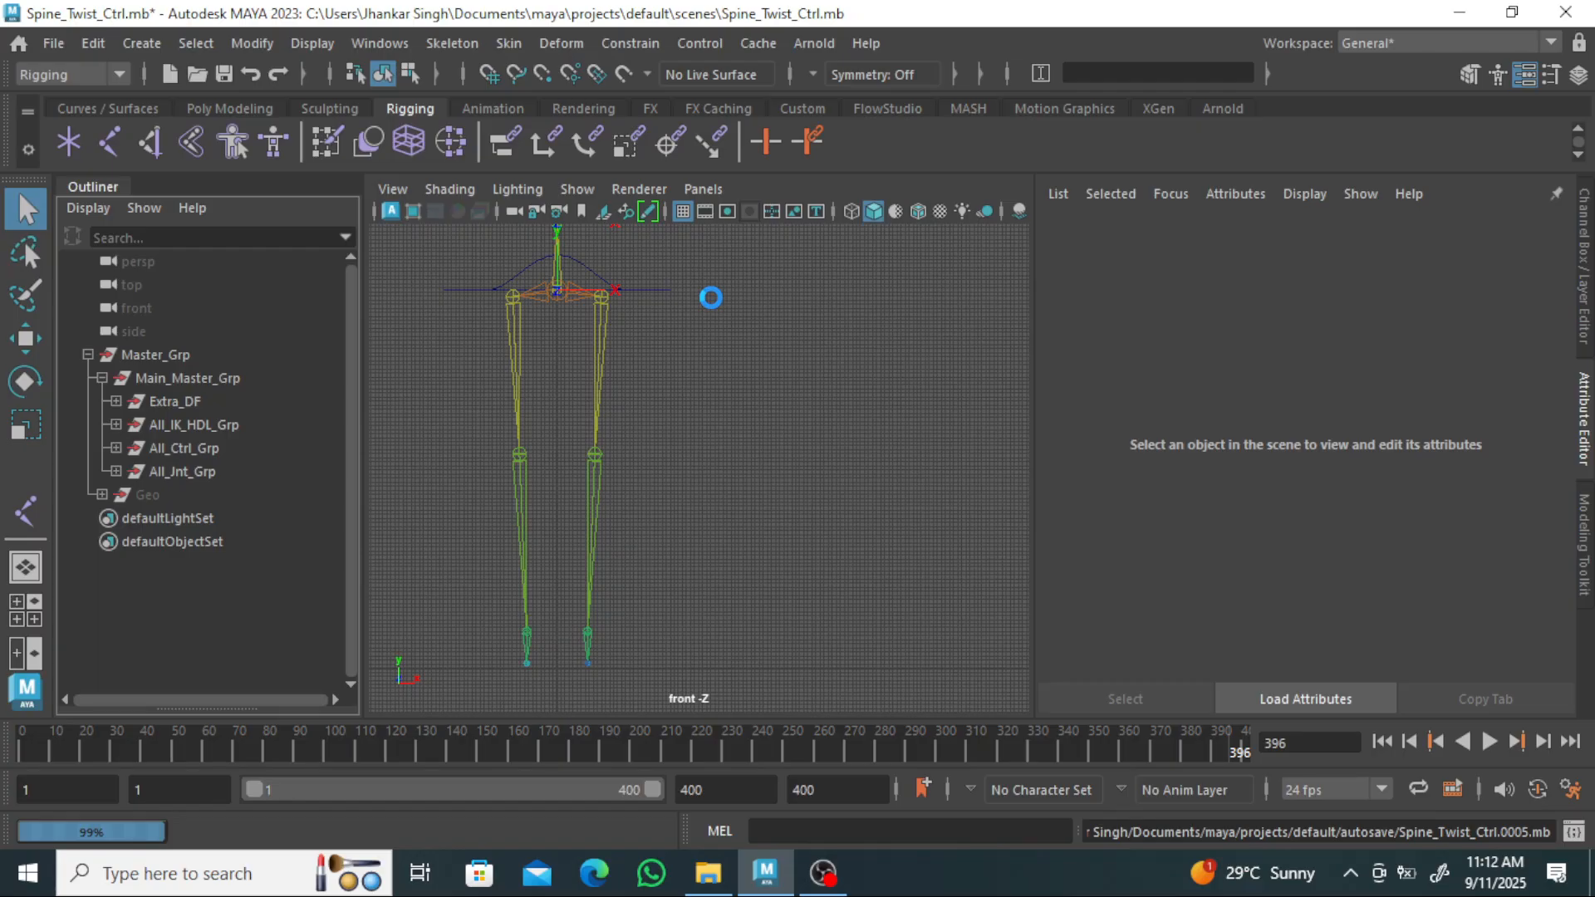
pyautogui.click(380, 43)
pyautogui.moveTo(518, 181)
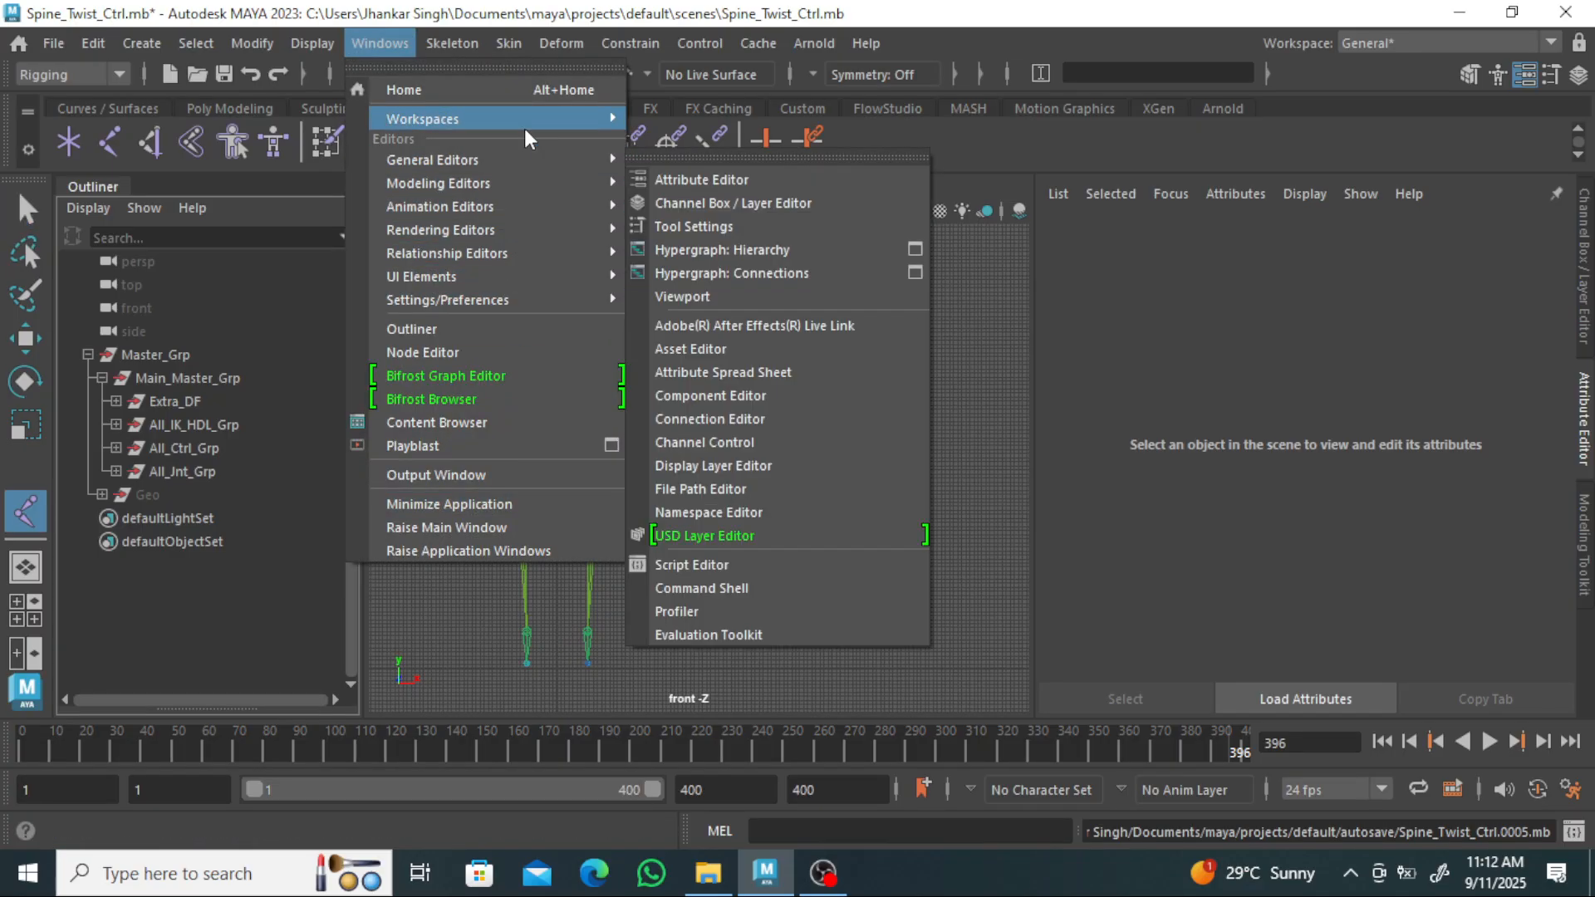
pyautogui.moveTo(536, 297)
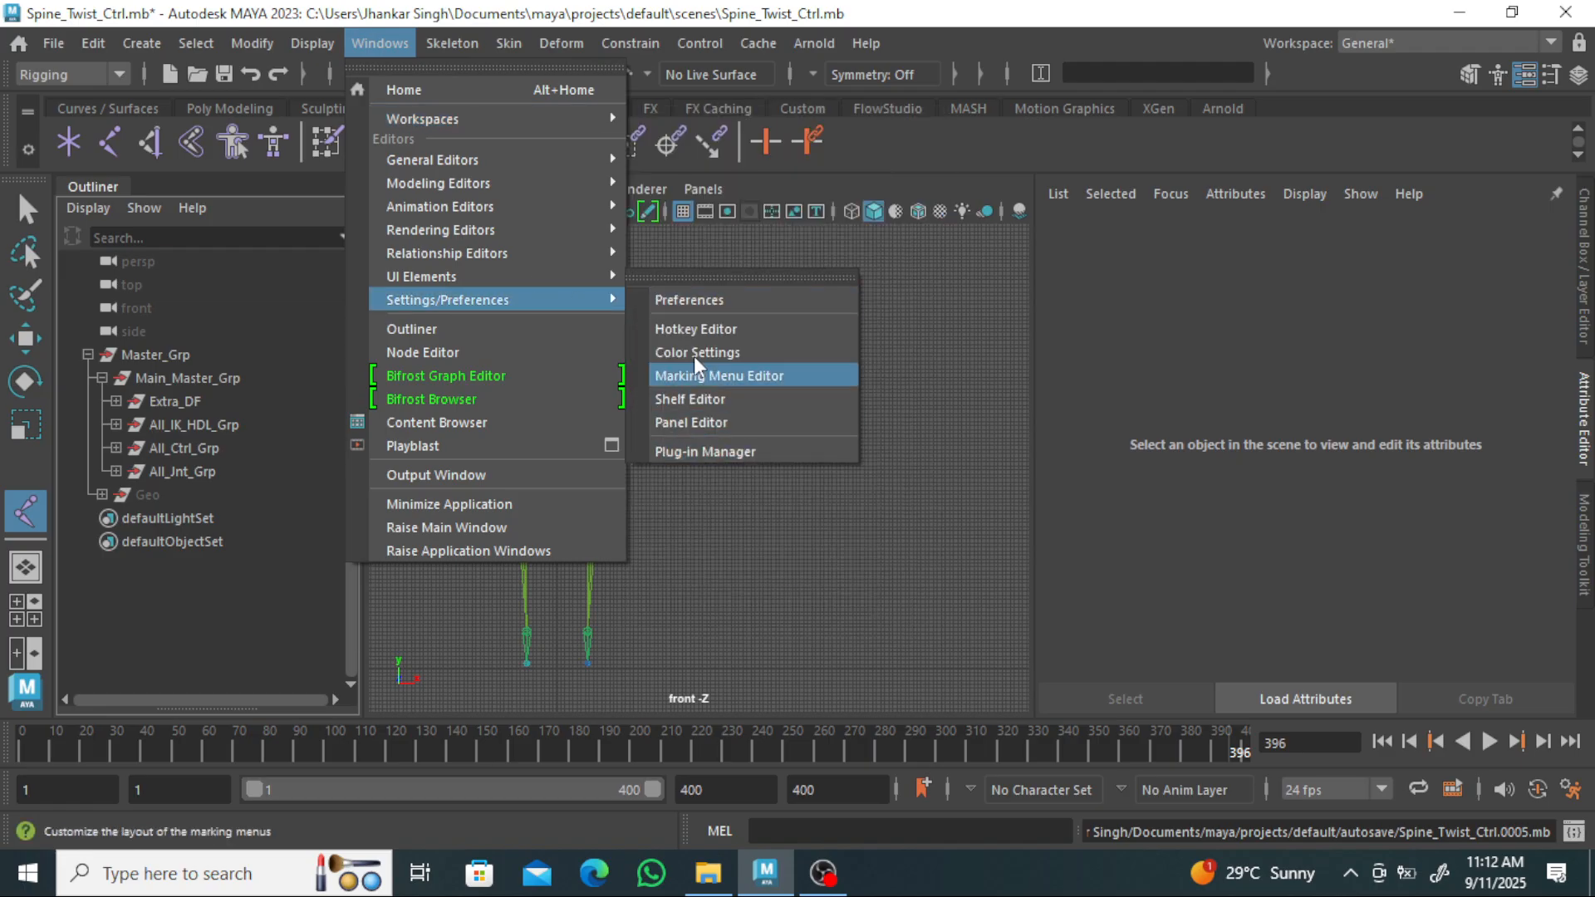
pyautogui.click(693, 301)
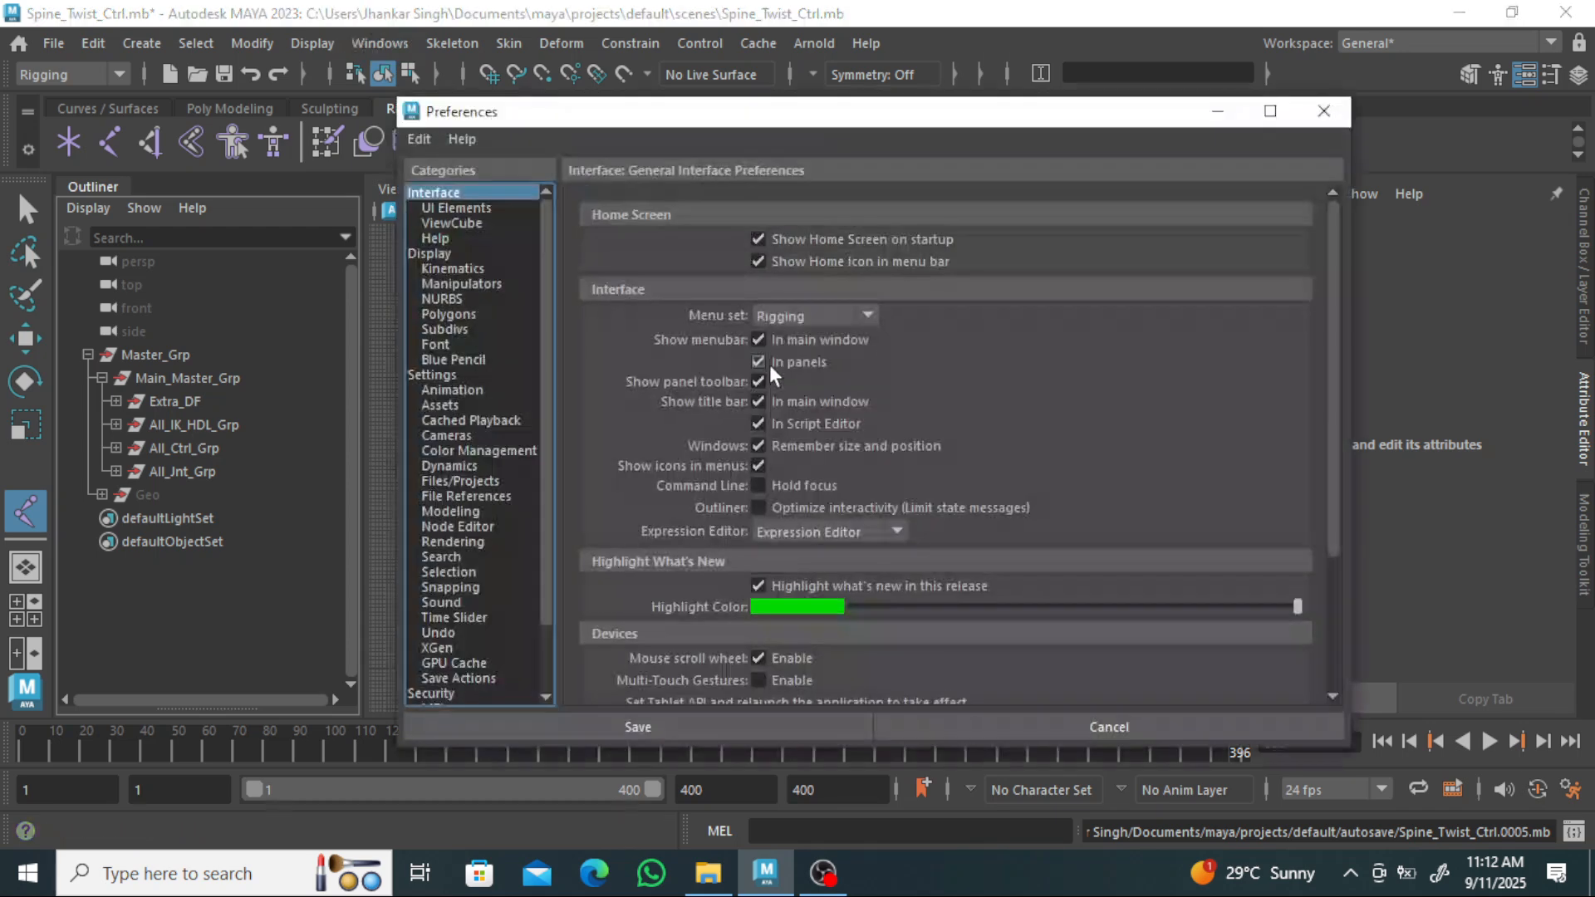
pyautogui.click(452, 479)
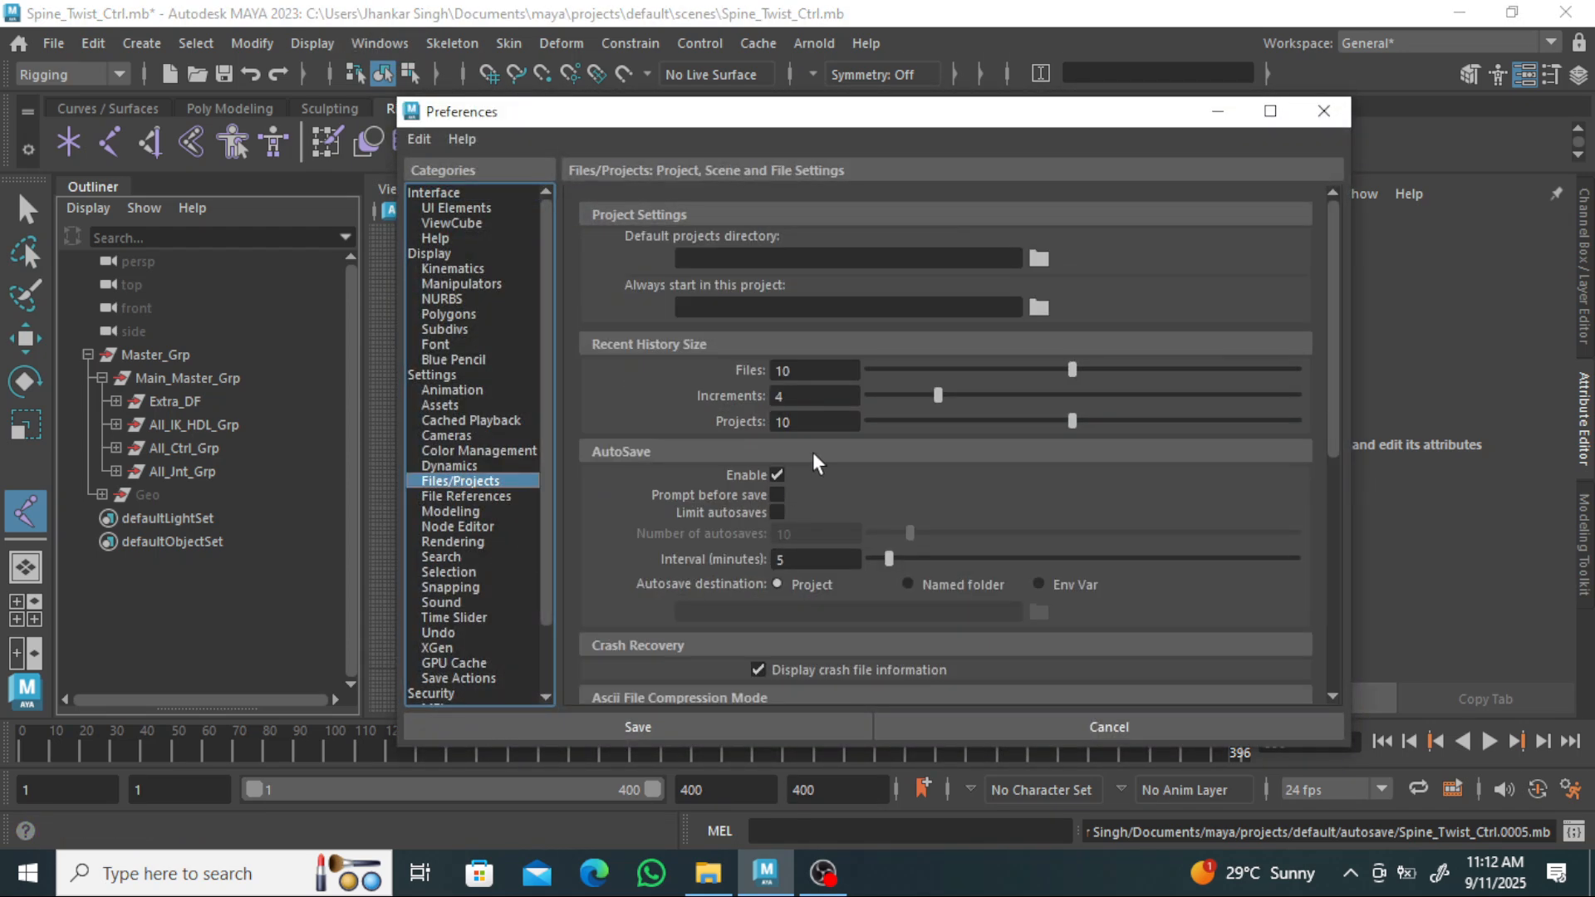
pyautogui.click(777, 476)
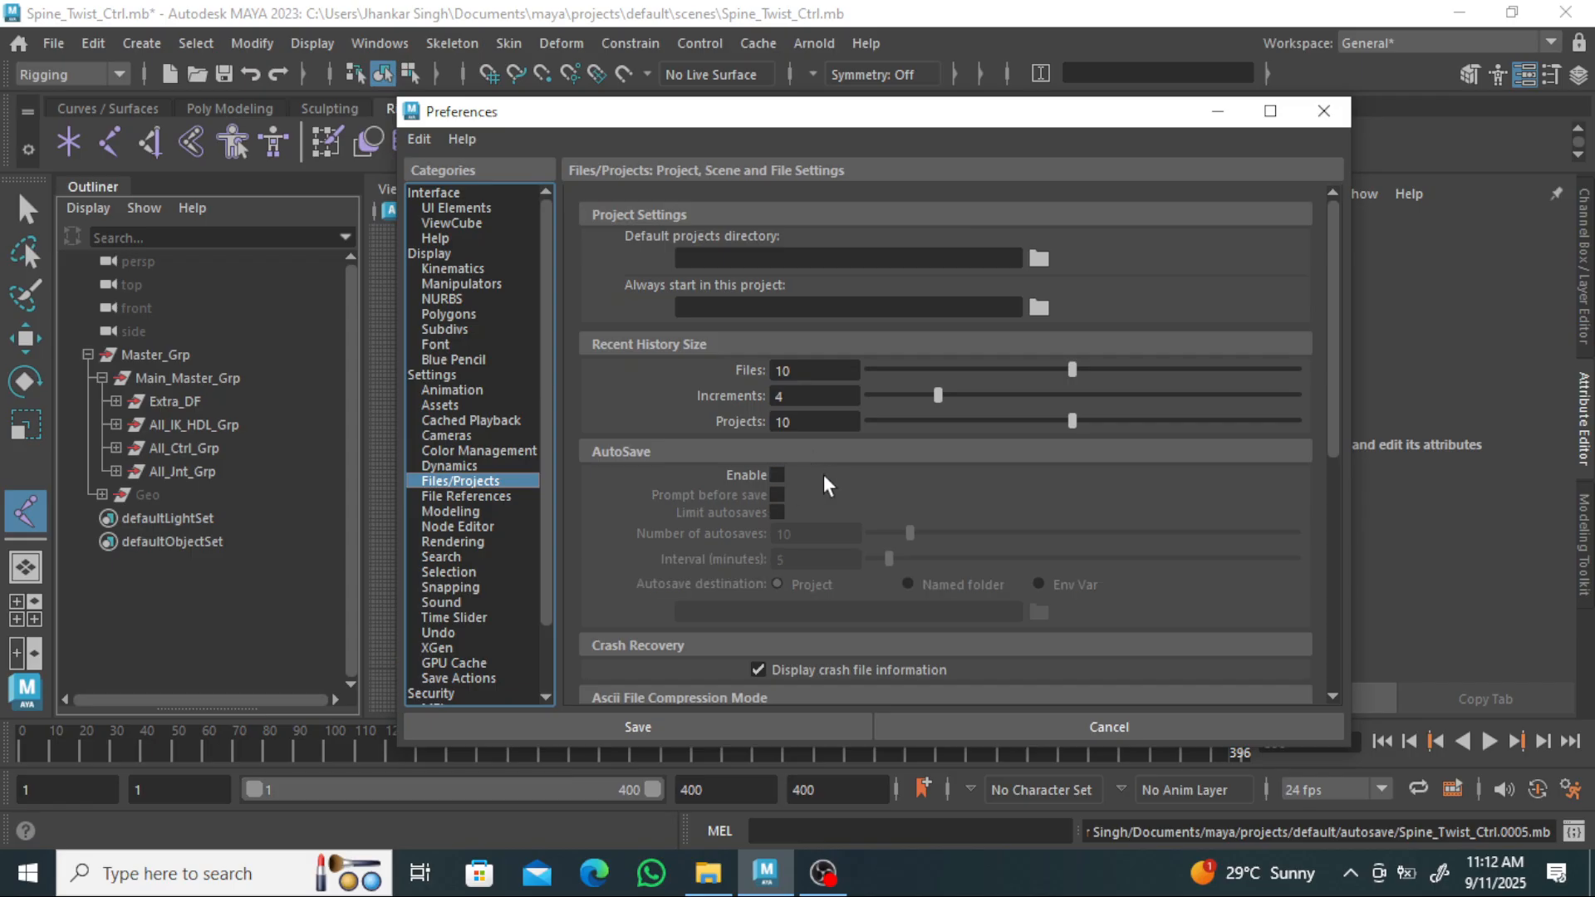
pyautogui.click(1336, 118)
# Draw a nearly straight three-joint chain beside the right leg in the front view, starting at about X 46, Y 94.
pyautogui.click(109, 142)
pyautogui.scroll(2, 747, 299)
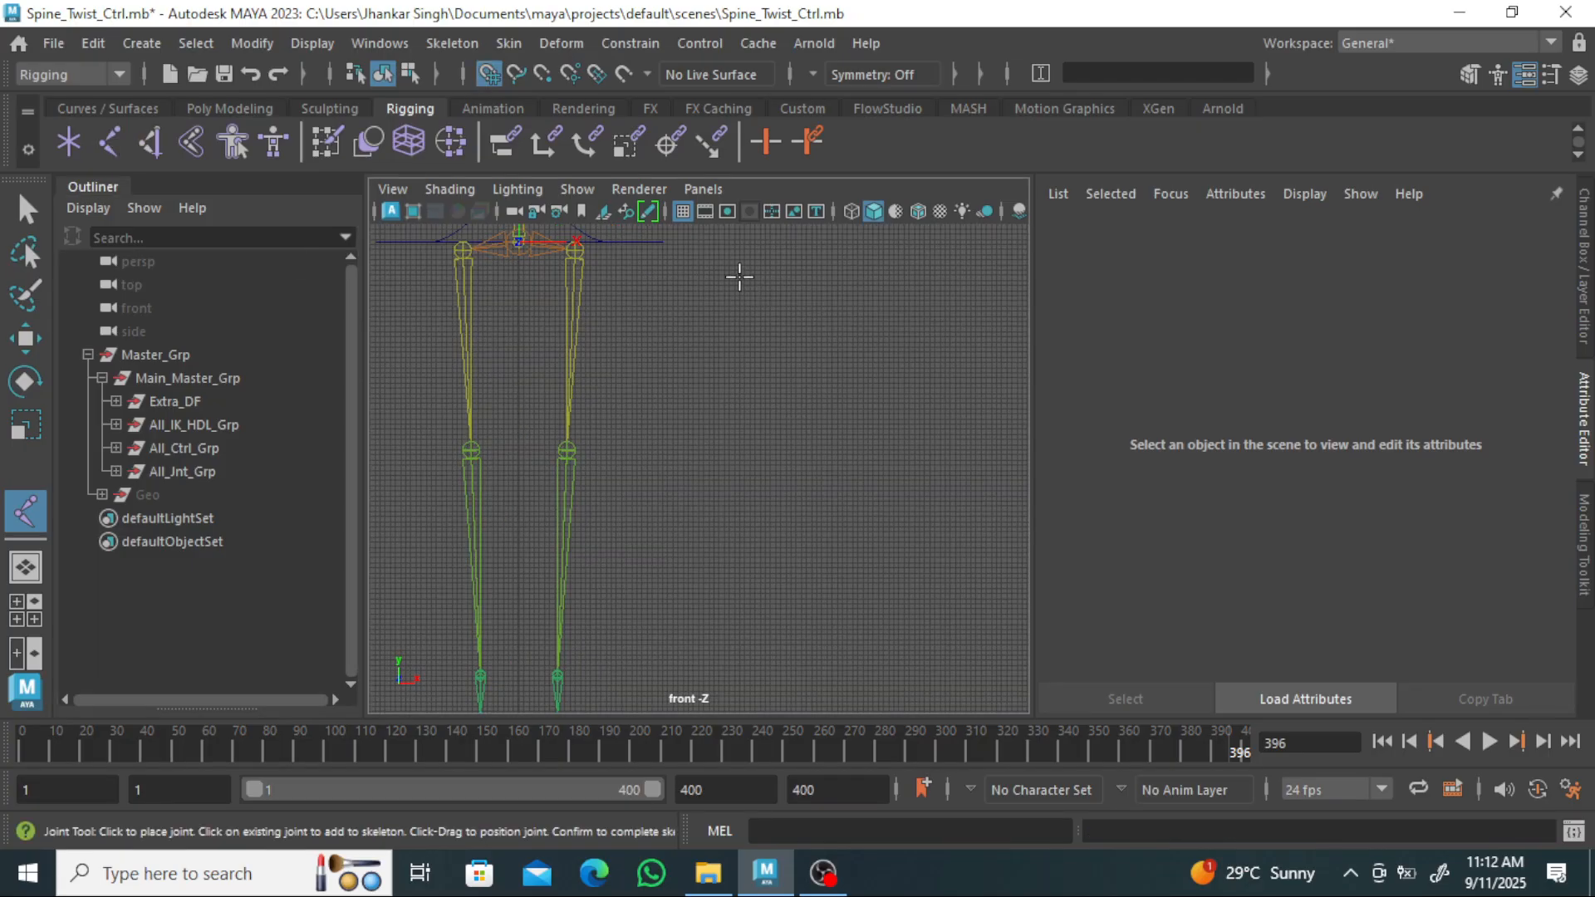
pyautogui.scroll(-1, 760, 287)
pyautogui.click(745, 278)
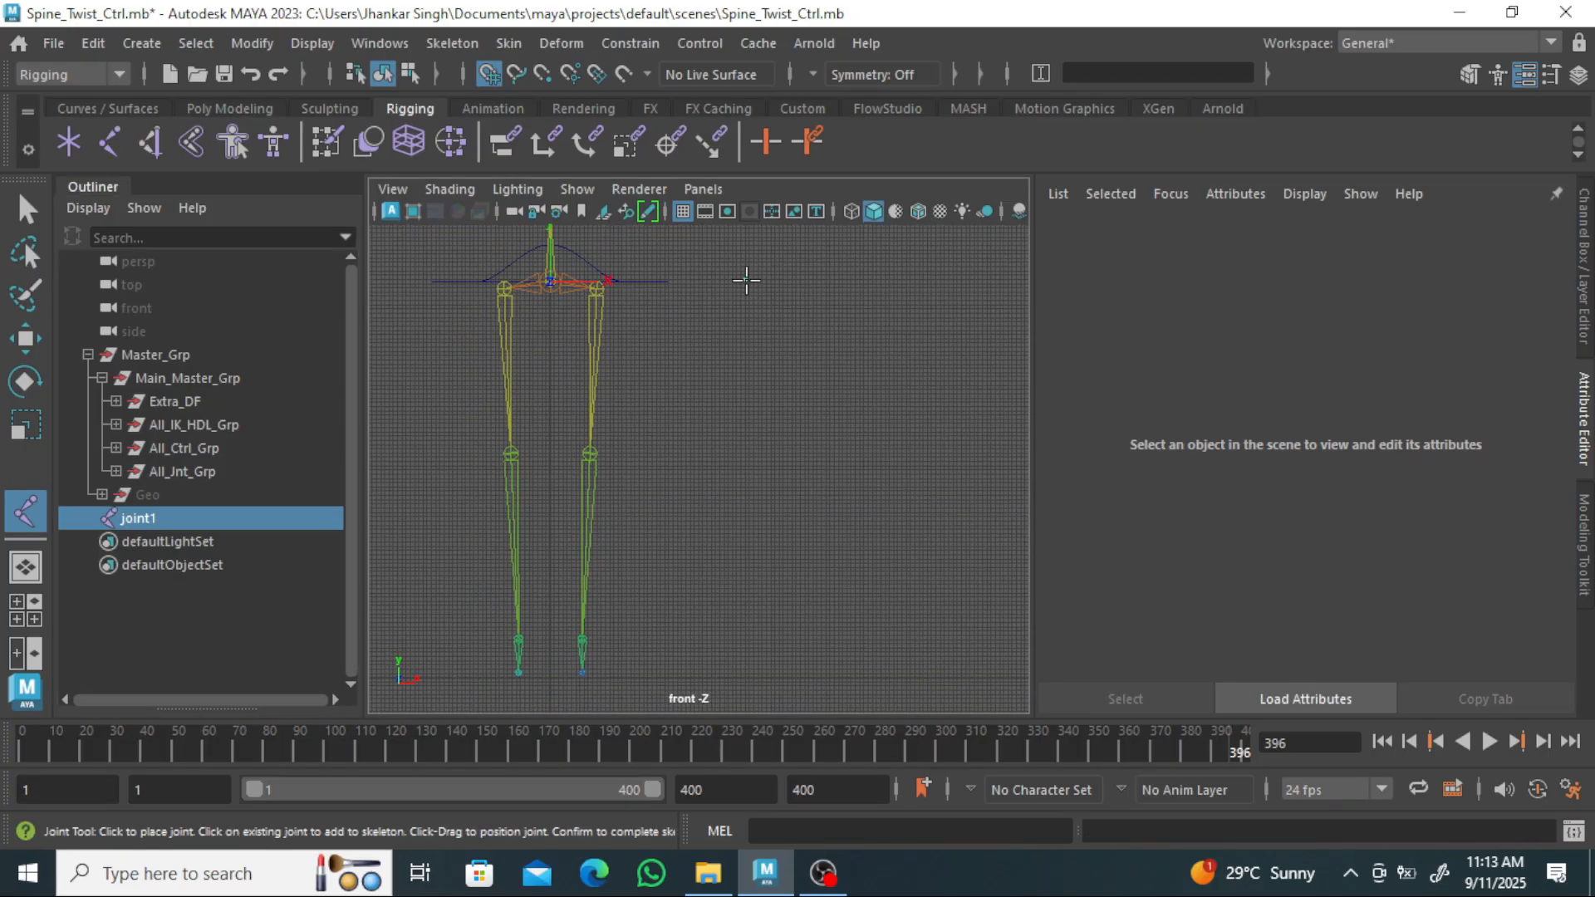
pyautogui.click(749, 453)
pyautogui.click(753, 677)
pyautogui.press('q')
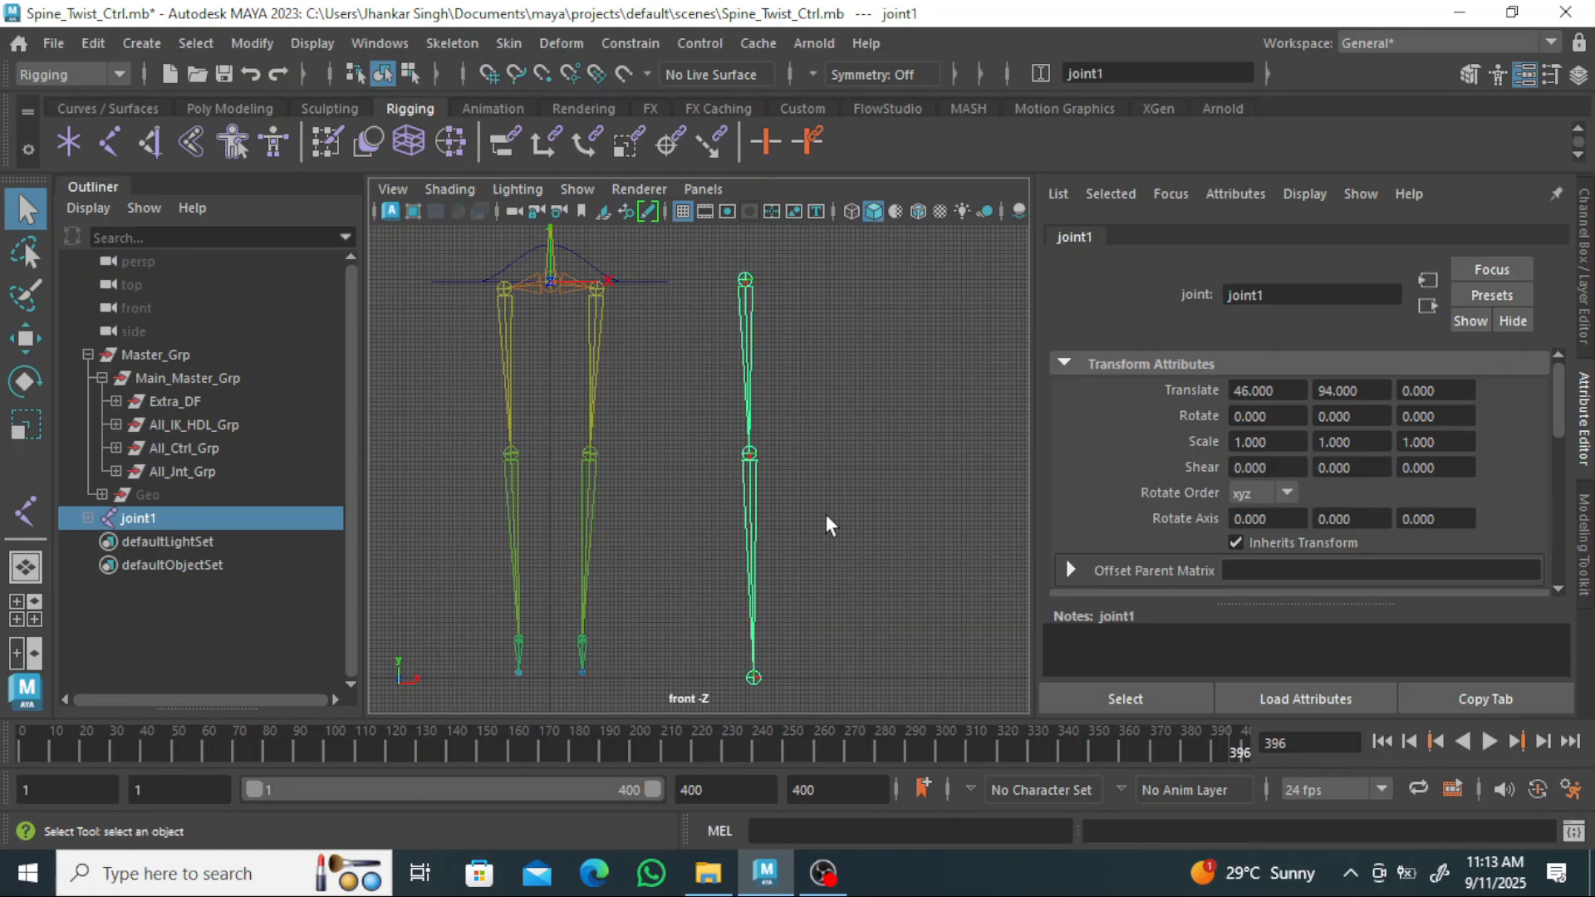
# Return to the perspective view and examine the joint attributes of the new chain's middle joint.
pyautogui.press('space')
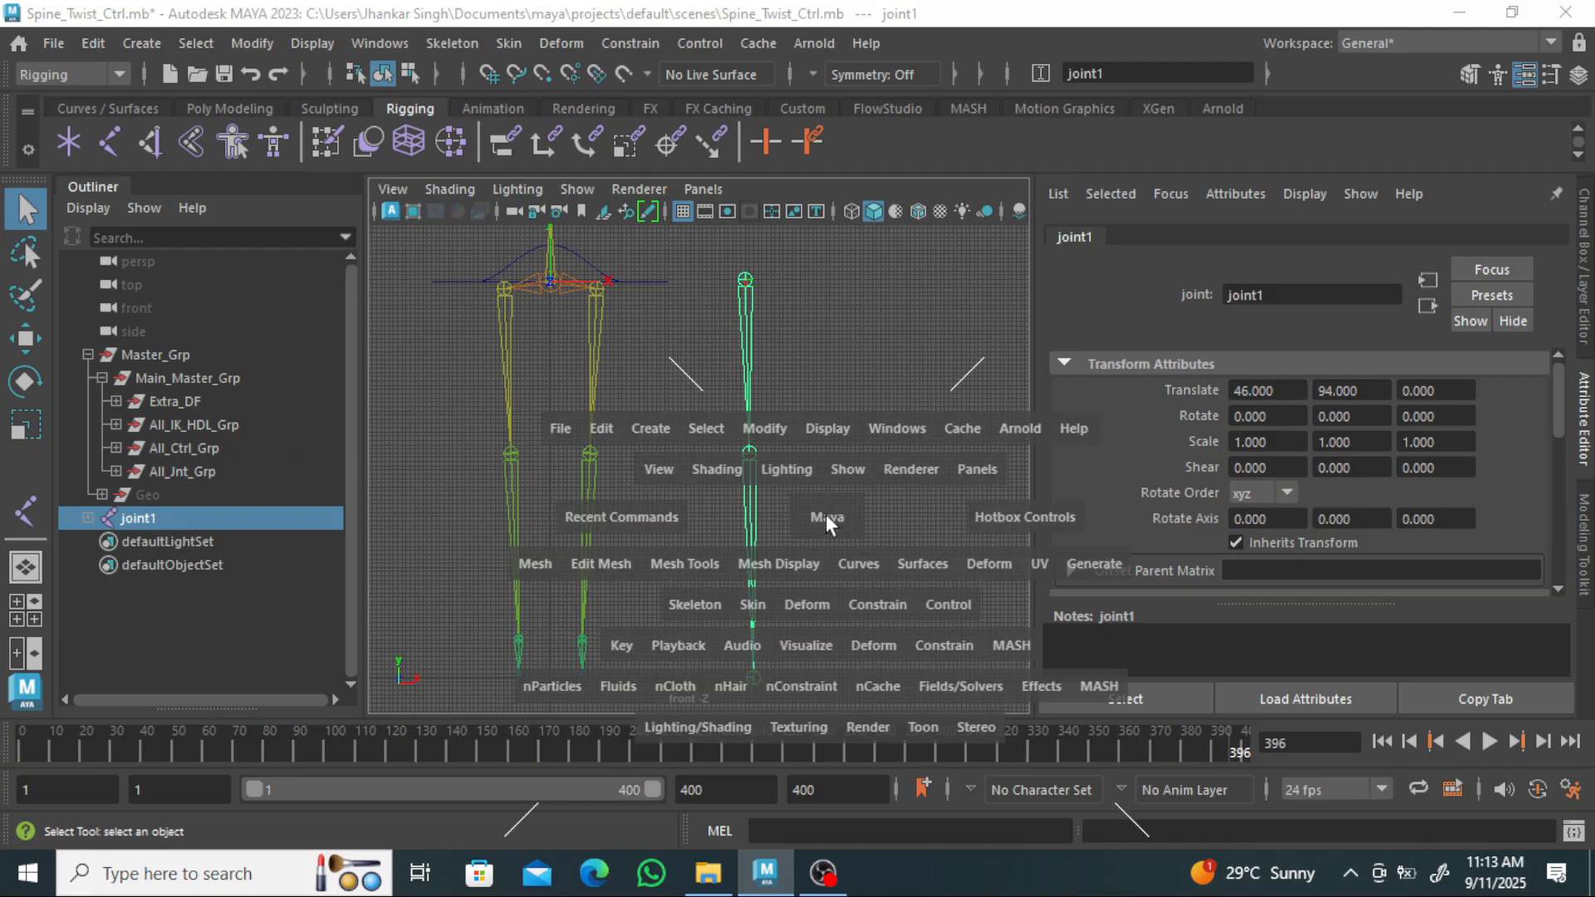
pyautogui.click(833, 512)
pyautogui.press('space')
pyautogui.click(831, 516)
pyautogui.moveTo(831, 516); pyautogui.dragTo(731, 517)
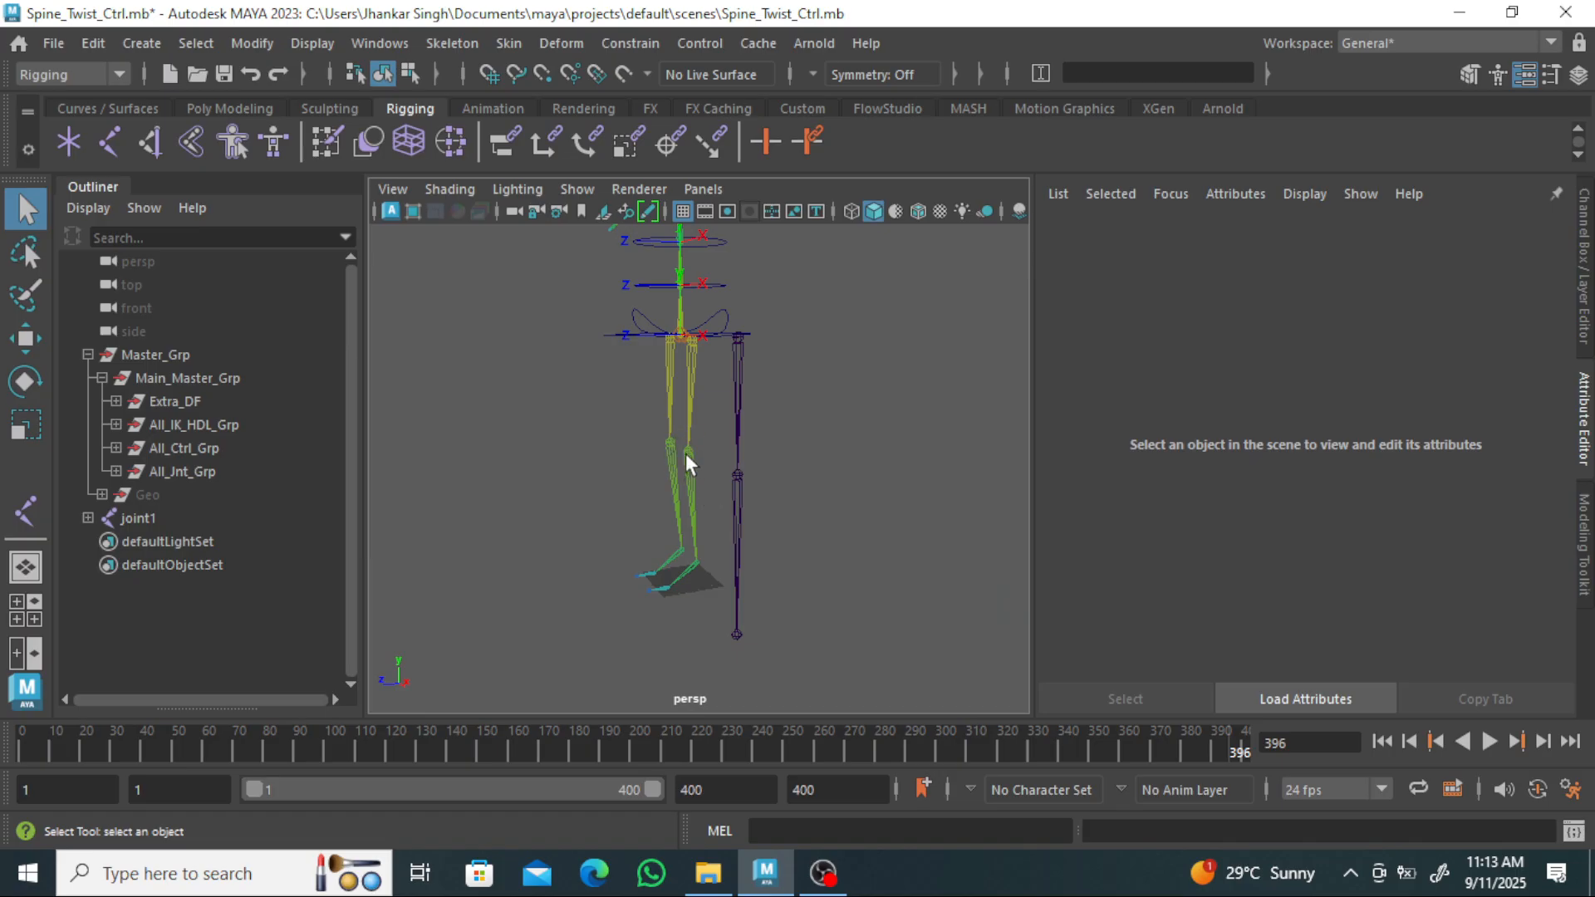
pyautogui.keyDown('alt'); pyautogui.moveTo(756, 575); pyautogui.dragTo(817, 510); pyautogui.keyUp('alt')
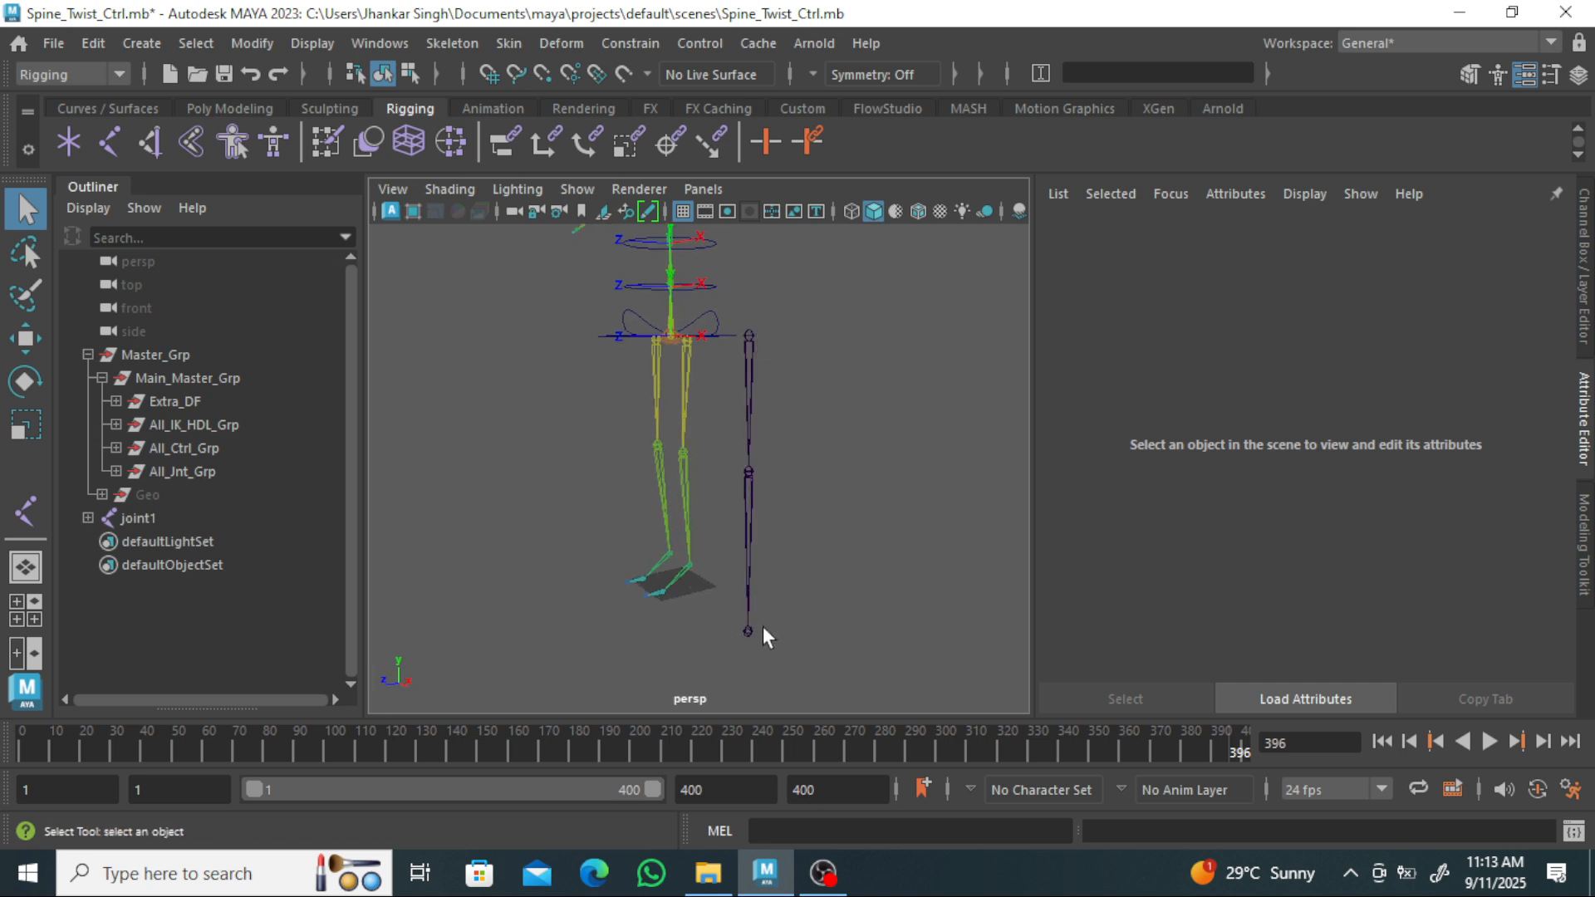
pyautogui.keyDown('alt'); pyautogui.moveTo(739, 508); pyautogui.dragTo(770, 525); pyautogui.keyUp('alt')
pyautogui.click(770, 524)
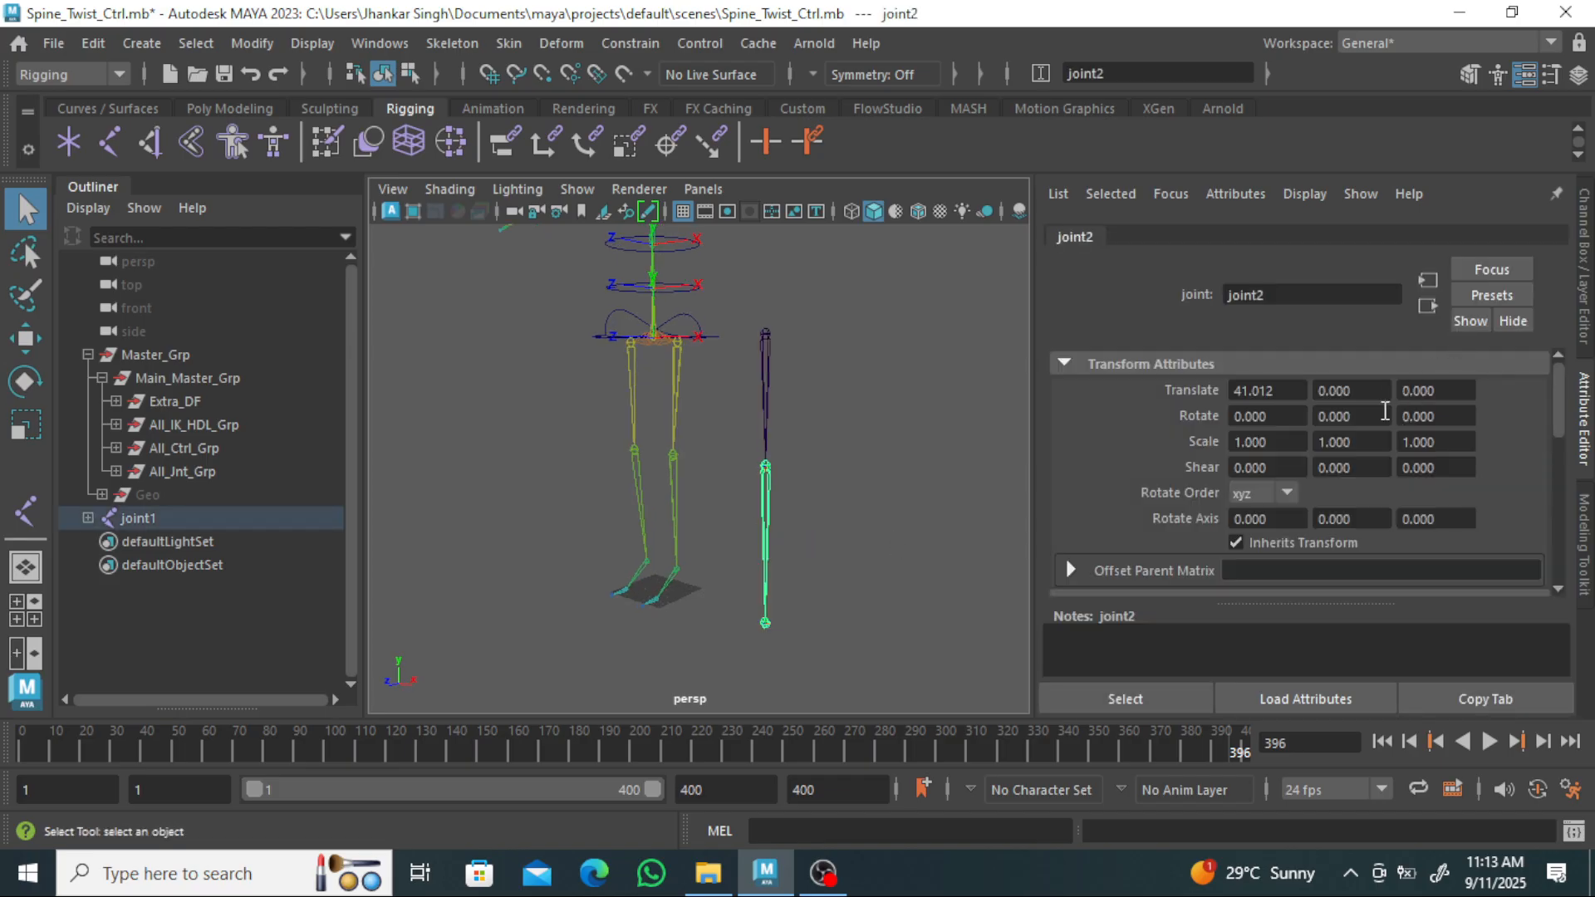
pyautogui.scroll(-3, 1338, 466)
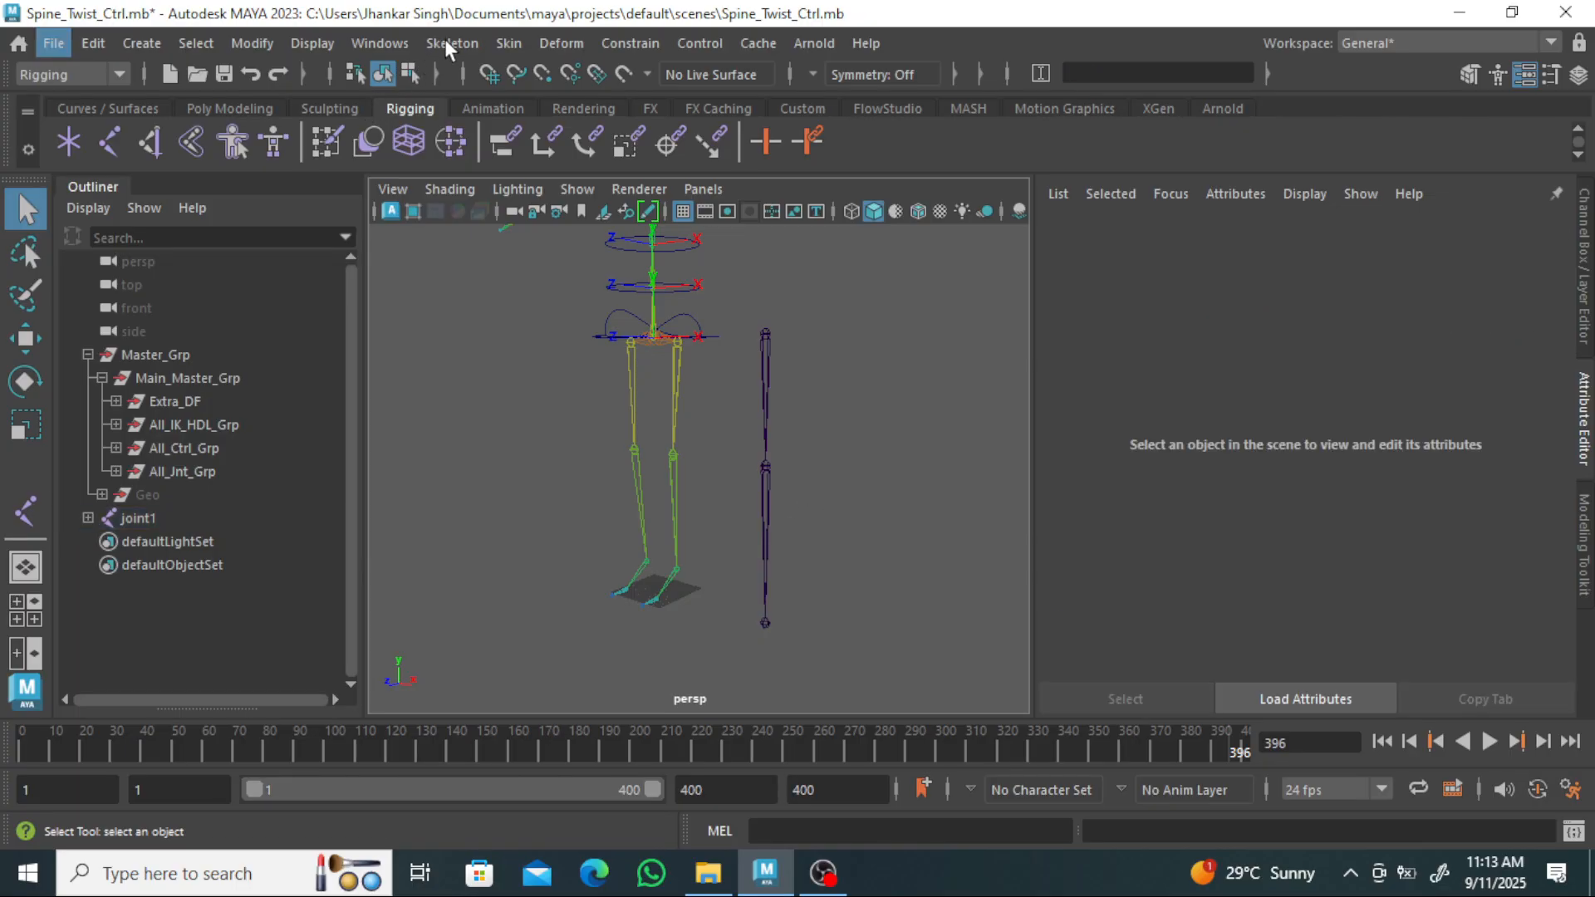
# Create an IK handle with the Rotate-Plane Solver from the new chain's top joint to its bottom joint.
pyautogui.click(448, 42)
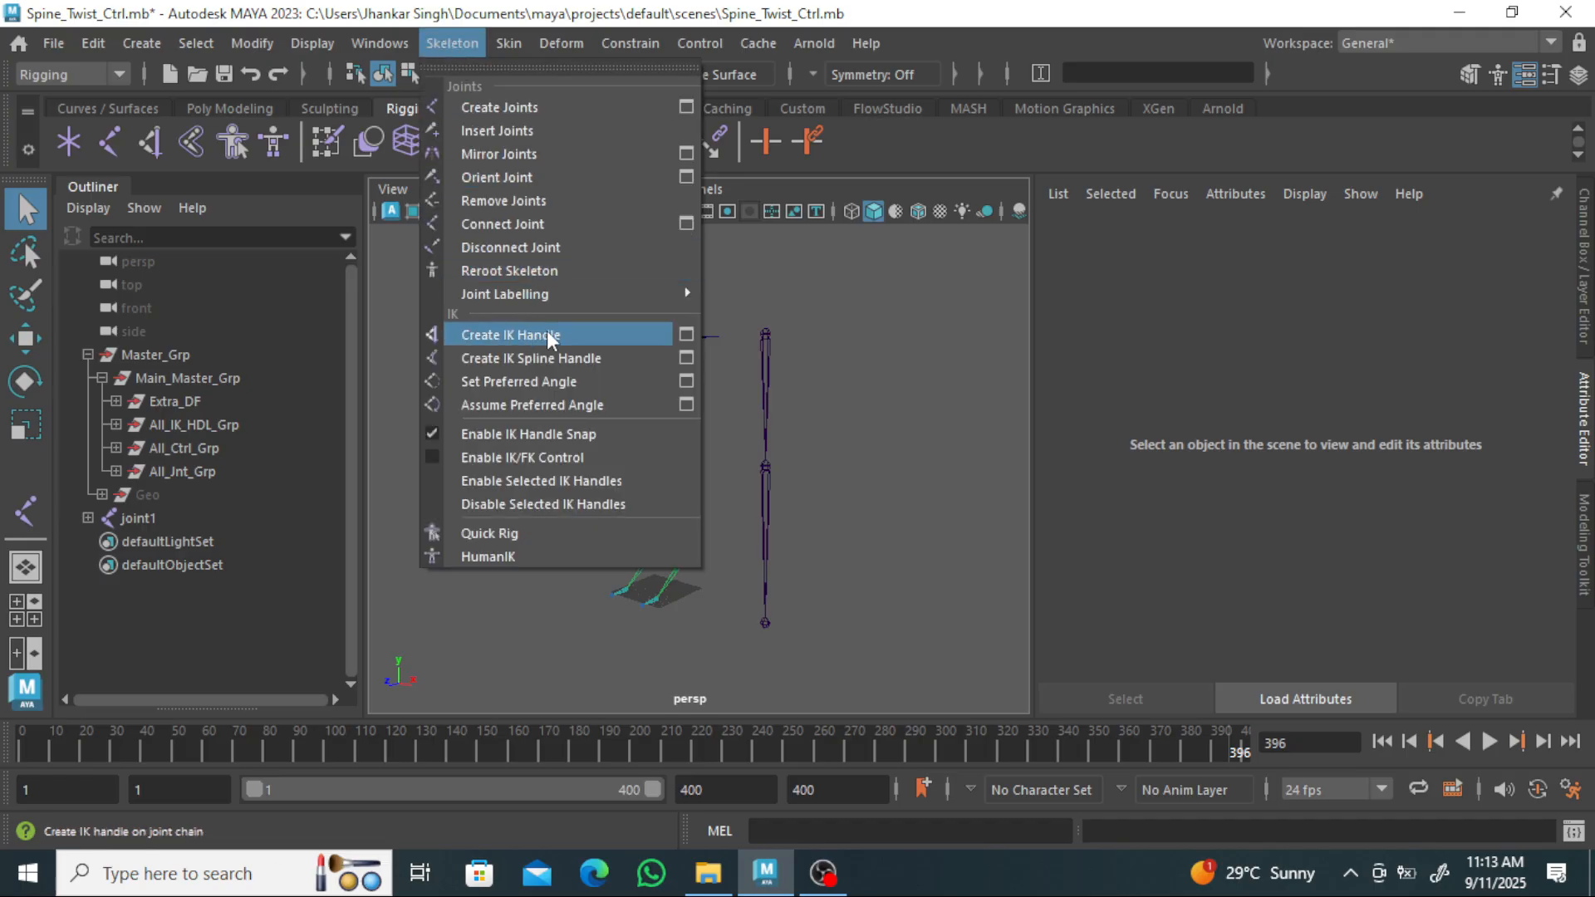
pyautogui.click(685, 335)
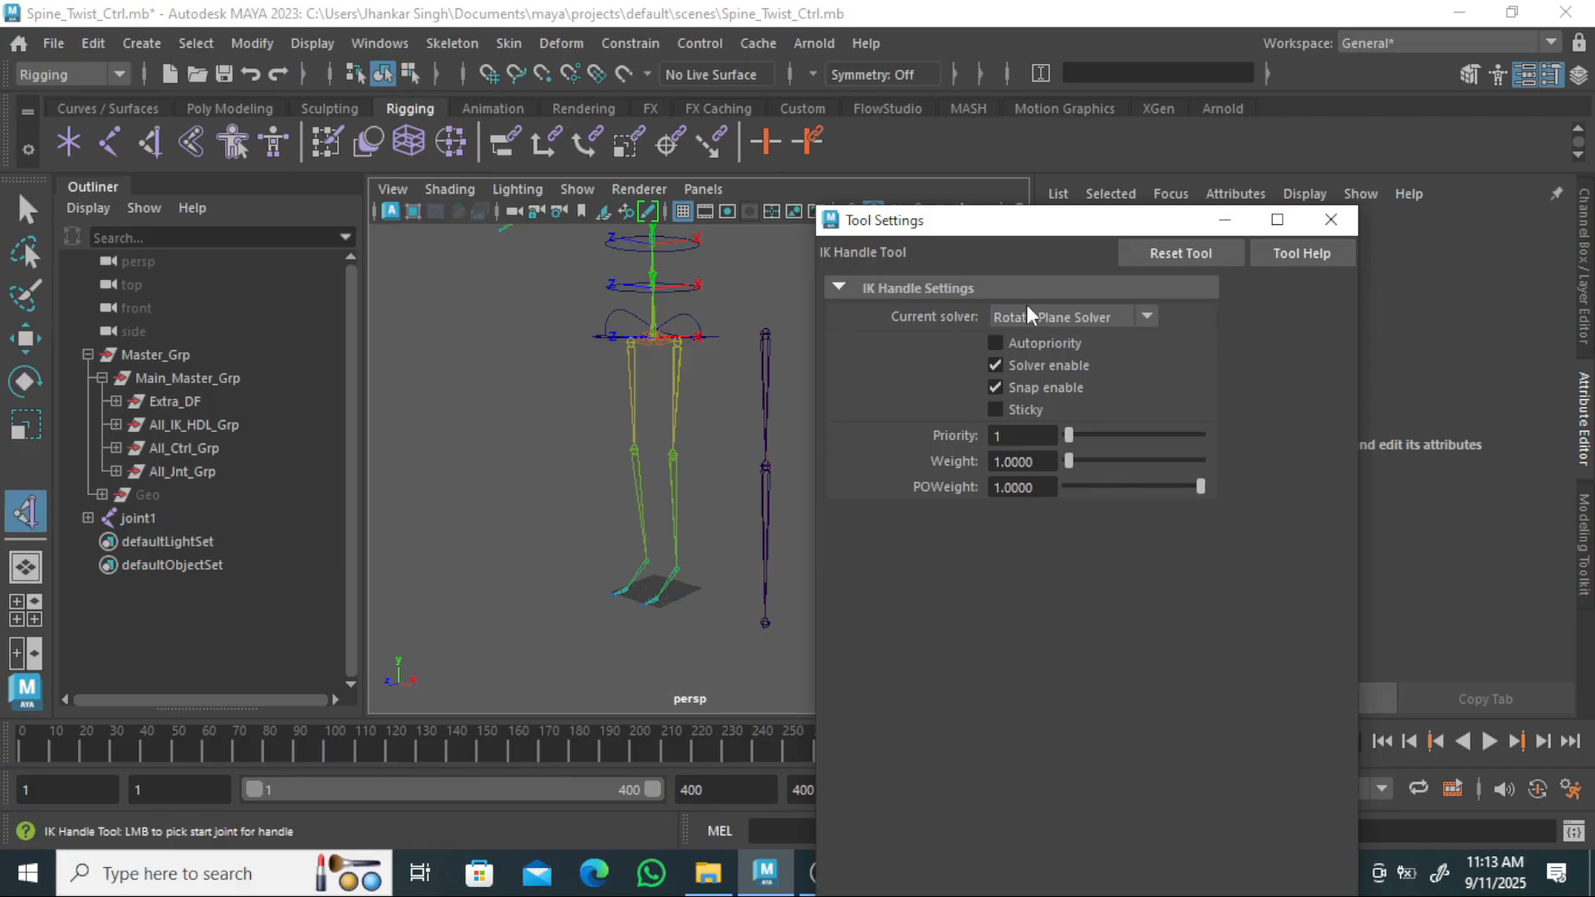
pyautogui.click(1332, 223)
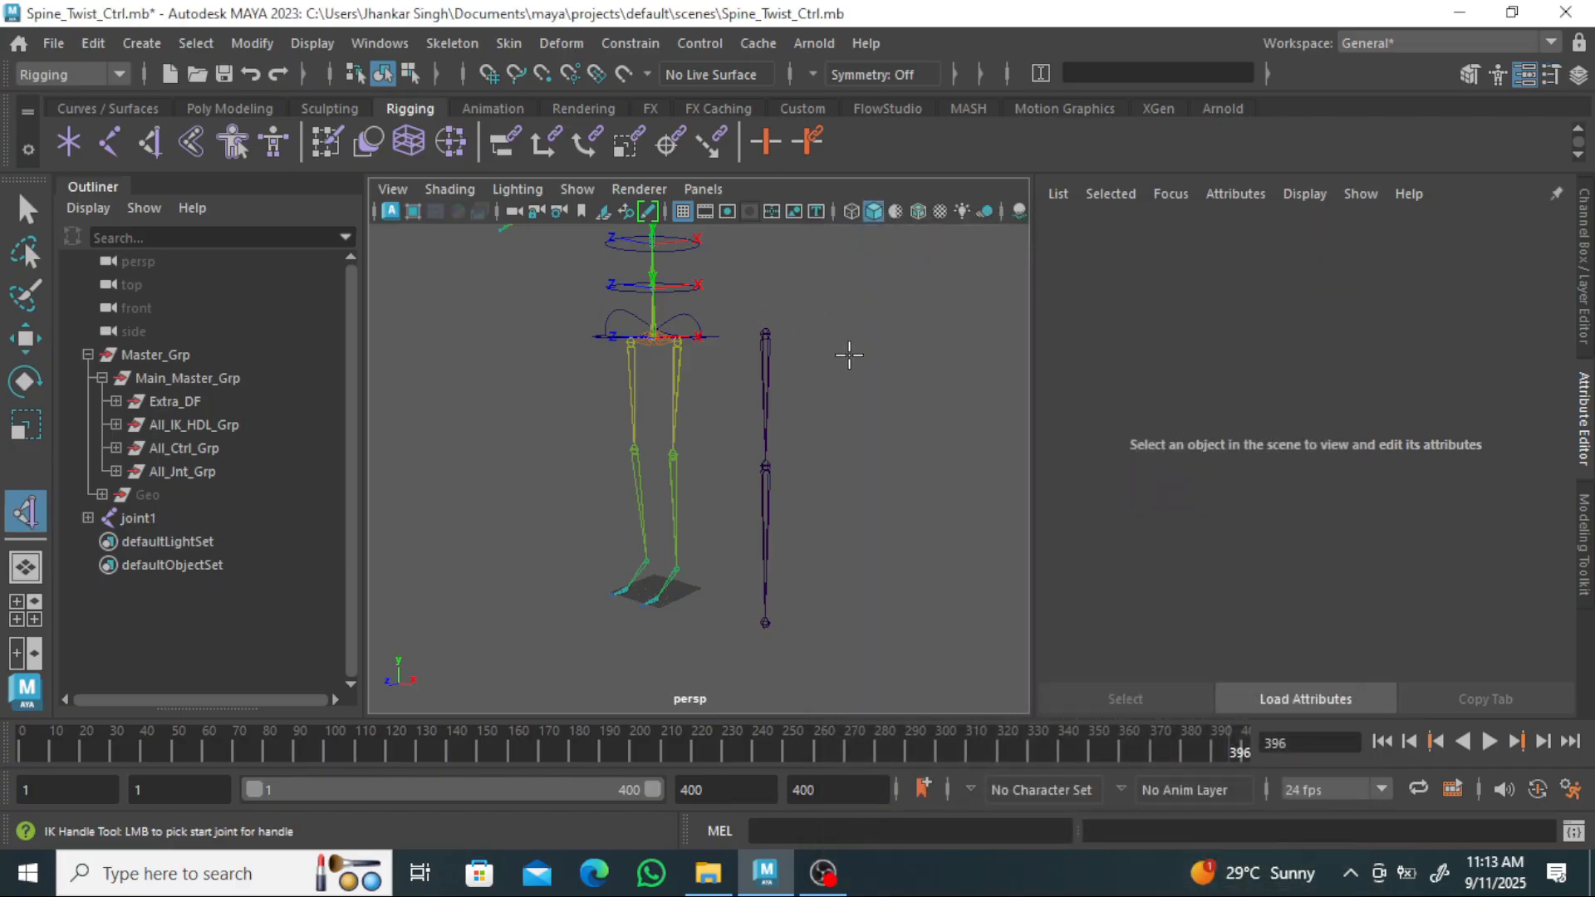
pyautogui.click(766, 334)
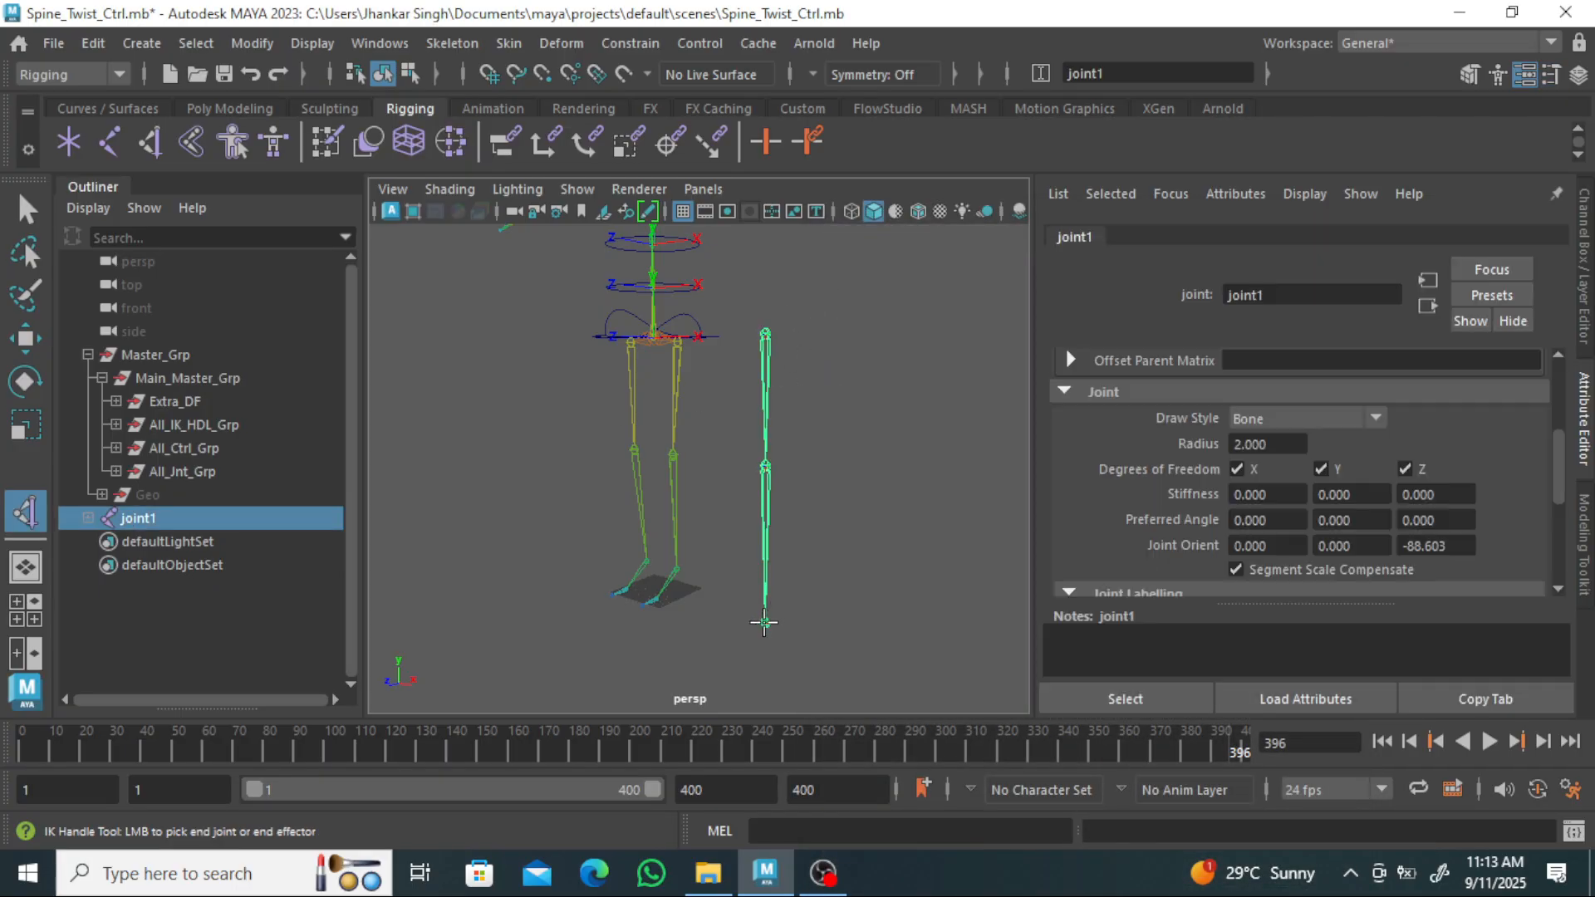
pyautogui.click(882, 614)
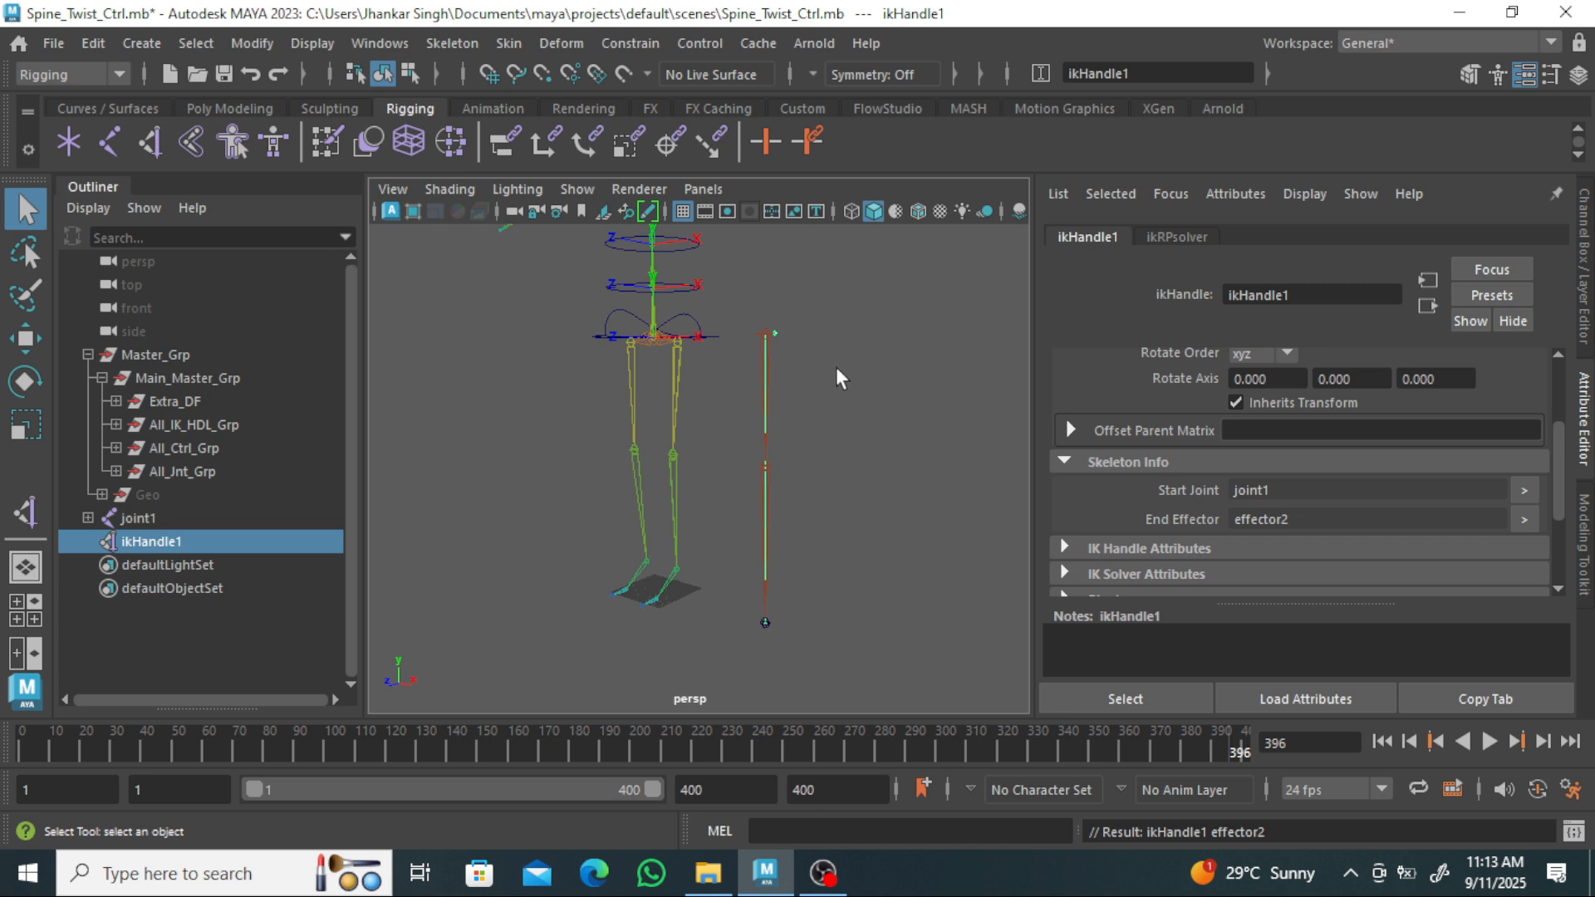
# Move ikHandle1 up to a Translate Y of about 33 to test how the new chain bends.
pyautogui.keyDown('alt'); pyautogui.moveTo(836, 371); pyautogui.dragTo(861, 476); pyautogui.keyUp('alt')
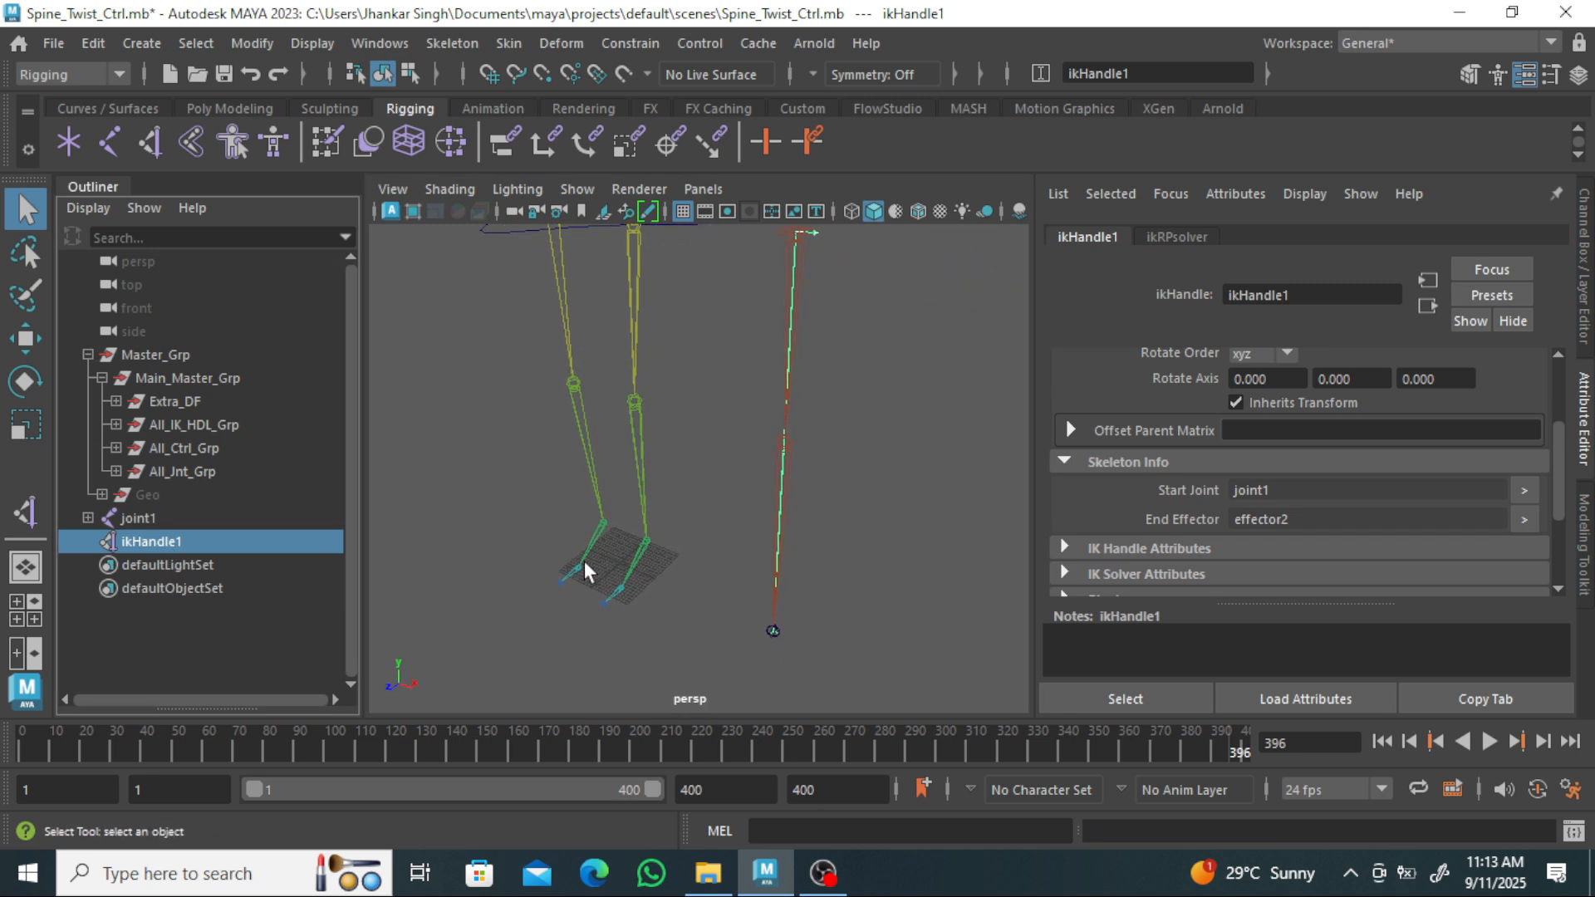
pyautogui.press('w')
pyautogui.keyDown('alt'); pyautogui.moveTo(867, 545); pyautogui.dragTo(821, 475); pyautogui.keyUp('alt')
pyautogui.moveTo(751, 527); pyautogui.dragTo(750, 437)
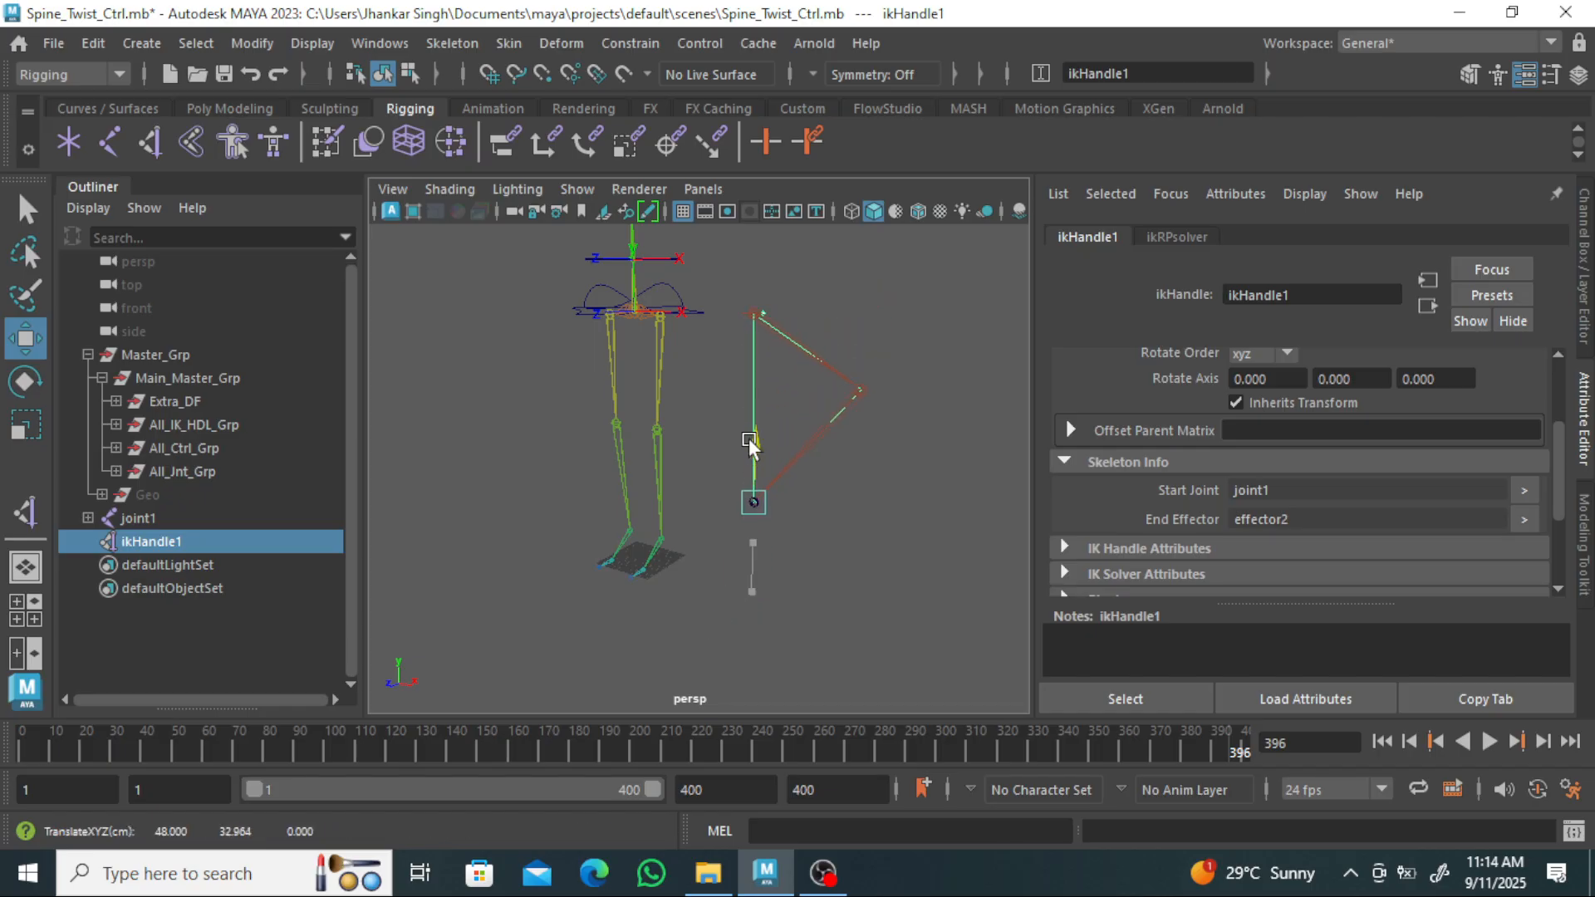
# Undo the last move of ikHandle1 and delete the handle from the test chain.
pyautogui.keyDown('alt'); pyautogui.moveTo(895, 484); pyautogui.dragTo(817, 421); pyautogui.keyUp('alt')
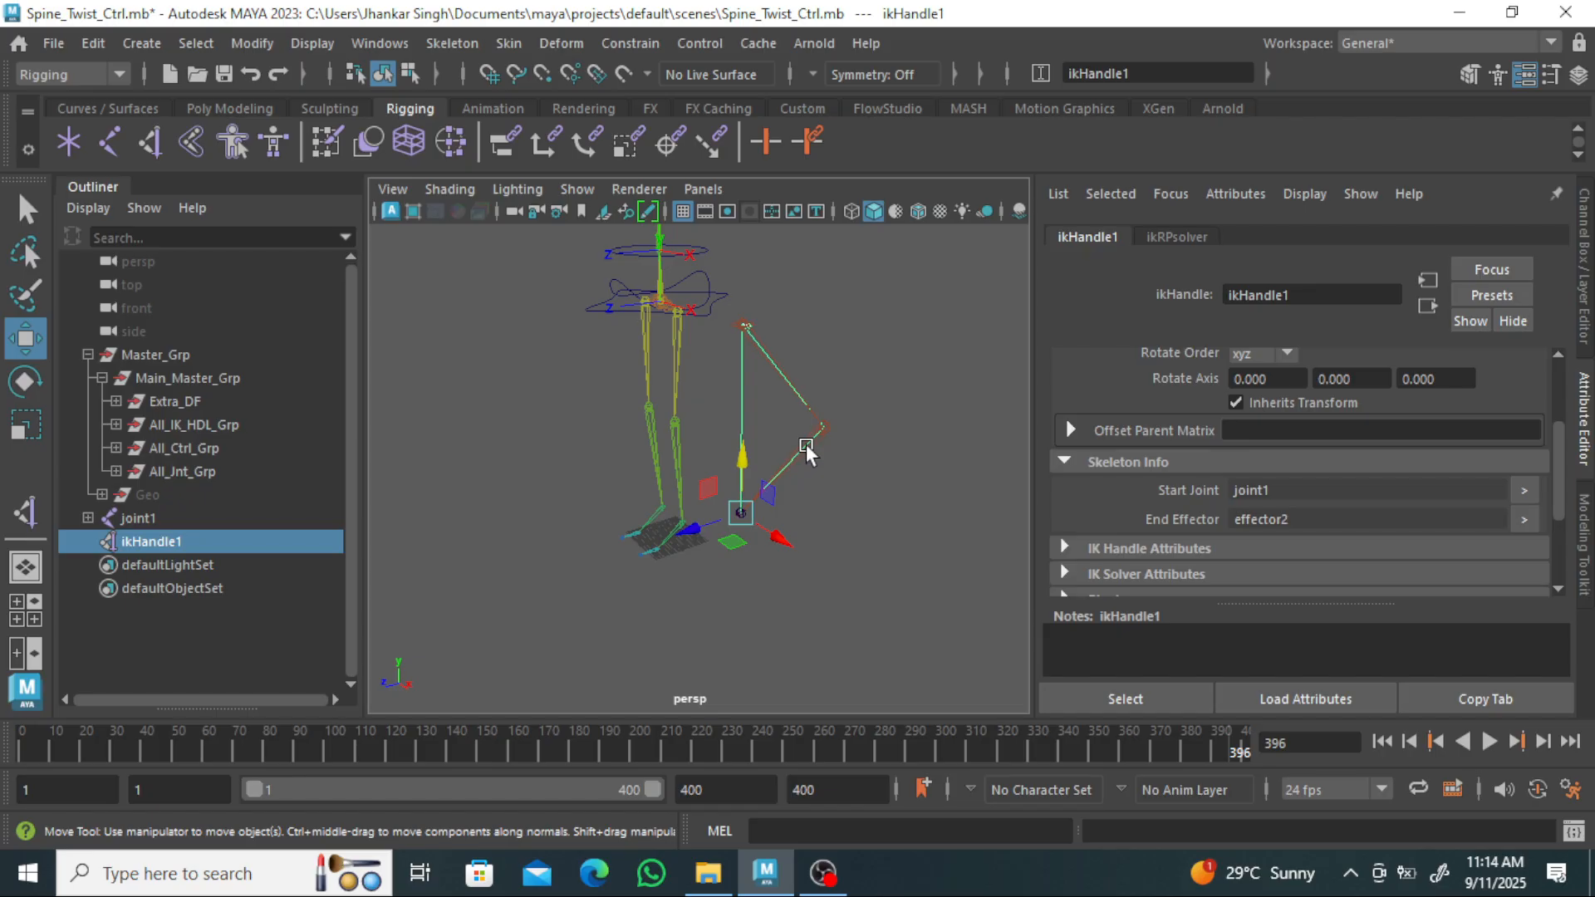
pyautogui.hotkey('ctrl', 'z')
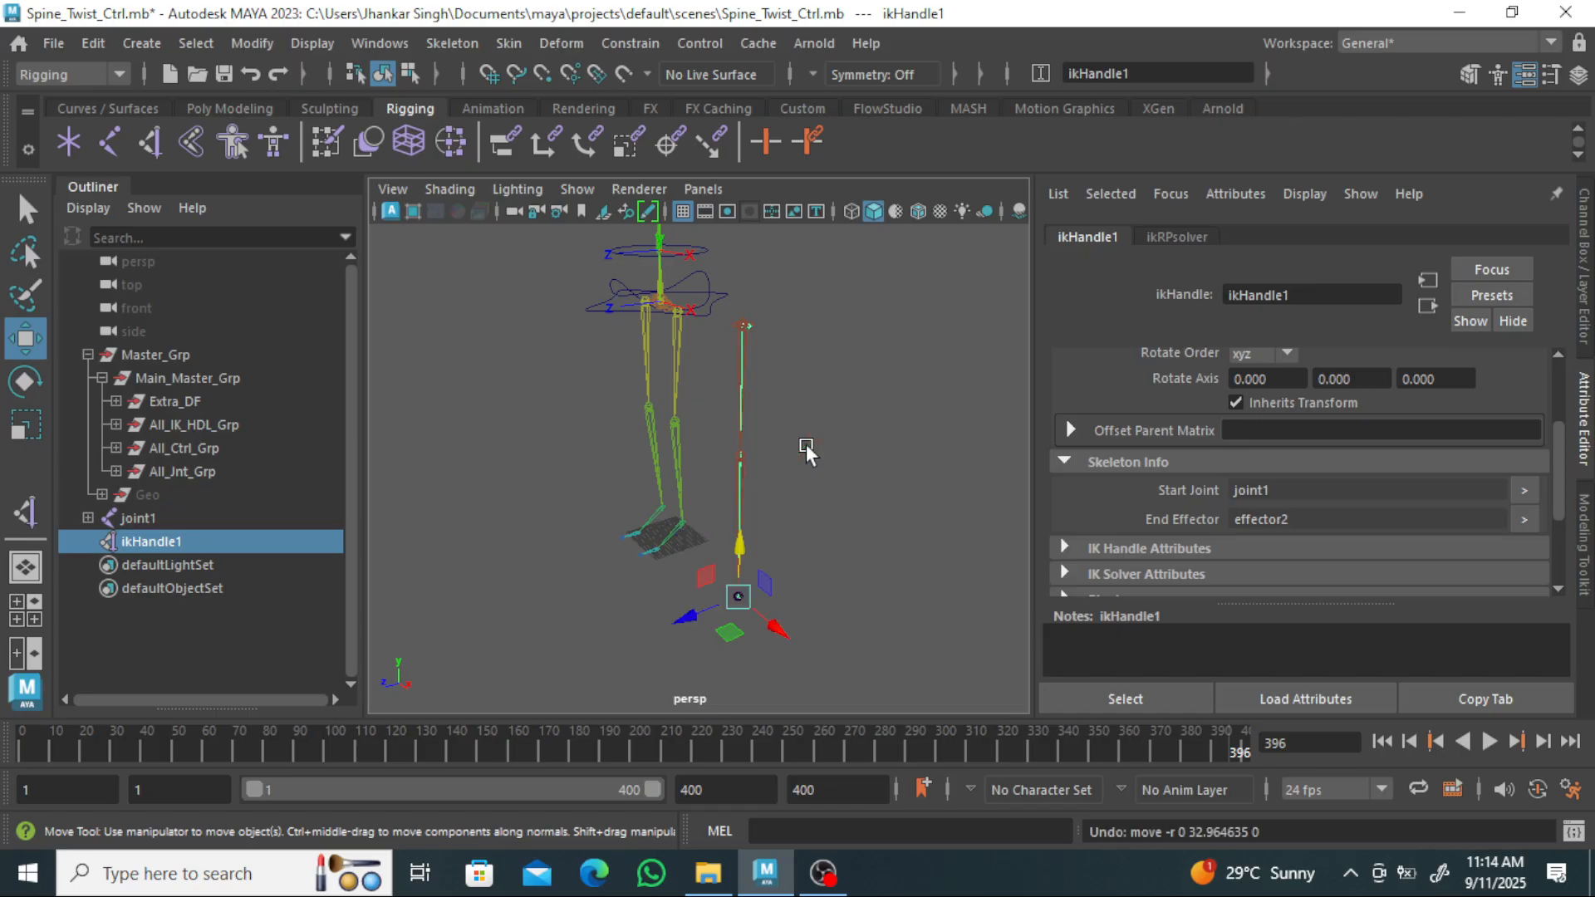
pyautogui.click(838, 480)
pyautogui.click(208, 557)
pyautogui.click(196, 541)
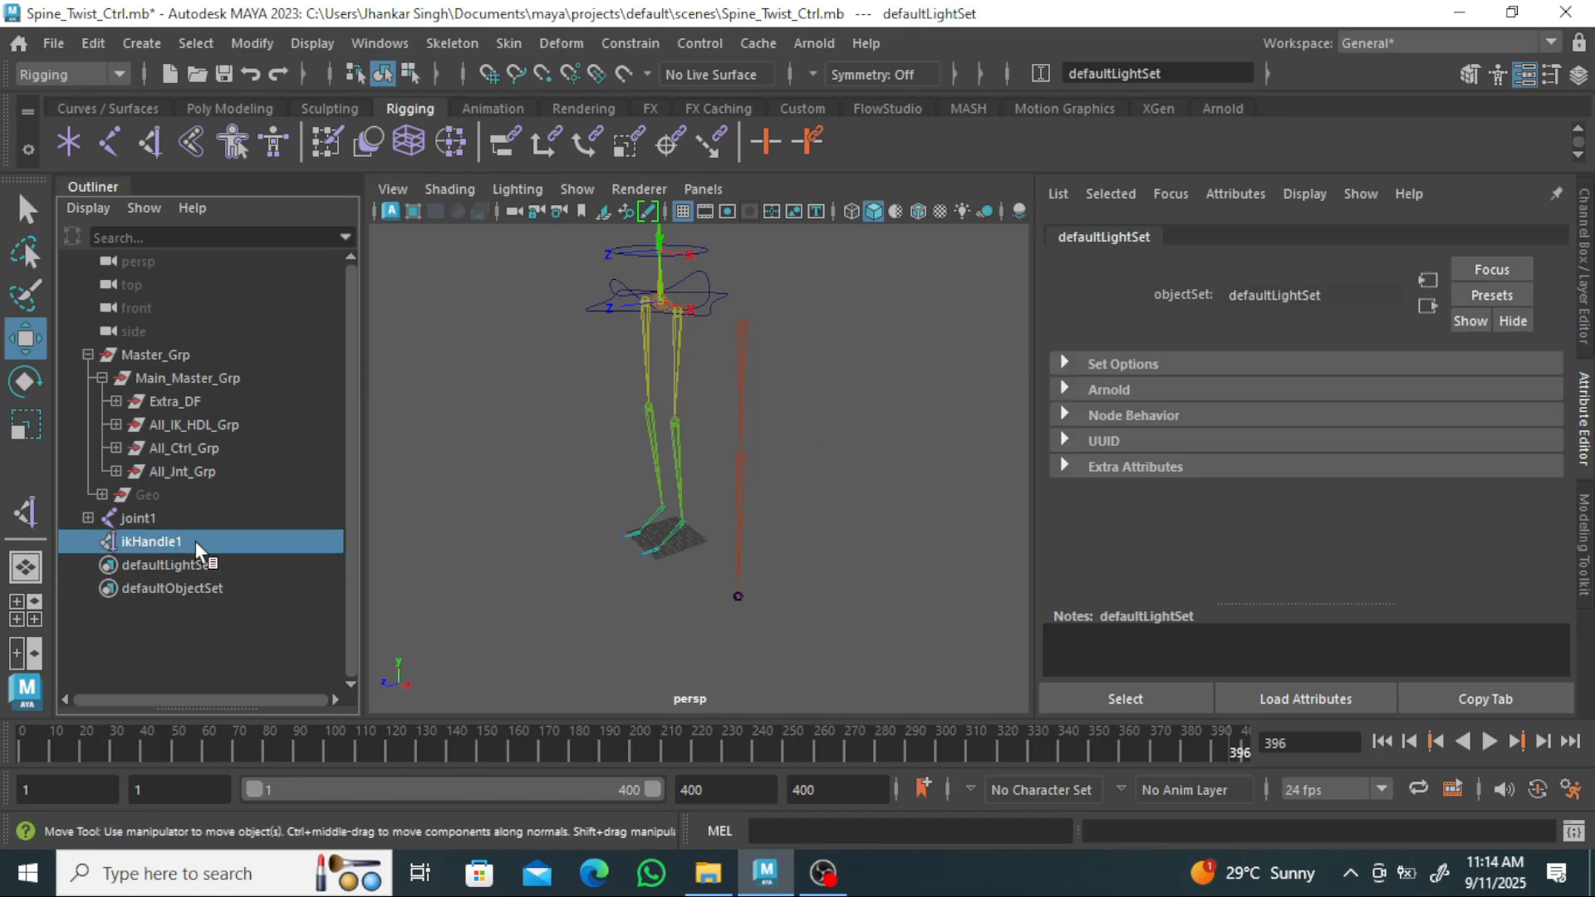
pyautogui.press('Delete')
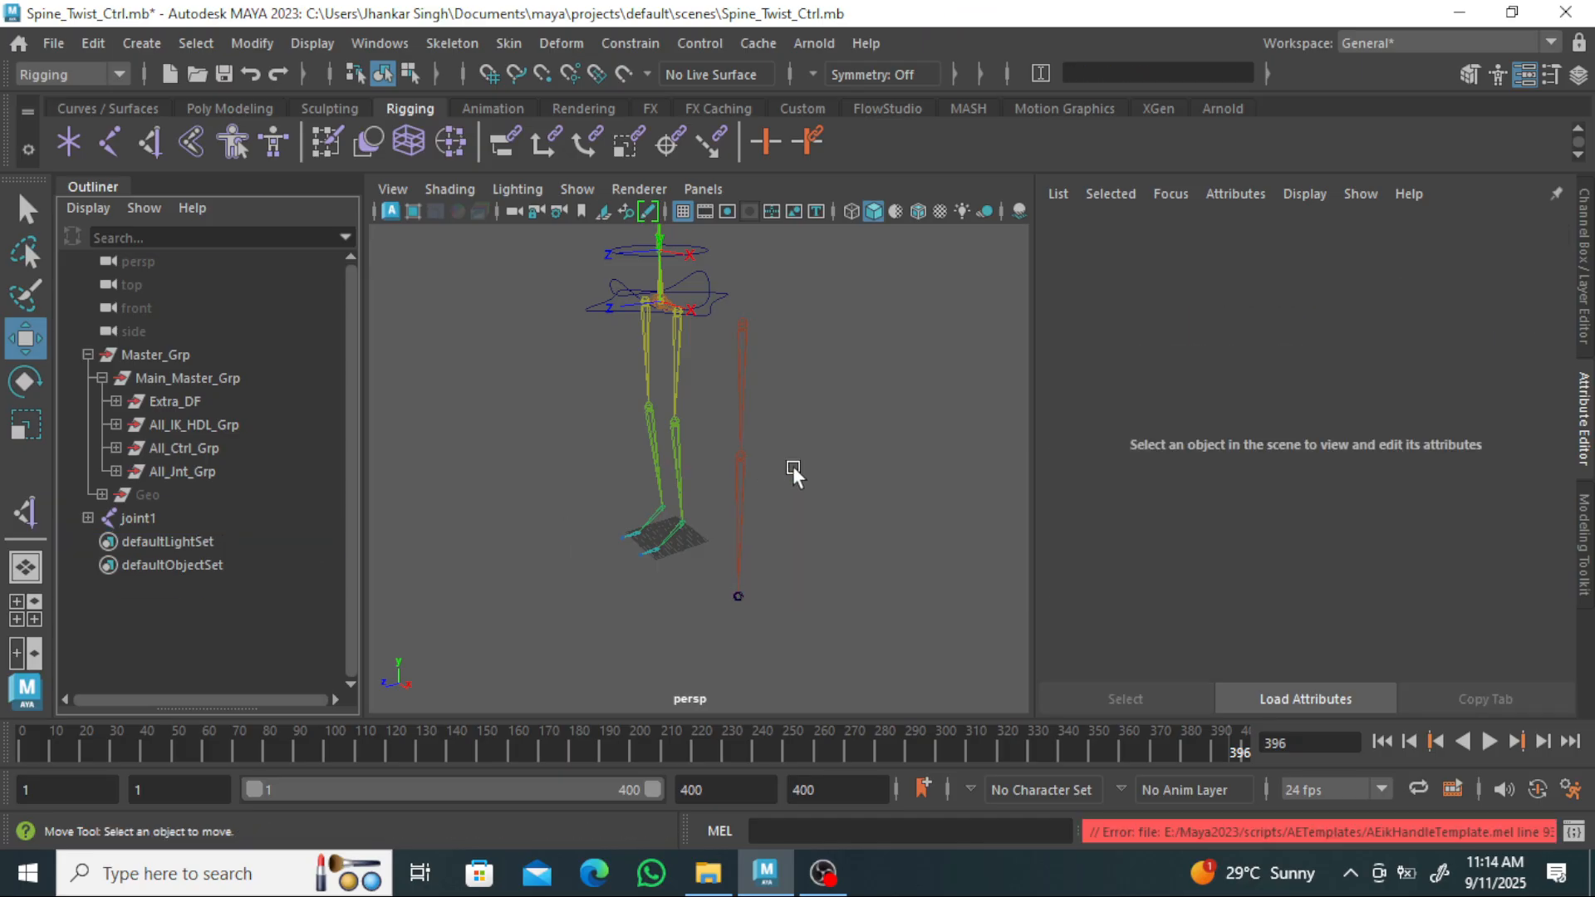
# Try rotating the test chain's middle joint about 88° in Y and about 76° in Z, undoing each rotation.
pyautogui.click(741, 487)
pyautogui.press('e')
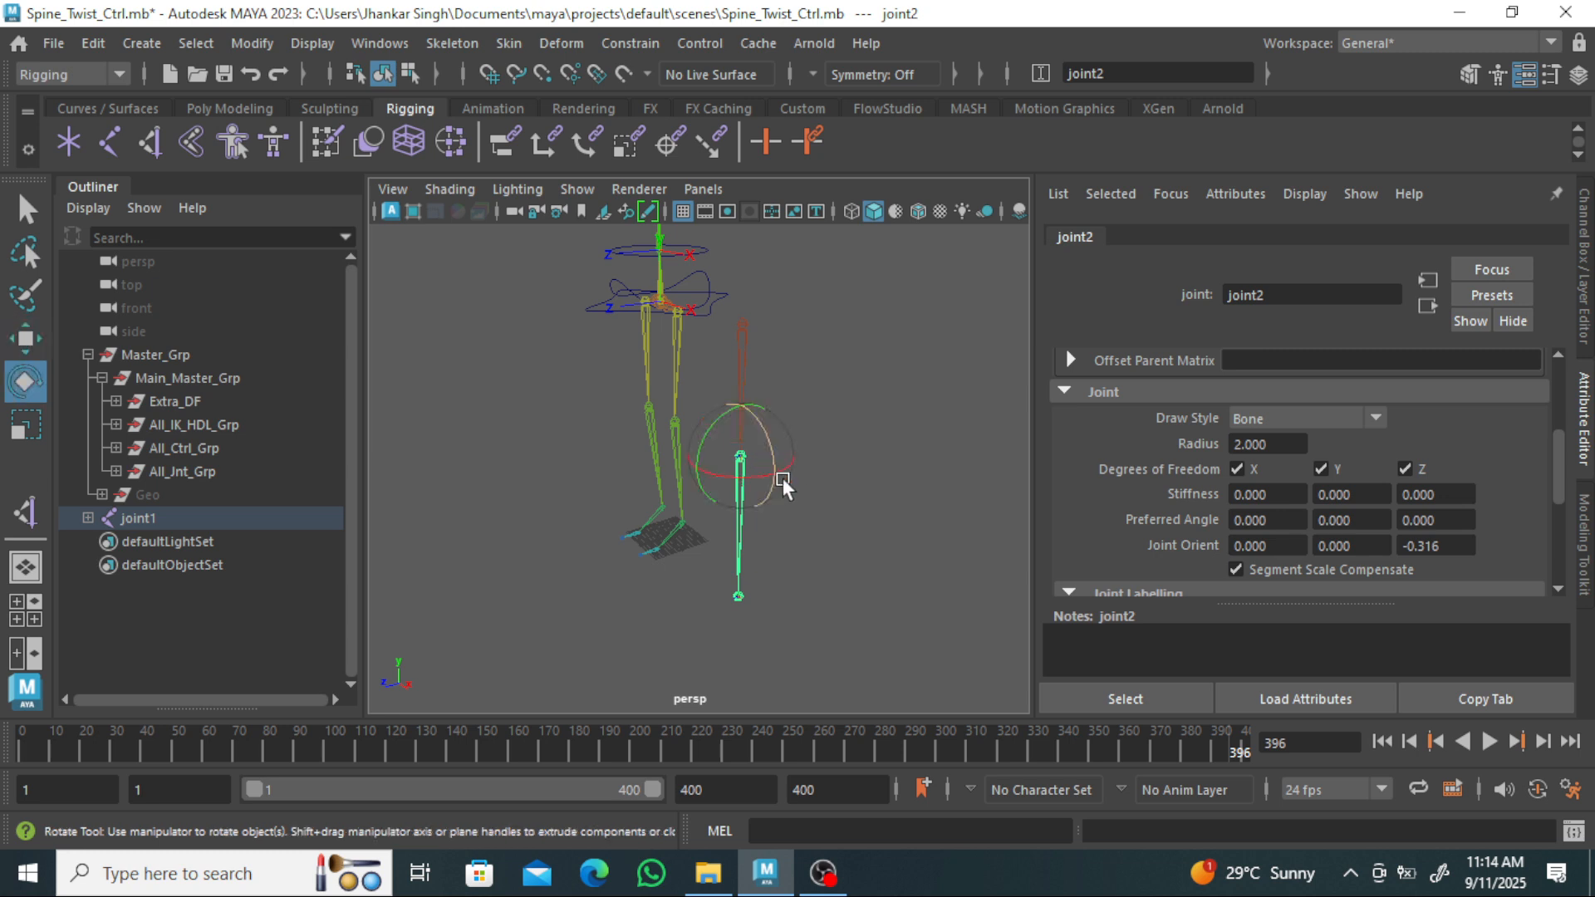
pyautogui.moveTo(713, 424); pyautogui.dragTo(697, 496)
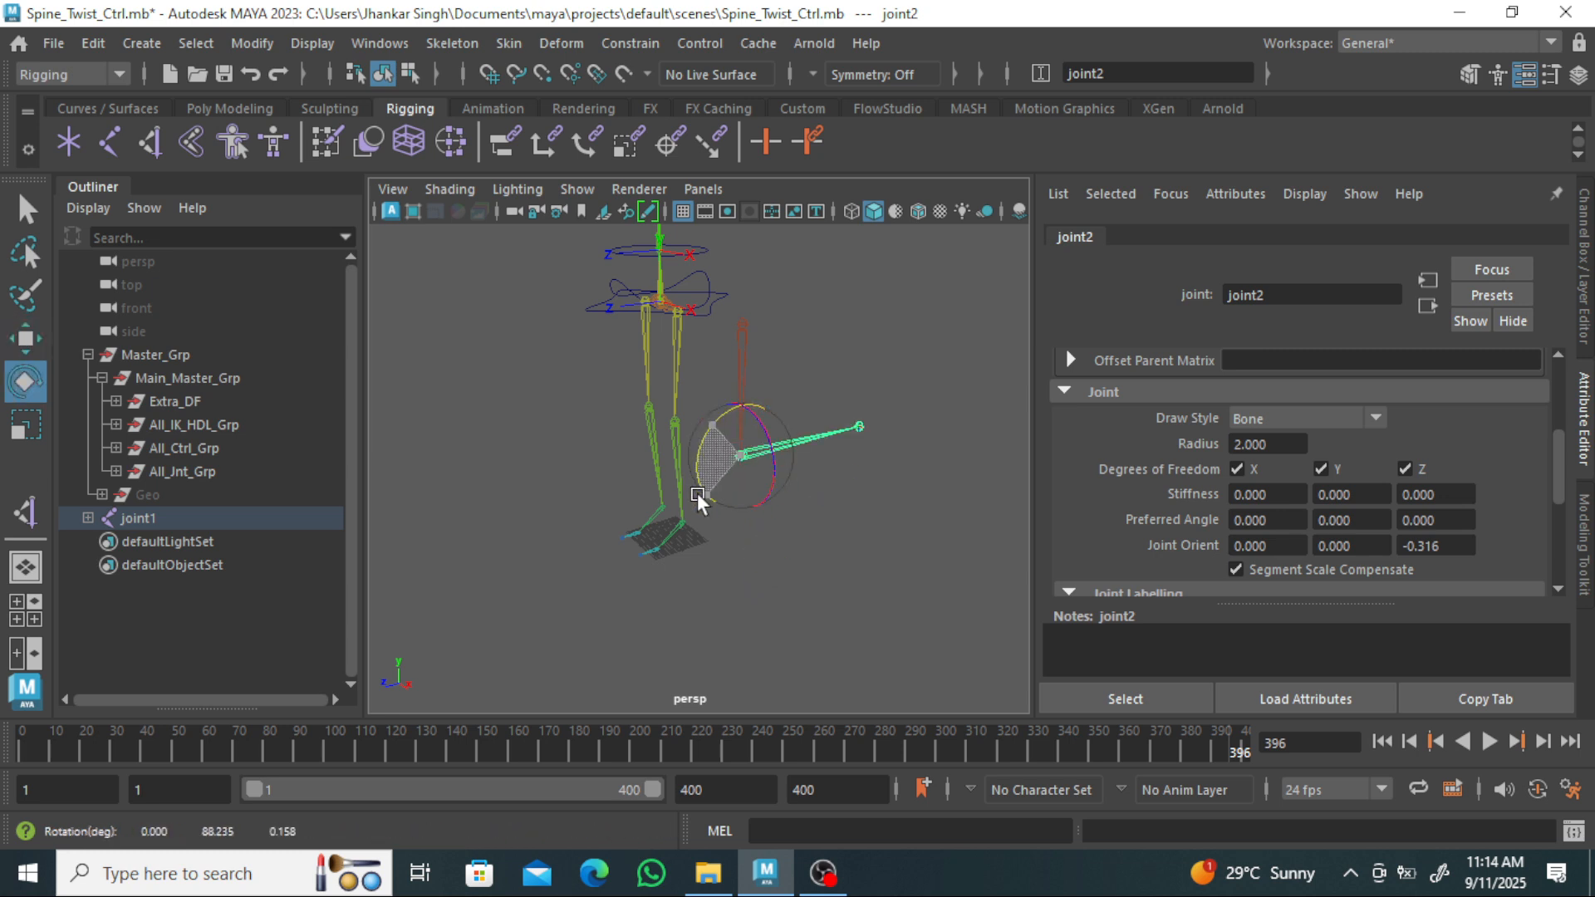
pyautogui.hotkey('ctrl', 'z')
pyautogui.click(844, 556)
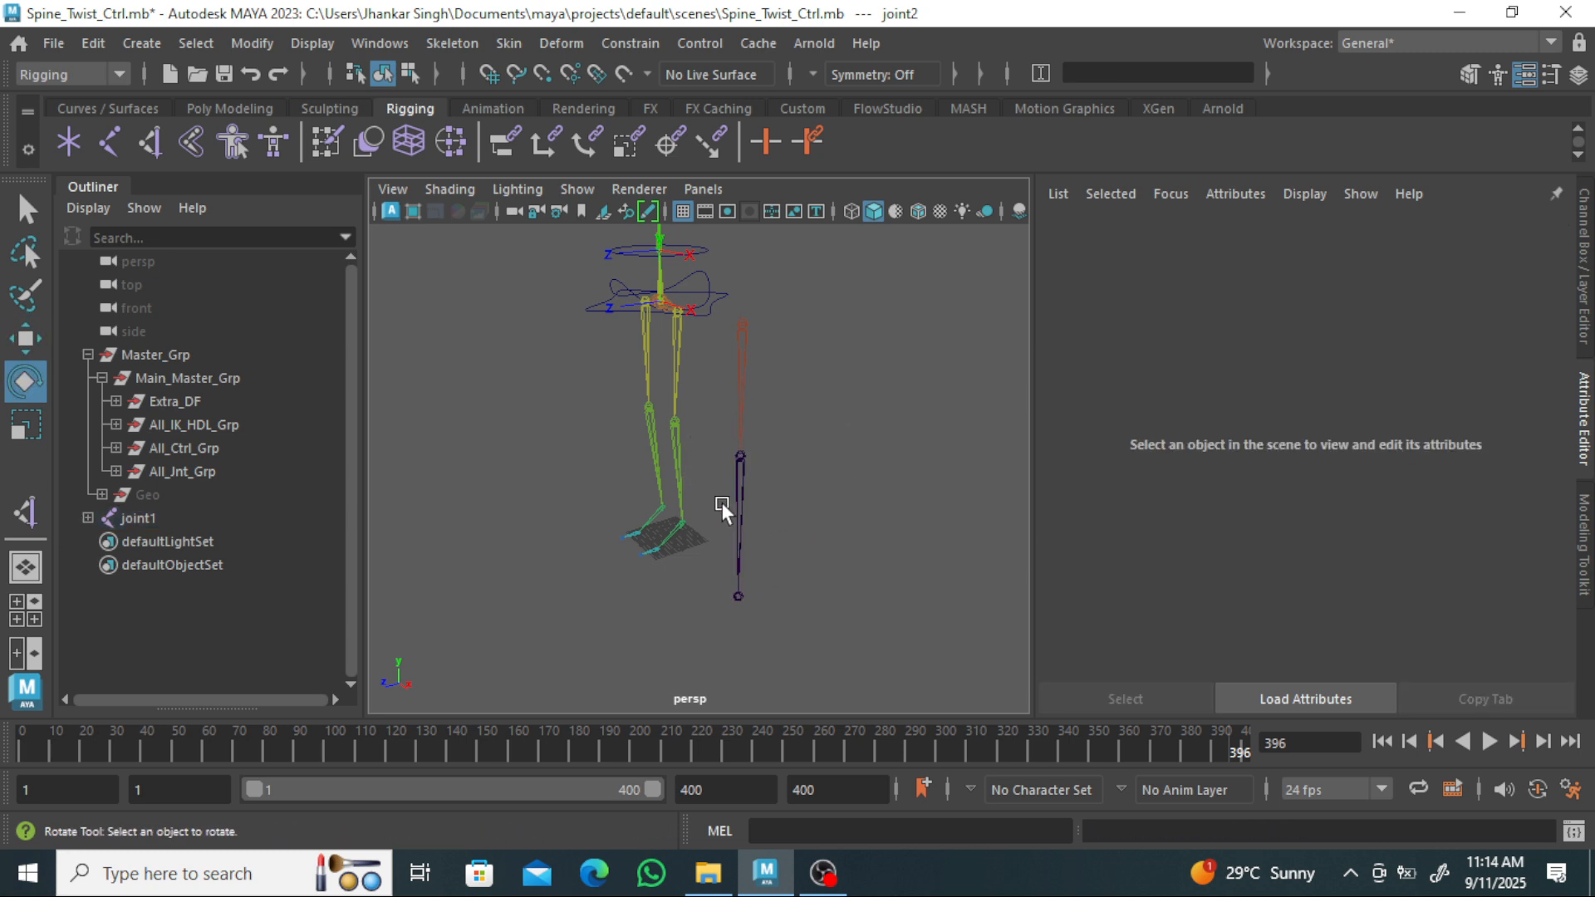
pyautogui.click(748, 487)
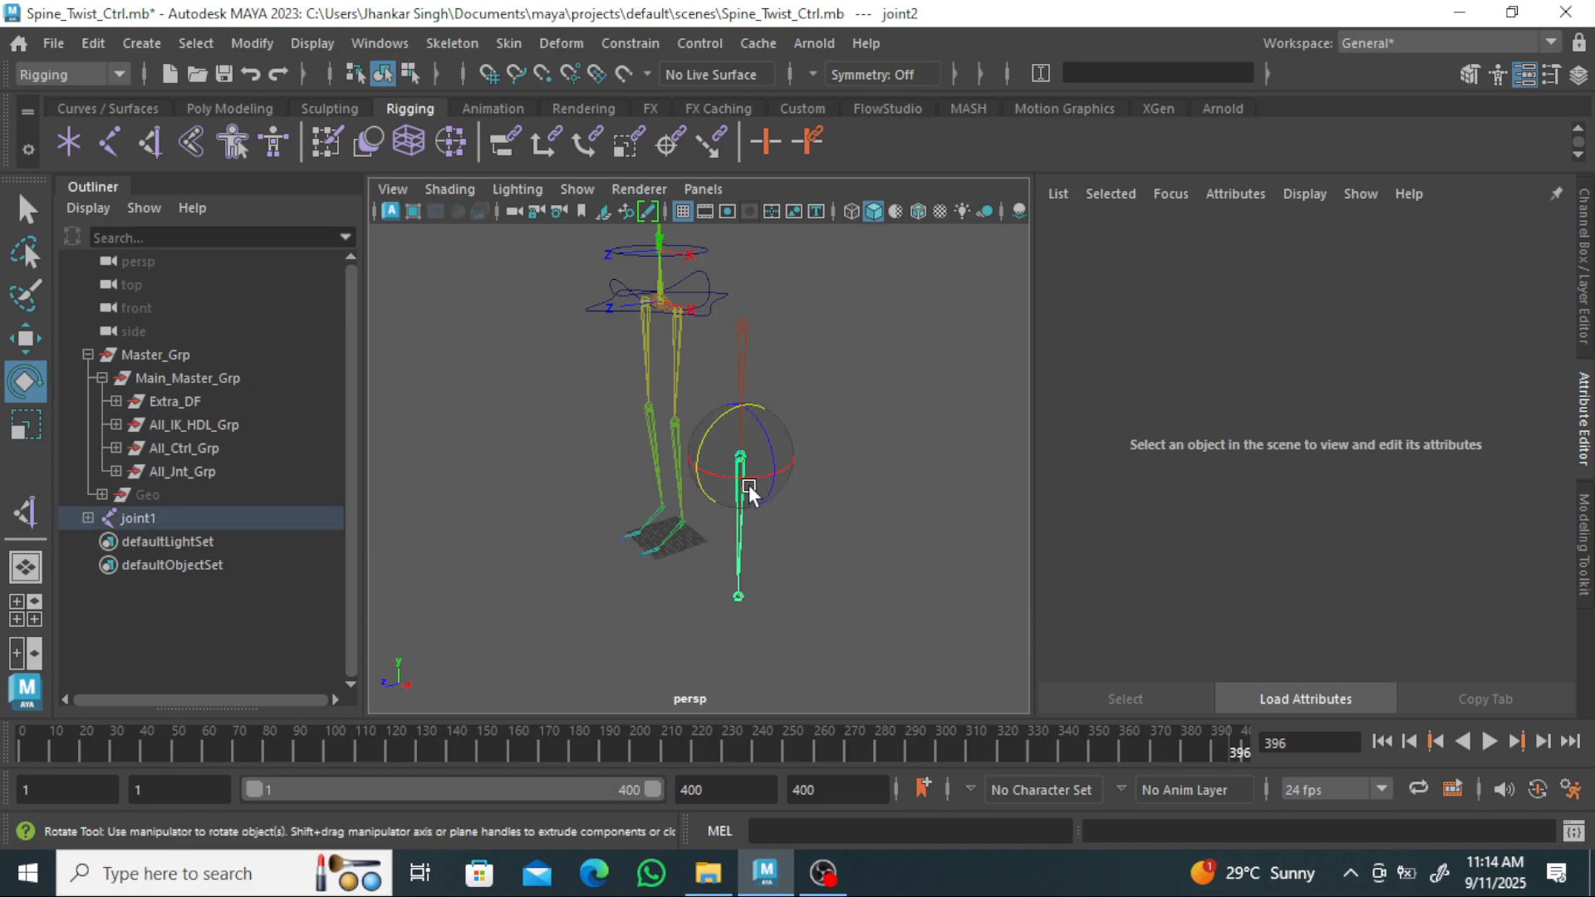
pyautogui.moveTo(746, 402); pyautogui.dragTo(734, 370)
pyautogui.hotkey('ctrl', 'z')
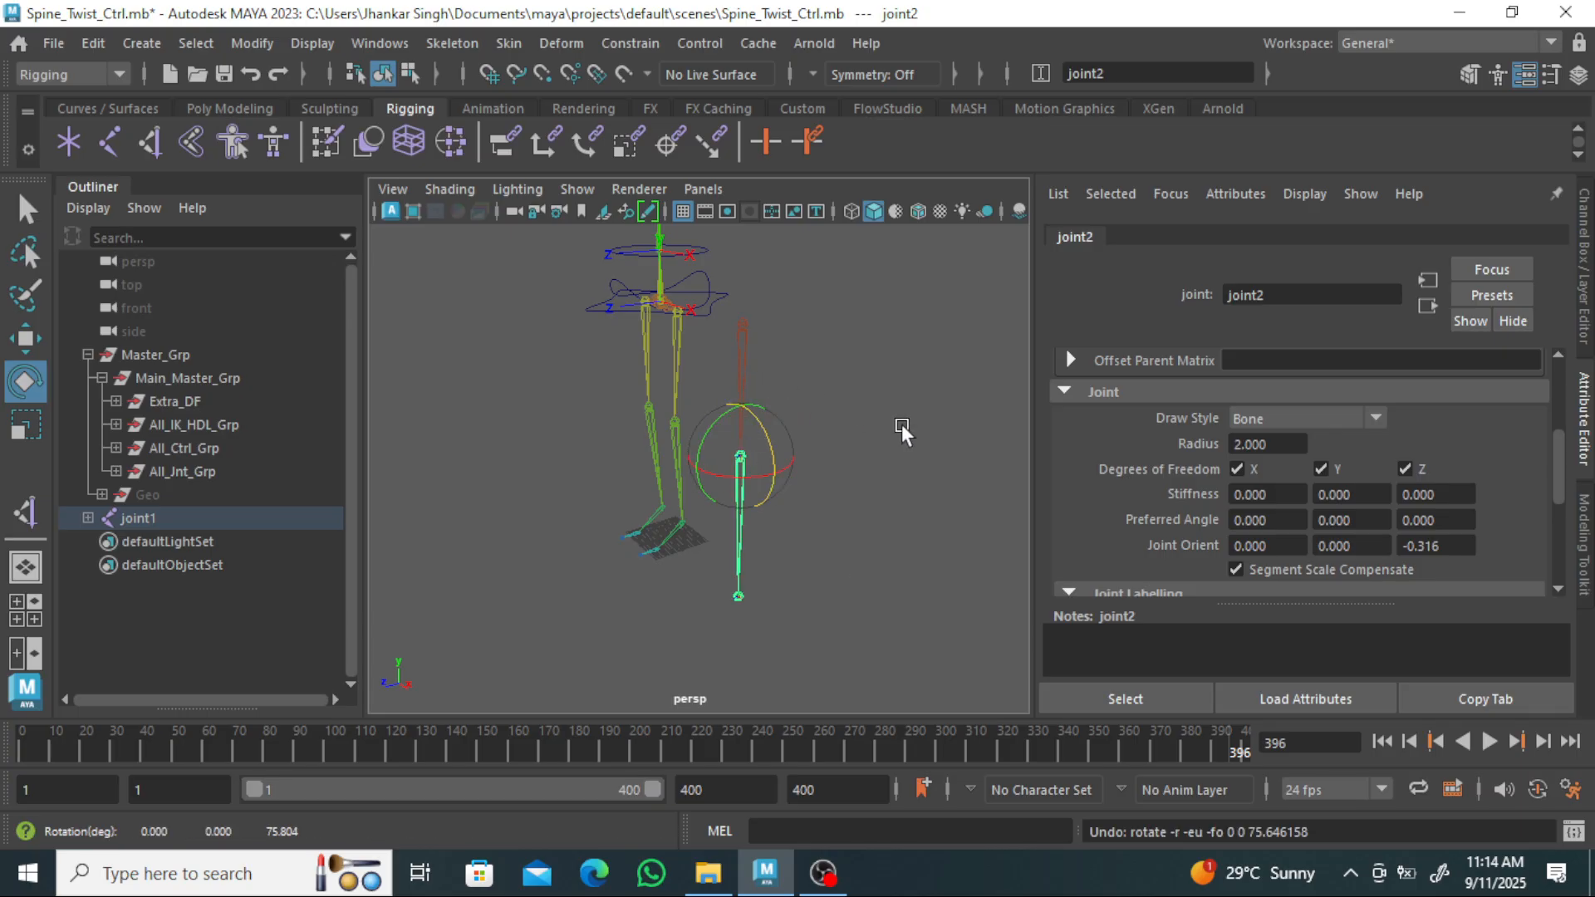
pyautogui.click(901, 428)
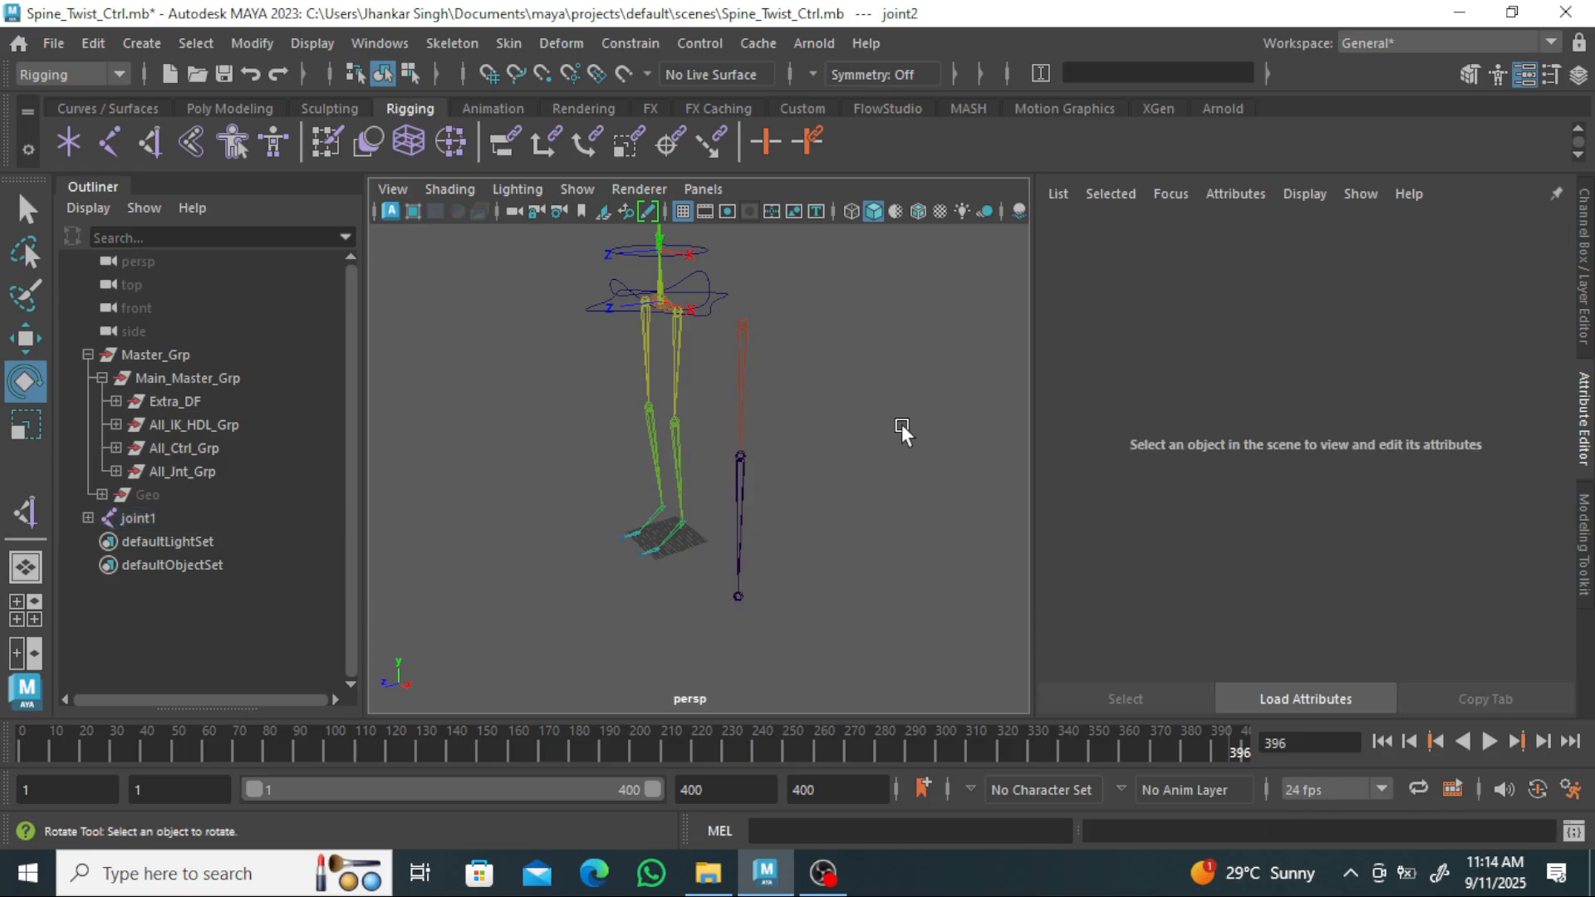
# Rotate the test chain's middle joint about 91° in Y and set this pose as its preferred angle.
pyautogui.click(744, 495)
pyautogui.moveTo(757, 447); pyautogui.dragTo(694, 494)
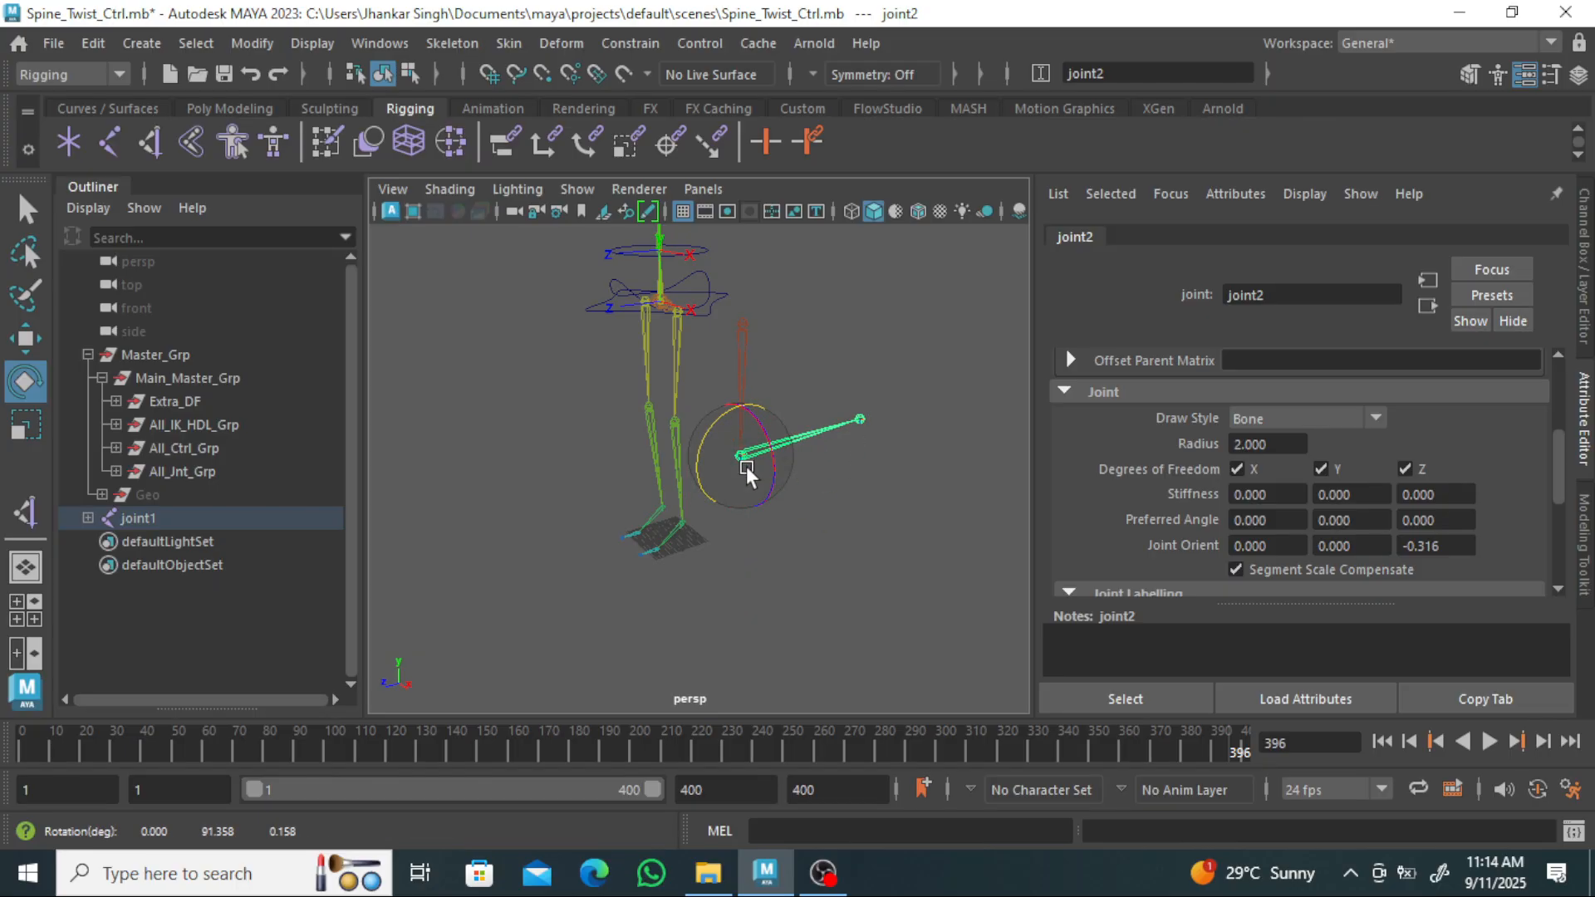
pyautogui.click(450, 35)
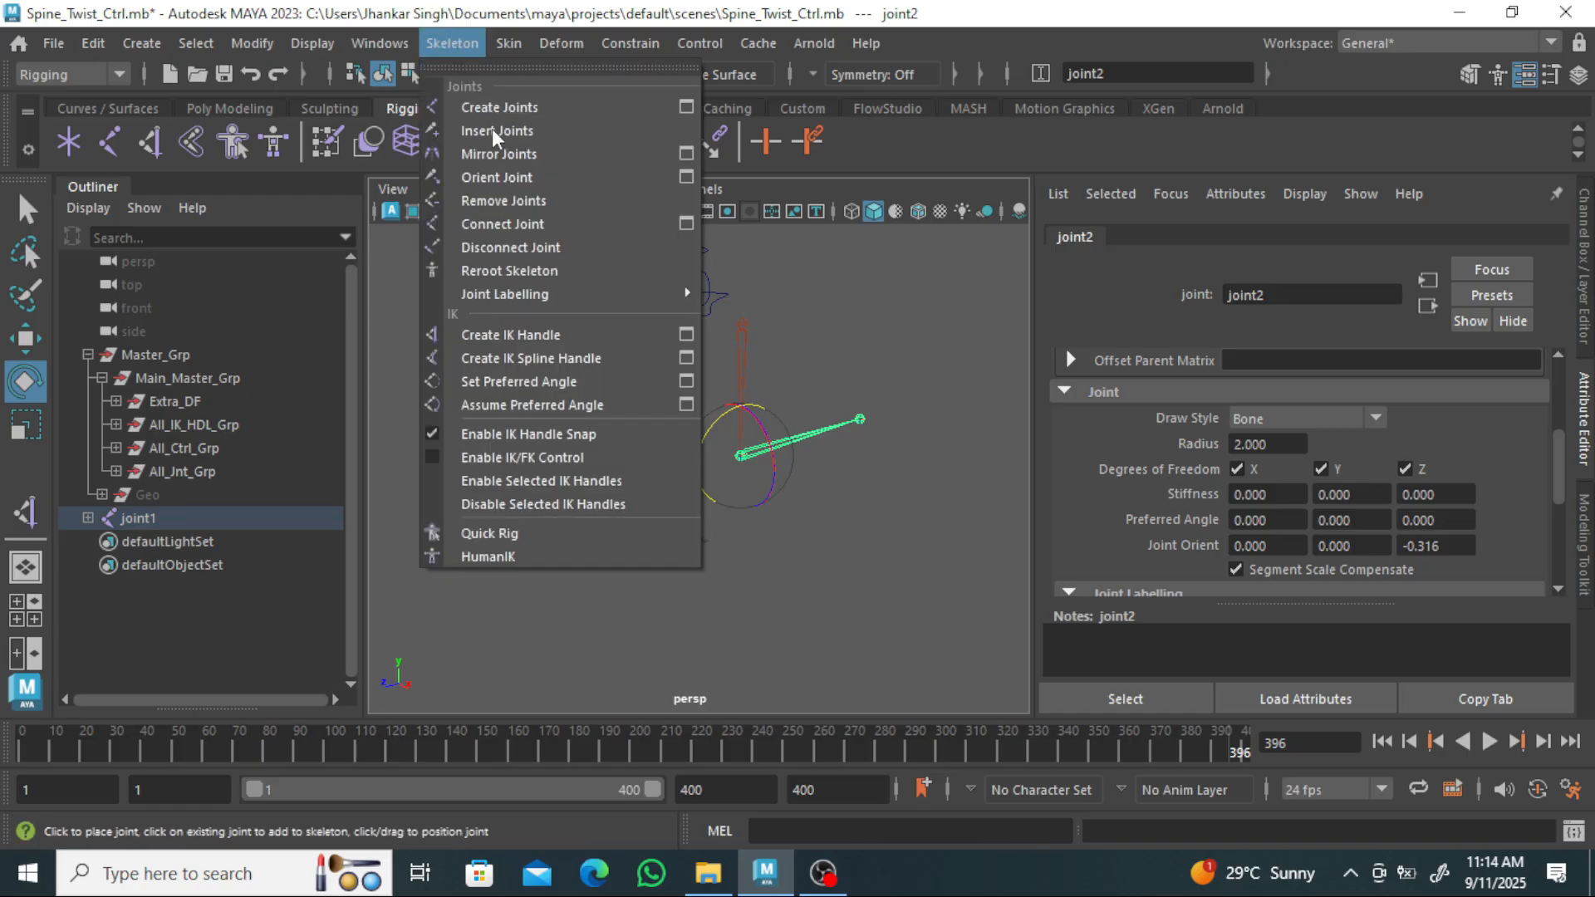
pyautogui.moveTo(526, 294)
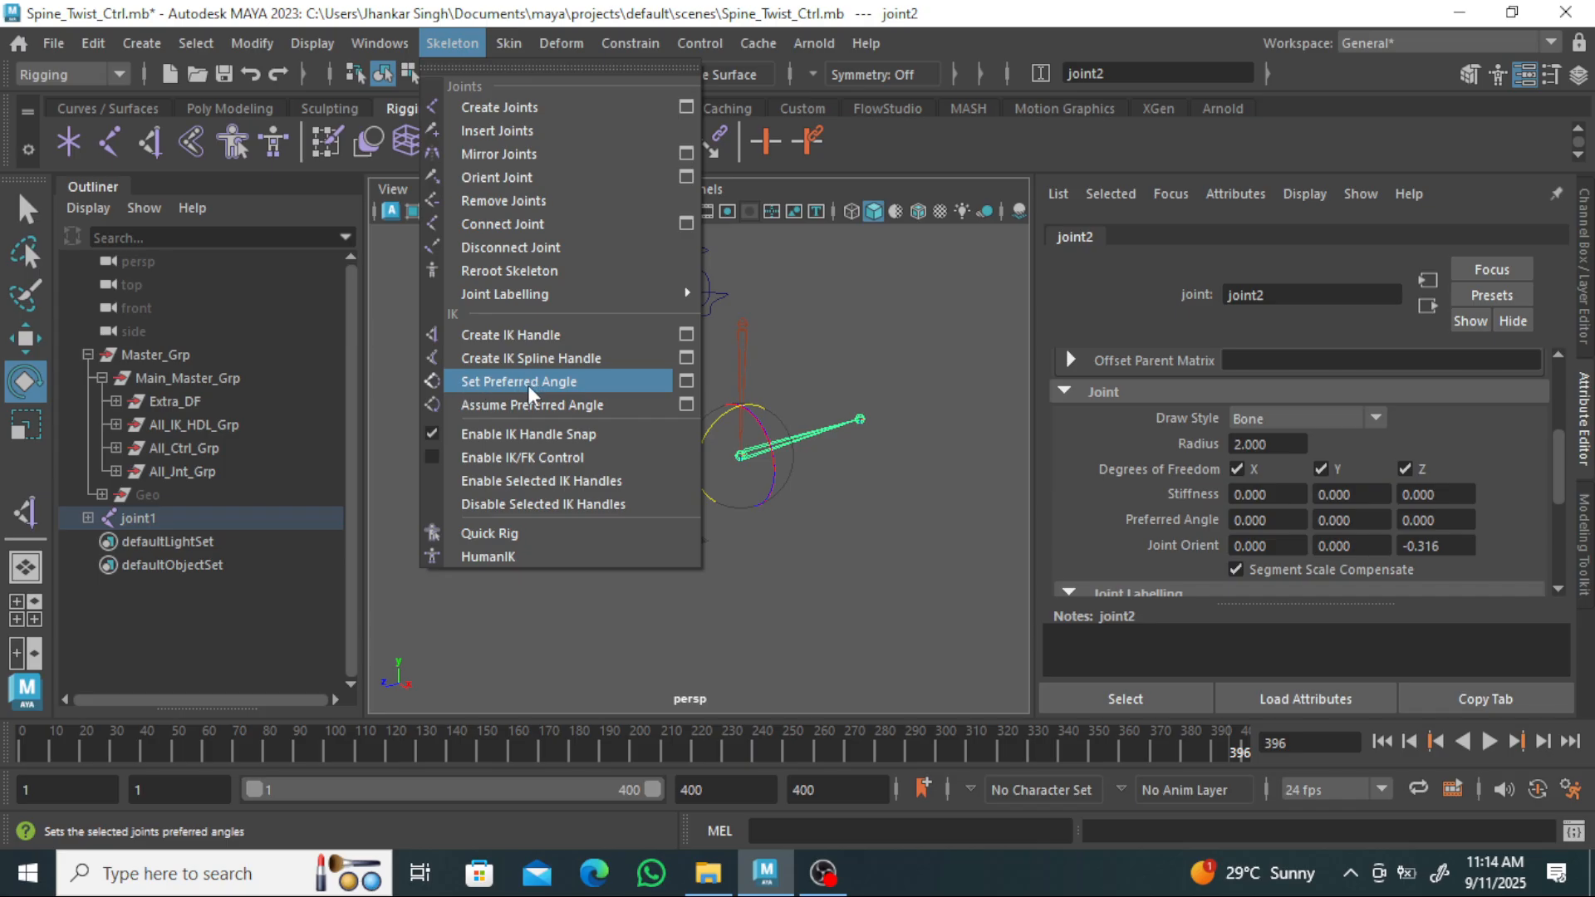
pyautogui.click(527, 386)
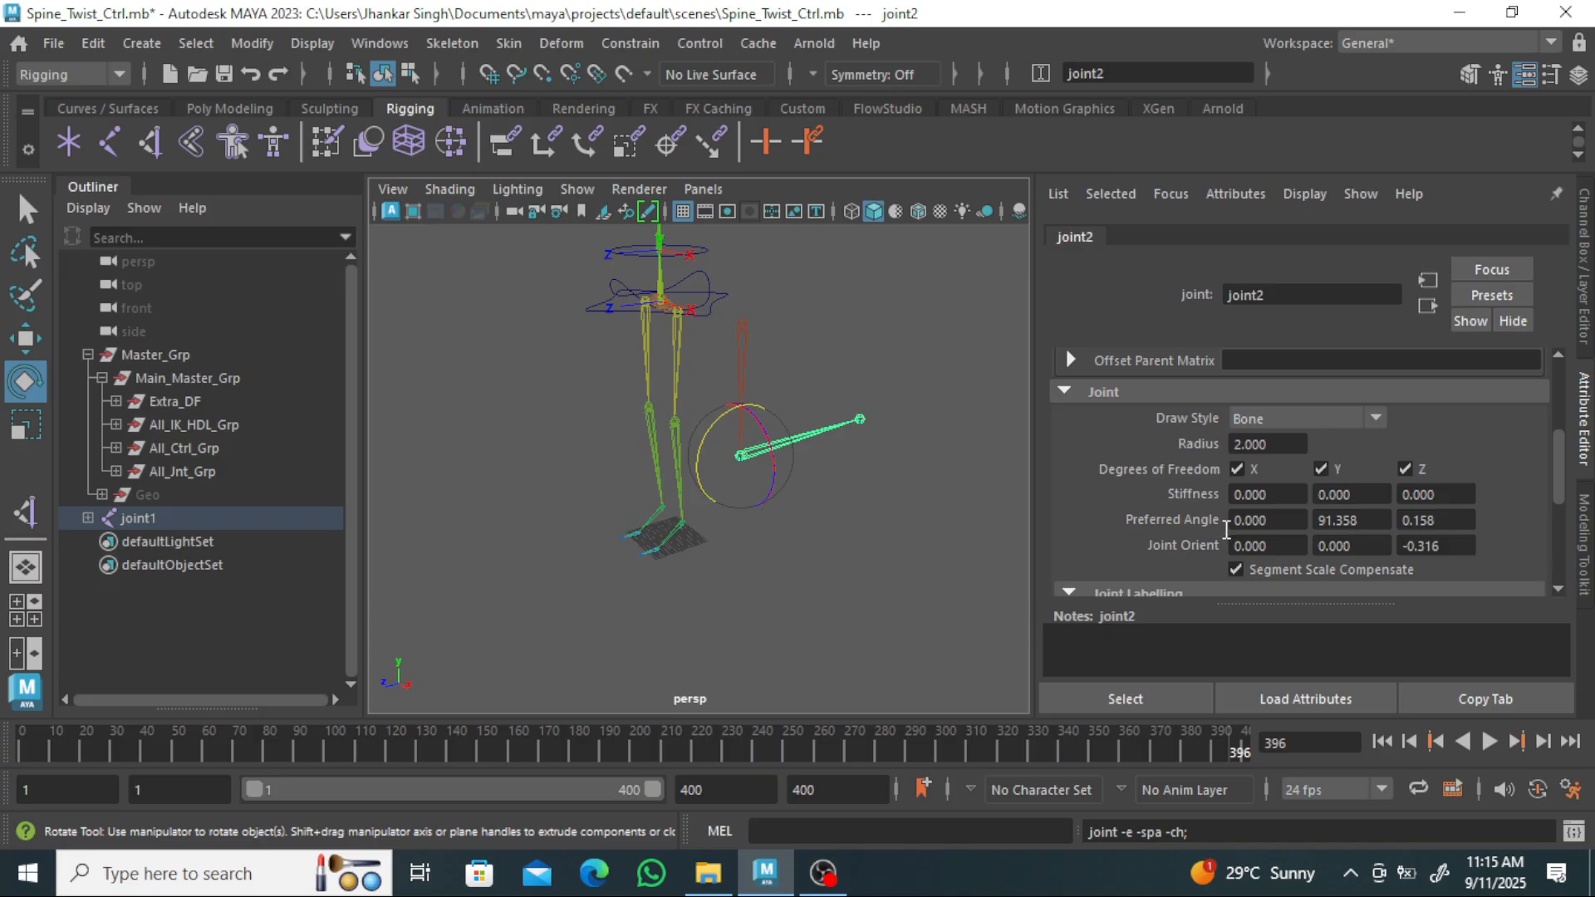
# Check the middle joint's preferred angle, and straighten the test chain by setting its Rotate Y and Rotate Z to 0.
pyautogui.click(800, 455)
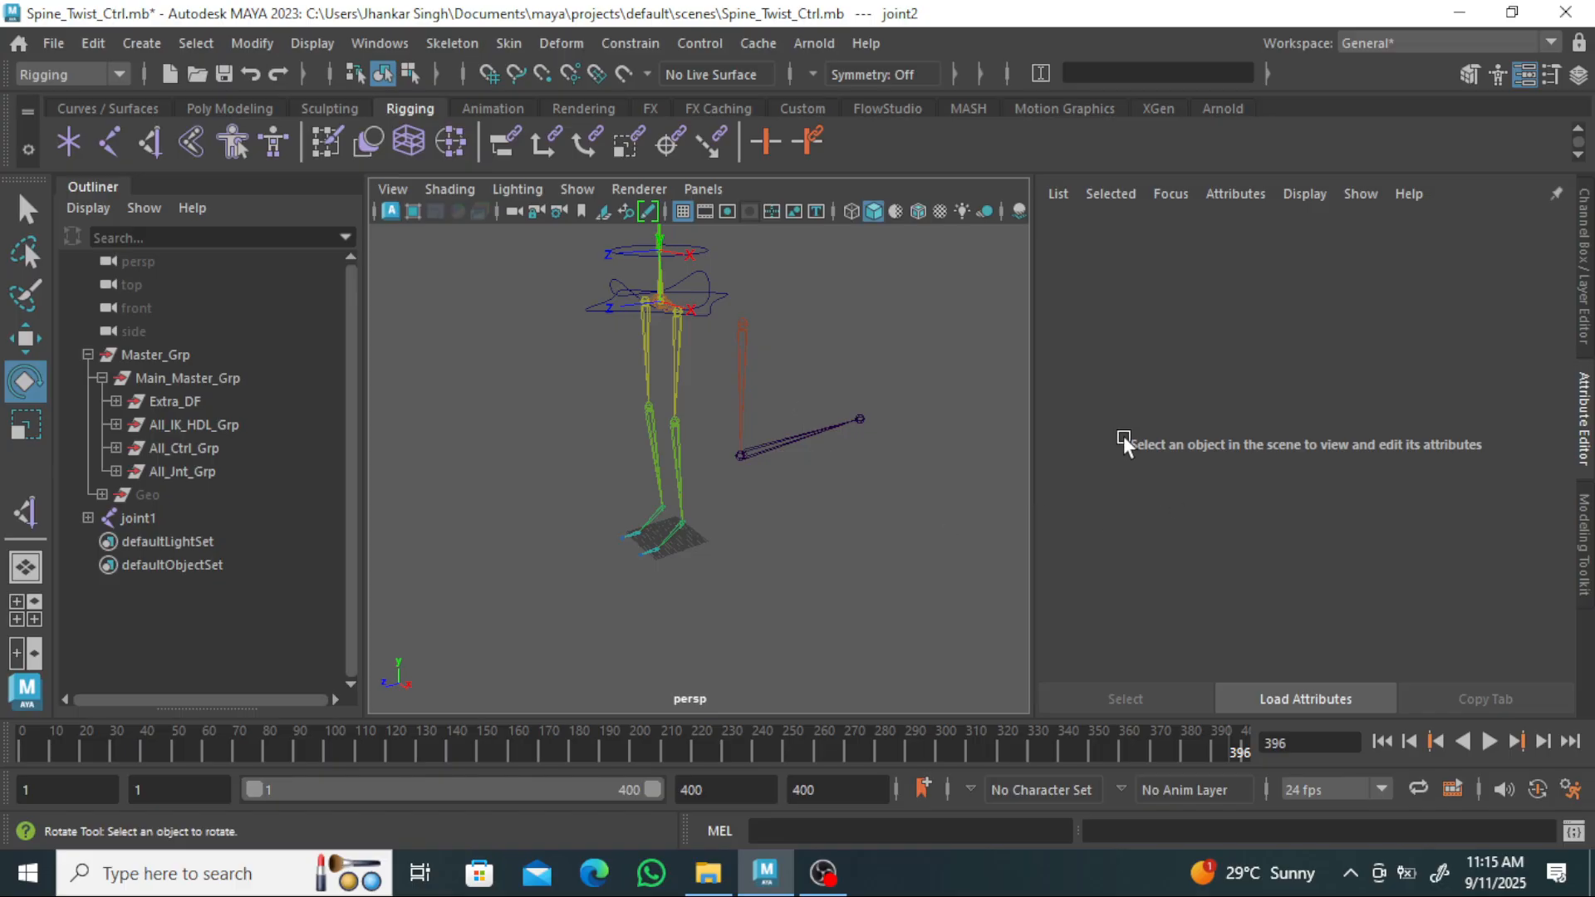
pyautogui.click(809, 448)
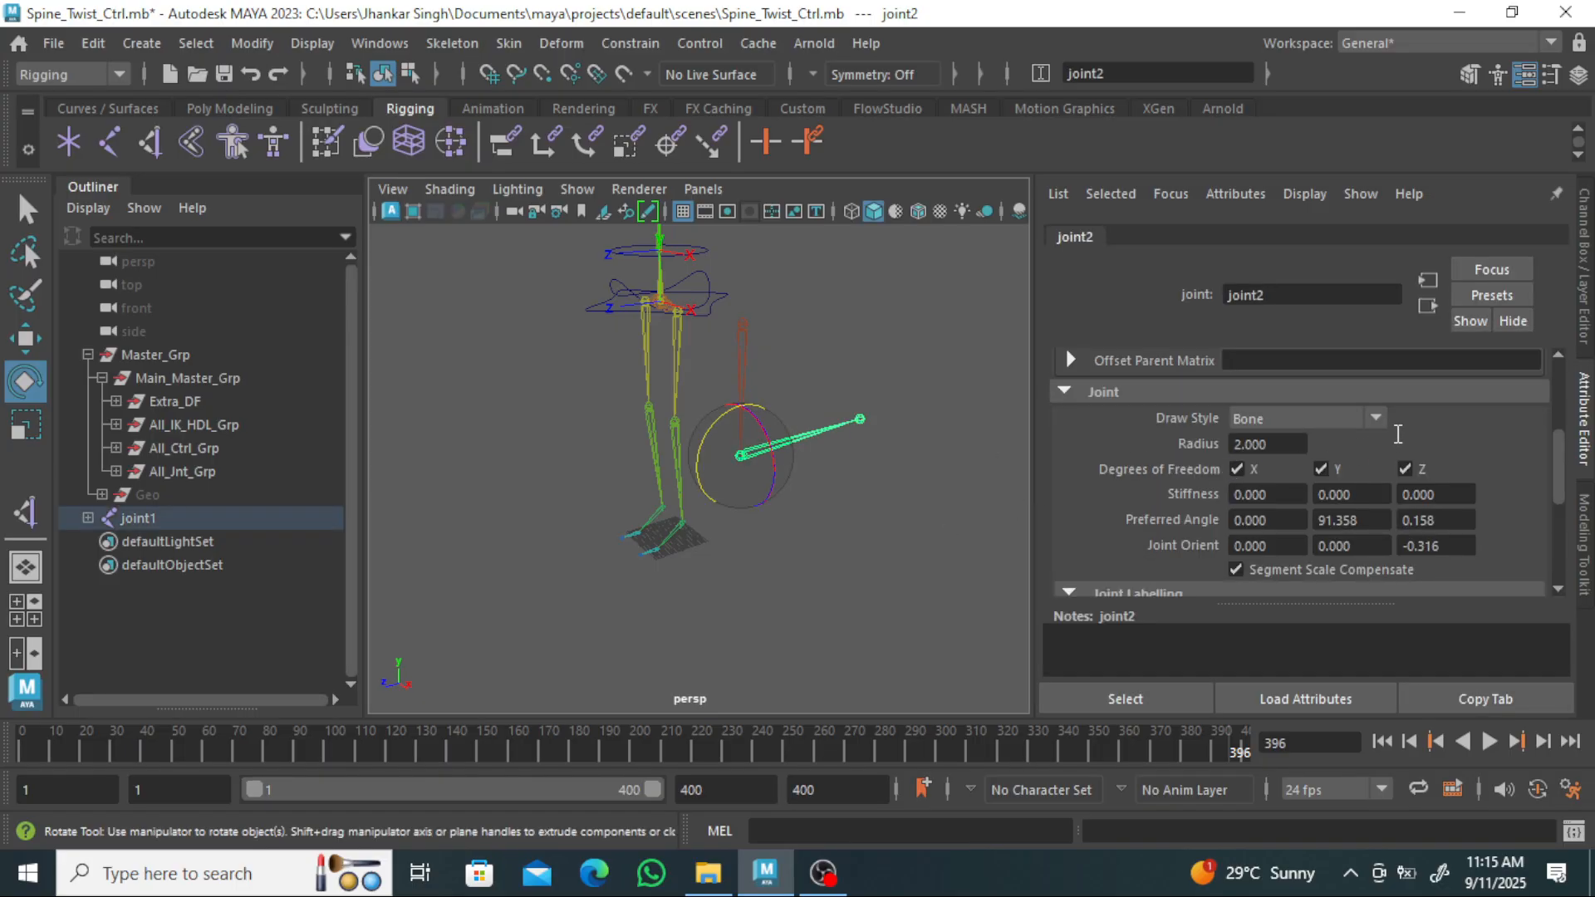
pyautogui.hotkey('ctrl', 'a')
pyautogui.moveTo(1534, 331); pyautogui.dragTo(1540, 350)
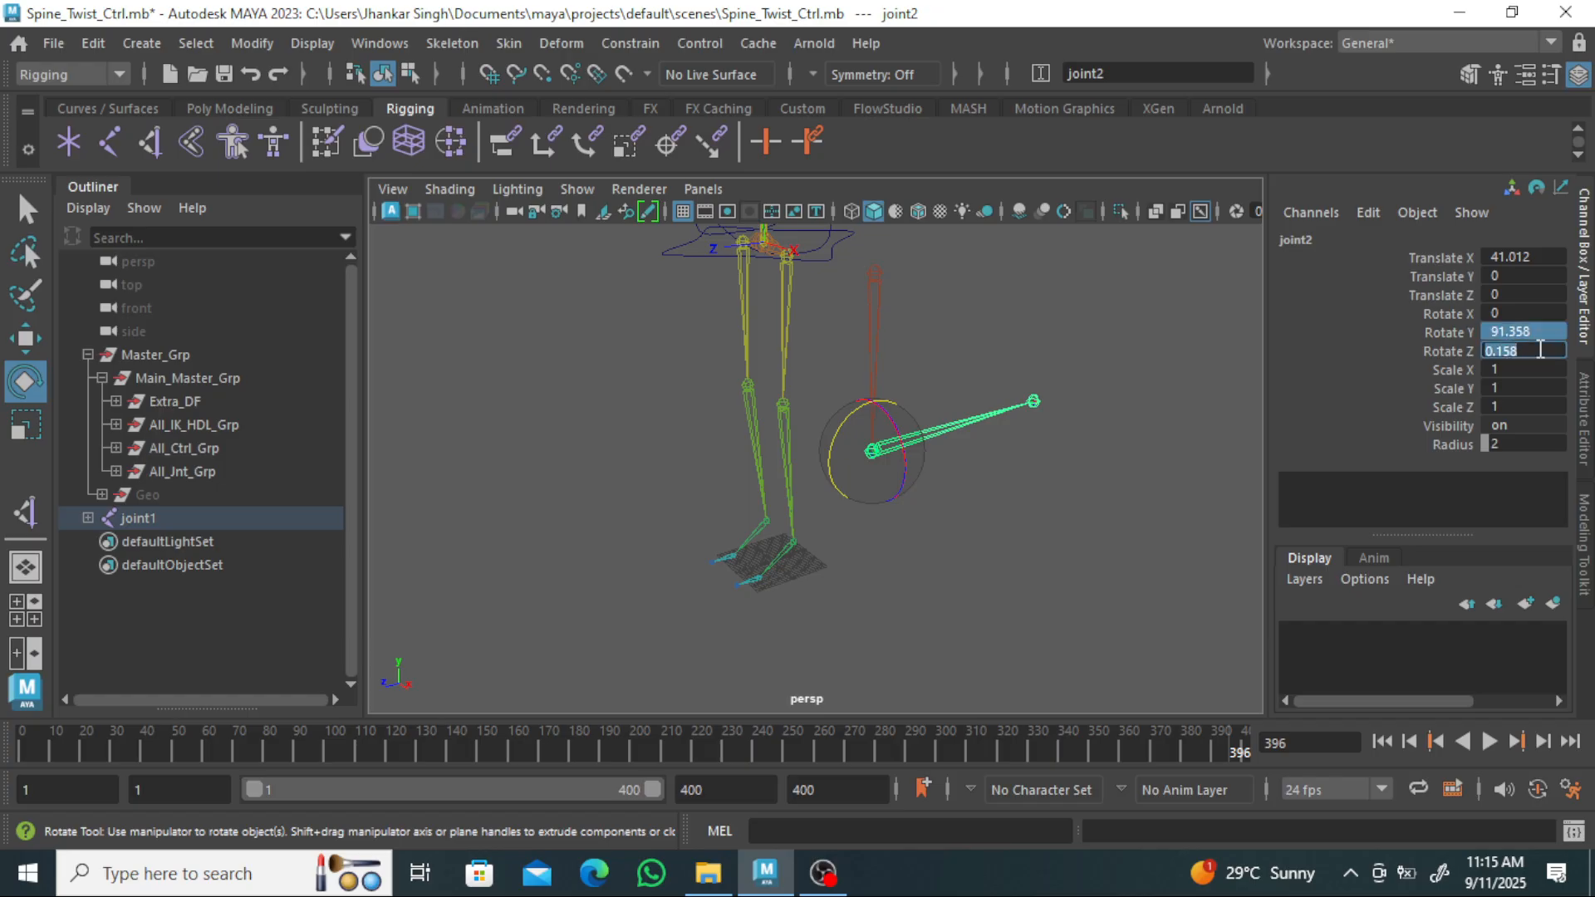
pyautogui.write('0')
pyautogui.press('Return')
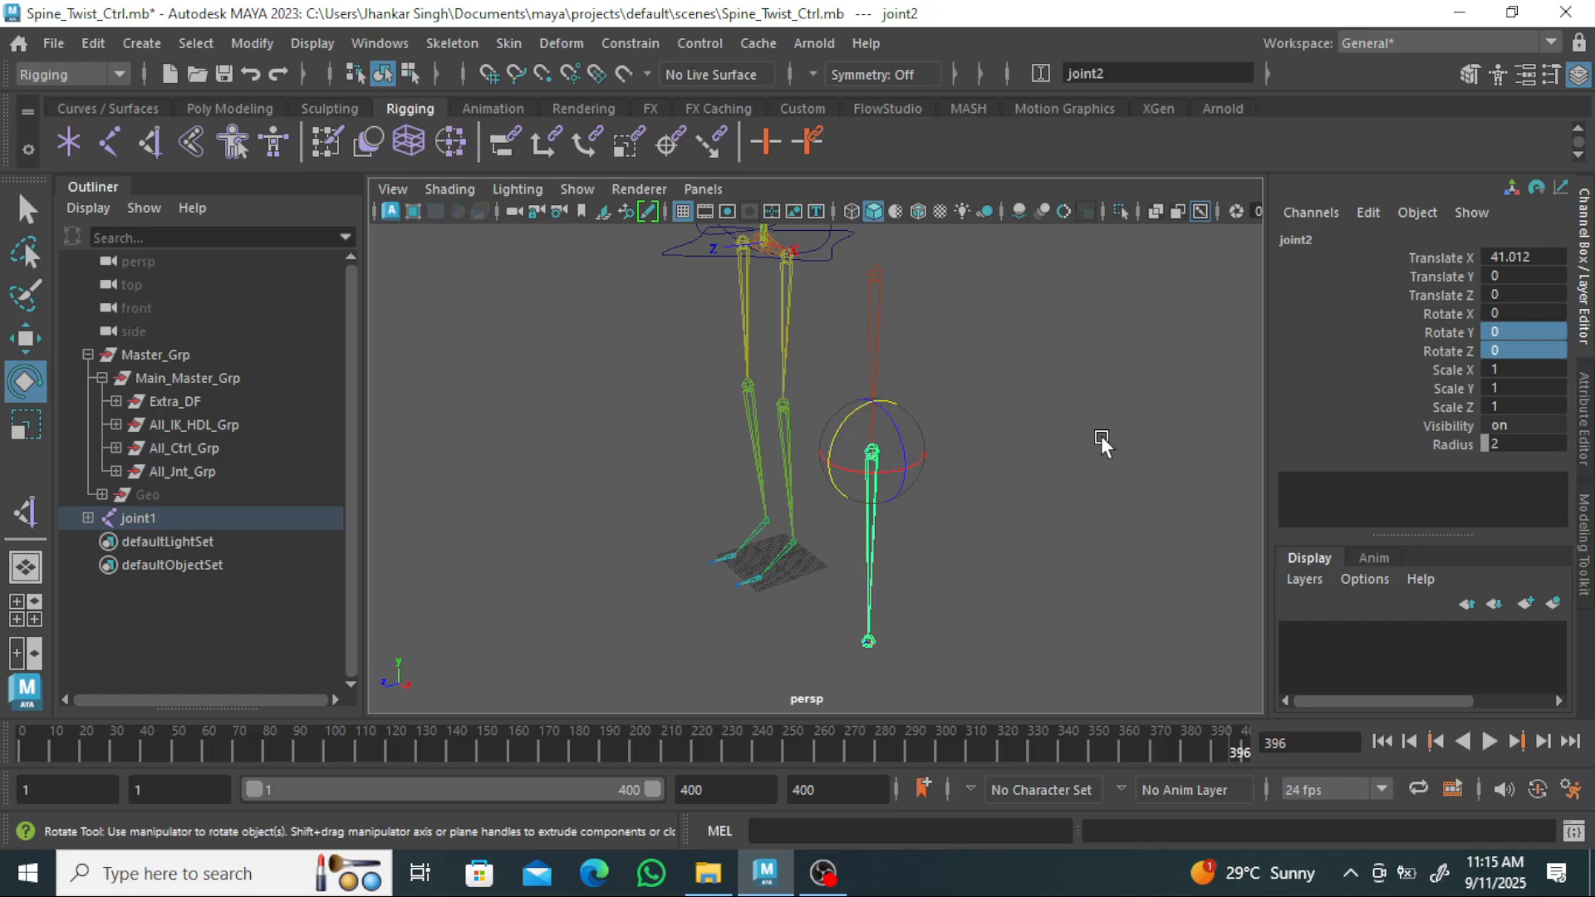
pyautogui.click(844, 445)
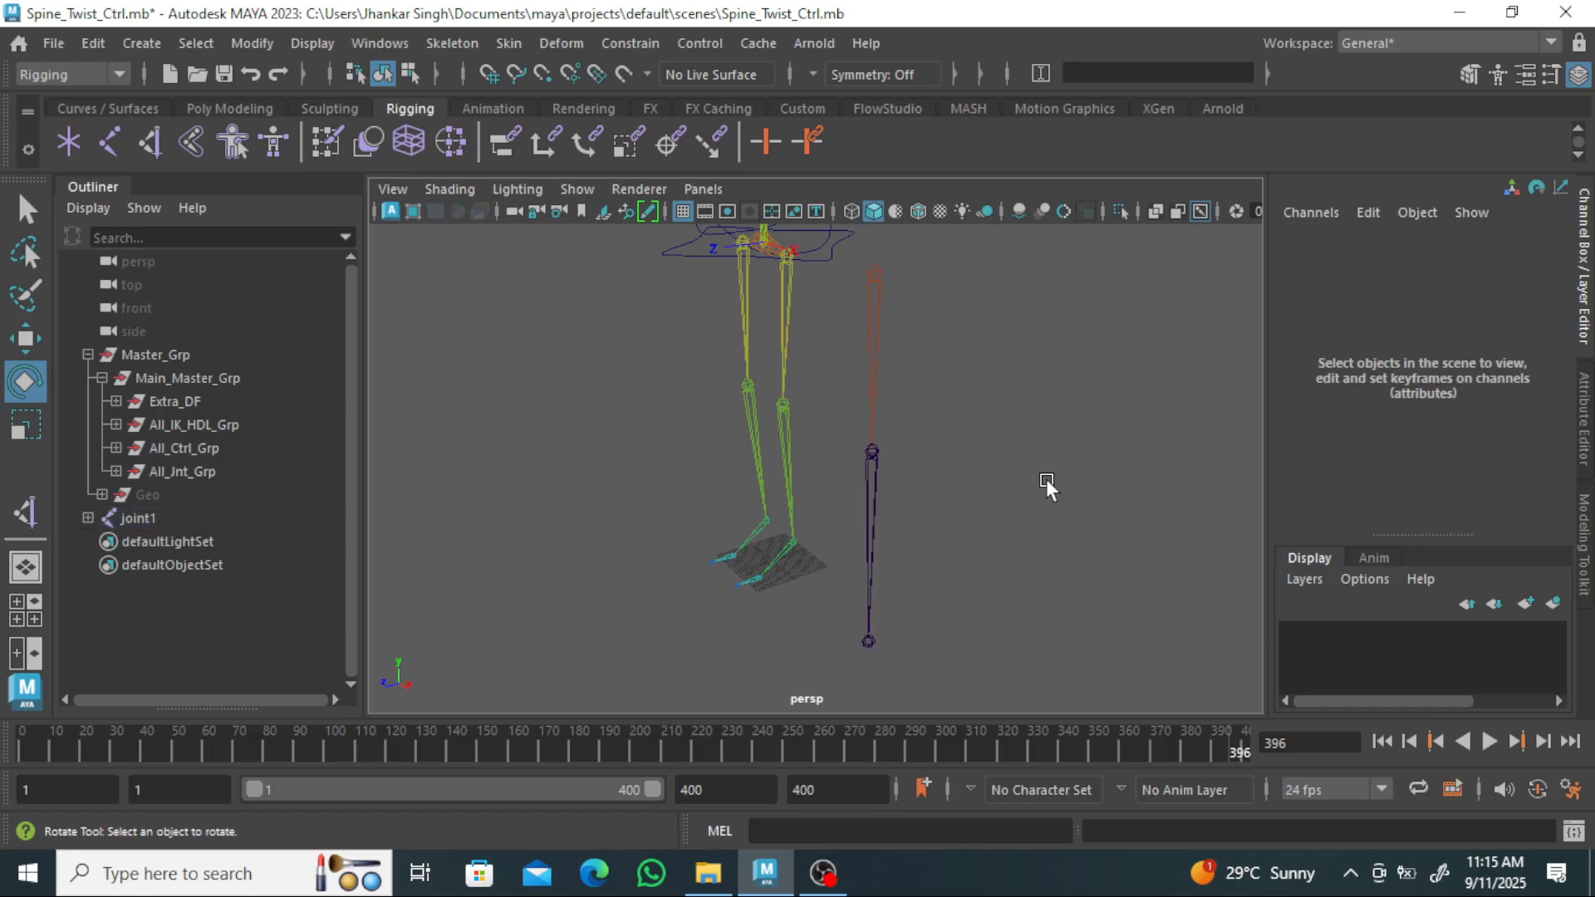
# Create an IK handle with the Rotate-Plane Solver from the test chain's top joint to its bottom joint.
pyautogui.click(452, 43)
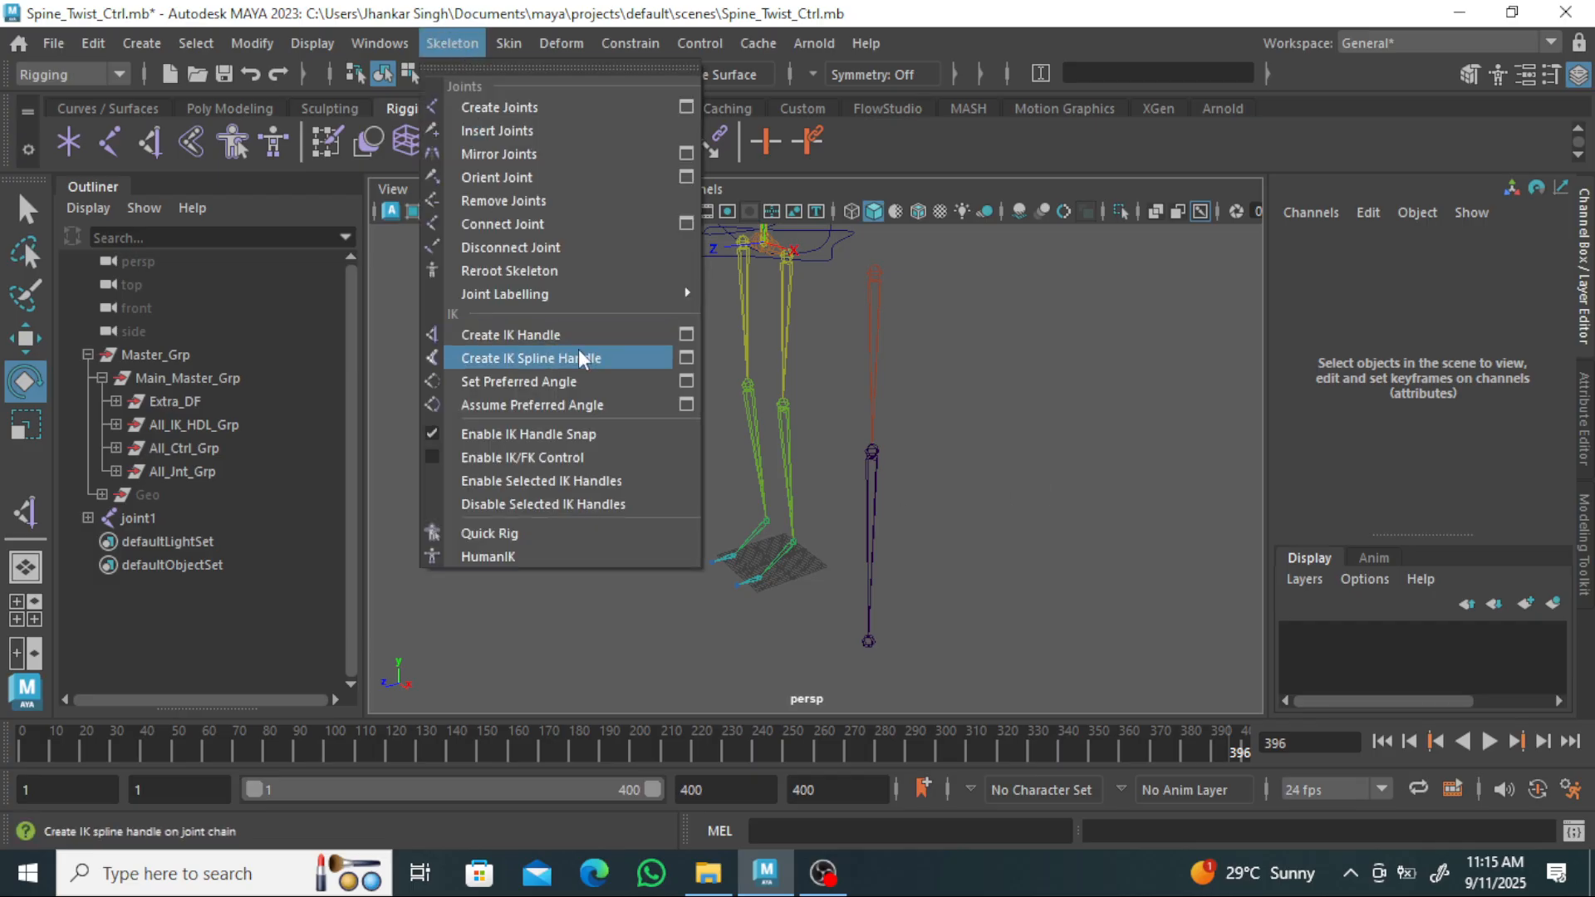
pyautogui.click(687, 335)
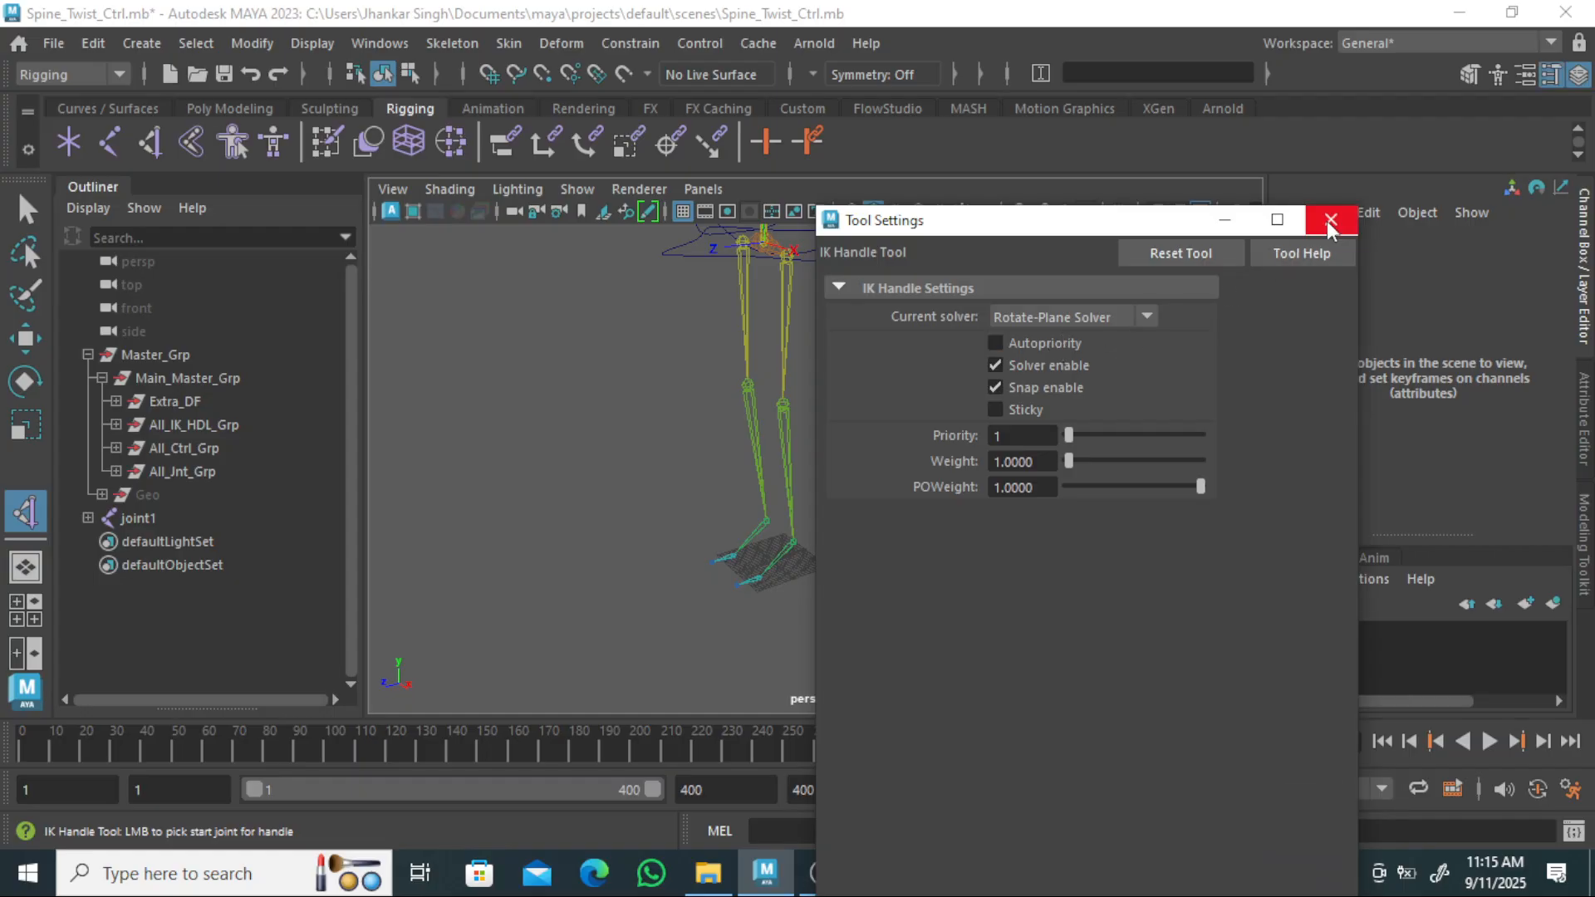
pyautogui.click(1327, 221)
pyautogui.click(874, 272)
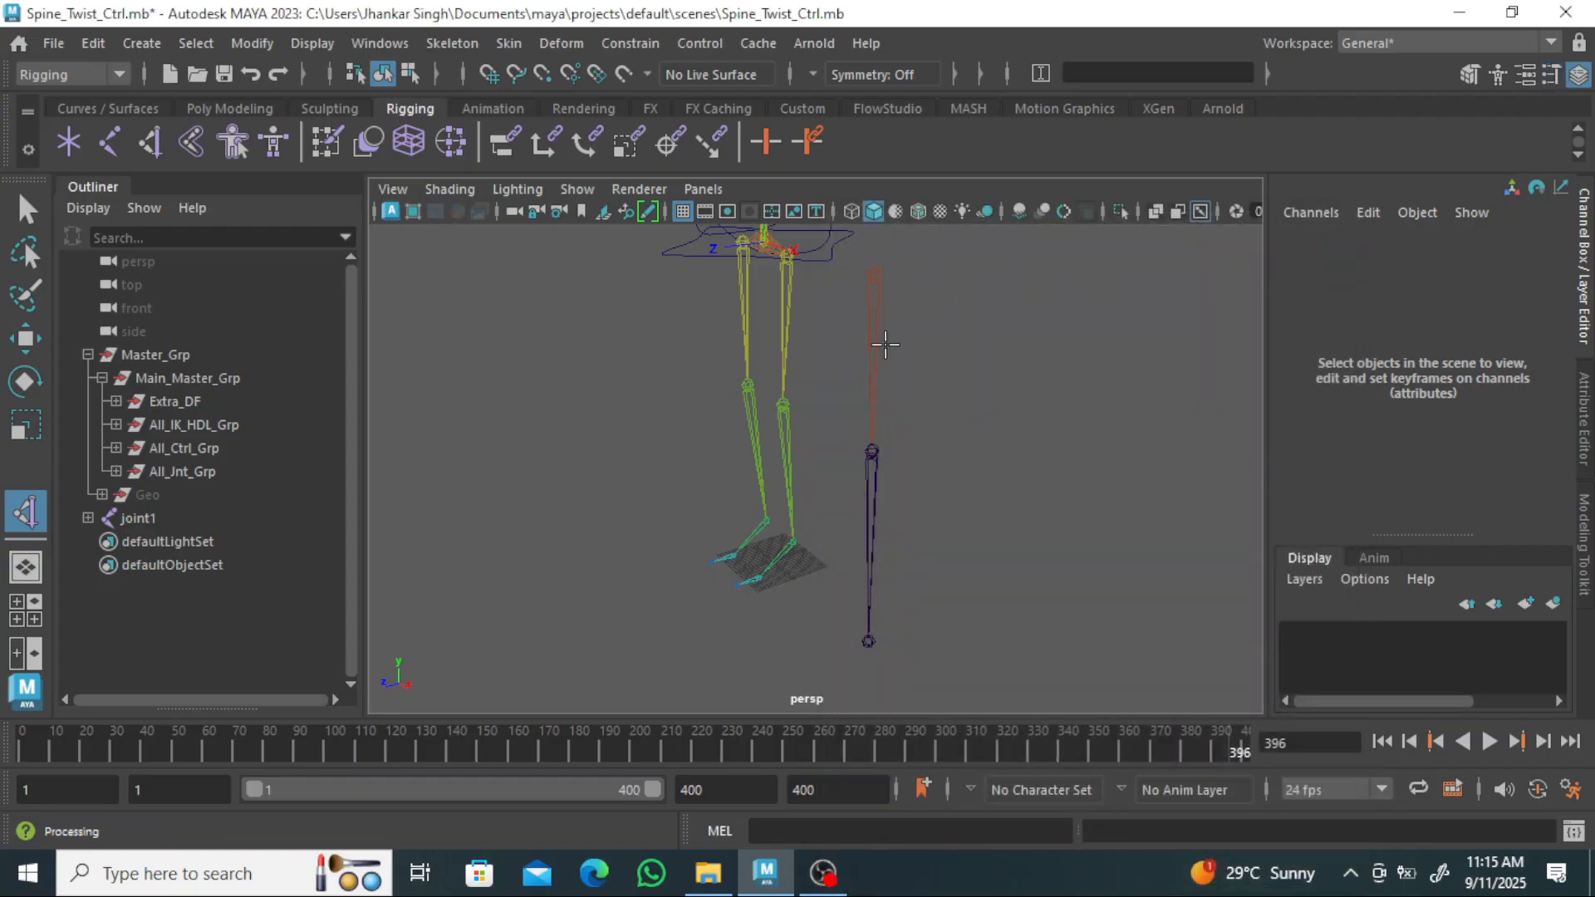
pyautogui.click(869, 640)
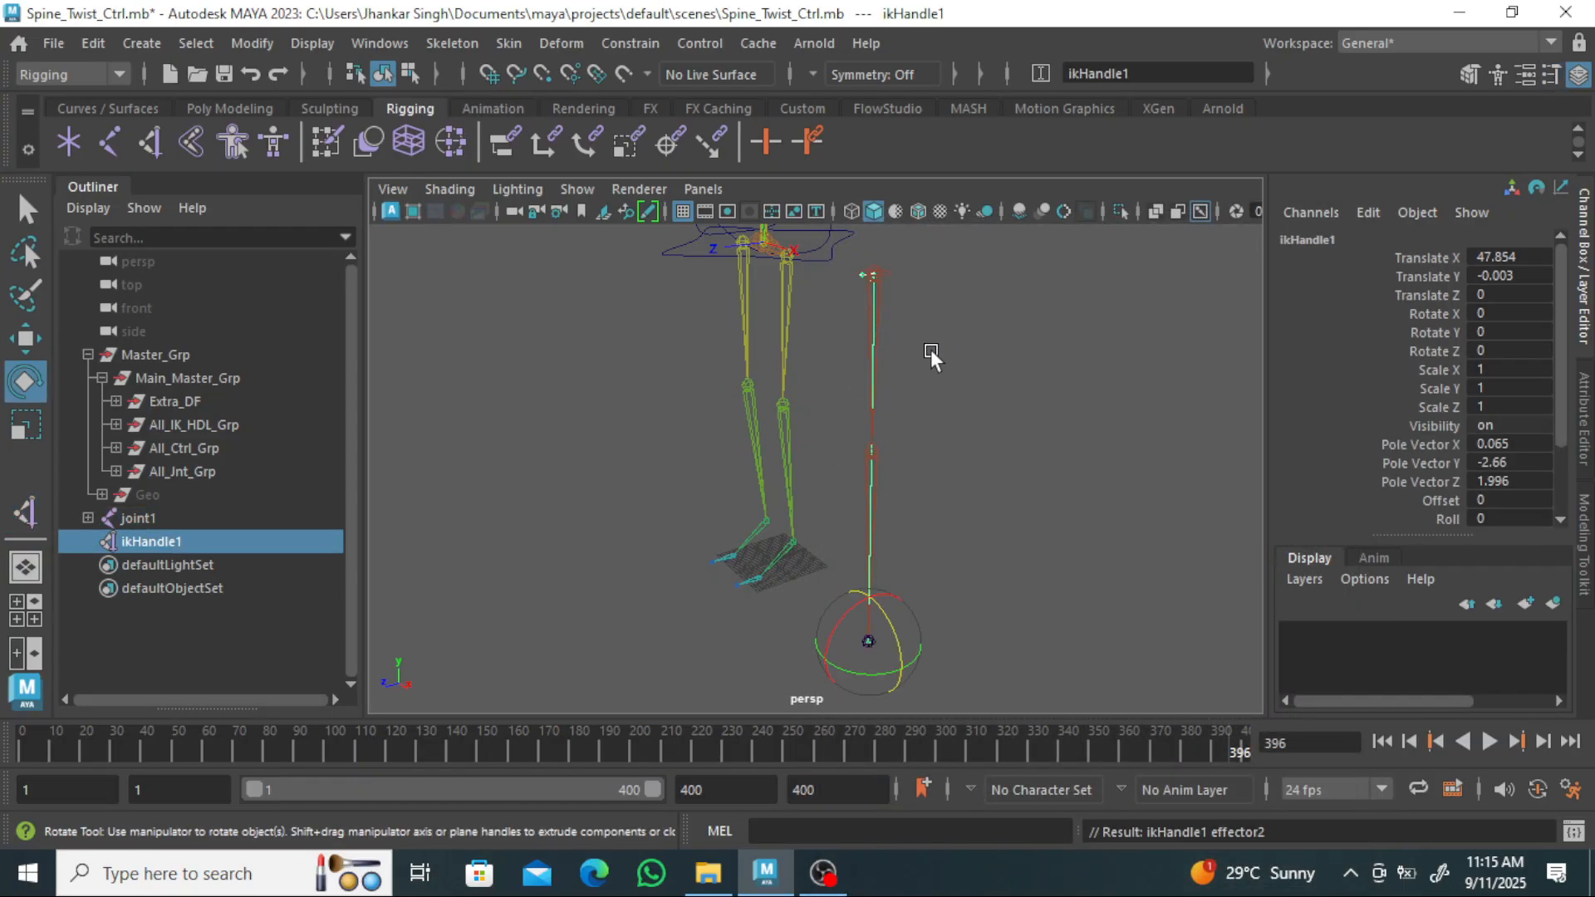
# Raise the test chain's IK handle to a Translate Y of about 49 and examine the direction of the bend.
pyautogui.moveTo(966, 339)
pyautogui.keyDown('alt'); pyautogui.mouseDown()
pyautogui.moveTo(970, 396)
pyautogui.moveTo(969, 336)
pyautogui.mouseUp(); pyautogui.keyUp('alt')
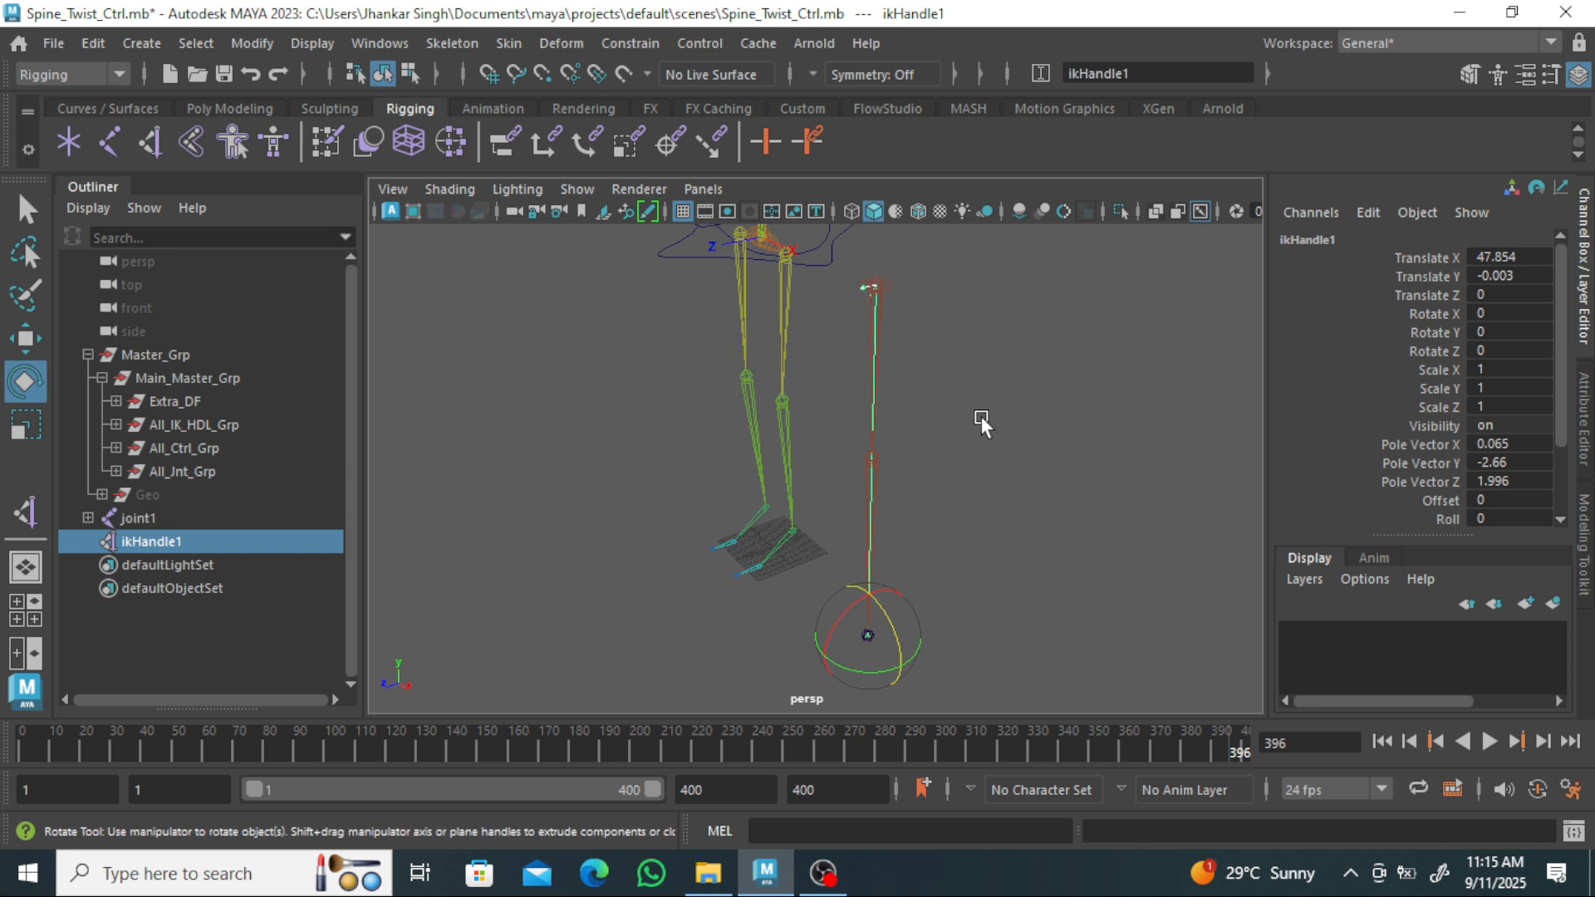
pyautogui.press('q')
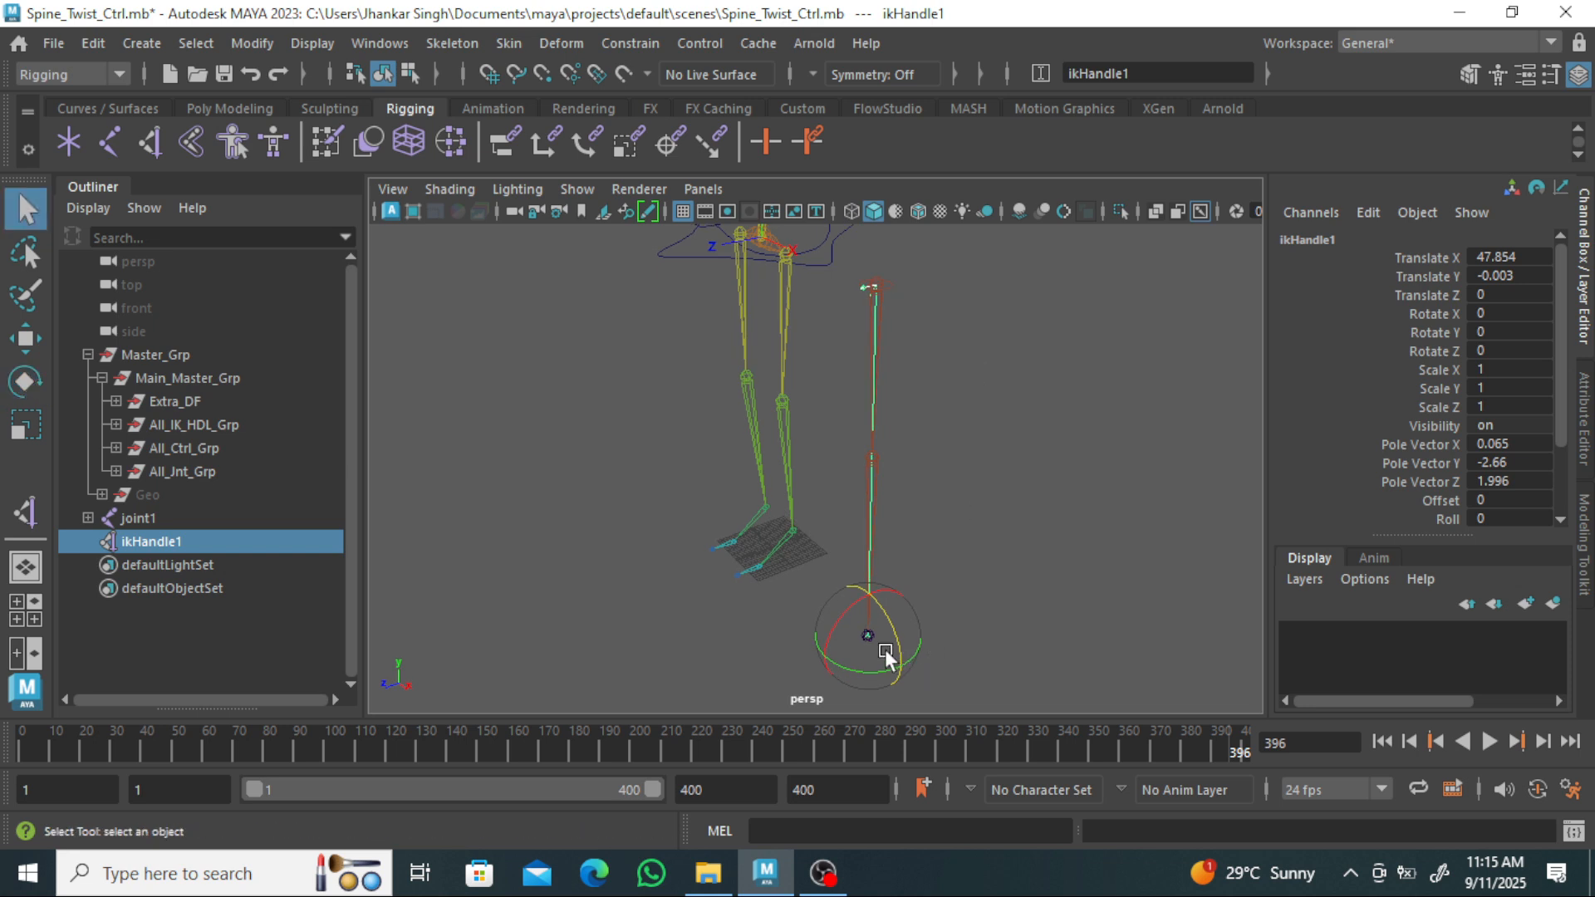
pyautogui.press('w')
pyautogui.moveTo(869, 590); pyautogui.dragTo(873, 427)
pyautogui.keyDown('alt'); pyautogui.moveTo(978, 412); pyautogui.dragTo(1110, 391); pyautogui.keyUp('alt')
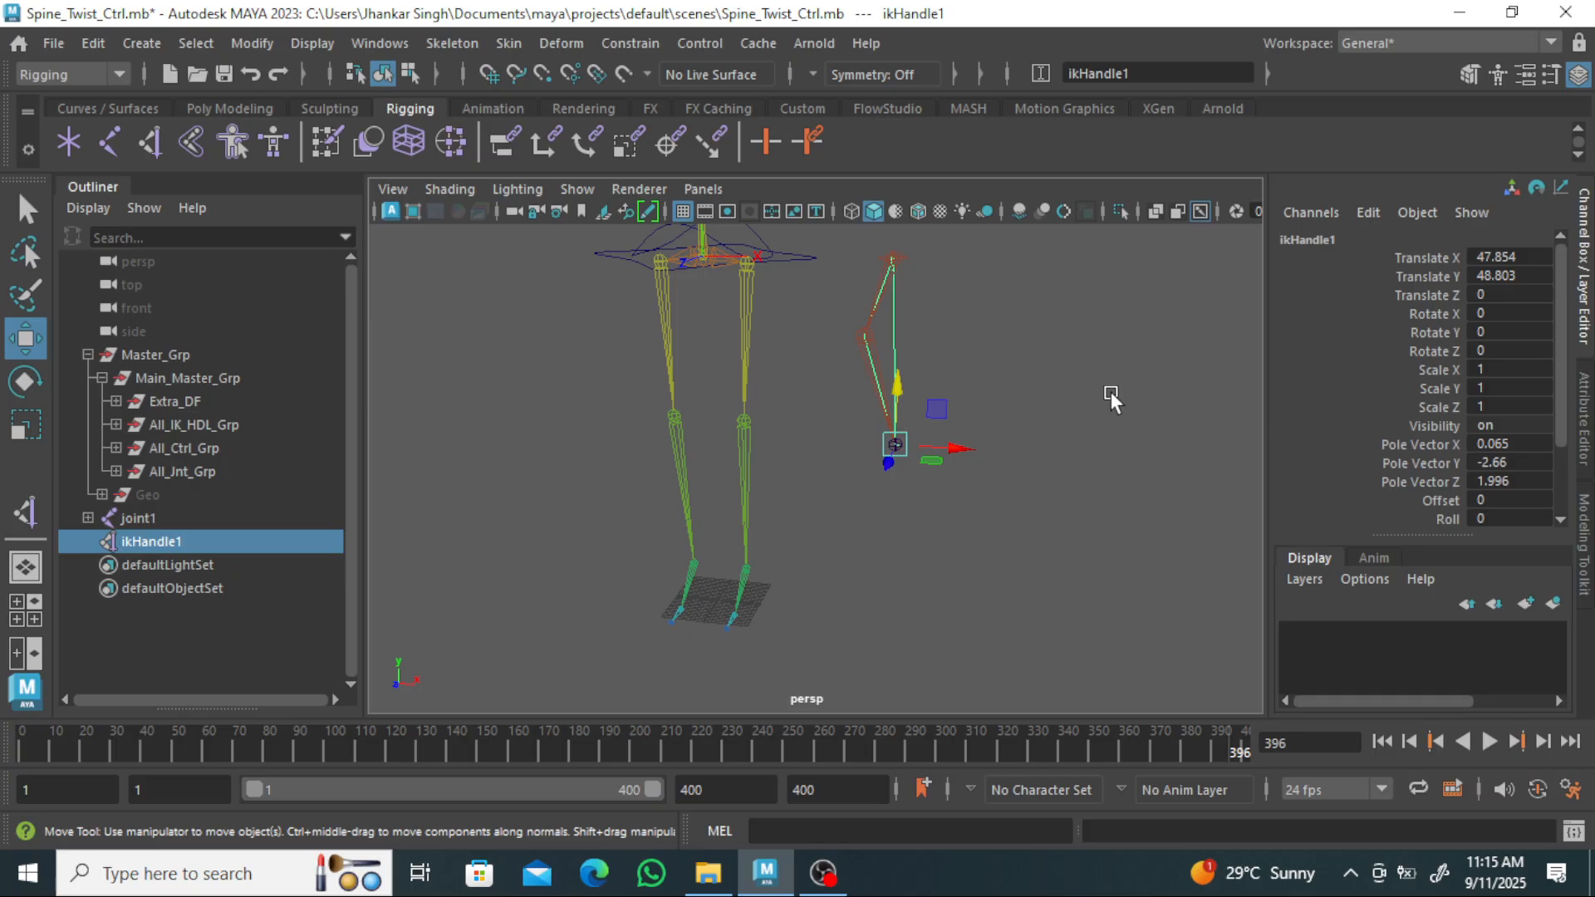
# Delete the test chain joint1 together with its ikHandle1.
pyautogui.click(1020, 584)
pyautogui.moveTo(177, 542); pyautogui.dragTo(160, 524)
pyautogui.press('Delete')
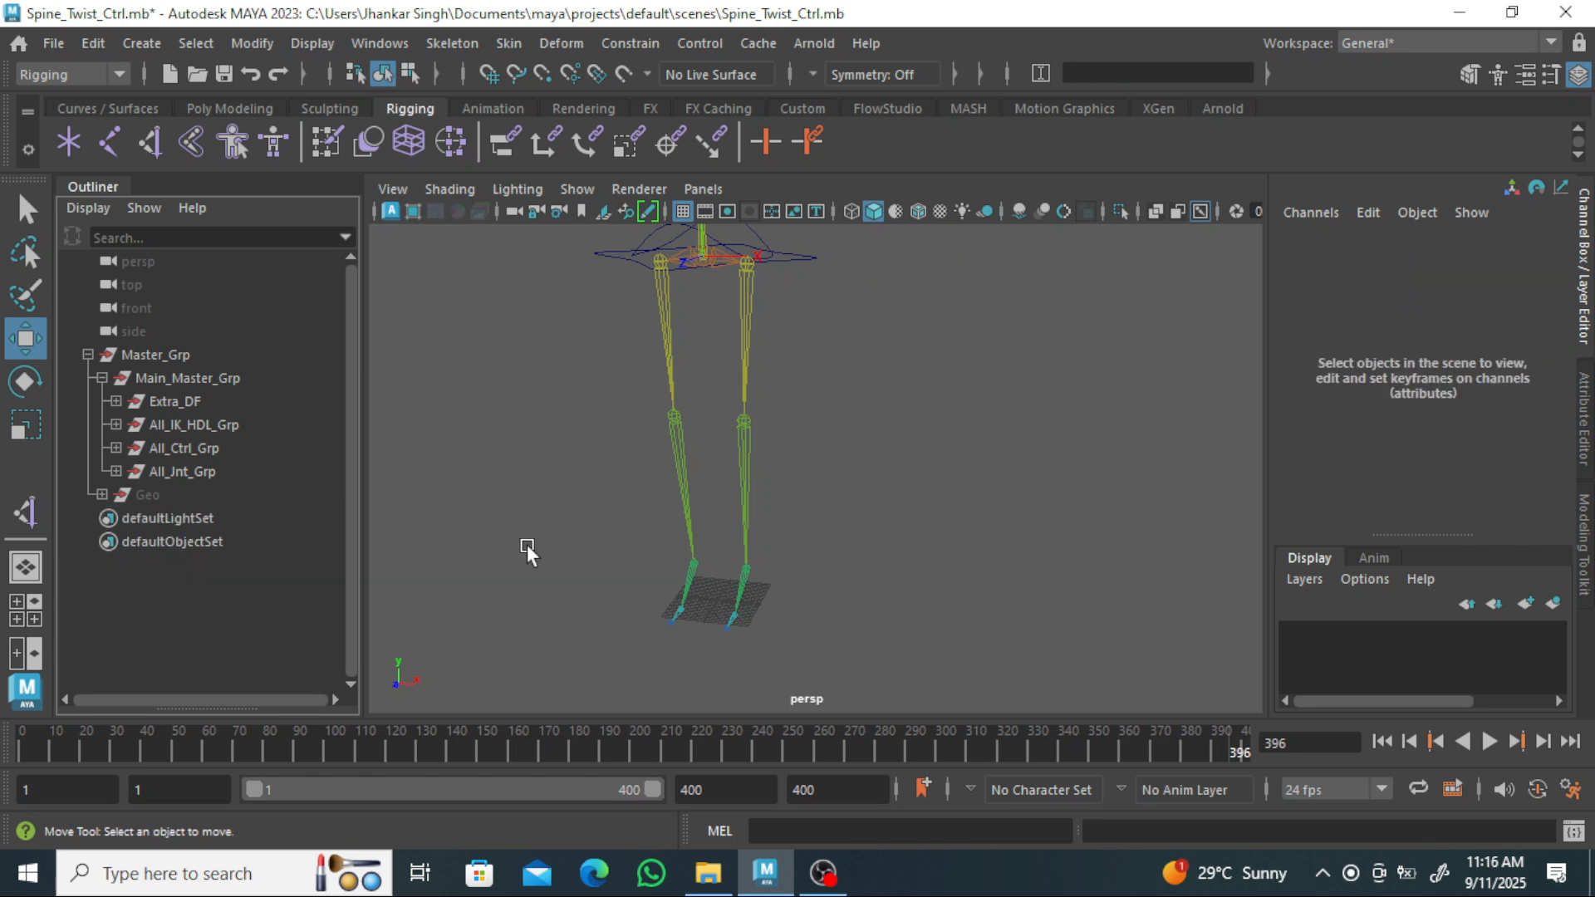
# Rotate R_Knee_Bind_Jnt about 97.6° in X and set that bend as its preferred angle.
pyautogui.scroll(2, 904, 502)
pyautogui.click(702, 452)
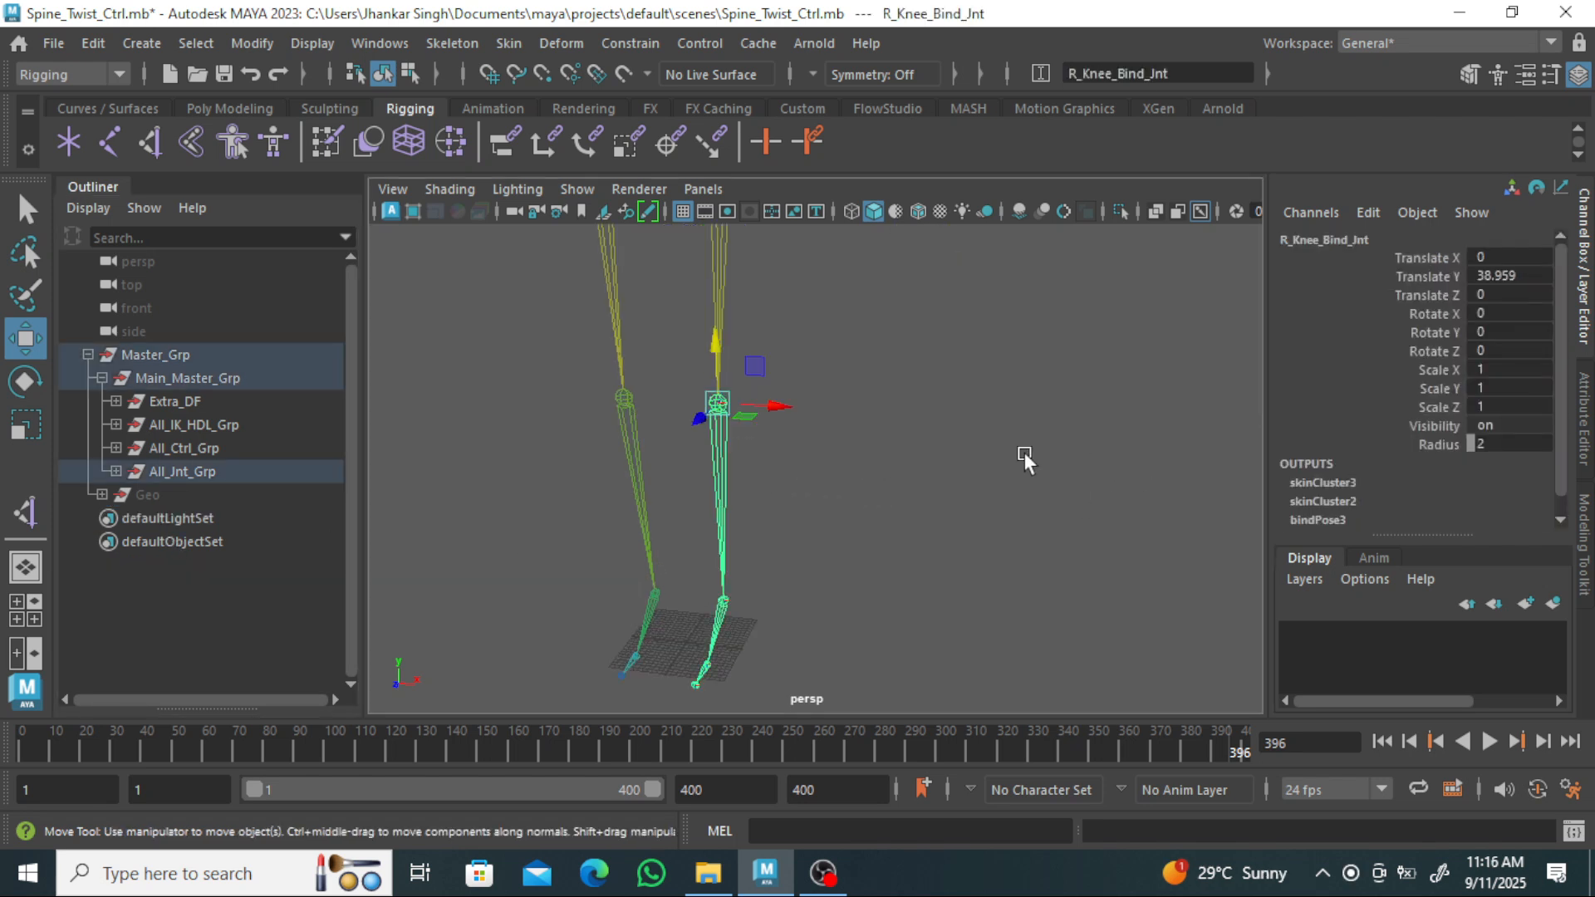
pyautogui.scroll(-2, 981, 490)
pyautogui.keyDown('alt'); pyautogui.moveTo(981, 490); pyautogui.dragTo(796, 466); pyautogui.keyUp('alt')
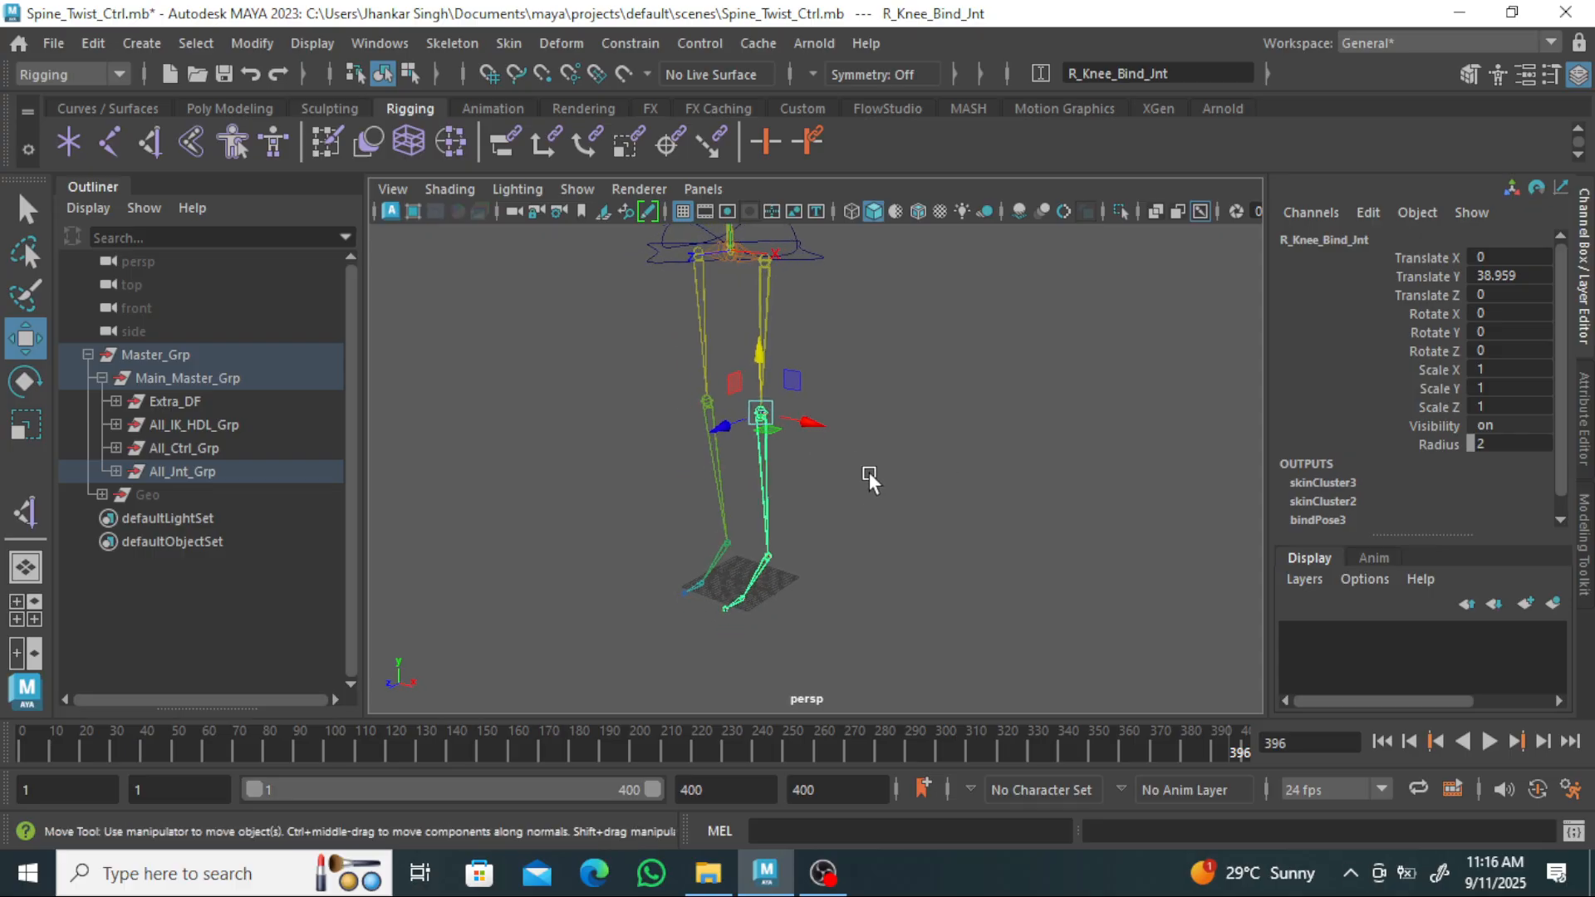
pyautogui.press('e')
pyautogui.moveTo(743, 389); pyautogui.dragTo(729, 462)
pyautogui.click(467, 48)
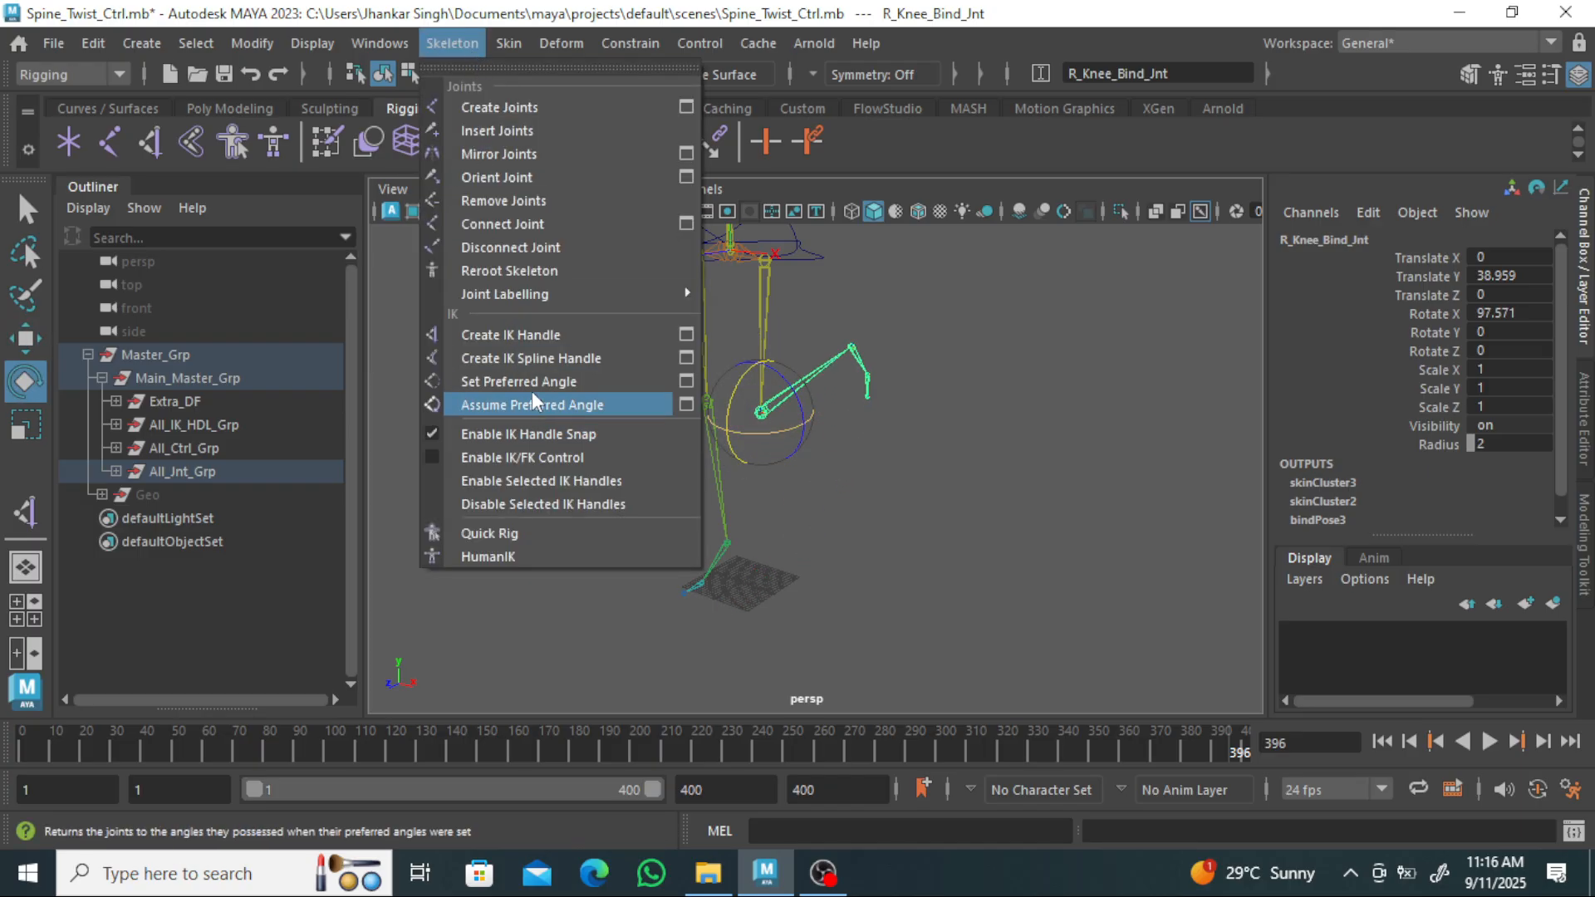
pyautogui.click(532, 382)
# Straighten the right leg by setting R_Knee_Bind_Jnt's Rotate X to 0, leaving the joint deselected.
pyautogui.click(890, 480)
pyautogui.hotkey('ctrl', 'z')
pyautogui.doubleClick(1532, 311)
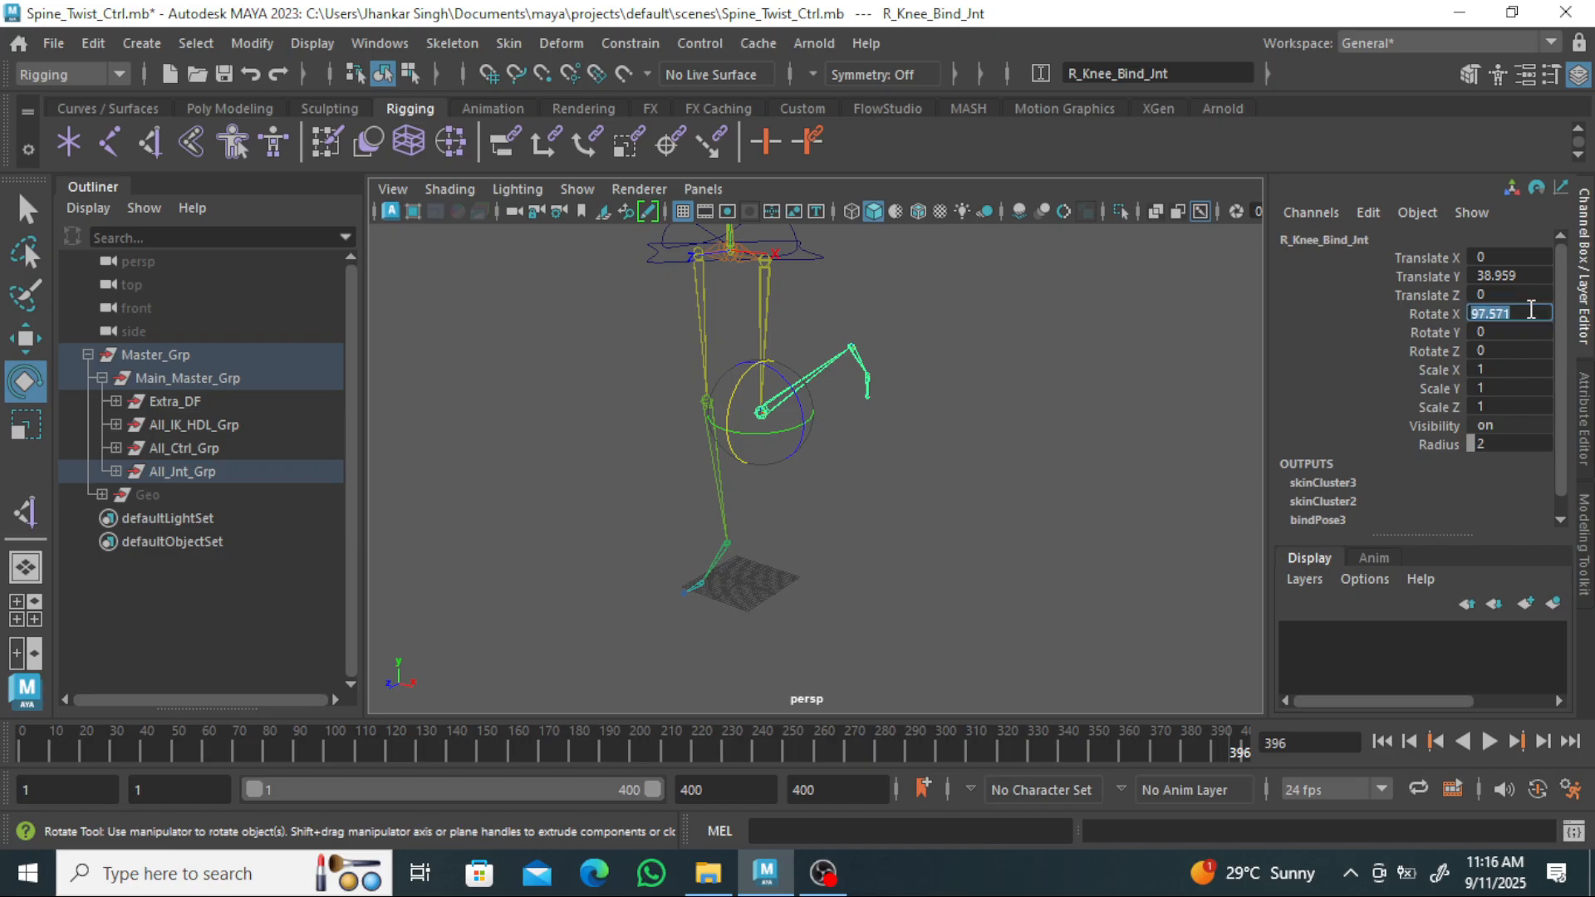
pyautogui.write('0')
pyautogui.press('Return')
pyautogui.click(926, 606)
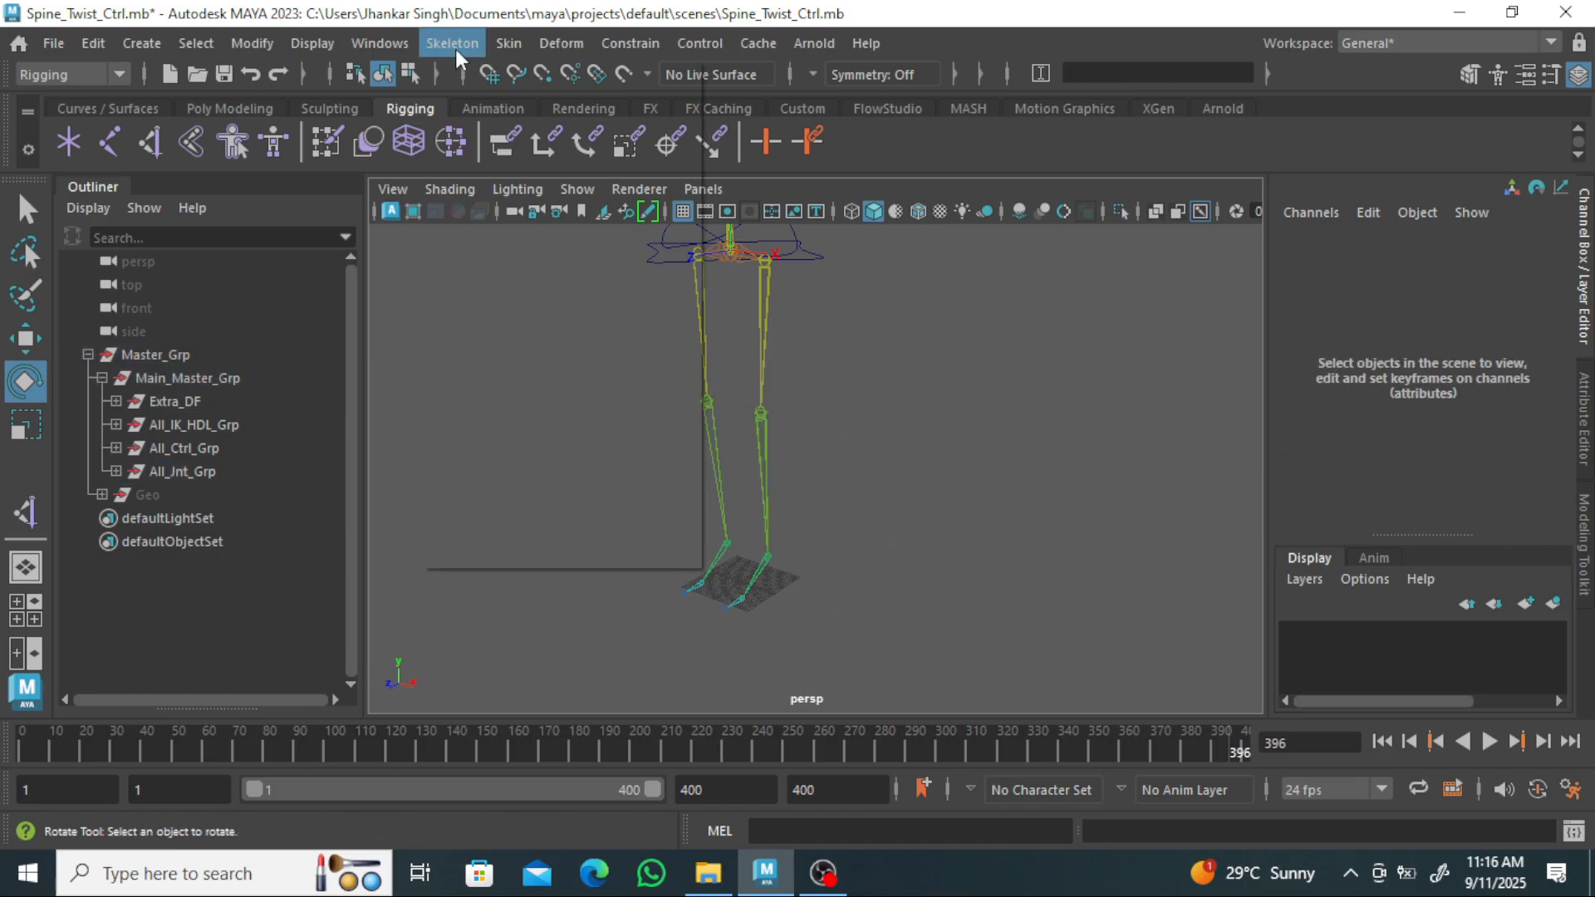
# Create an IK handle with the Rotate-Plane Solver from the right leg's hip joint to its ankle joint.
pyautogui.click(453, 43)
pyautogui.click(685, 332)
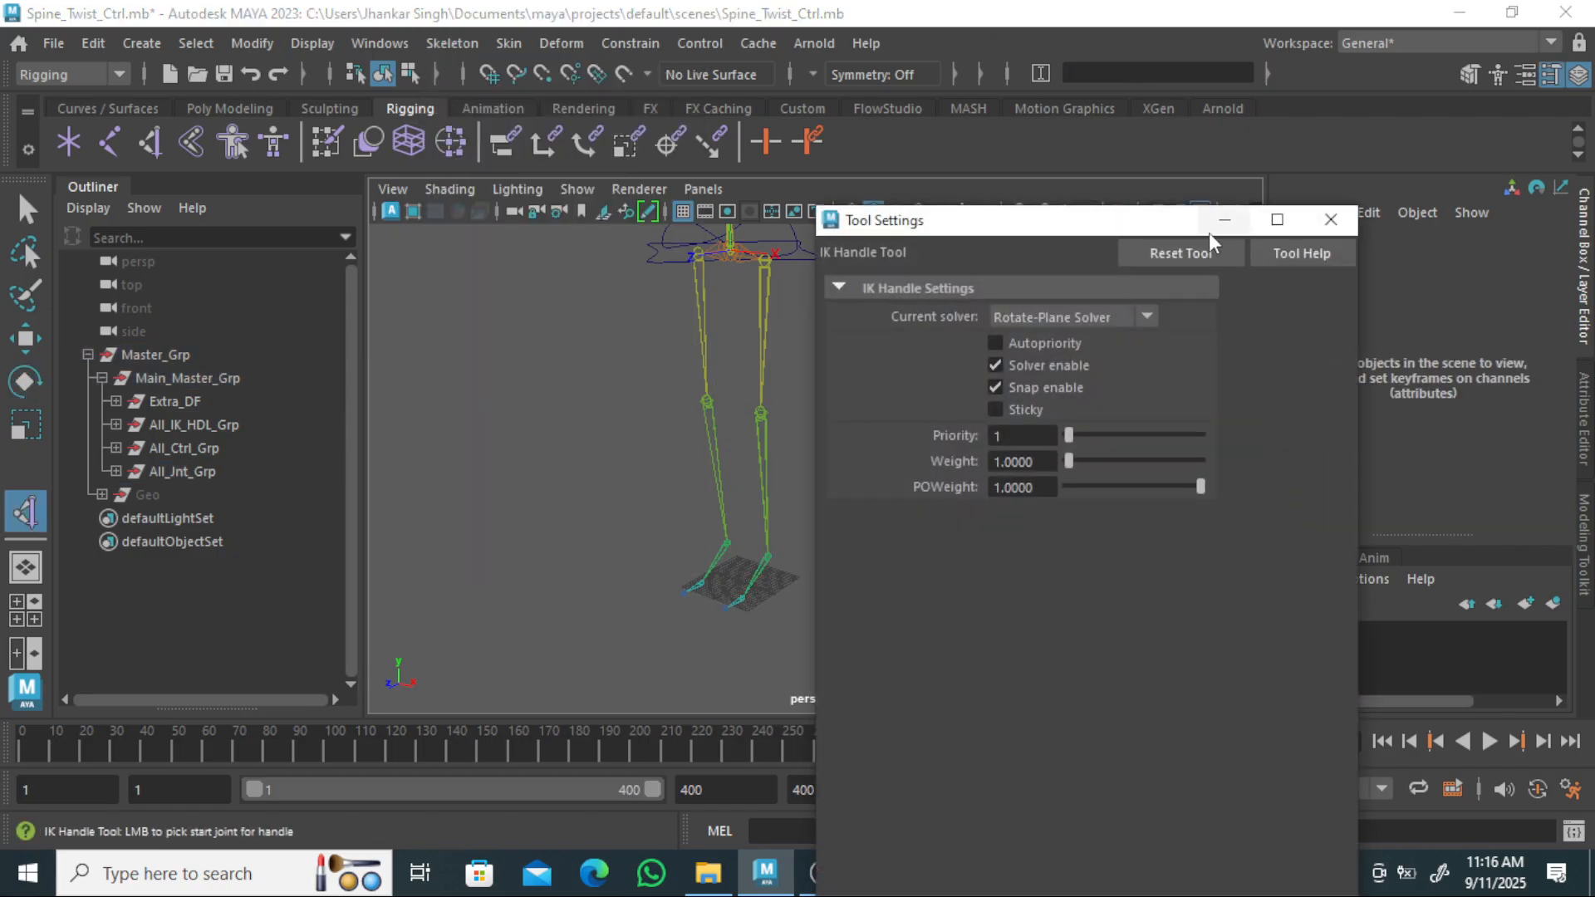
pyautogui.click(1330, 221)
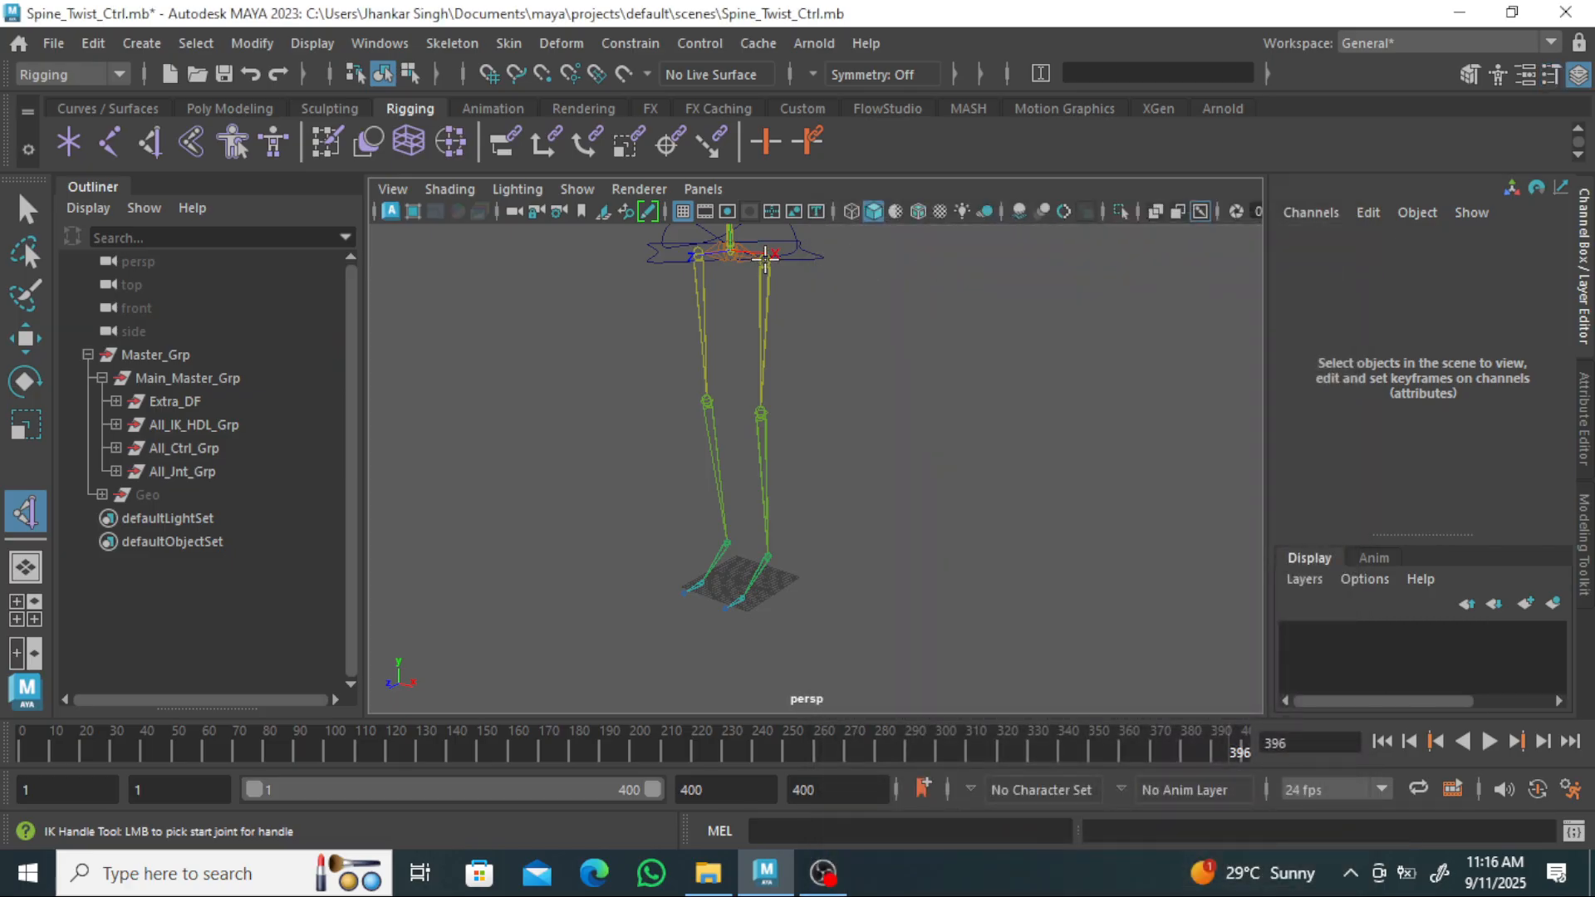
pyautogui.click(765, 259)
pyautogui.click(767, 555)
pyautogui.press('e')
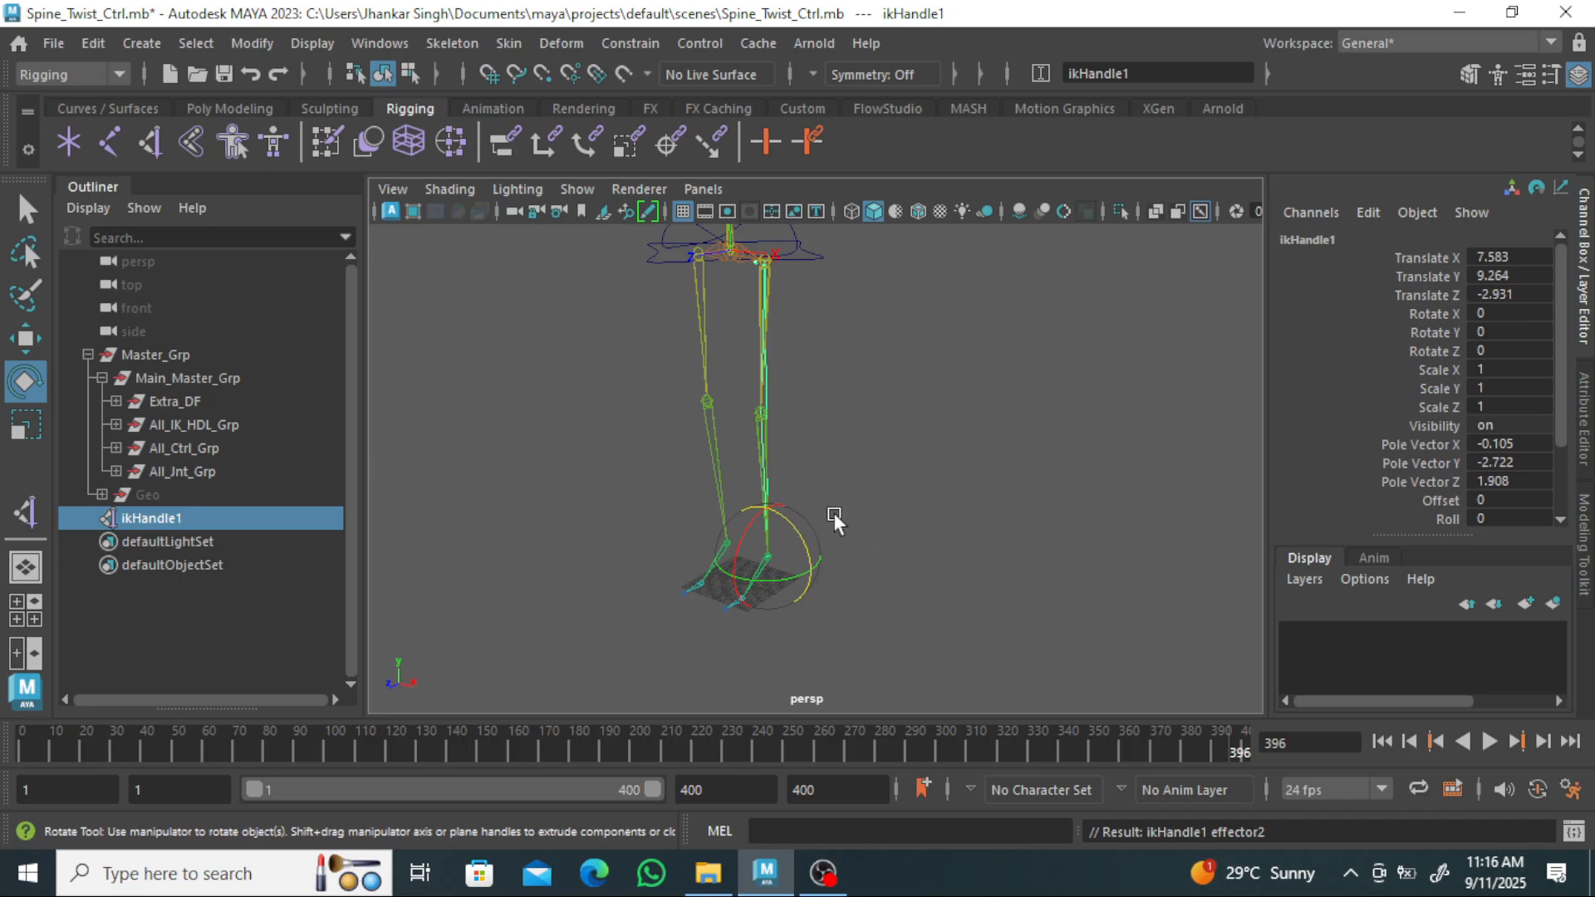
# Test the right knee's bend by raising the leg's IK handle in Y, and undo the move.
pyautogui.press('w')
pyautogui.moveTo(766, 519); pyautogui.dragTo(766, 378)
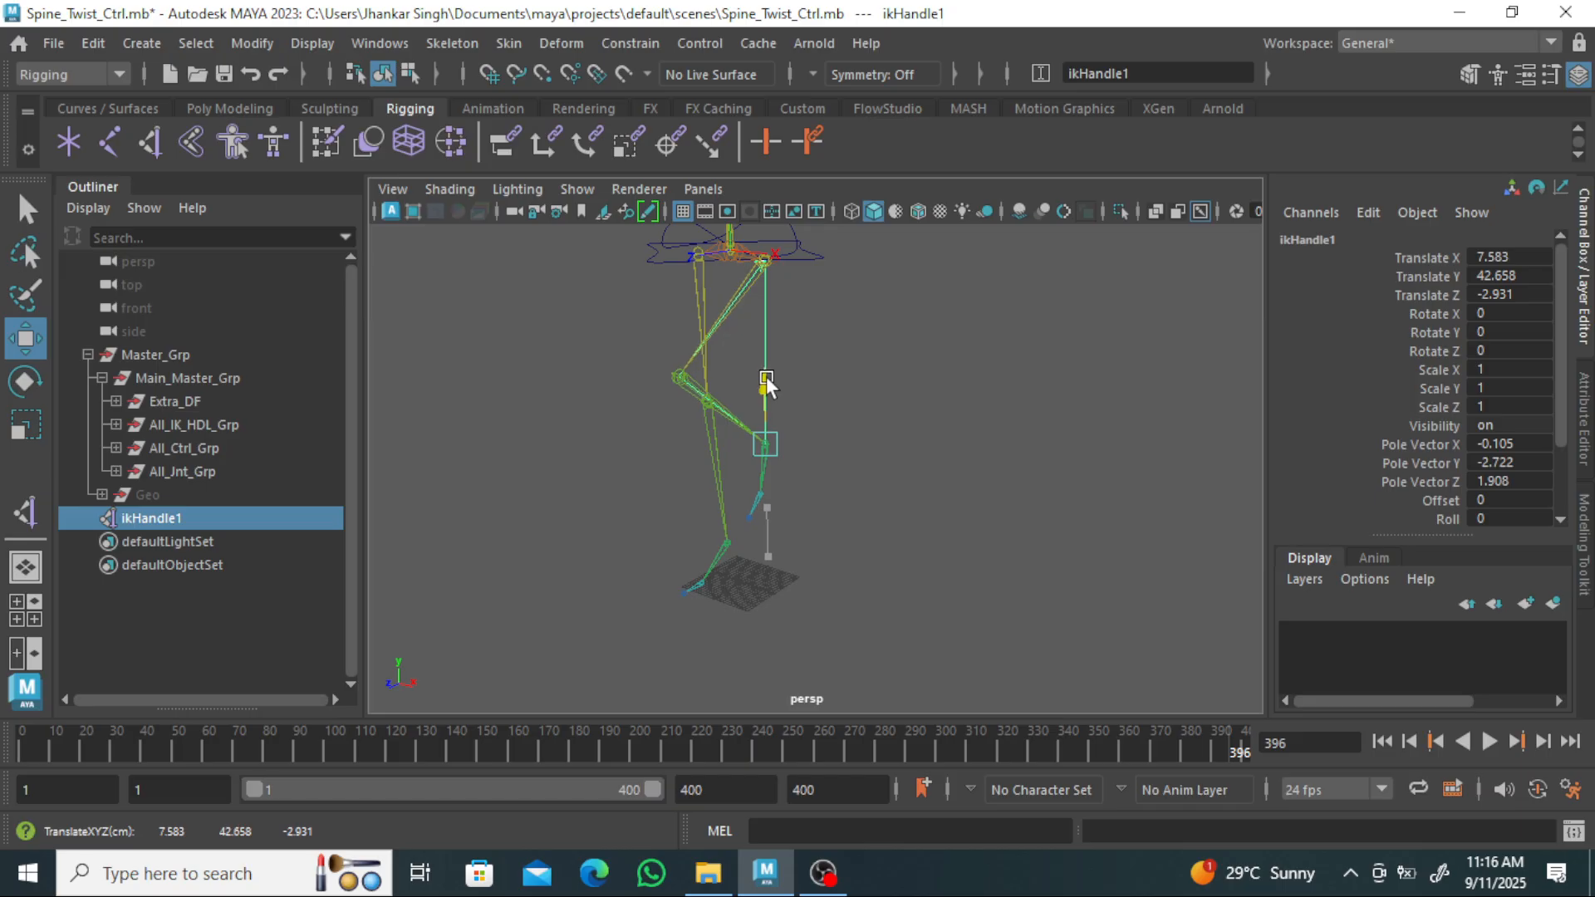
pyautogui.hotkey('ctrl', 'z')
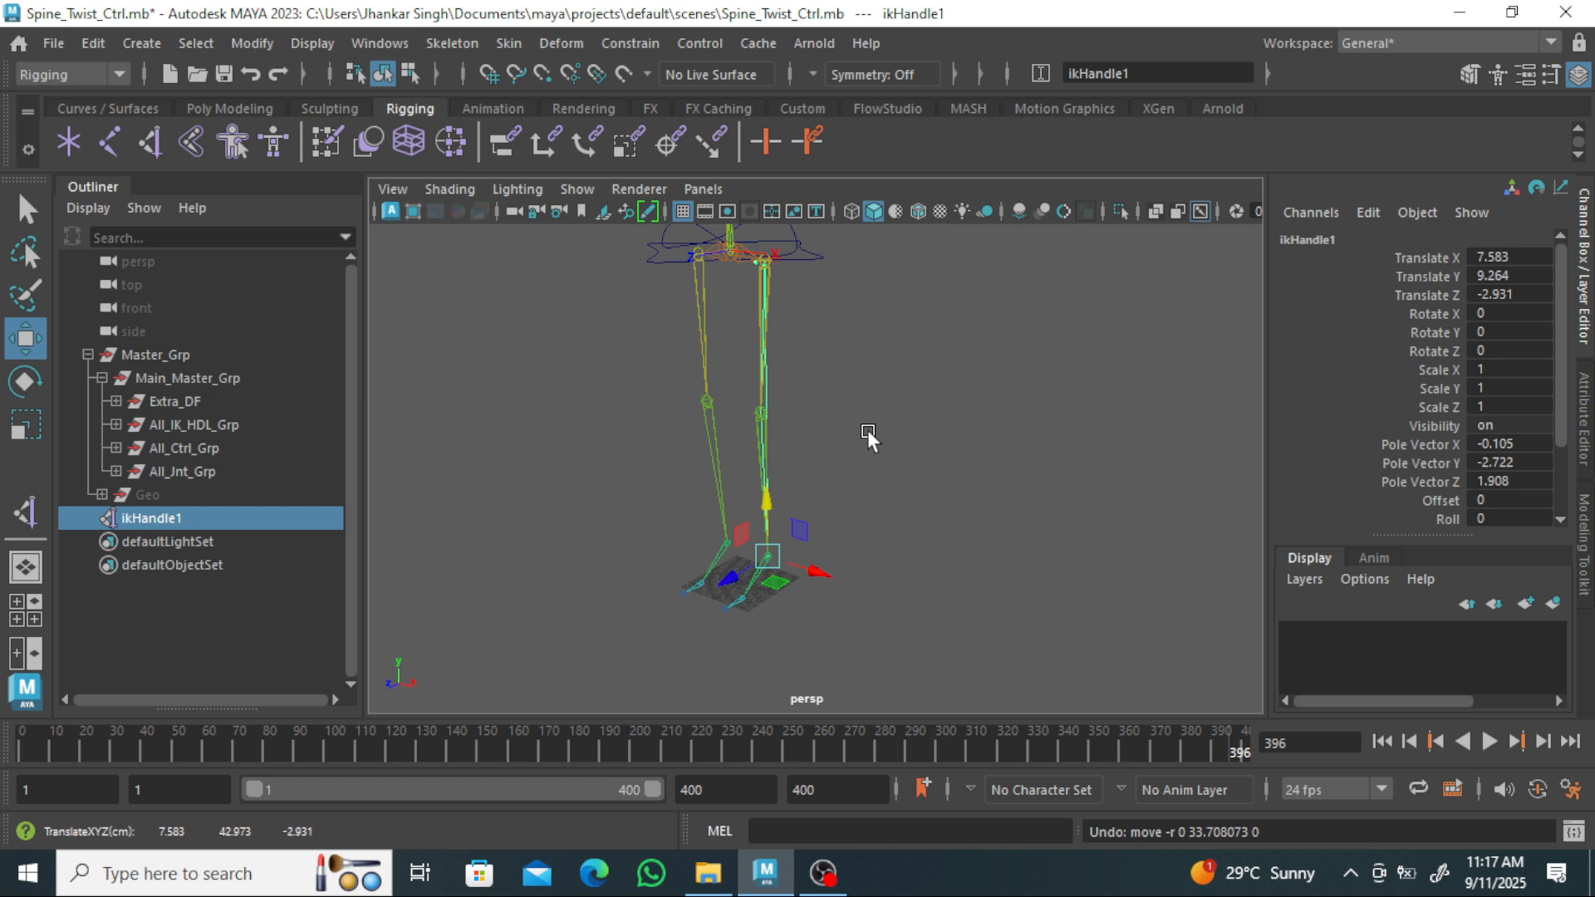
# Copy the name of the right hip joint, R_Hip_Bind_Jnt, for naming the IK handle.
pyautogui.keyDown('alt'); pyautogui.moveTo(885, 440); pyautogui.dragTo(941, 430); pyautogui.keyUp('alt')
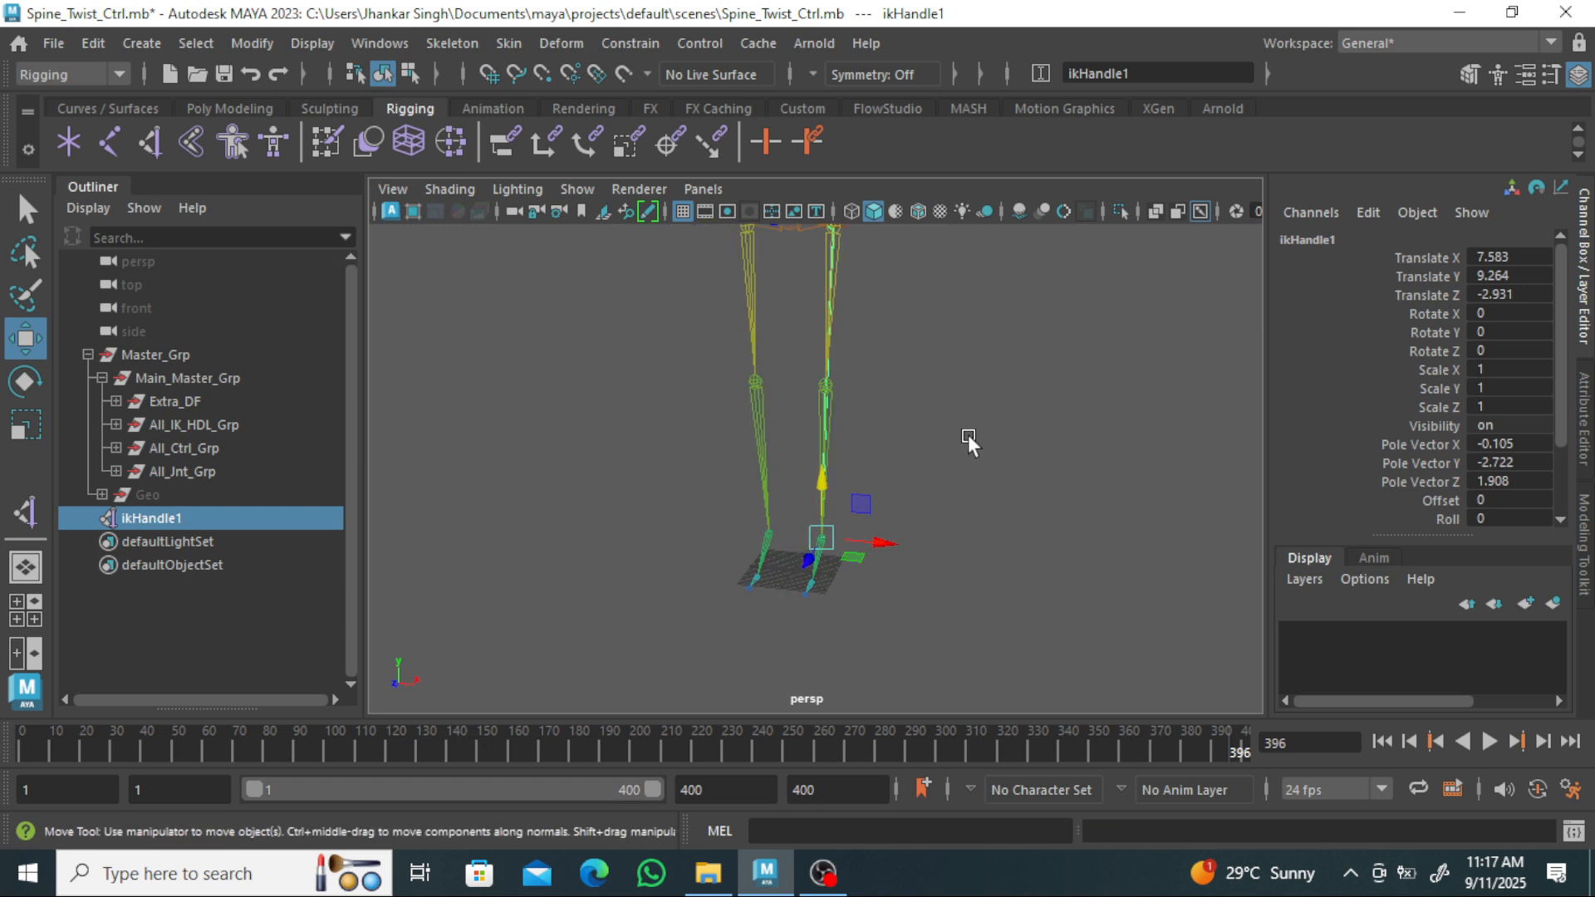
pyautogui.click(171, 520)
pyautogui.doubleClick(171, 520)
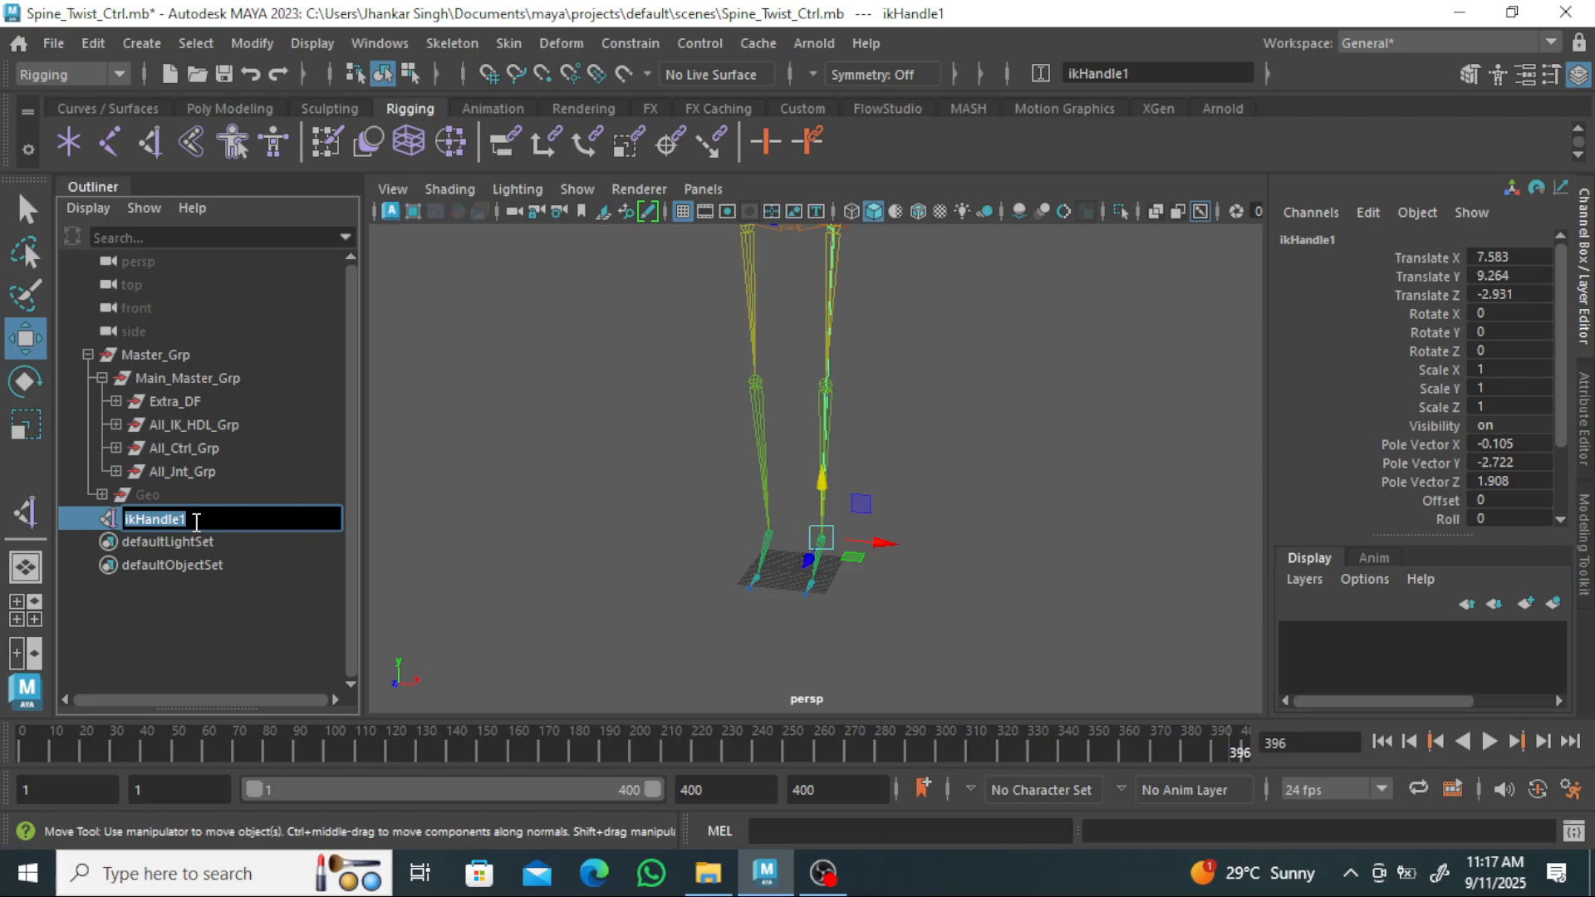
pyautogui.press('BackSpace')
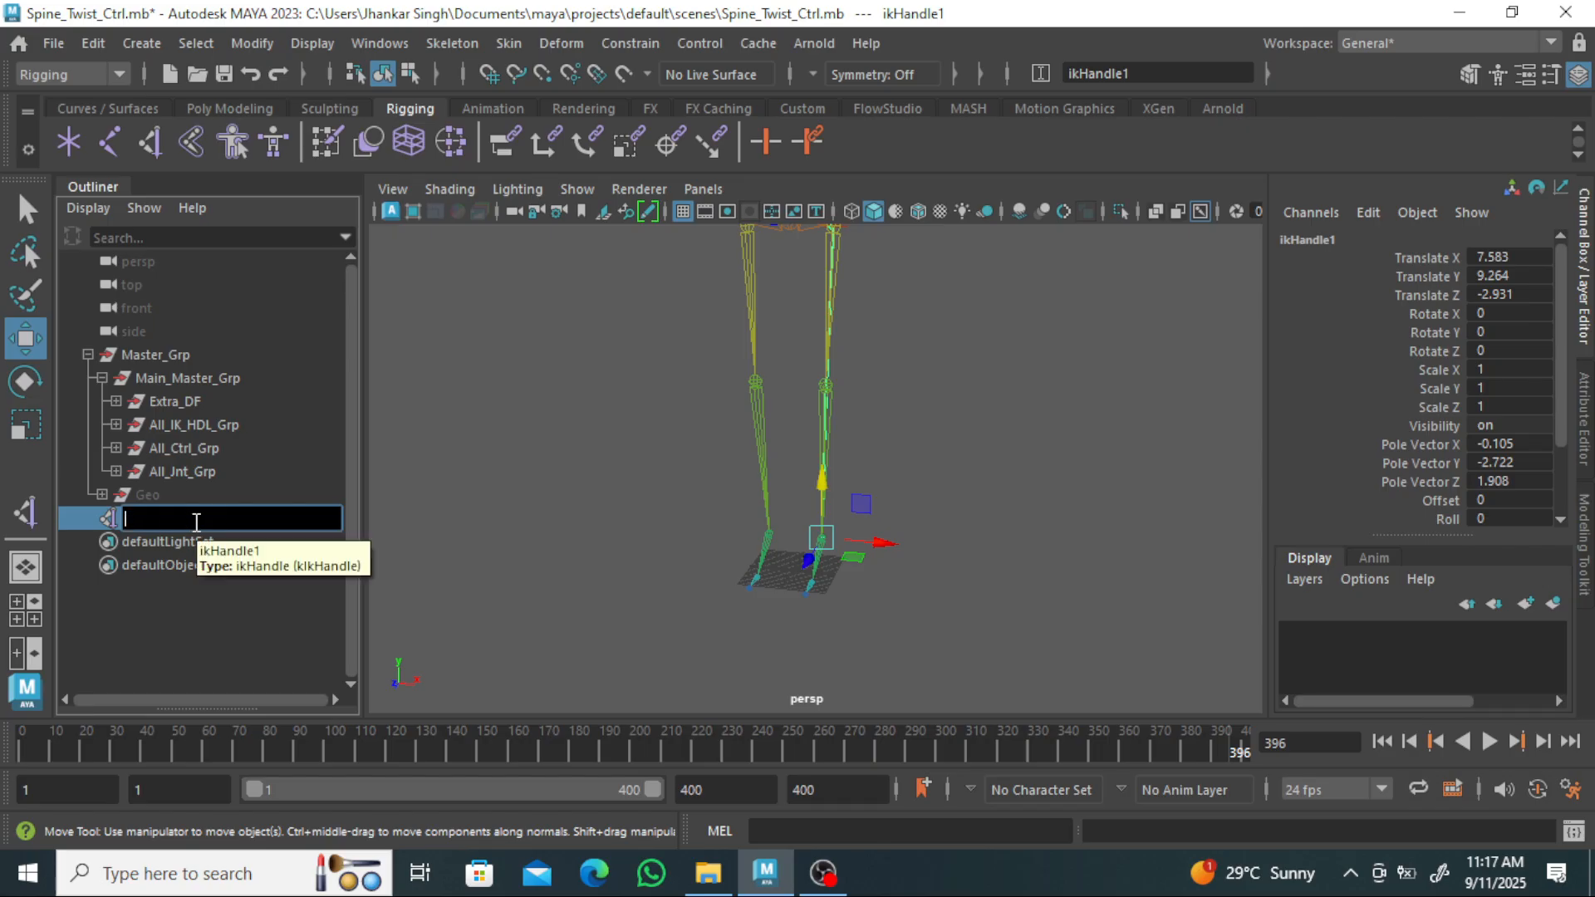
pyautogui.click(842, 279)
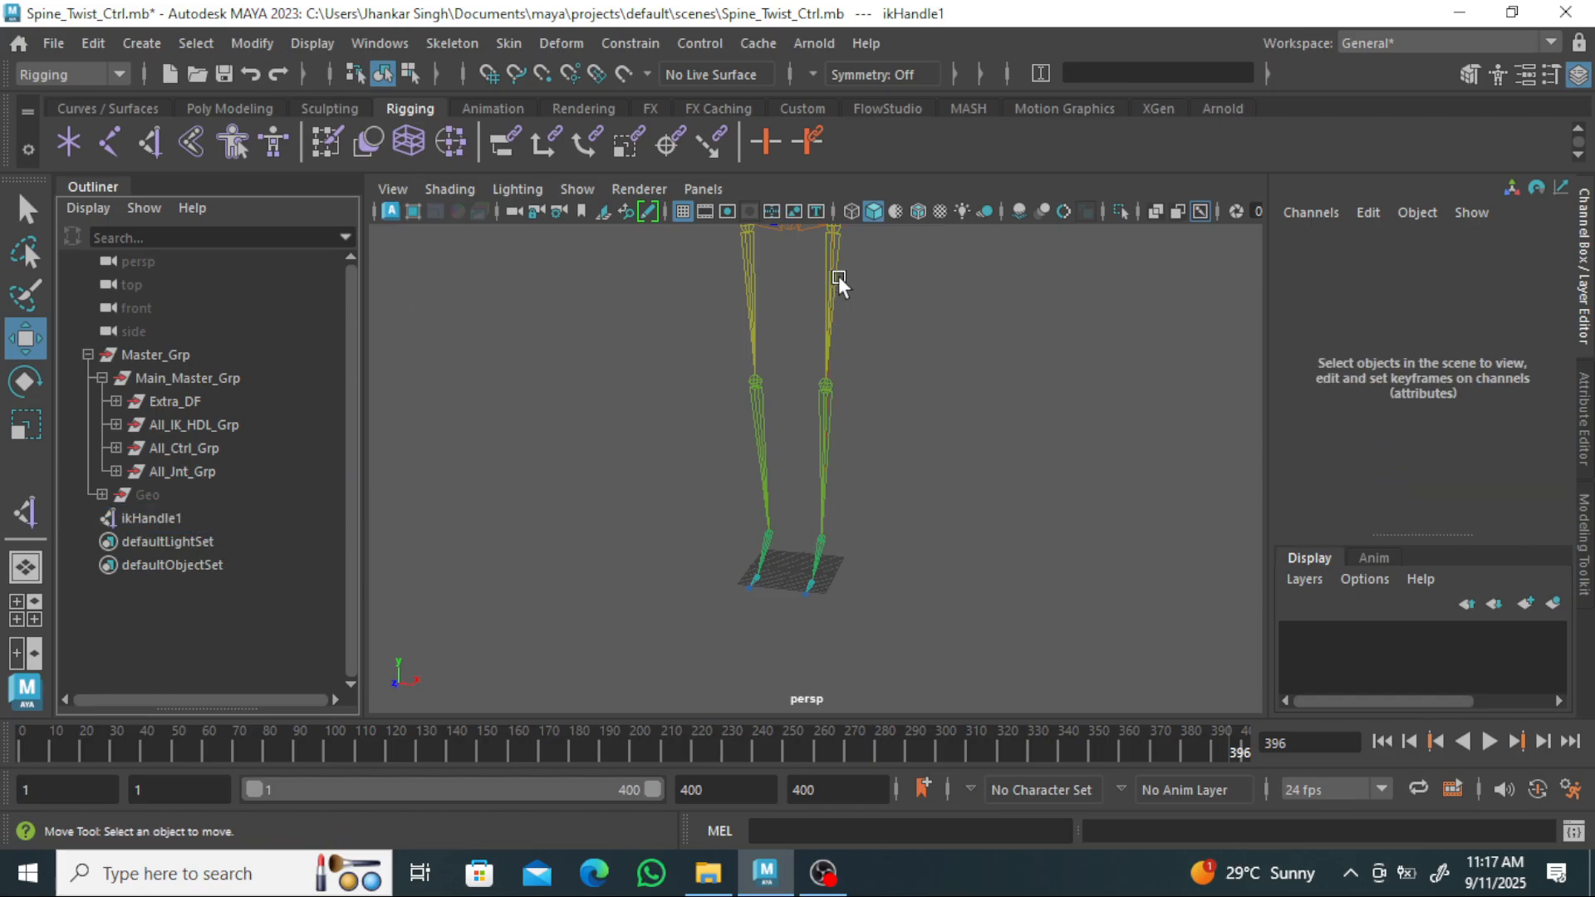
pyautogui.click(840, 278)
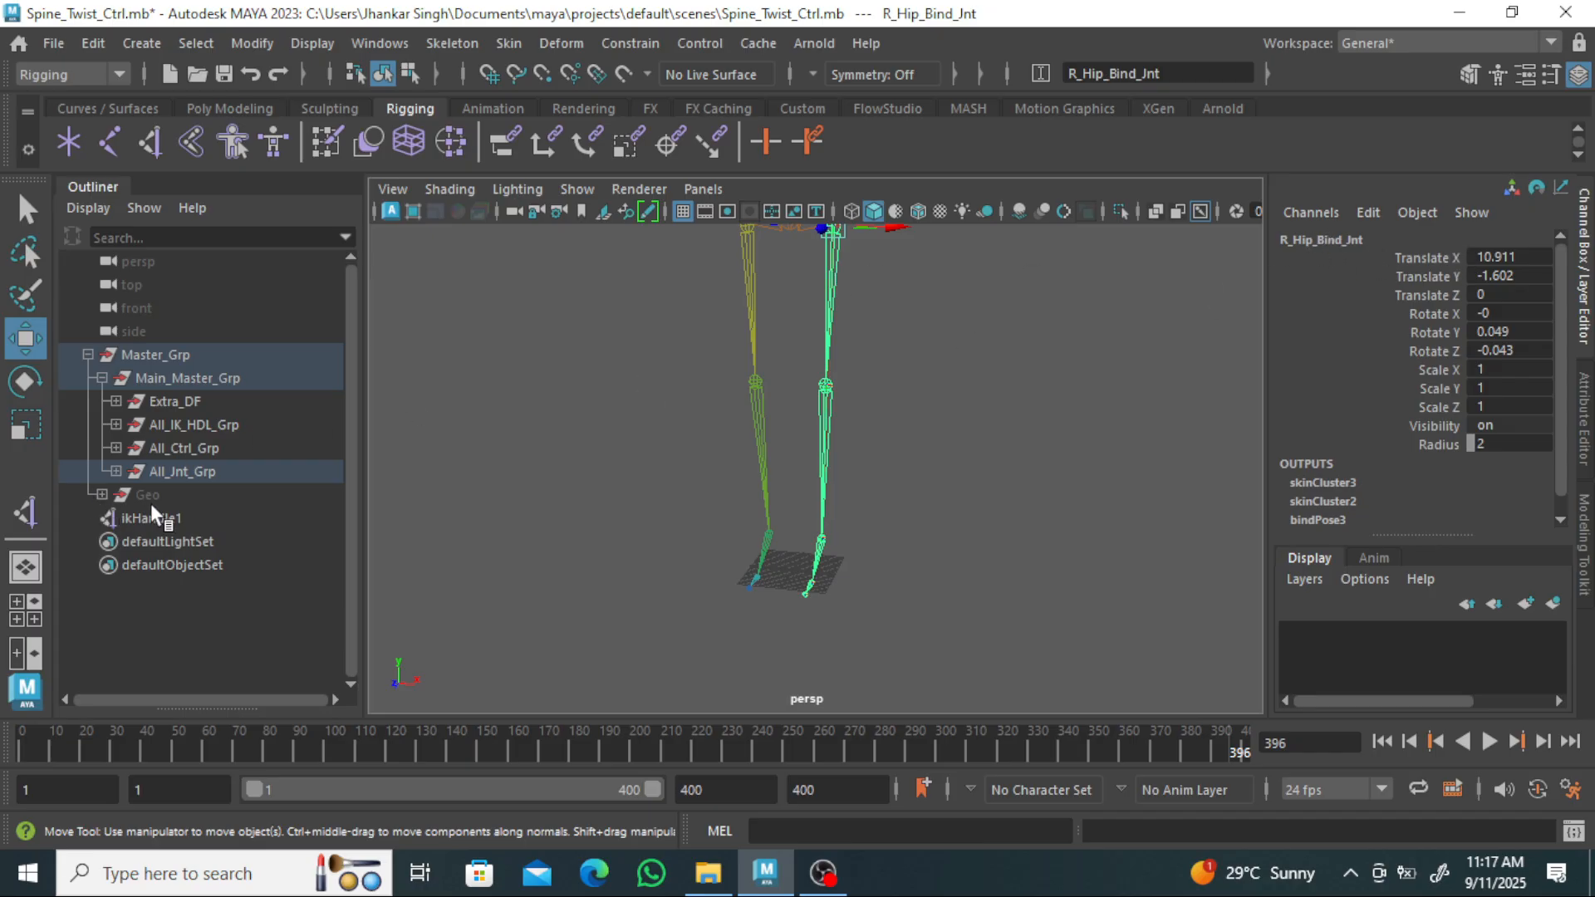
pyautogui.click(1348, 241)
pyautogui.hotkey('ctrl', 'c')
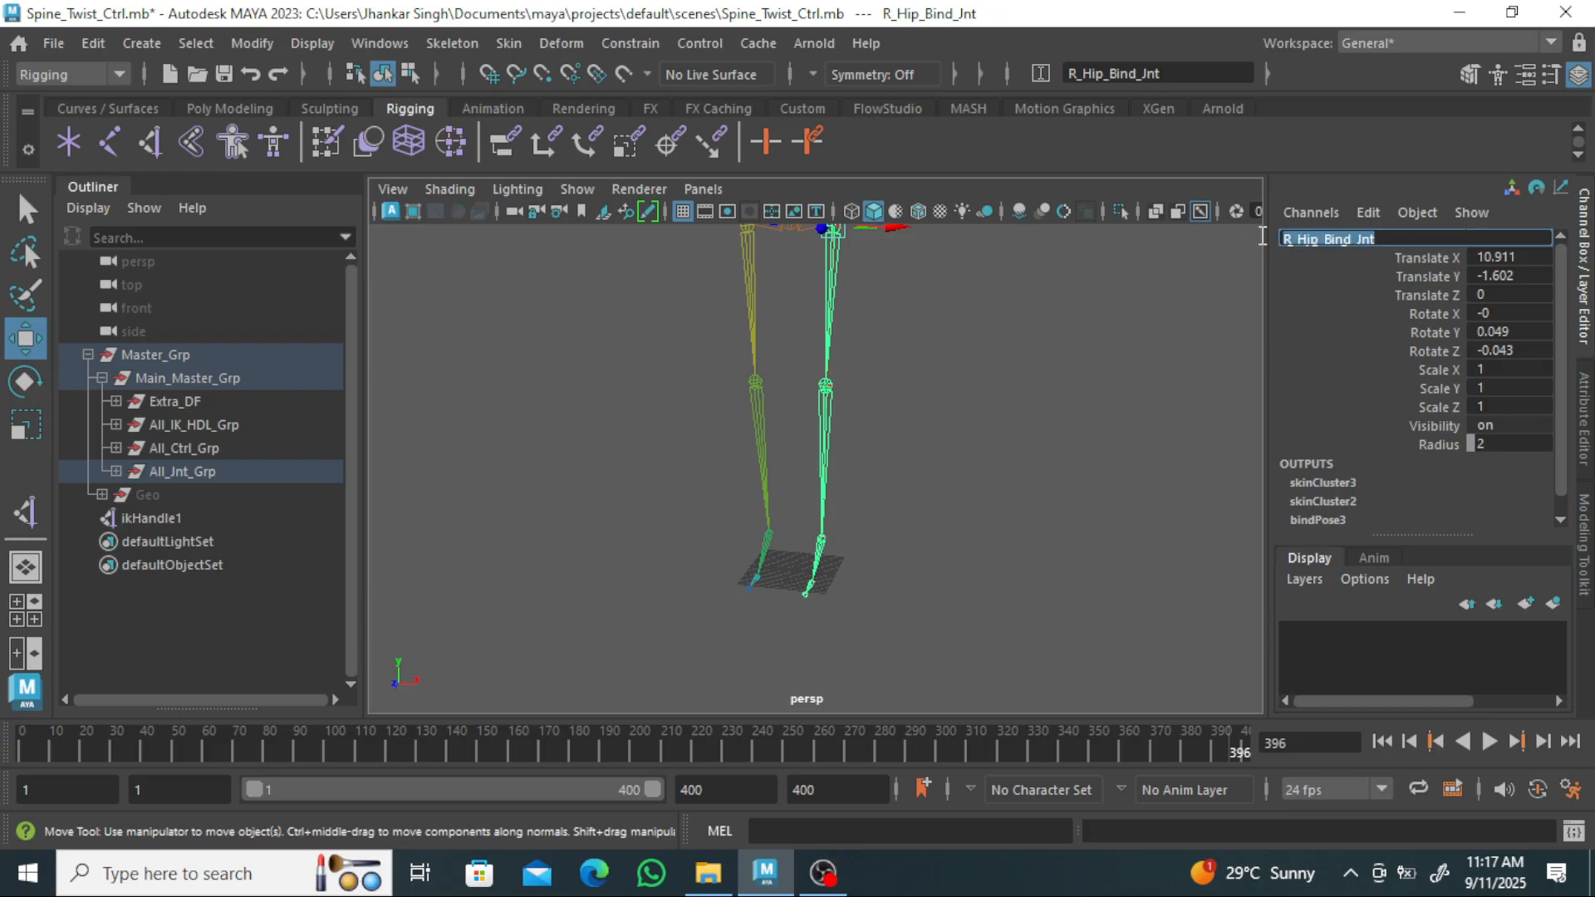
# Rename ikHandle1 as R_Hip_IKHDL, basing it on the copied joint name, and leave it deselected.
pyautogui.doubleClick(158, 517)
pyautogui.hotkey('ctrl', 'v')
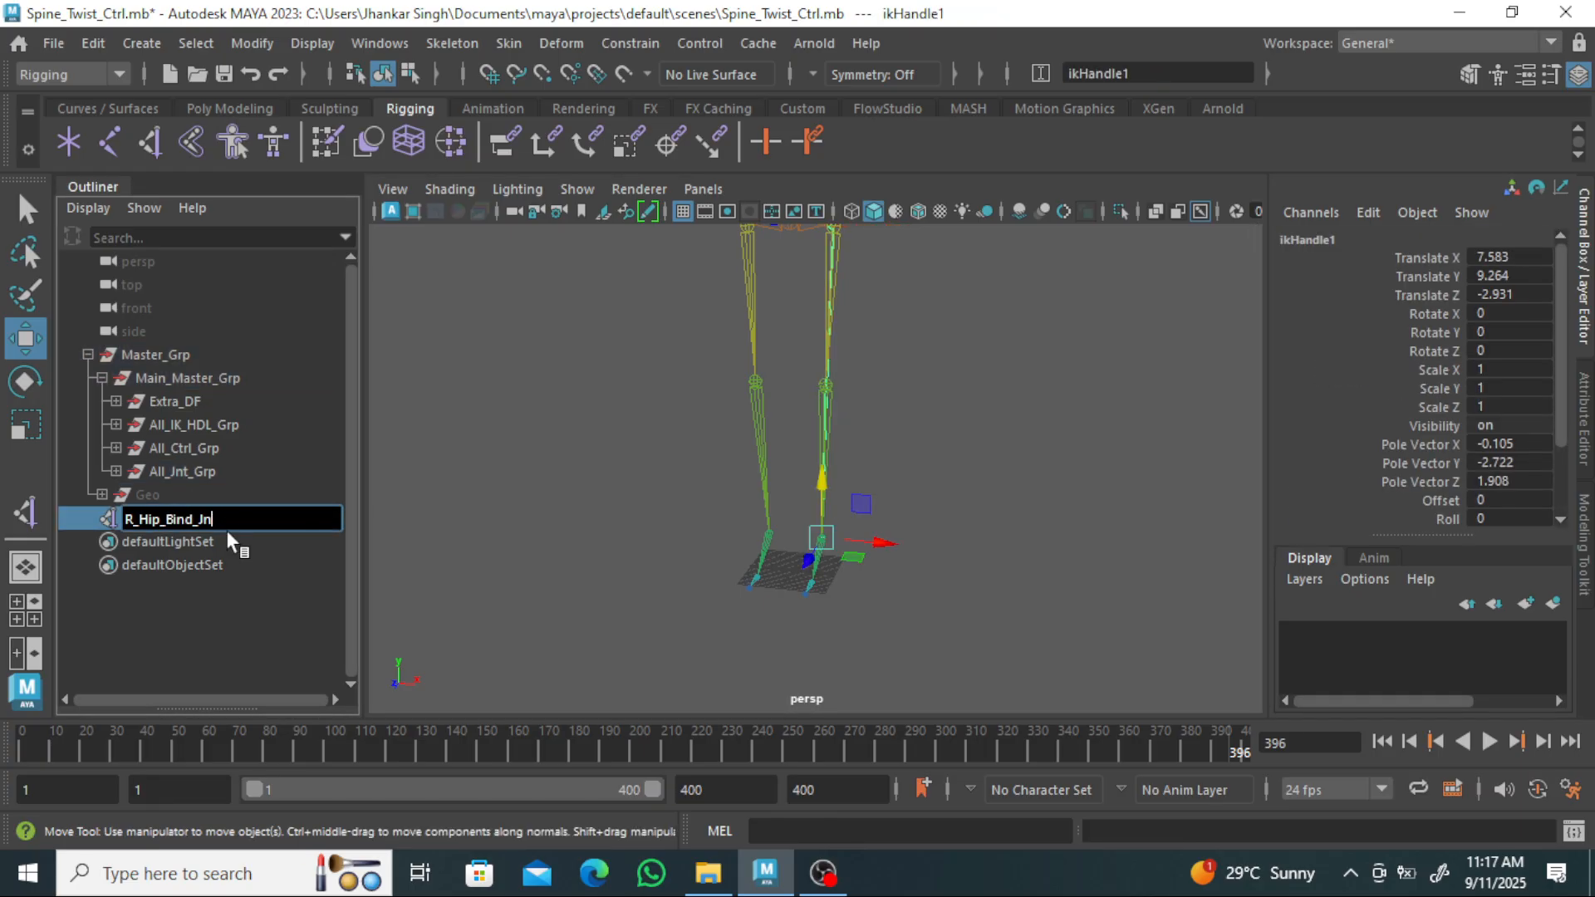
pyautogui.press('BackSpace')
pyautogui.press('BackSpace')
pyautogui.press('BackSpace')
pyautogui.press('capslock')
pyautogui.write('IKHDL')
pyautogui.press('Return')
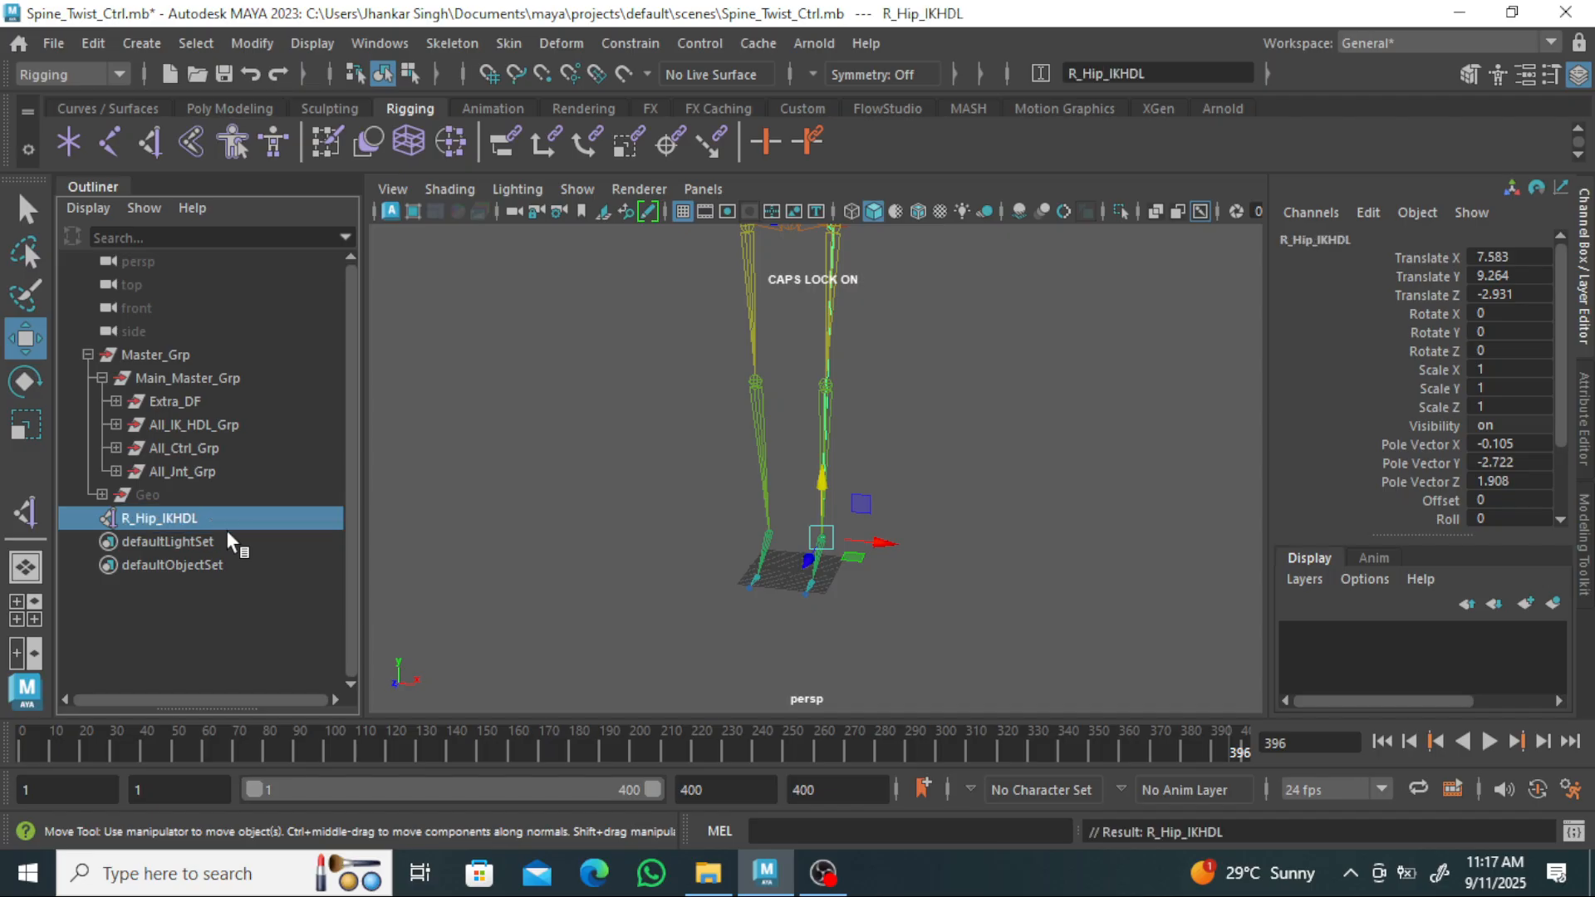
pyautogui.click(1061, 452)
pyautogui.press('capslock')
# Create a NURBS circle at the origin as the right leg's knee control.
pyautogui.keyDown('alt'); pyautogui.moveTo(974, 397); pyautogui.dragTo(876, 459); pyautogui.keyUp('alt')
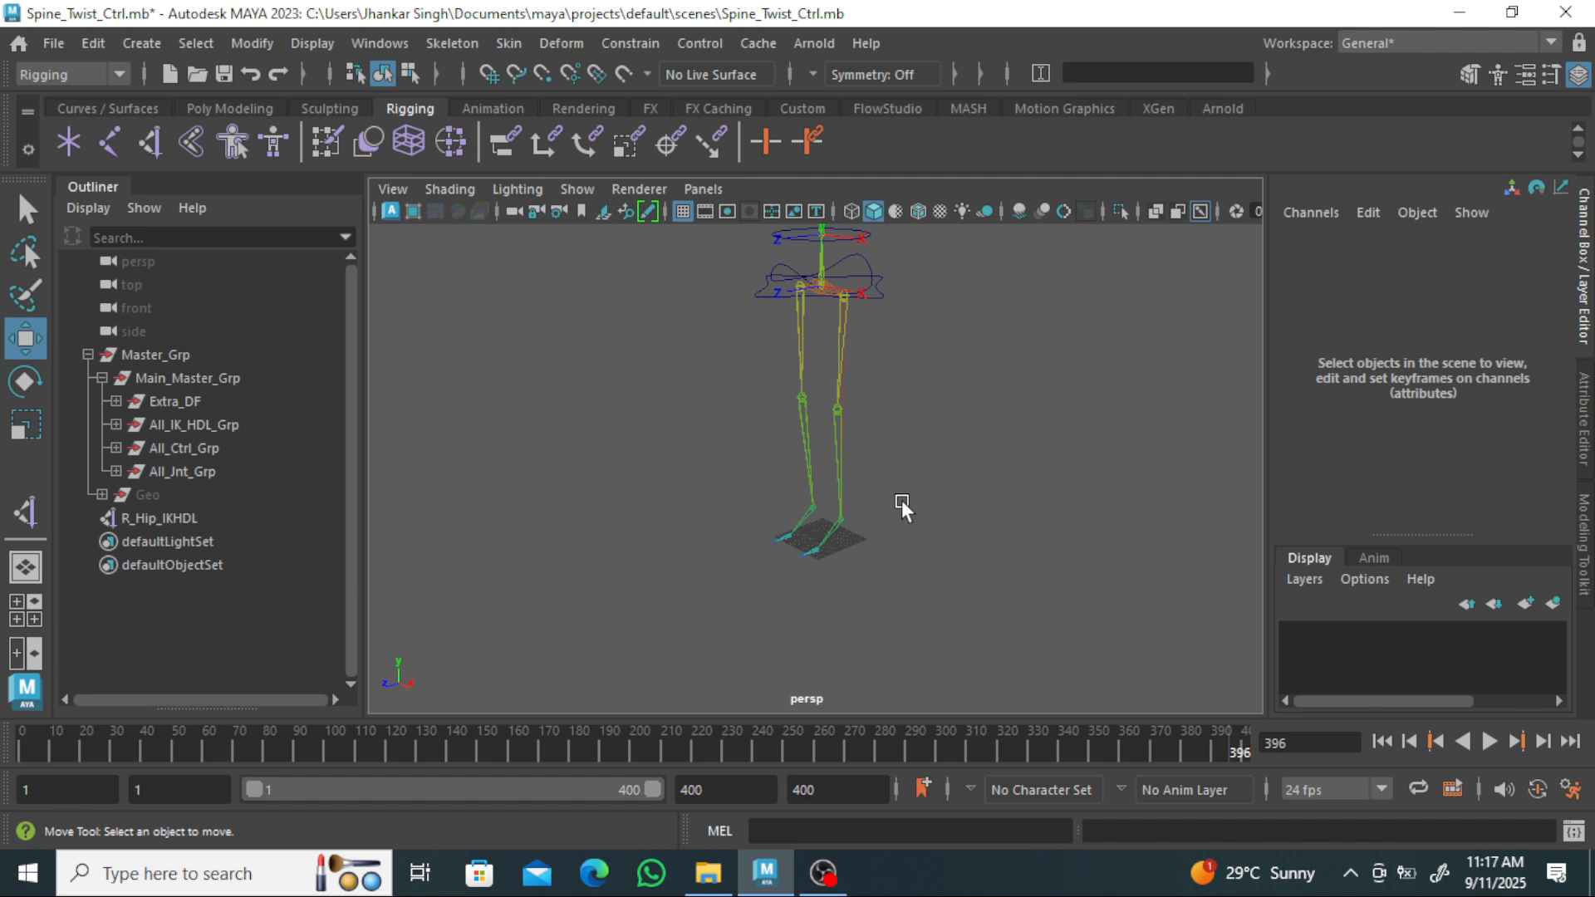
pyautogui.scroll(3, 901, 500)
pyautogui.keyDown('alt'); pyautogui.moveTo(964, 542); pyautogui.dragTo(1043, 588); pyautogui.keyUp('alt')
pyautogui.scroll(1, 1043, 588)
pyautogui.keyDown('alt'); pyautogui.moveTo(969, 529); pyautogui.dragTo(966, 415, button='middle'); pyautogui.keyUp('alt')
pyautogui.scroll(-2, 966, 415)
pyautogui.keyDown('alt'); pyautogui.moveTo(965, 415); pyautogui.dragTo(965, 468); pyautogui.keyUp('alt')
pyautogui.scroll(2, 965, 469)
pyautogui.keyDown('alt'); pyautogui.moveTo(966, 469); pyautogui.dragTo(999, 471, button='middle'); pyautogui.keyUp('alt')
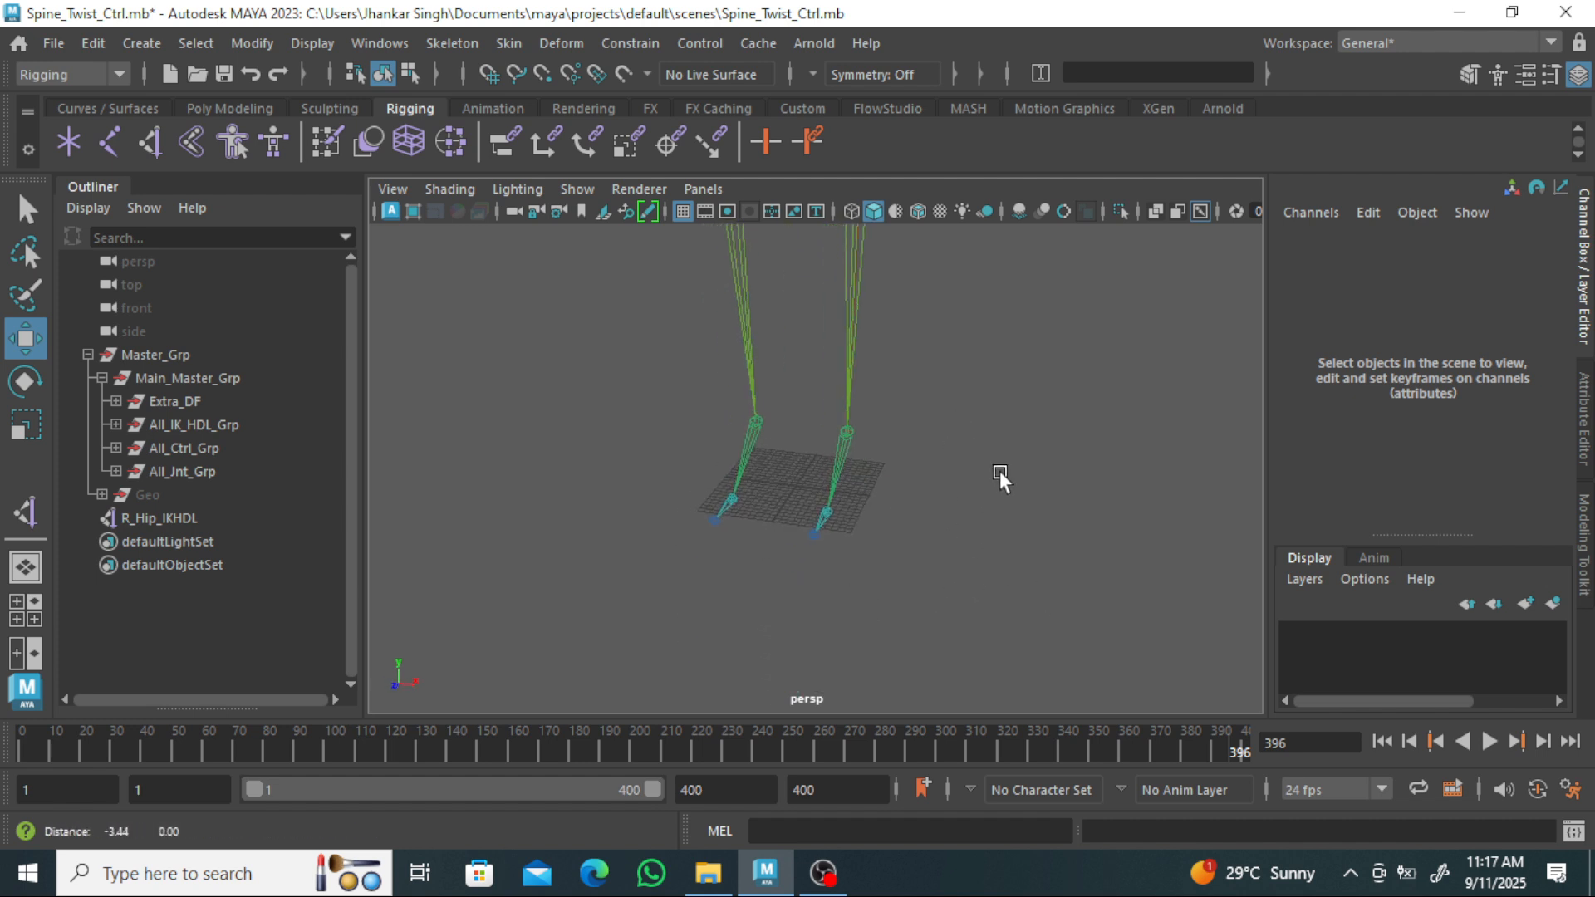
pyautogui.click(107, 106)
pyautogui.click(70, 143)
pyautogui.scroll(3, 904, 481)
pyautogui.scroll(1, 965, 415)
pyautogui.scroll(2, 987, 405)
pyautogui.scroll(3, 1017, 416)
pyautogui.scroll(-4, 927, 446)
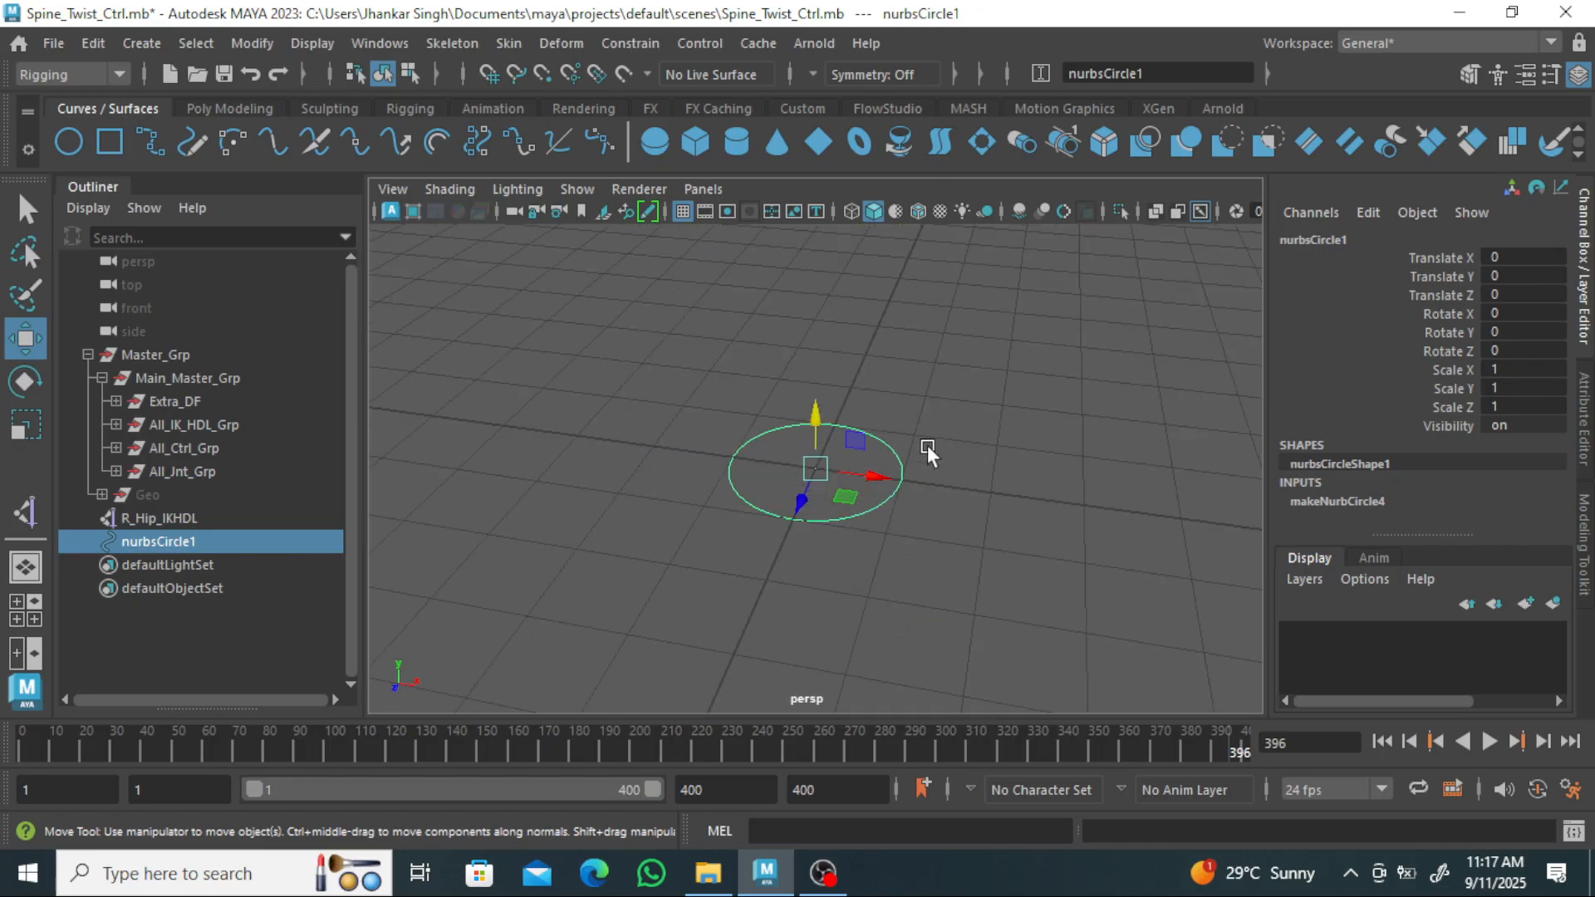
# Rename the new NURBS circle as R_Knee_Ctrl, matching the right knee joint's naming, and deselect it.
pyautogui.doubleClick(181, 543)
pyautogui.scroll(-3, 810, 419)
pyautogui.scroll(-2, 951, 391)
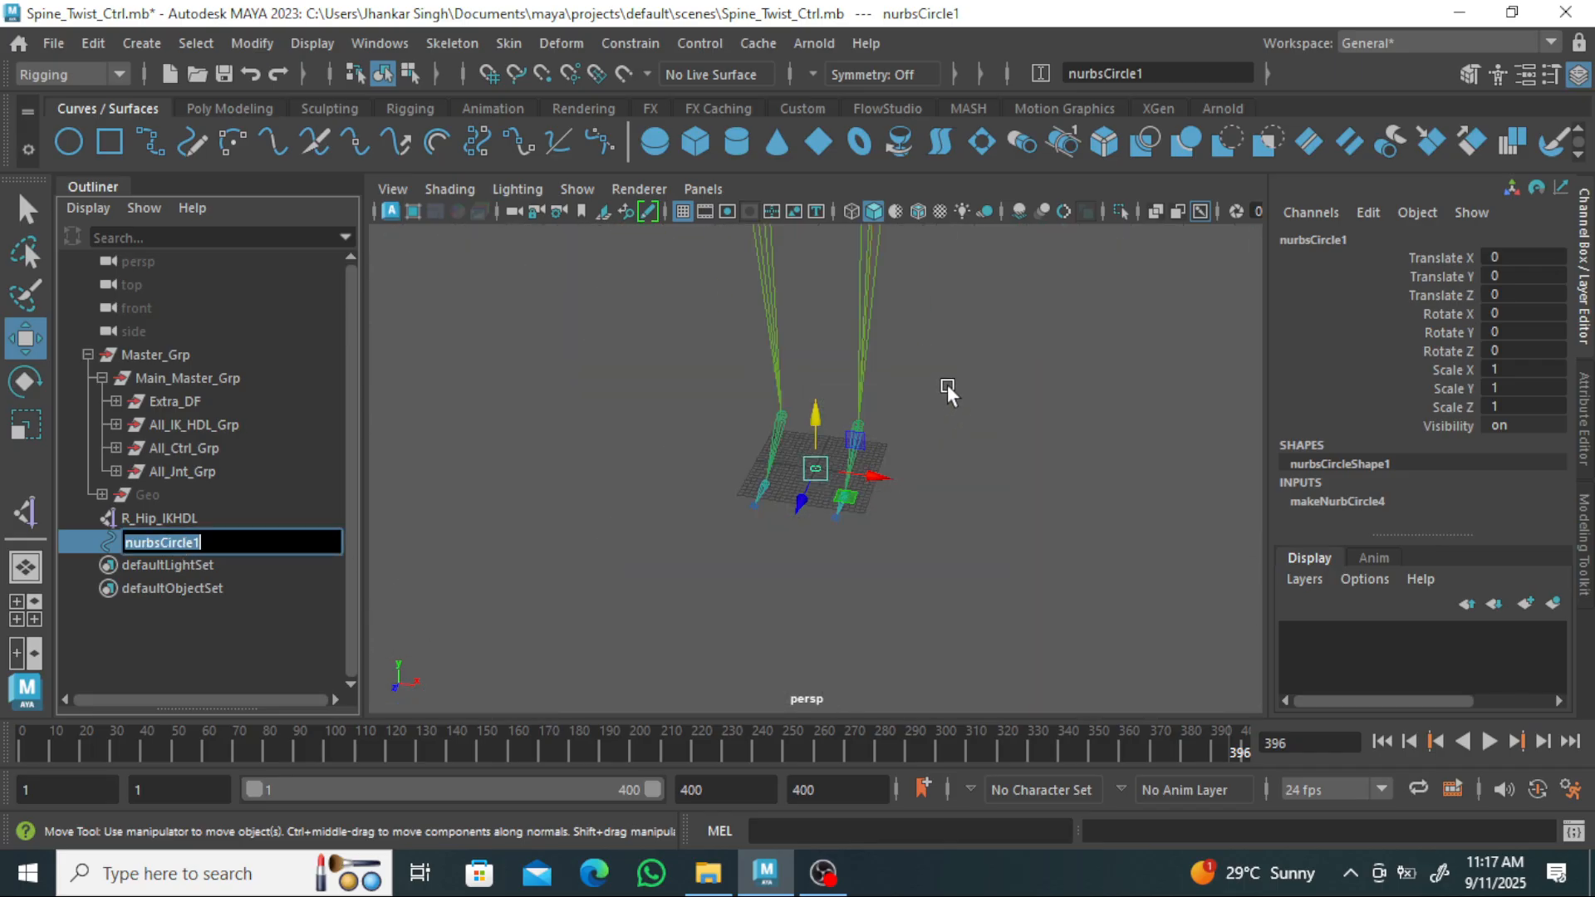
pyautogui.scroll(2, 952, 416)
pyautogui.click(874, 329)
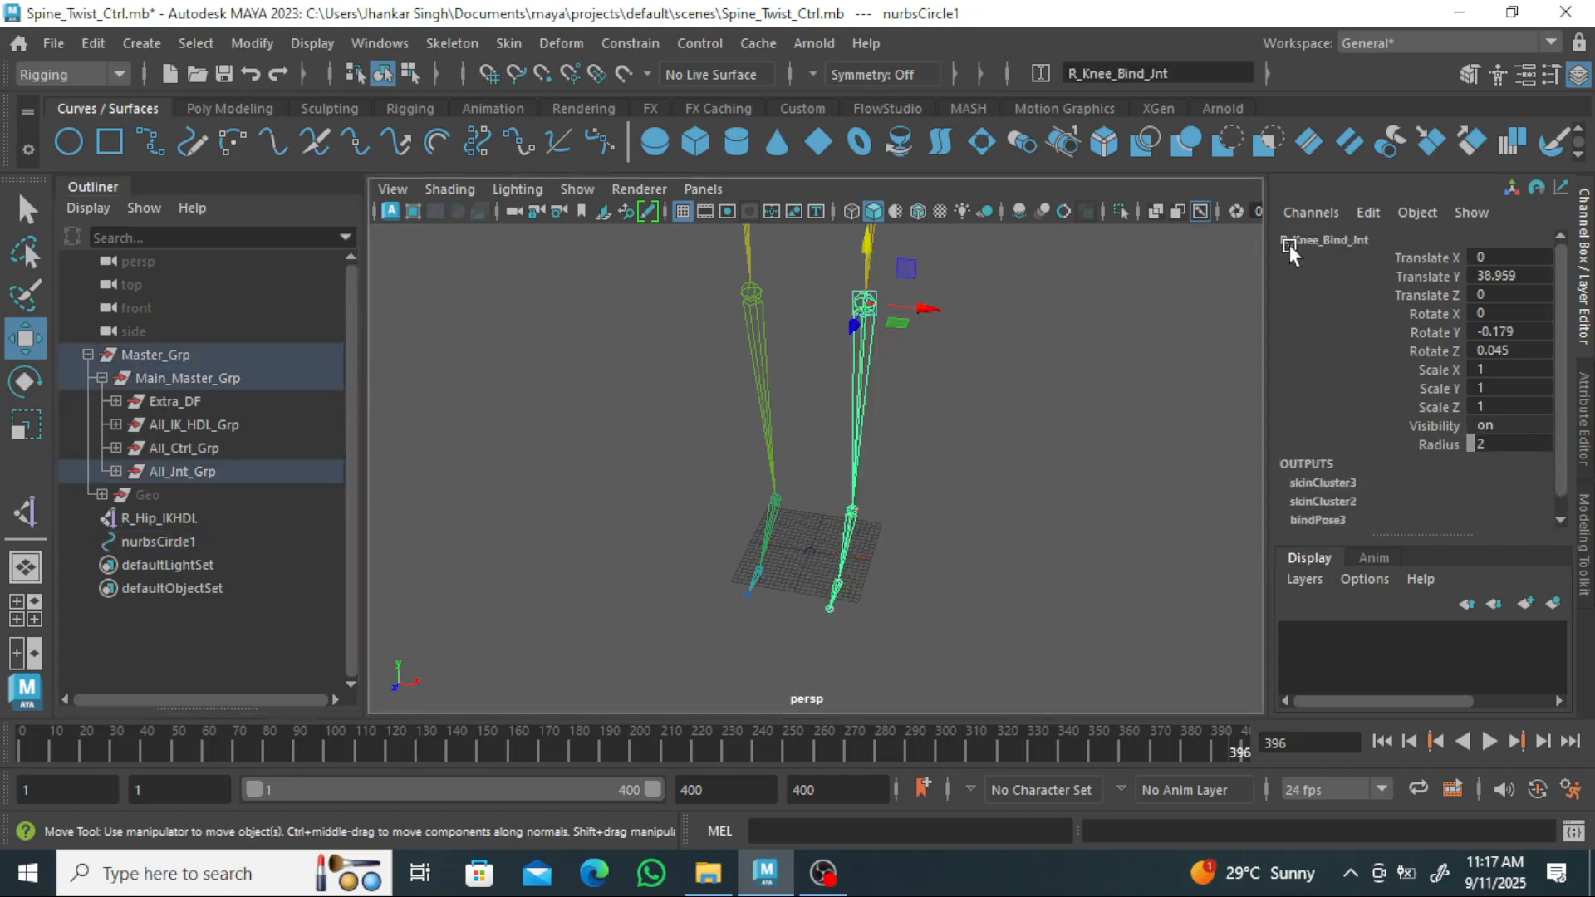
pyautogui.scroll(2, 1070, 450)
pyautogui.click(191, 541)
pyautogui.doubleClick(191, 541)
pyautogui.press('BackSpace')
pyautogui.write('R_Kn')
pyautogui.press('BackSpace')
pyautogui.write('nee_Ctr')
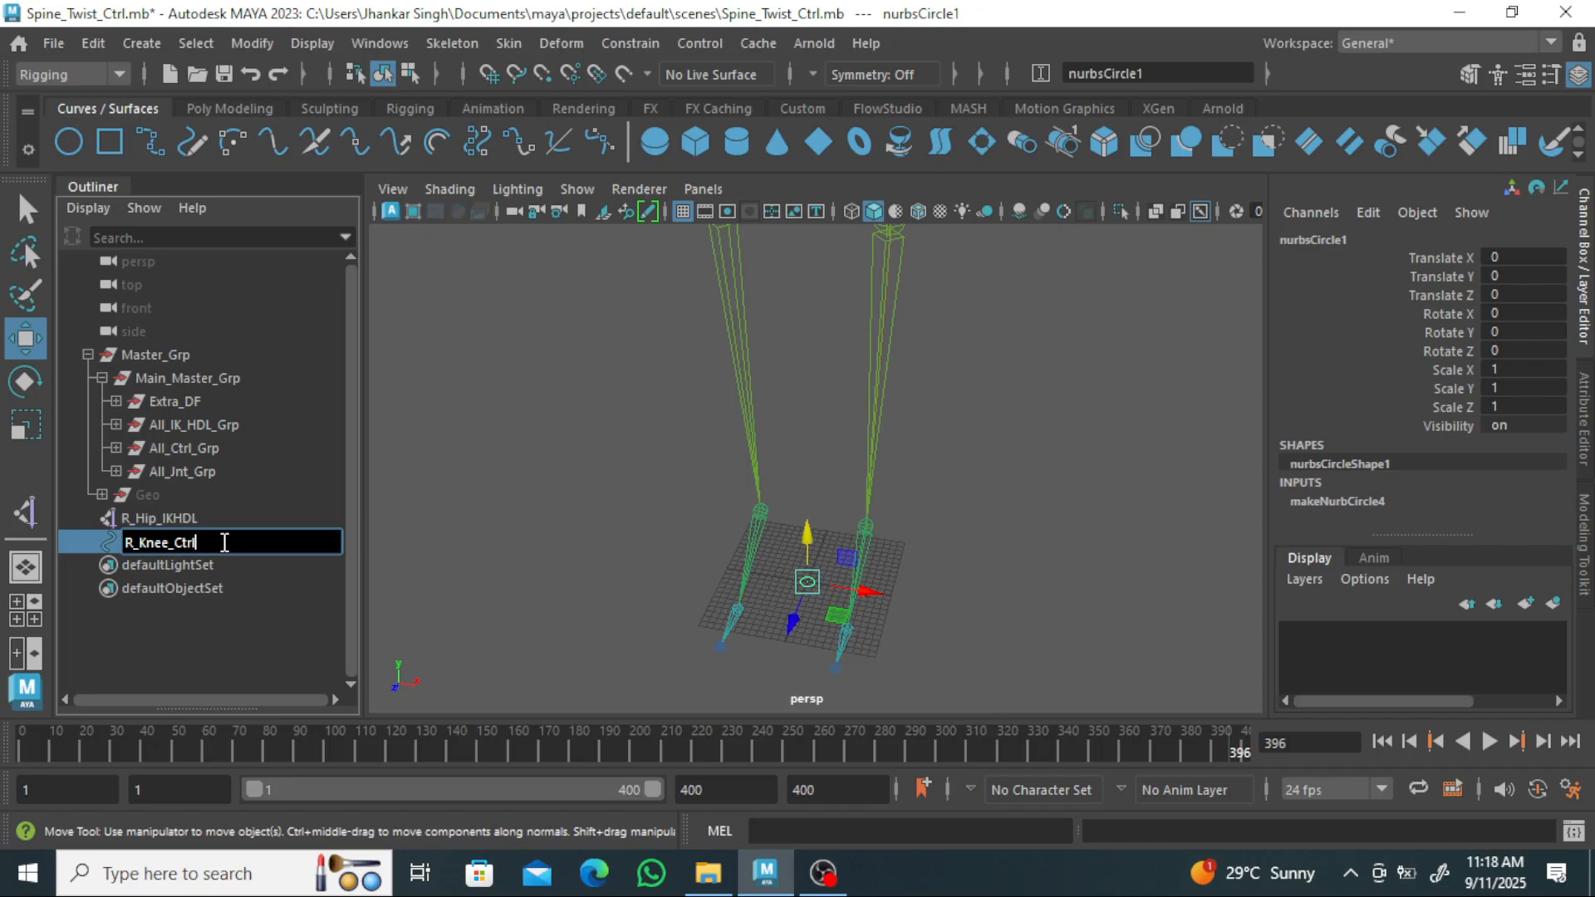
pyautogui.write('l')
pyautogui.press('Return')
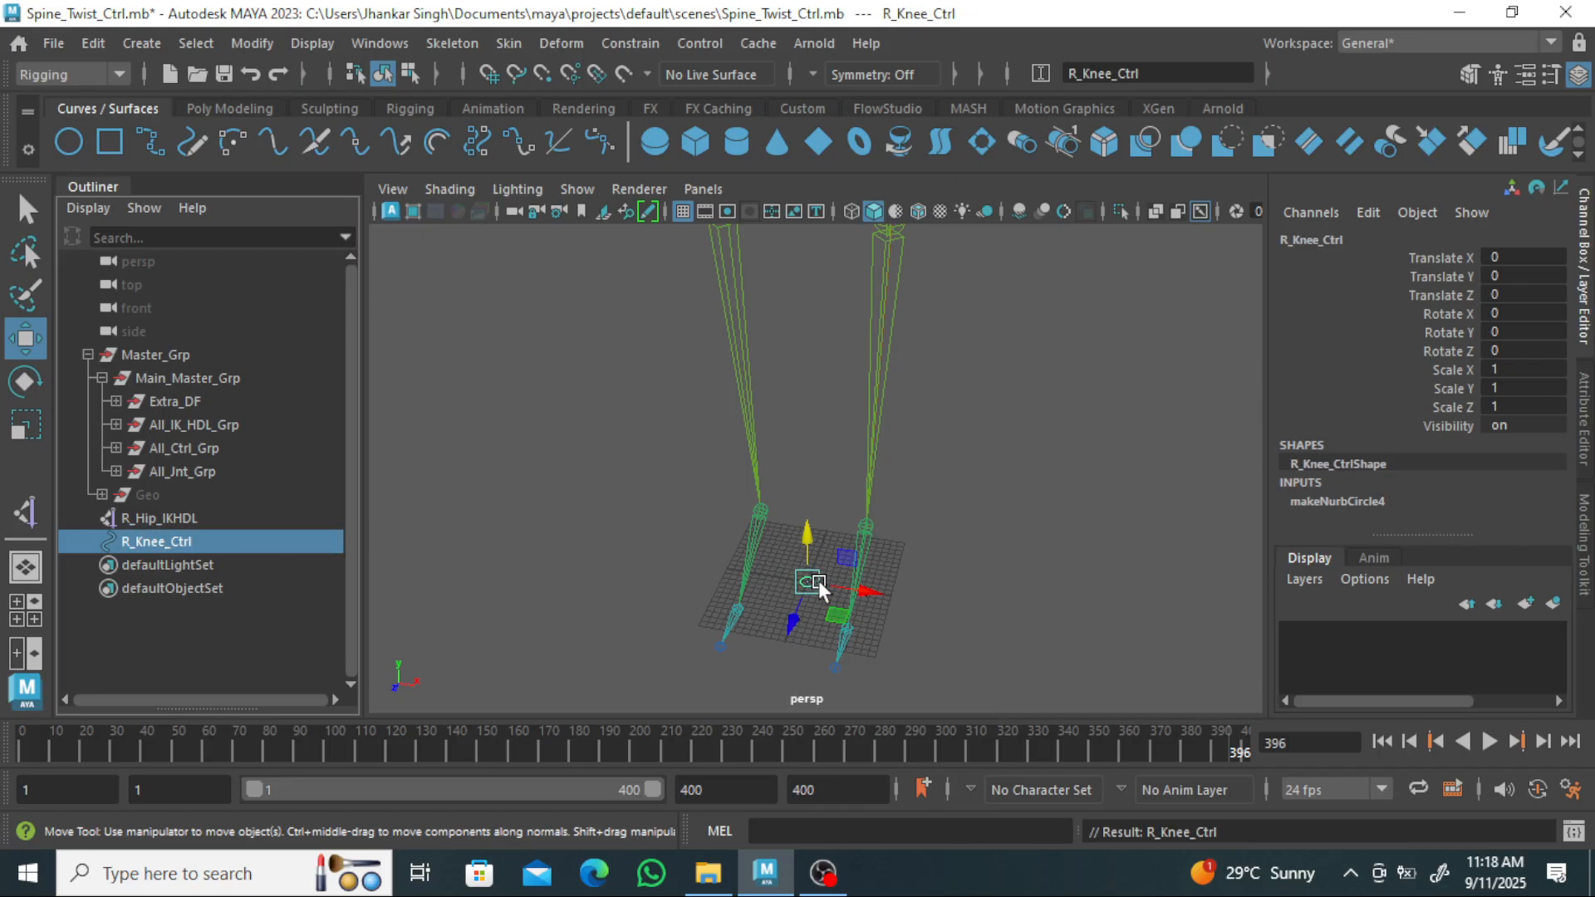
pyautogui.click(232, 643)
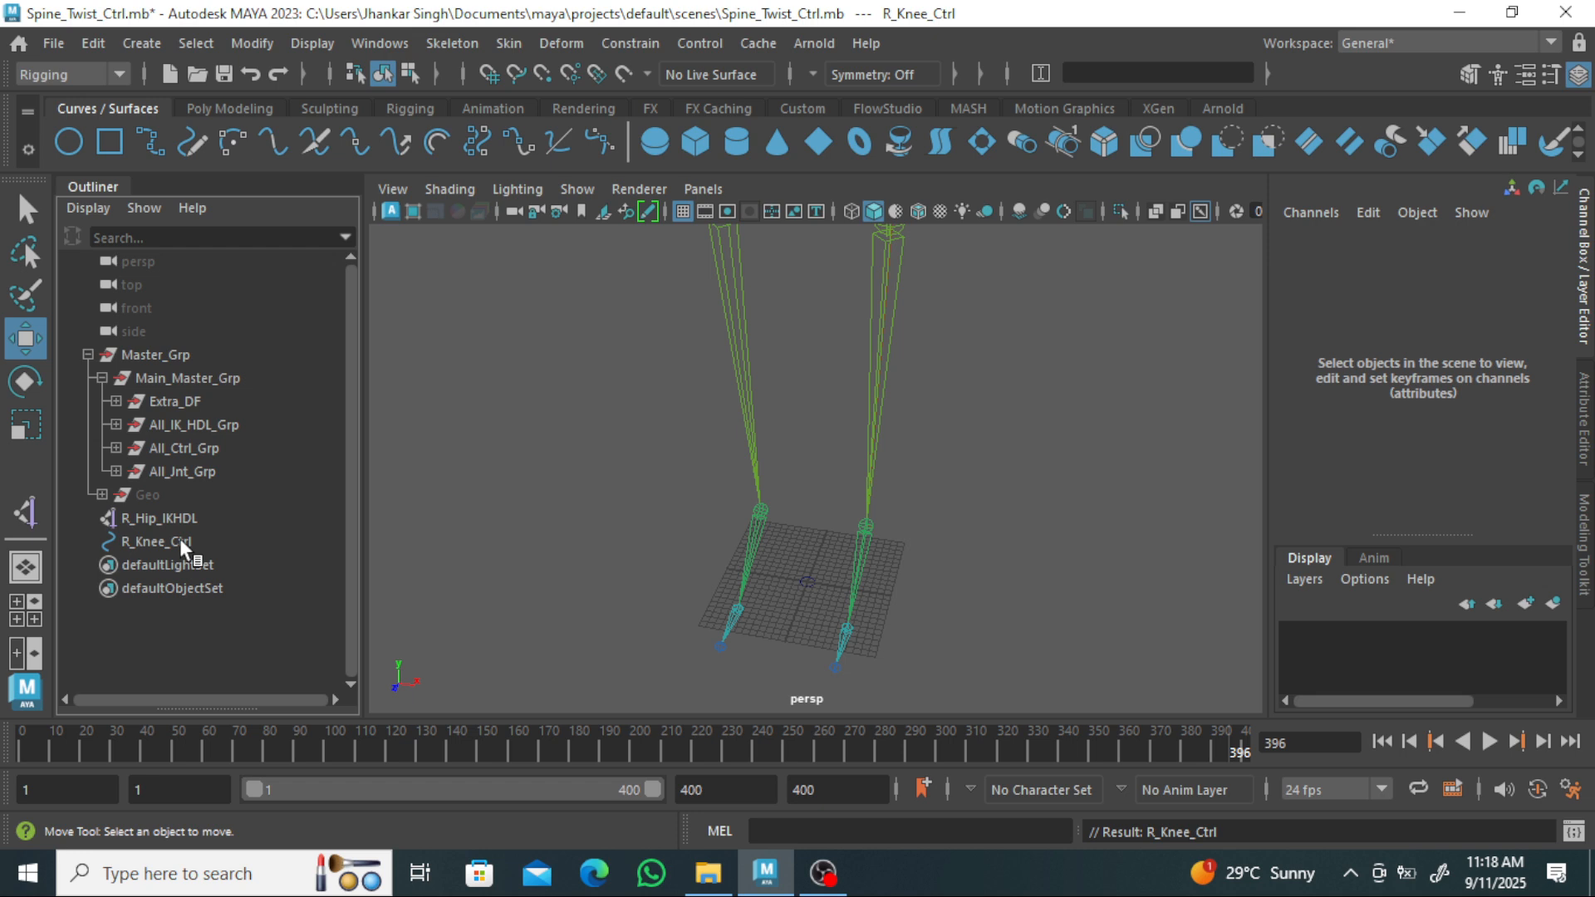
# Group R_Knee_Ctrl under a new parent group and expand the group to show the control inside.
pyautogui.click(172, 543)
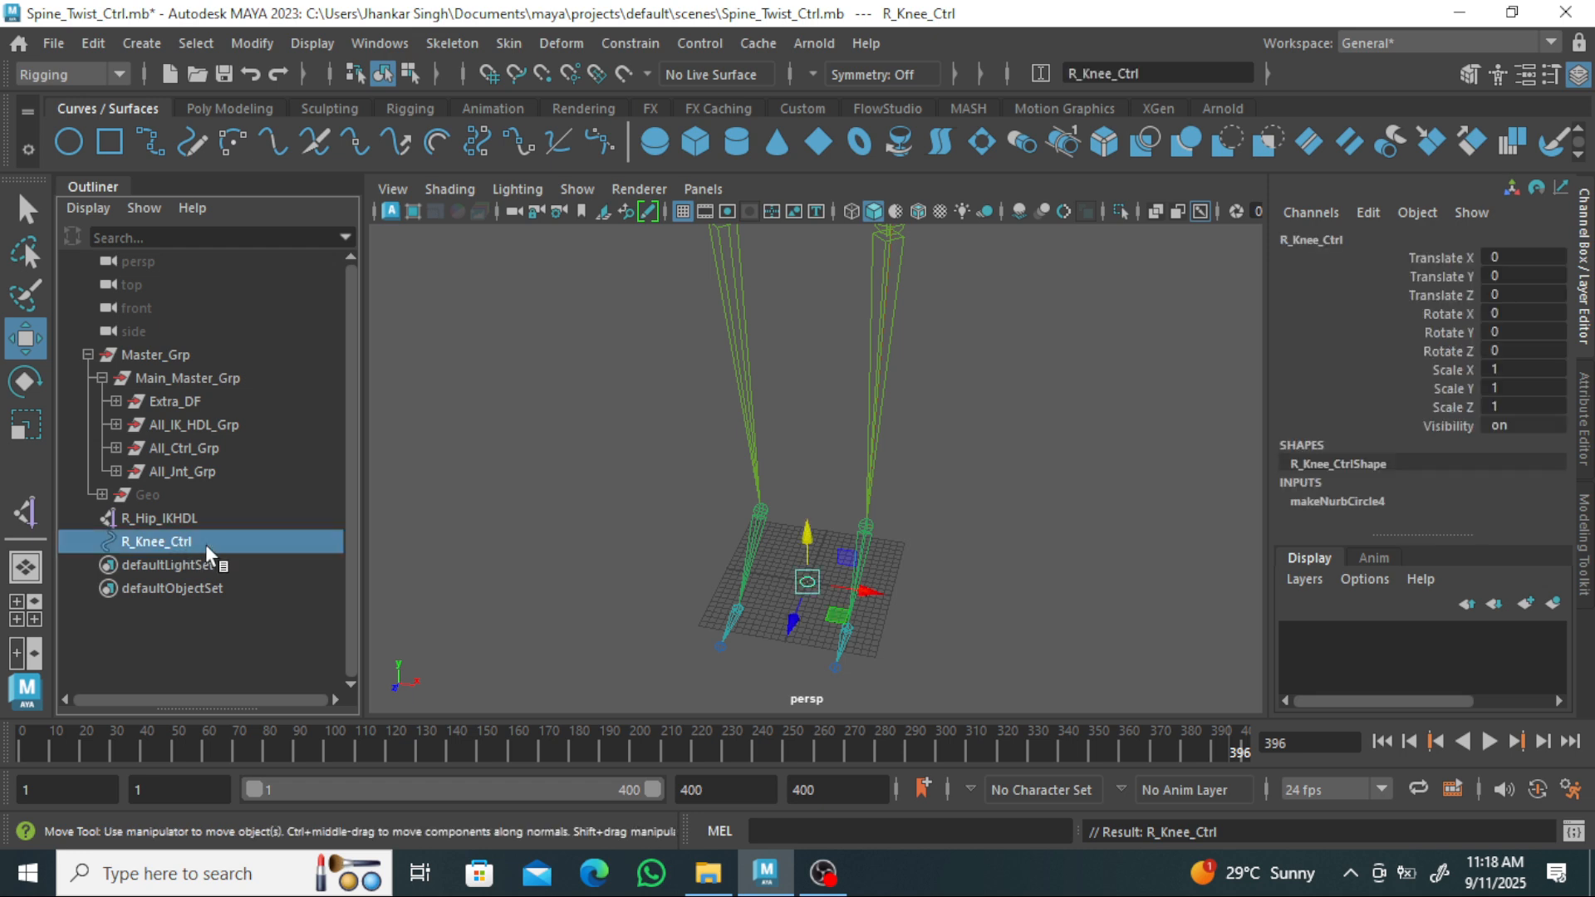
pyautogui.hotkey('ctrl', 'g')
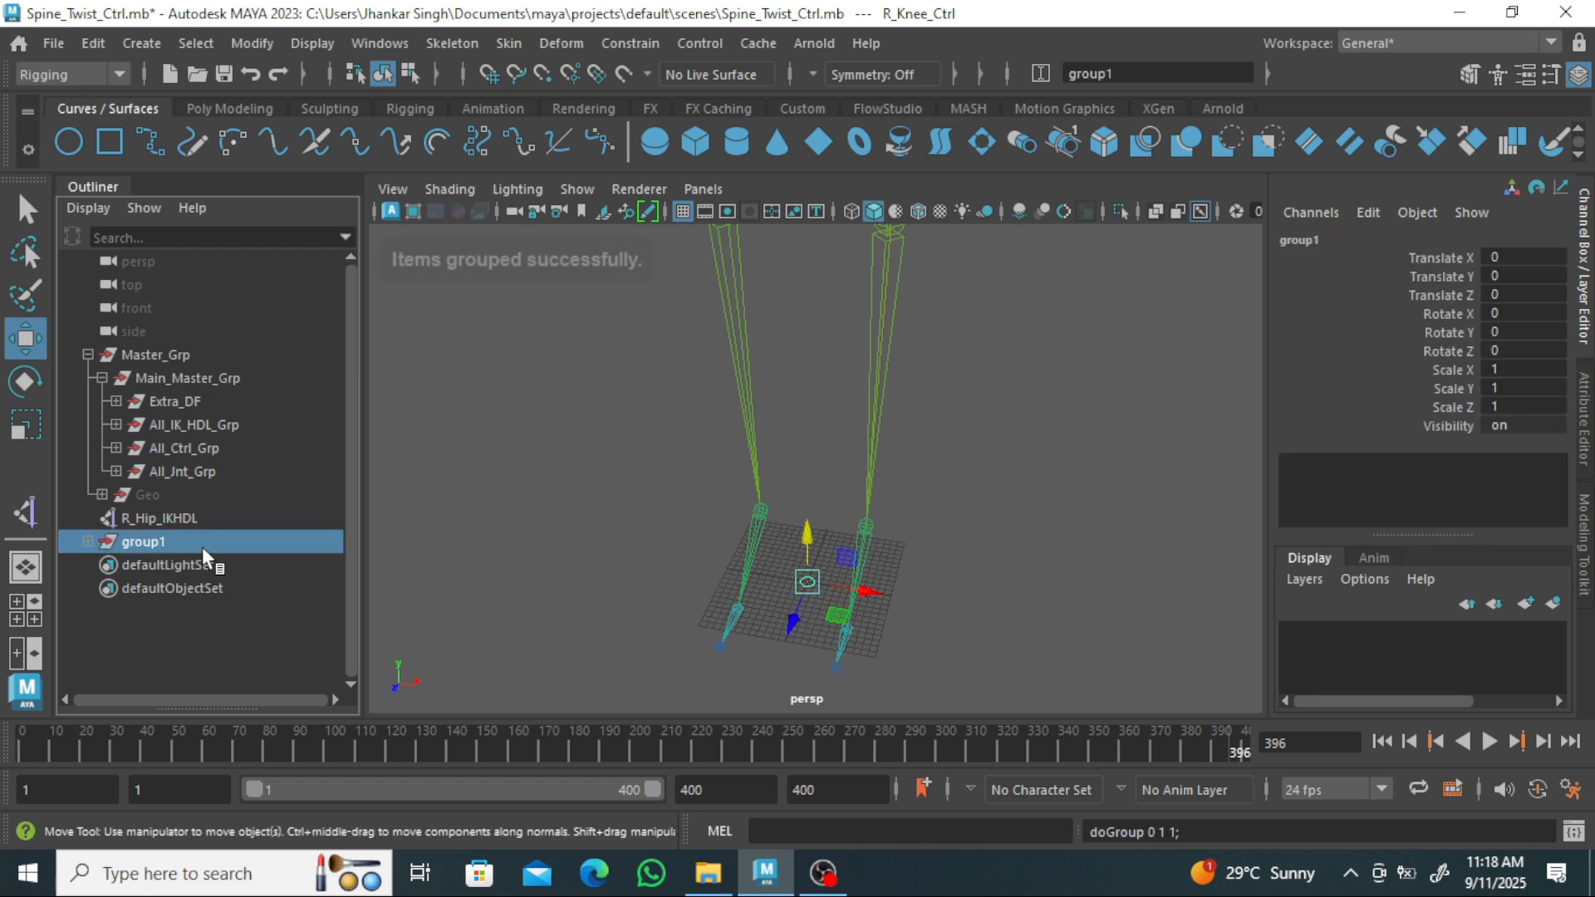
pyautogui.click(86, 542)
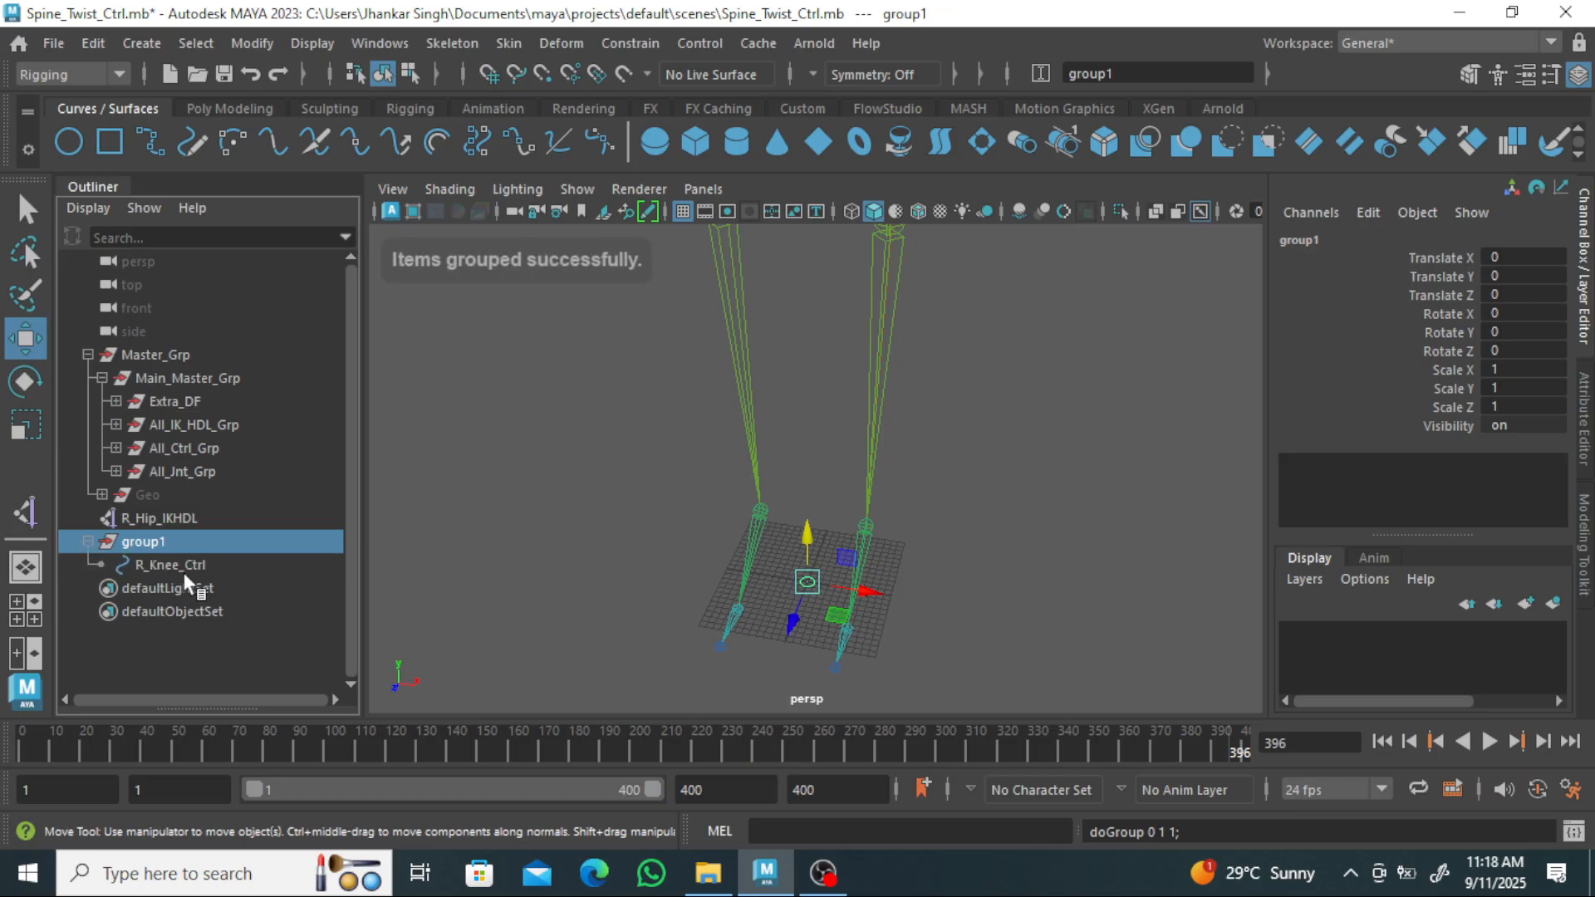
pyautogui.click(185, 568)
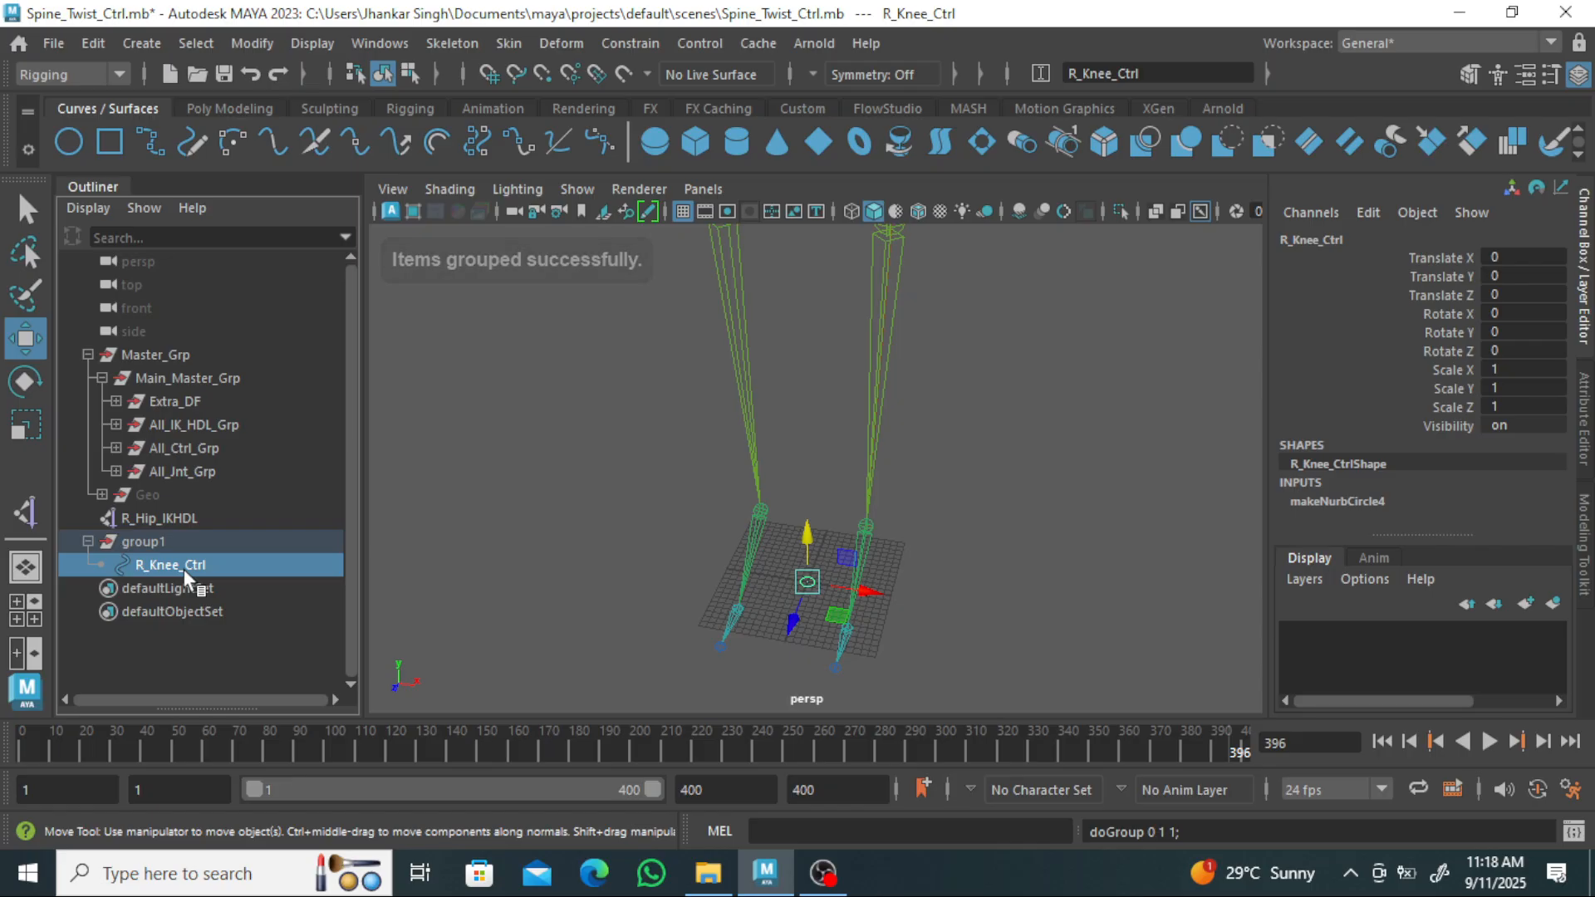
pyautogui.click(158, 540)
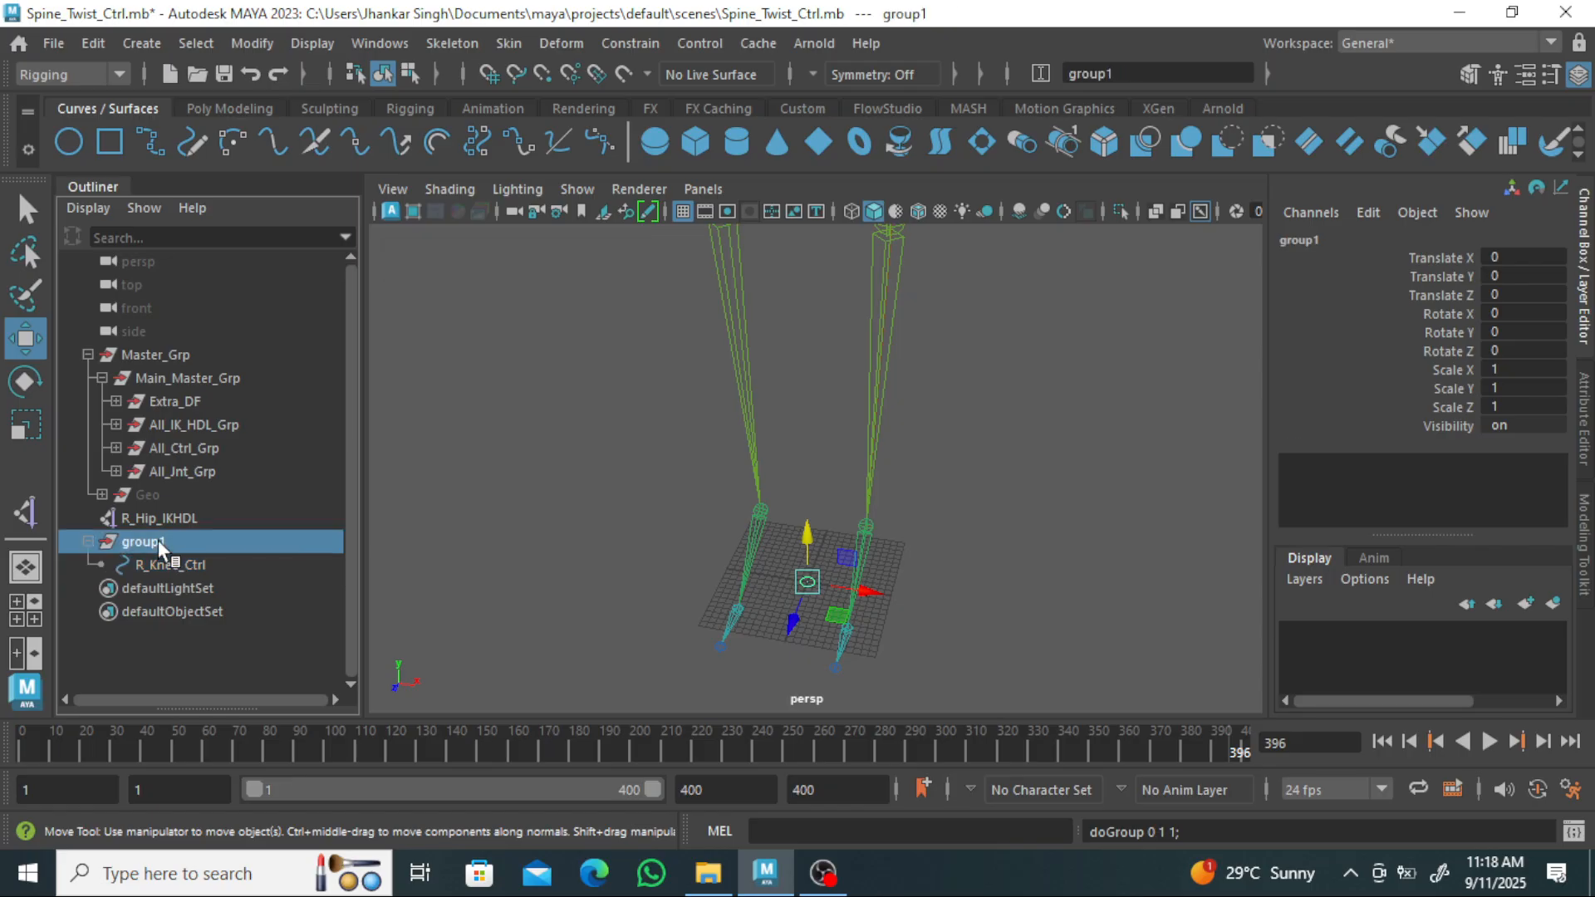
# Copy the name R_Knee_Ctrl from the knee control curve.
pyautogui.doubleClick(171, 543)
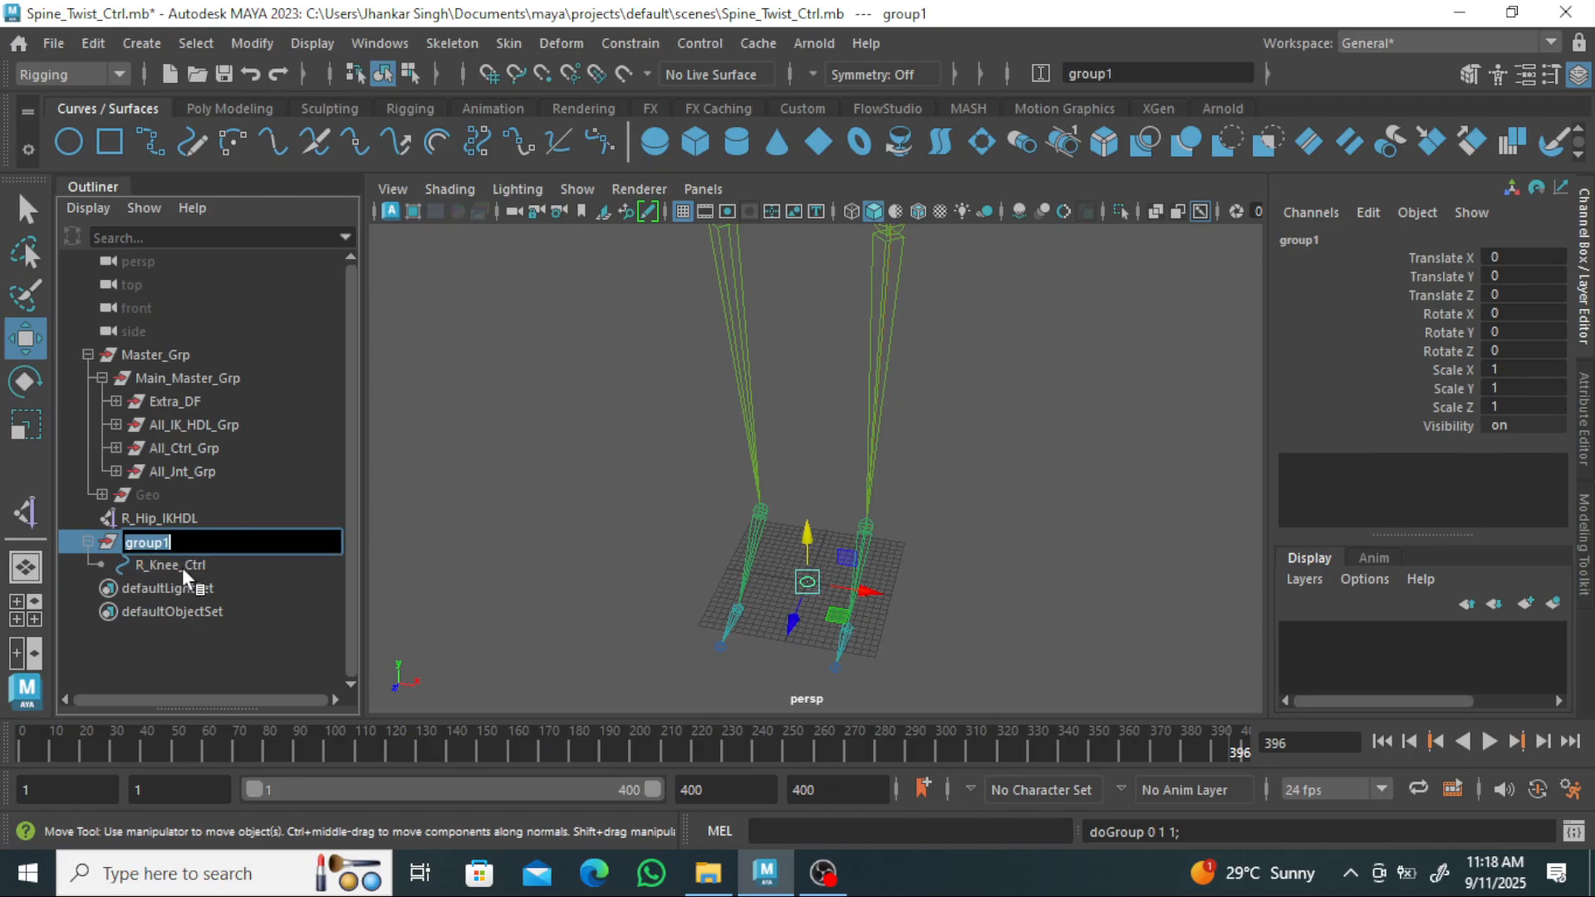
pyautogui.doubleClick(182, 566)
pyautogui.click(228, 566)
pyautogui.moveTo(228, 566); pyautogui.dragTo(111, 562)
pyautogui.hotkey('ctrl', 'c')
# Rename the knee control's parent group as R_Knee_Ctrl_Grp and collapse its hierarchy.
pyautogui.click(159, 545)
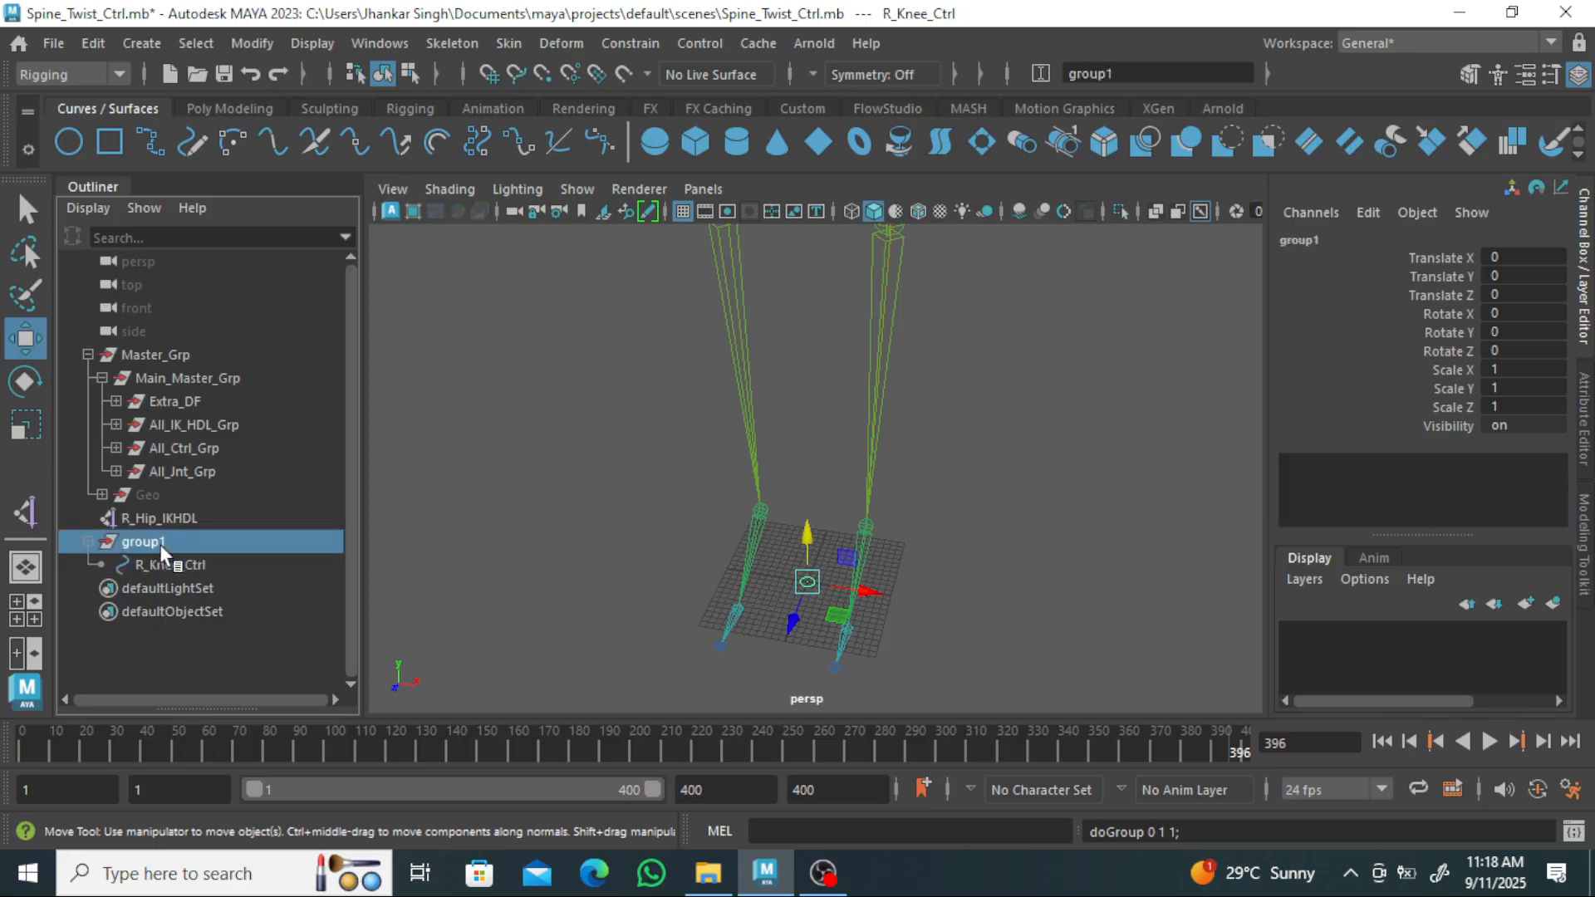
pyautogui.doubleClick(179, 543)
pyautogui.hotkey('ctrl', 'v')
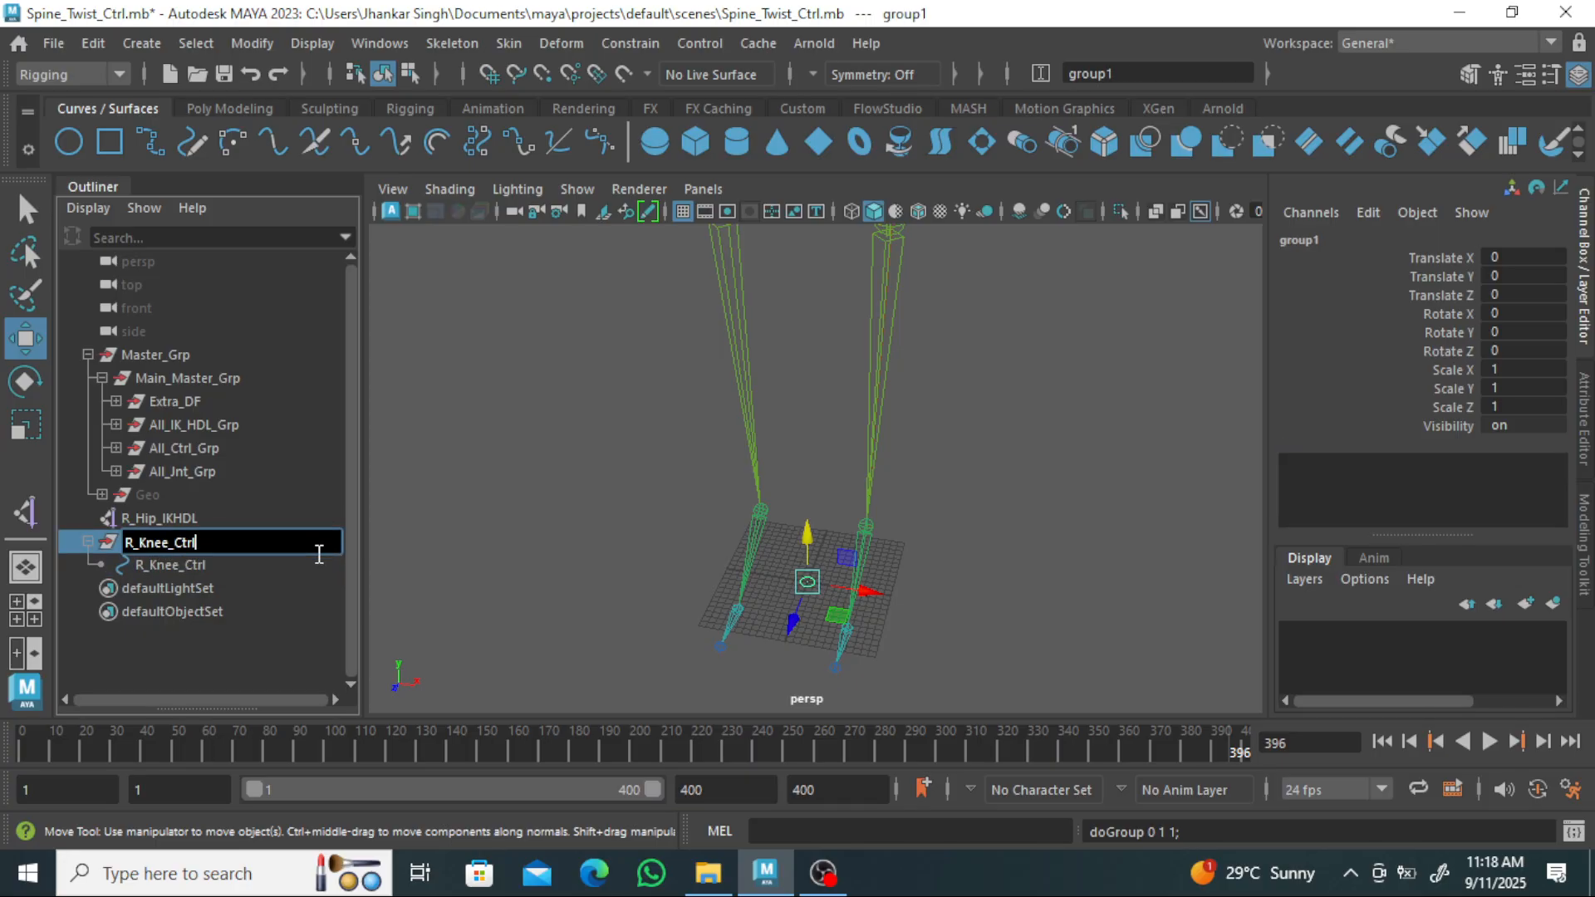
pyautogui.write('_Gro')
pyautogui.press('BackSpace')
pyautogui.write('p')
pyautogui.press('Return')
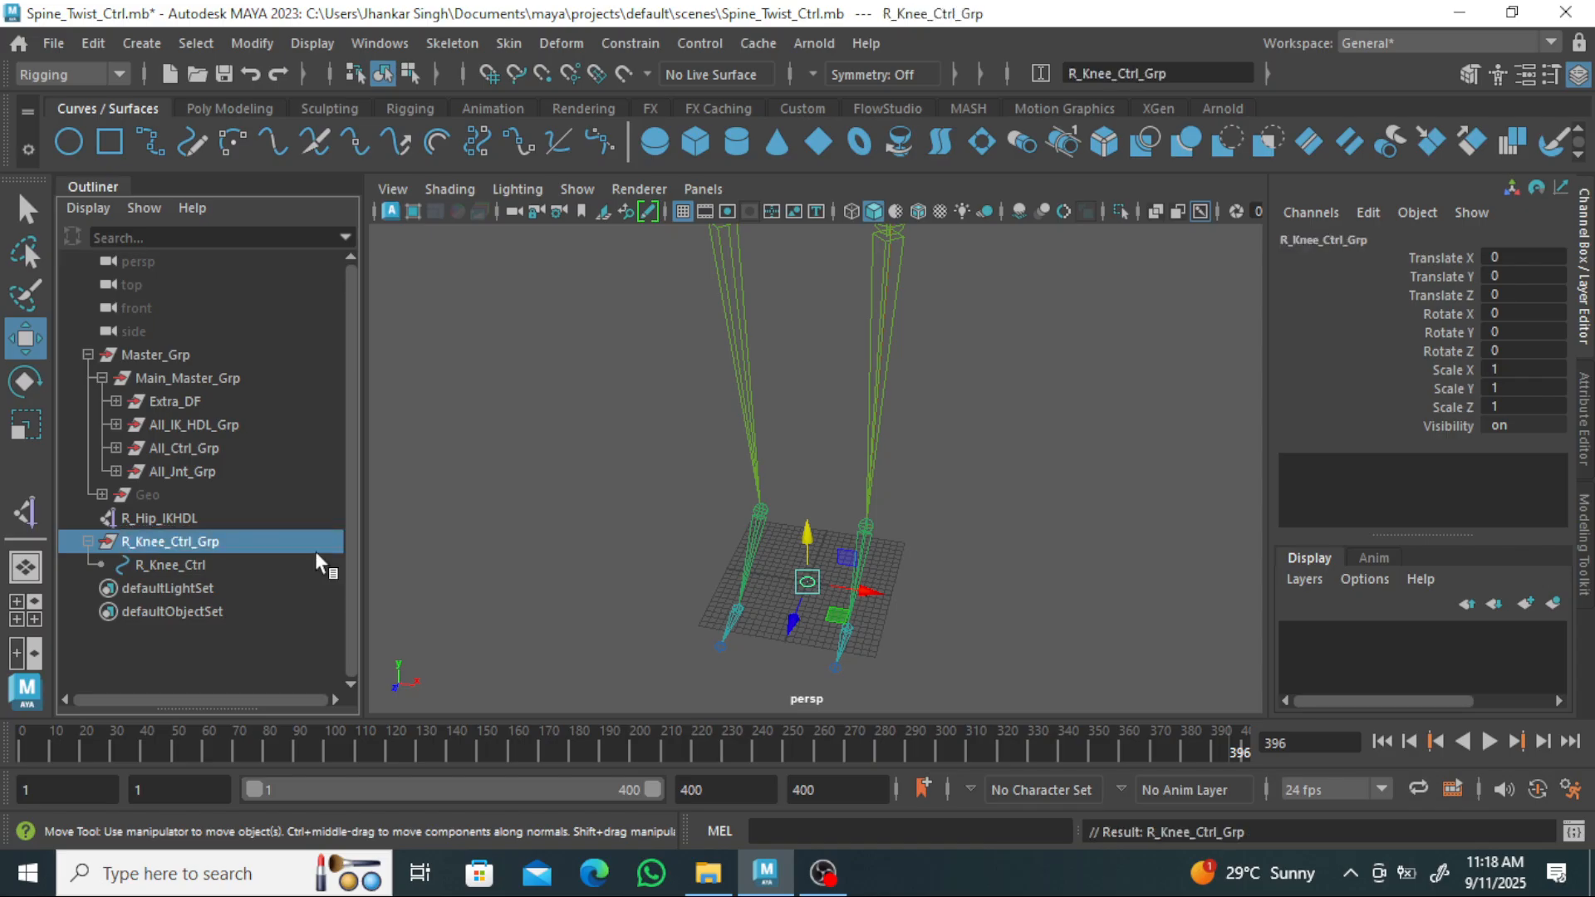
pyautogui.click(87, 541)
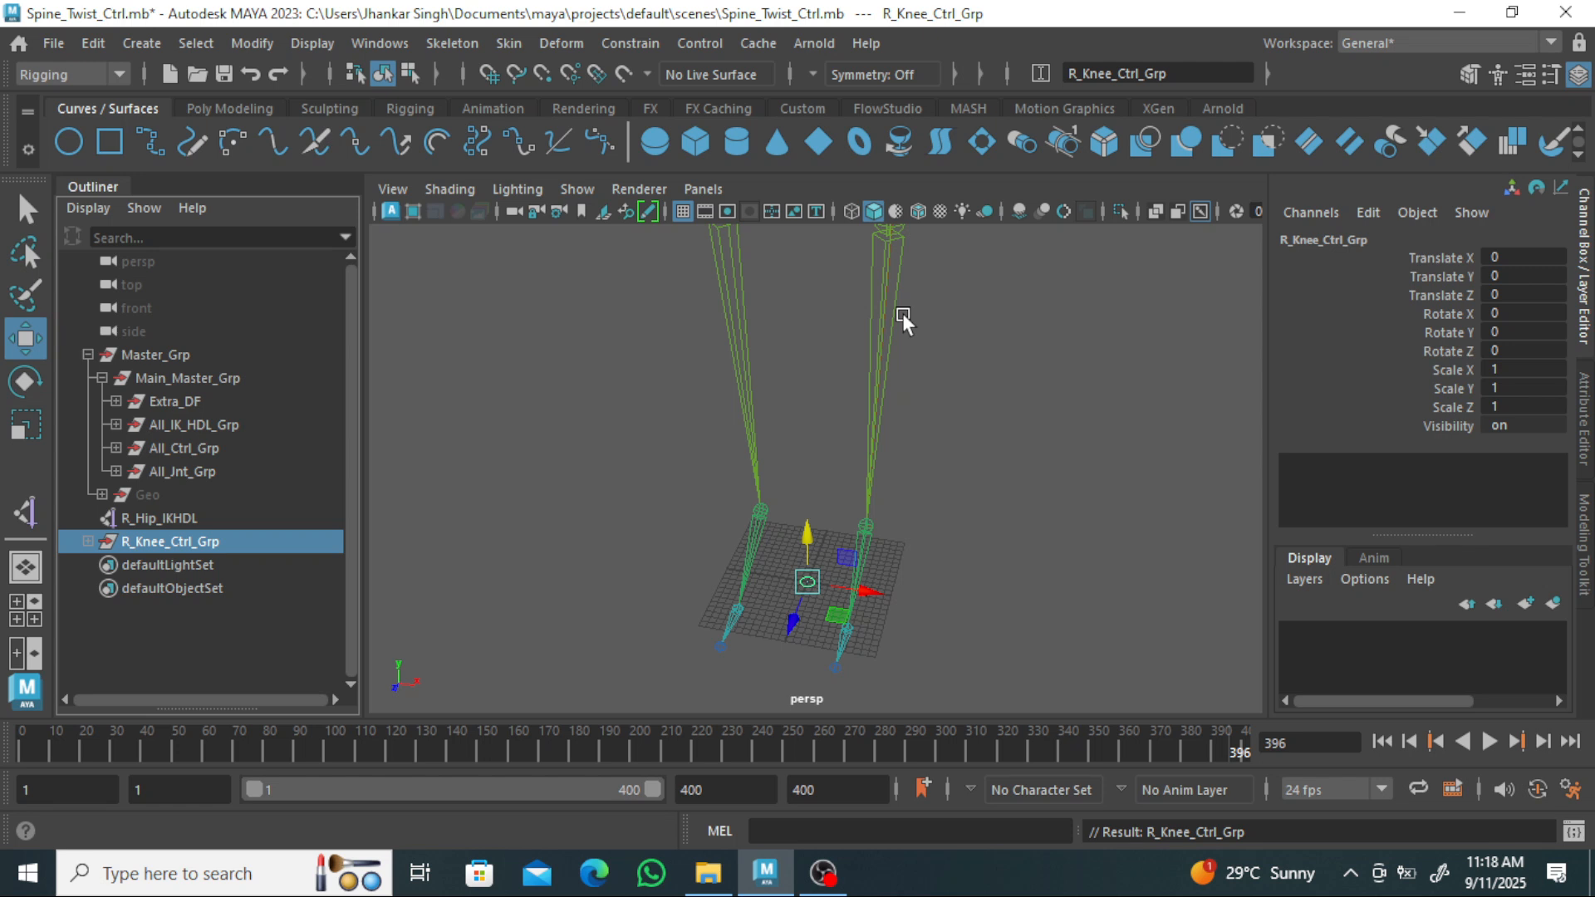
pyautogui.scroll(-3, 977, 398)
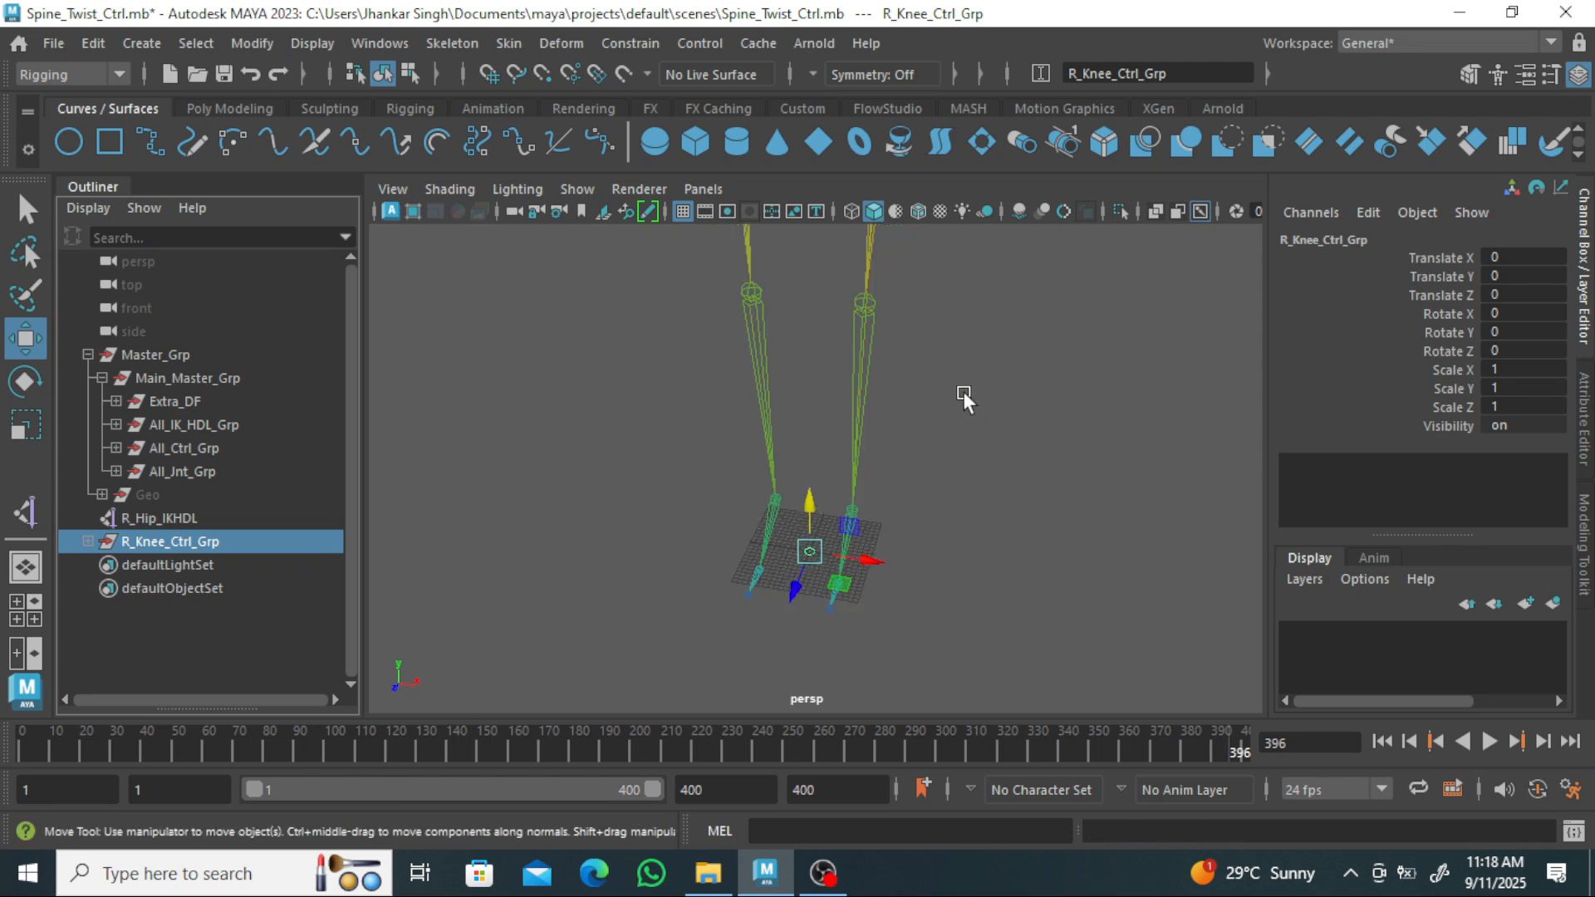
pyautogui.click(217, 641)
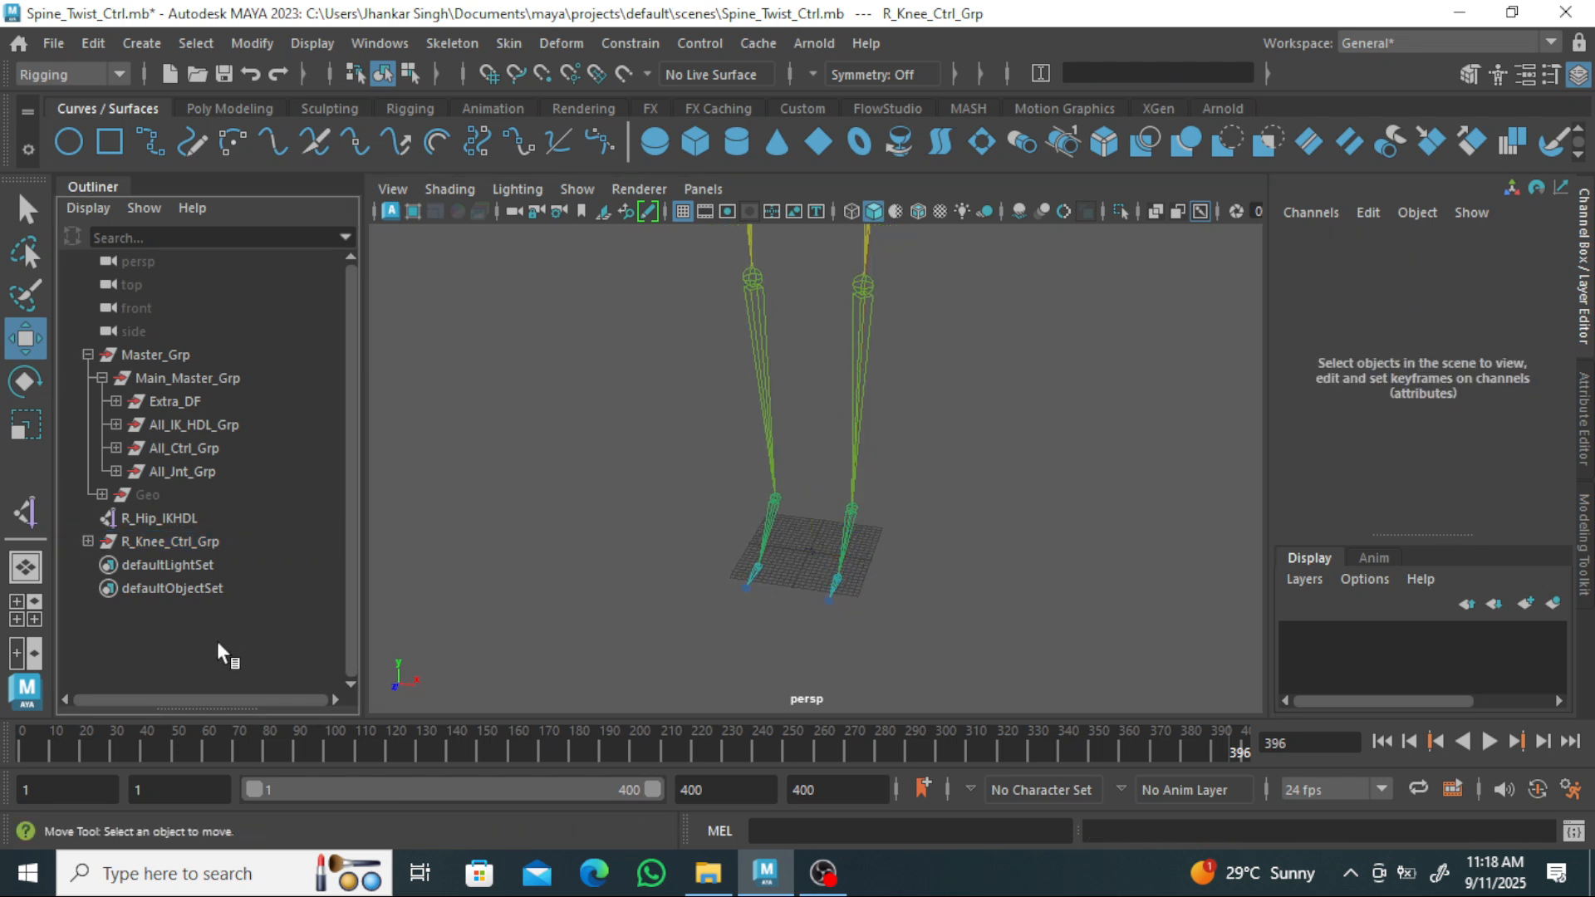
pyautogui.click(176, 544)
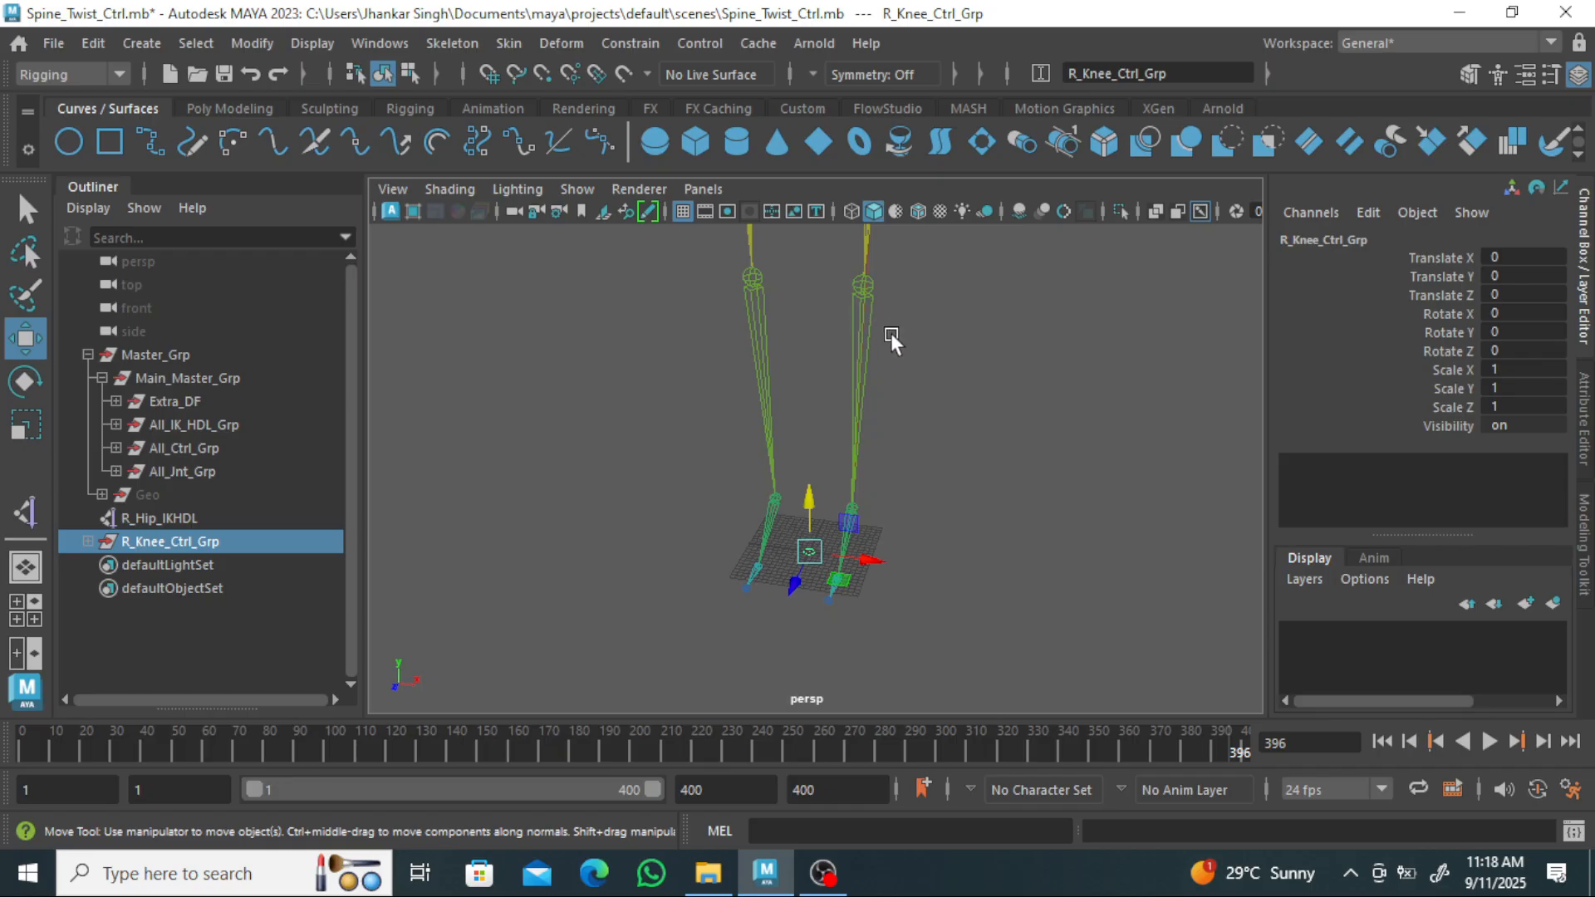
pyautogui.keyDown('alt'); pyautogui.moveTo(916, 340); pyautogui.dragTo(883, 381); pyautogui.keyUp('alt')
pyautogui.click(848, 343)
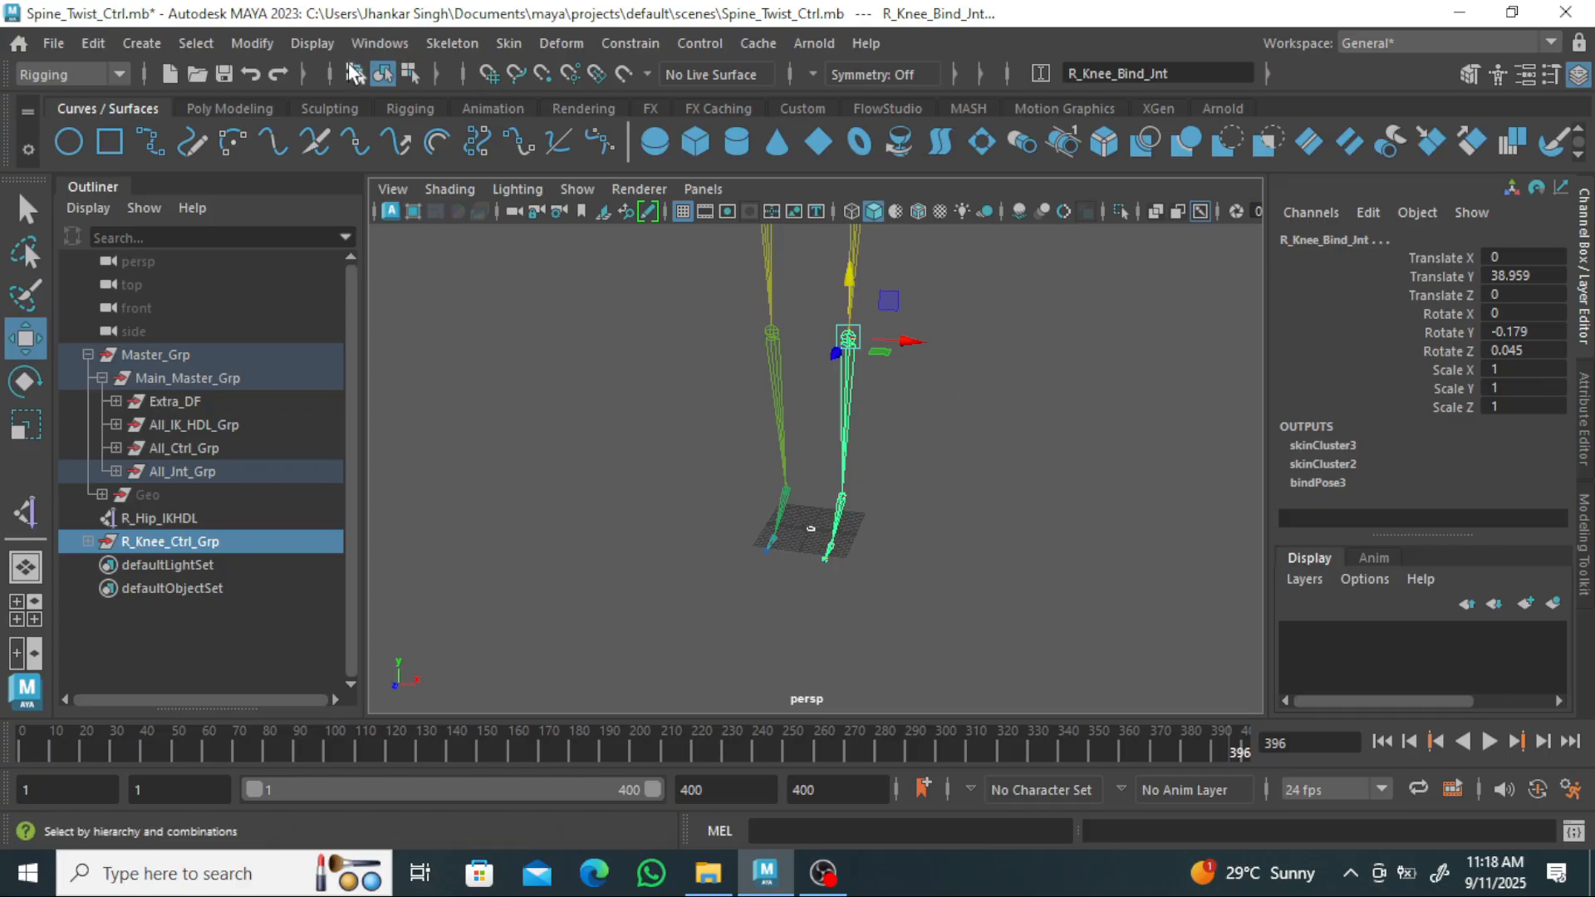
pyautogui.click(646, 45)
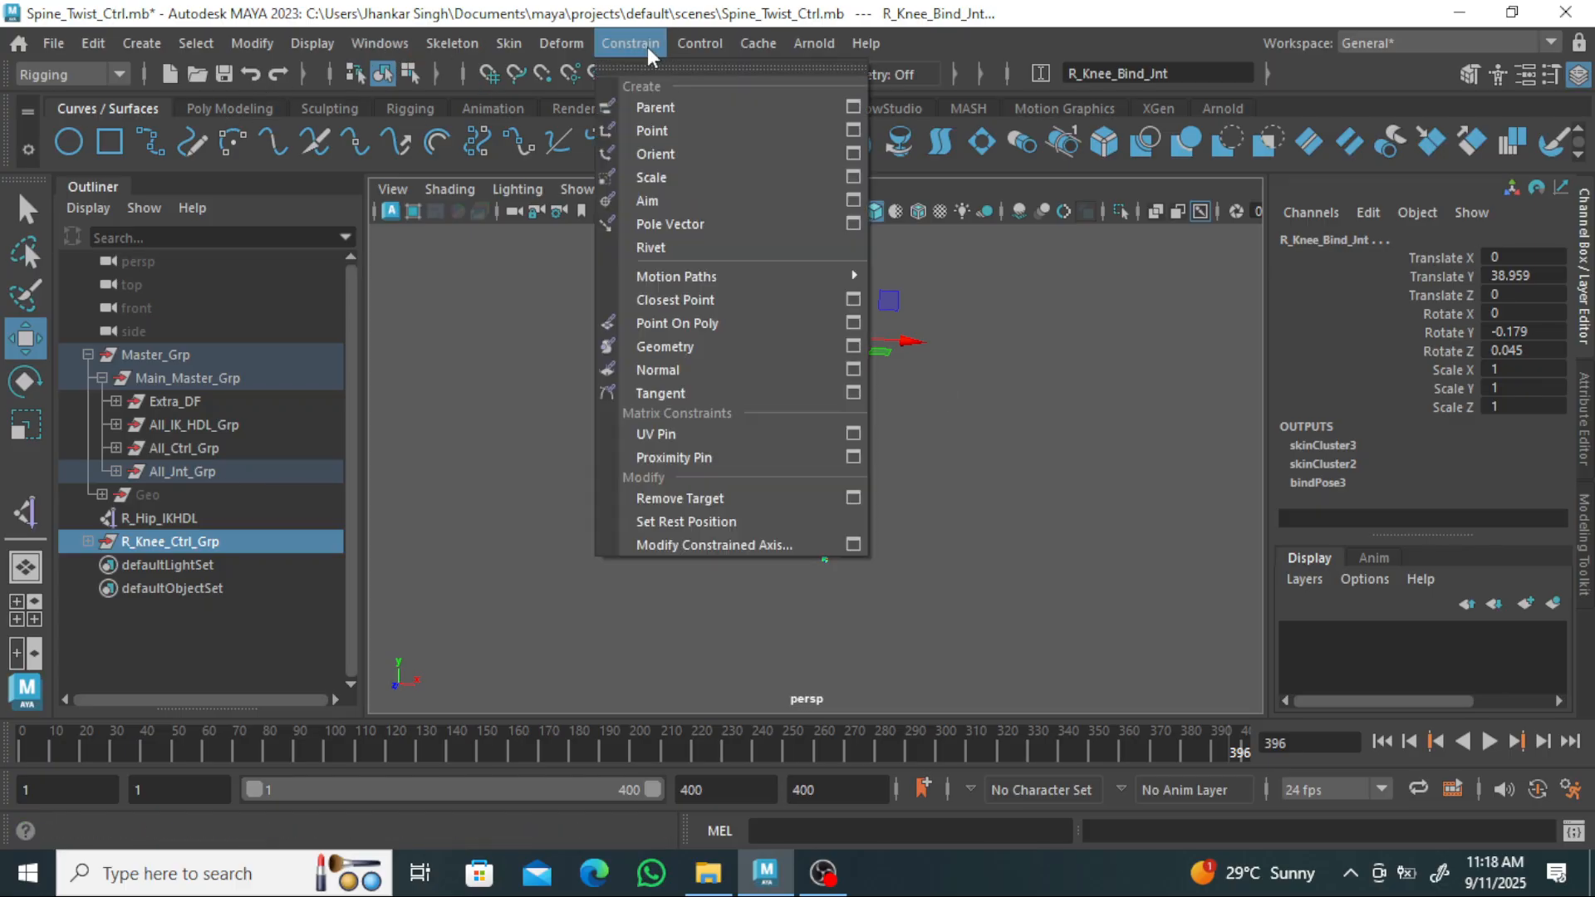
pyautogui.click(1023, 346)
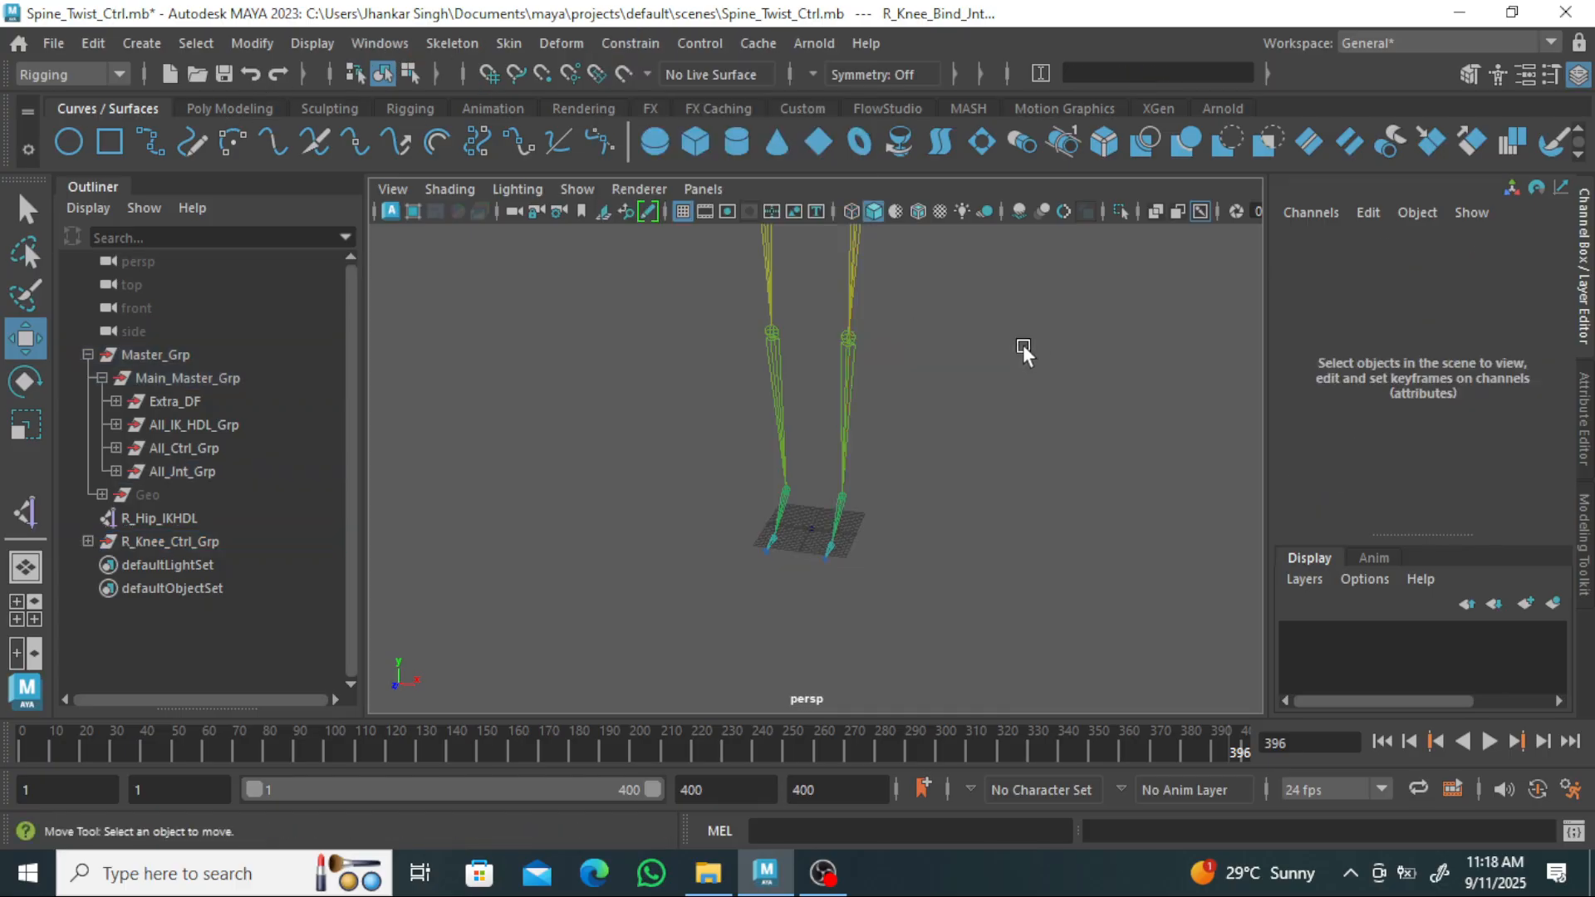
# Match all transforms of R_Knee_Ctrl_Grp to the right knee joint, R_Knee_Bind_Jnt, and clear the selection.
pyautogui.click(218, 541)
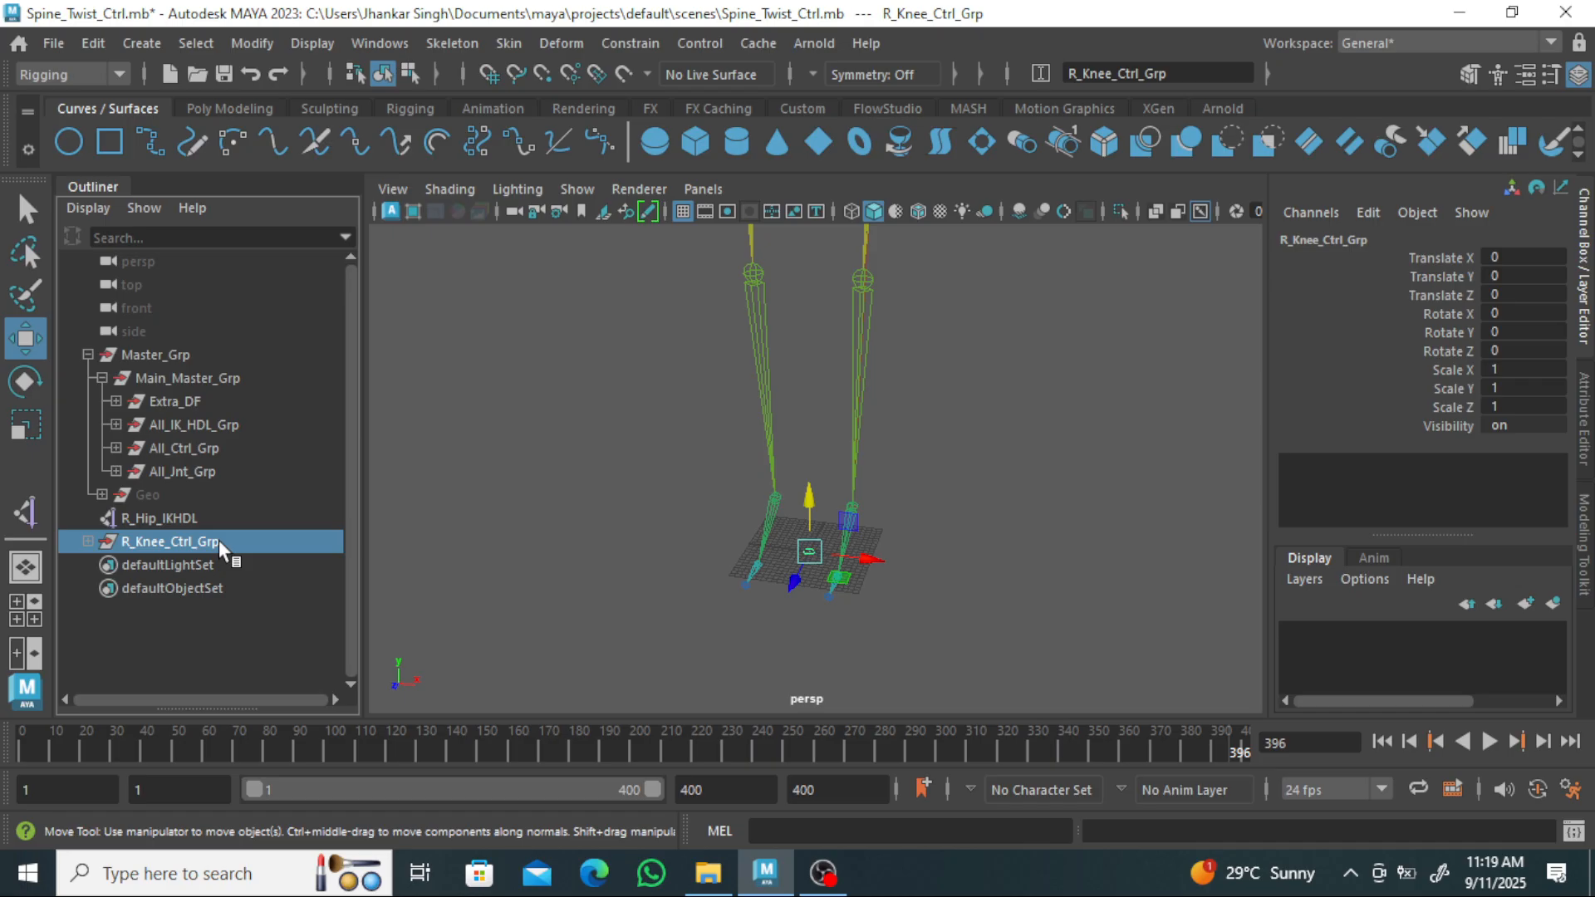
pyautogui.click(176, 636)
pyautogui.click(212, 542)
pyautogui.click(869, 310)
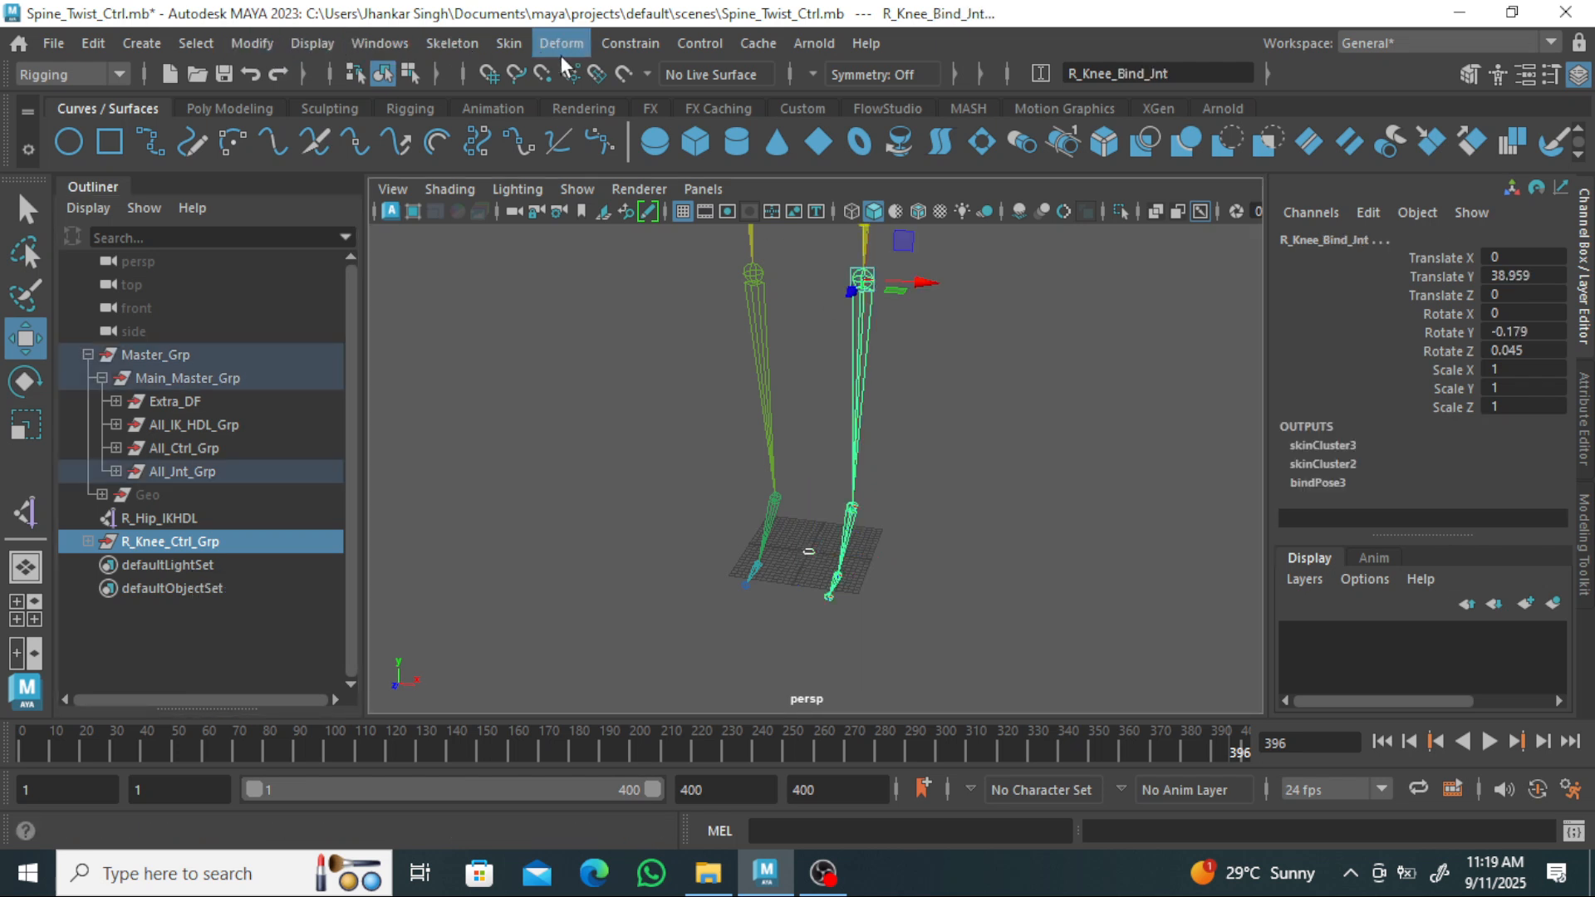
pyautogui.click(254, 48)
pyautogui.moveTo(449, 189)
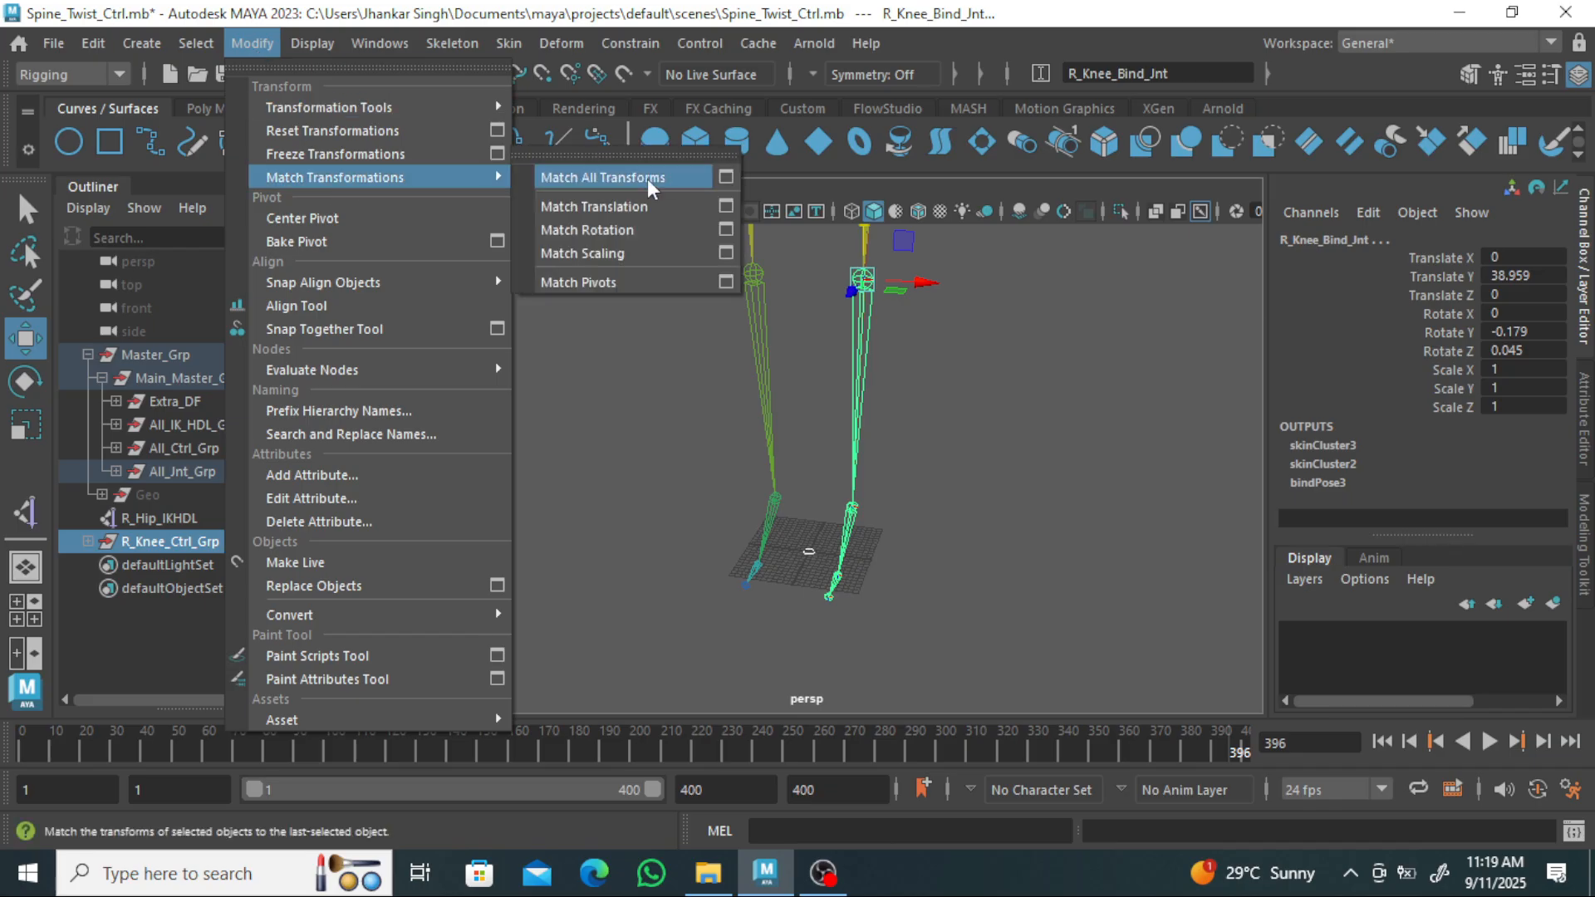
pyautogui.click(818, 314)
pyautogui.click(1017, 415)
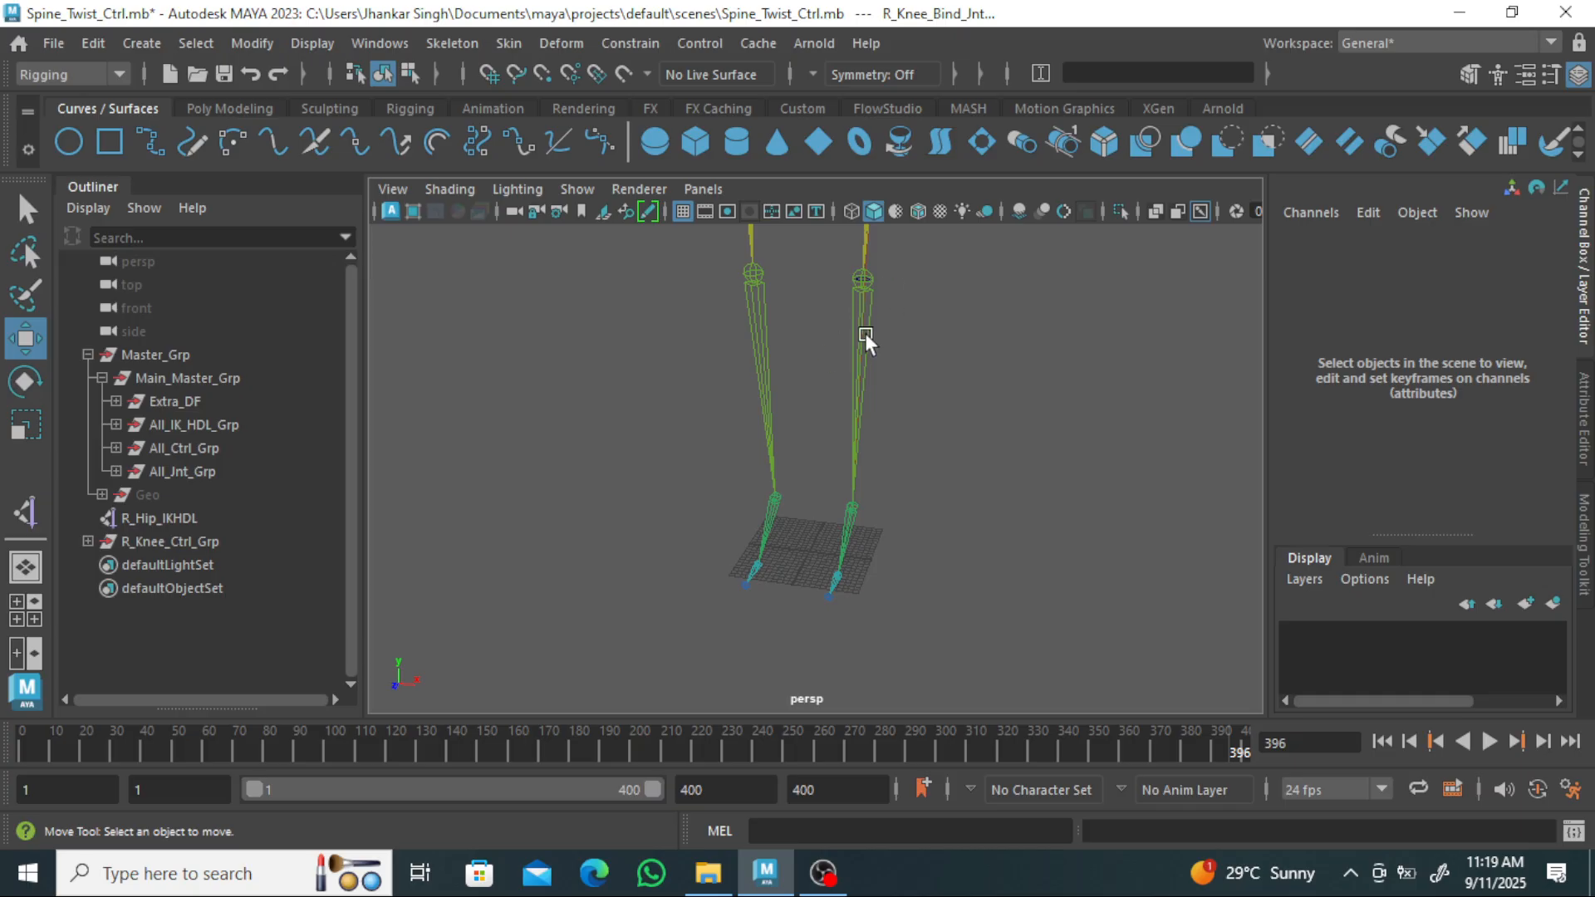
# Expand R_Knee_Ctrl_Grp and set the R_Knee_Ctrl circle's Normal Y to 0 and Normal X to 1.
pyautogui.scroll(2, 836, 321)
pyautogui.scroll(2, 968, 428)
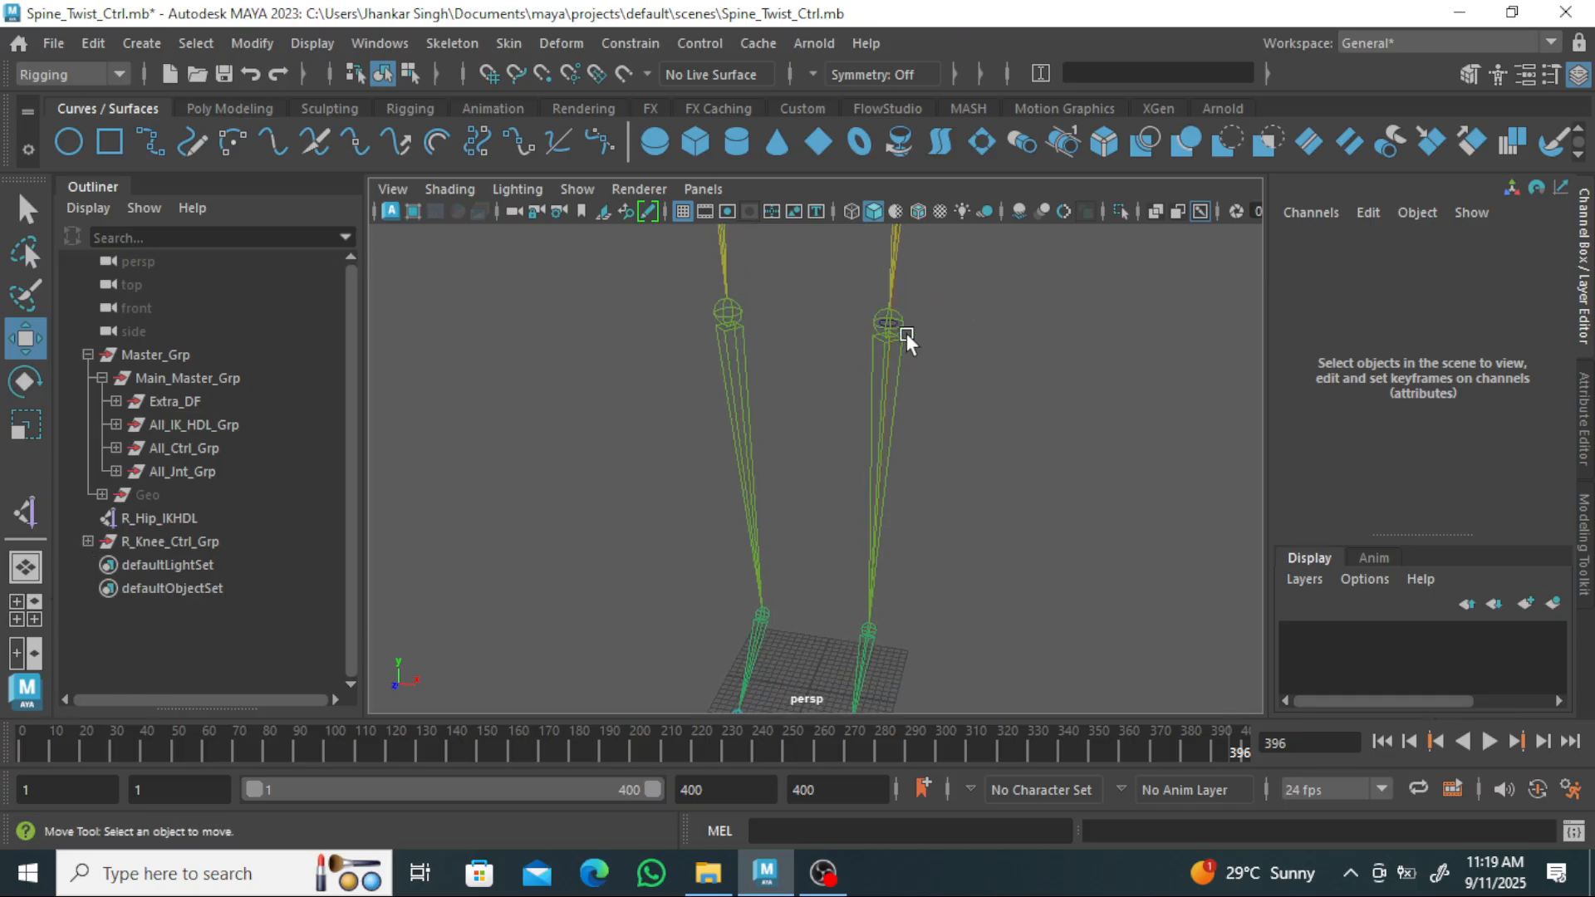
pyautogui.click(87, 541)
pyautogui.click(158, 563)
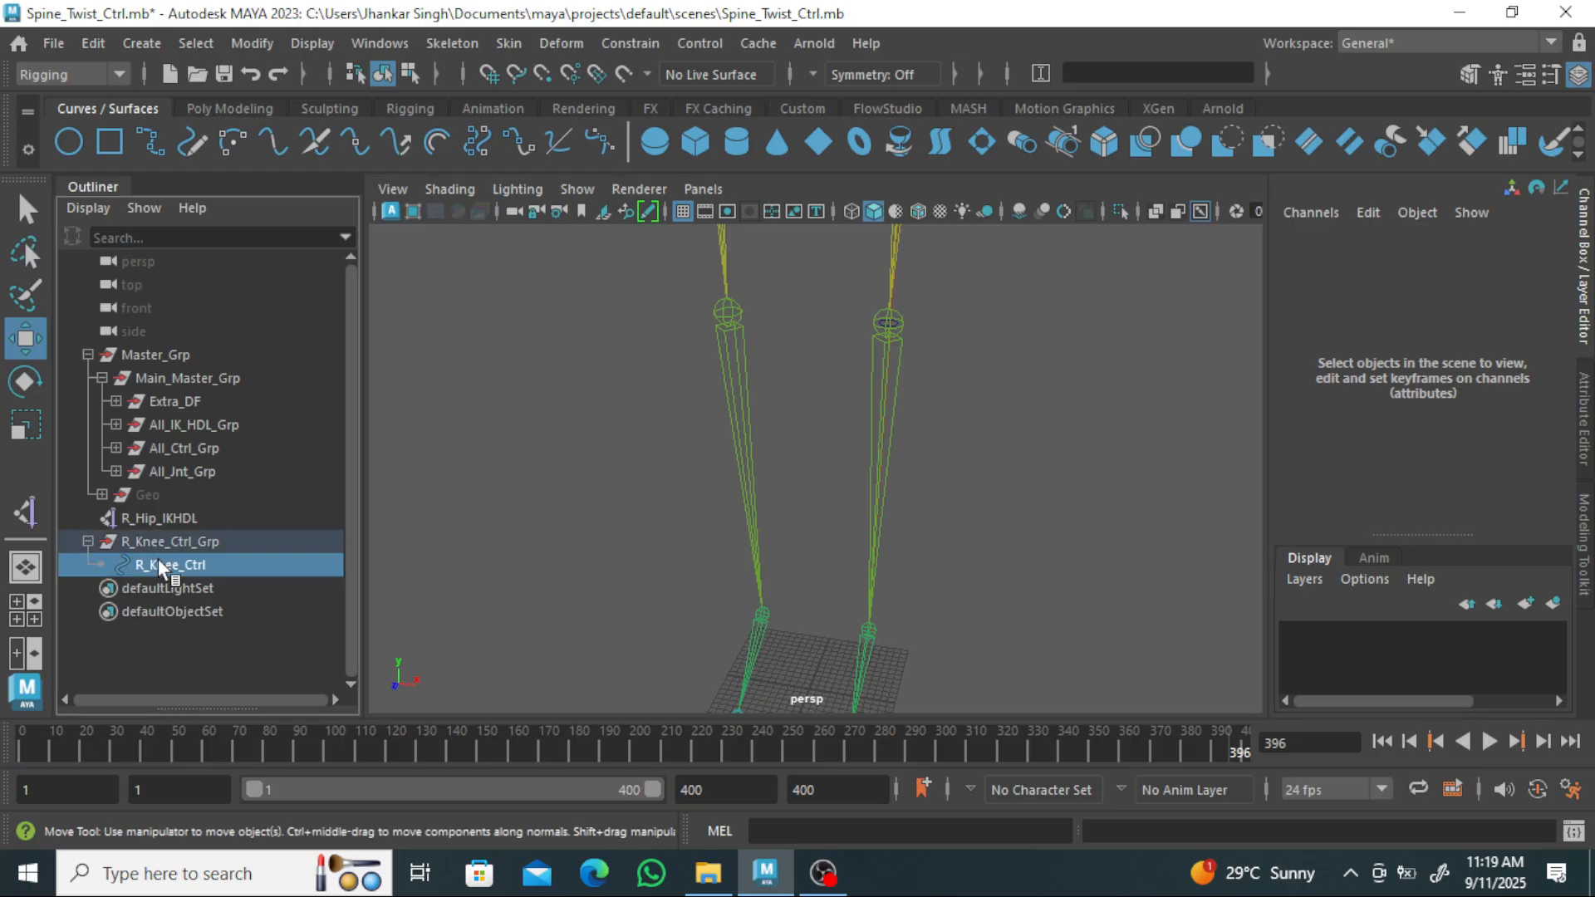
pyautogui.click(1364, 502)
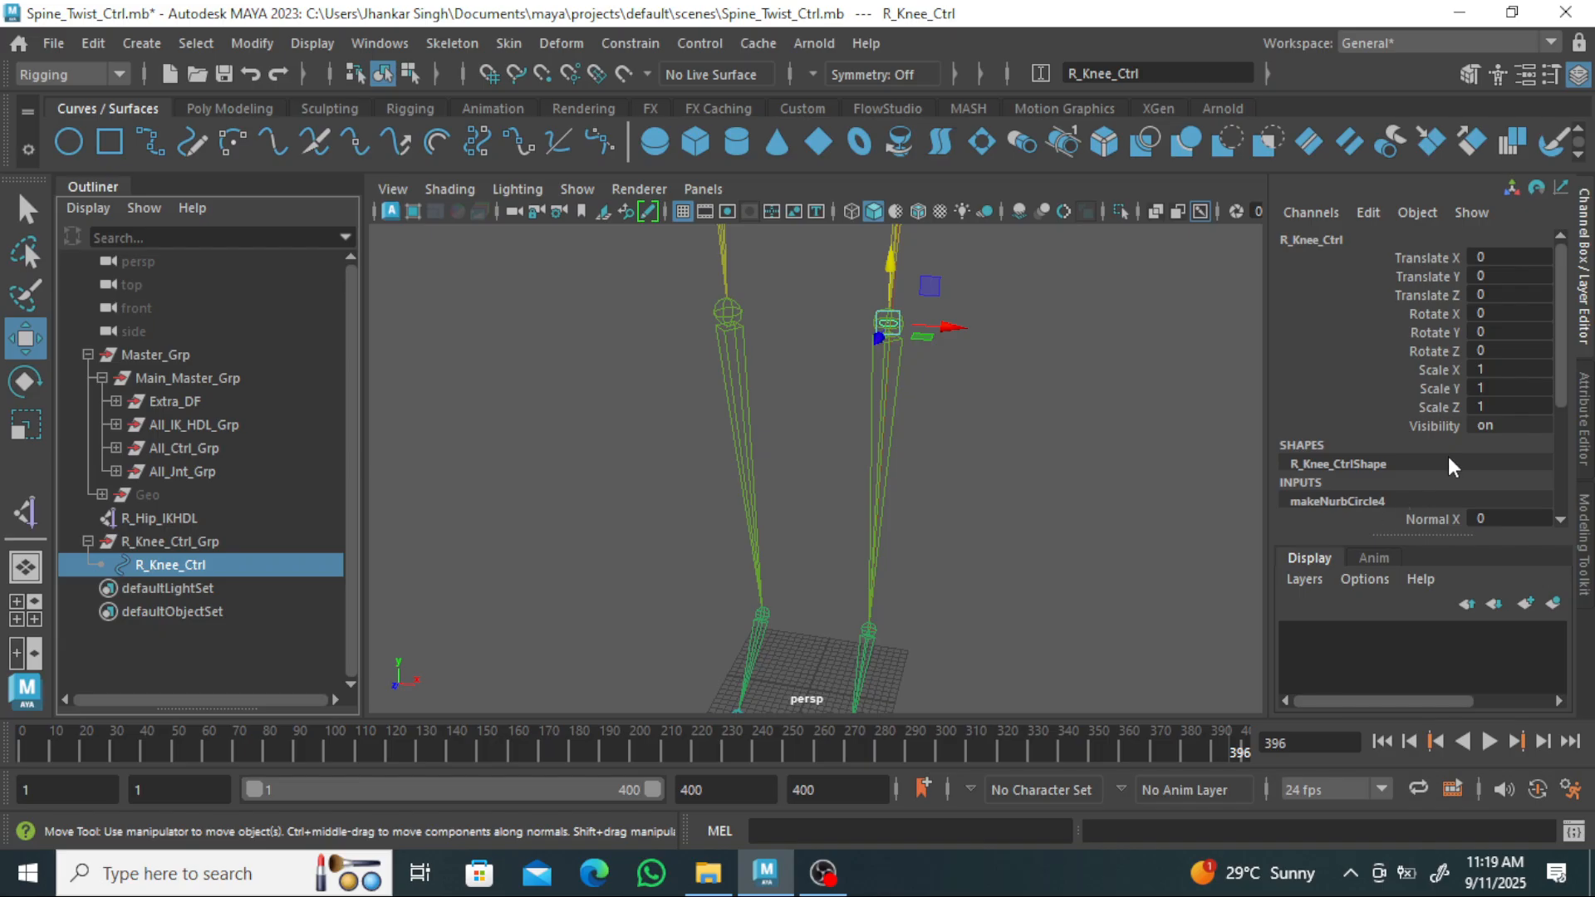
pyautogui.scroll(-3, 1462, 455)
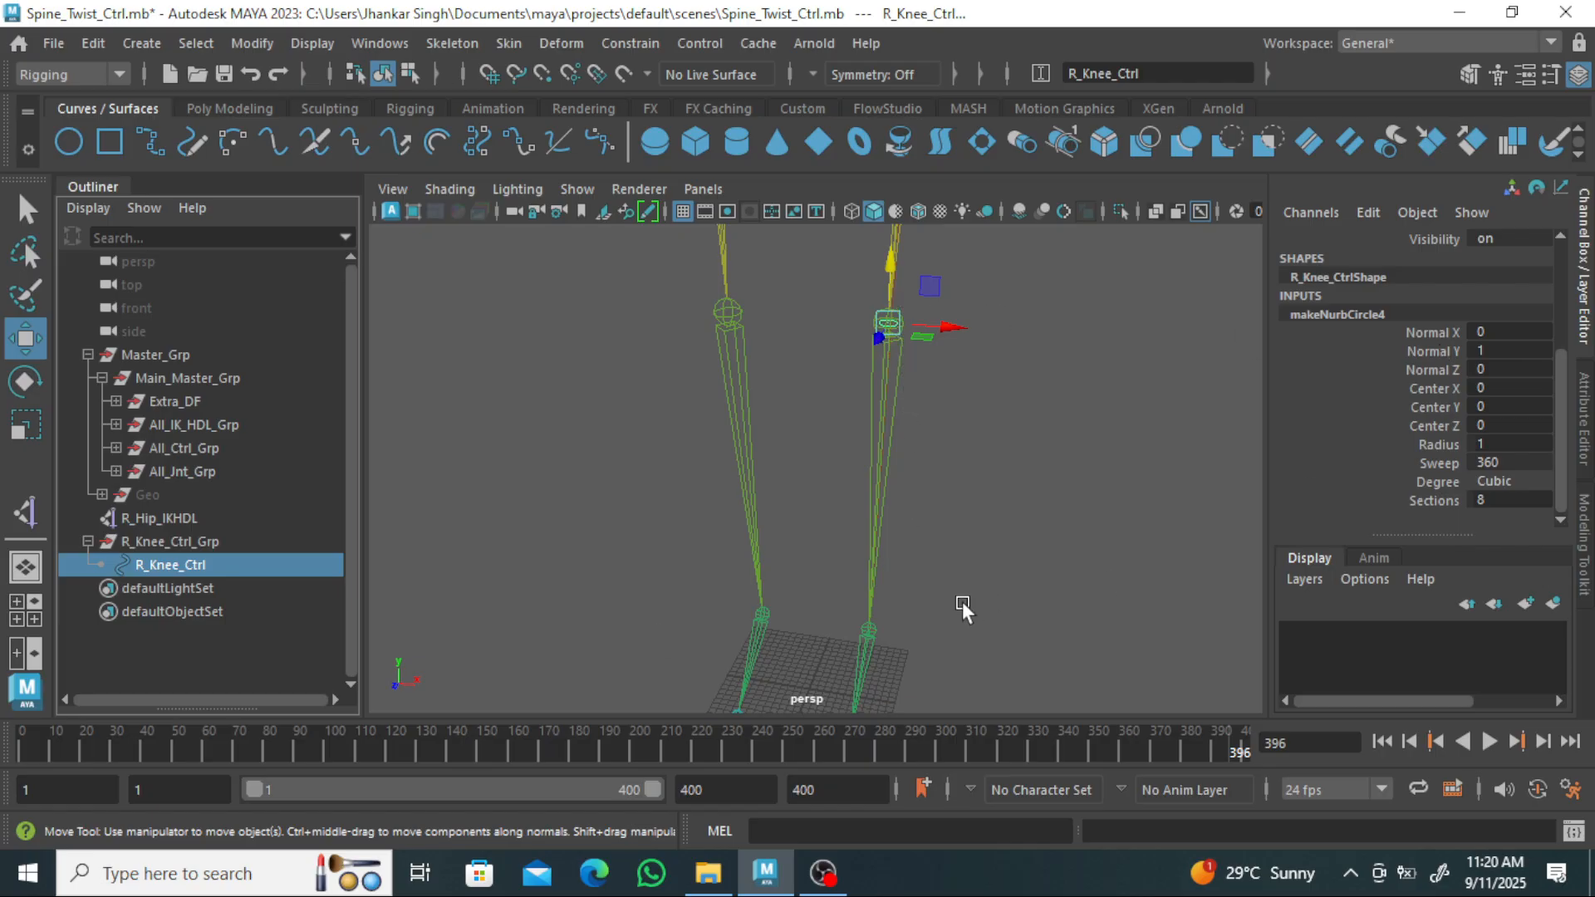
pyautogui.scroll(2, 984, 472)
pyautogui.keyDown('alt'); pyautogui.moveTo(1040, 407); pyautogui.dragTo(1155, 490); pyautogui.keyUp('alt')
pyautogui.click(1514, 344)
pyautogui.click(1514, 344)
pyautogui.write('0')
pyautogui.press('Return')
pyautogui.doubleClick(1499, 332)
pyautogui.write('1')
pyautogui.press('Return')
# Reorient the R_Knee_Ctrl circle to face forward by setting Normal X to 0 and Normal Z to 1.
pyautogui.moveTo(903, 520)
pyautogui.keyDown('alt'); pyautogui.mouseDown()
pyautogui.moveTo(930, 518)
pyautogui.moveTo(912, 517)
pyautogui.mouseUp(); pyautogui.keyUp('alt')
pyautogui.doubleClick(1500, 332)
pyautogui.write('0')
pyautogui.press('Return')
pyautogui.doubleClick(1495, 371)
pyautogui.write('1')
pyautogui.press('Return')
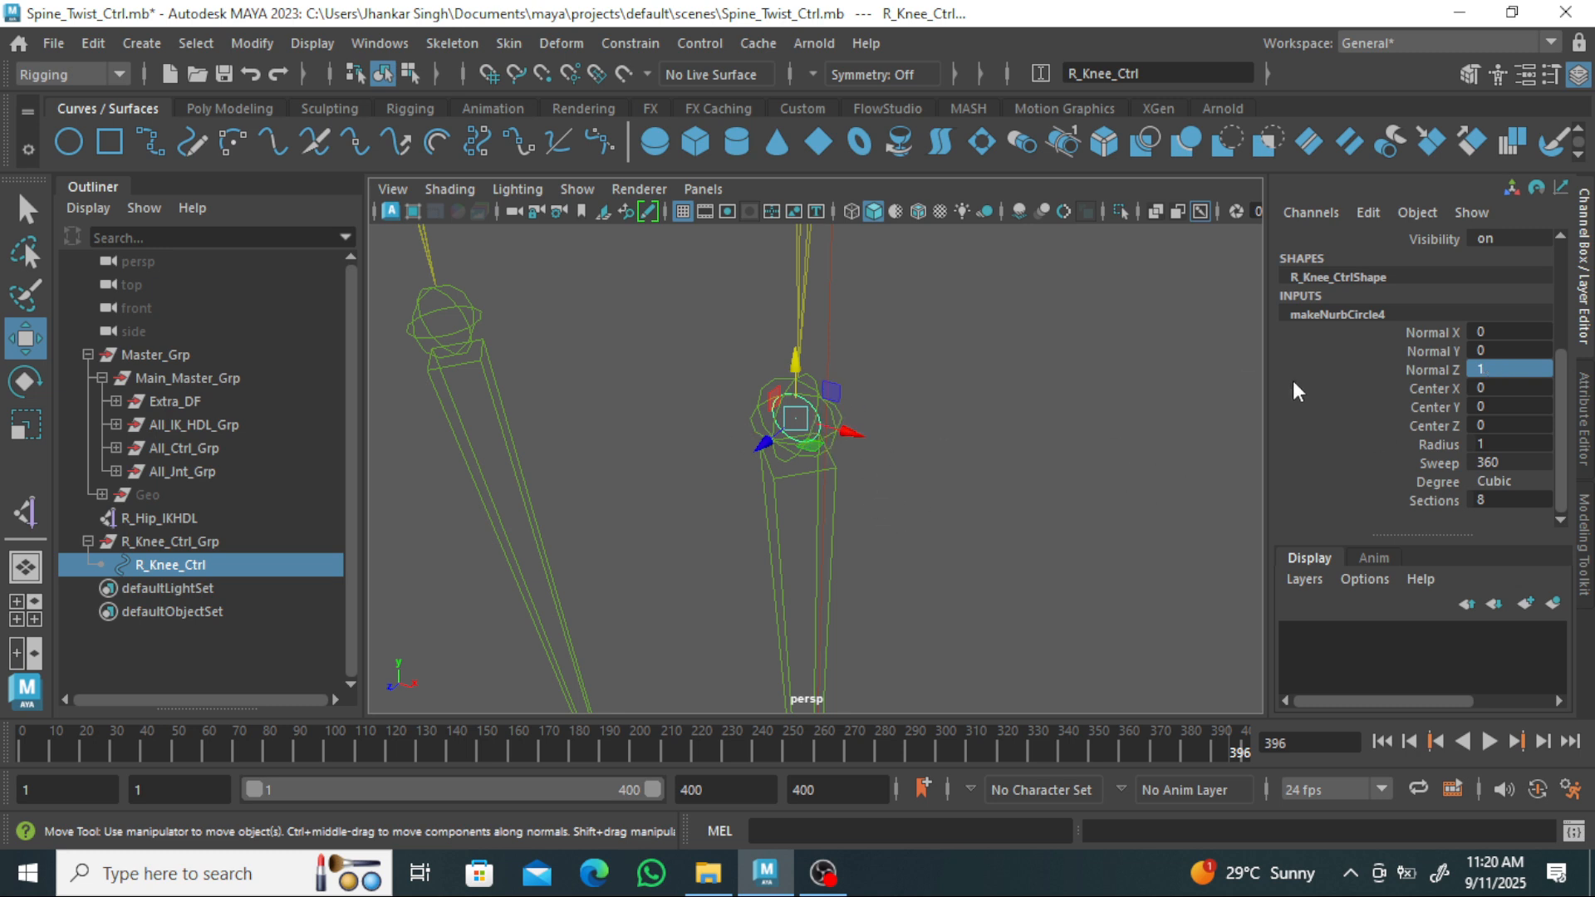
pyautogui.keyDown('alt'); pyautogui.moveTo(771, 455); pyautogui.dragTo(802, 445); pyautogui.keyUp('alt')
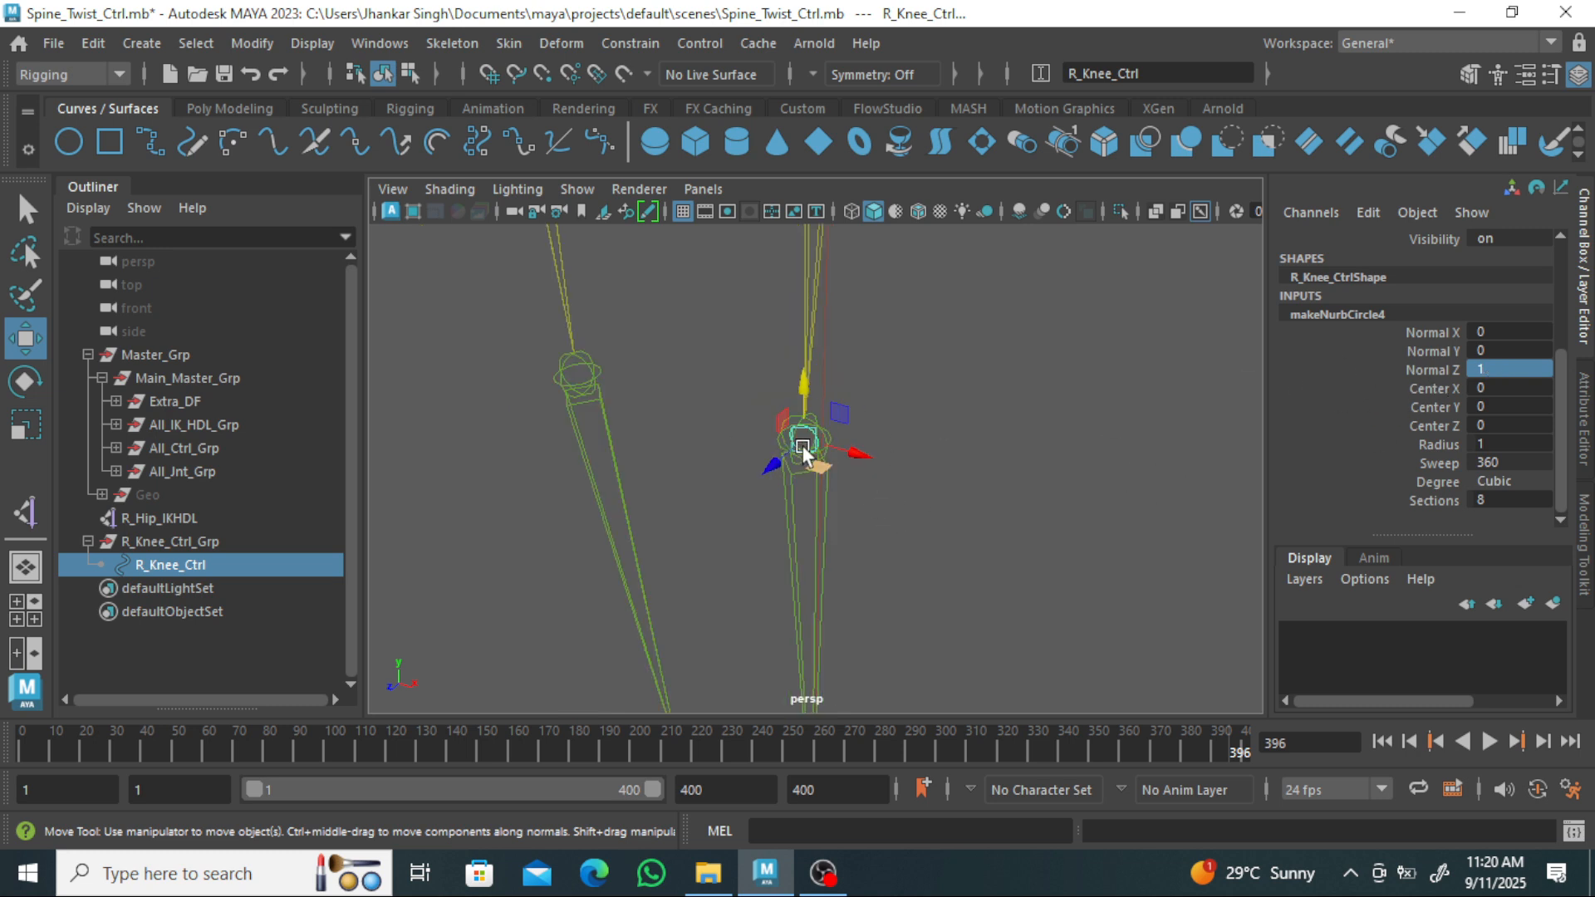
# Move R_Knee_Ctrl_Grp straight forward along Z in the side view, well in front of the right knee, and deselect it.
pyautogui.click(87, 541)
pyautogui.click(193, 541)
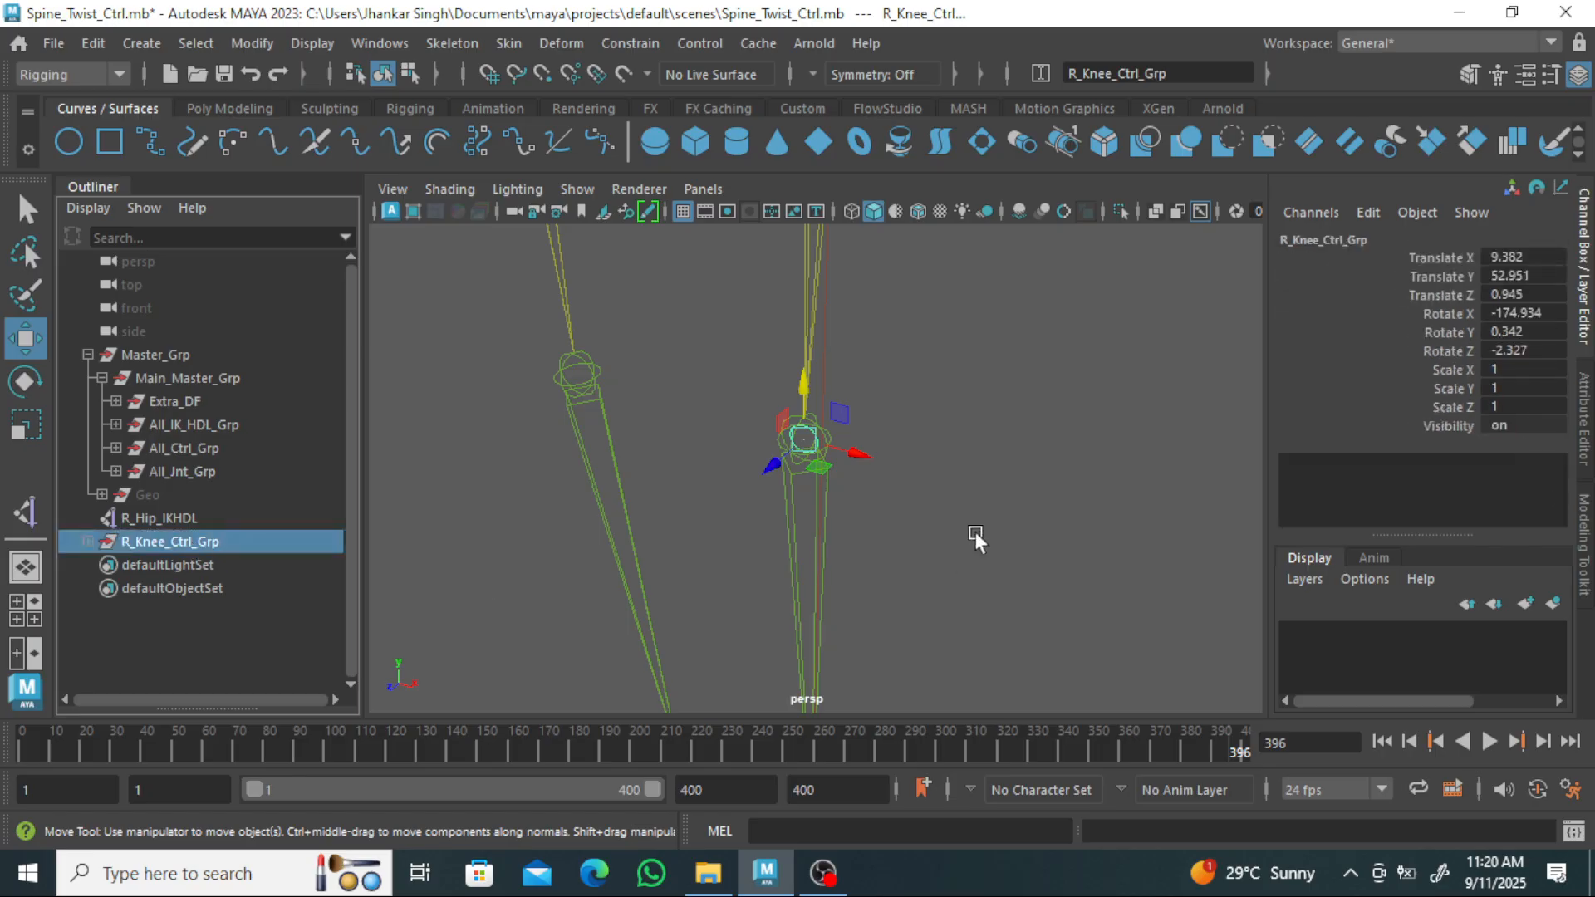
pyautogui.press('space')
pyautogui.moveTo(1039, 491); pyautogui.dragTo(1150, 489)
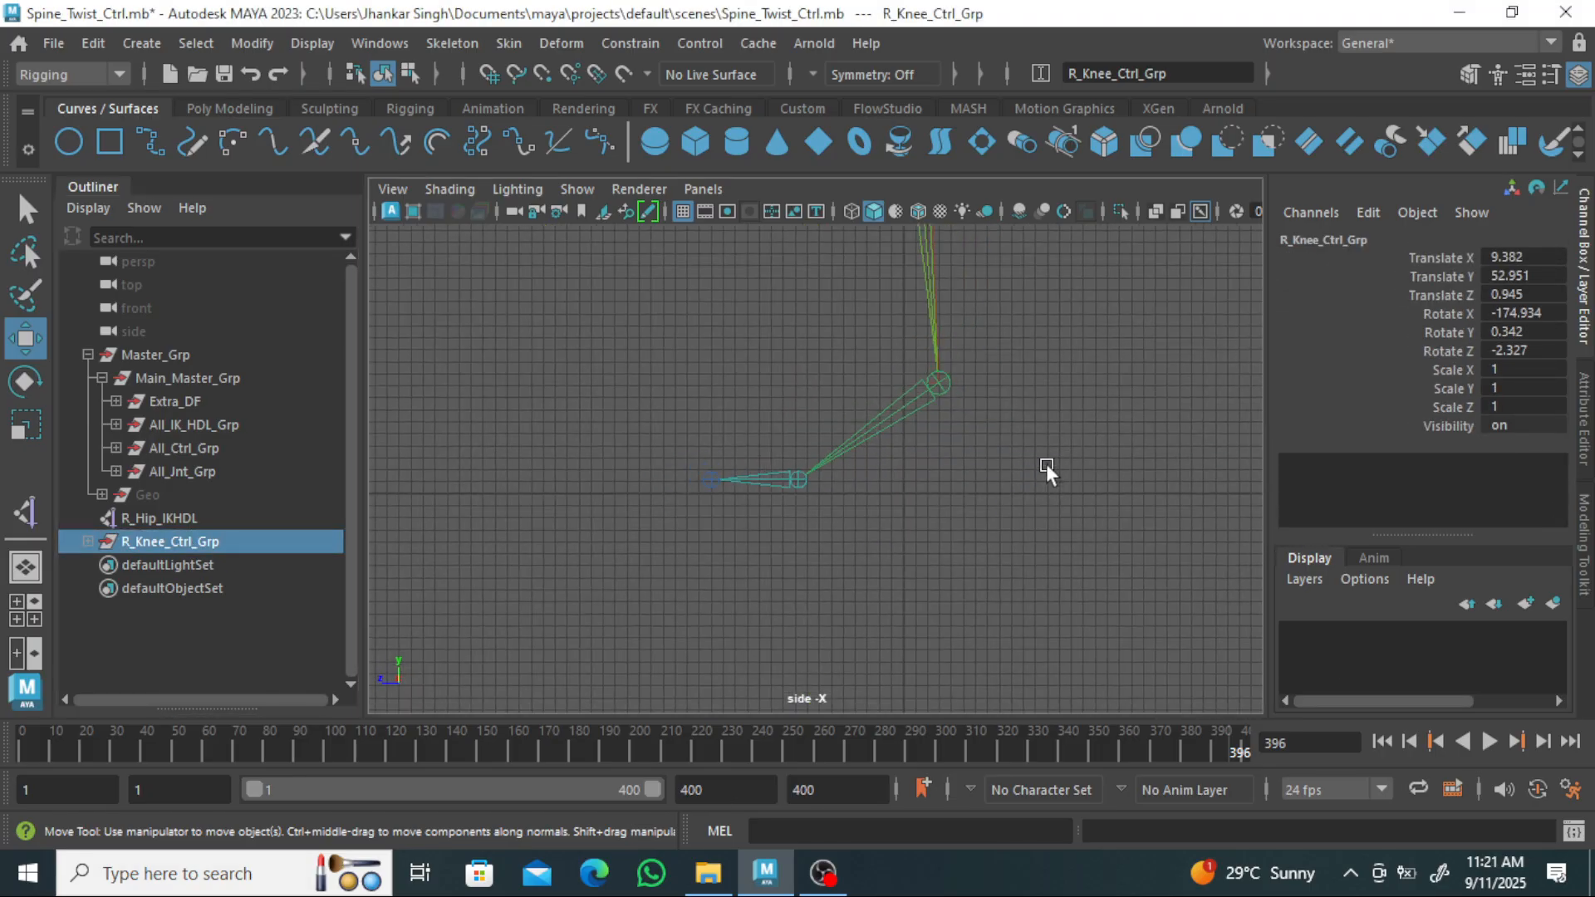
pyautogui.keyDown('alt'); pyautogui.moveTo(1064, 406); pyautogui.dragTo(1092, 629, button='middle'); pyautogui.keyUp('alt')
pyautogui.keyDown('alt'); pyautogui.moveTo(985, 424); pyautogui.dragTo(990, 475, button='middle'); pyautogui.keyUp('alt')
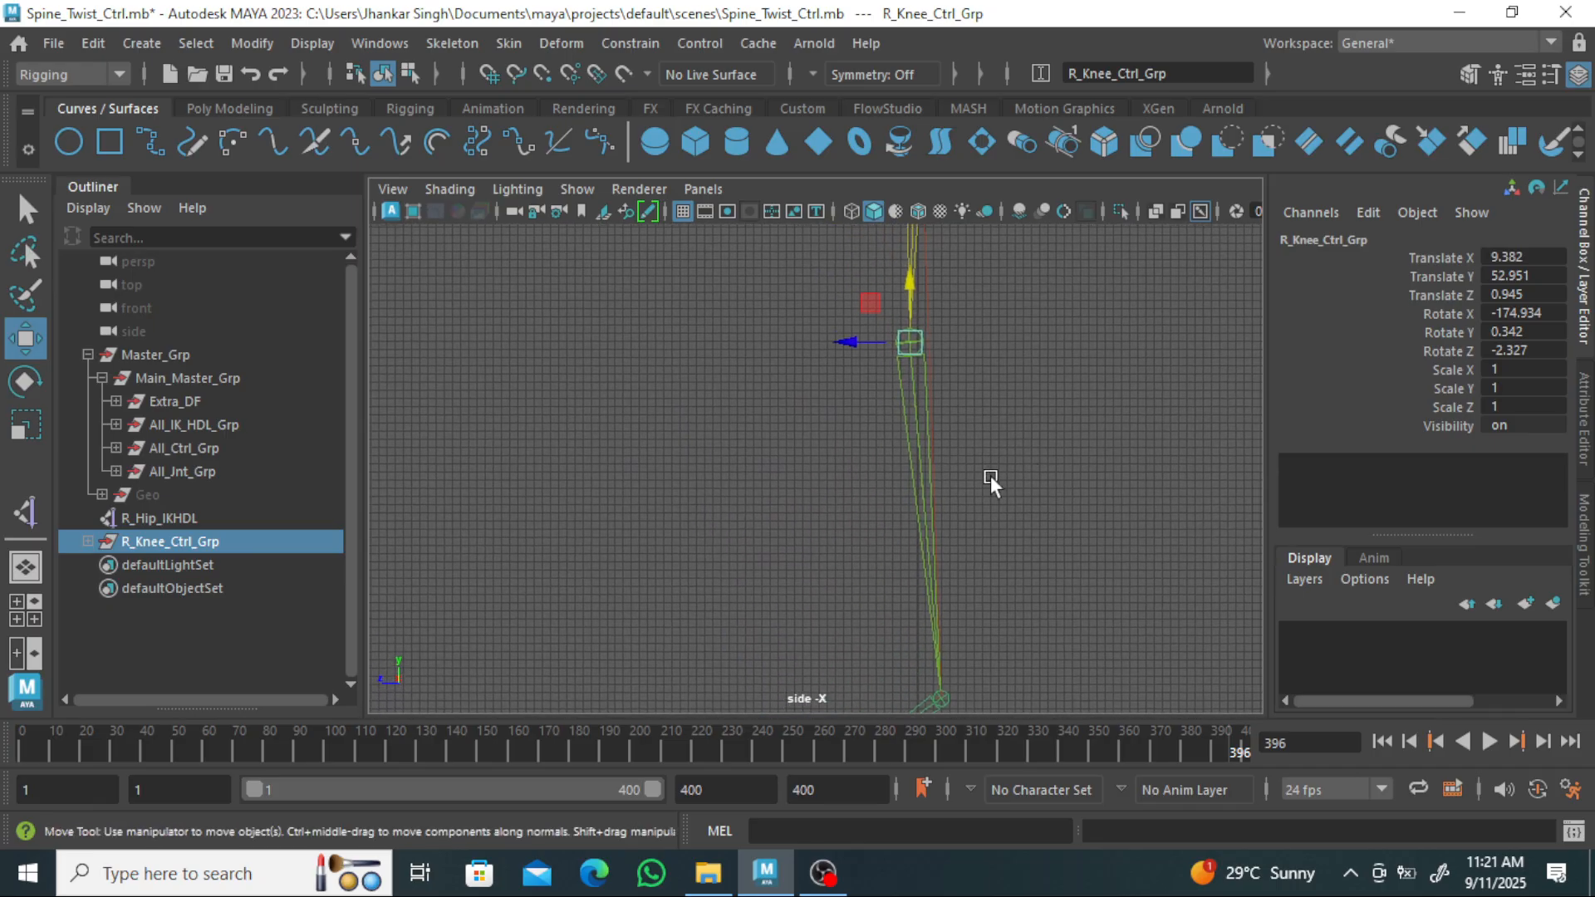
pyautogui.moveTo(841, 341); pyautogui.dragTo(465, 378)
pyautogui.press('space')
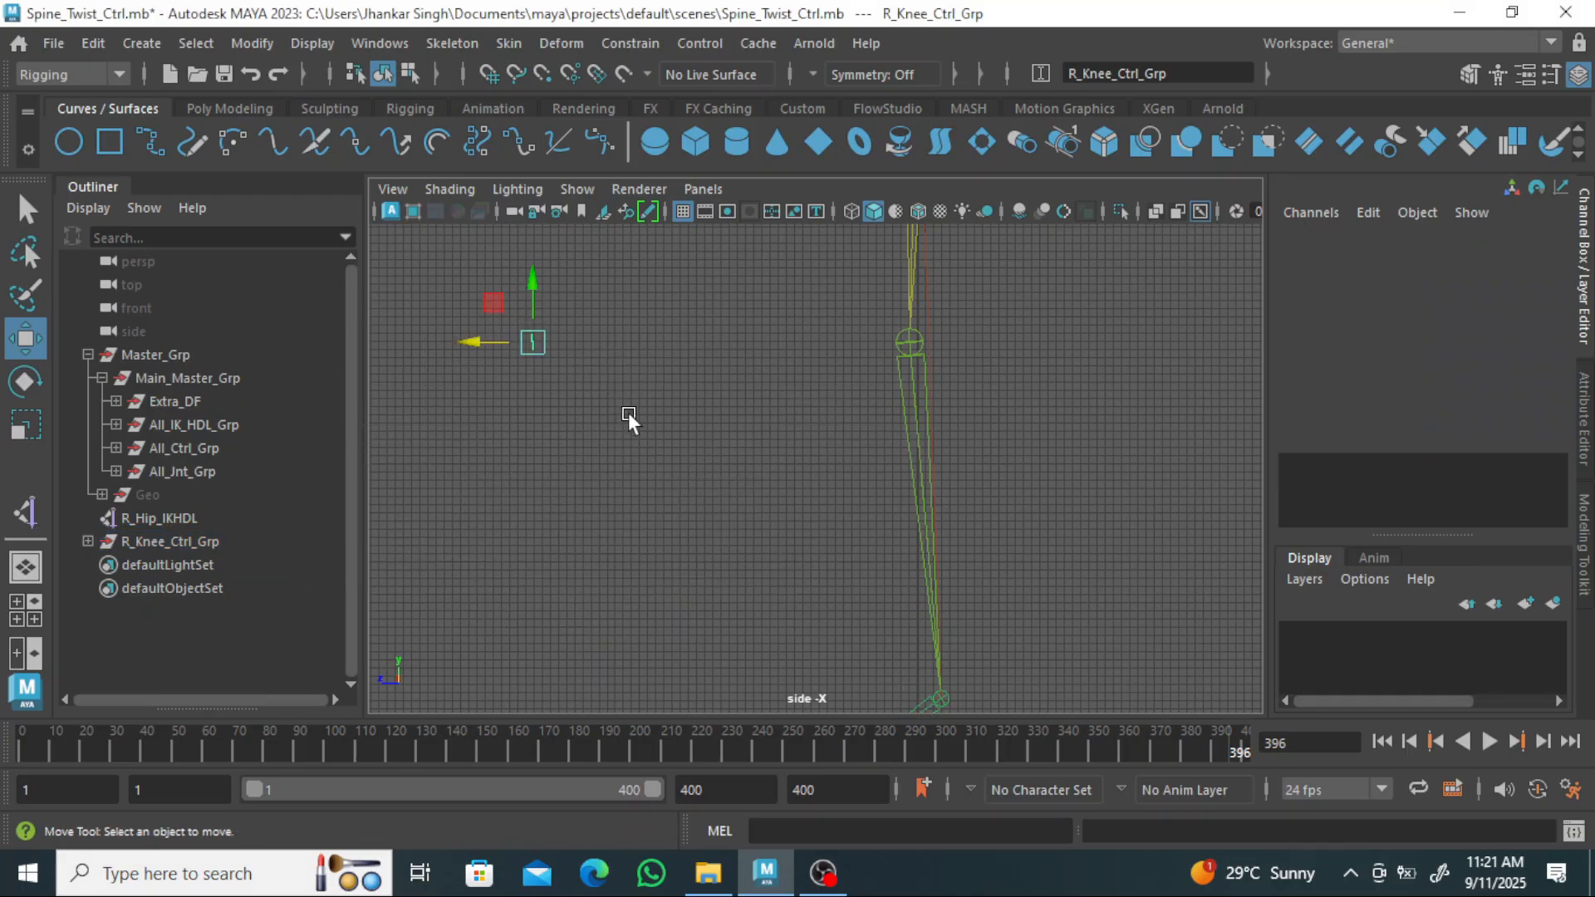
pyautogui.click(628, 412)
# Return to the perspective view, set the R_Knee_Ctrl circle's radius to 5 and deselect it.
pyautogui.press('space')
pyautogui.press('space')
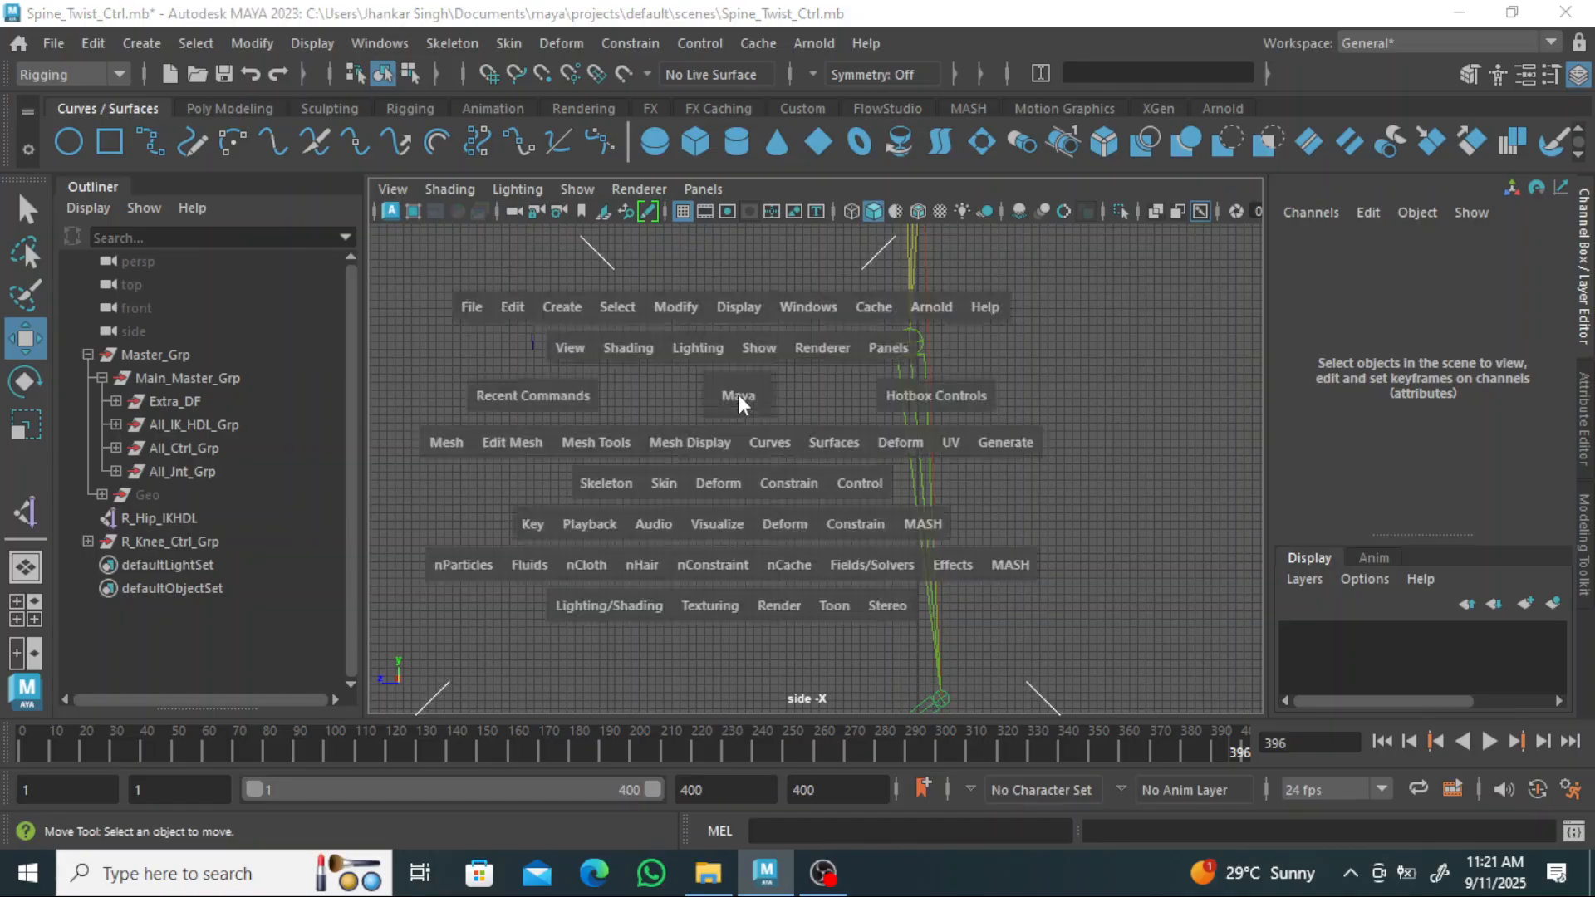
pyautogui.click(740, 396)
pyautogui.moveTo(740, 395); pyautogui.dragTo(751, 334)
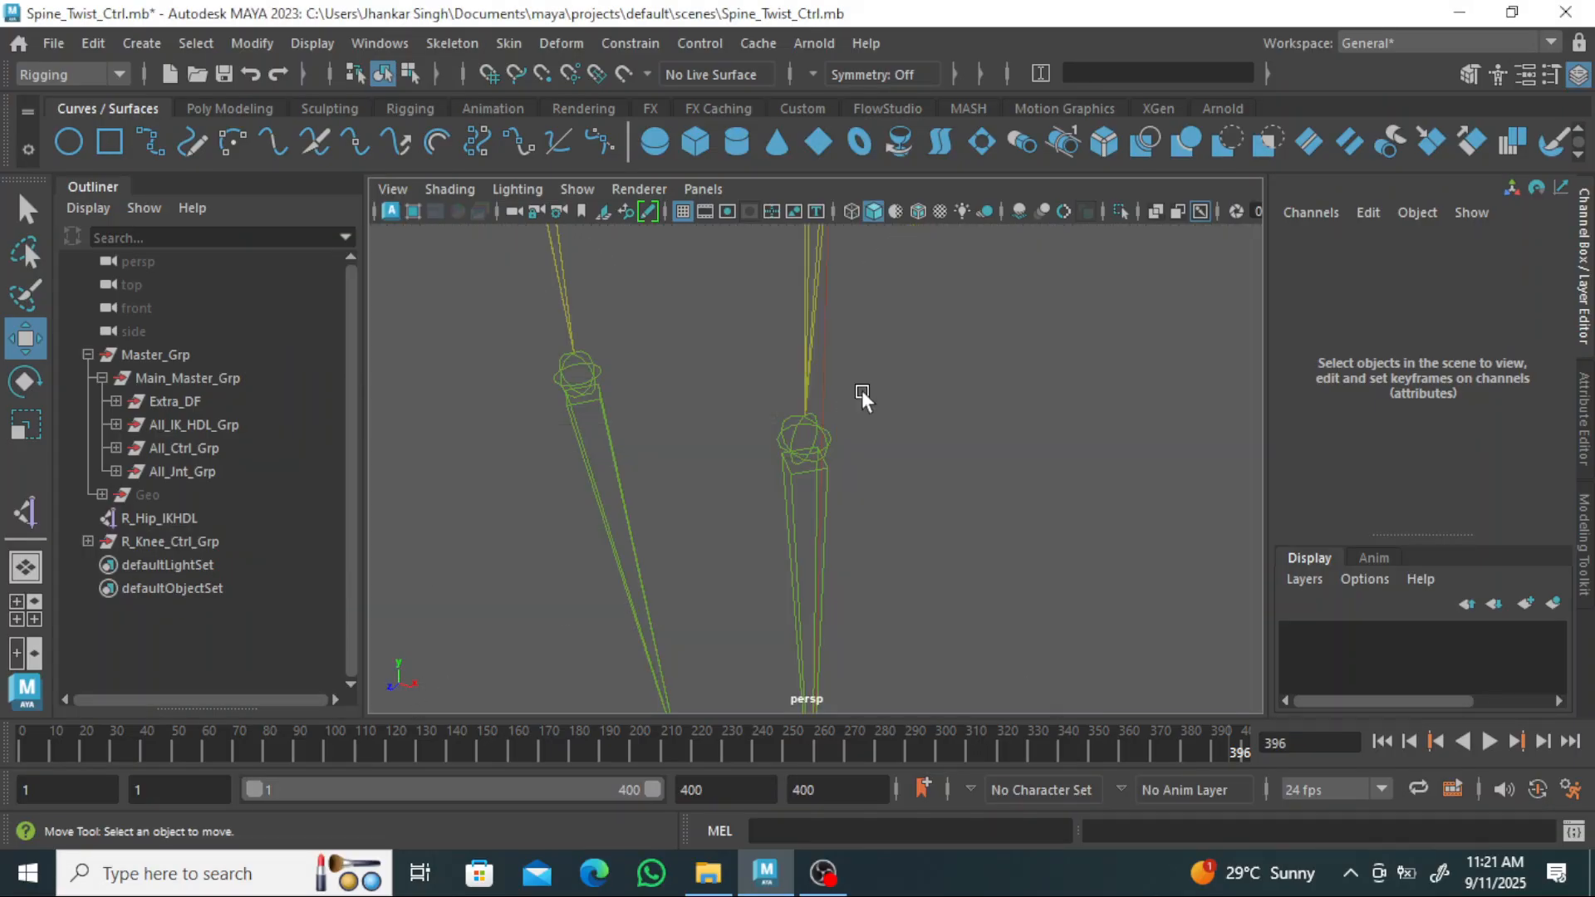
pyautogui.keyDown('alt'); pyautogui.moveTo(919, 524); pyautogui.dragTo(660, 445); pyautogui.keyUp('alt')
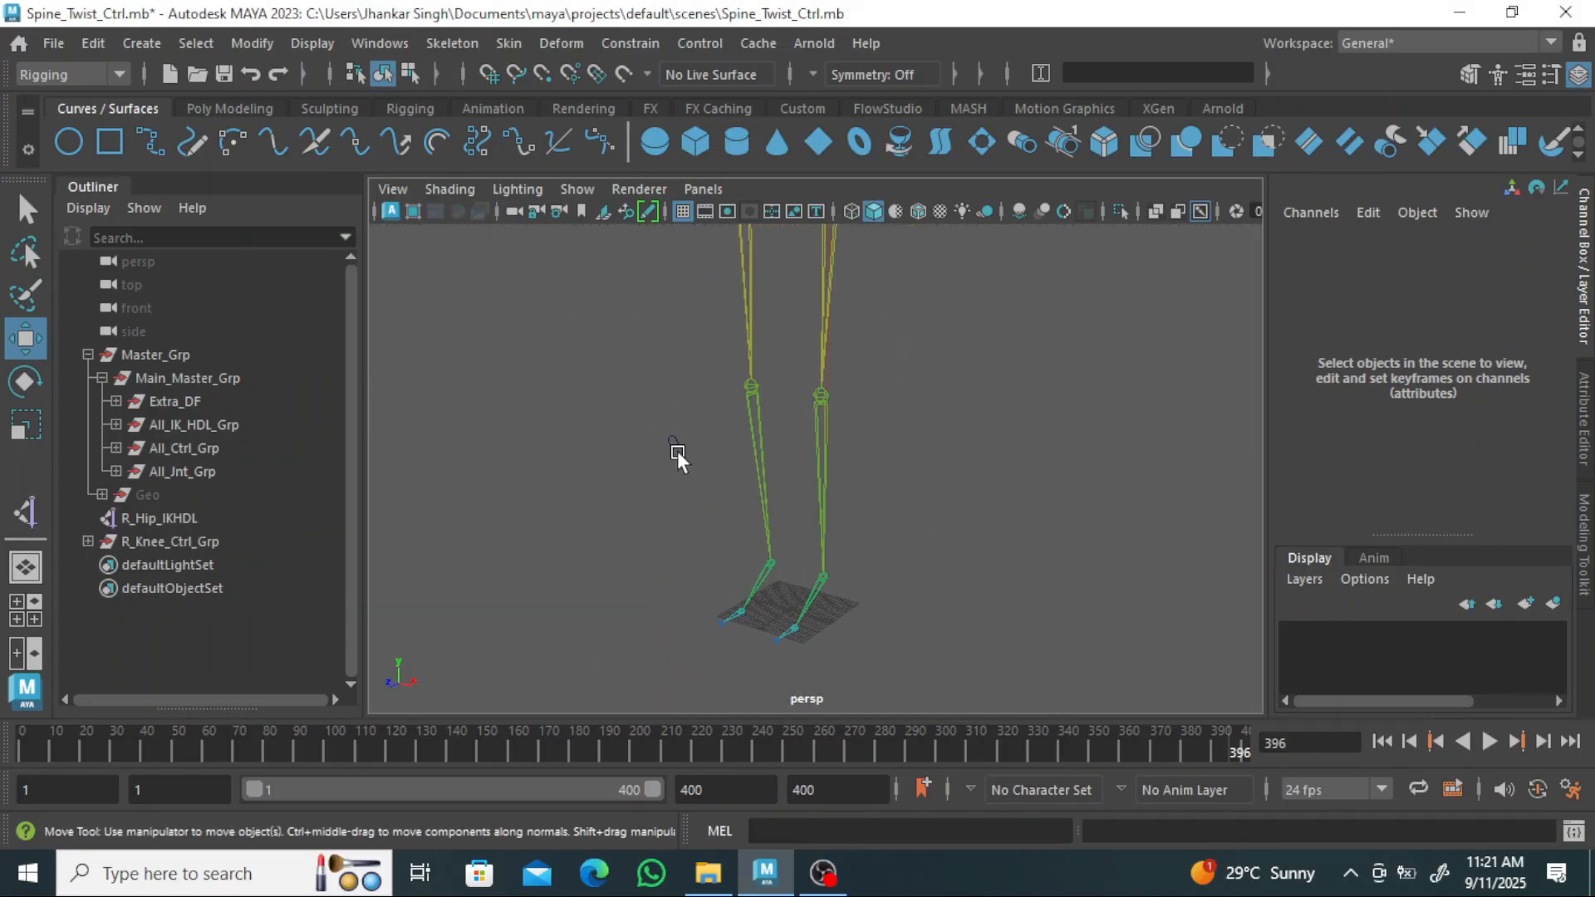
pyautogui.click(676, 450)
pyautogui.click(1356, 501)
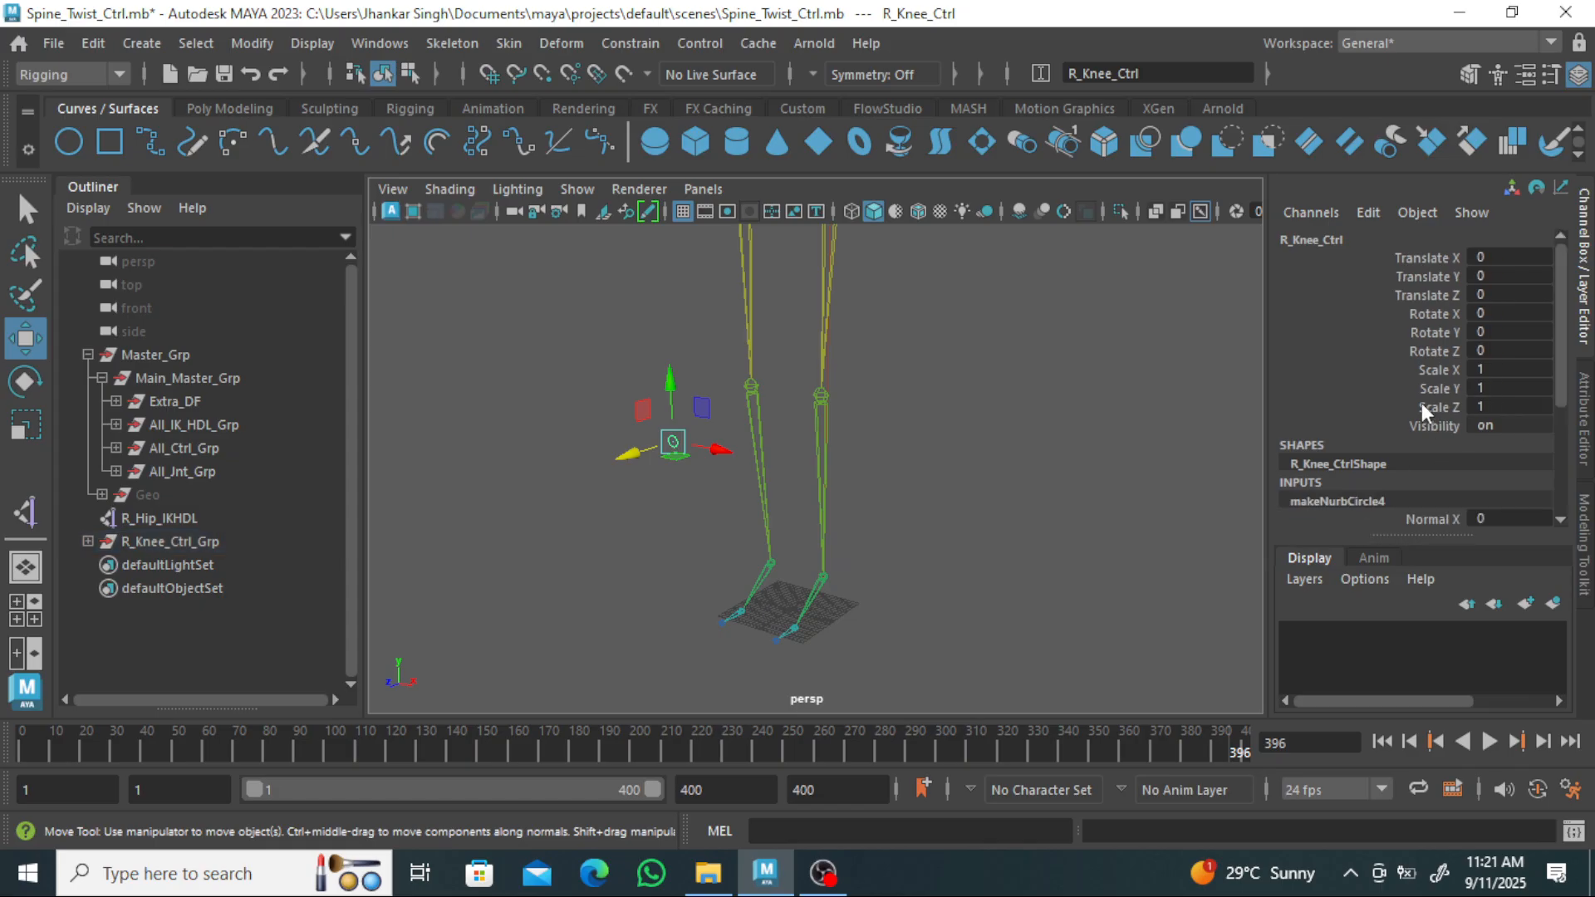
pyautogui.scroll(-3, 1422, 402)
pyautogui.doubleClick(1503, 446)
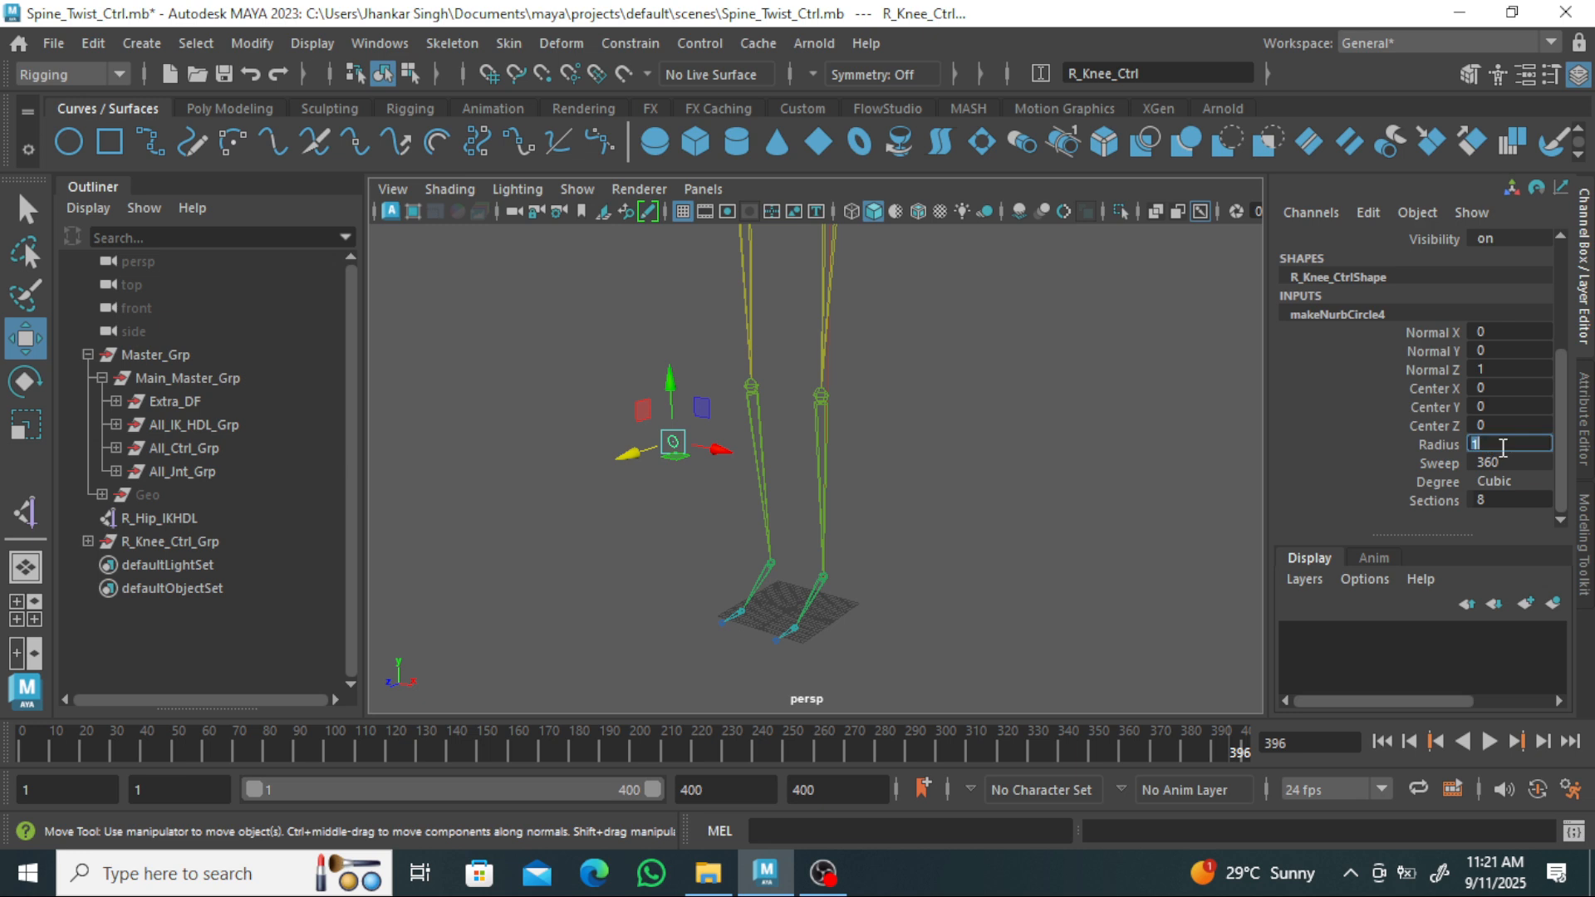
pyautogui.write('5')
pyautogui.press('Return')
pyautogui.keyDown('alt'); pyautogui.moveTo(865, 506); pyautogui.dragTo(958, 487); pyautogui.keyUp('alt')
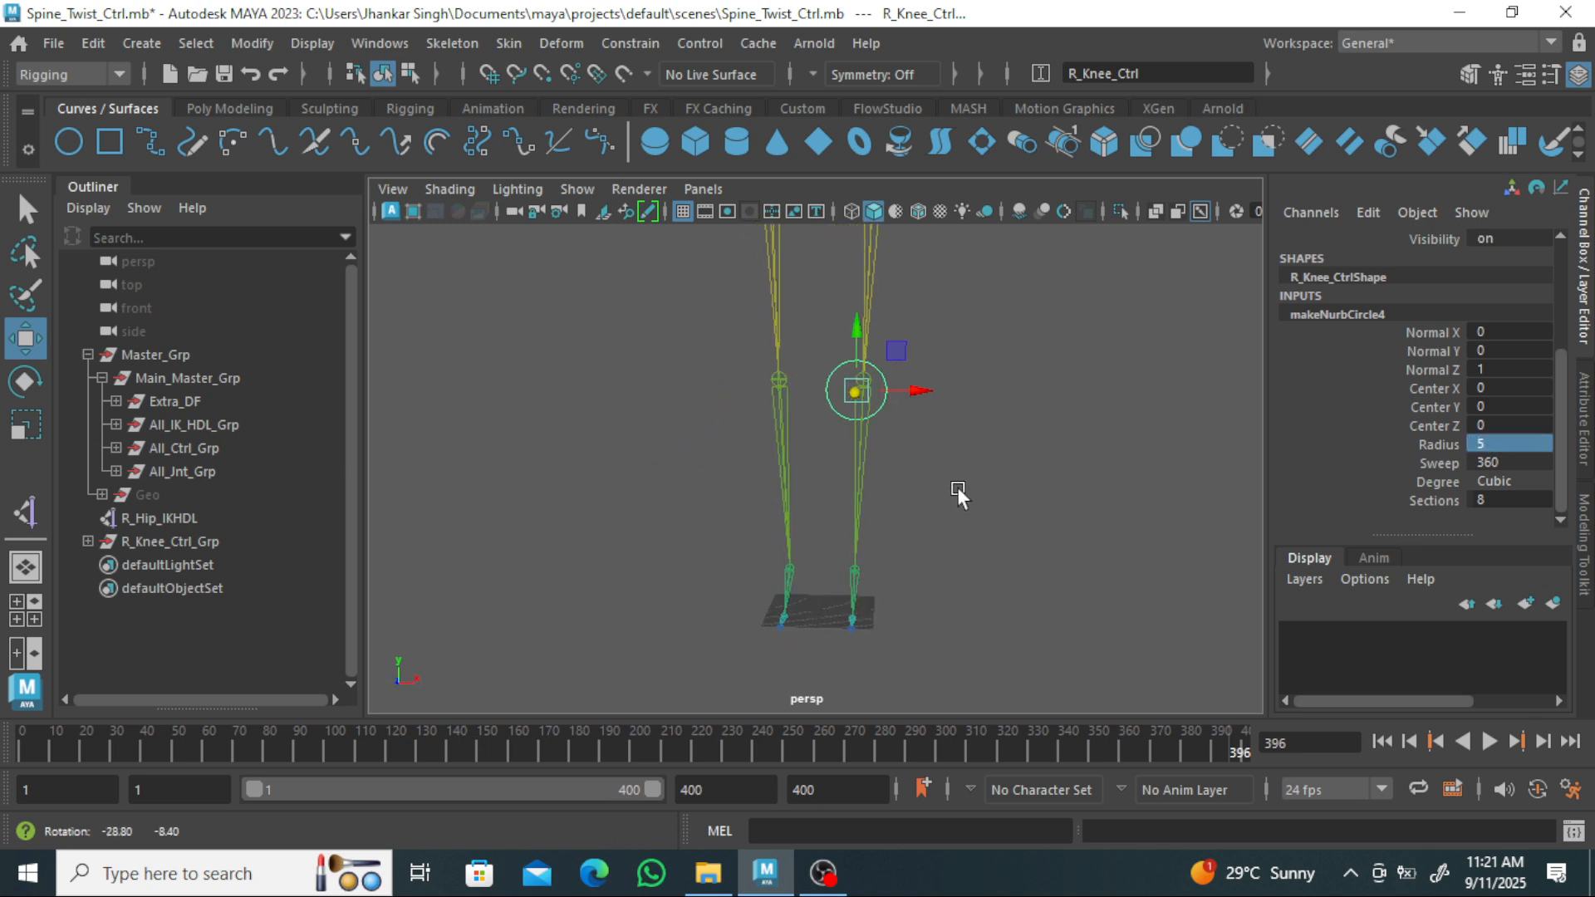
pyautogui.click(1030, 470)
# Apply a Pole Vector constraint from R_Knee_Ctrl to the R_Hip_IKHDL IK handle and clear the selection.
pyautogui.keyDown('alt'); pyautogui.moveTo(1010, 397); pyautogui.dragTo(990, 442); pyautogui.keyUp('alt')
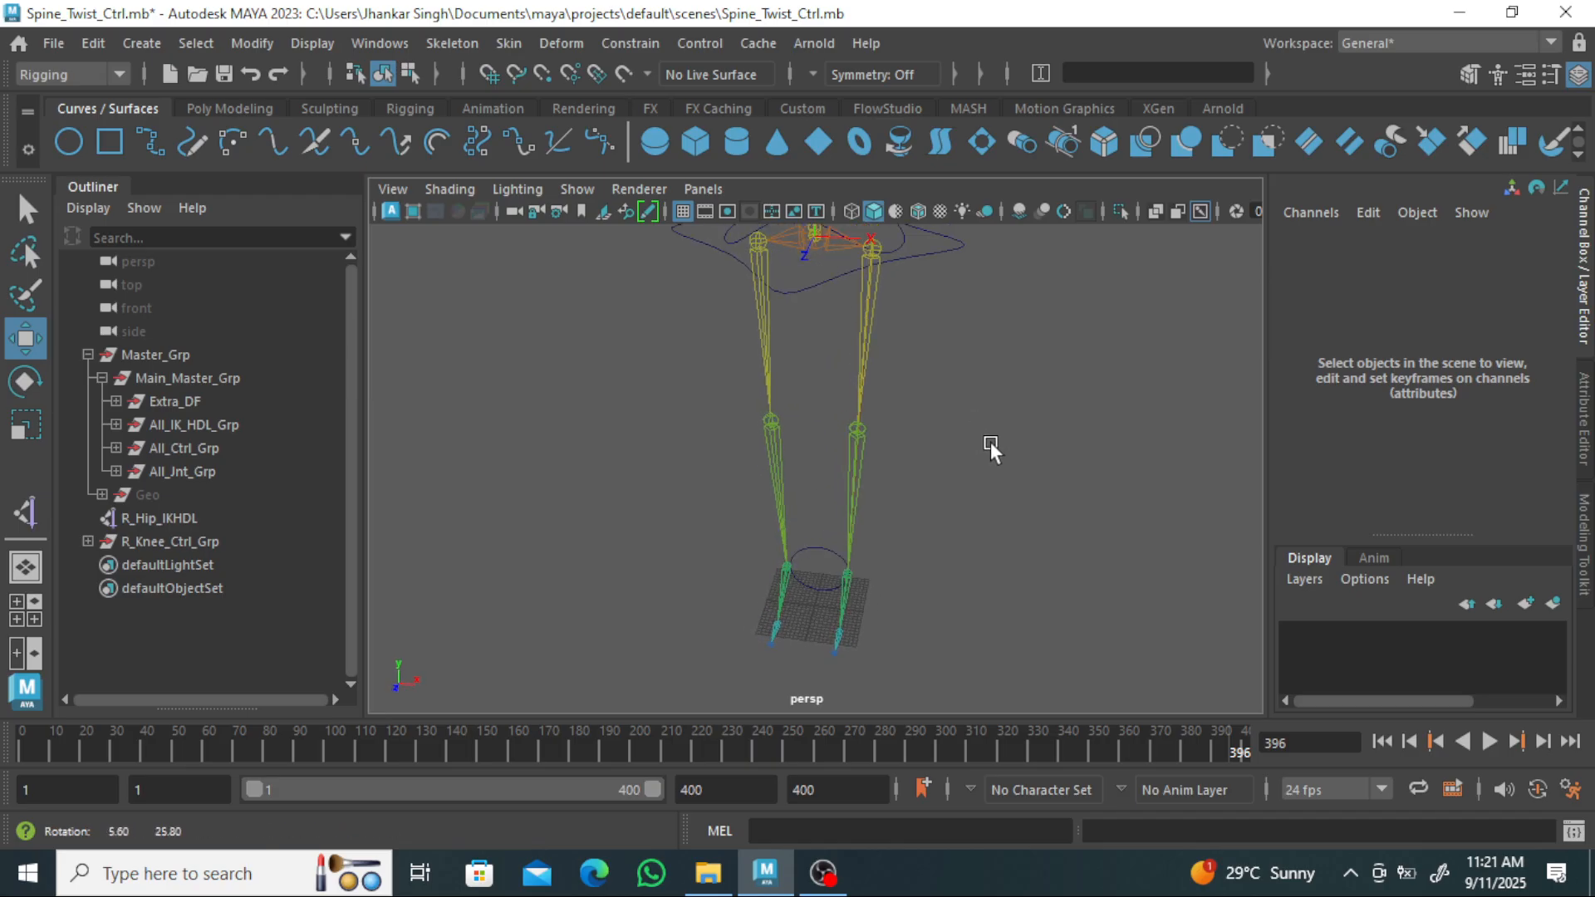
pyautogui.click(826, 550)
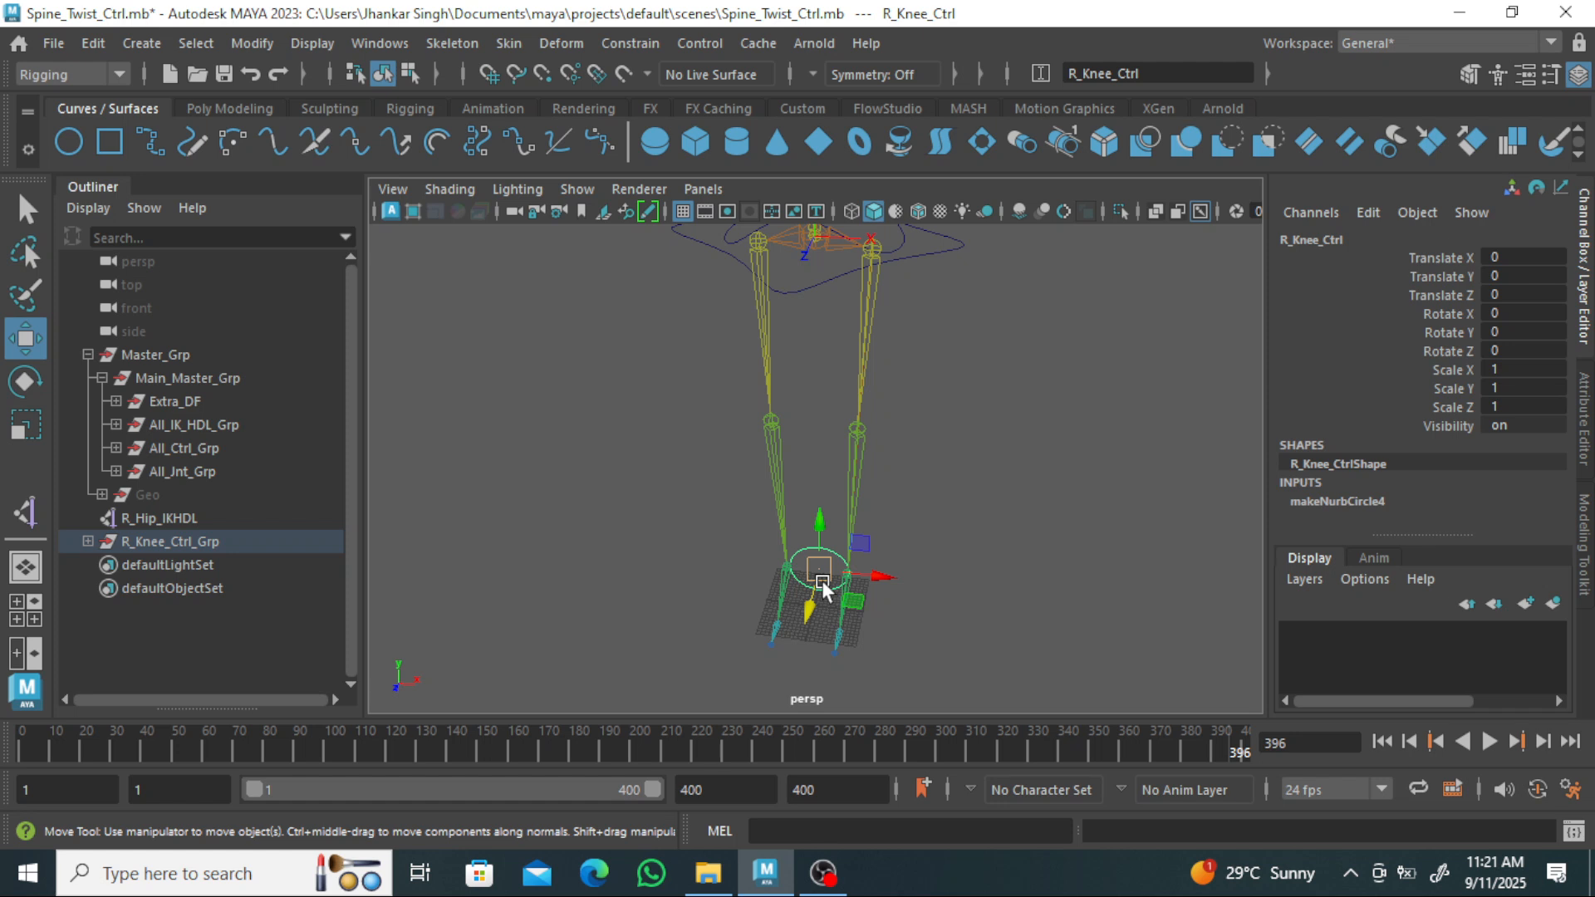
pyautogui.keyDown('alt'); pyautogui.moveTo(899, 570); pyautogui.dragTo(800, 449); pyautogui.keyUp('alt')
pyautogui.moveTo(800, 449)
pyautogui.keyDown('alt'); pyautogui.mouseDown(button='right')
pyautogui.moveTo(916, 431)
pyautogui.moveTo(810, 425)
pyautogui.mouseUp(button='right'); pyautogui.keyUp('alt')
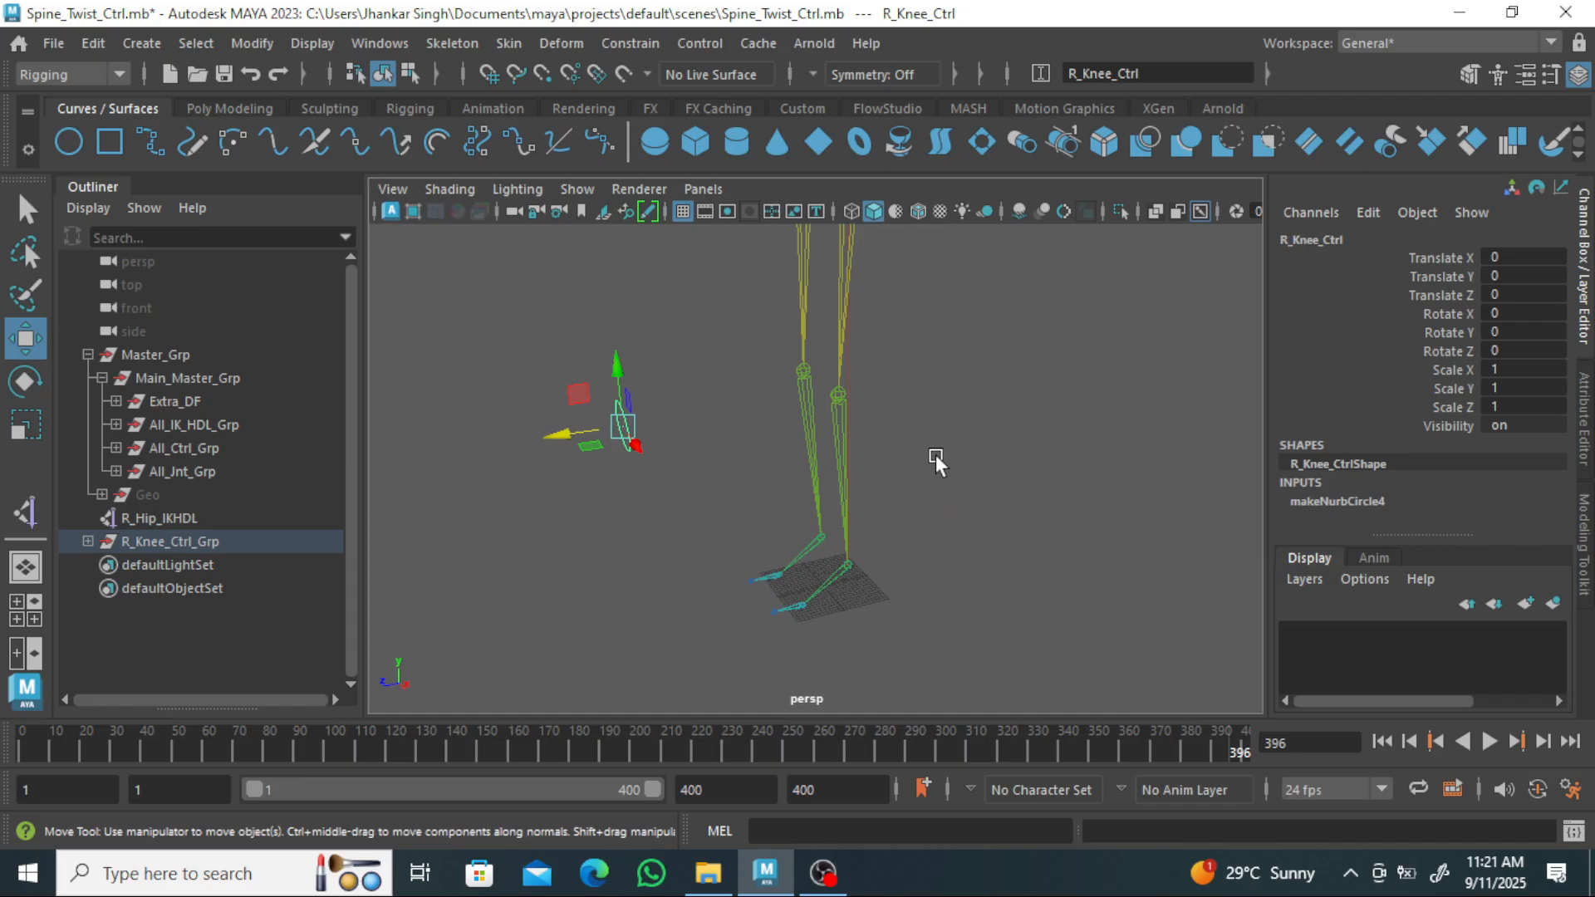
pyautogui.click(670, 501)
pyautogui.click(615, 416)
pyautogui.keyDown('alt'); pyautogui.moveTo(899, 570); pyautogui.dragTo(930, 512); pyautogui.keyUp('alt')
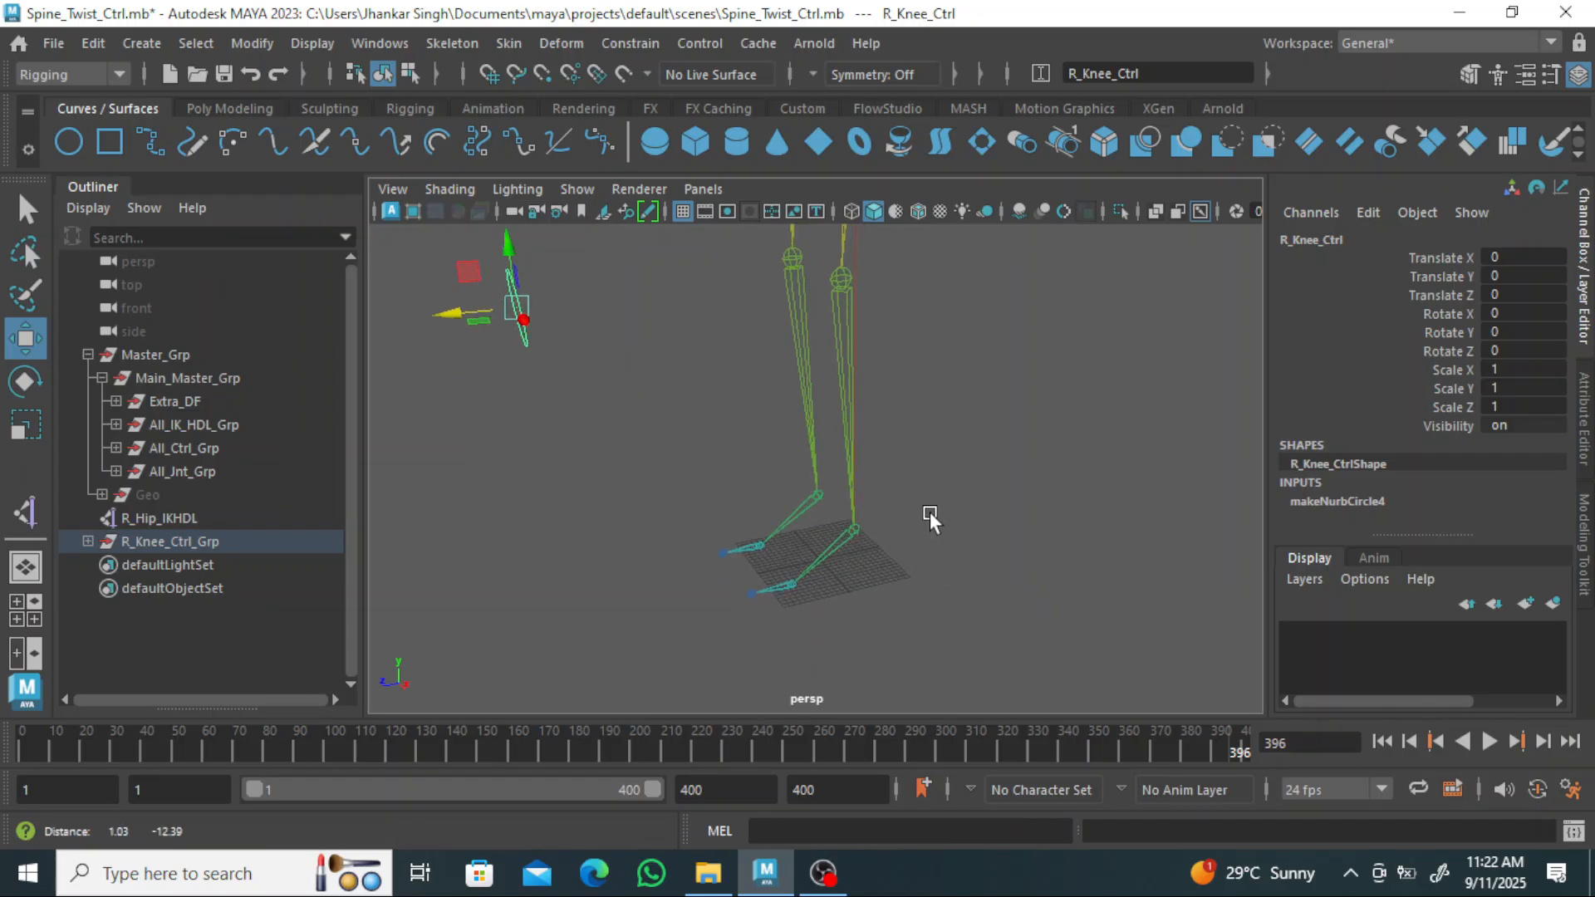
pyautogui.click(181, 516)
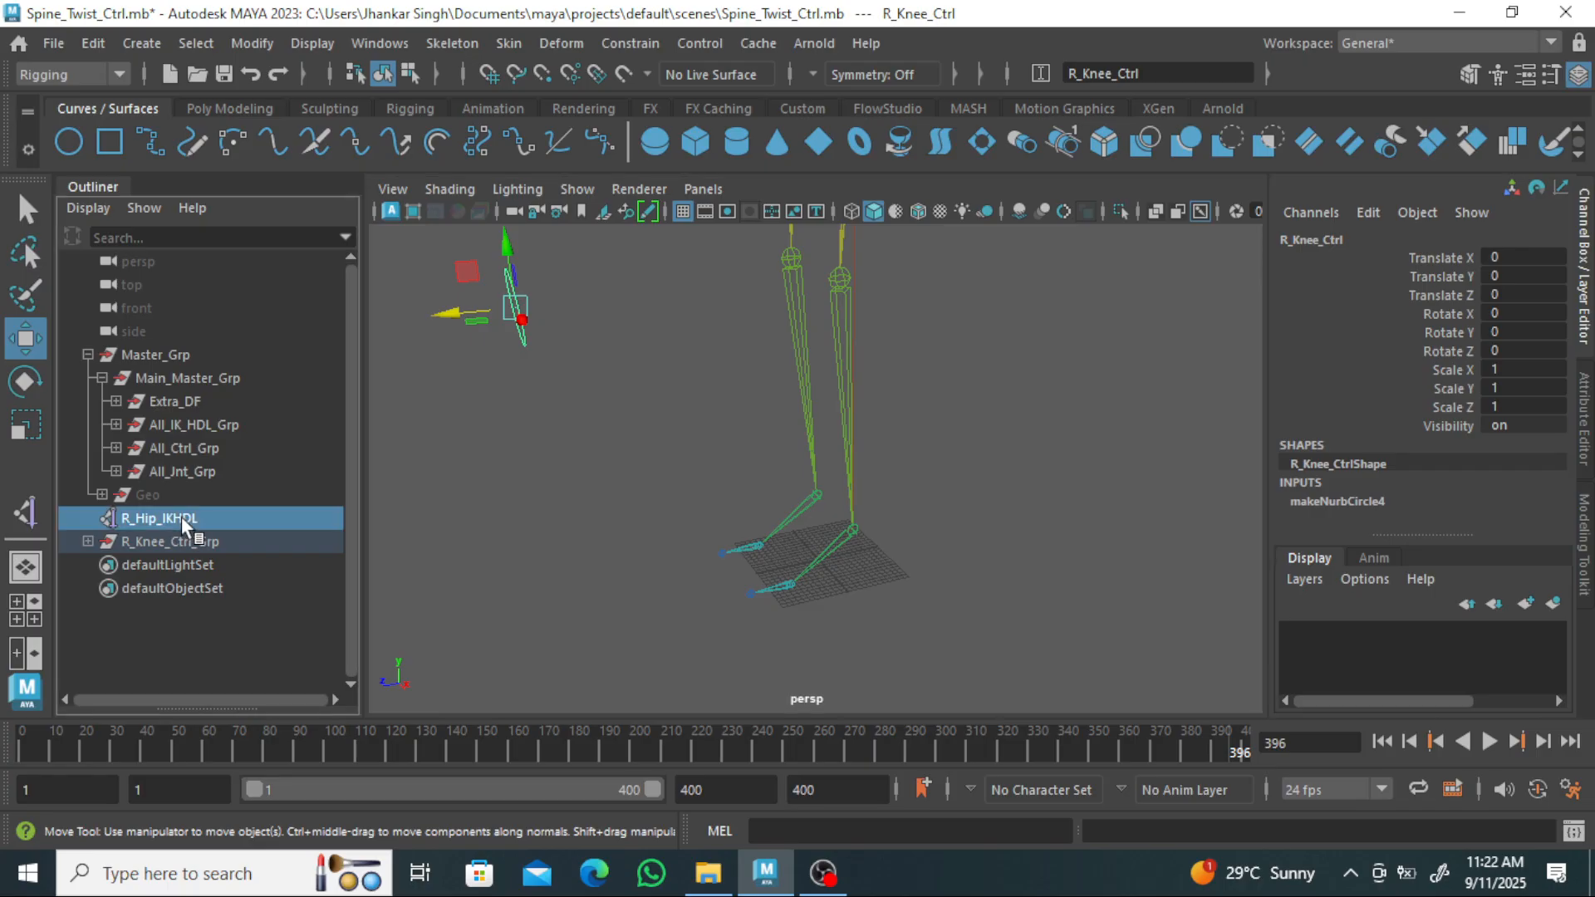
pyautogui.click(645, 42)
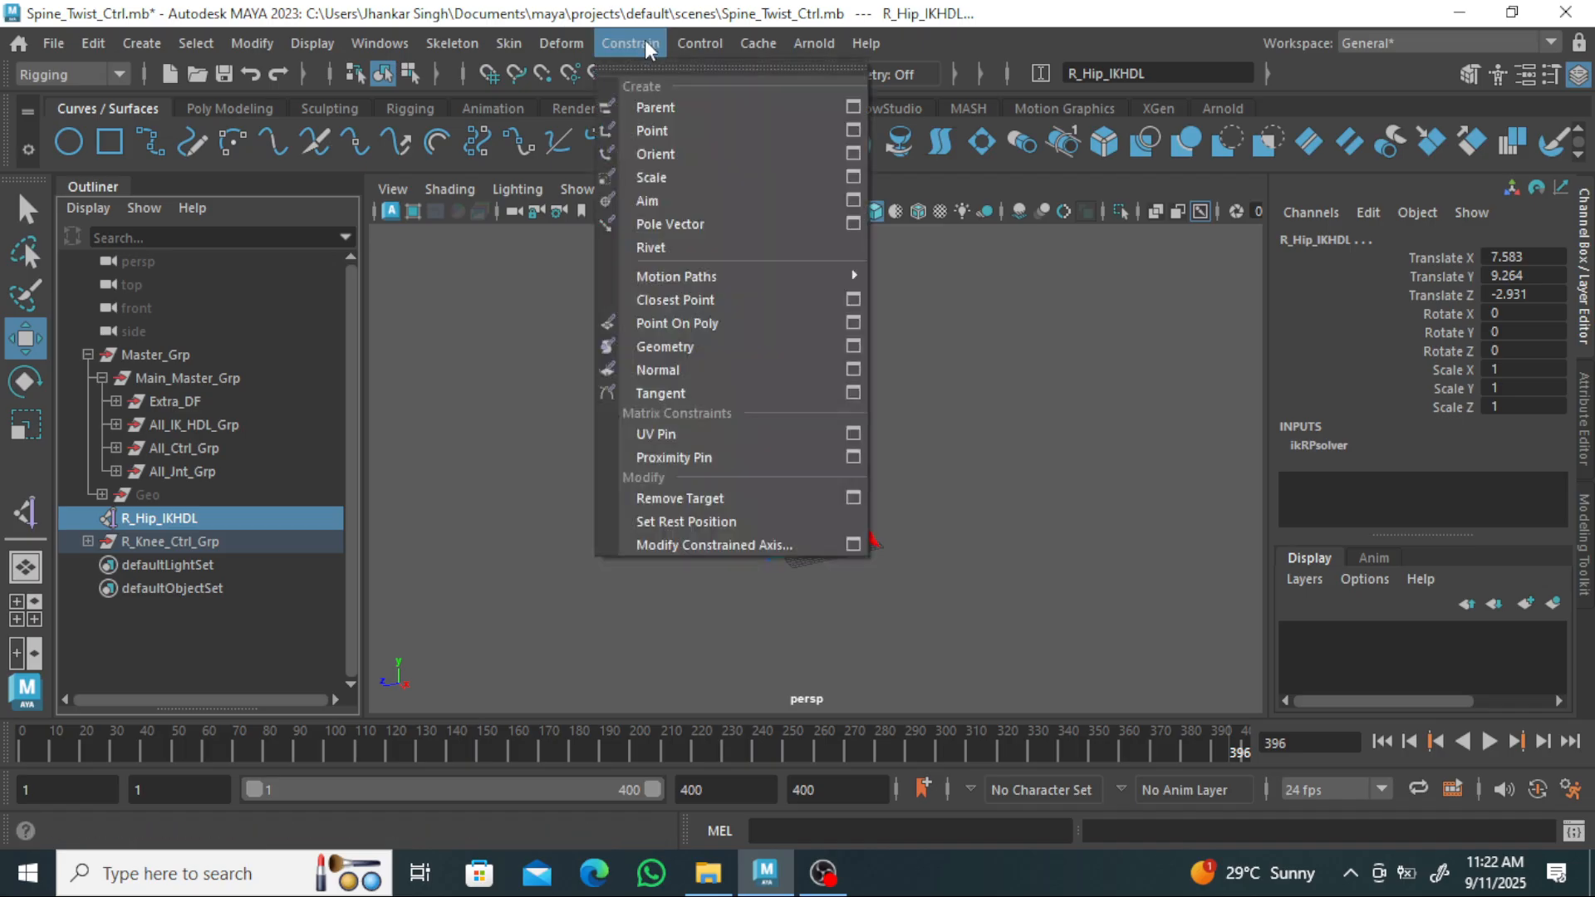
pyautogui.click(705, 224)
pyautogui.moveTo(874, 371)
pyautogui.keyDown('alt'); pyautogui.mouseDown()
pyautogui.moveTo(920, 367)
pyautogui.moveTo(961, 442)
pyautogui.moveTo(881, 385)
pyautogui.mouseUp(); pyautogui.keyUp('alt')
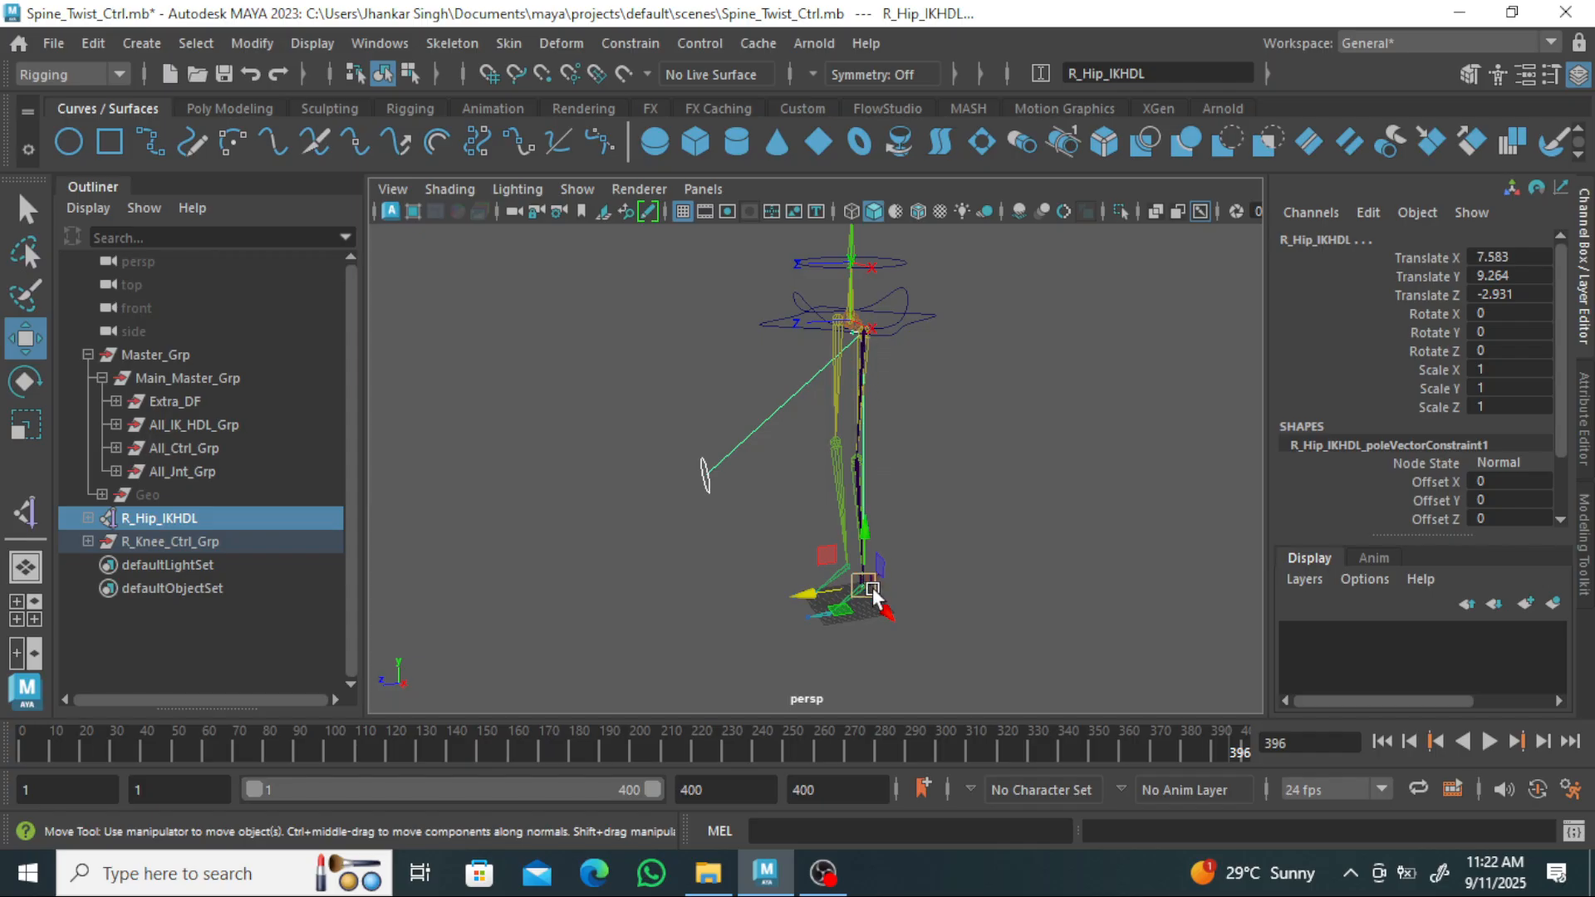
pyautogui.click(715, 487)
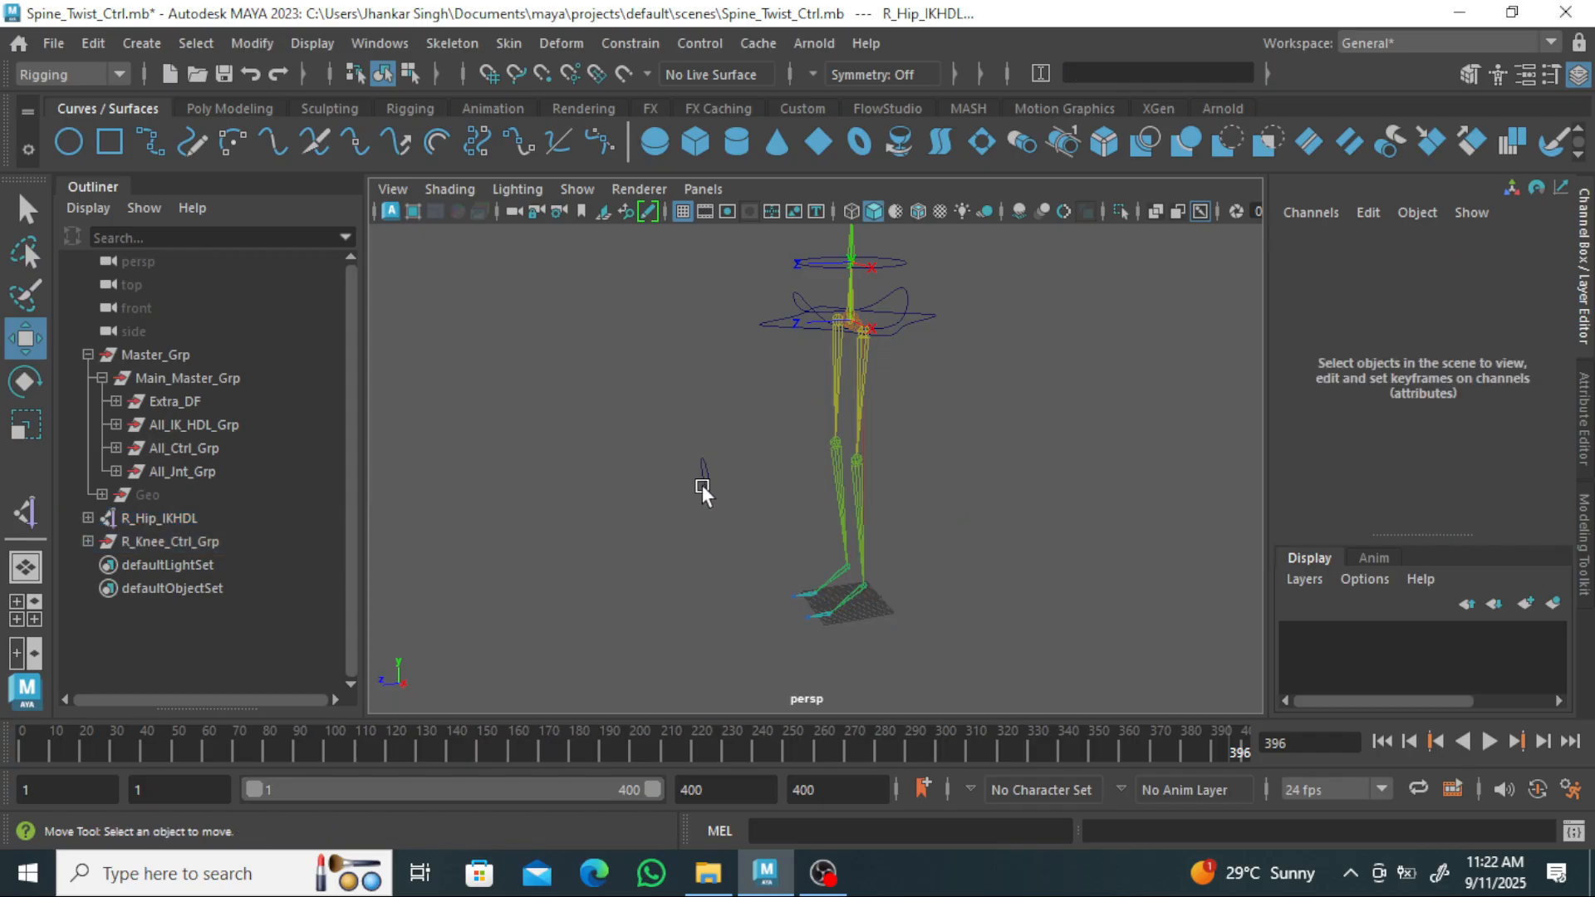
# Test the pole vector by moving R_Knee_Ctrl behind the right leg, and undo the move.
pyautogui.click(703, 485)
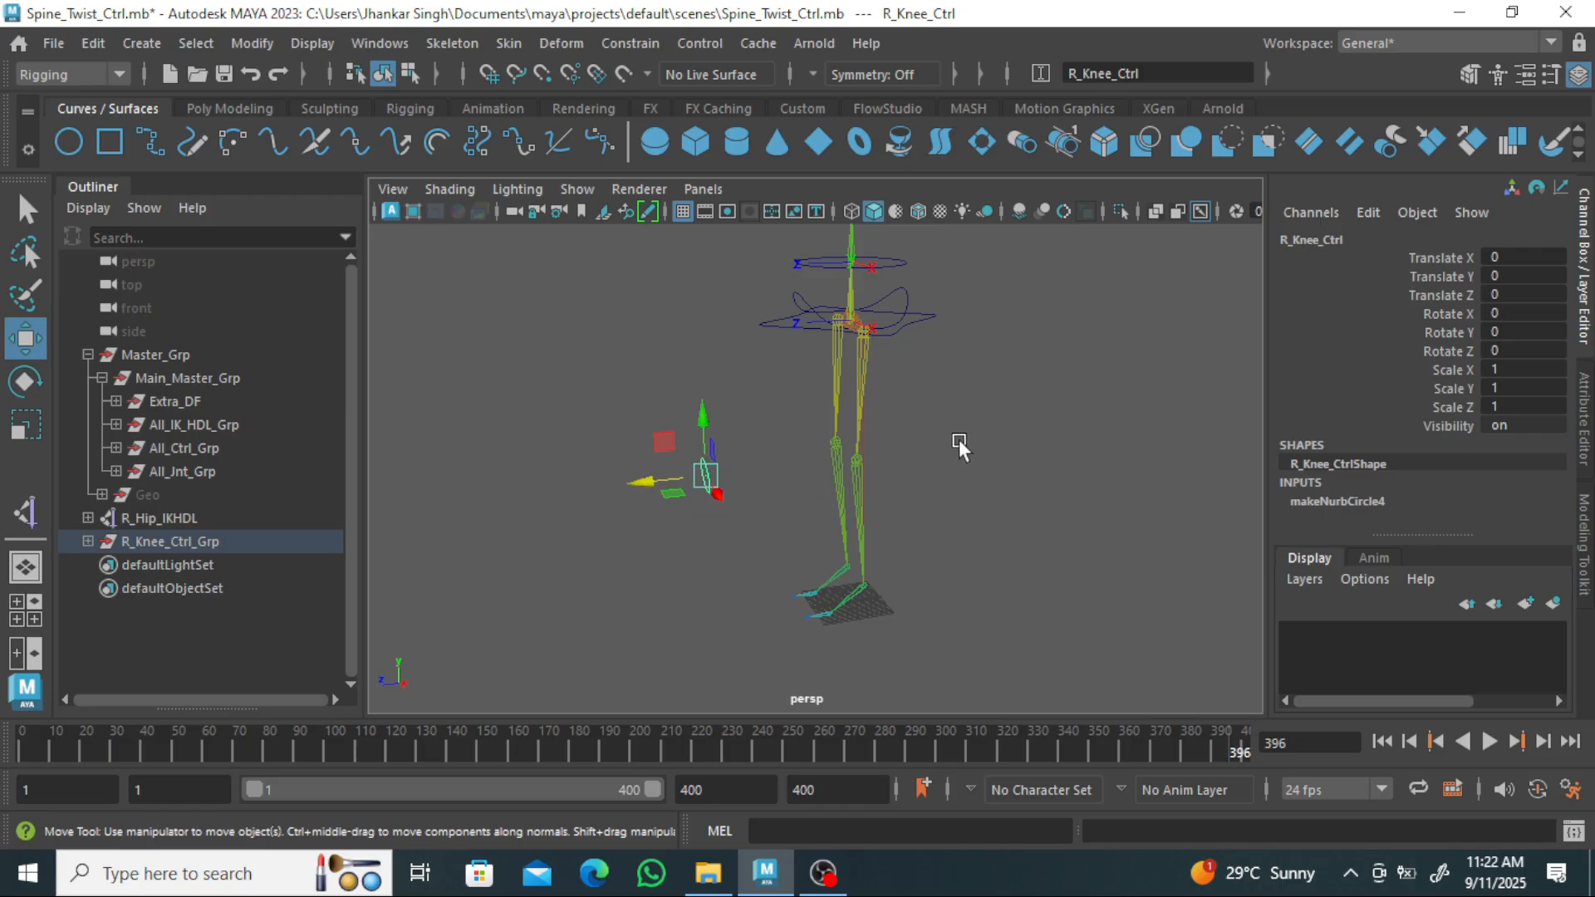
pyautogui.moveTo(636, 480); pyautogui.dragTo(974, 443)
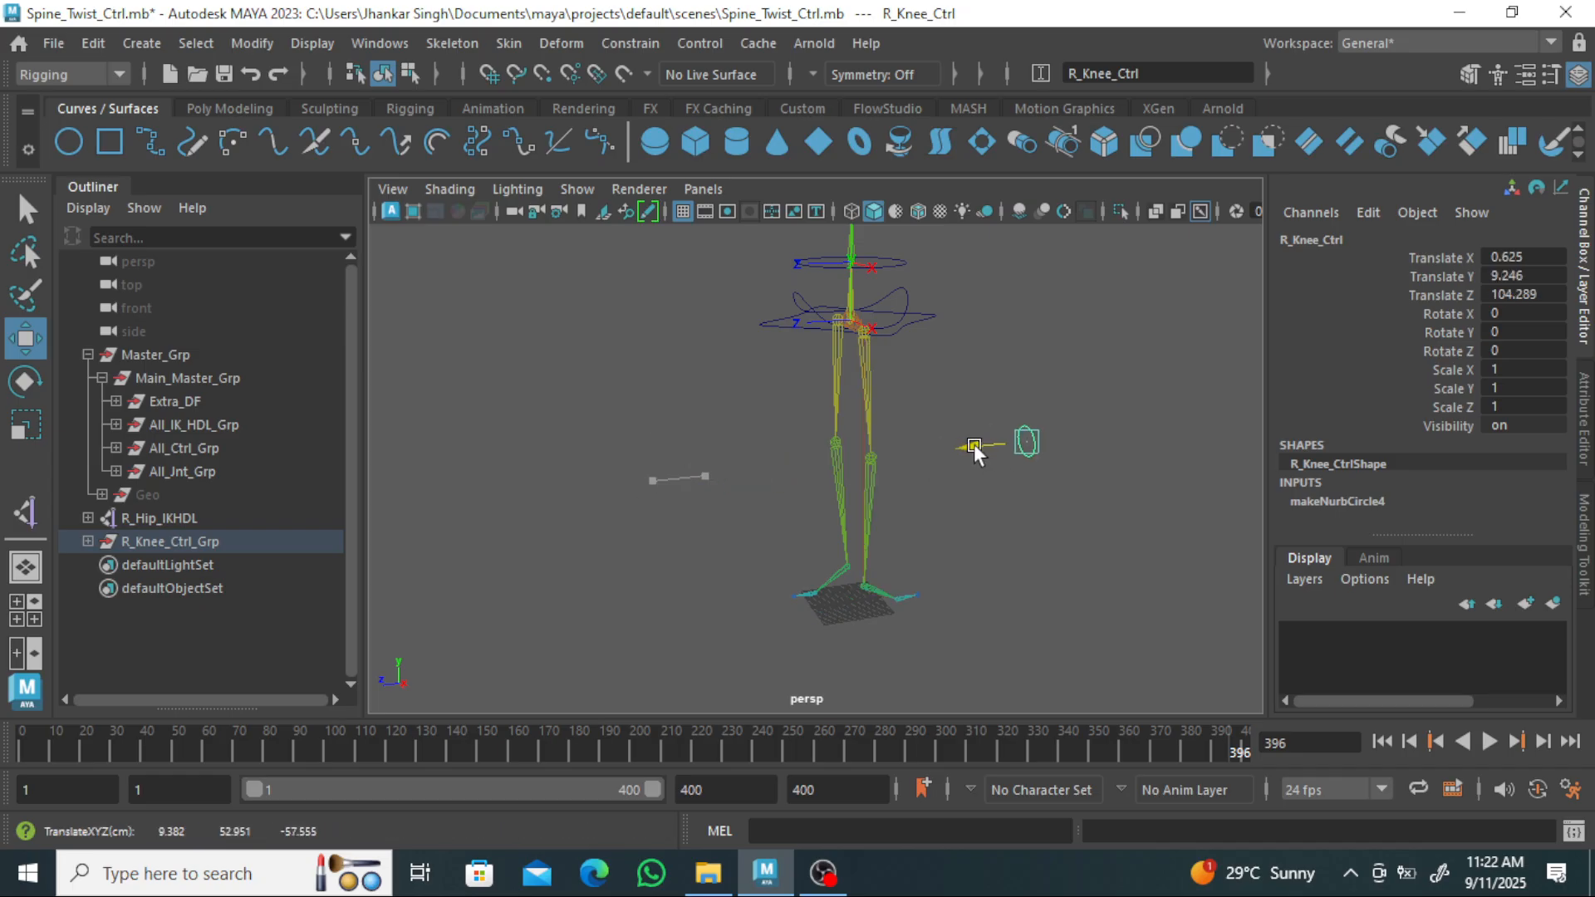
pyautogui.moveTo(974, 443); pyautogui.dragTo(943, 477)
pyautogui.hotkey('ctrl', 'z')
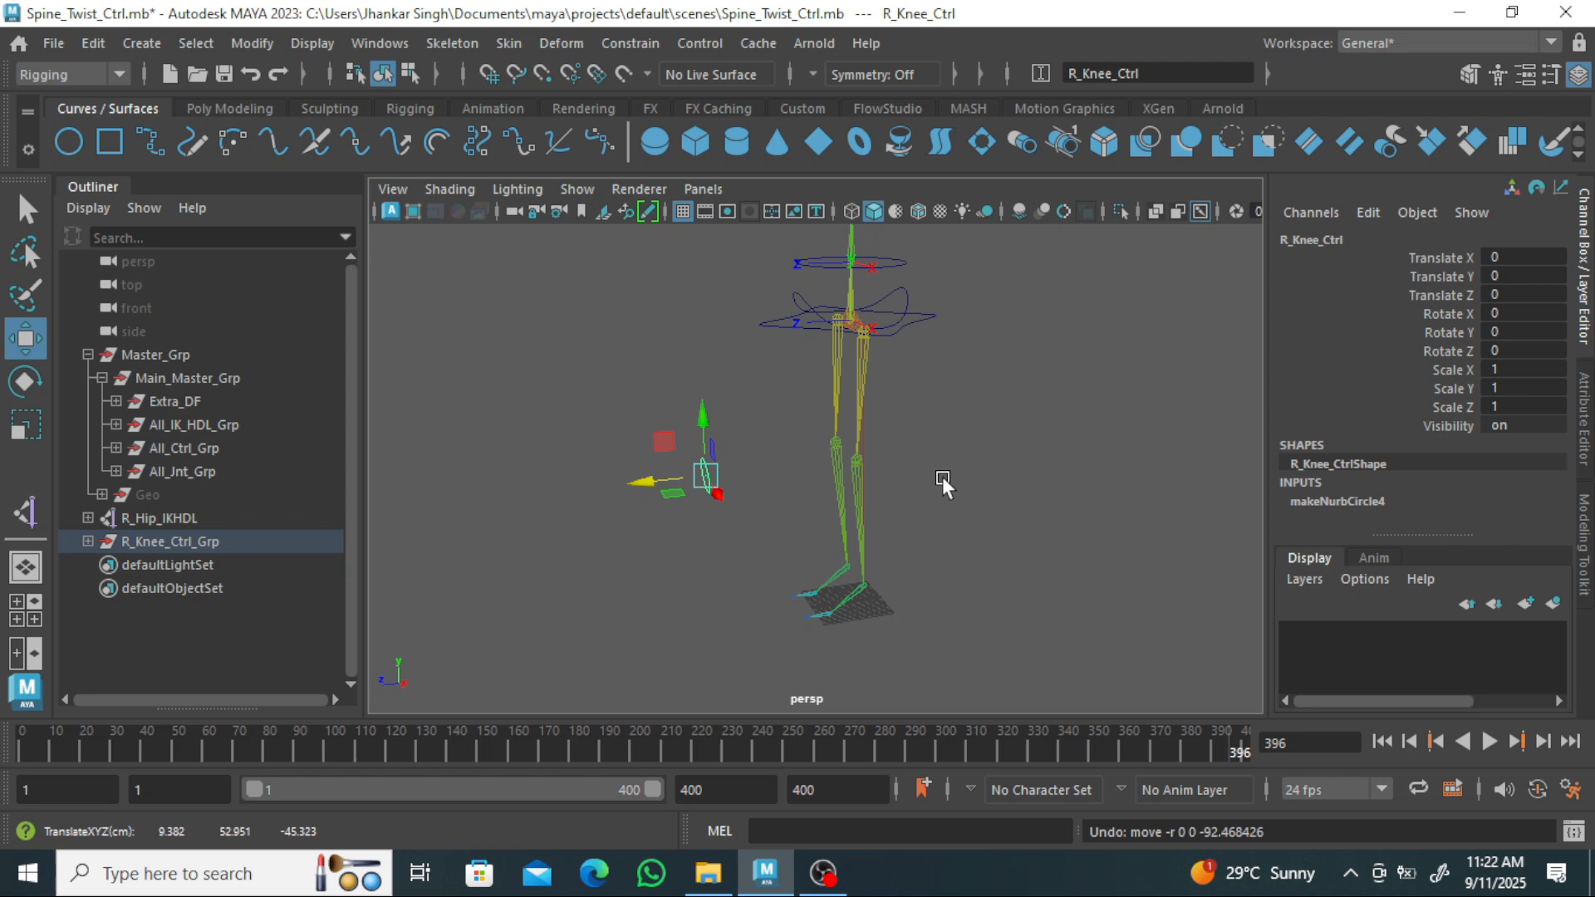
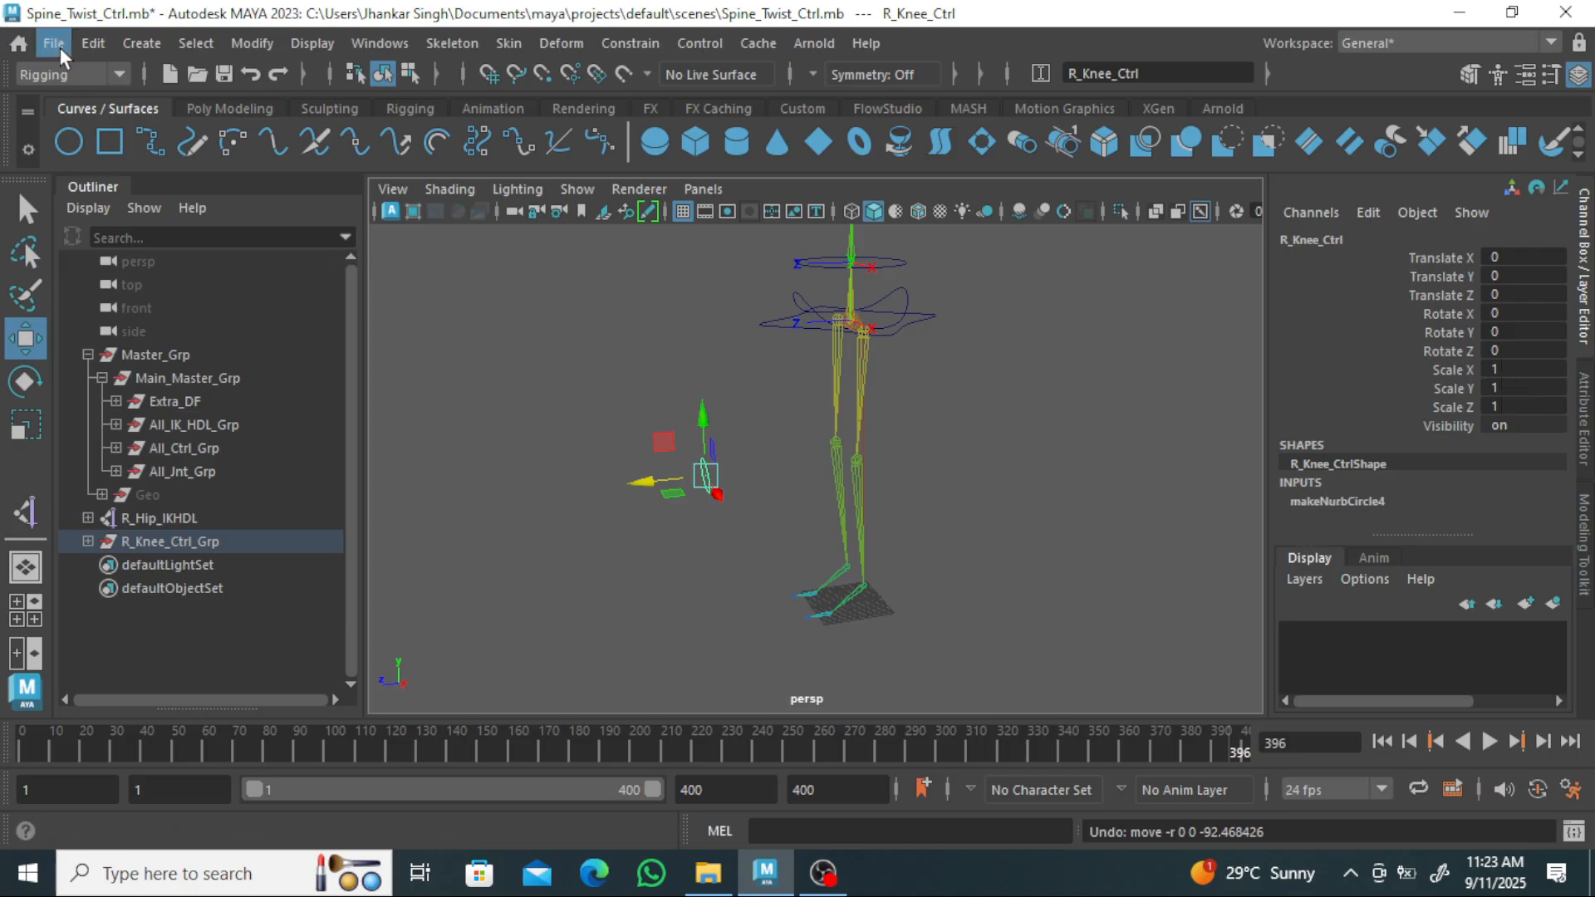
# Delete the construction history of R_Knee_Ctrl.
pyautogui.click(91, 46)
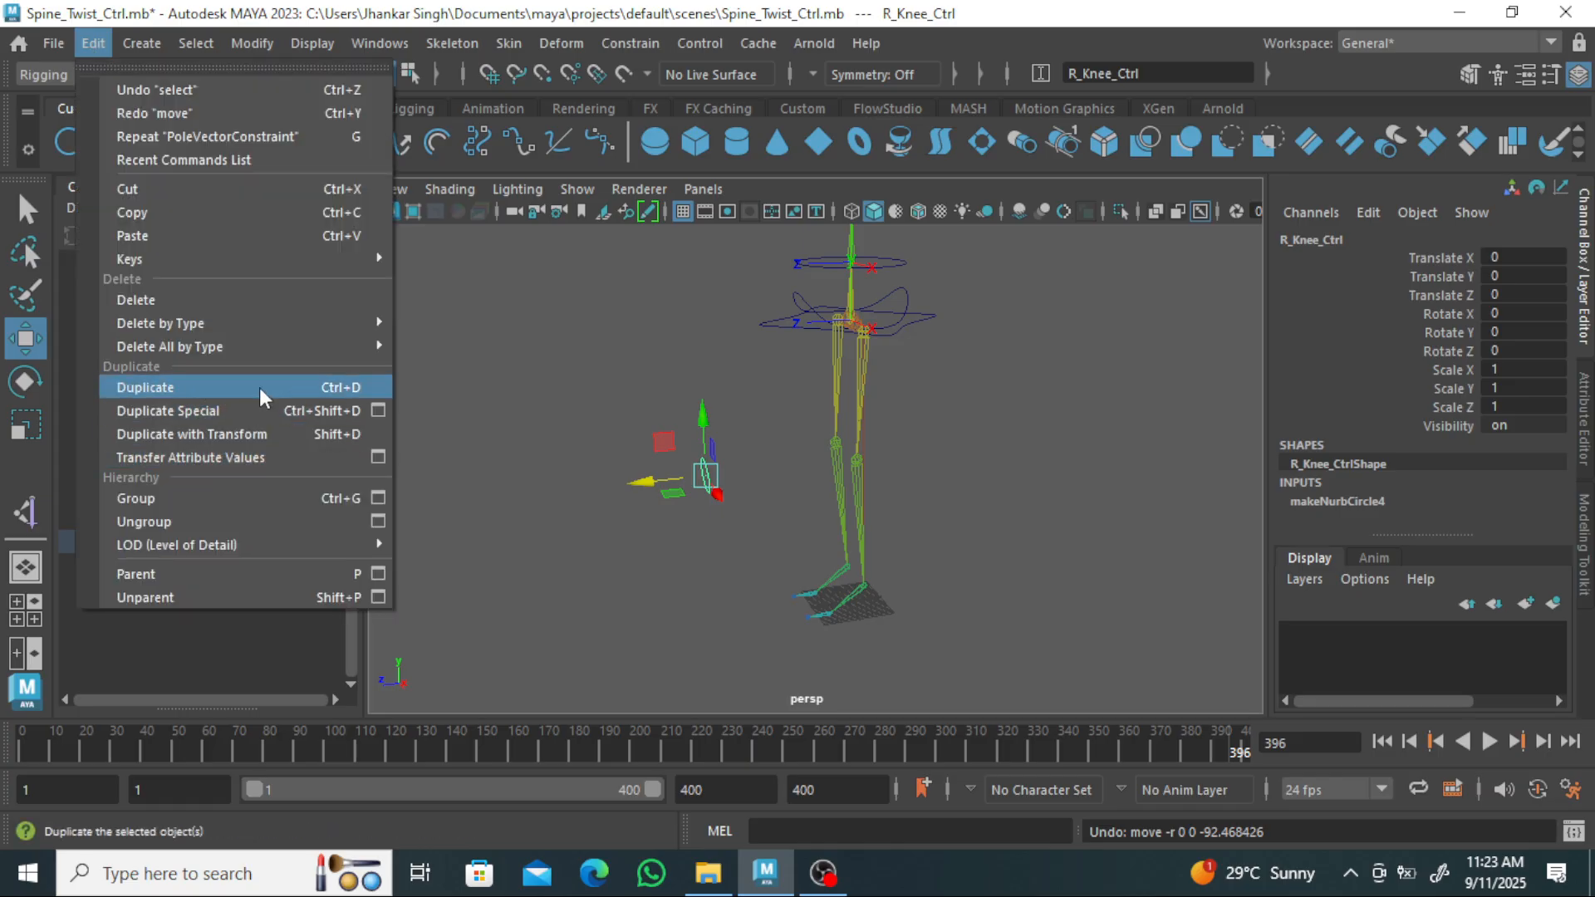
pyautogui.moveTo(271, 337)
pyautogui.click(507, 323)
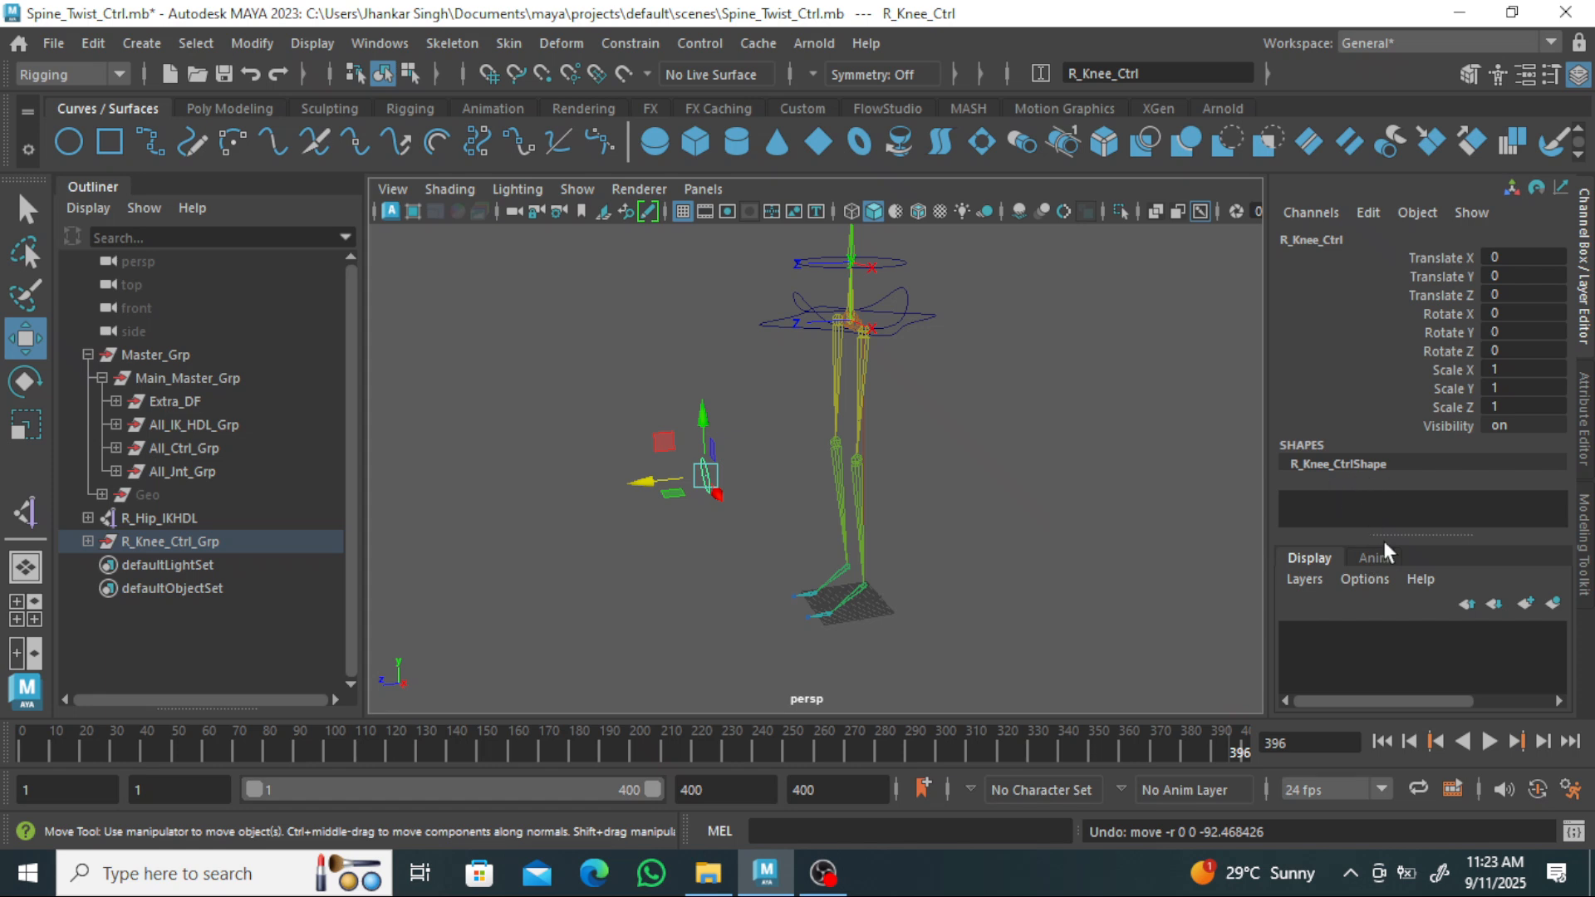
pyautogui.scroll(4, 947, 504)
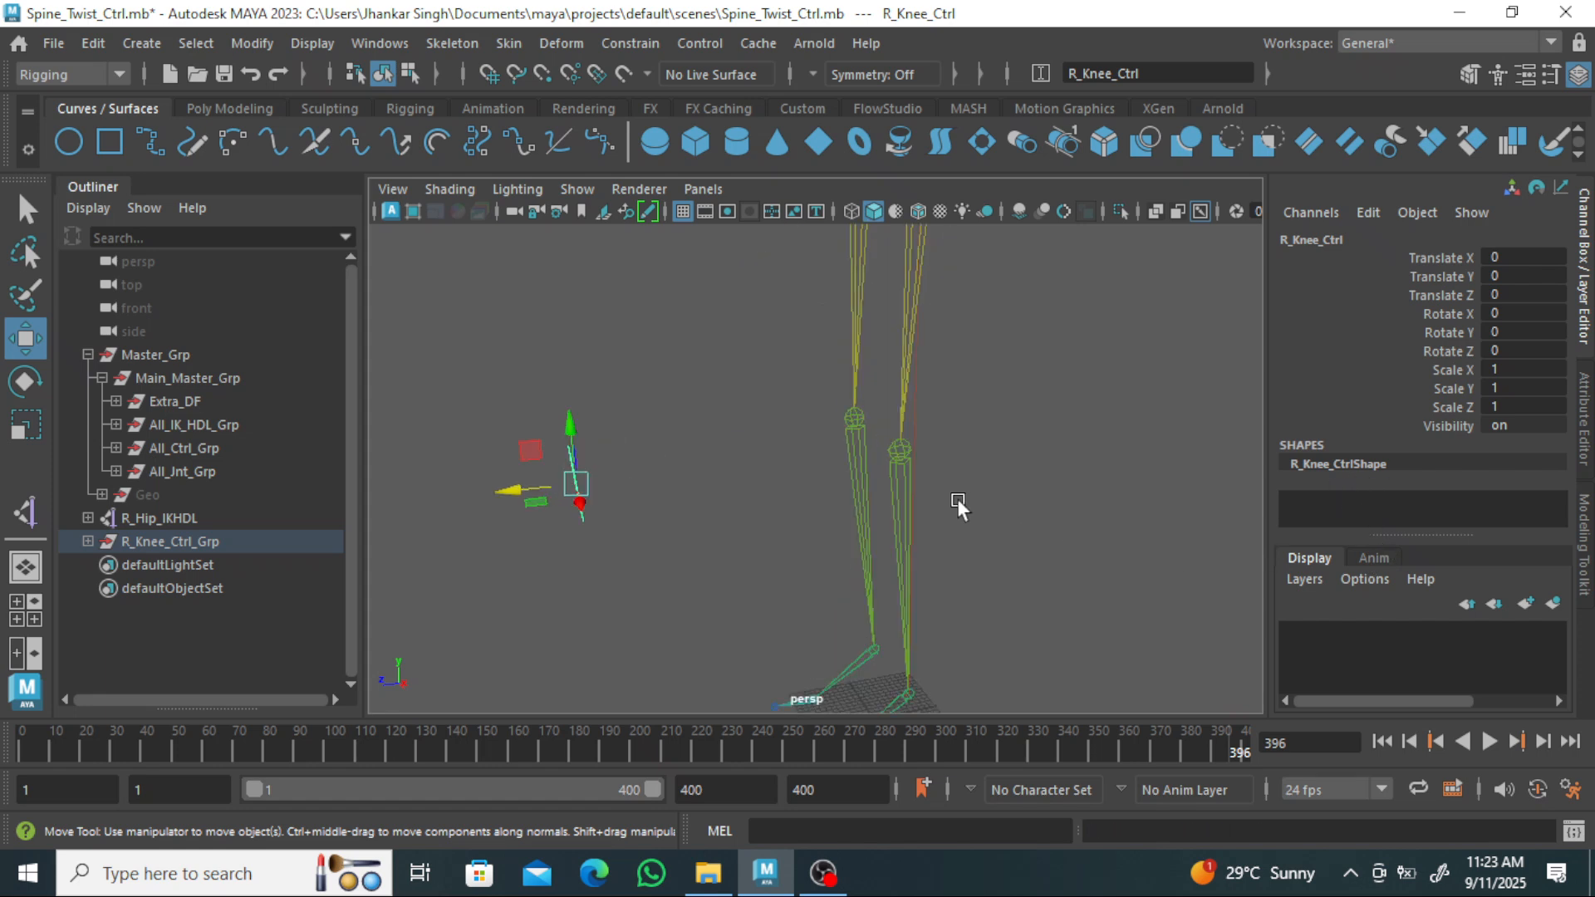
# Select R_Knee_Ctrl_Grp and frame it in the front view.
pyautogui.keyDown('alt'); pyautogui.moveTo(976, 501); pyautogui.dragTo(1094, 472); pyautogui.keyUp('alt')
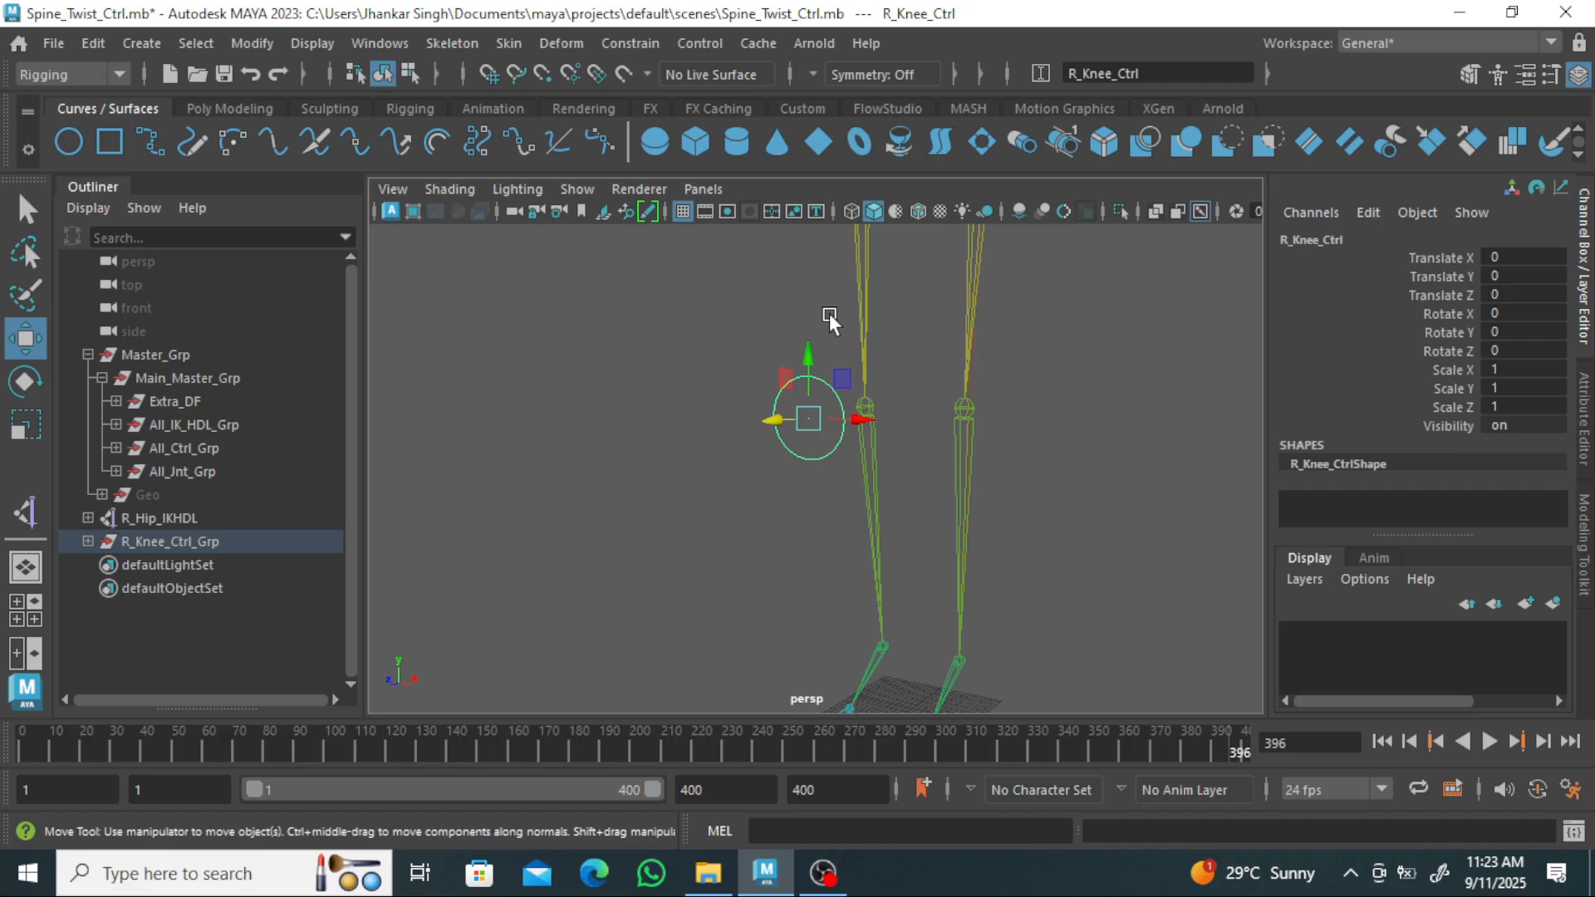
pyautogui.scroll(-5, 829, 312)
pyautogui.scroll(-2, 799, 370)
pyautogui.keyDown('alt'); pyautogui.moveTo(606, 435); pyautogui.dragTo(651, 434); pyautogui.keyUp('alt')
pyautogui.click(159, 538)
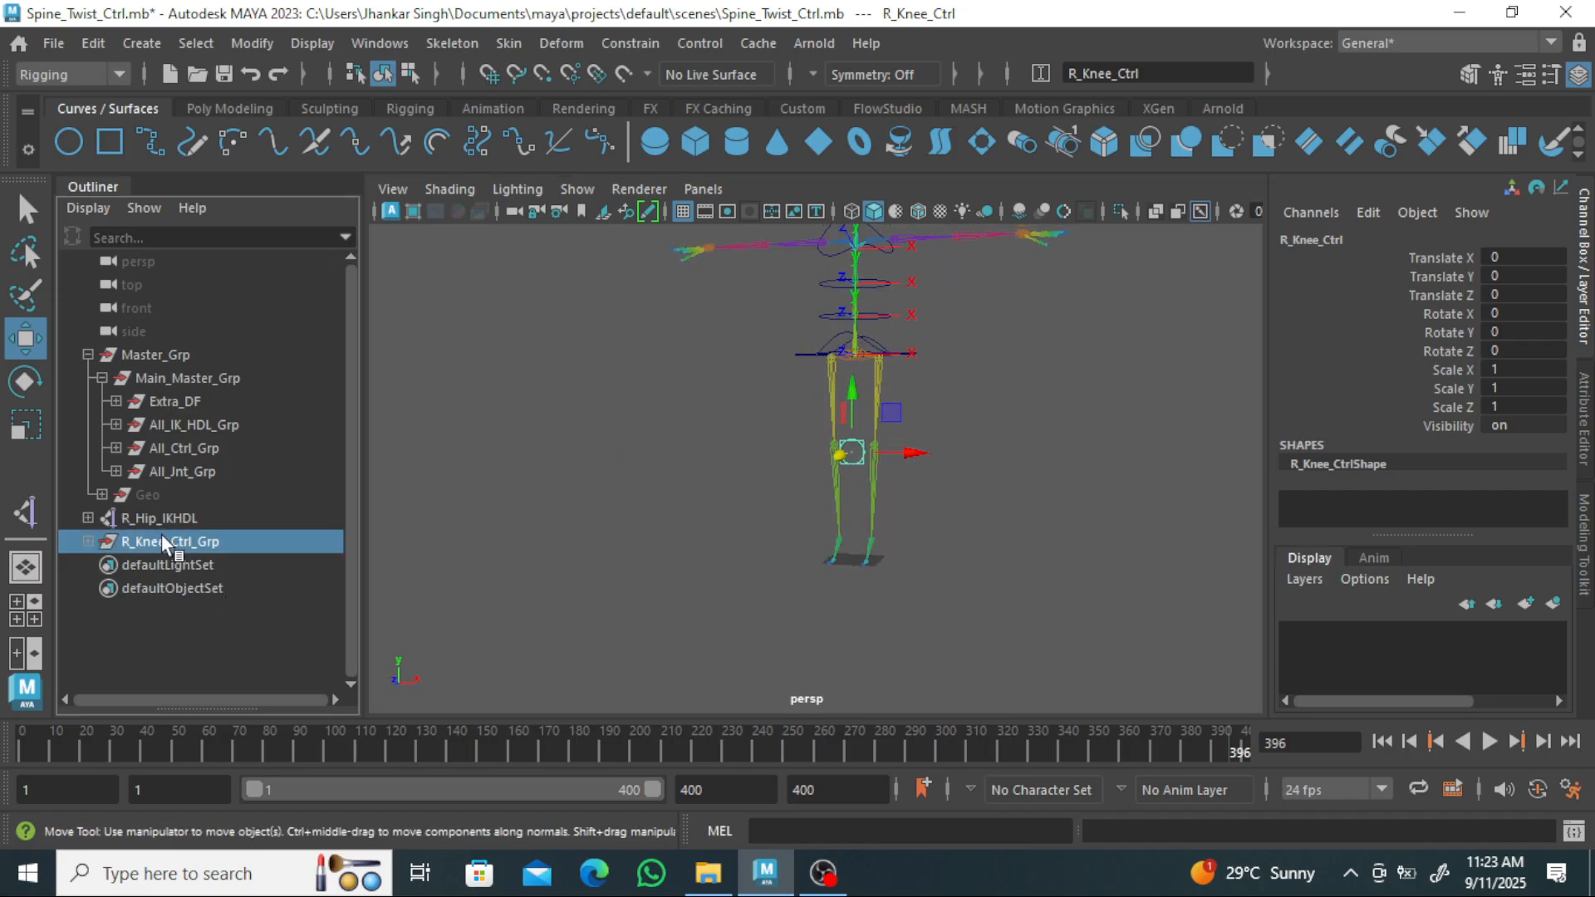
pyautogui.press('f')
pyautogui.press('space')
pyautogui.moveTo(1015, 467); pyautogui.dragTo(1010, 525)
pyautogui.scroll(3, 740, 424)
pyautogui.keyDown('alt'); pyautogui.moveTo(773, 427); pyautogui.dragTo(1179, 444, button='middle'); pyautogui.keyUp('alt')
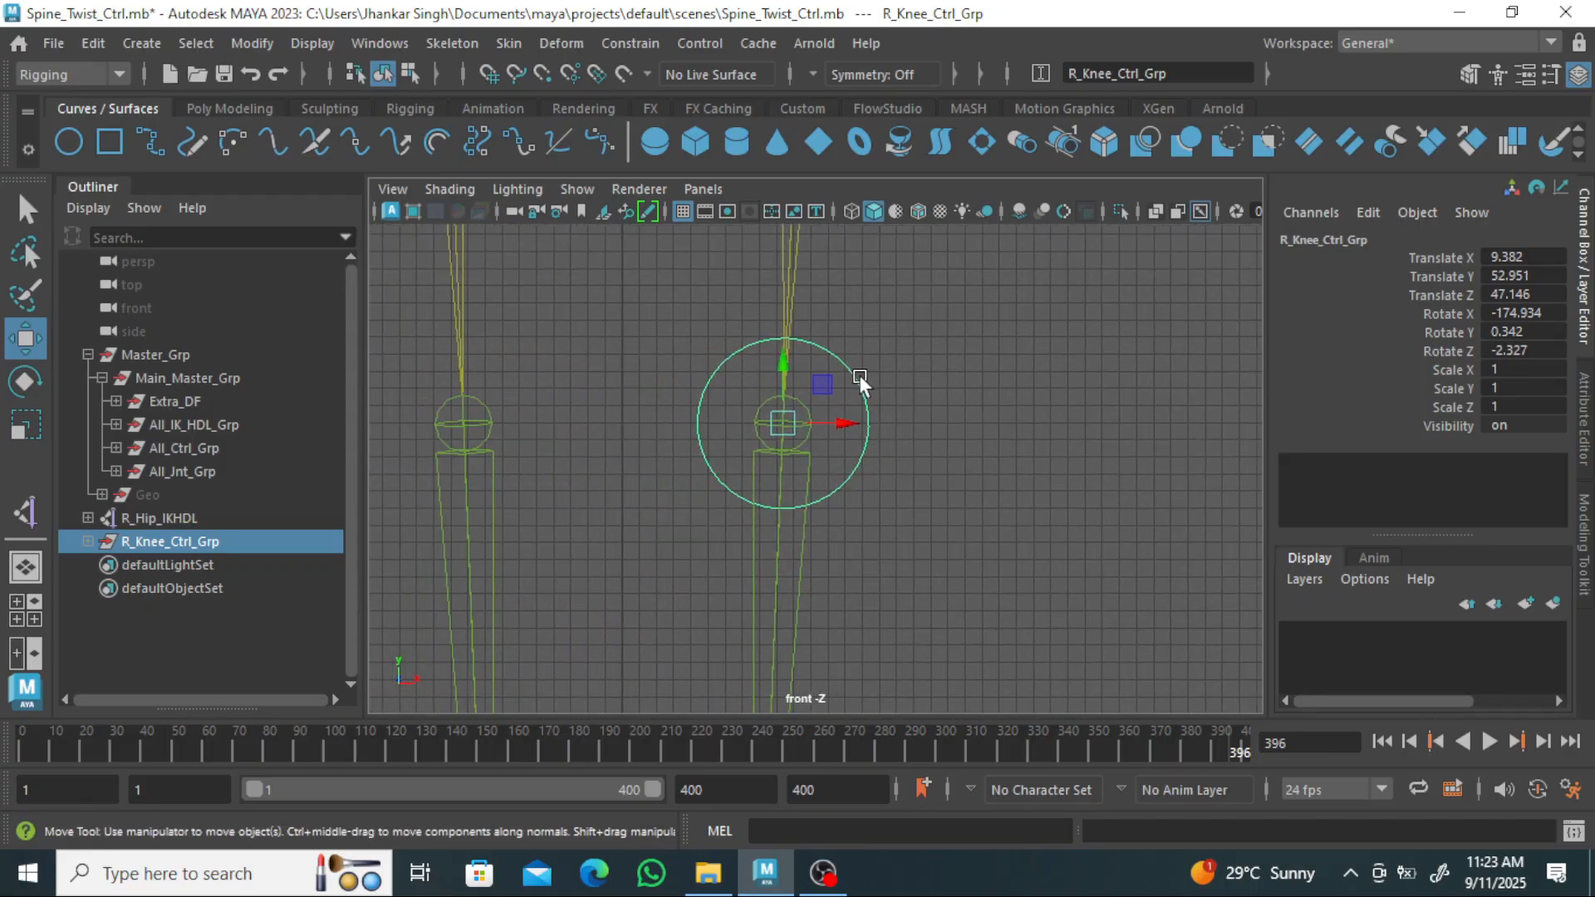
# Select the four diagonal control vertices of the R_Knee_Ctrl circle and scale them inward to shape a four-pointed star.
pyautogui.moveTo(860, 378); pyautogui.dragTo(825, 375, button='right')
pyautogui.click(718, 354)
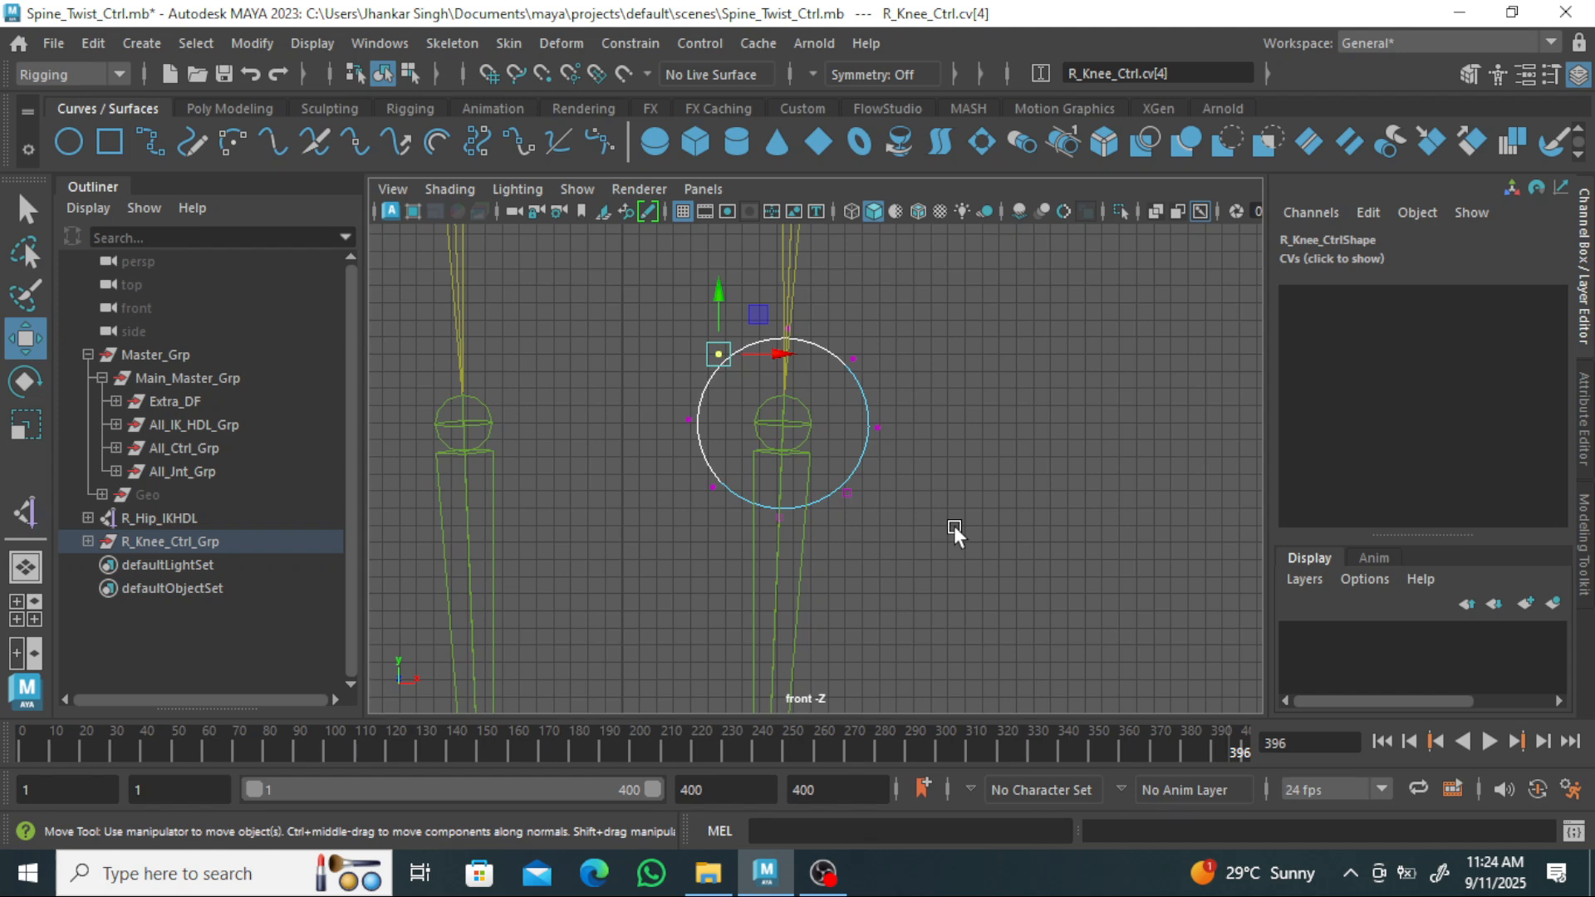
pyautogui.scroll(1, 671, 511)
pyautogui.keyDown('shift'); pyautogui.click(694, 490); pyautogui.keyUp('shift')
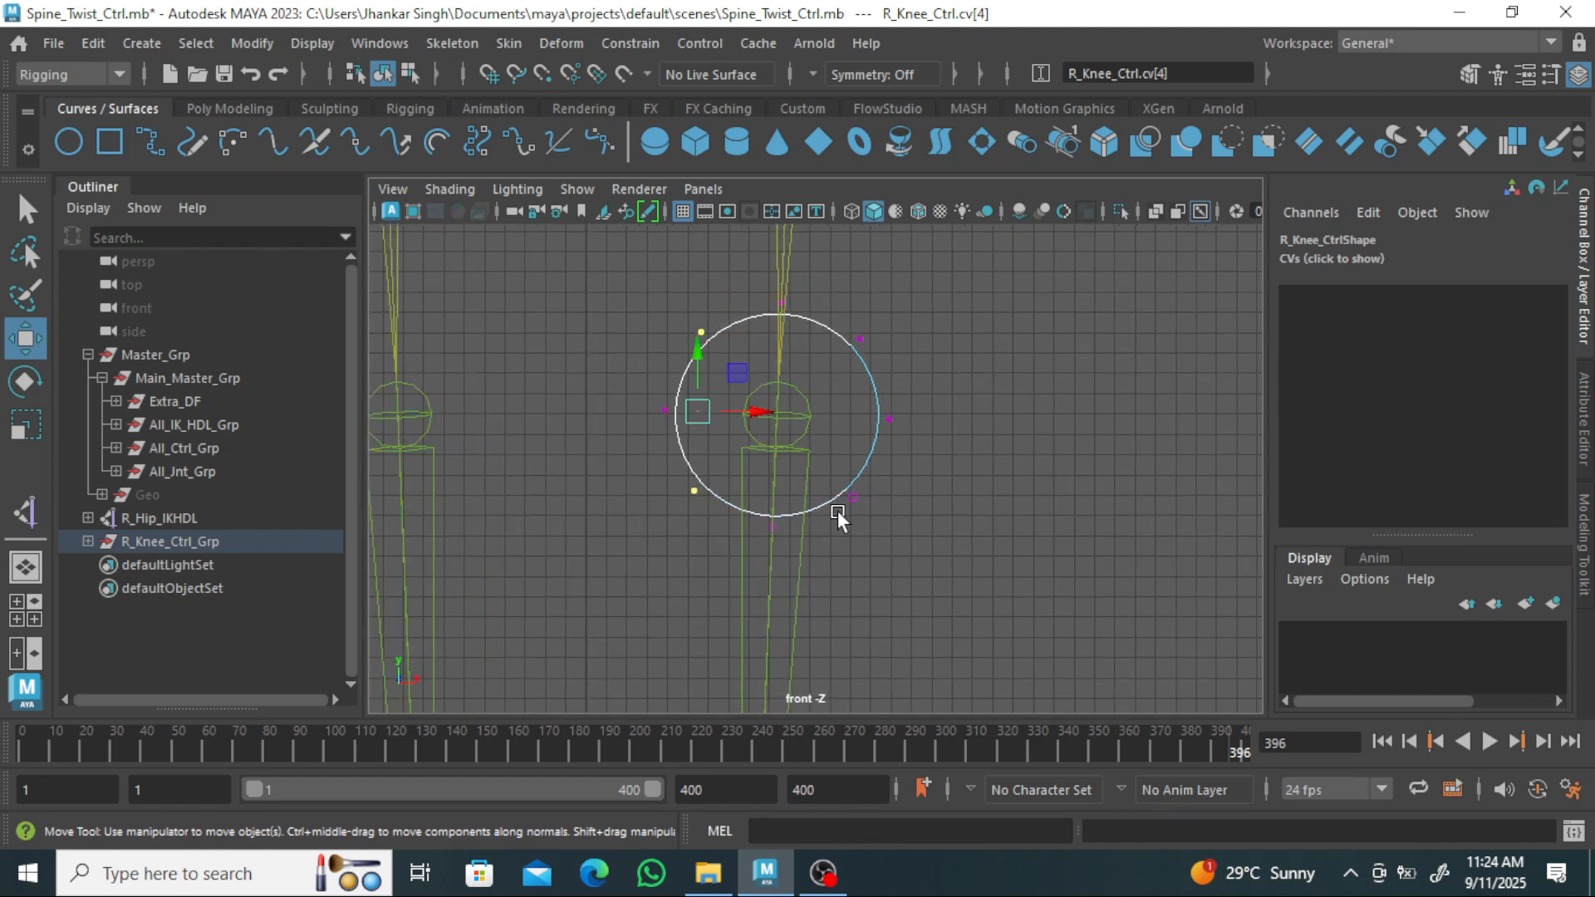
pyautogui.keyDown('shift'); pyautogui.click(861, 337); pyautogui.keyUp('shift')
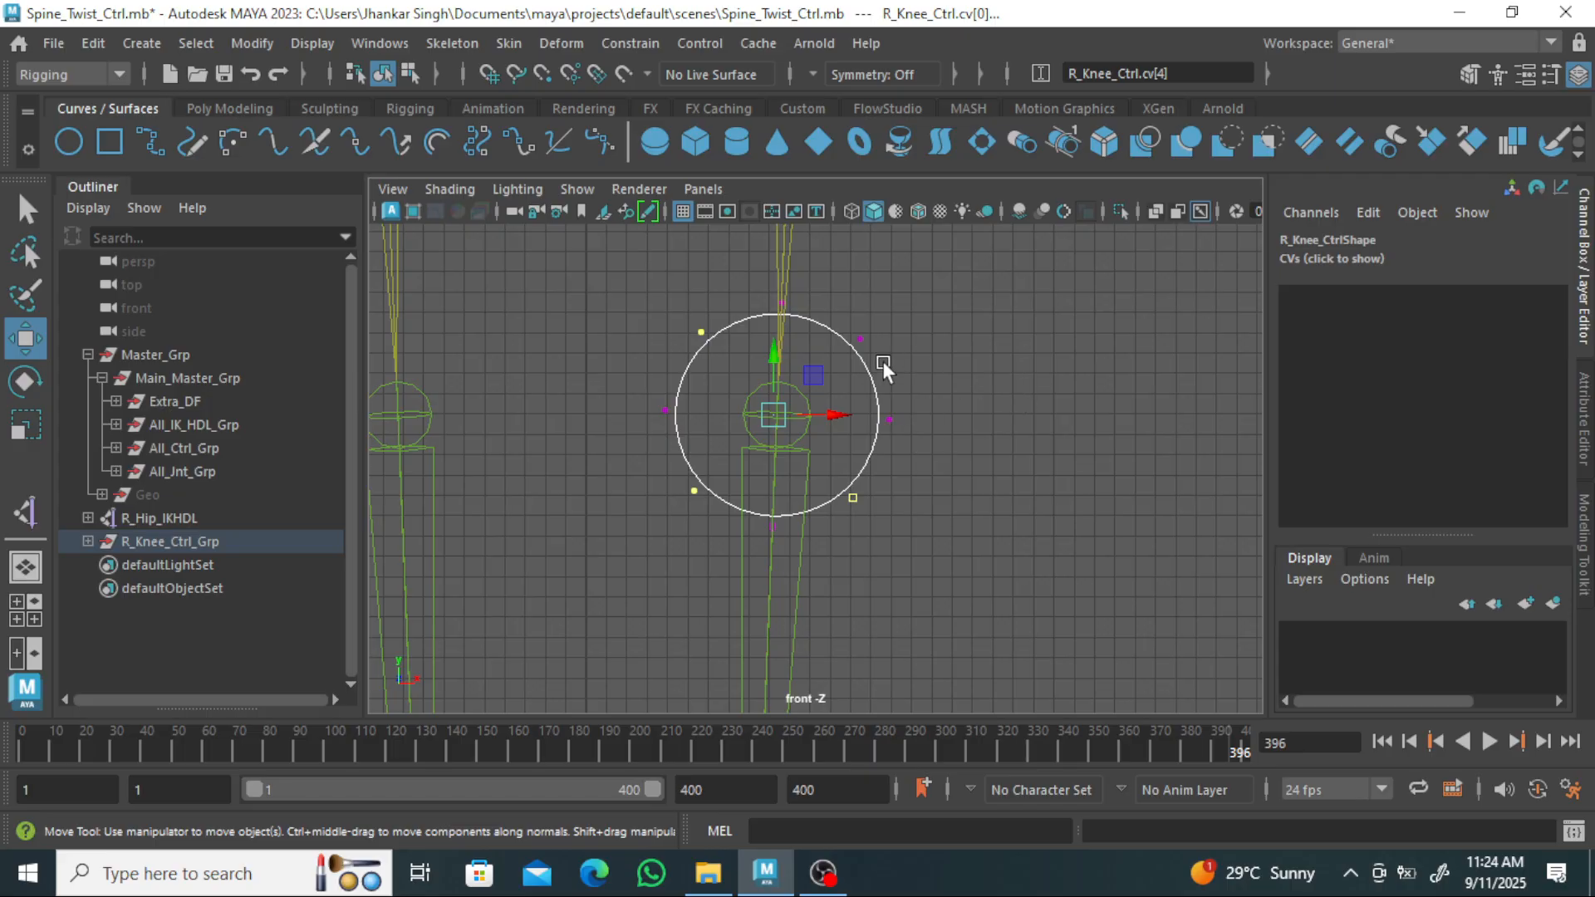
pyautogui.press('r')
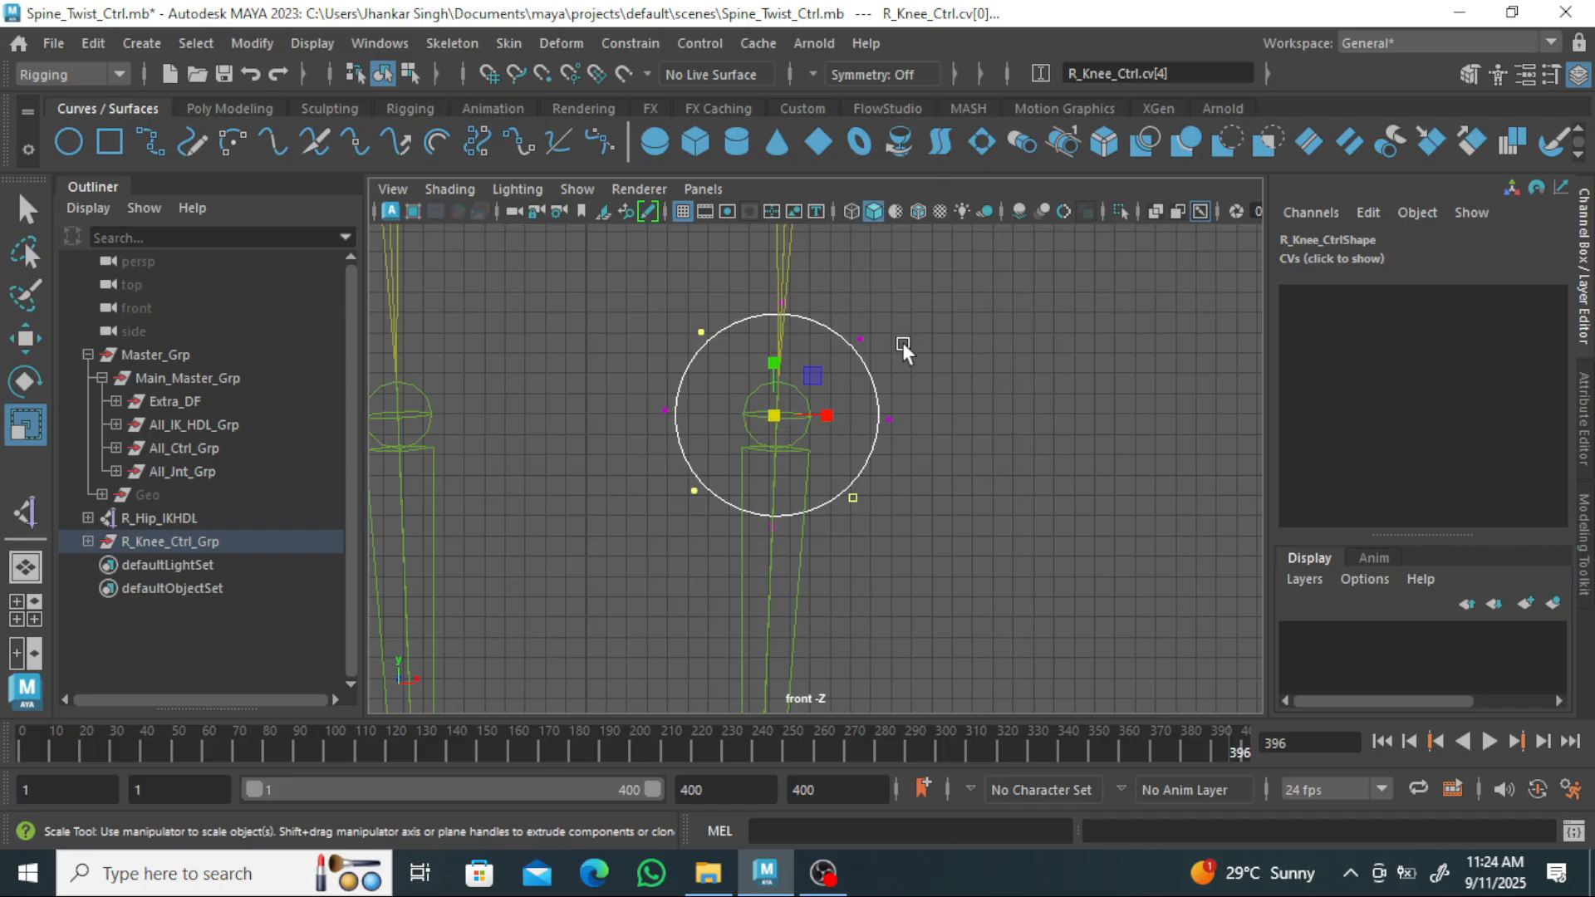
pyautogui.scroll(1, 860, 339)
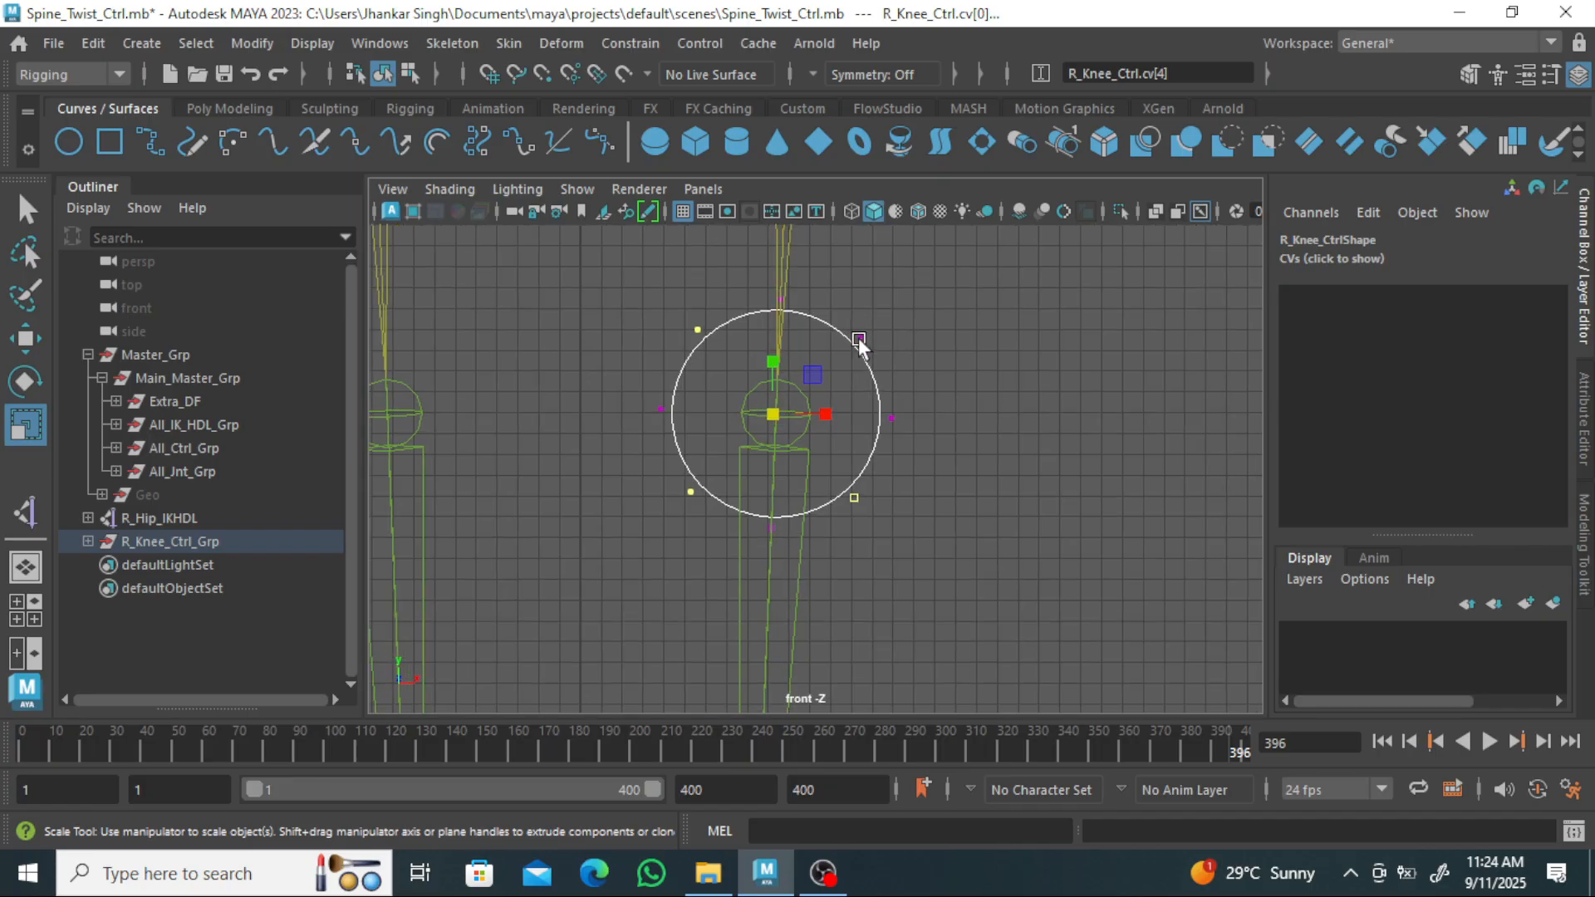
pyautogui.scroll(1, 889, 298)
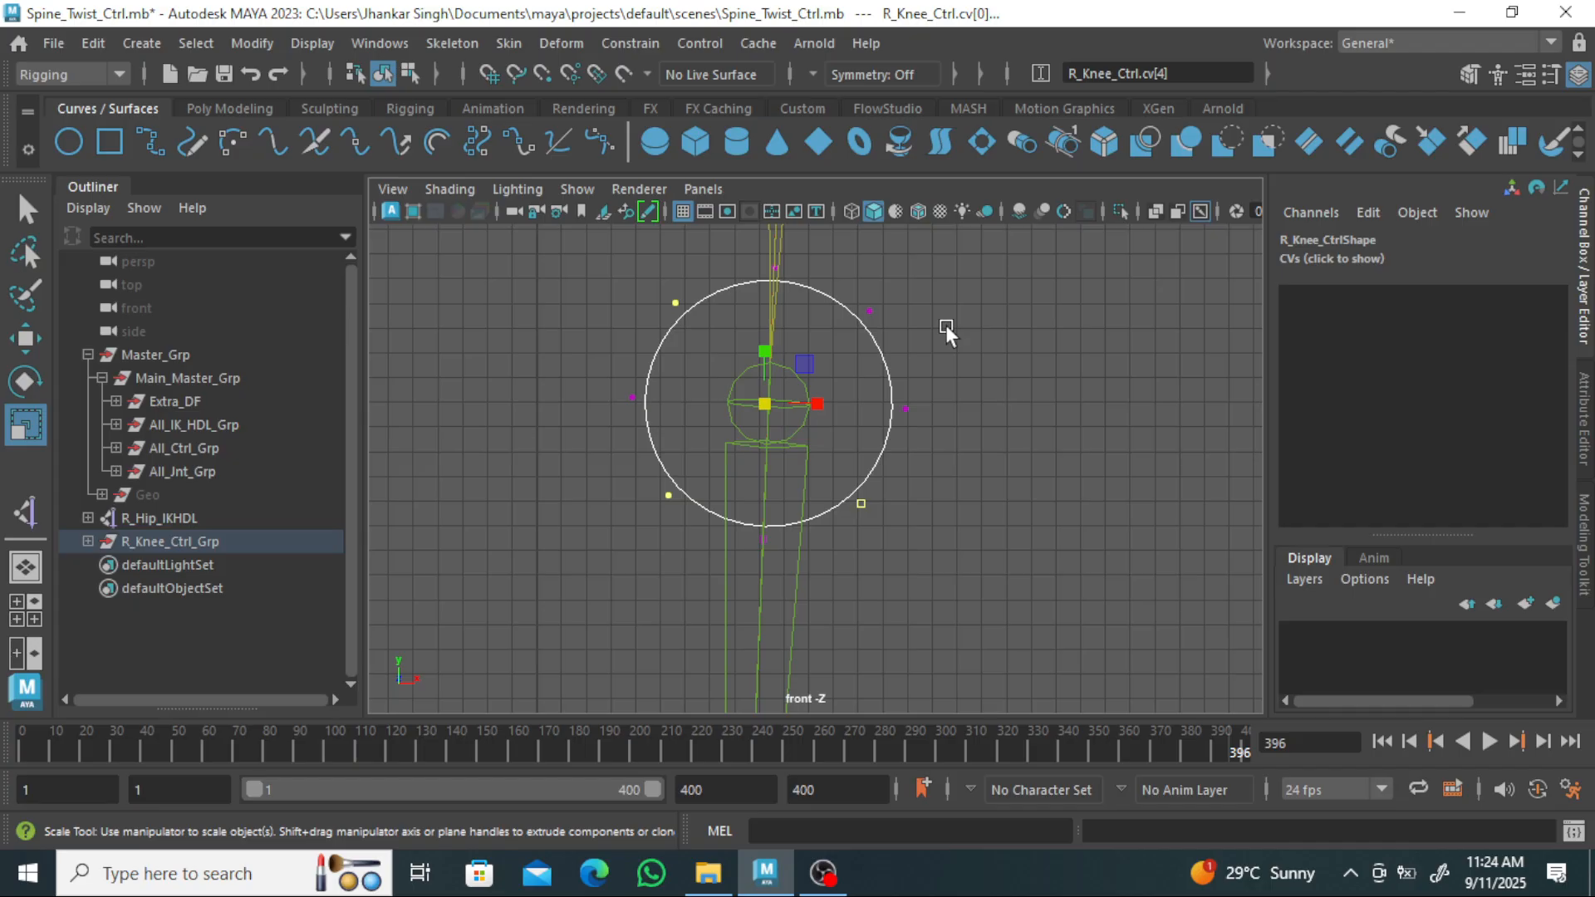
pyautogui.keyDown('shift'); pyautogui.click(870, 309); pyautogui.keyUp('shift')
pyautogui.scroll(1, 895, 282)
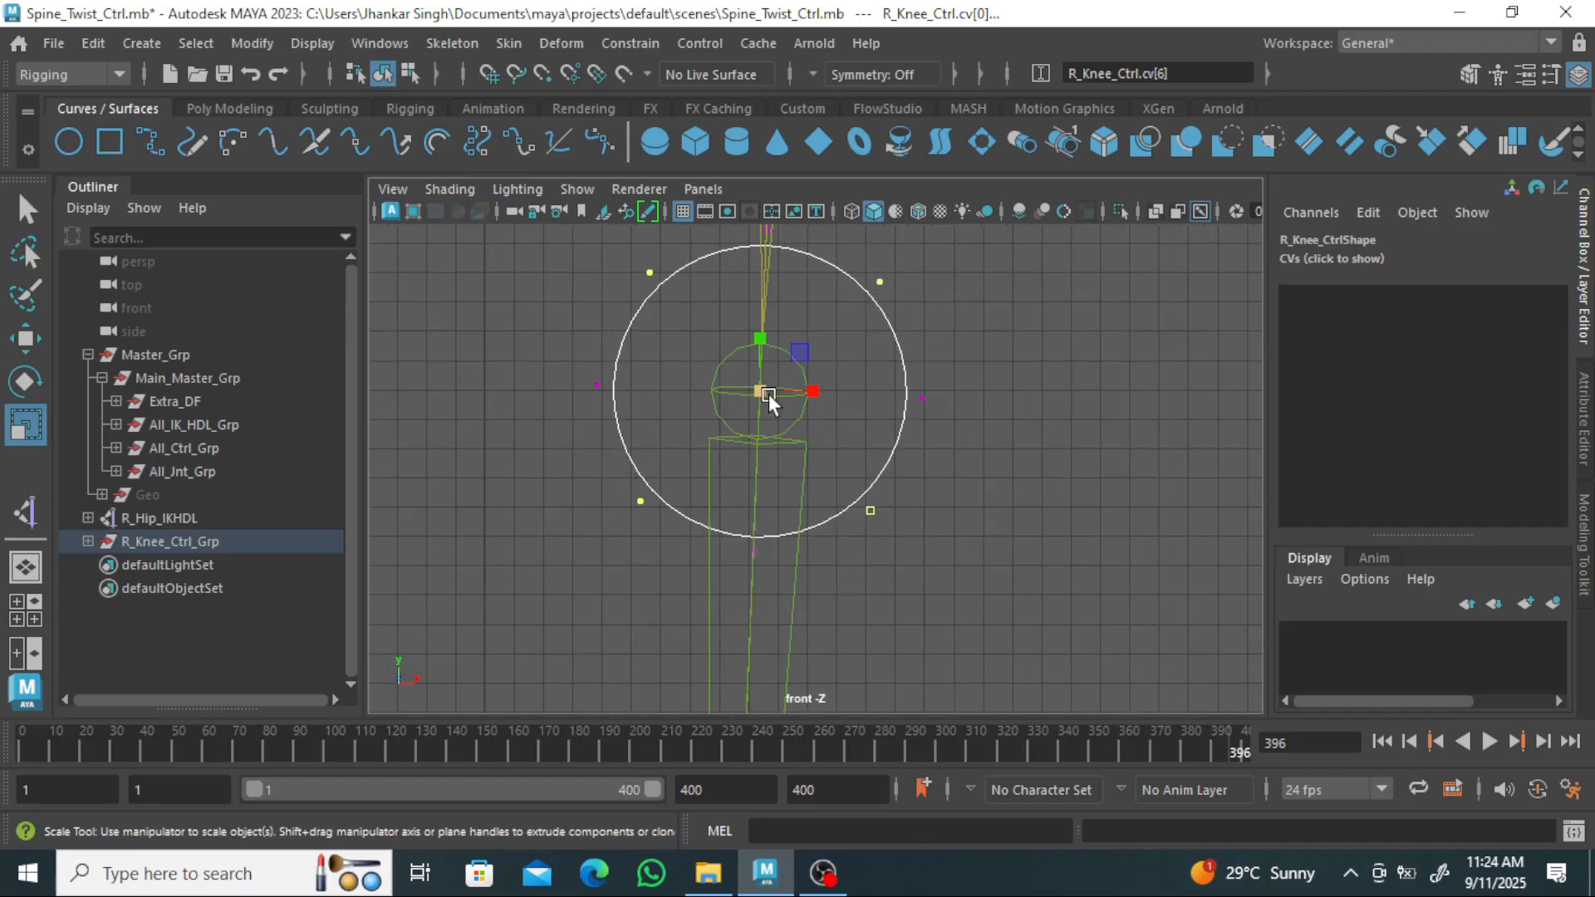
pyautogui.moveTo(761, 394); pyautogui.dragTo(624, 417)
# Return to the perspective view and switch R_Knee_Ctrl back to object mode.
pyautogui.press('space')
pyautogui.click(978, 457)
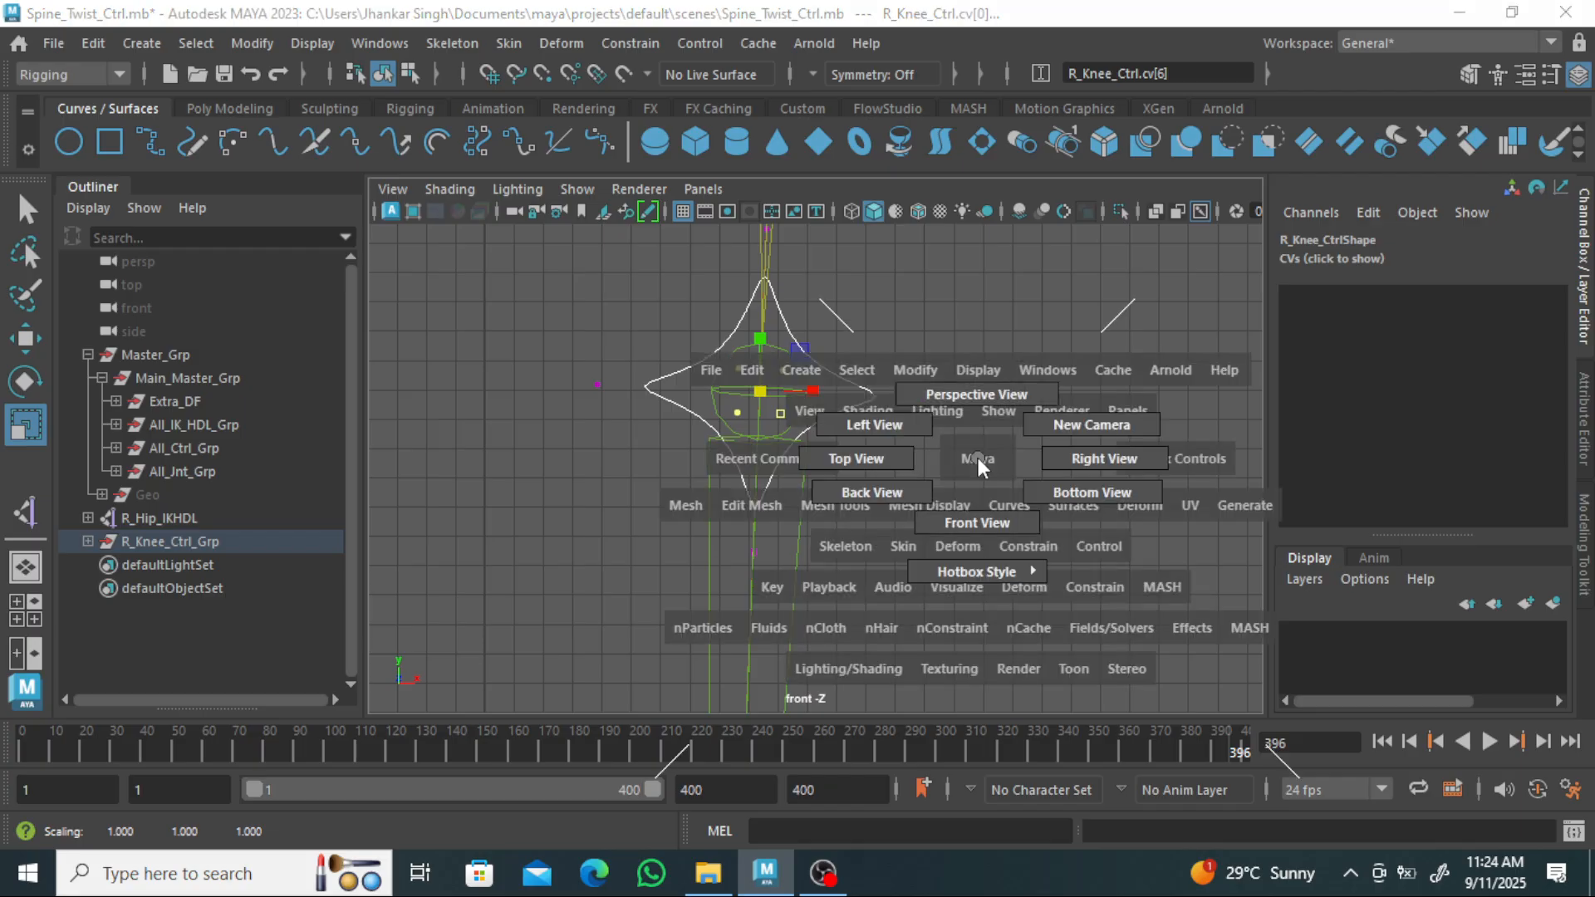
pyautogui.moveTo(979, 457); pyautogui.dragTo(982, 391)
pyautogui.keyDown('alt'); pyautogui.moveTo(997, 466); pyautogui.dragTo(964, 460); pyautogui.keyUp('alt')
pyautogui.scroll(8, 1009, 461)
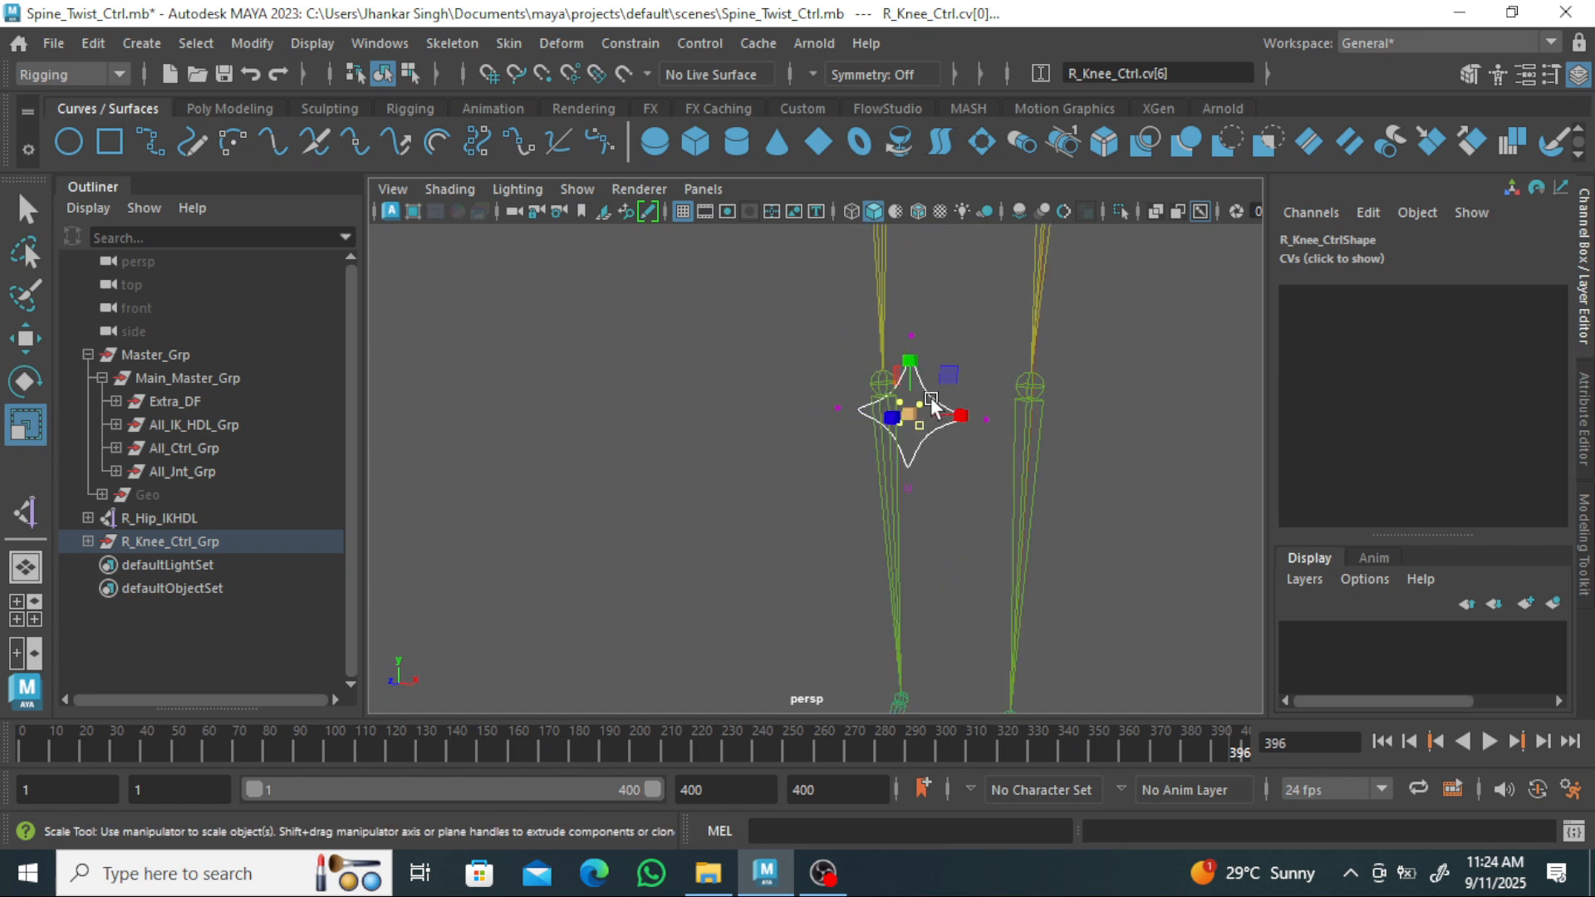
pyautogui.moveTo(933, 401); pyautogui.dragTo(1059, 303, button='right')
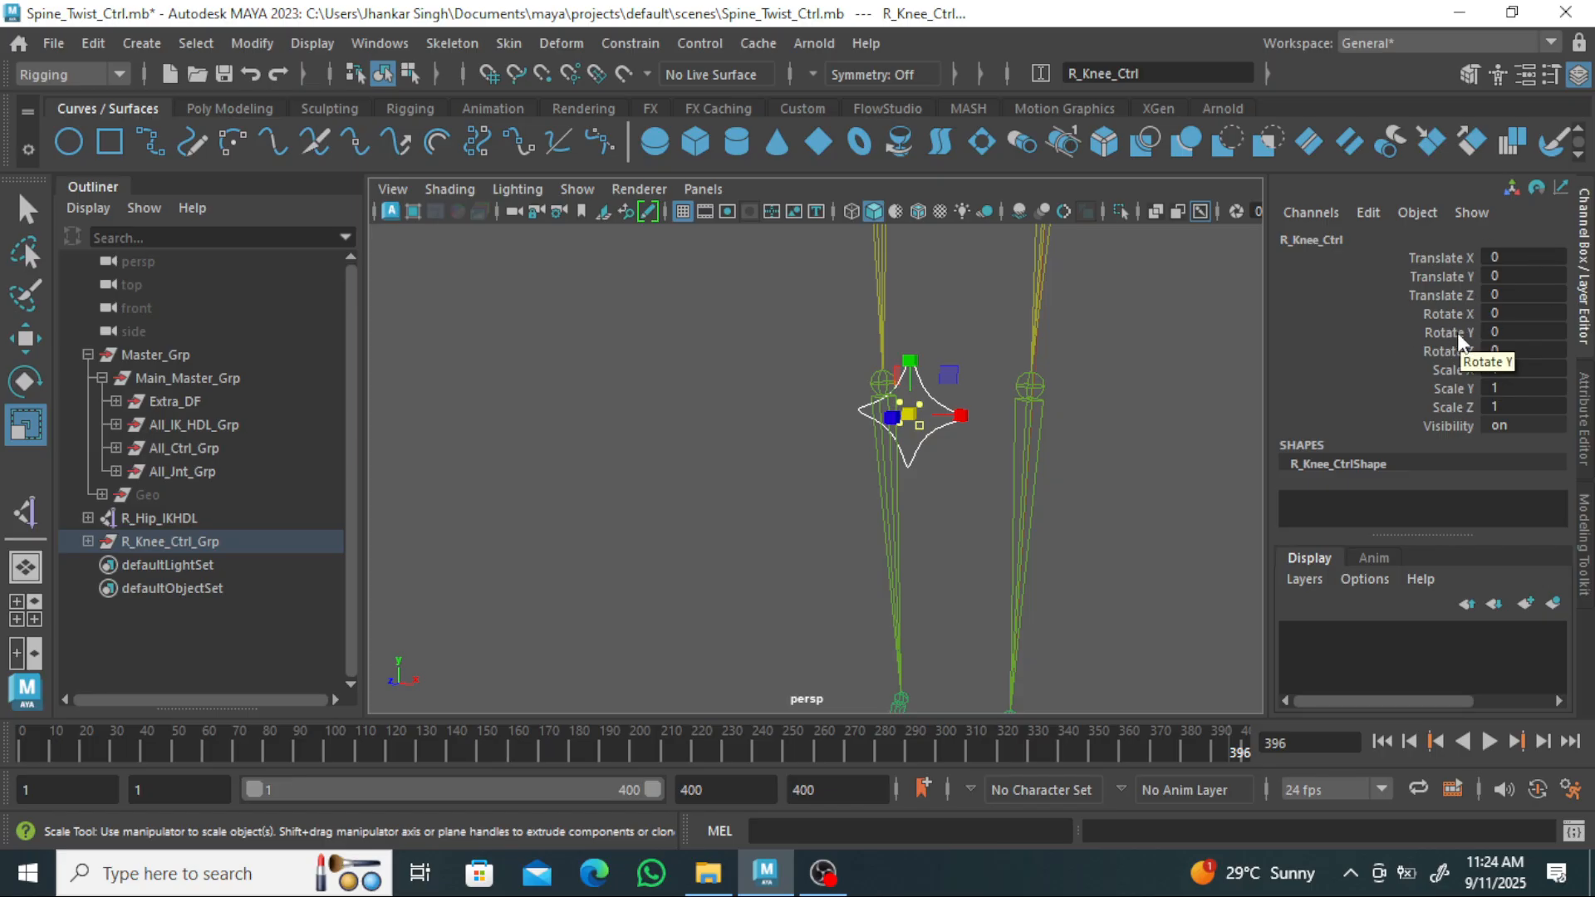
# Try scaling the whole R_Knee_Ctrl object uniformly to about 3.9, and undo it.
pyautogui.click(915, 412)
pyautogui.moveTo(906, 416); pyautogui.dragTo(1246, 412)
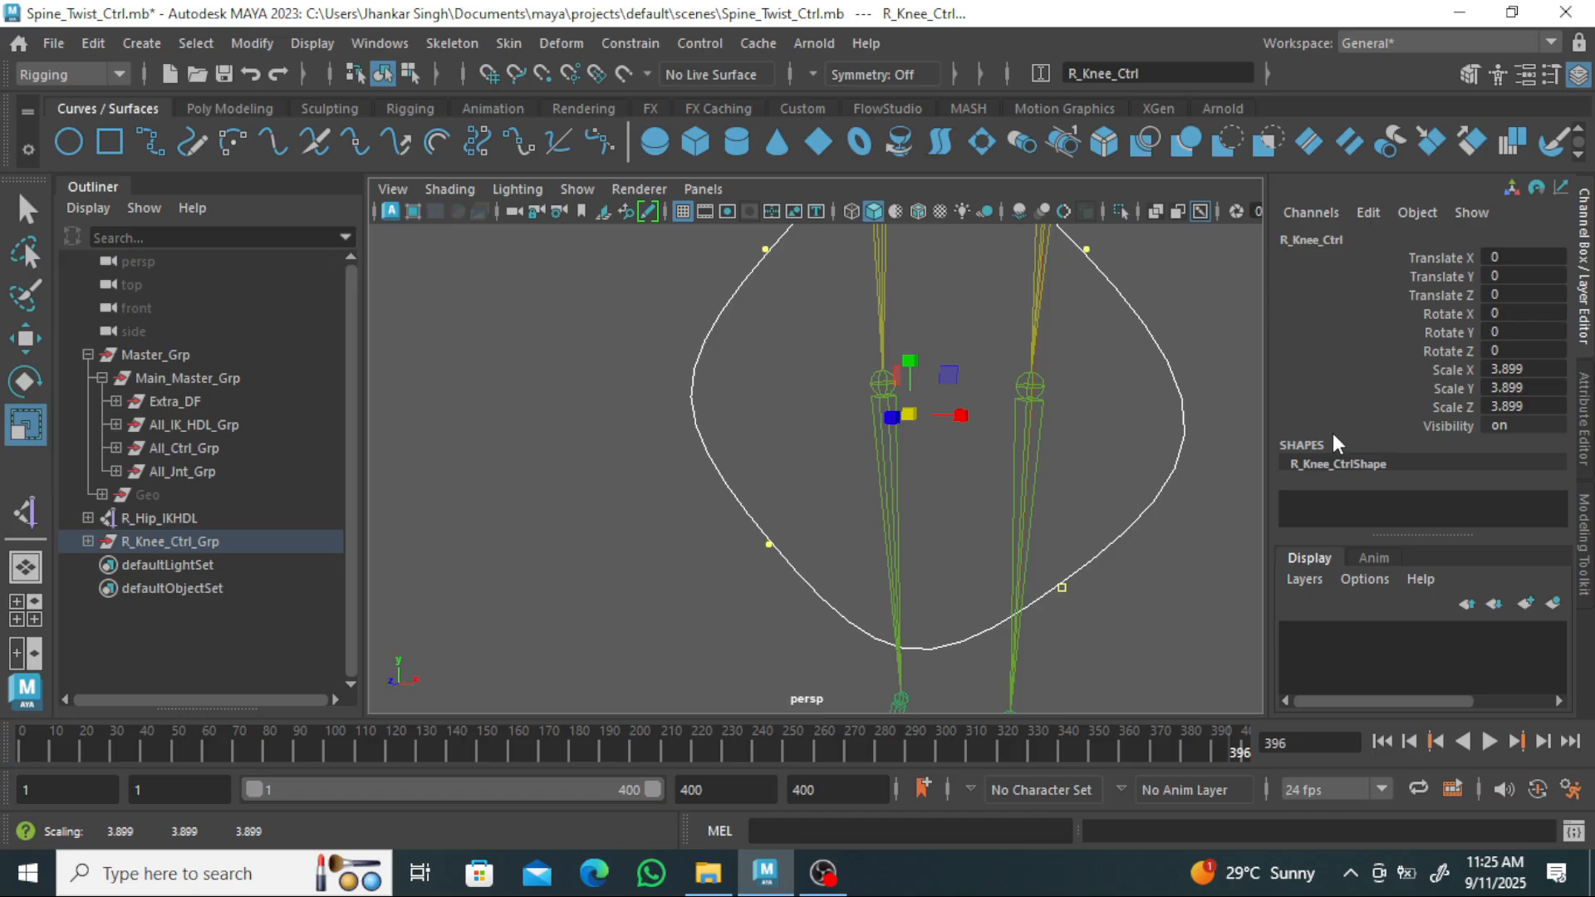
pyautogui.hotkey('ctrl', 'z')
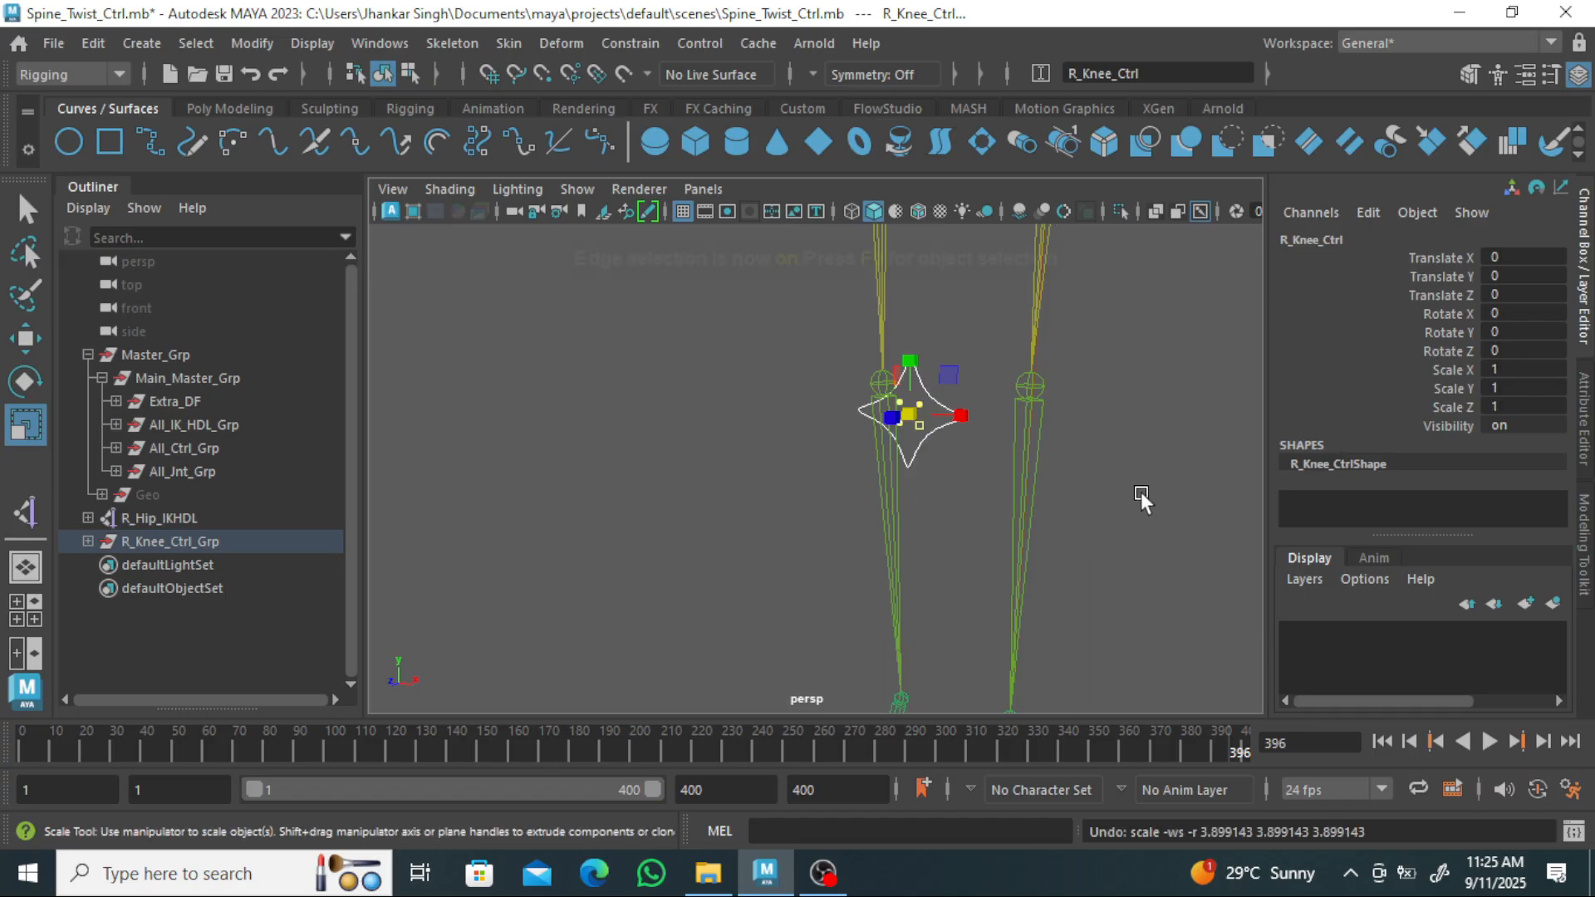
# Select all control vertices of R_Knee_Ctrl, scale them up uniformly to enlarge the star, and return to object mode.
pyautogui.press('F10')
pyautogui.moveTo(1066, 527); pyautogui.dragTo(823, 320)
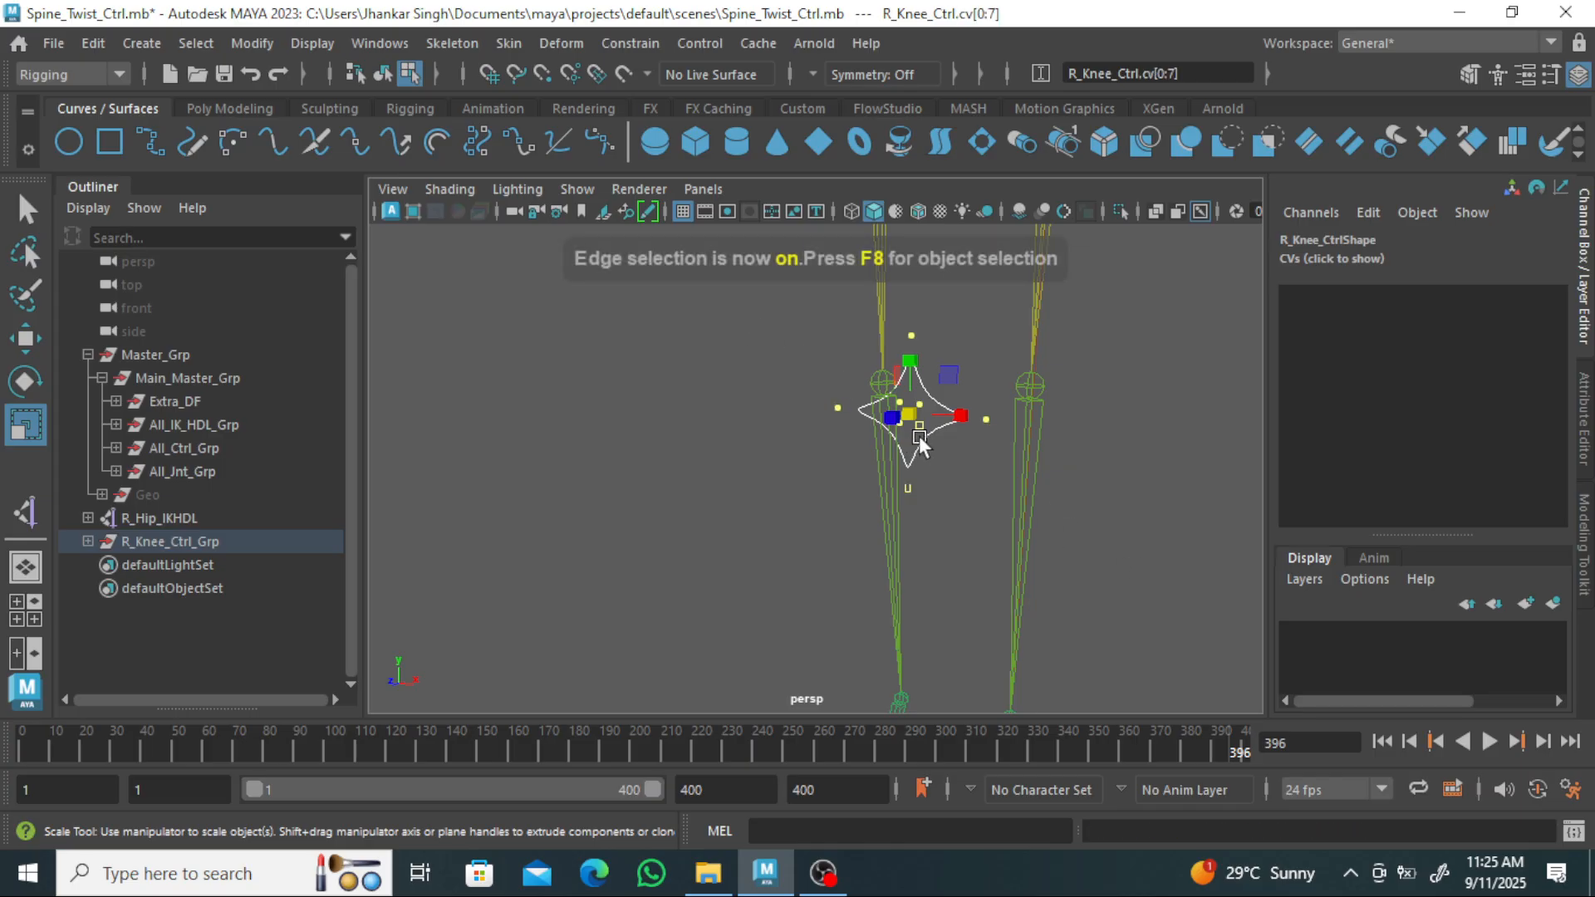
pyautogui.moveTo(645, 427); pyautogui.dragTo(1180, 406, button='middle')
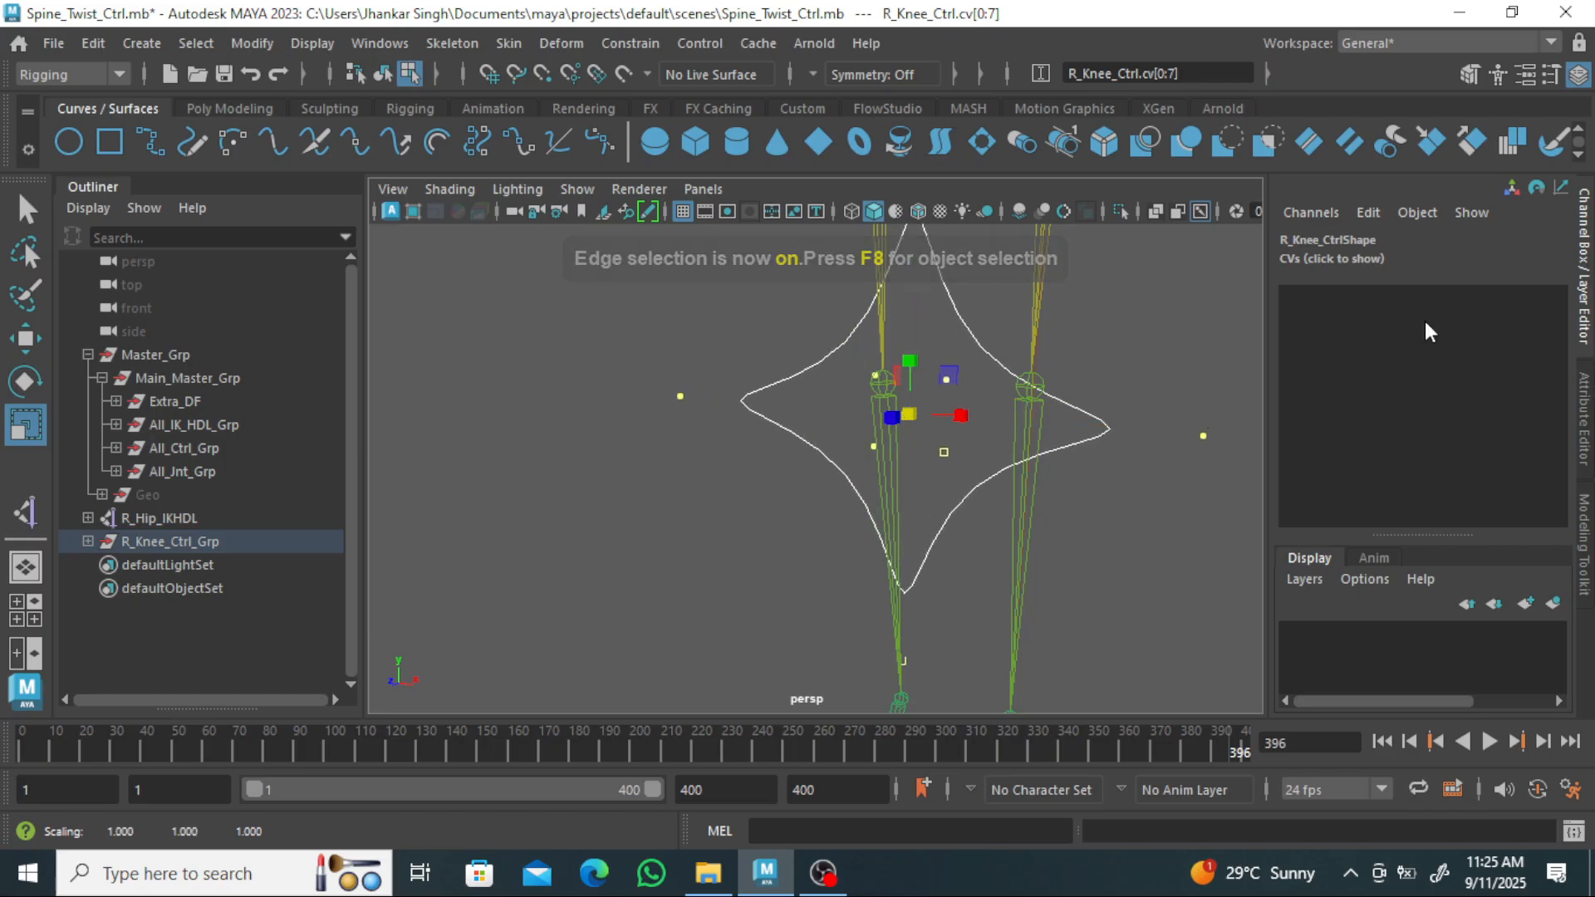
pyautogui.click(1102, 421)
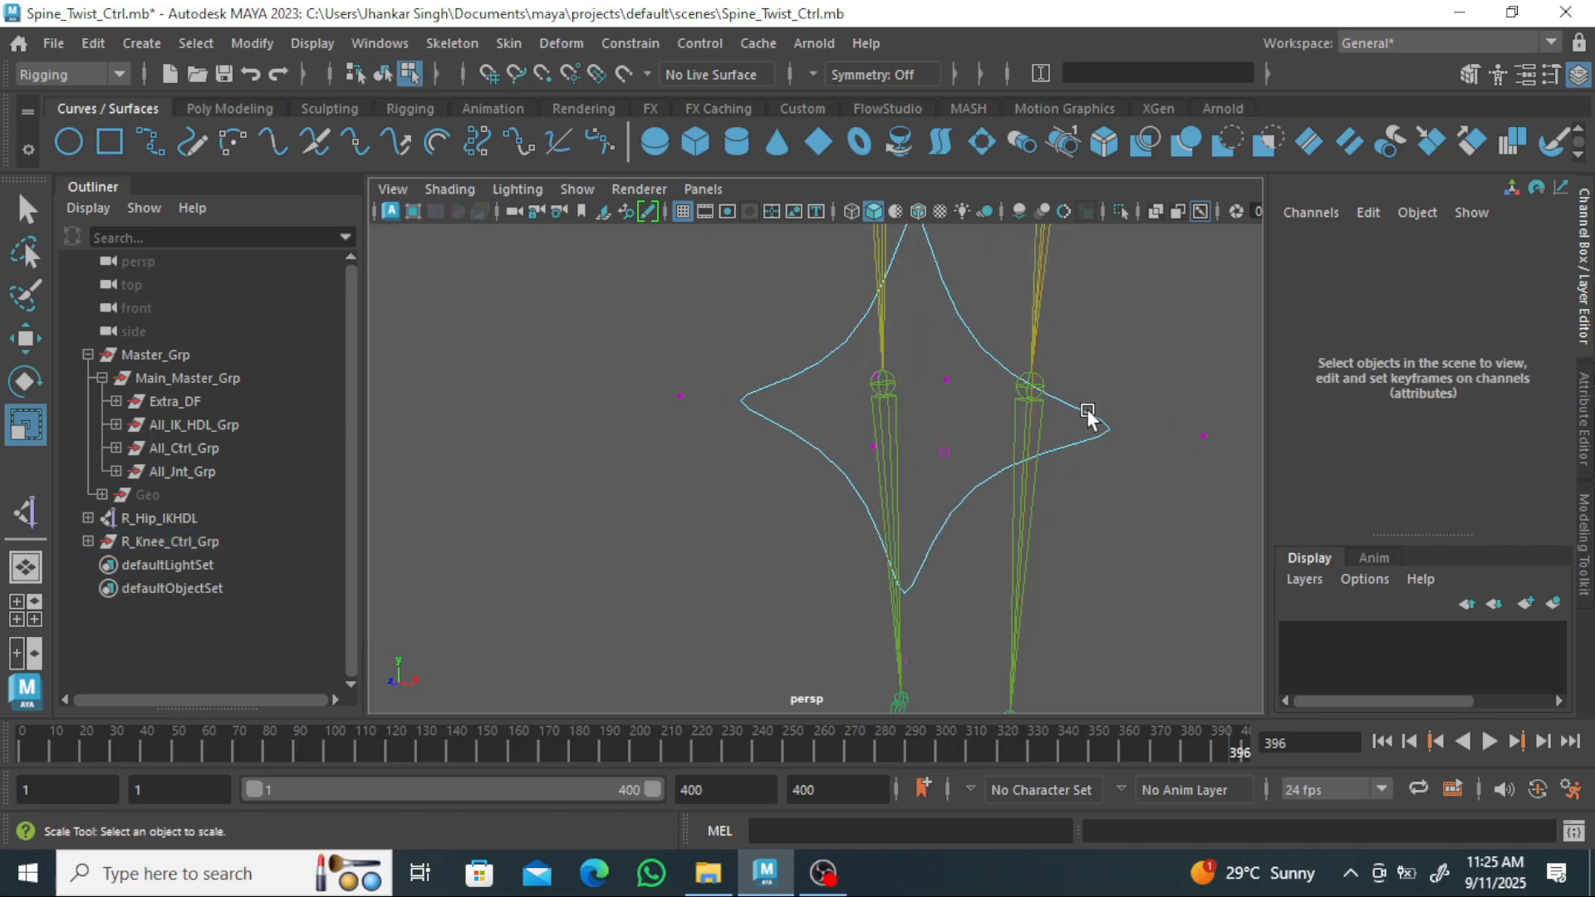
pyautogui.moveTo(1105, 430); pyautogui.dragTo(1180, 241, button='right')
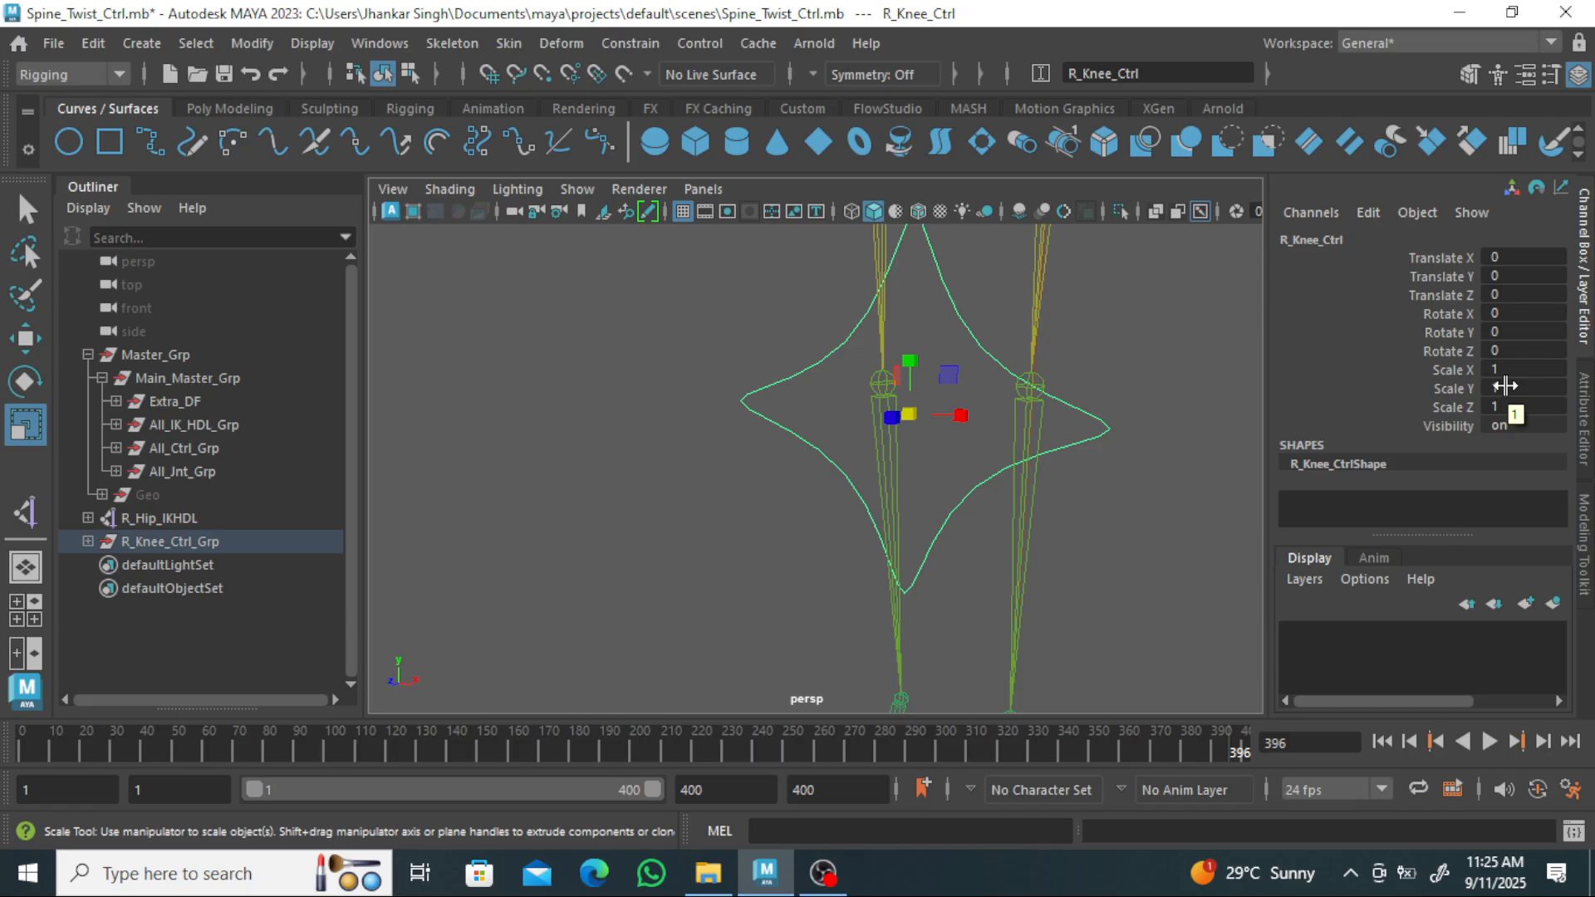
# Undo the enlargement of R_Knee_Ctrl's control vertices.
pyautogui.hotkey('ctrl', 'z')
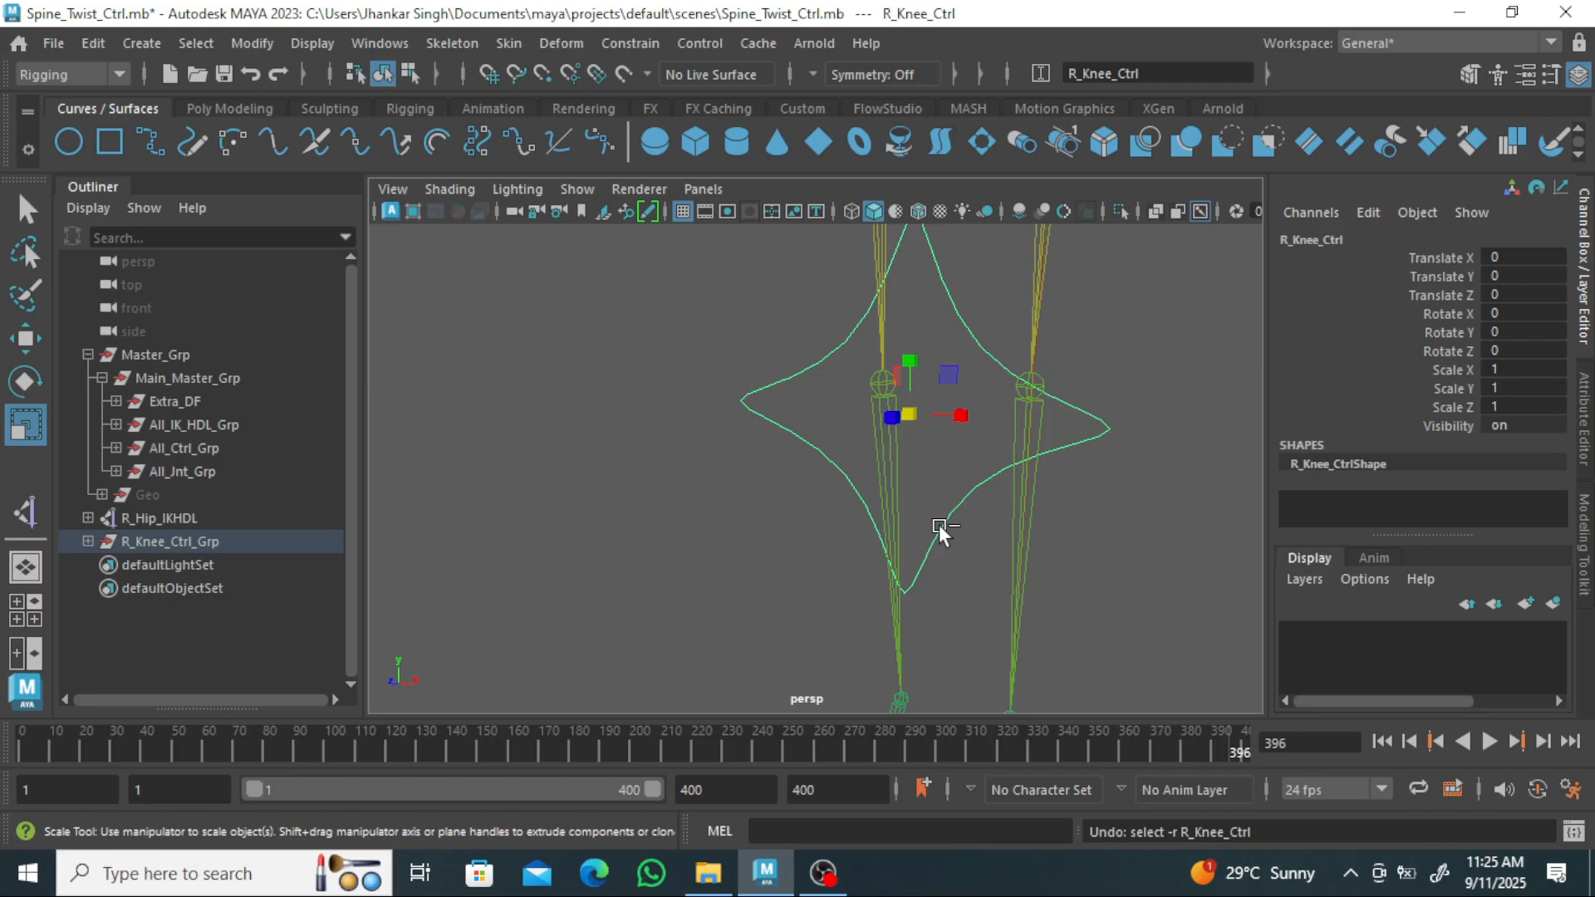
pyautogui.hotkey('ctrl', 'z')
pyautogui.click(1030, 492)
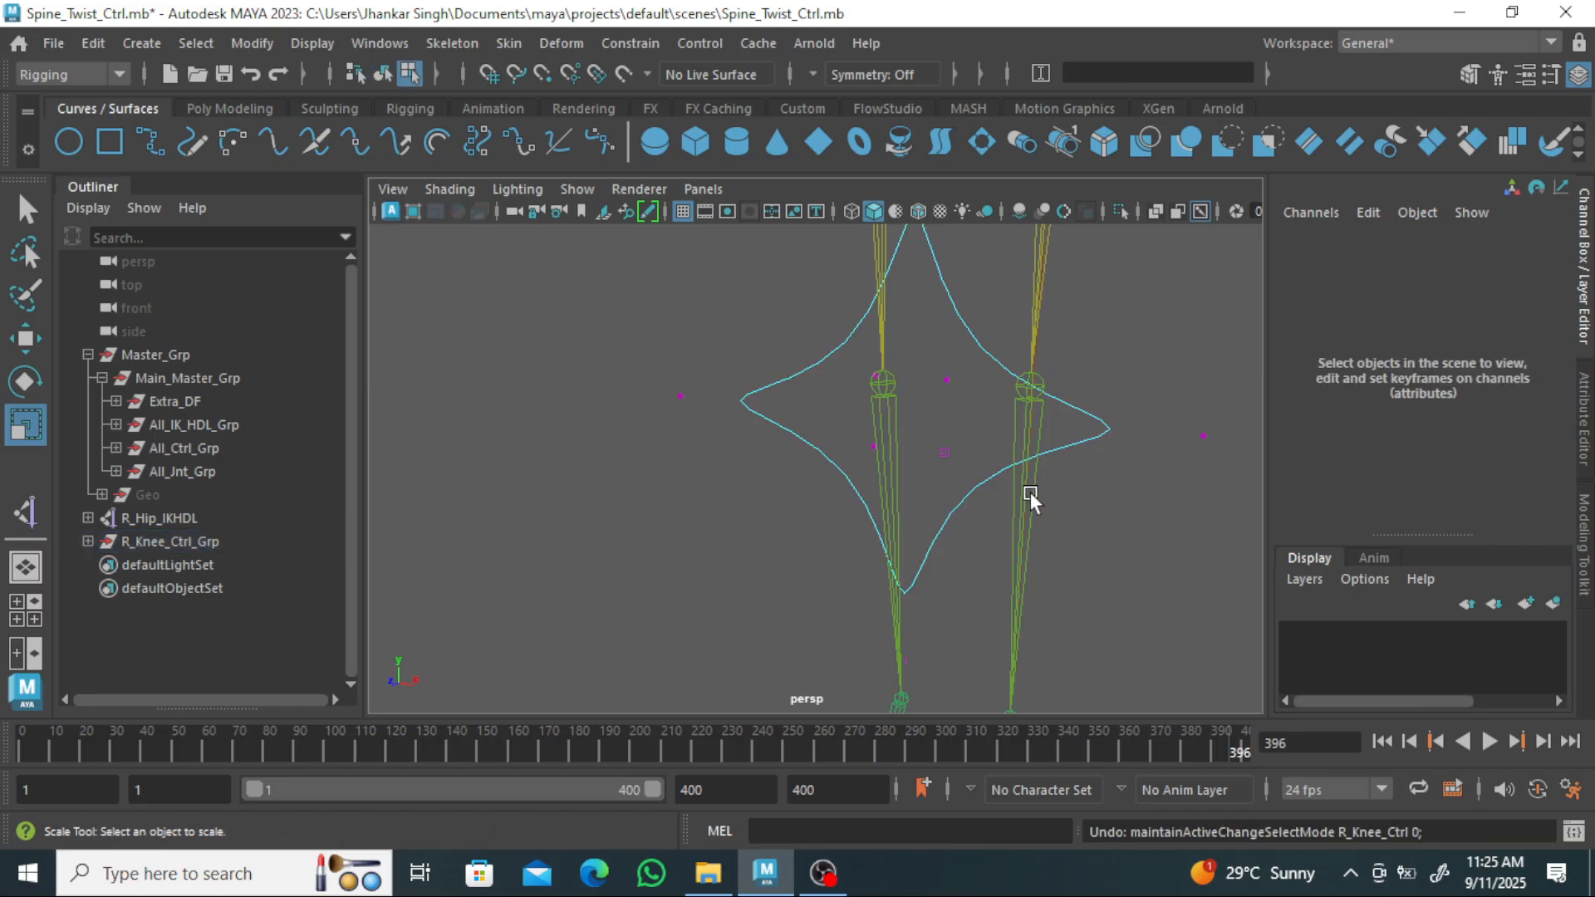
pyautogui.click(1054, 455)
pyautogui.hotkey('ctrl', 'z')
pyautogui.hotkey('ctrl', 'z')
pyautogui.hotkey('shift', 'z')
pyautogui.hotkey('ctrl', 'z')
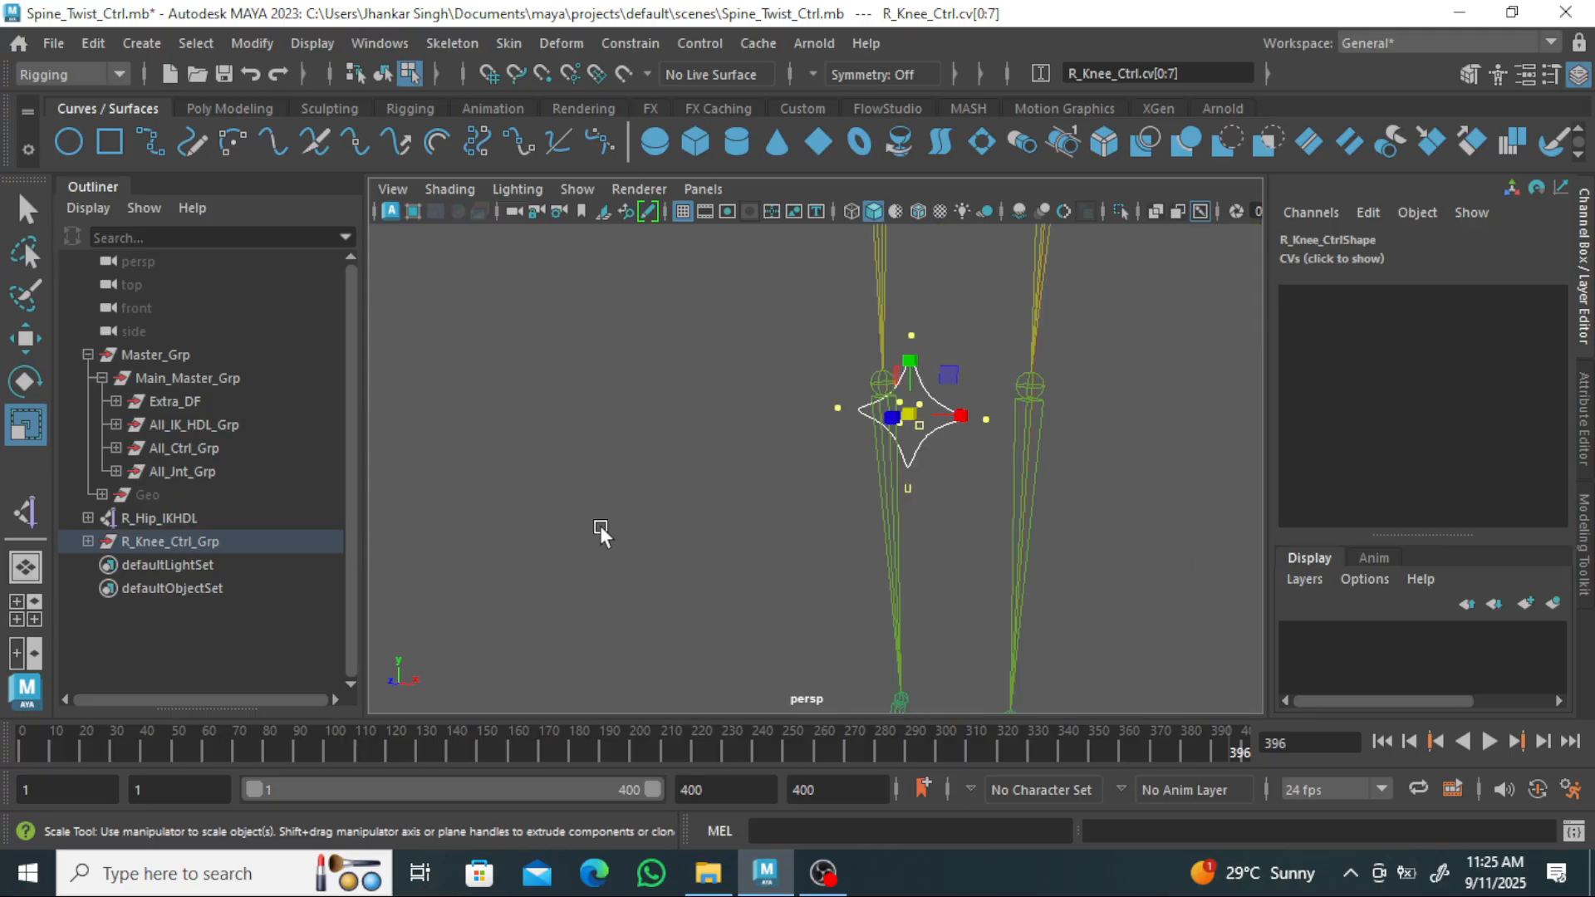
# Expand R_Knee_Ctrl_Grp, leave component mode on the star curve and select R_Knee_Ctrl.
pyautogui.click(87, 541)
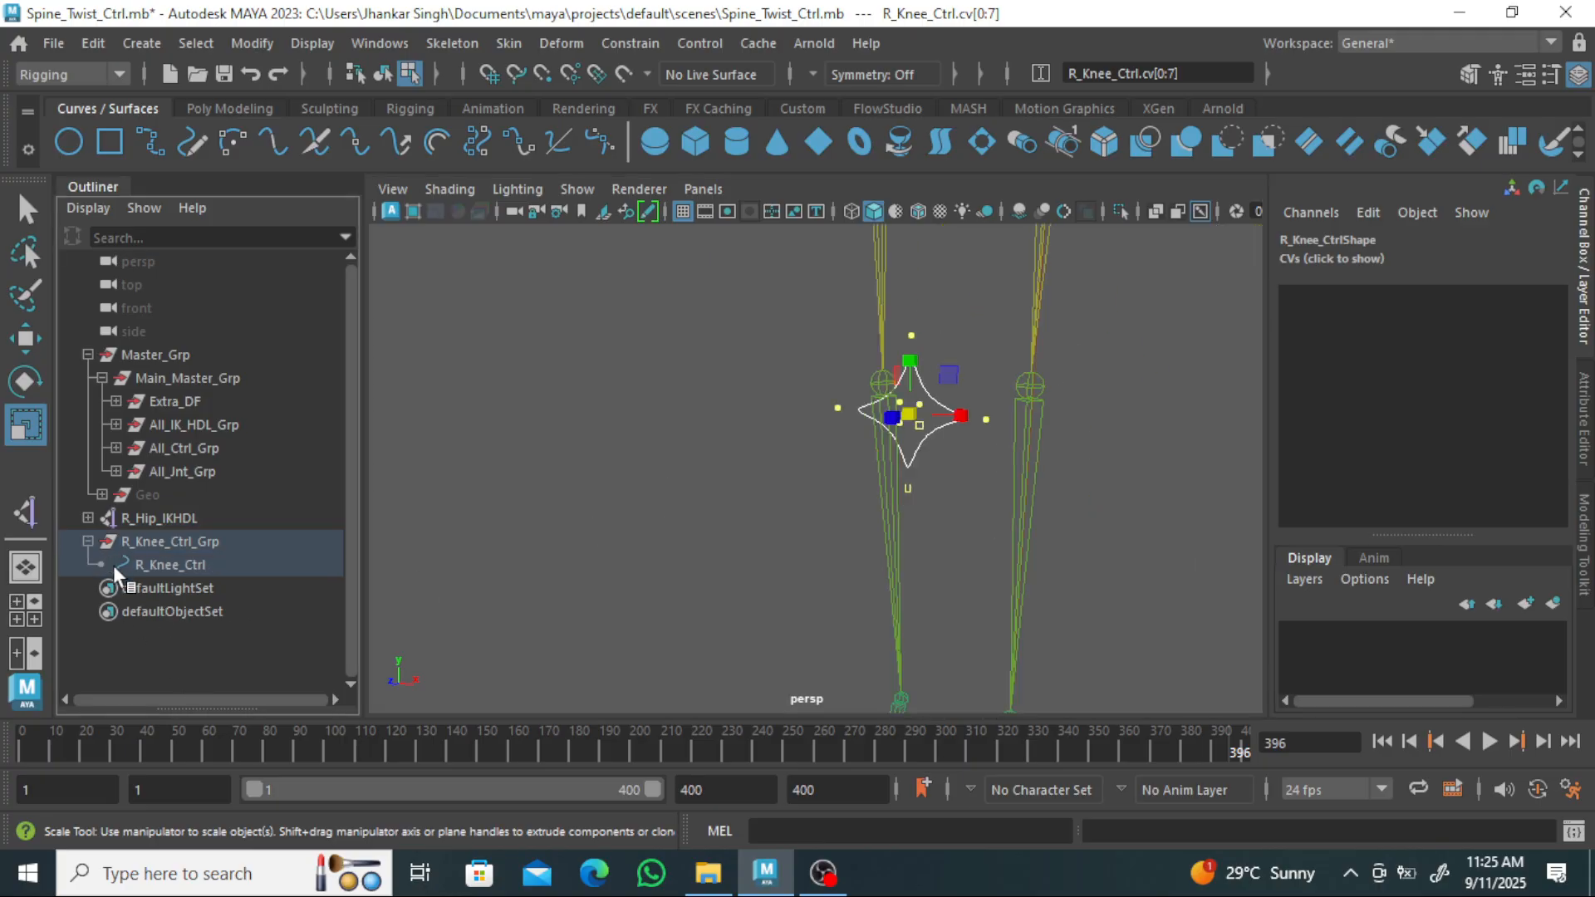
pyautogui.click(984, 448)
pyautogui.scroll(-3, 1030, 476)
pyautogui.moveTo(915, 425); pyautogui.dragTo(1040, 212, button='right')
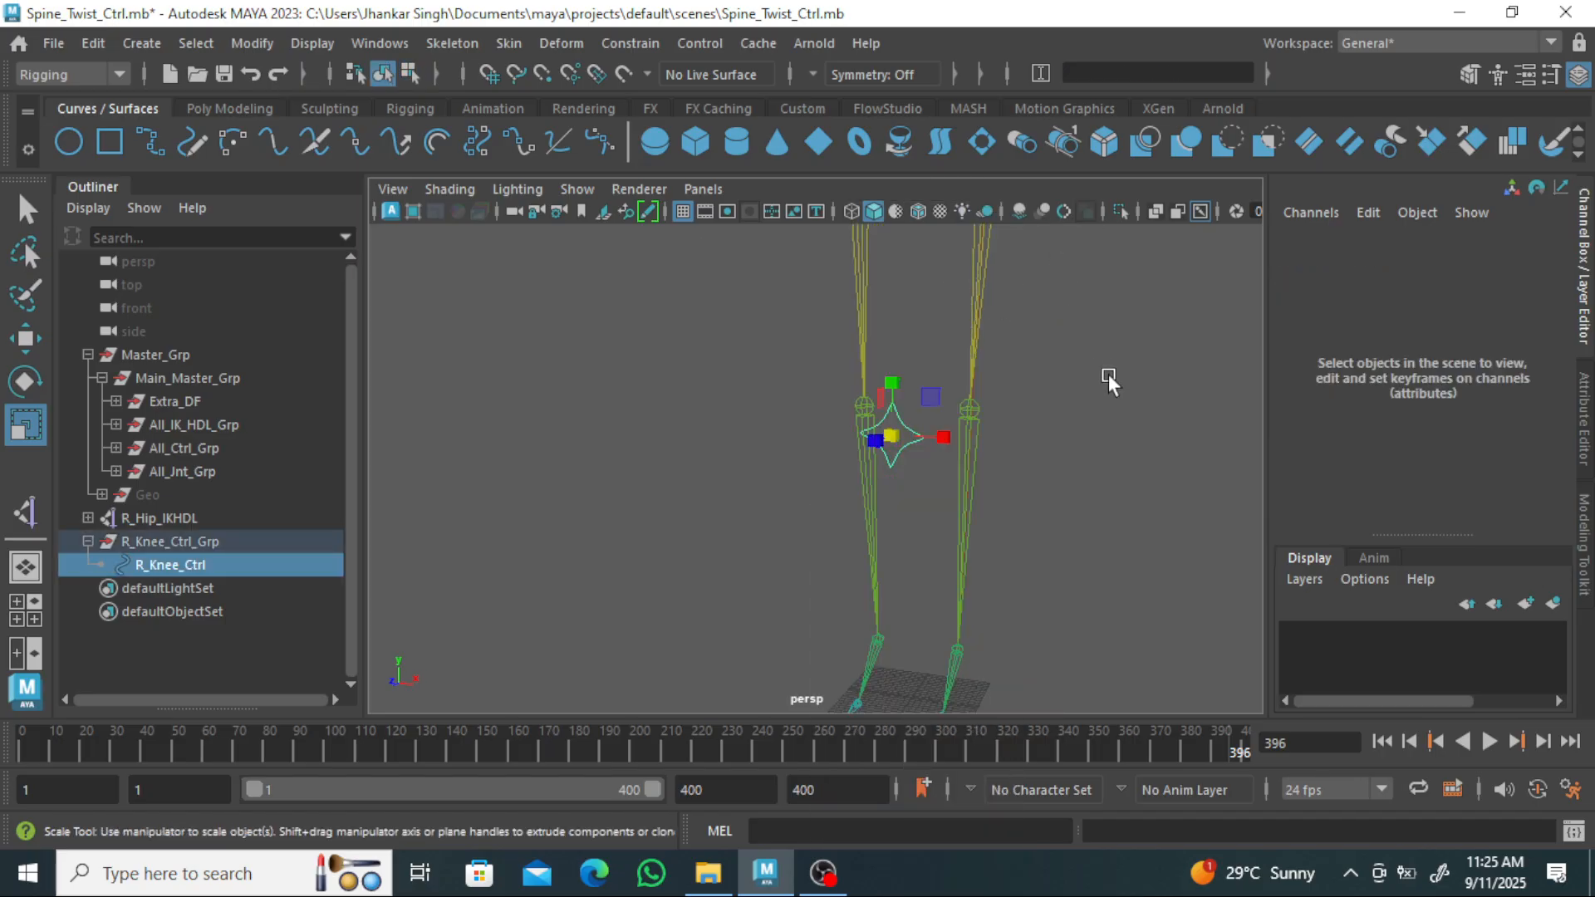
pyautogui.scroll(-3, 998, 416)
pyautogui.click(118, 565)
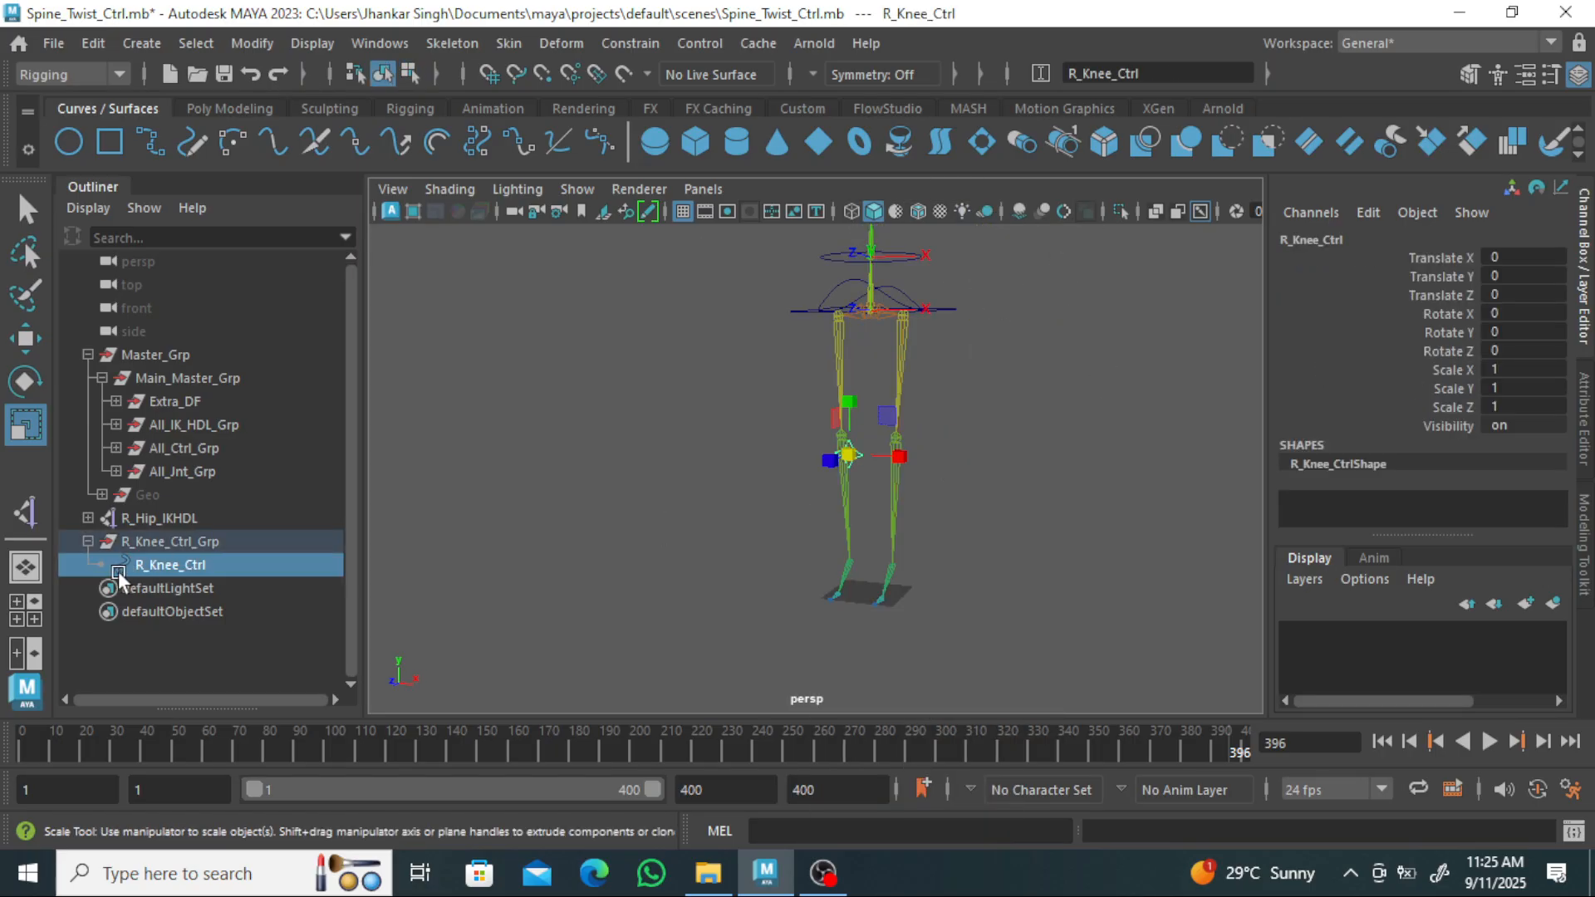
# Collapse the Outliner groups and hide Master_Grp, R_Hip_IKHDL and R_Knee_Ctrl_Grp.
pyautogui.click(87, 355)
pyautogui.click(88, 401)
pyautogui.click(175, 354)
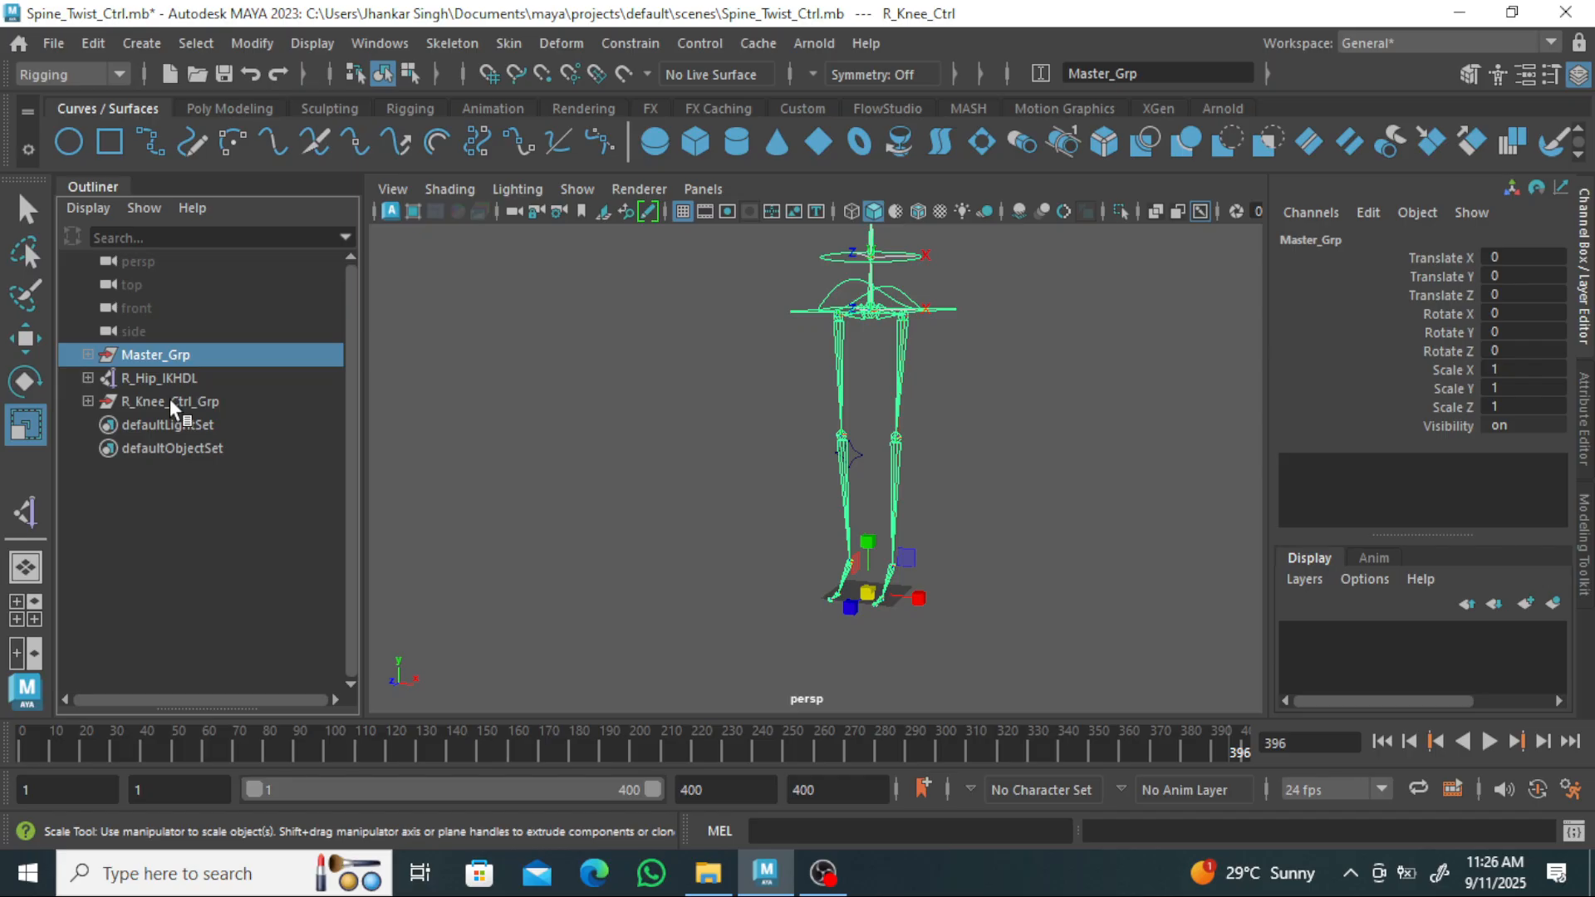
pyautogui.keyDown('shift'); pyautogui.click(167, 398); pyautogui.keyUp('shift')
pyautogui.hotkey('ctrl', 'h')
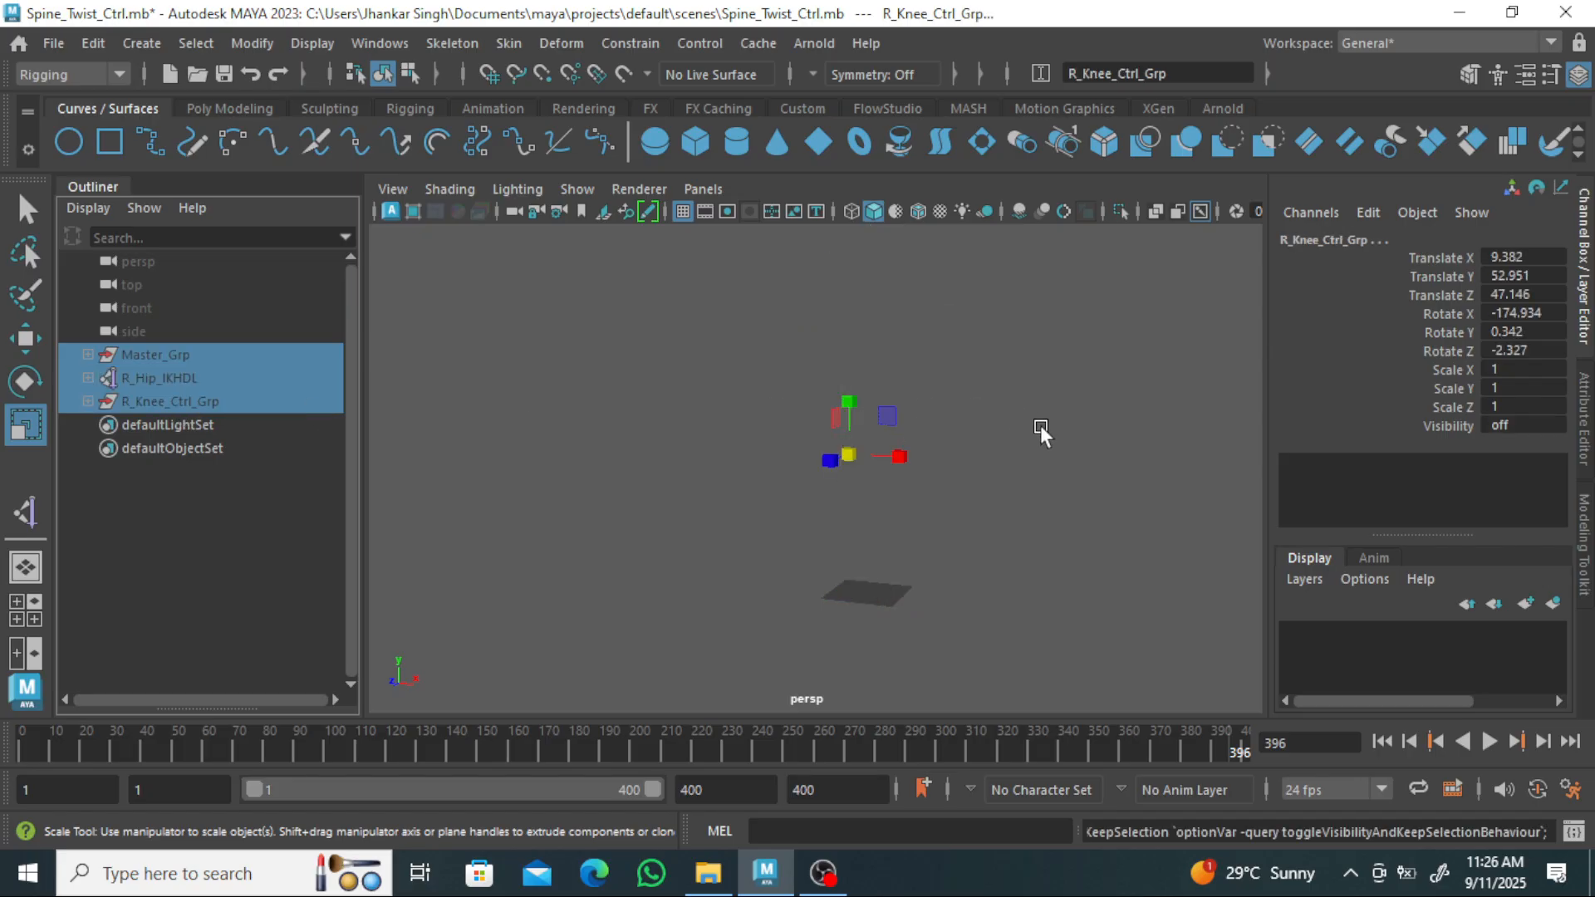
# Clear the selection and create a NURBS circle at the centre of the grid.
pyautogui.click(921, 558)
pyautogui.keyDown('alt'); pyautogui.moveTo(921, 558); pyautogui.dragTo(939, 577); pyautogui.keyUp('alt')
pyautogui.keyDown('alt'); pyautogui.moveTo(940, 577); pyautogui.dragTo(941, 521, button='right'); pyautogui.keyUp('alt')
pyautogui.keyDown('alt'); pyautogui.moveTo(940, 521); pyautogui.dragTo(903, 525); pyautogui.keyUp('alt')
pyautogui.keyDown('alt'); pyautogui.moveTo(903, 525); pyautogui.dragTo(789, 416, button='middle'); pyautogui.keyUp('alt')
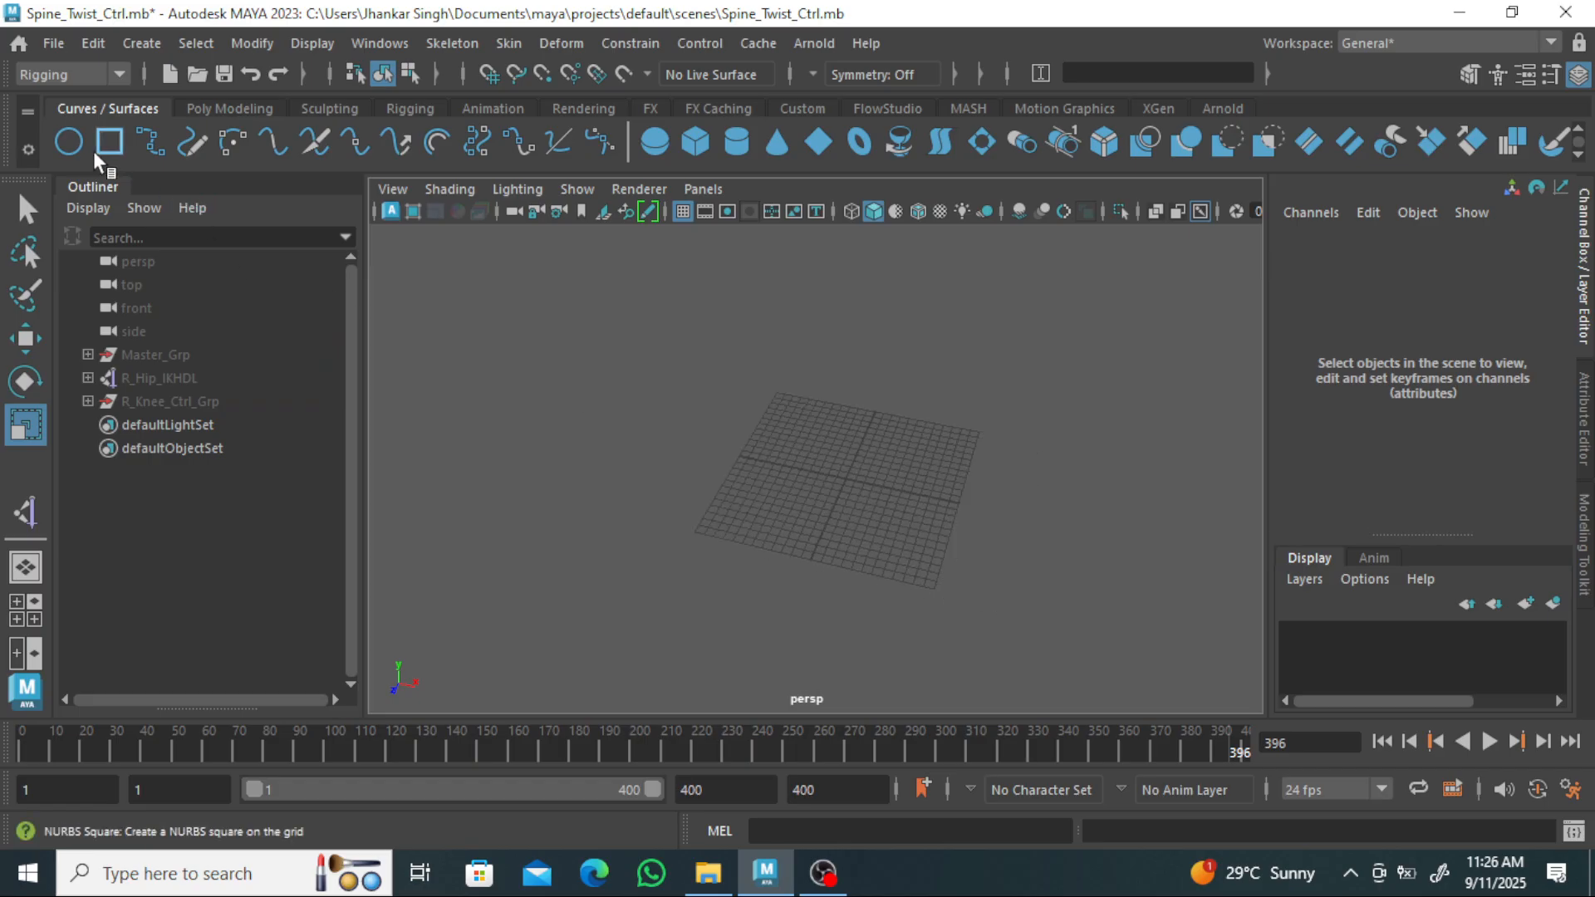
pyautogui.click(69, 141)
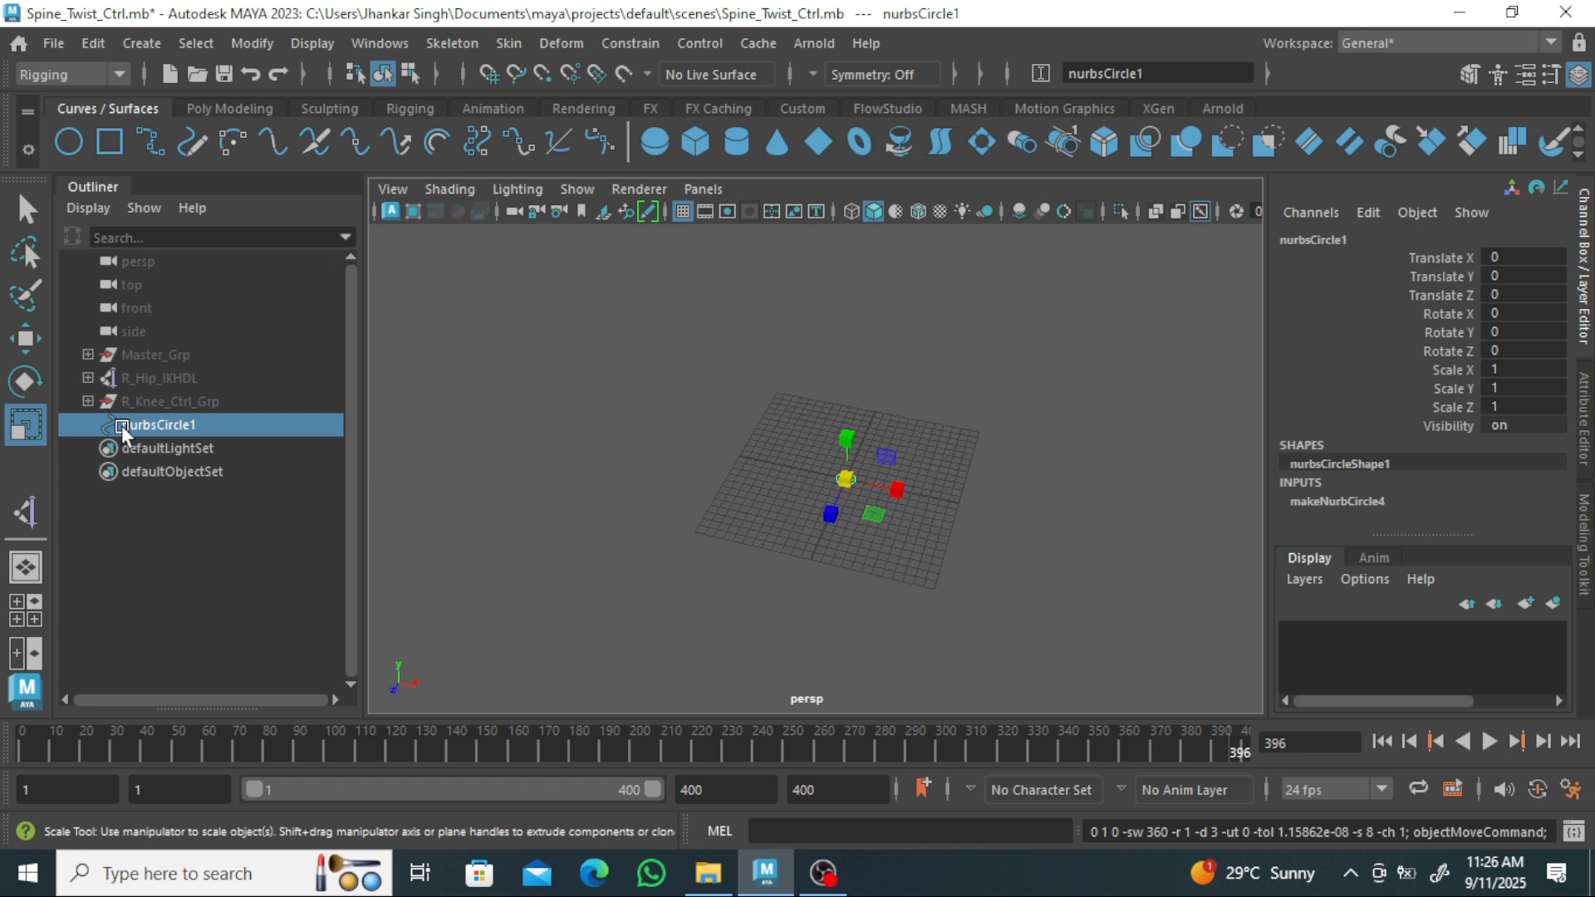
pyautogui.keyDown('alt'); pyautogui.moveTo(890, 456); pyautogui.dragTo(1049, 460, button='right'); pyautogui.keyUp('alt')
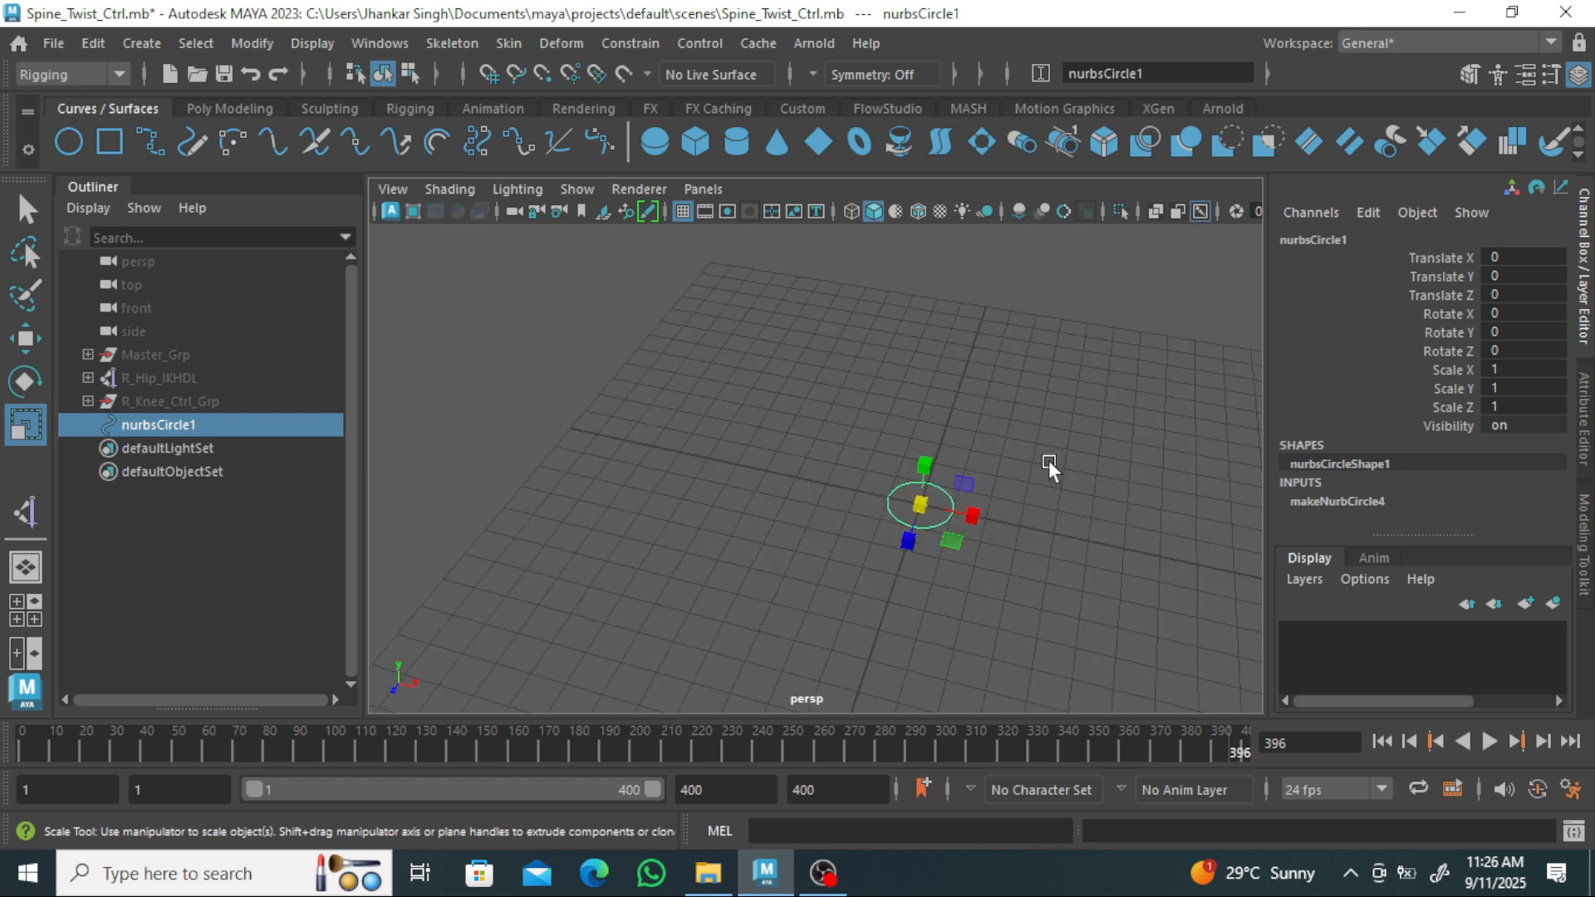
pyautogui.keyDown('alt'); pyautogui.moveTo(984, 415); pyautogui.dragTo(932, 406, button='middle'); pyautogui.keyUp('alt')
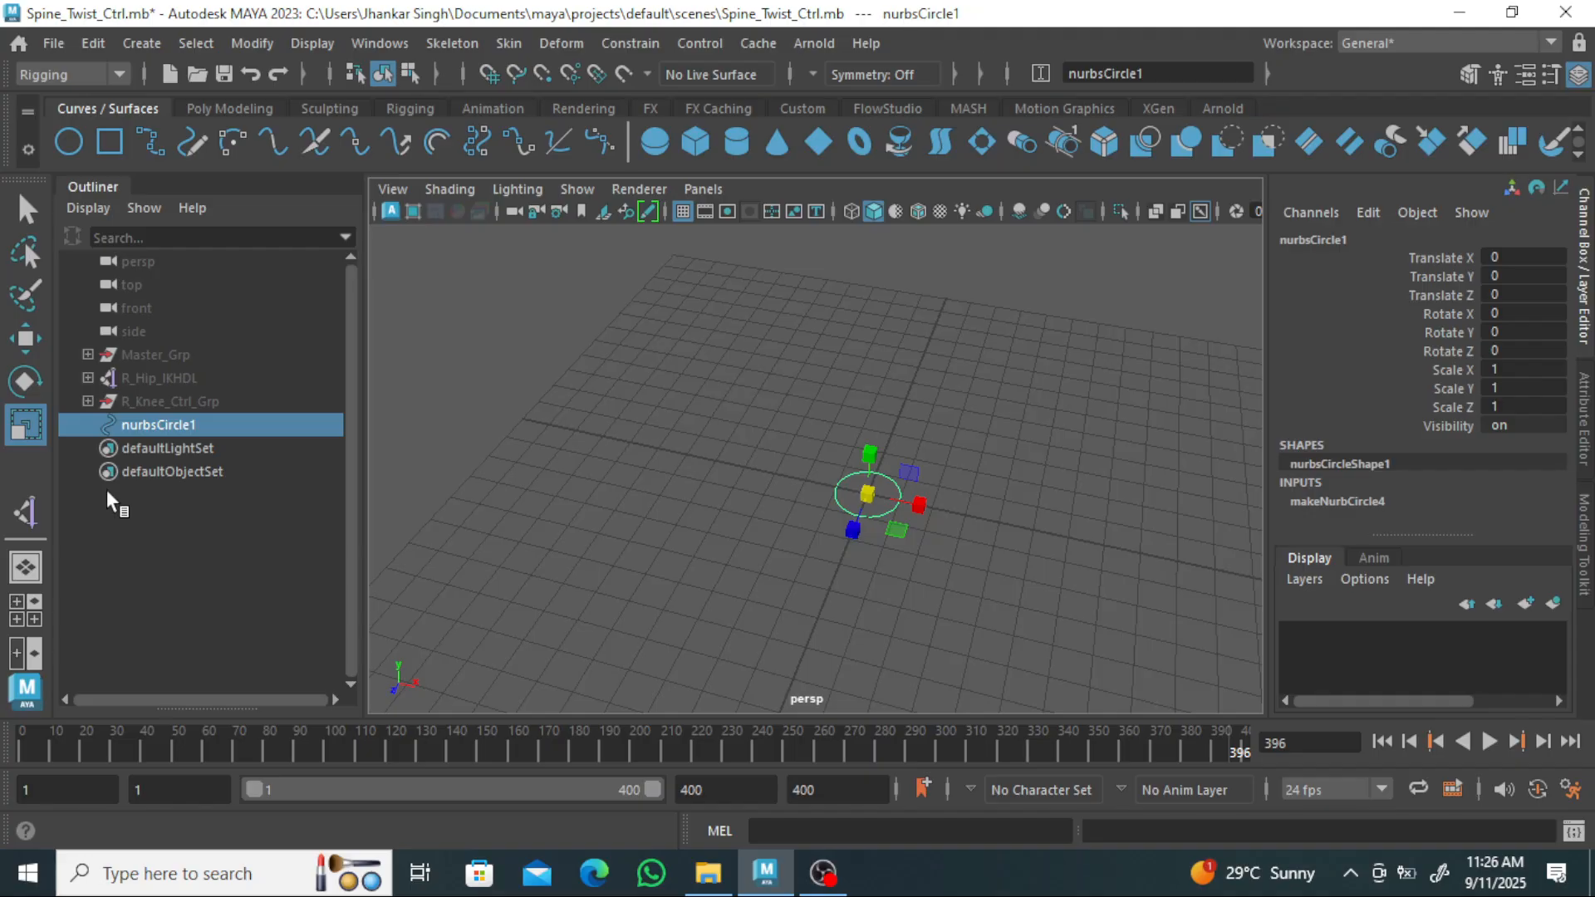
# Turn on the display of shape nodes in the Outliner and expand the new circle to expose its shape node.
pyautogui.click(167, 540)
pyautogui.click(158, 424)
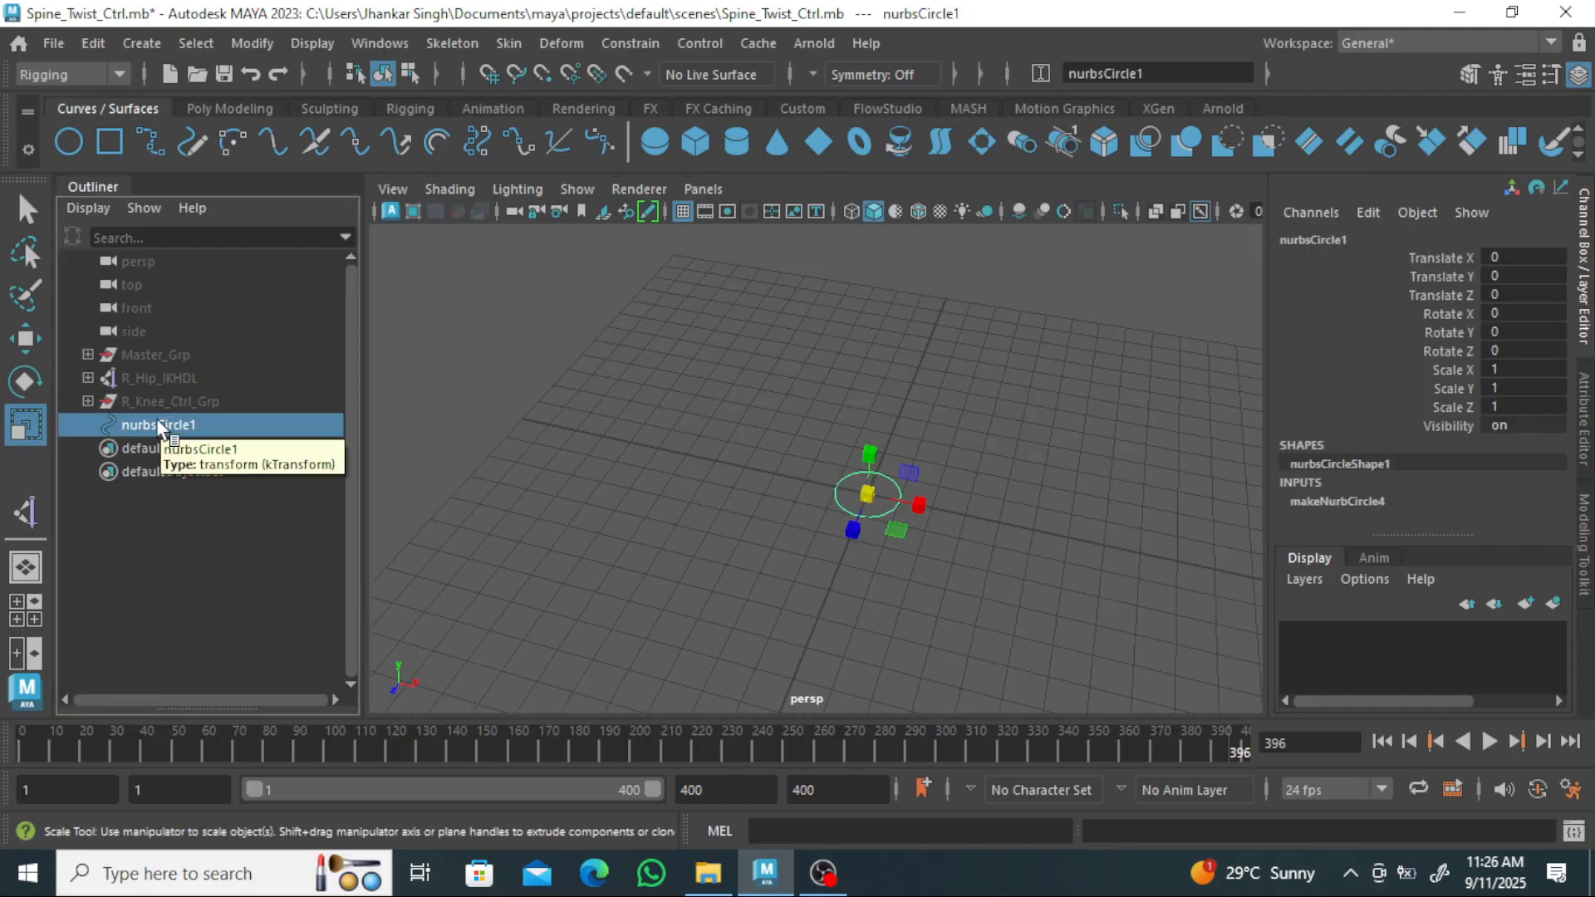
pyautogui.click(86, 207)
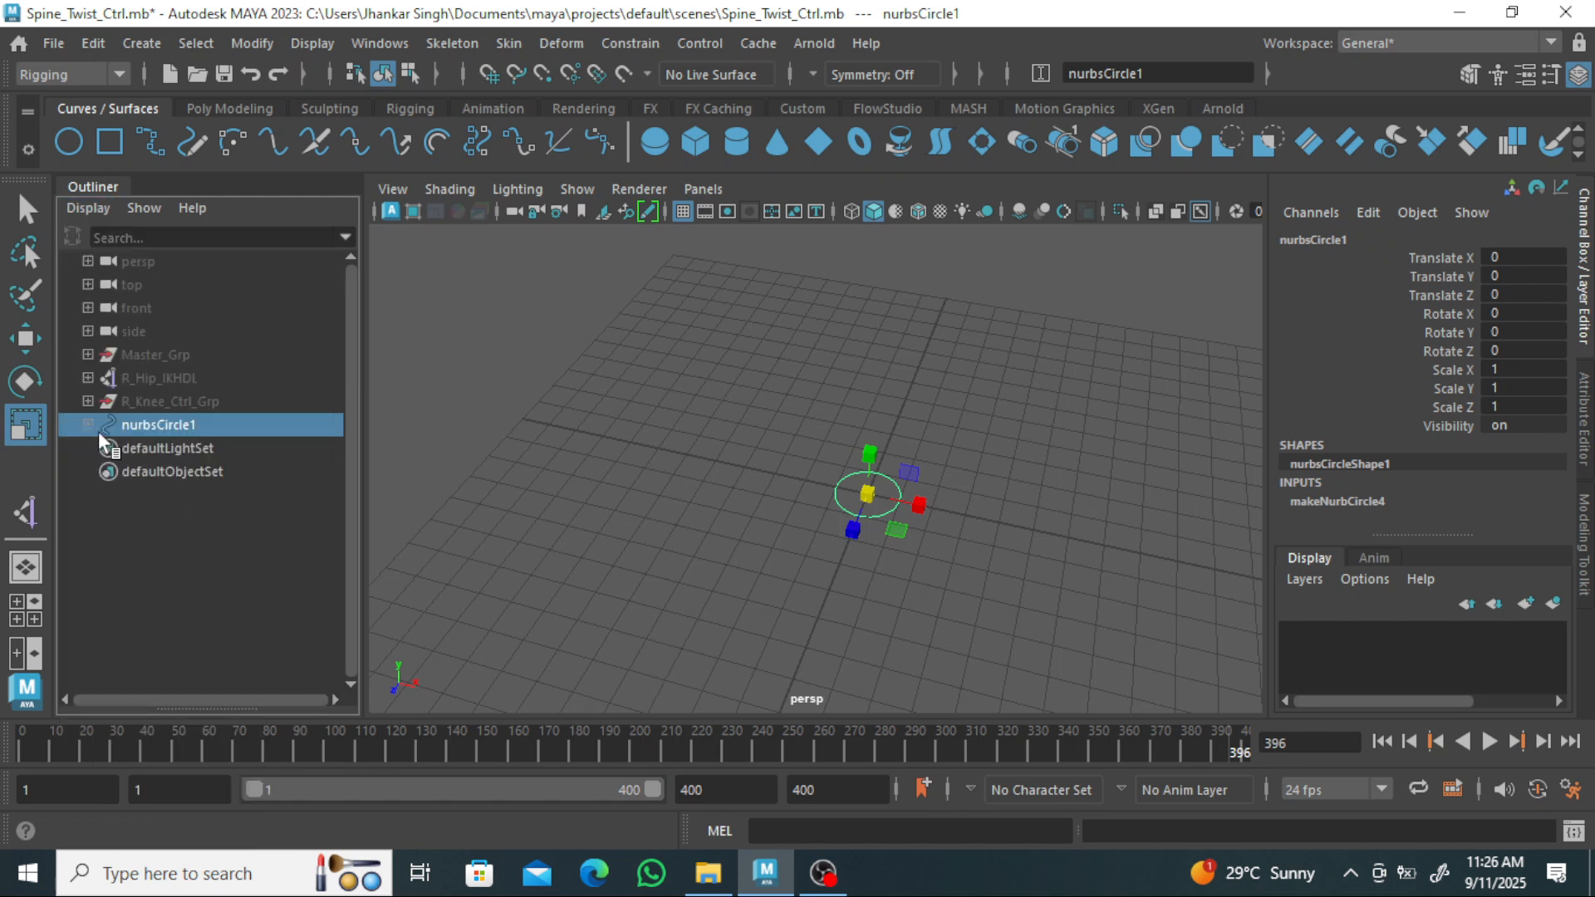
pyautogui.click(87, 426)
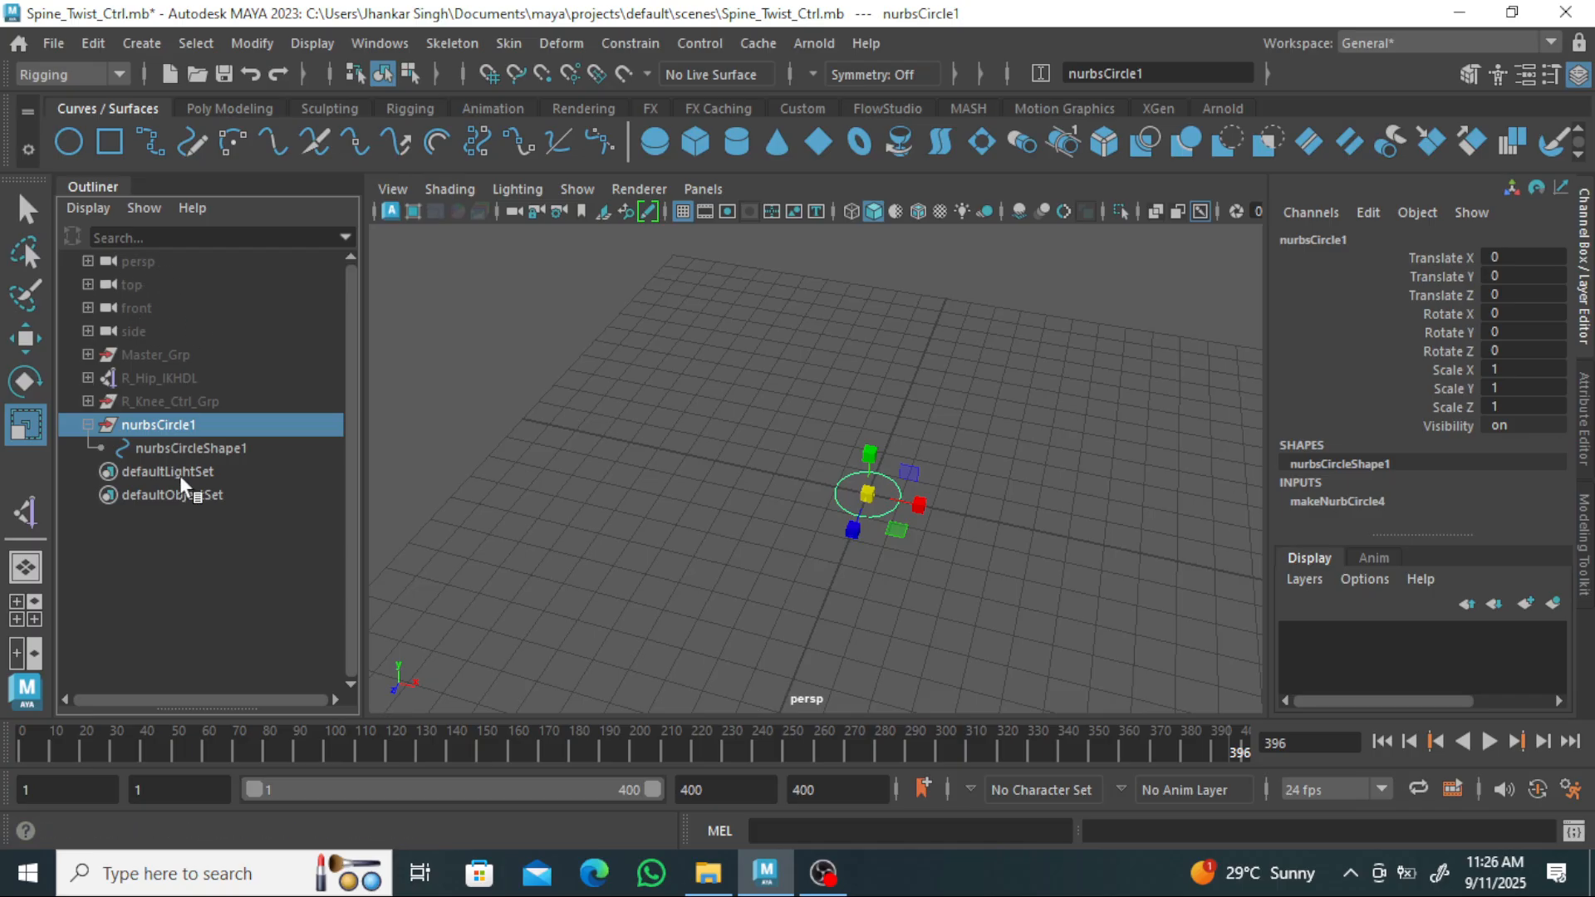
pyautogui.click(193, 570)
pyautogui.click(156, 425)
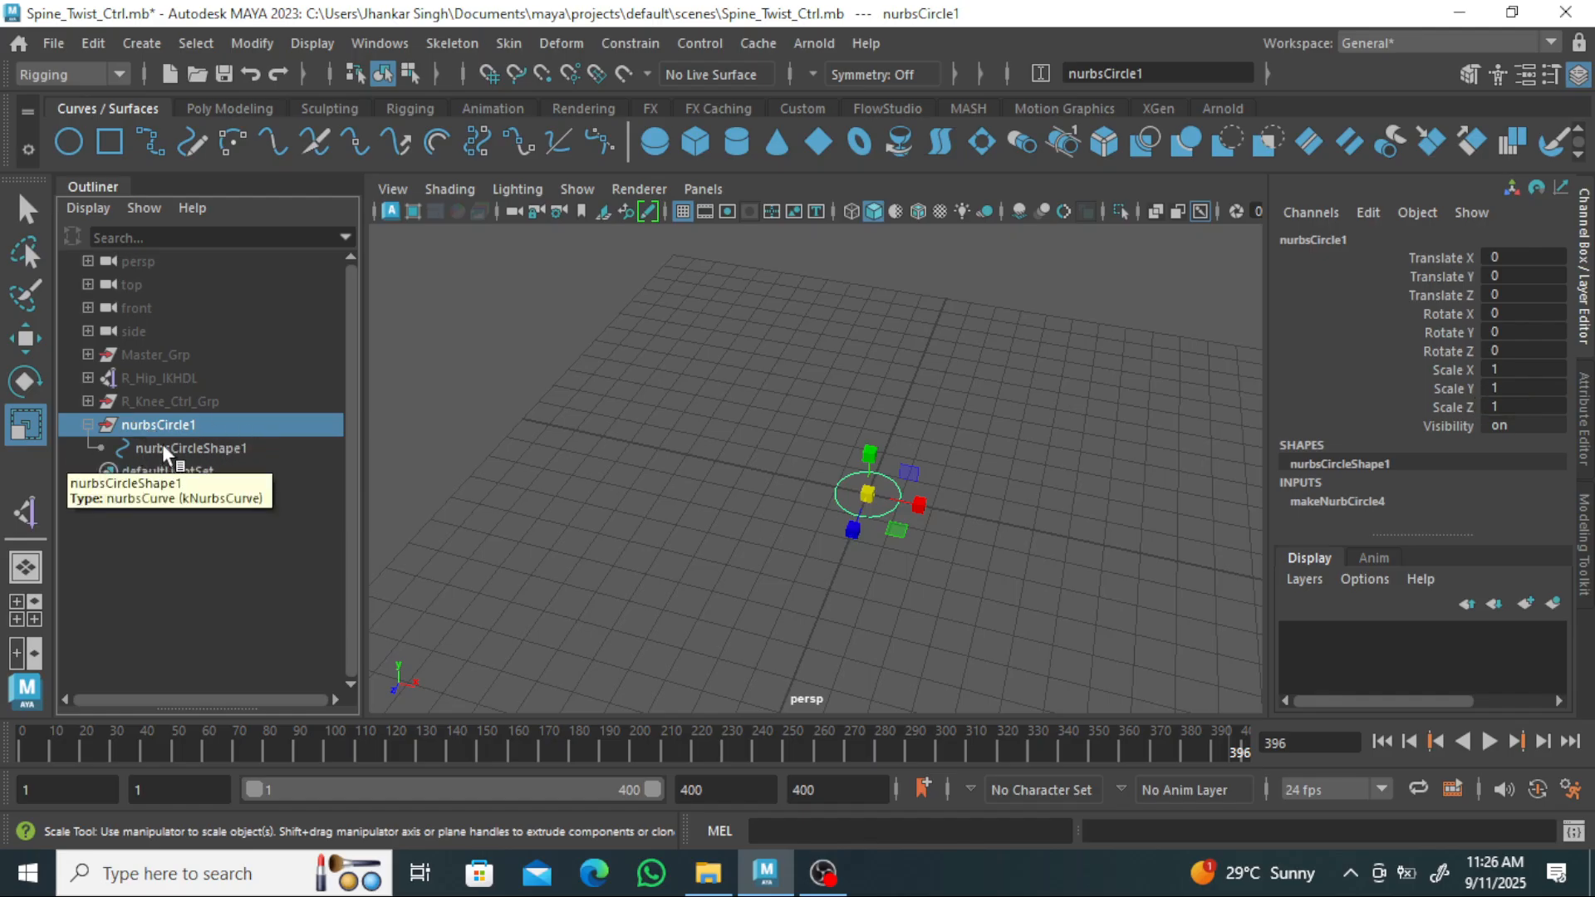
# Increase the circle's radius to 9 through its shape node's makeNurbCircle4 input.
pyautogui.click(216, 446)
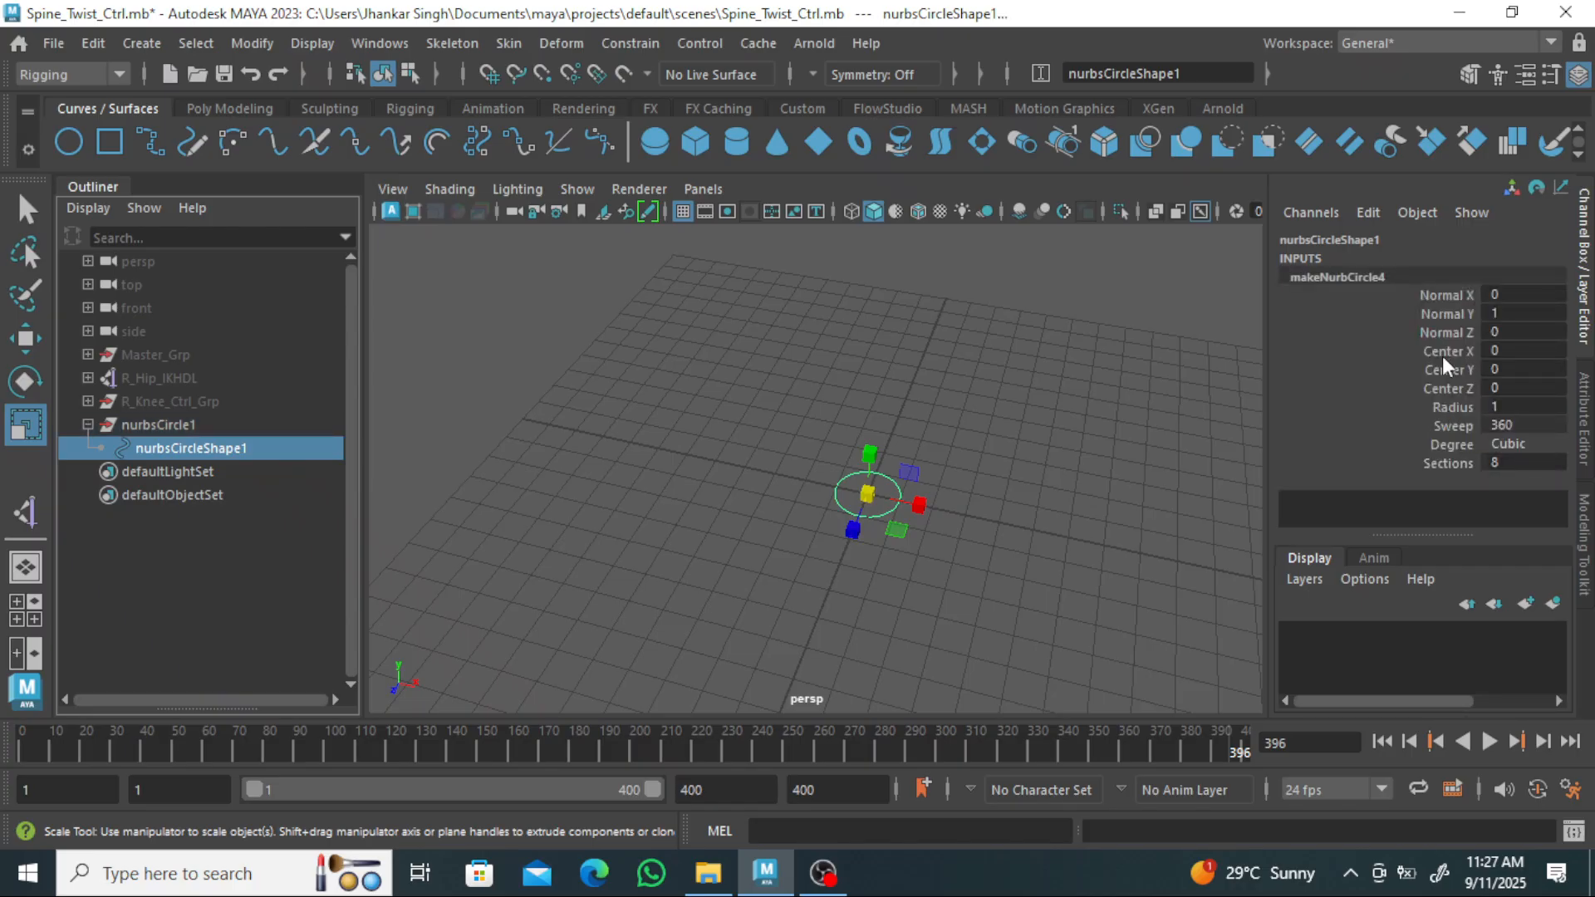
pyautogui.click(1450, 407)
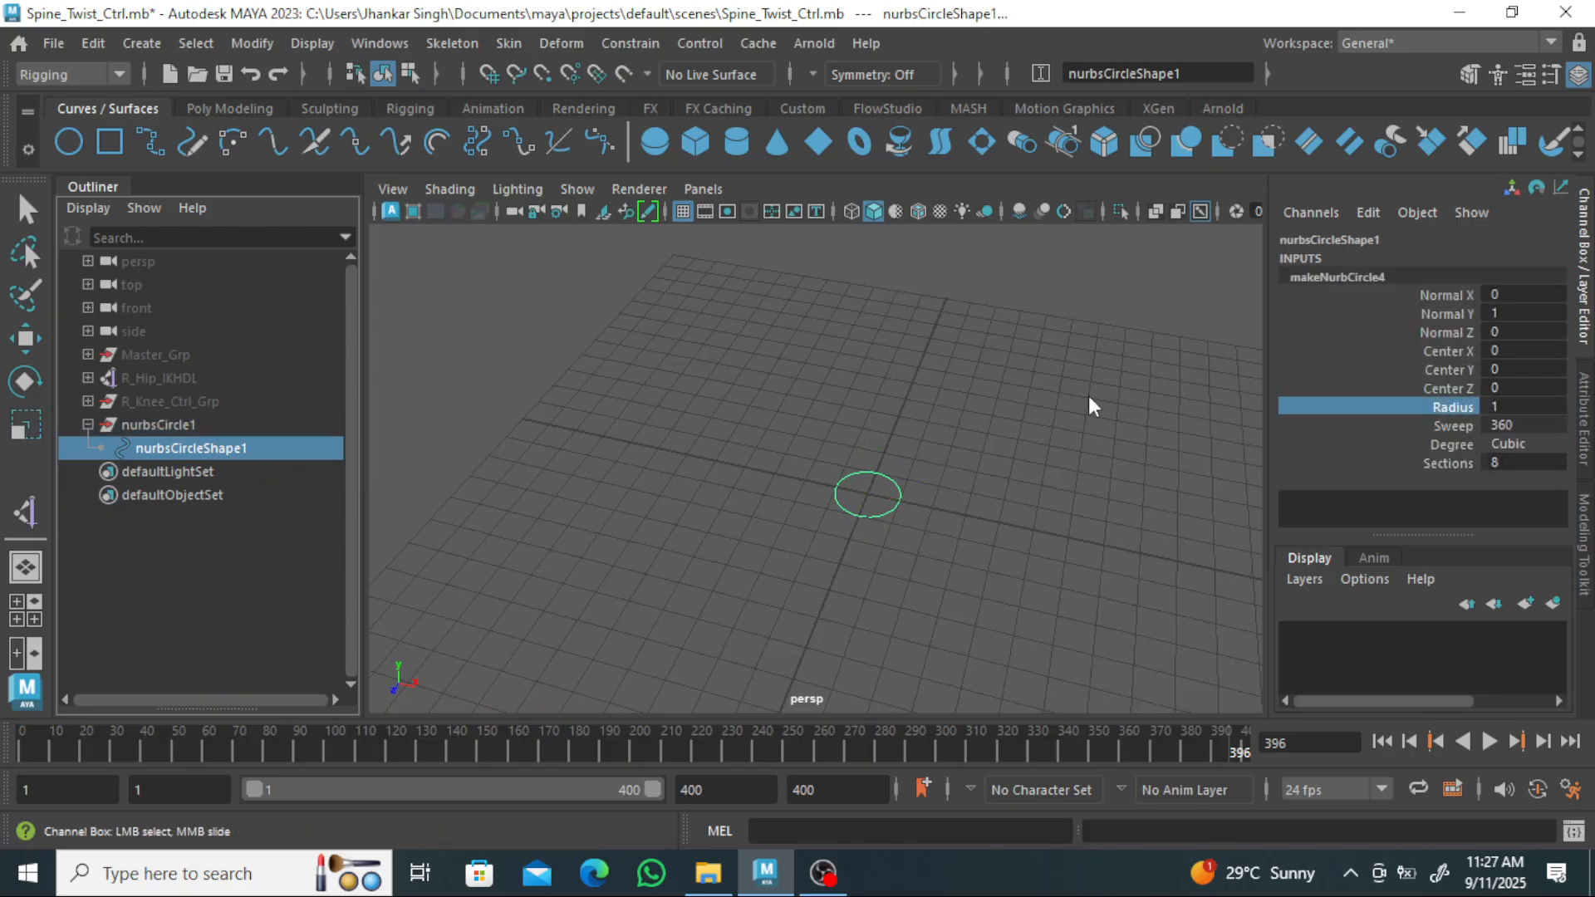
pyautogui.moveTo(995, 387); pyautogui.dragTo(1091, 370, button='middle')
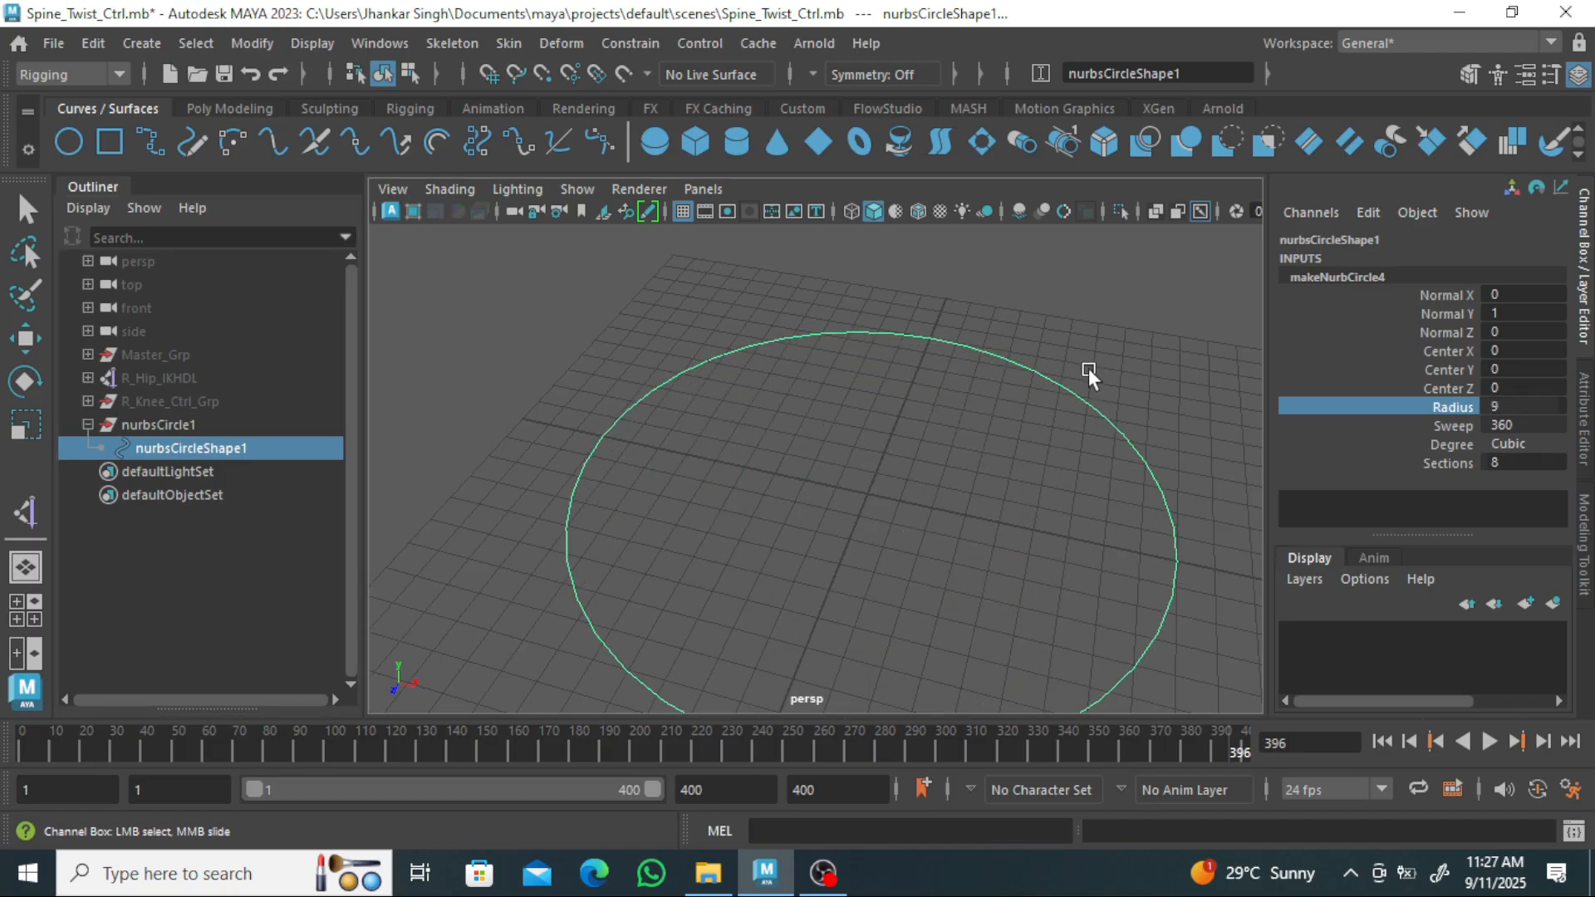
# Compare the channels of the nurbsCircle1 transform node with those of its shape node, and clear the selection.
pyautogui.click(172, 423)
pyautogui.press('r')
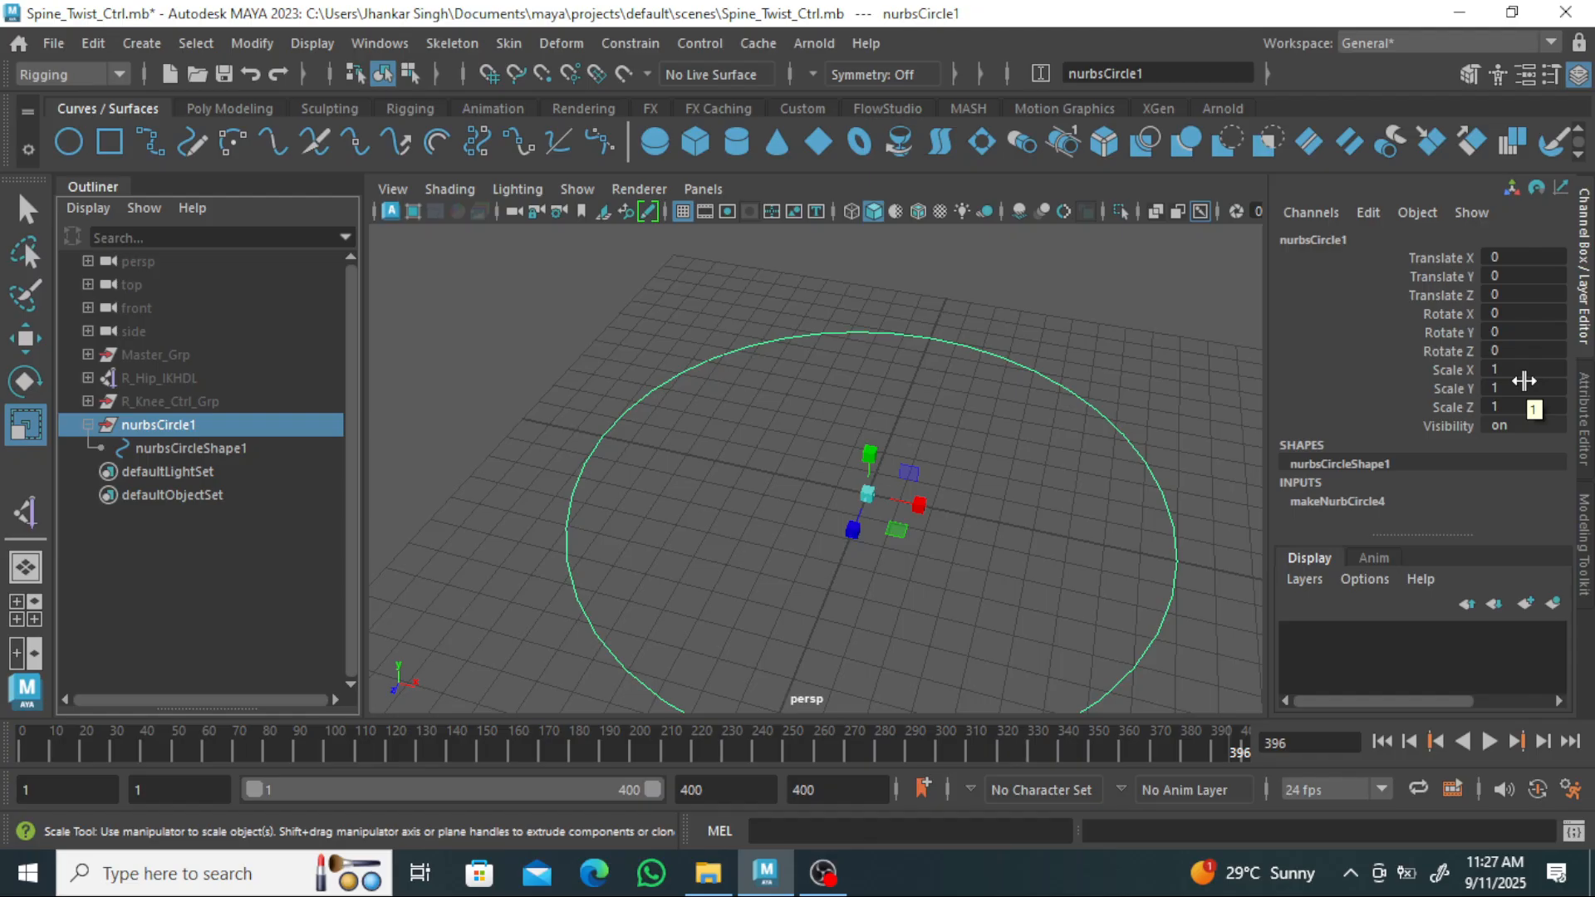
pyautogui.click(201, 448)
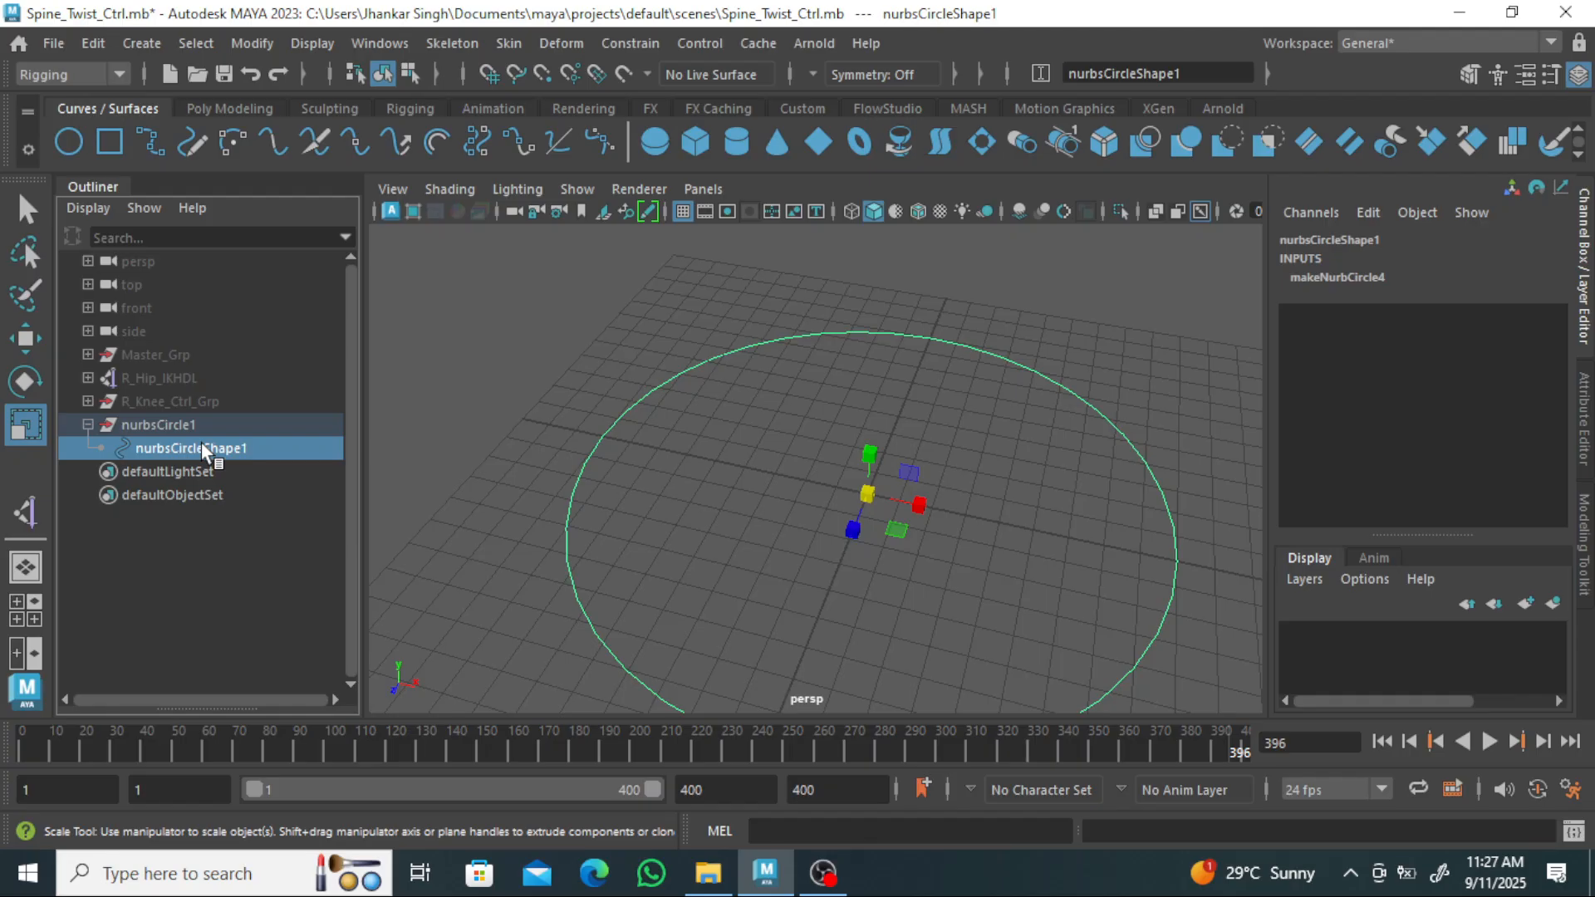
pyautogui.click(248, 580)
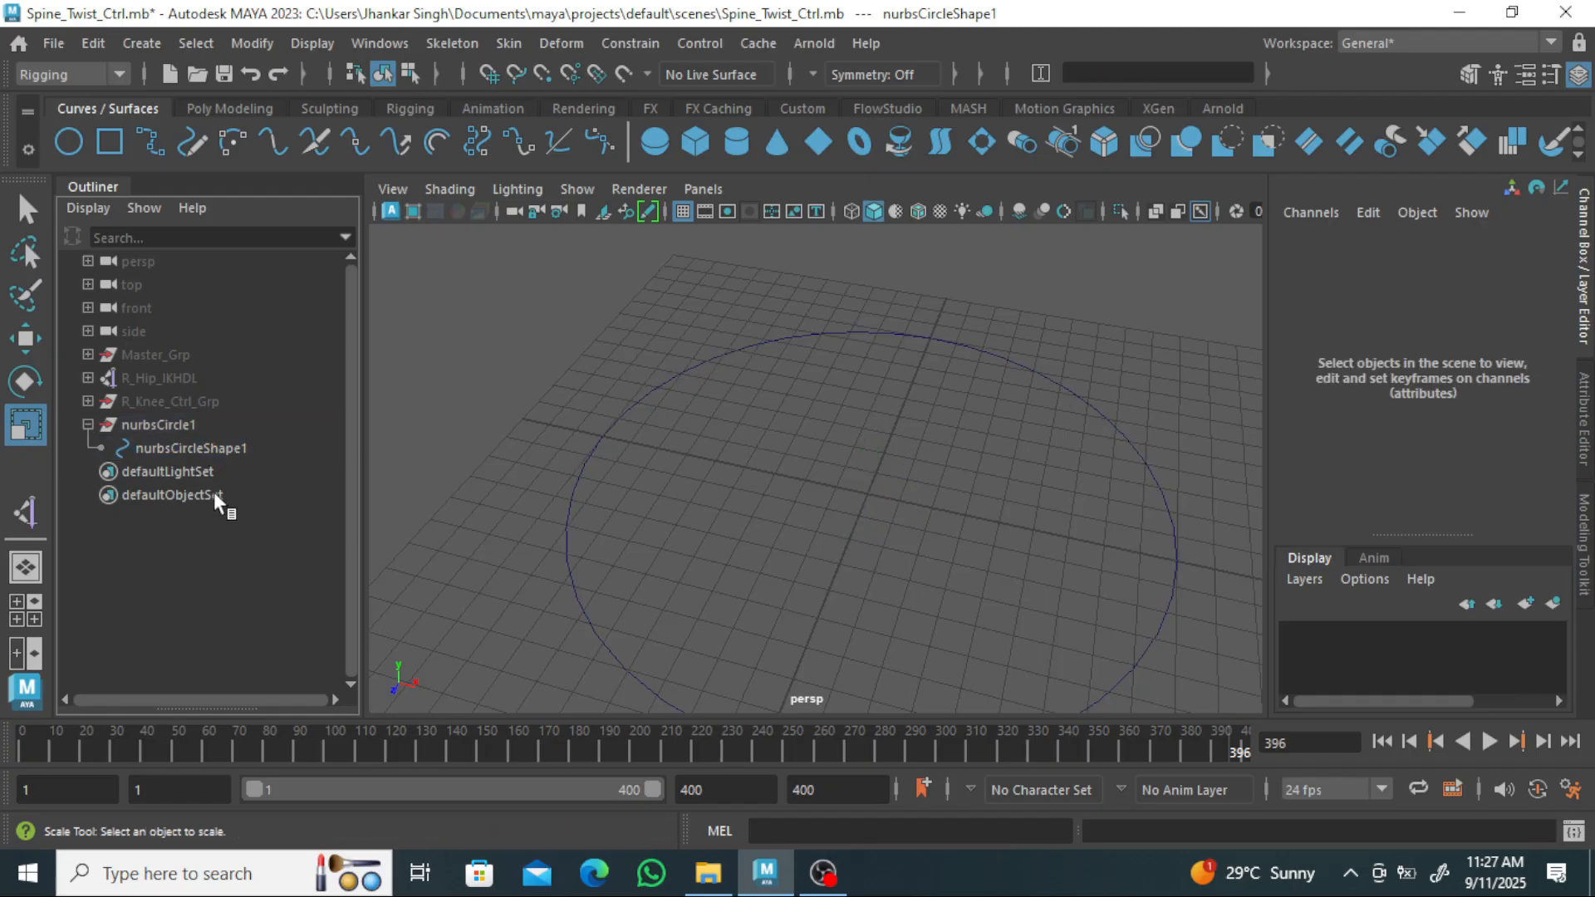
# Collapse nurbsCircle1 in the Outliner, duplicate it and scale the copy uniformly to about 0.589.
pyautogui.click(88, 424)
pyautogui.click(181, 426)
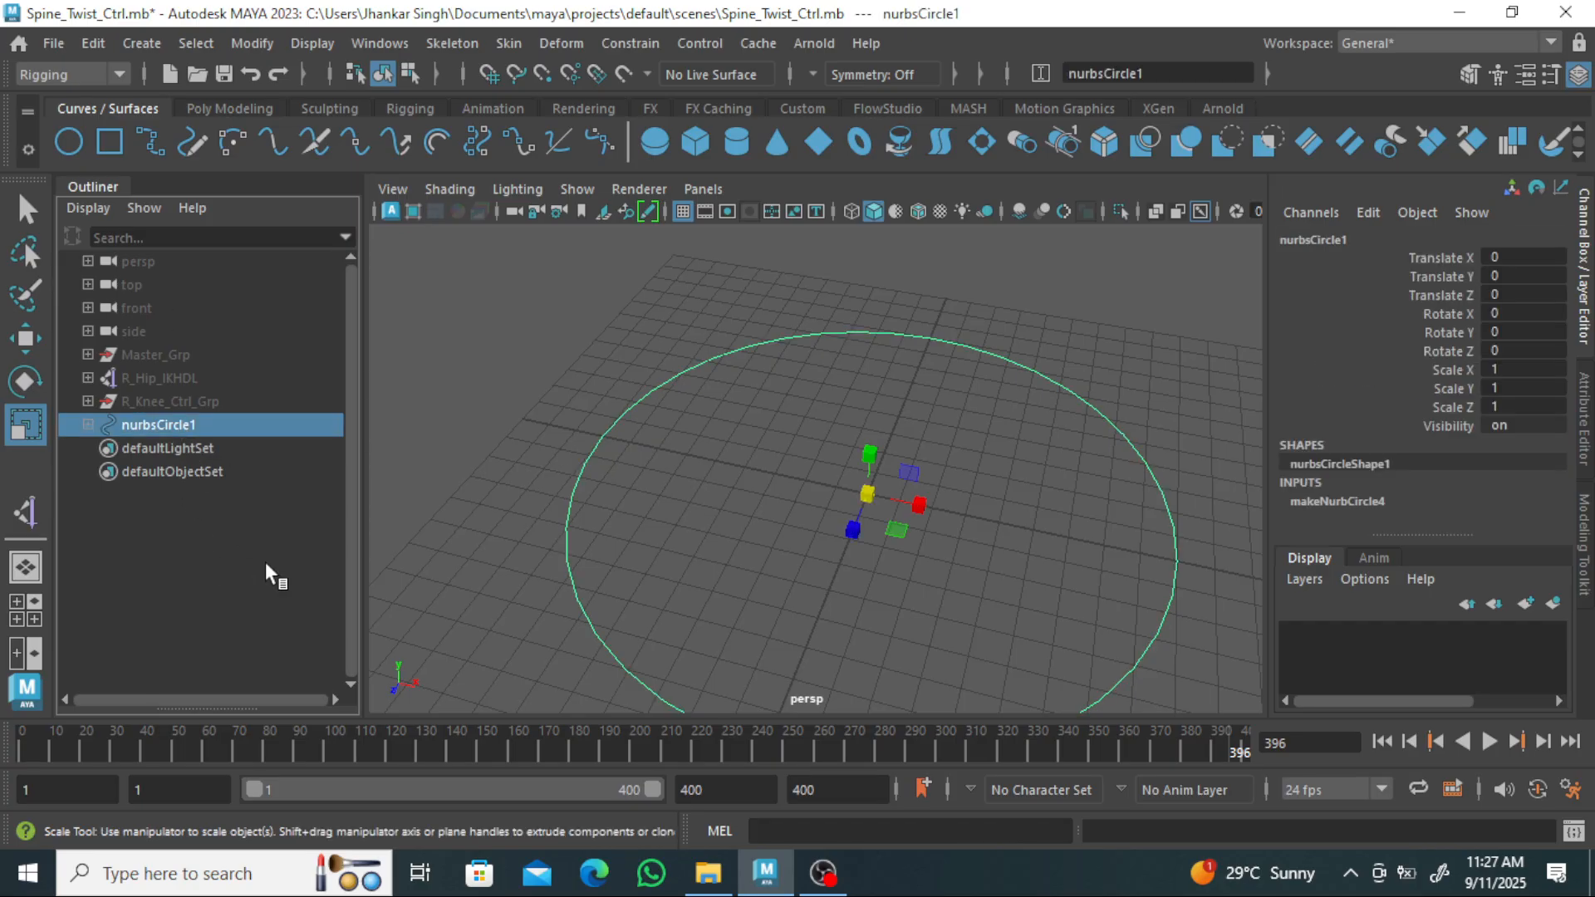
pyautogui.hotkey('ctrl', 'd')
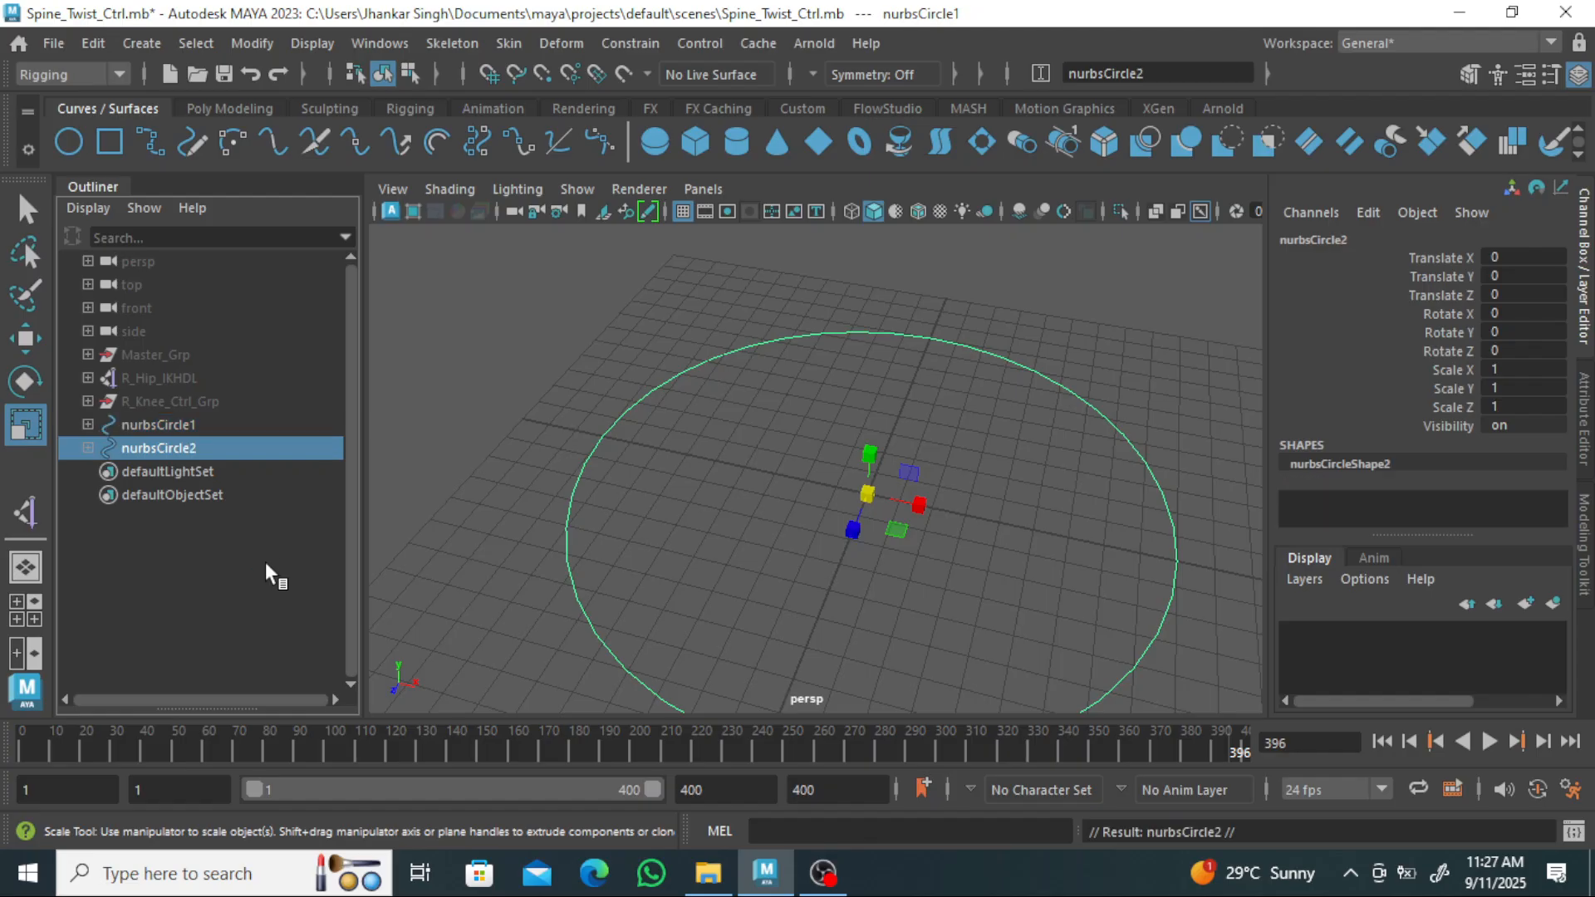
pyautogui.moveTo(869, 495); pyautogui.dragTo(674, 500)
pyautogui.click(994, 487)
pyautogui.click(1040, 474)
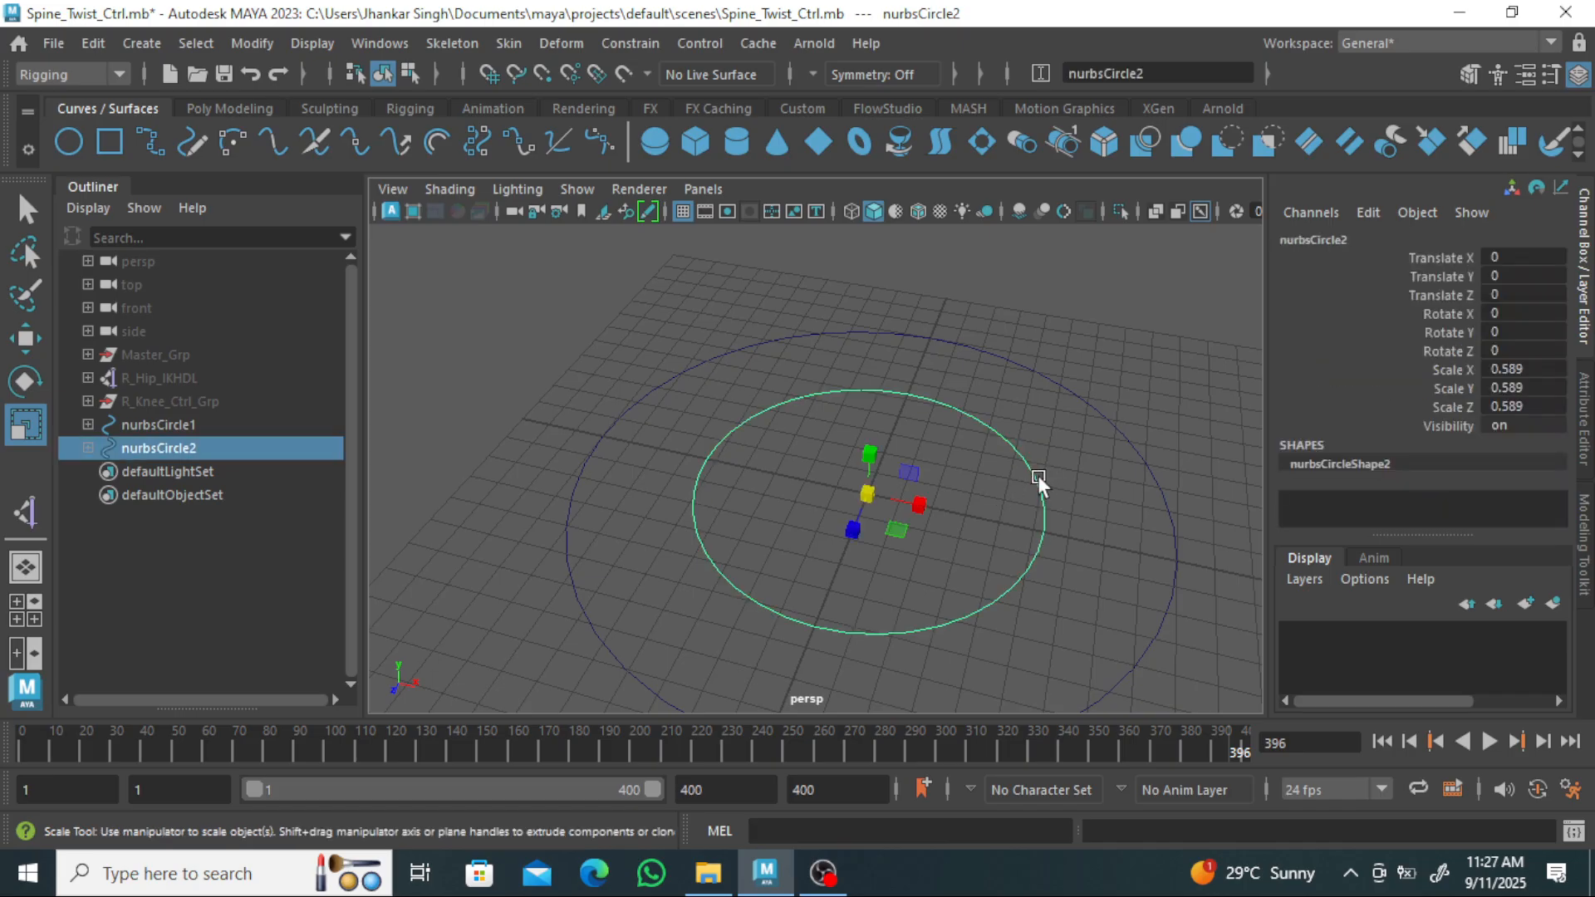
# Freeze the transformations of the smaller nurbsCircle2, and select the outer circle.
pyautogui.click(252, 42)
pyautogui.moveTo(344, 176)
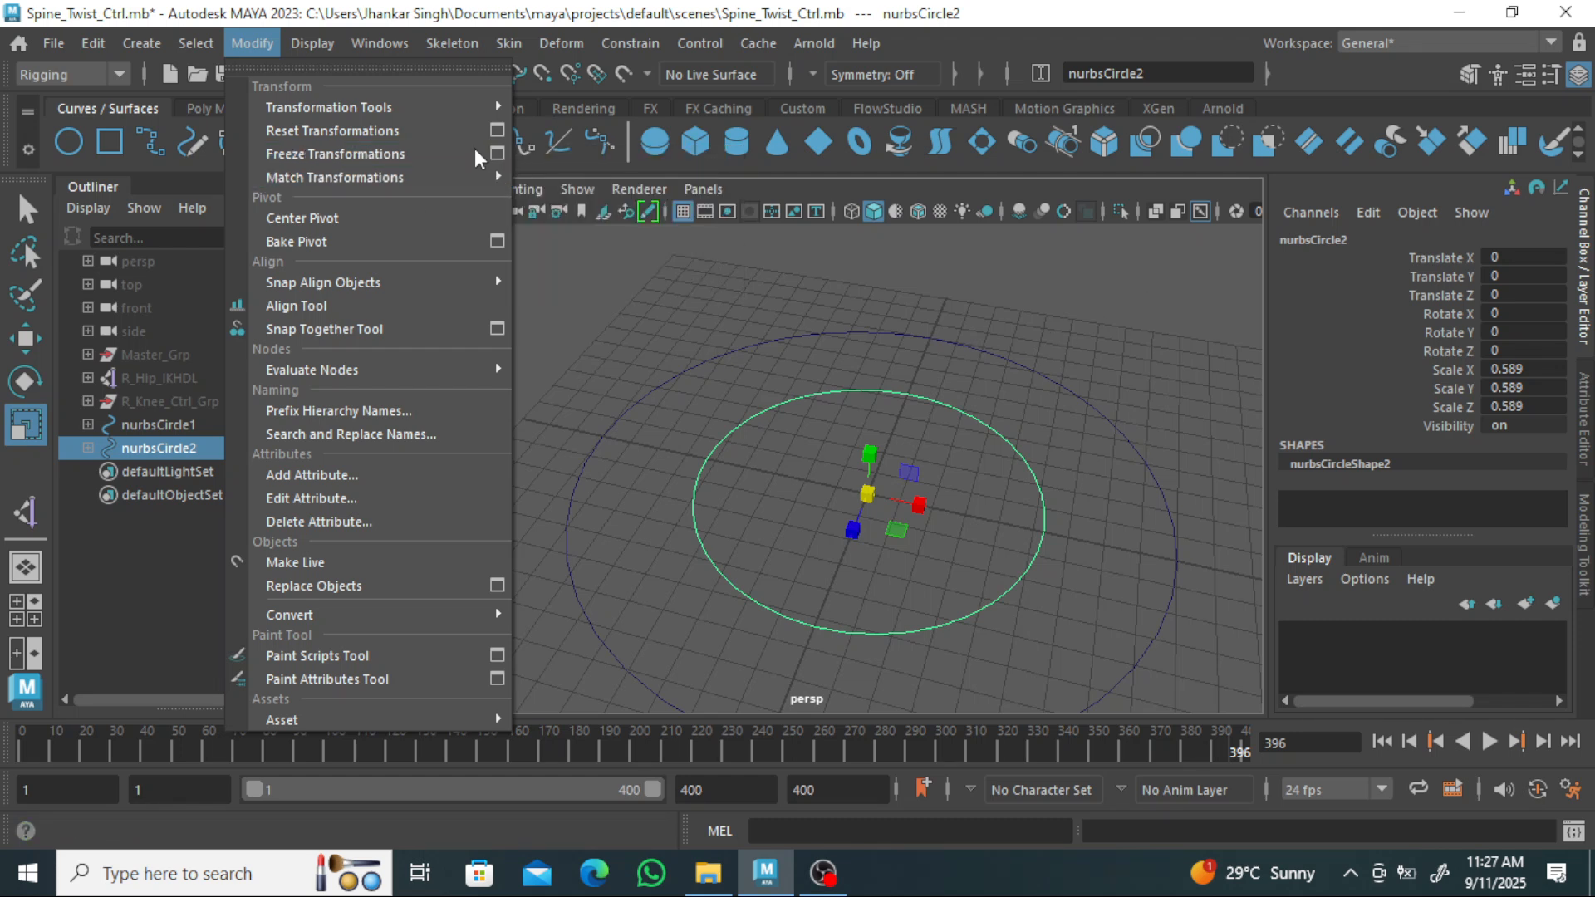
pyautogui.click(371, 156)
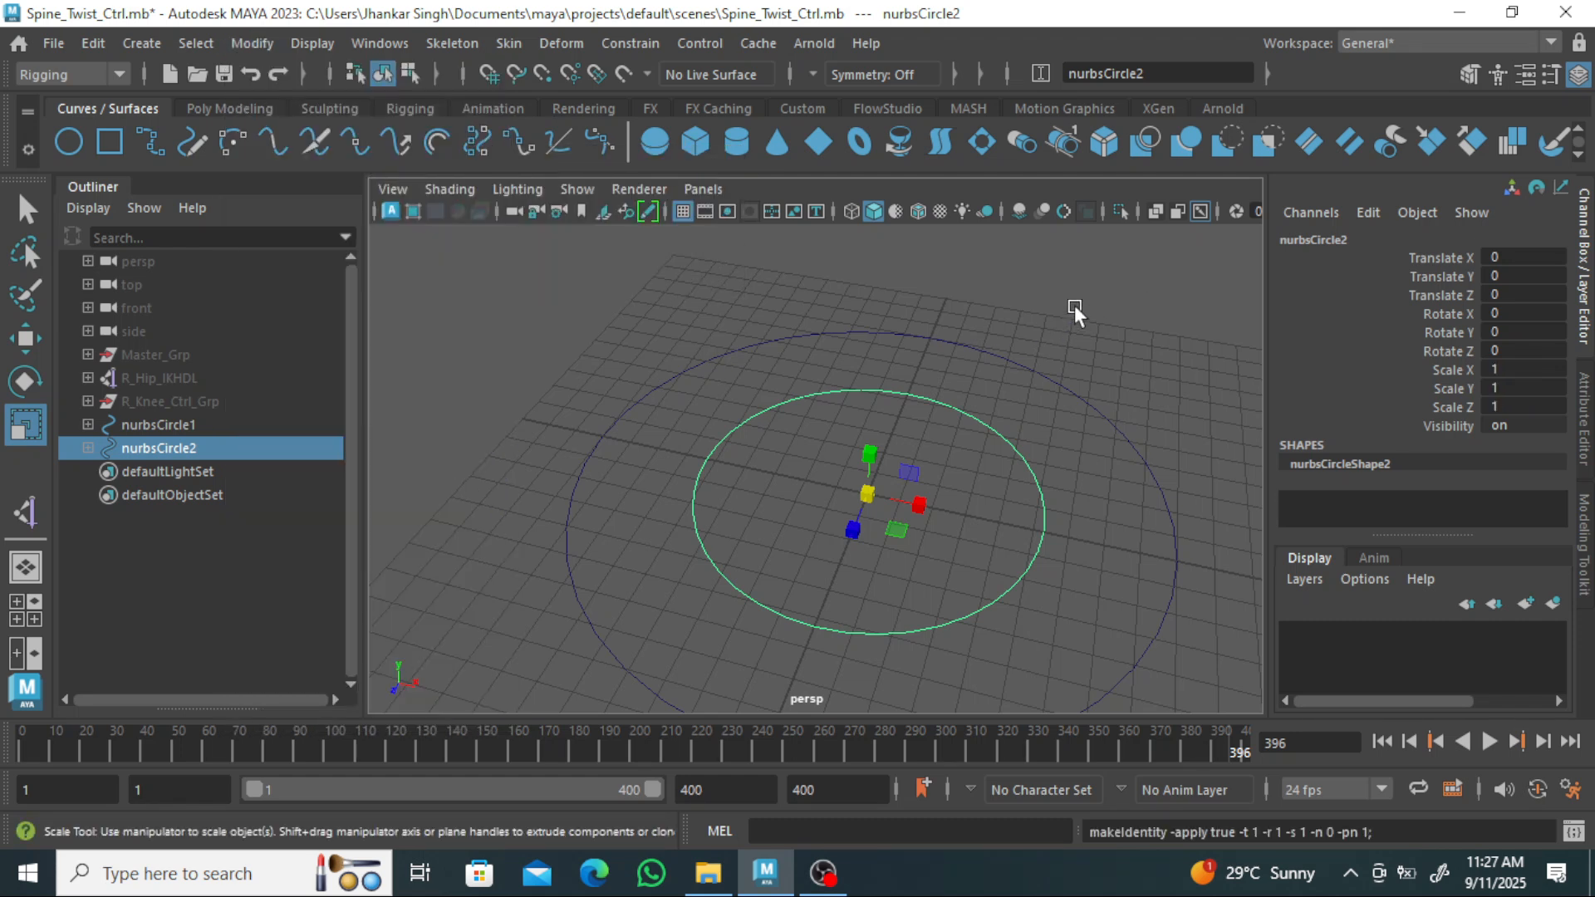
pyautogui.click(1028, 440)
pyautogui.moveTo(973, 477); pyautogui.dragTo(1055, 428)
pyautogui.click(1125, 385)
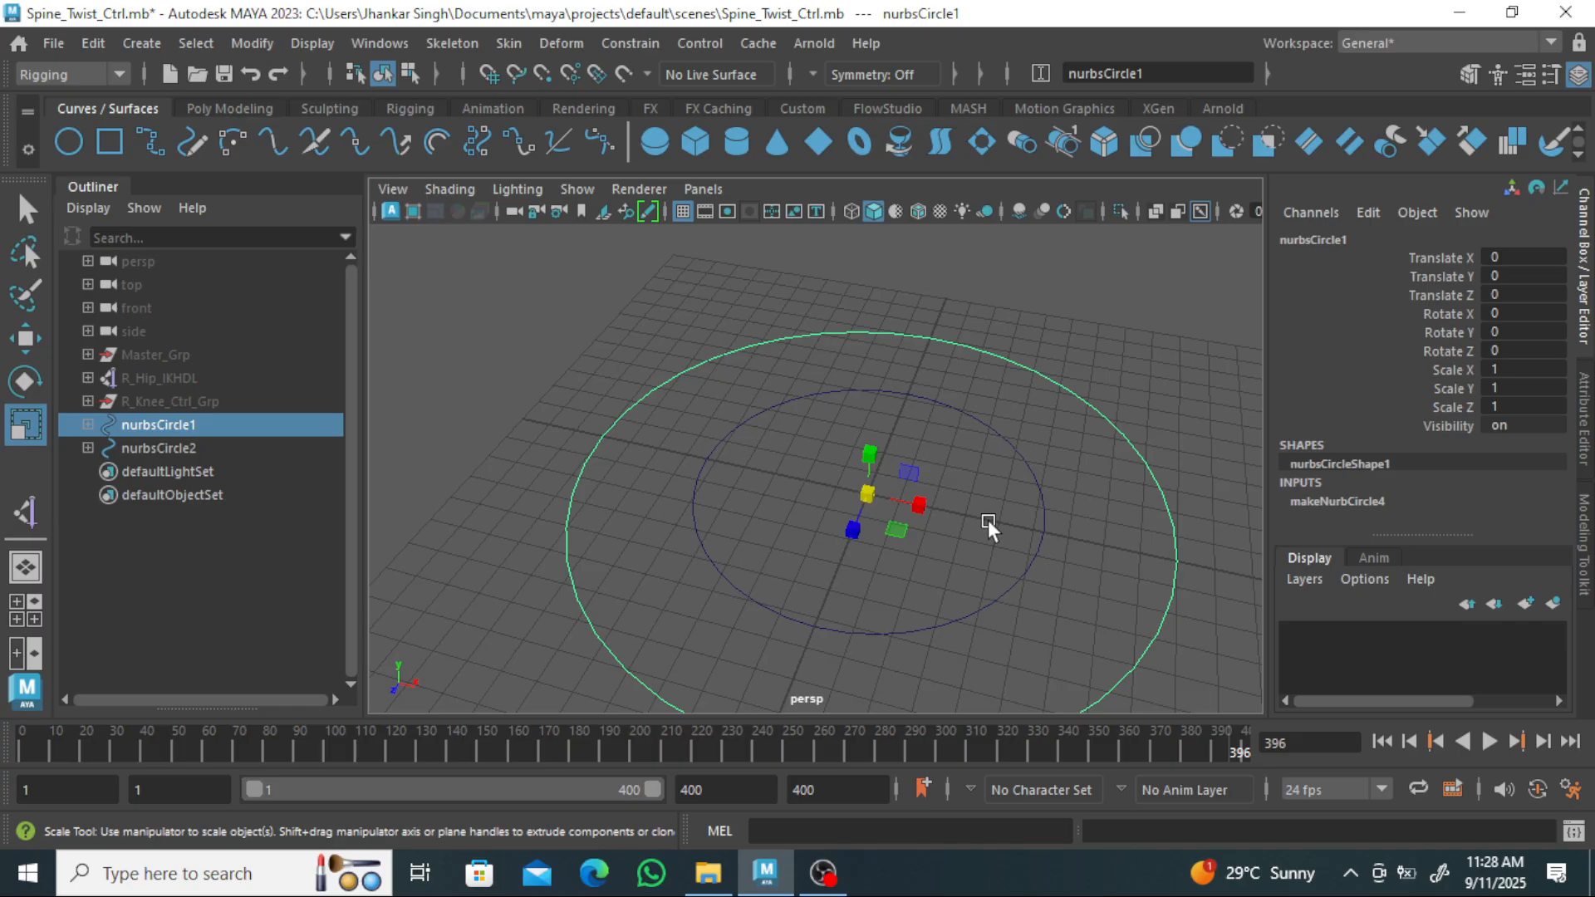
# Expand nurbsCircle1 and nurbsCircle2 in the Outliner to expose their shape nodes, and inspect the first circle's transform and shape.
pyautogui.click(97, 205)
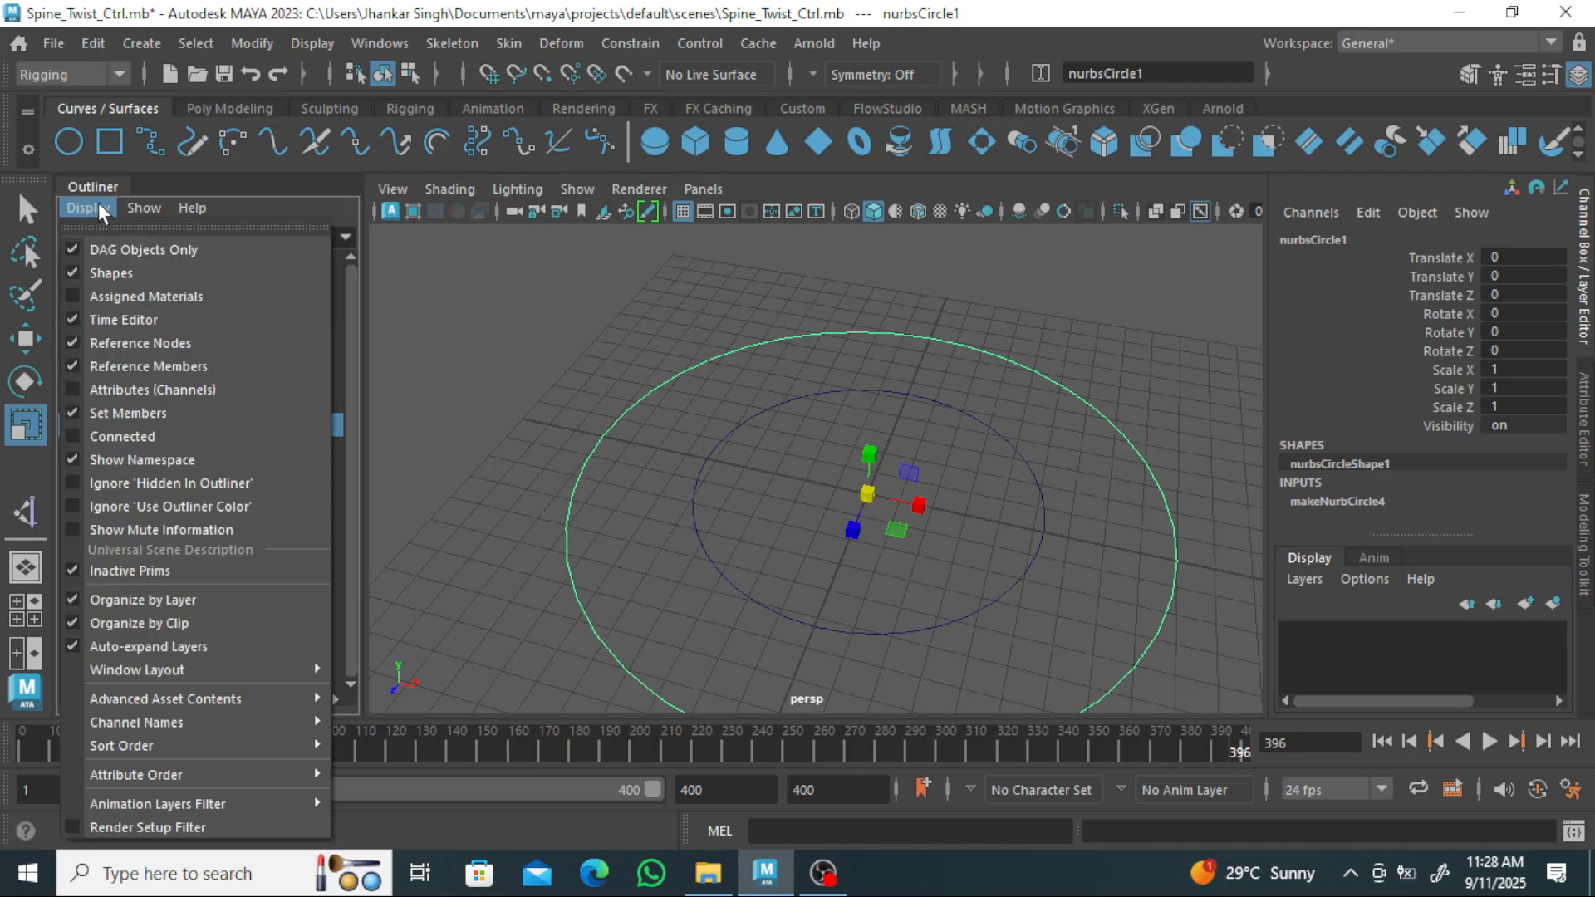
pyautogui.click(117, 274)
pyautogui.click(492, 269)
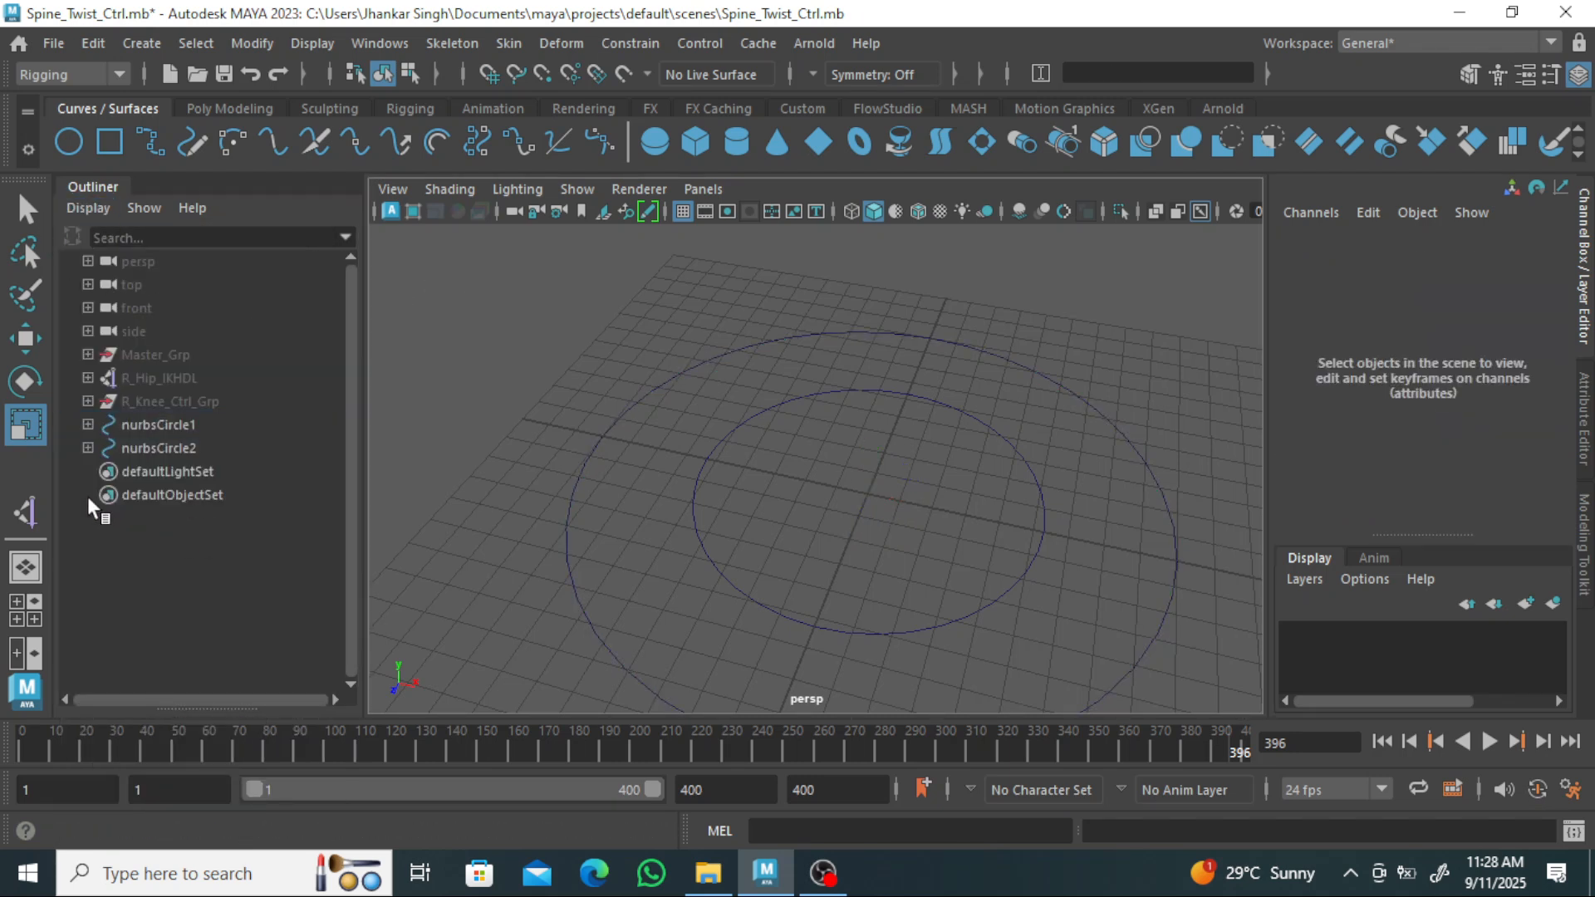
pyautogui.click(88, 448)
pyautogui.click(87, 425)
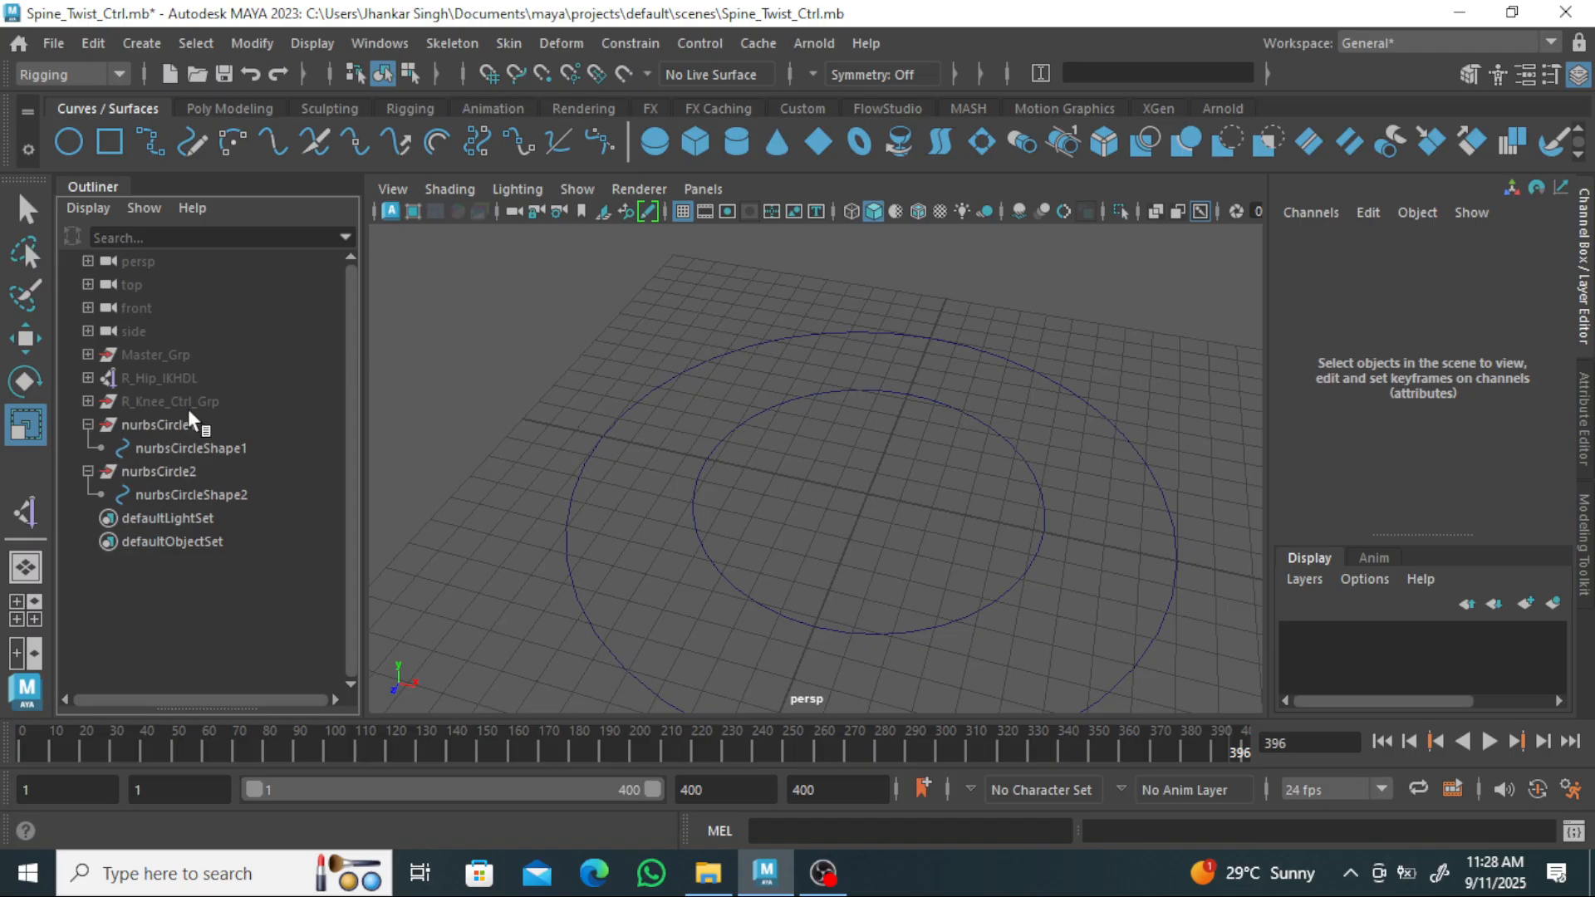
pyautogui.click(162, 425)
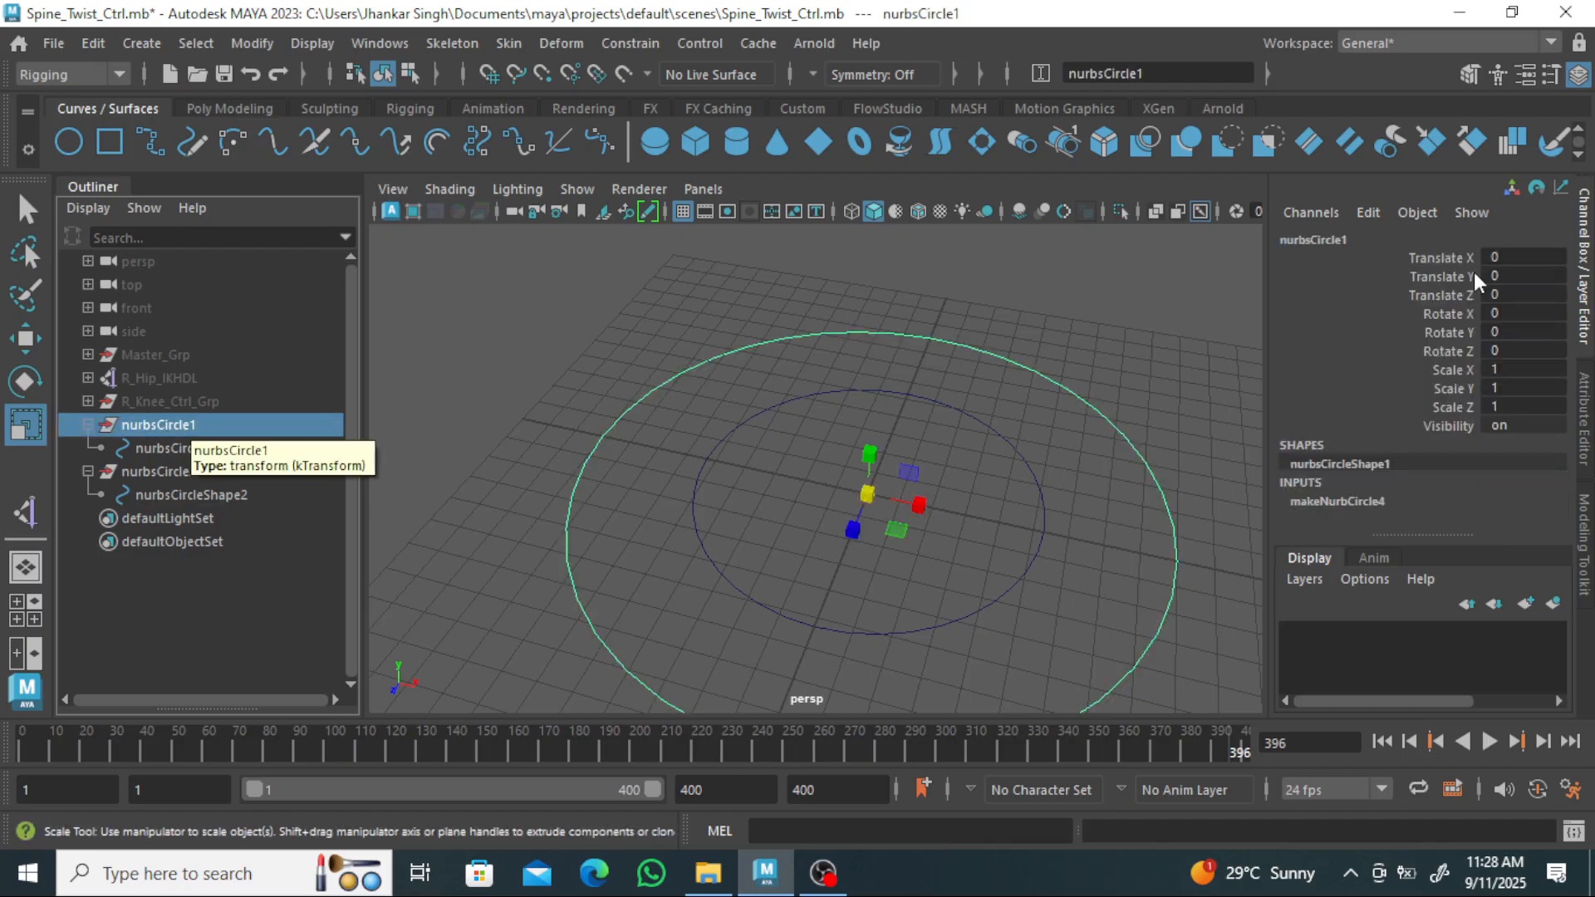
pyautogui.click(204, 446)
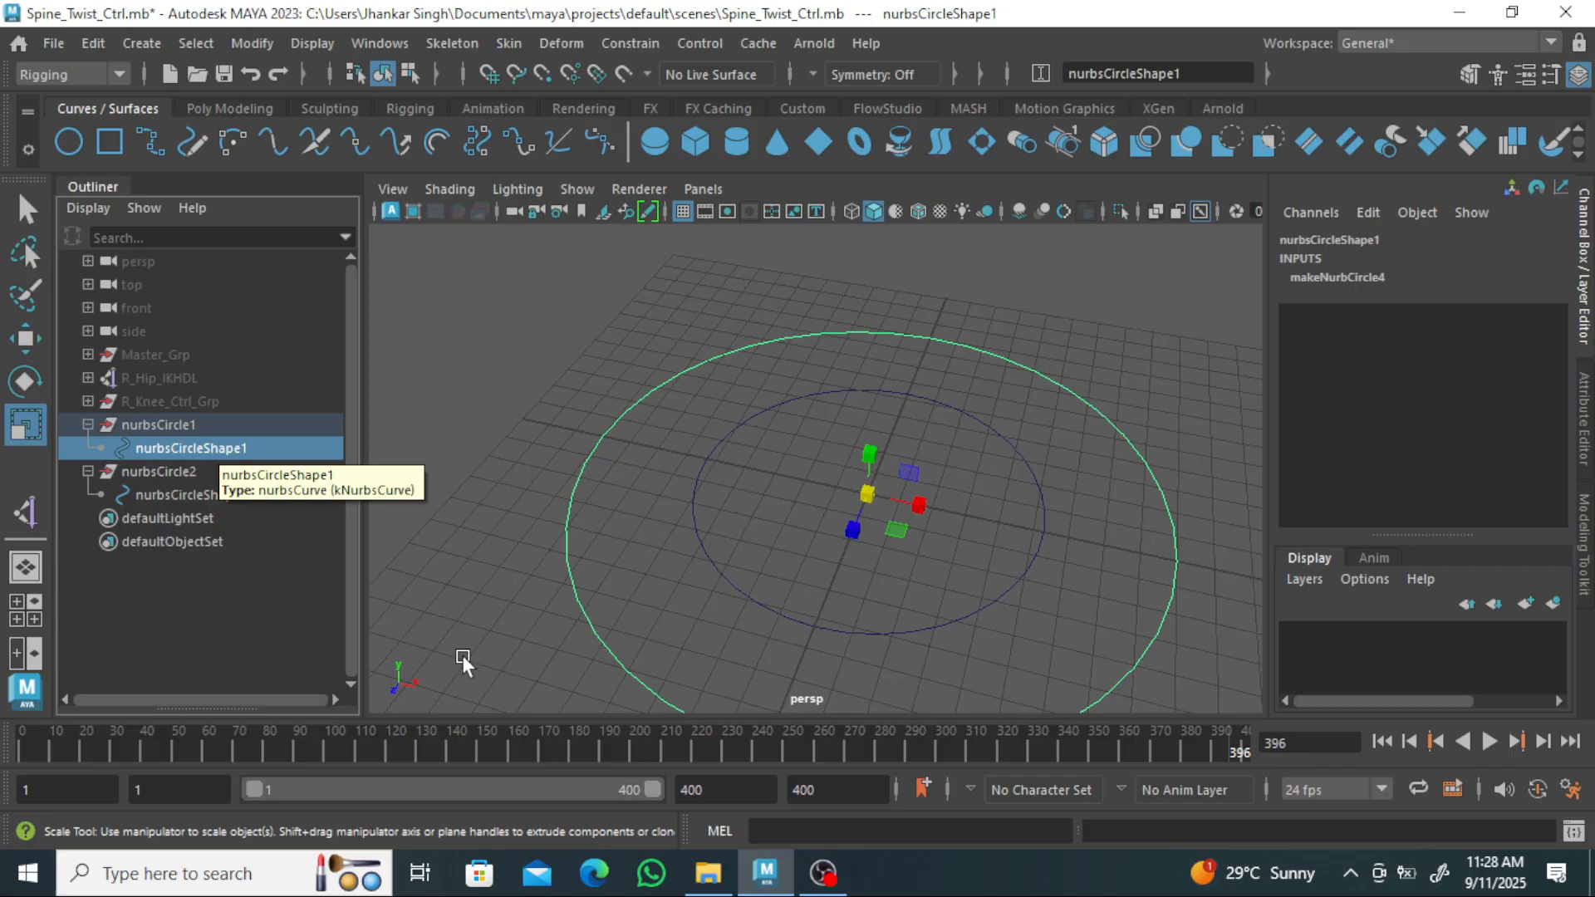
# Create an empty group with nothing selected, and compare its node with nurbsCircle1's transform and shape nodes.
pyautogui.click(862, 579)
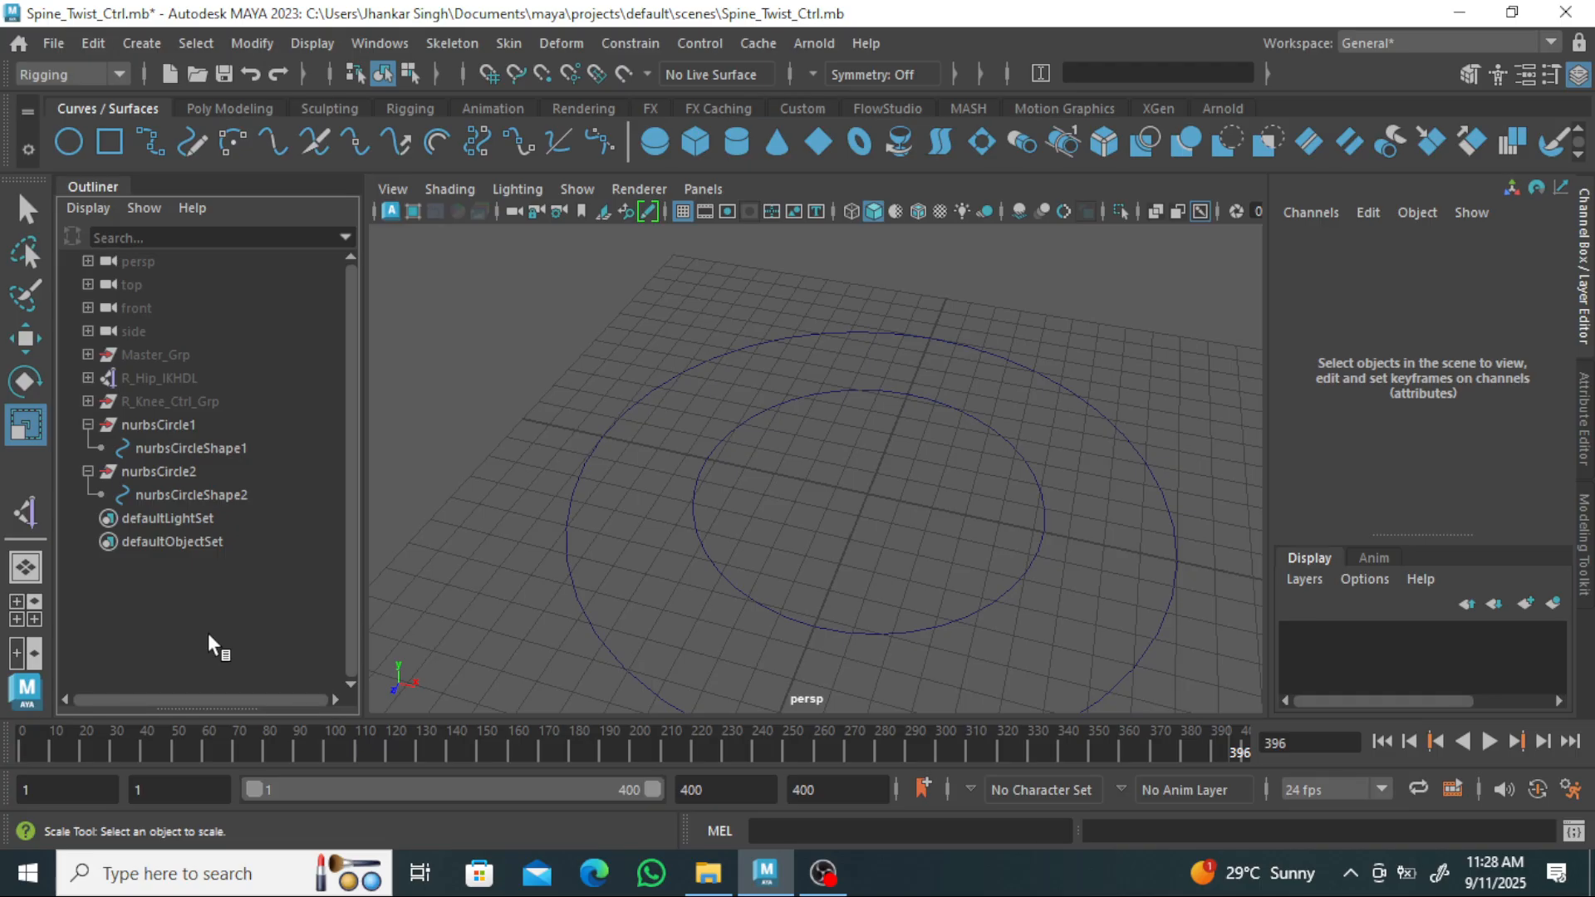
pyautogui.hotkey('ctrl', 'g')
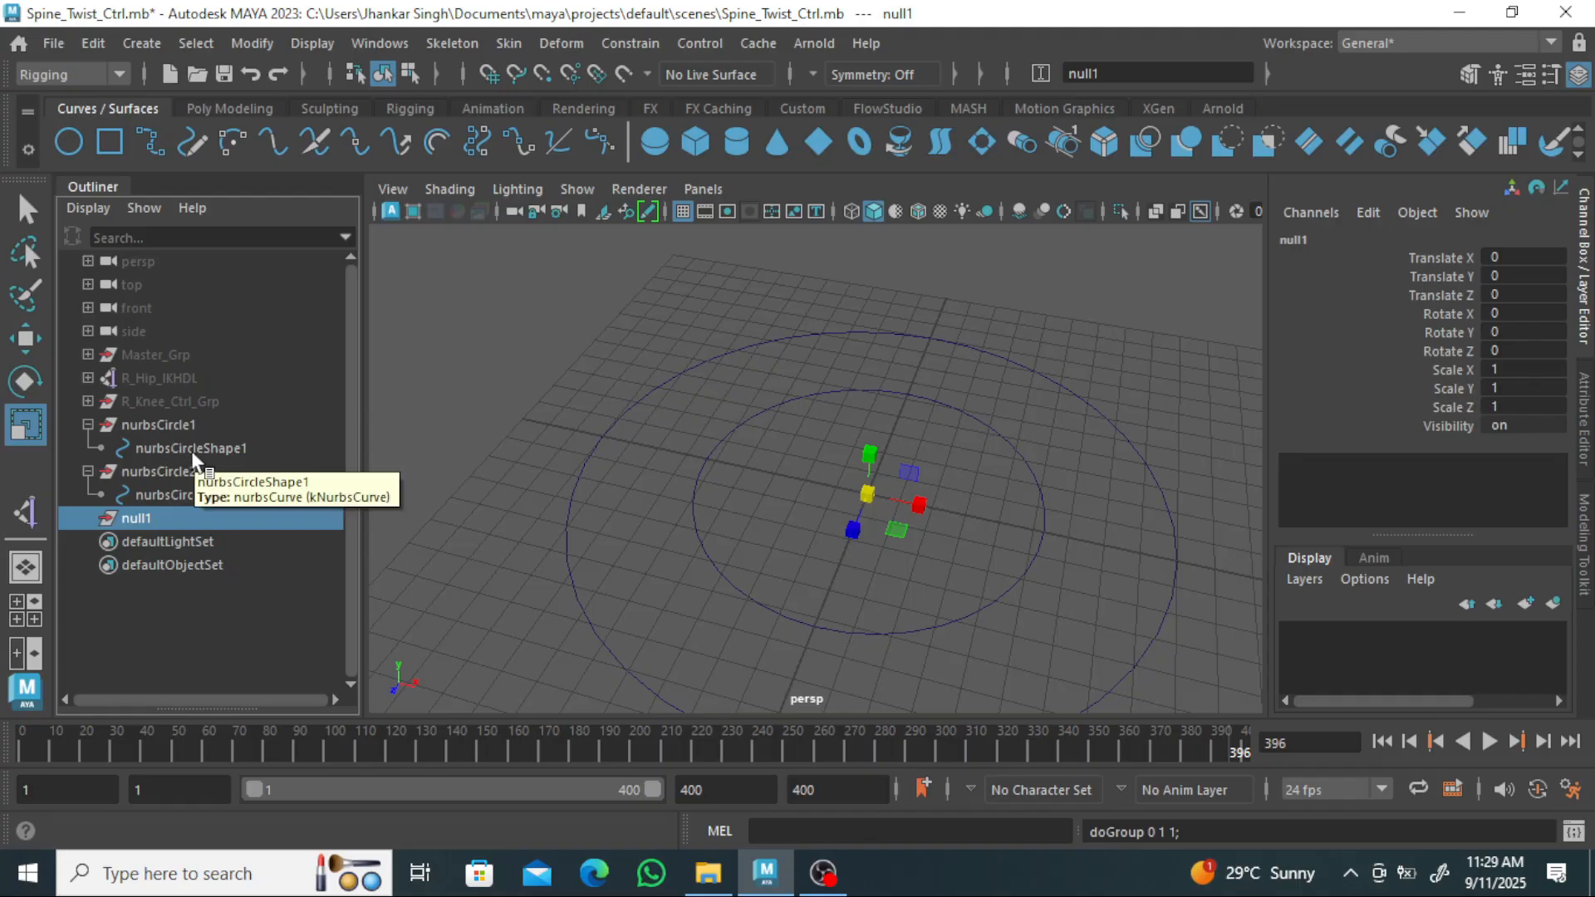
pyautogui.click(176, 426)
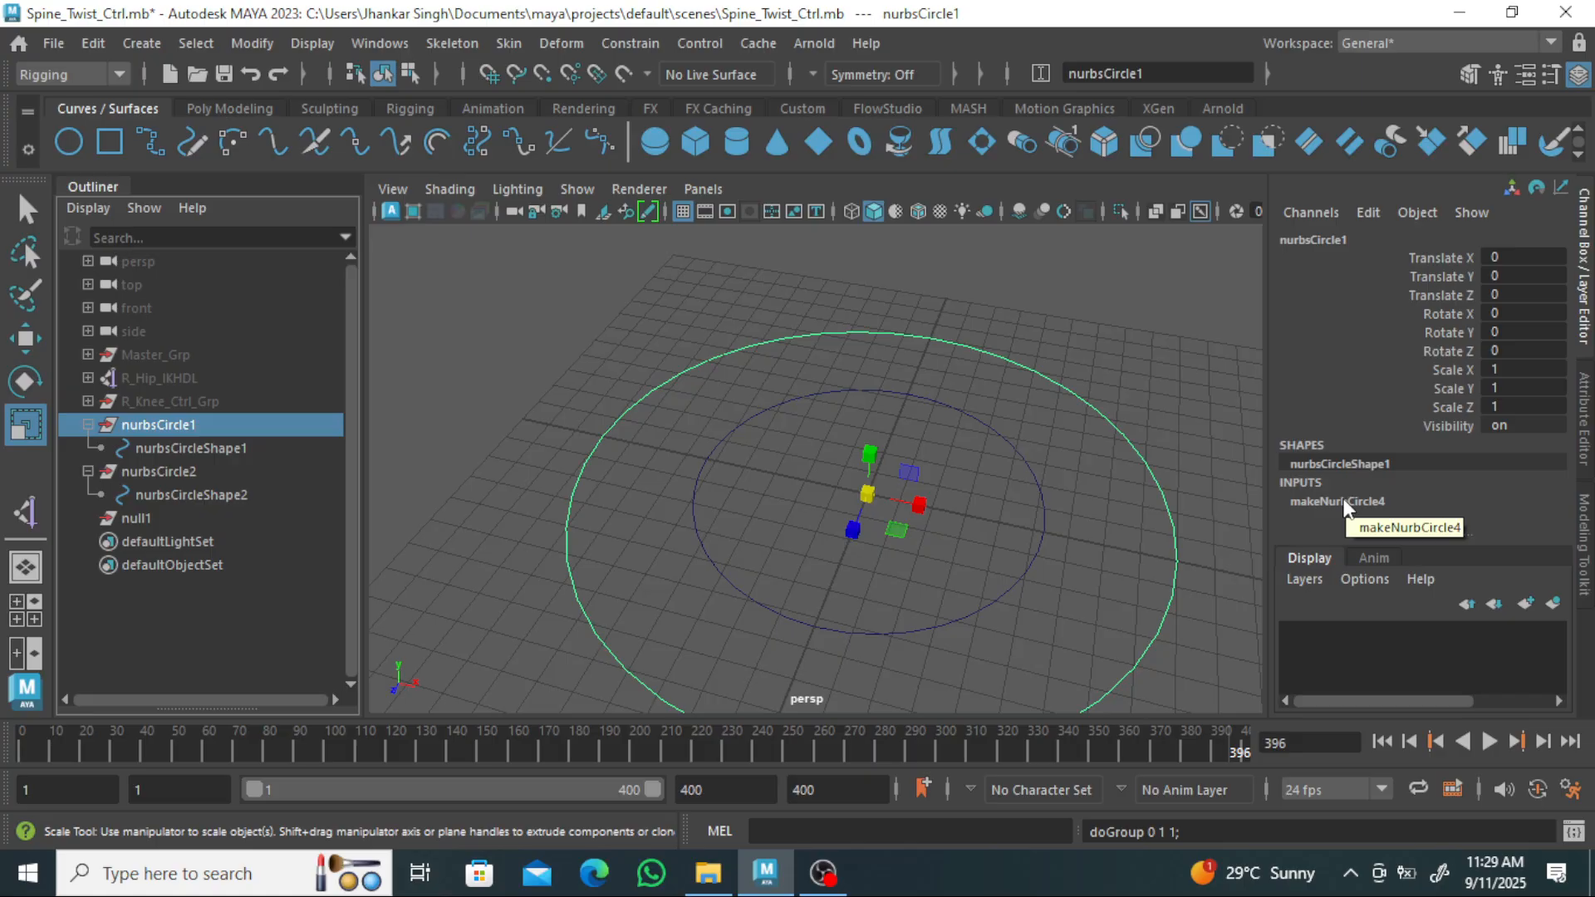
pyautogui.click(217, 451)
pyautogui.click(142, 518)
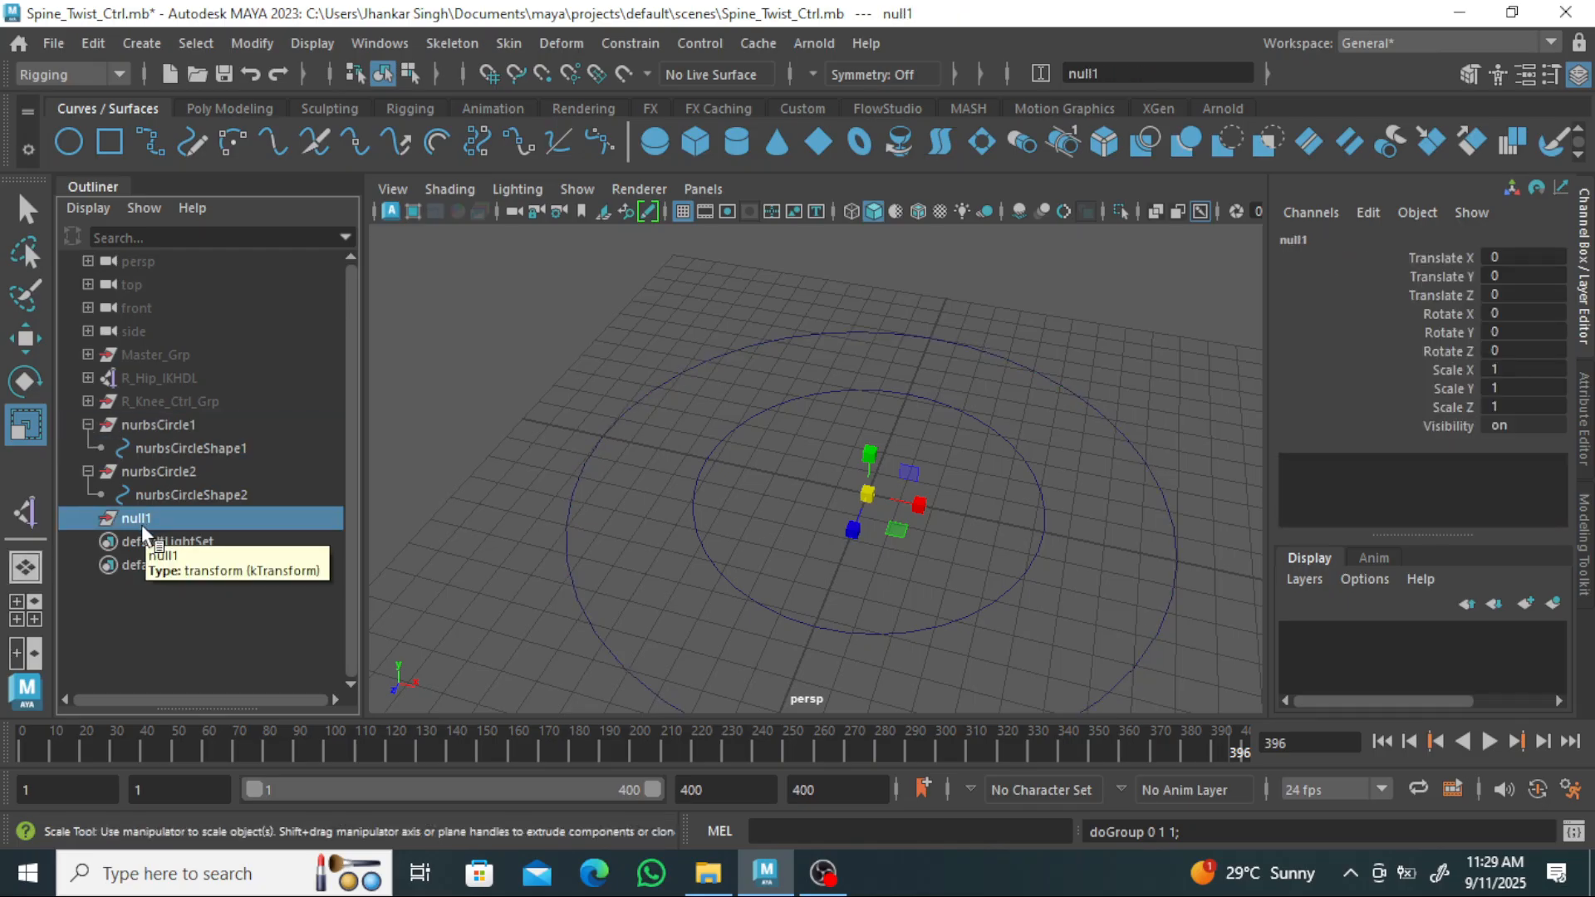
pyautogui.click(181, 656)
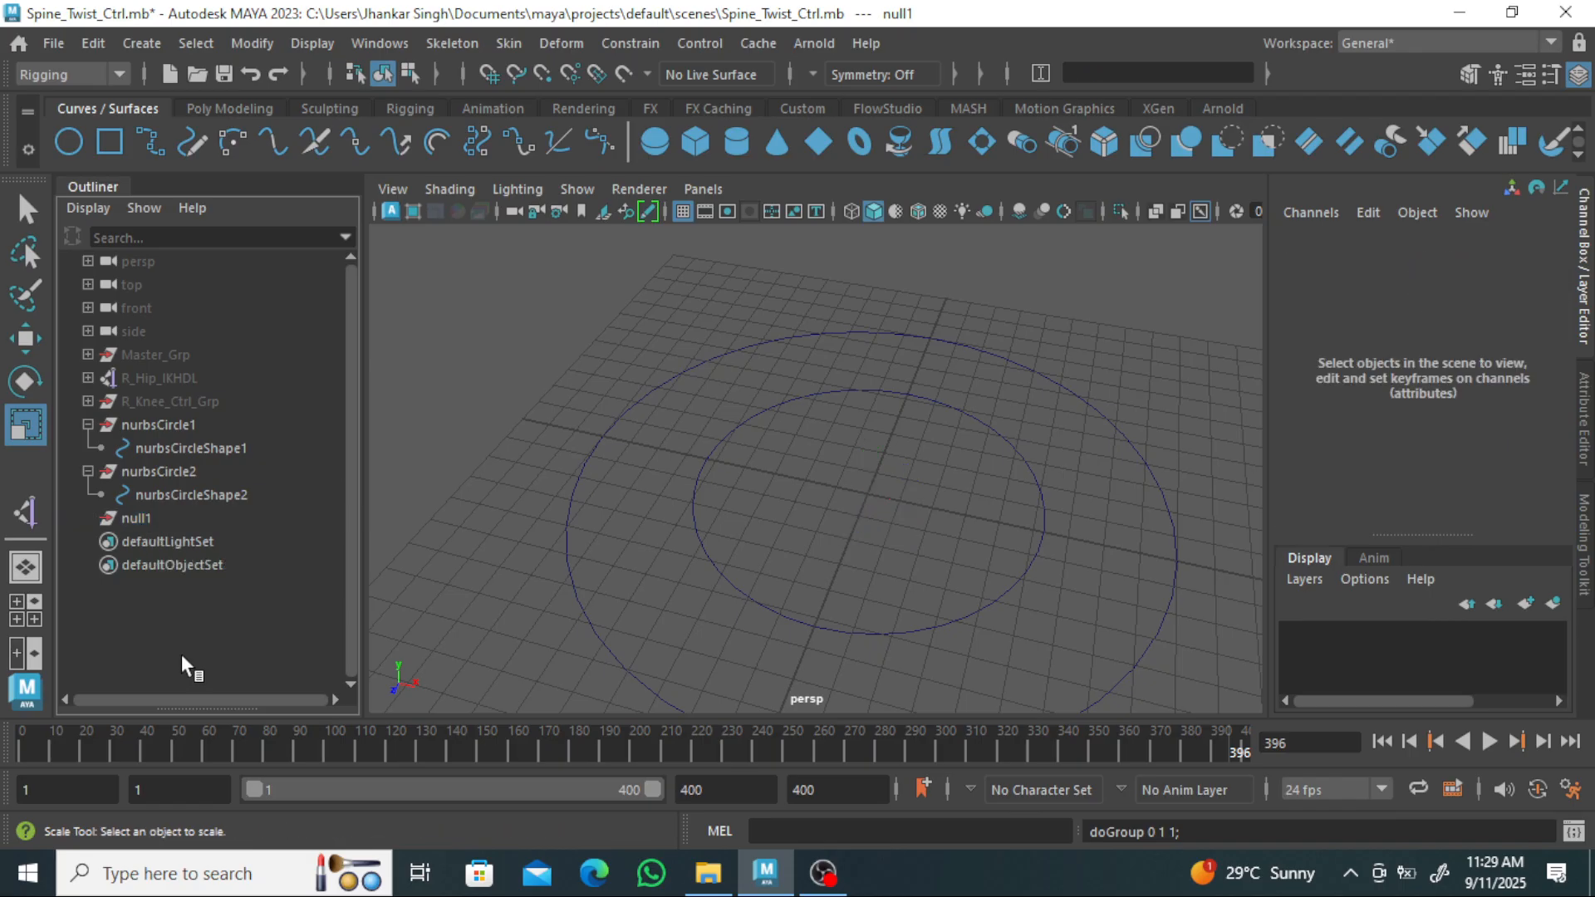
# Freeze the transformations and delete the construction history of nurbsCircleShape1 and nurbsCircleShape2.
pyautogui.click(227, 501)
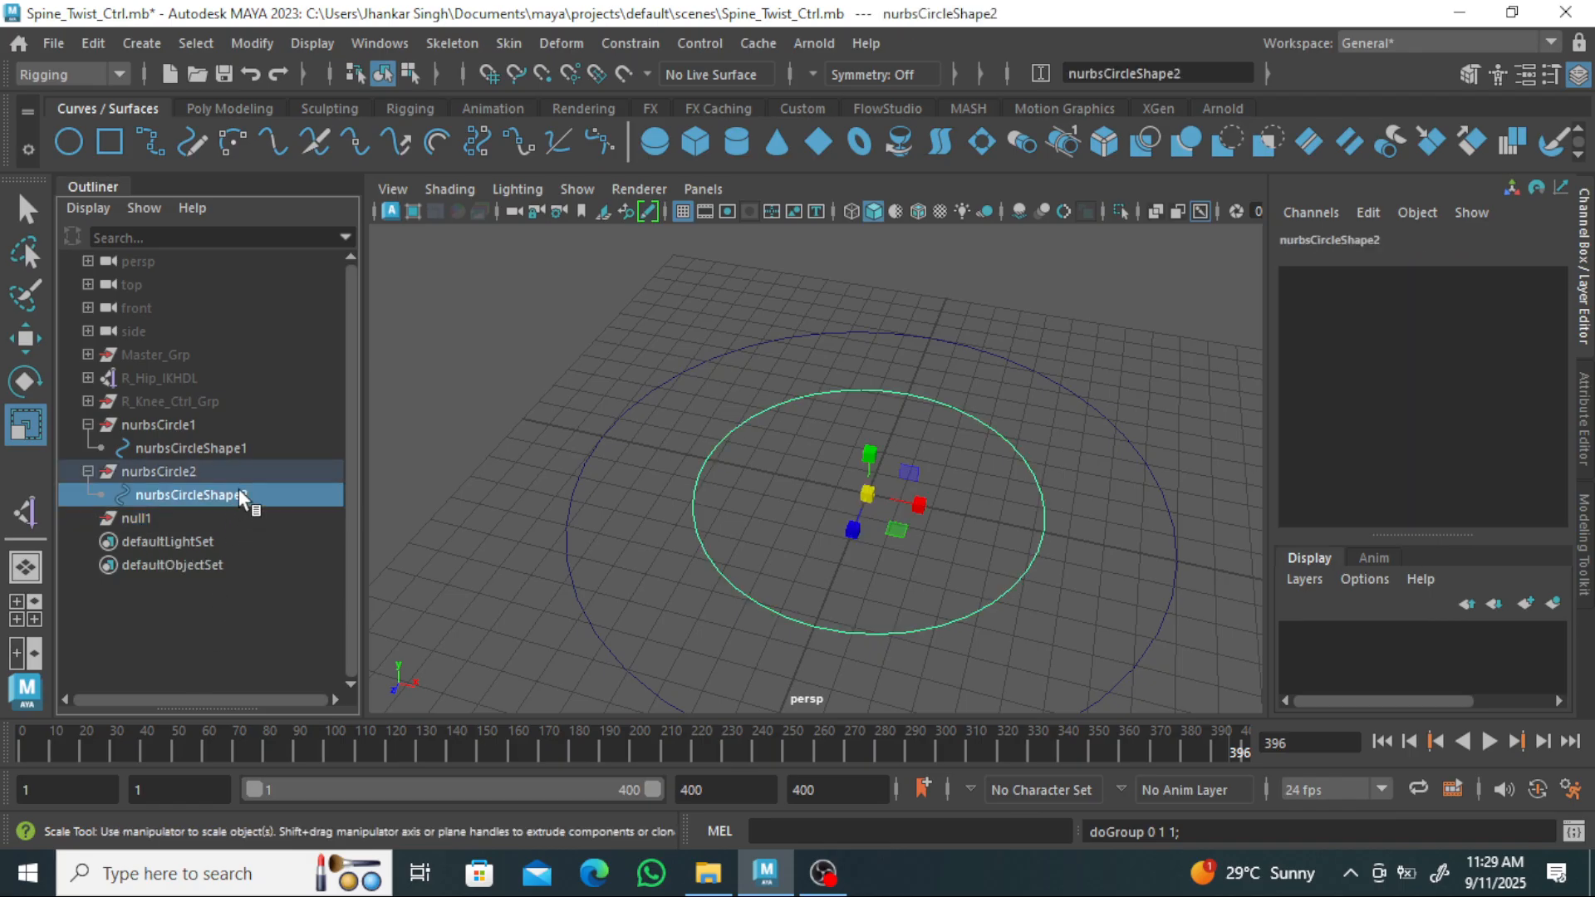
pyautogui.keyDown('ctrl'); pyautogui.click(247, 450); pyautogui.keyUp('ctrl')
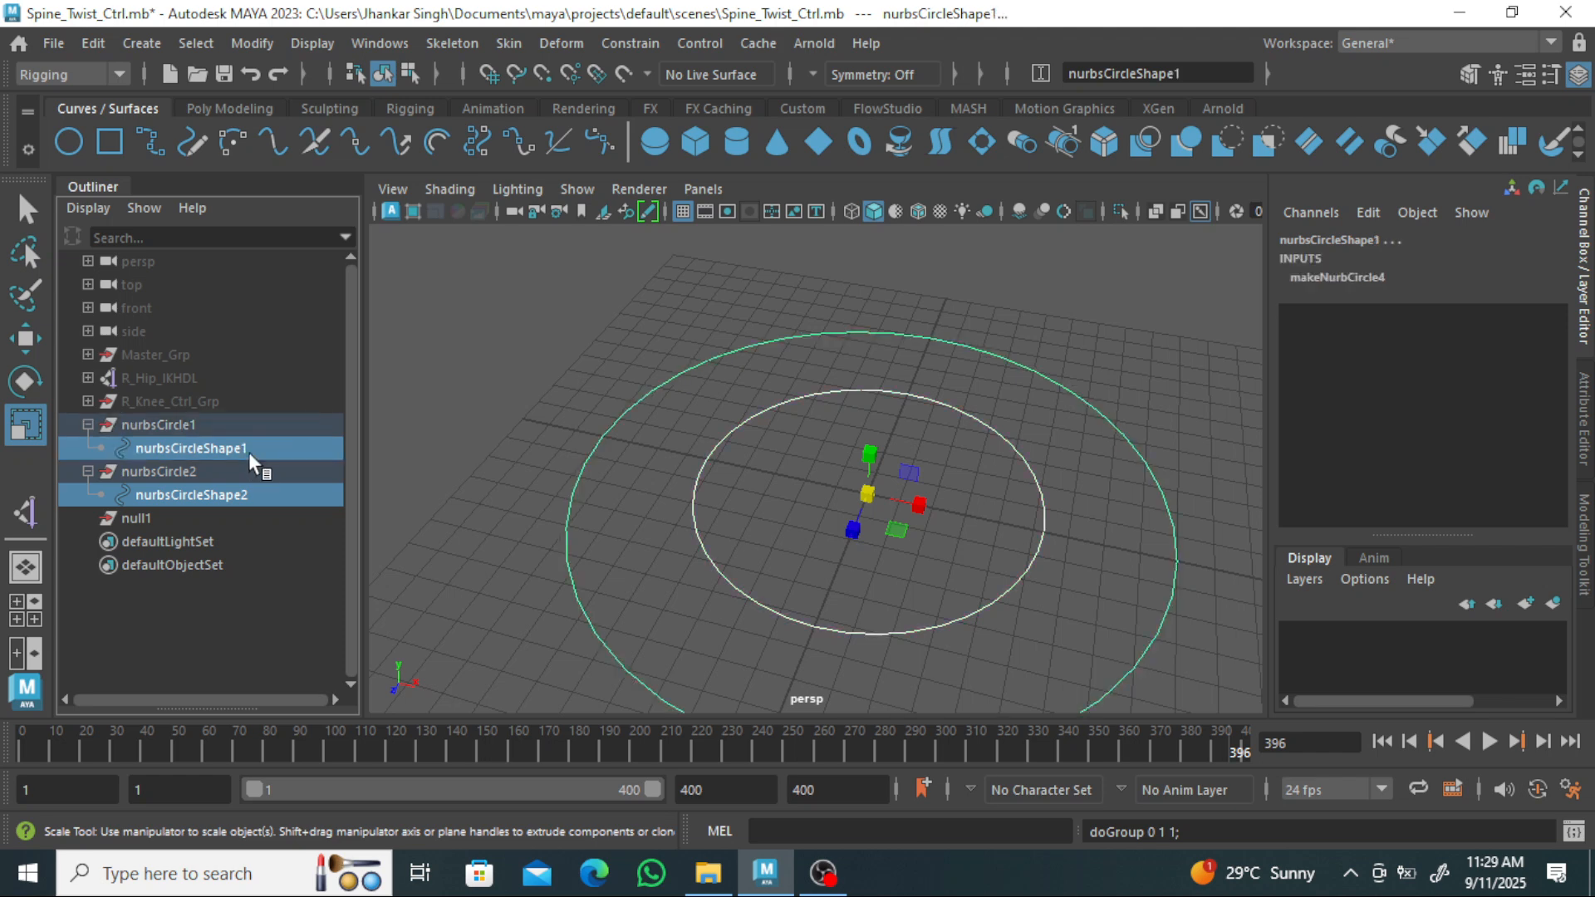
pyautogui.click(263, 44)
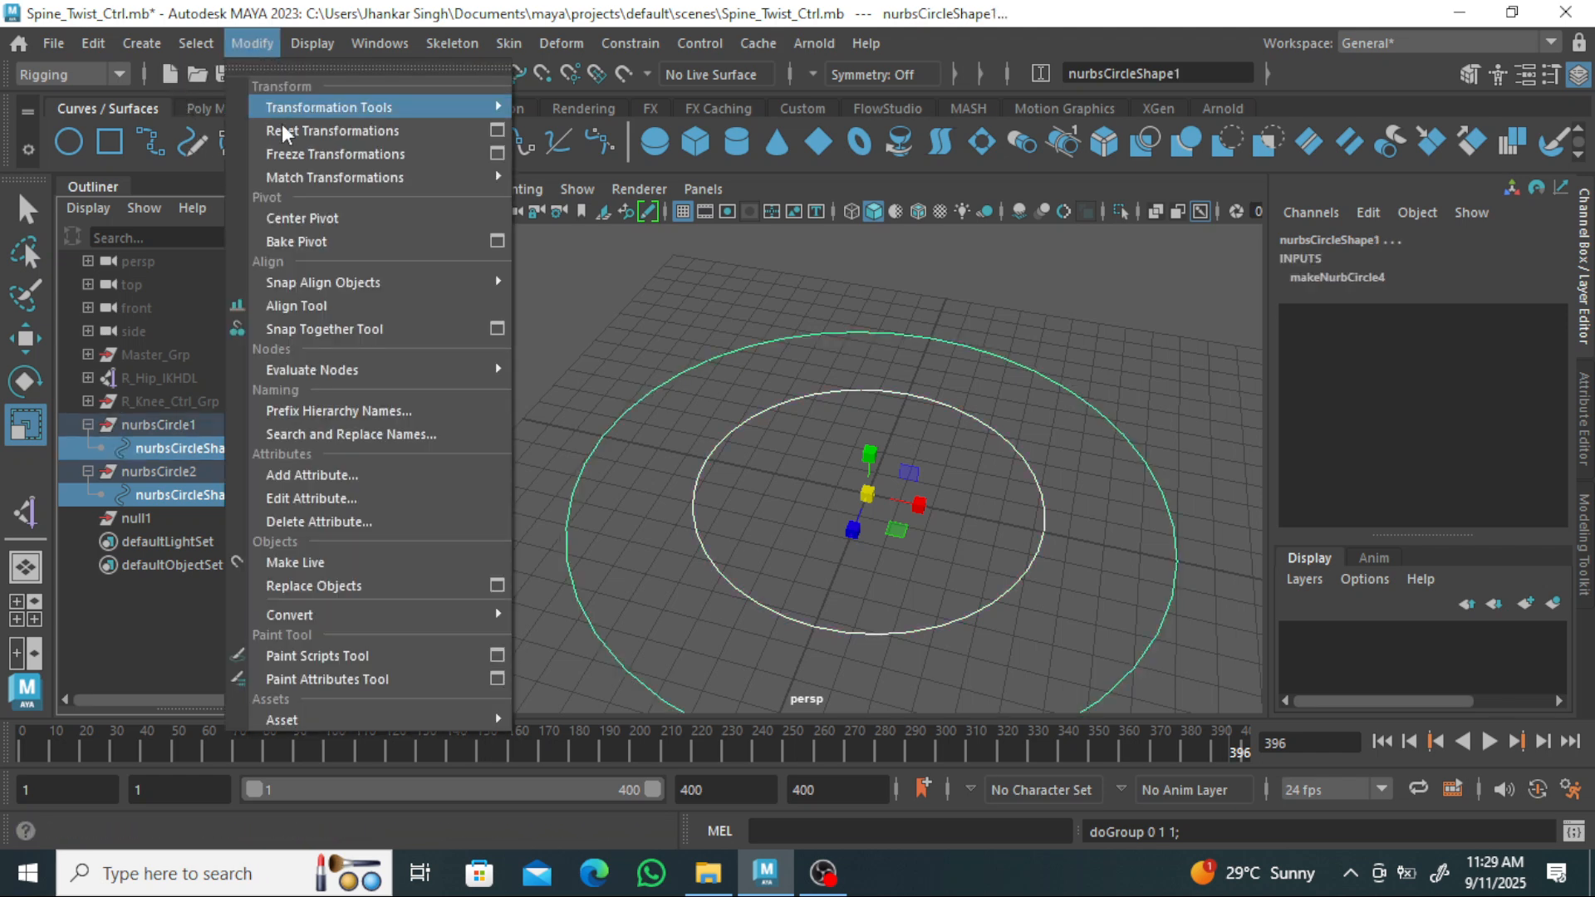
pyautogui.click(297, 153)
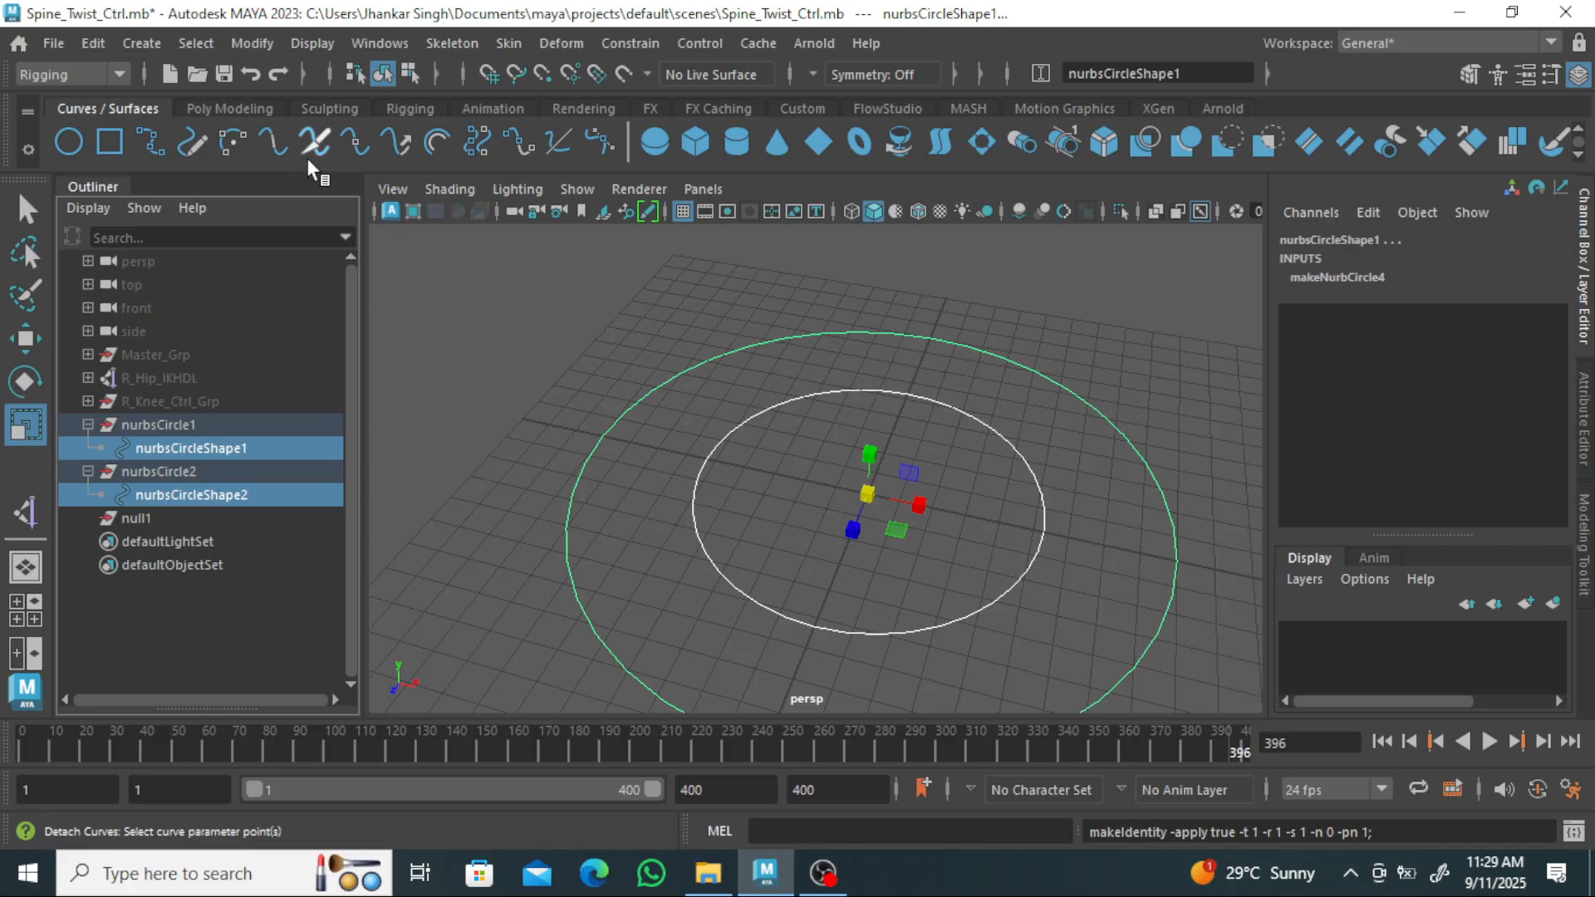
pyautogui.click(92, 43)
pyautogui.moveTo(224, 324)
pyautogui.click(469, 323)
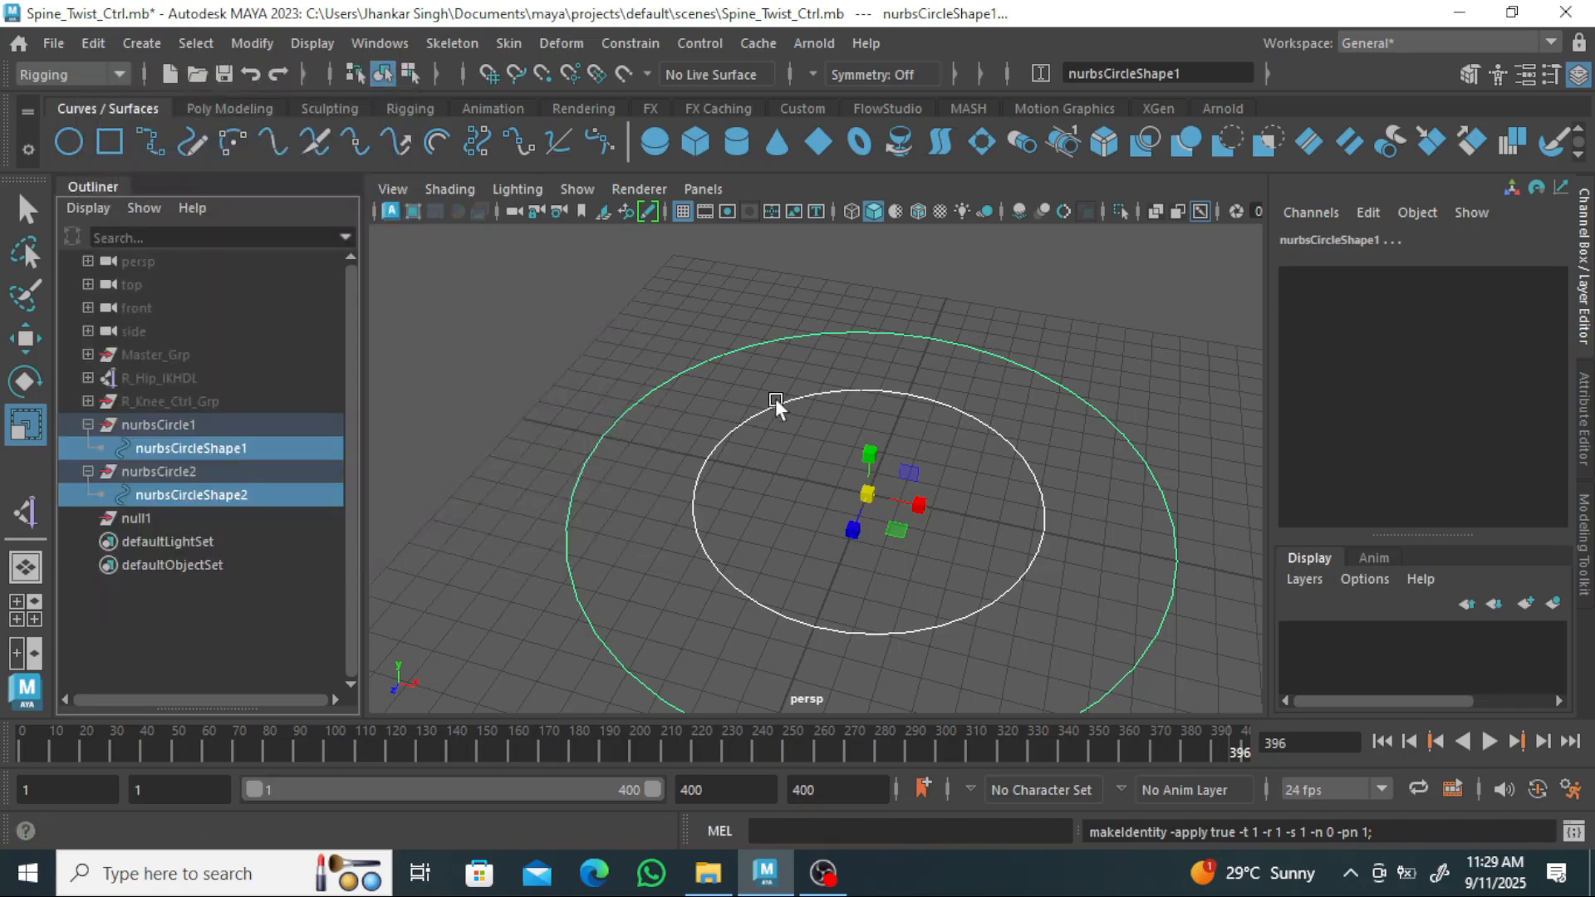
pyautogui.click(626, 304)
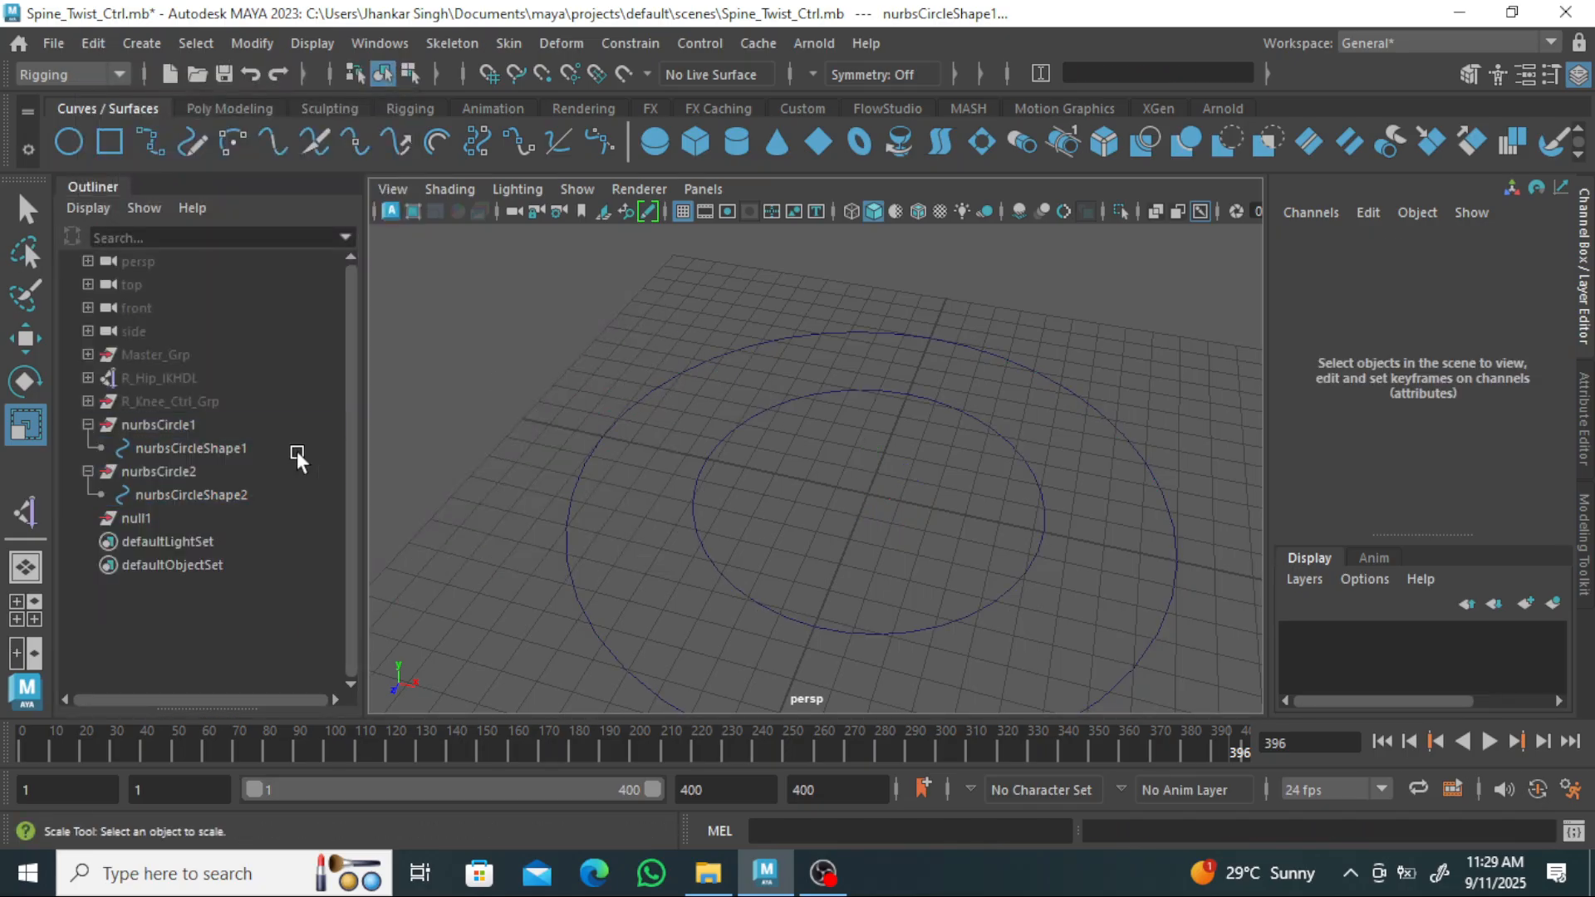
# Check the channels of the nurbsCircle1 and nurbsCircle2 transforms and of nurbsCircleShape1.
pyautogui.click(168, 422)
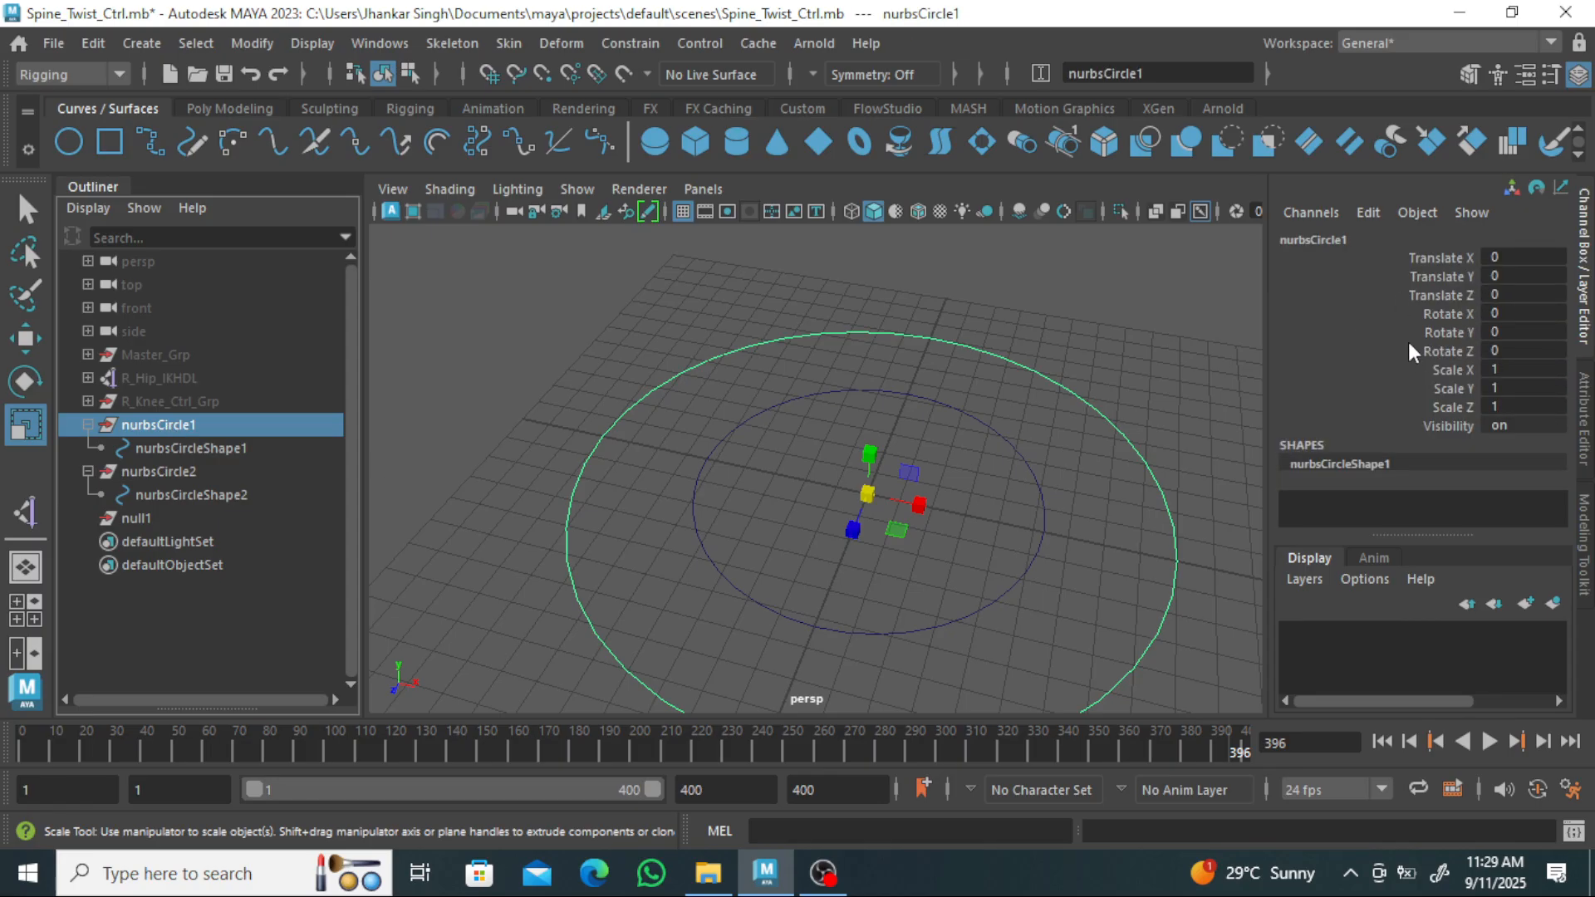
pyautogui.click(180, 473)
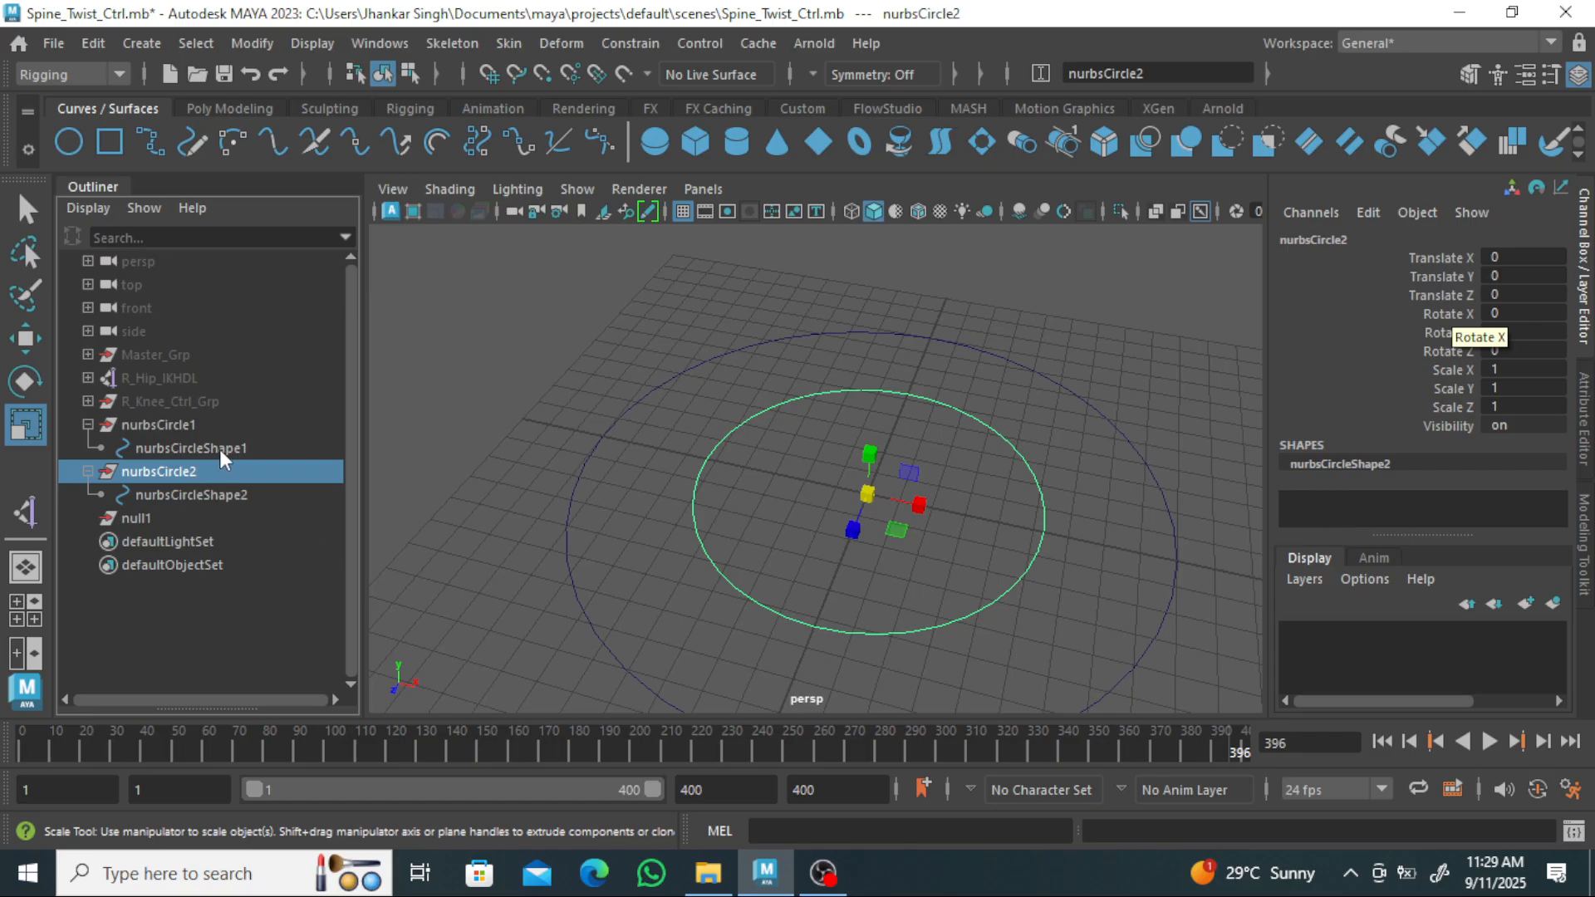
pyautogui.moveTo(191, 448); pyautogui.dragTo(247, 471)
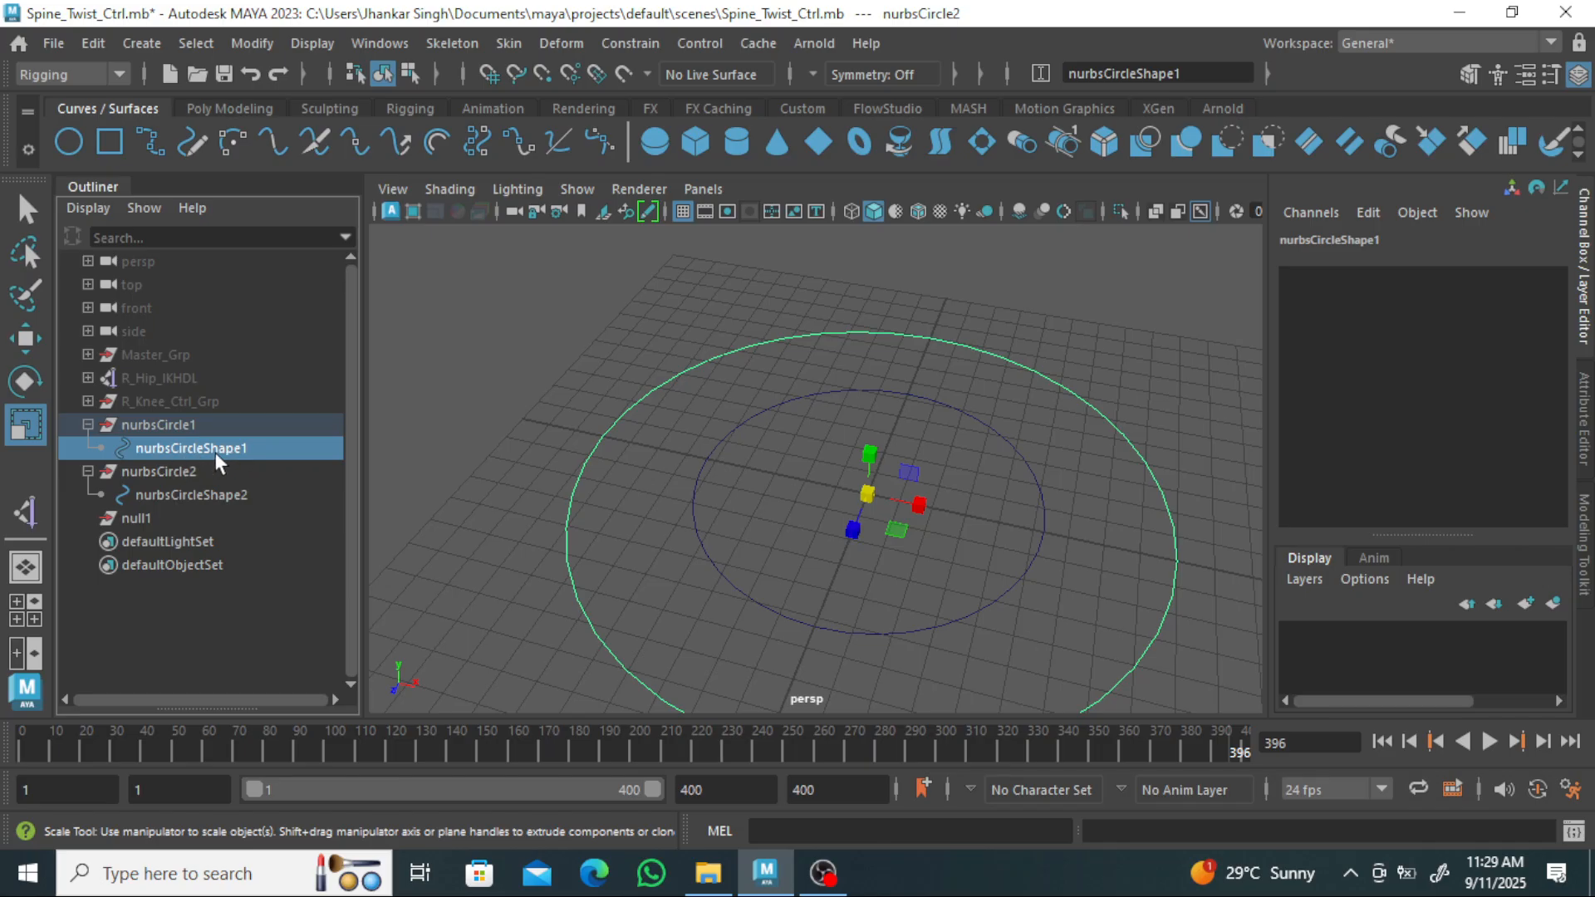
pyautogui.moveTo(214, 453); pyautogui.dragTo(231, 632)
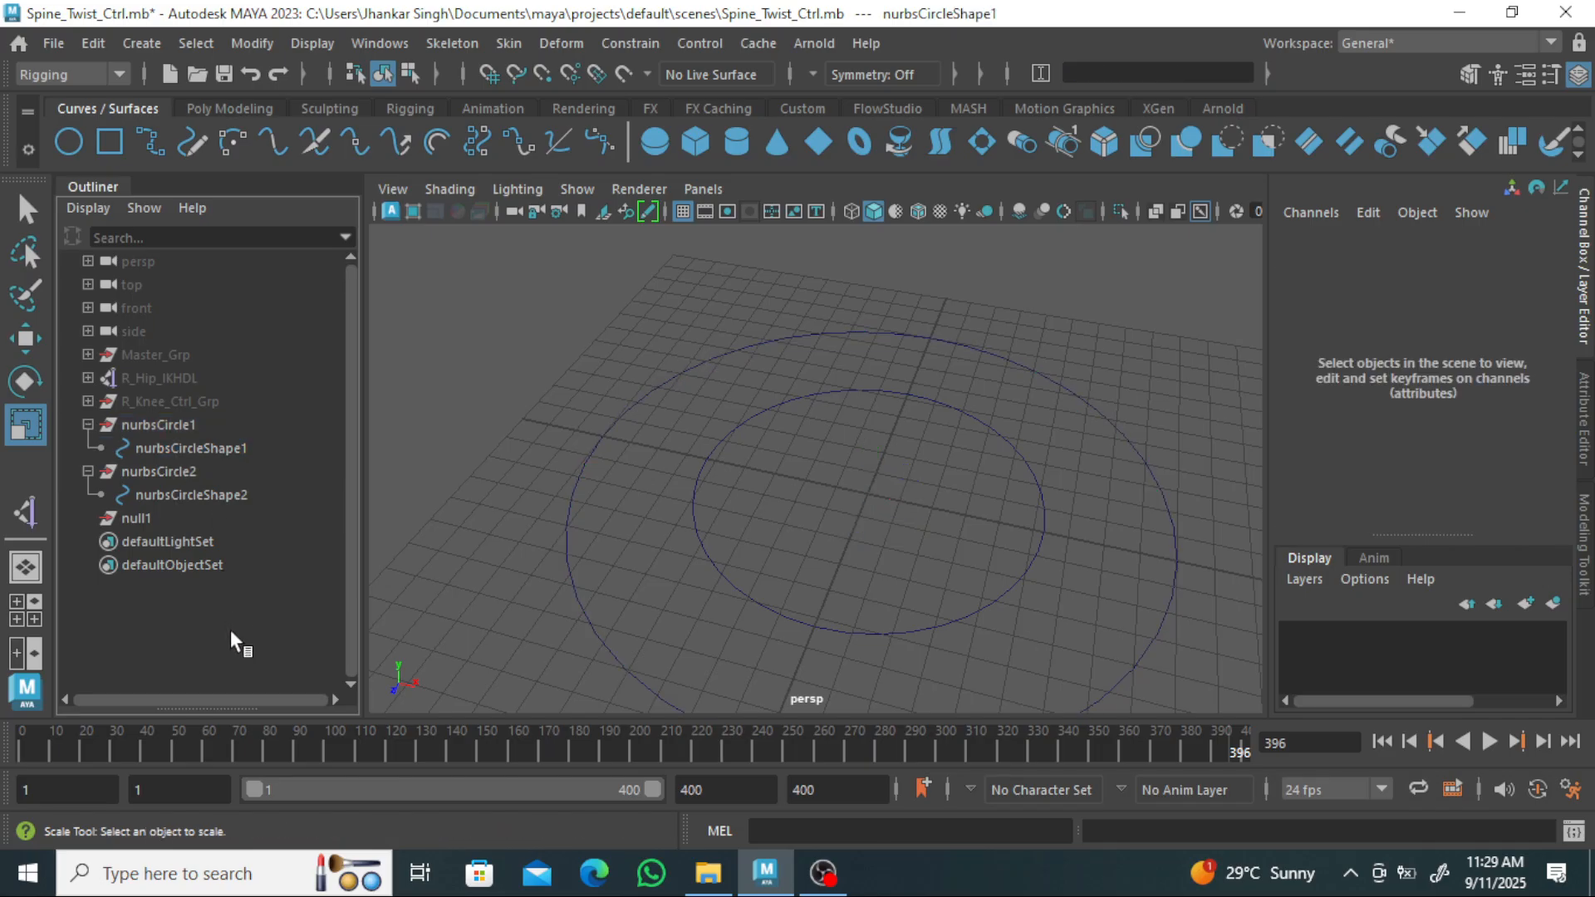
# Select nurbsCircleShape1, nurbsCircleShape2 and null1 in that order, and enter parent -r -s as the MEL command without running it.
pyautogui.click(234, 447)
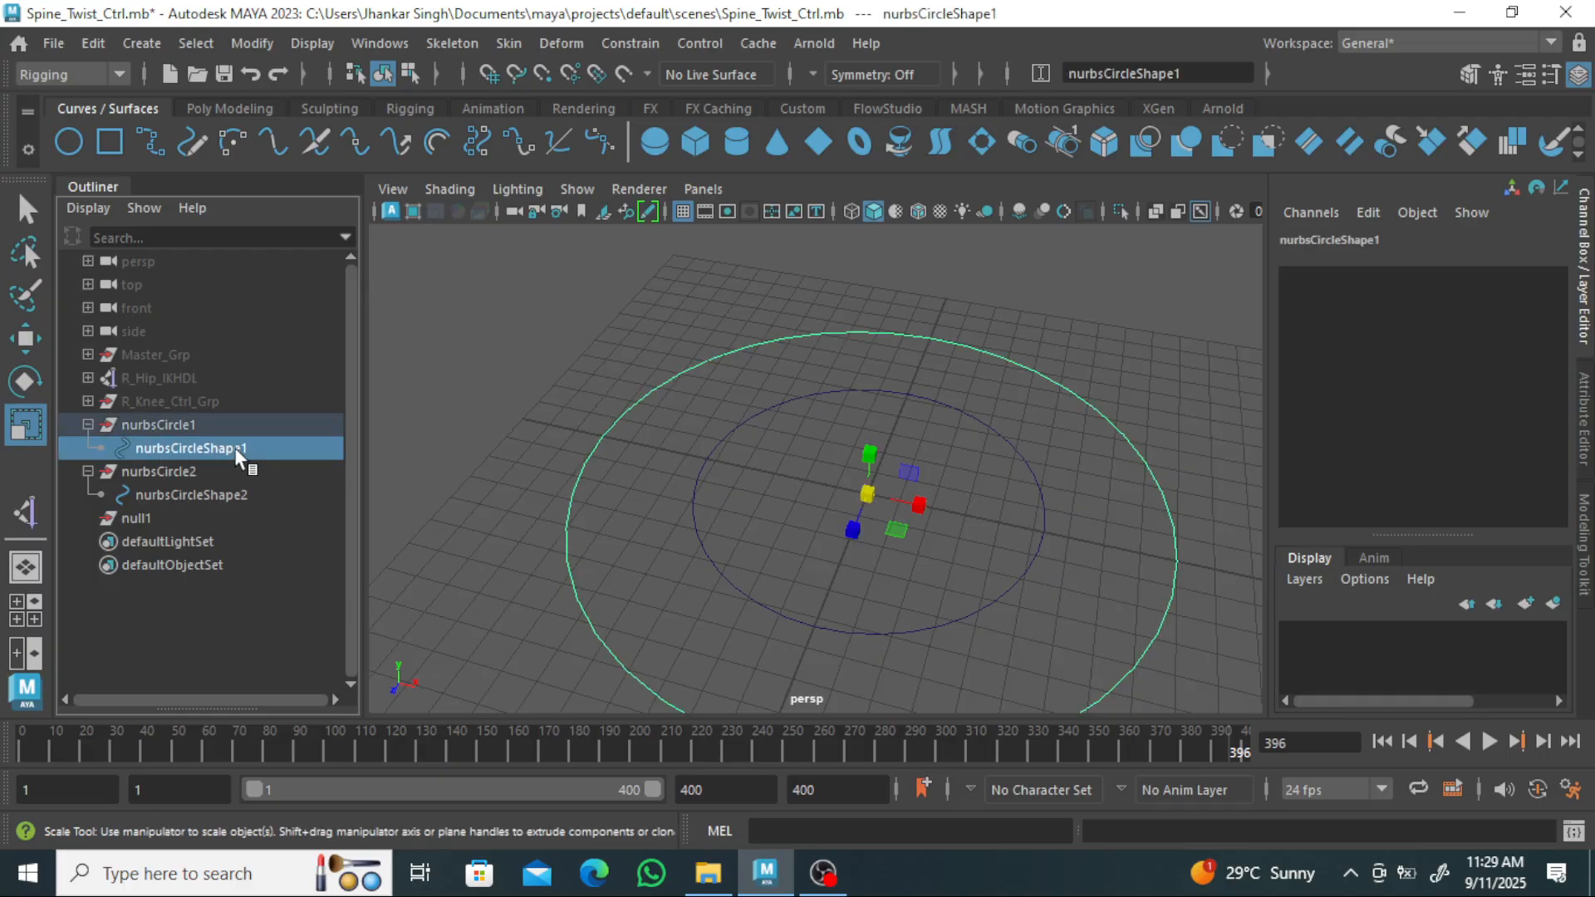
pyautogui.keyDown('ctrl'); pyautogui.click(241, 495); pyautogui.keyUp('ctrl')
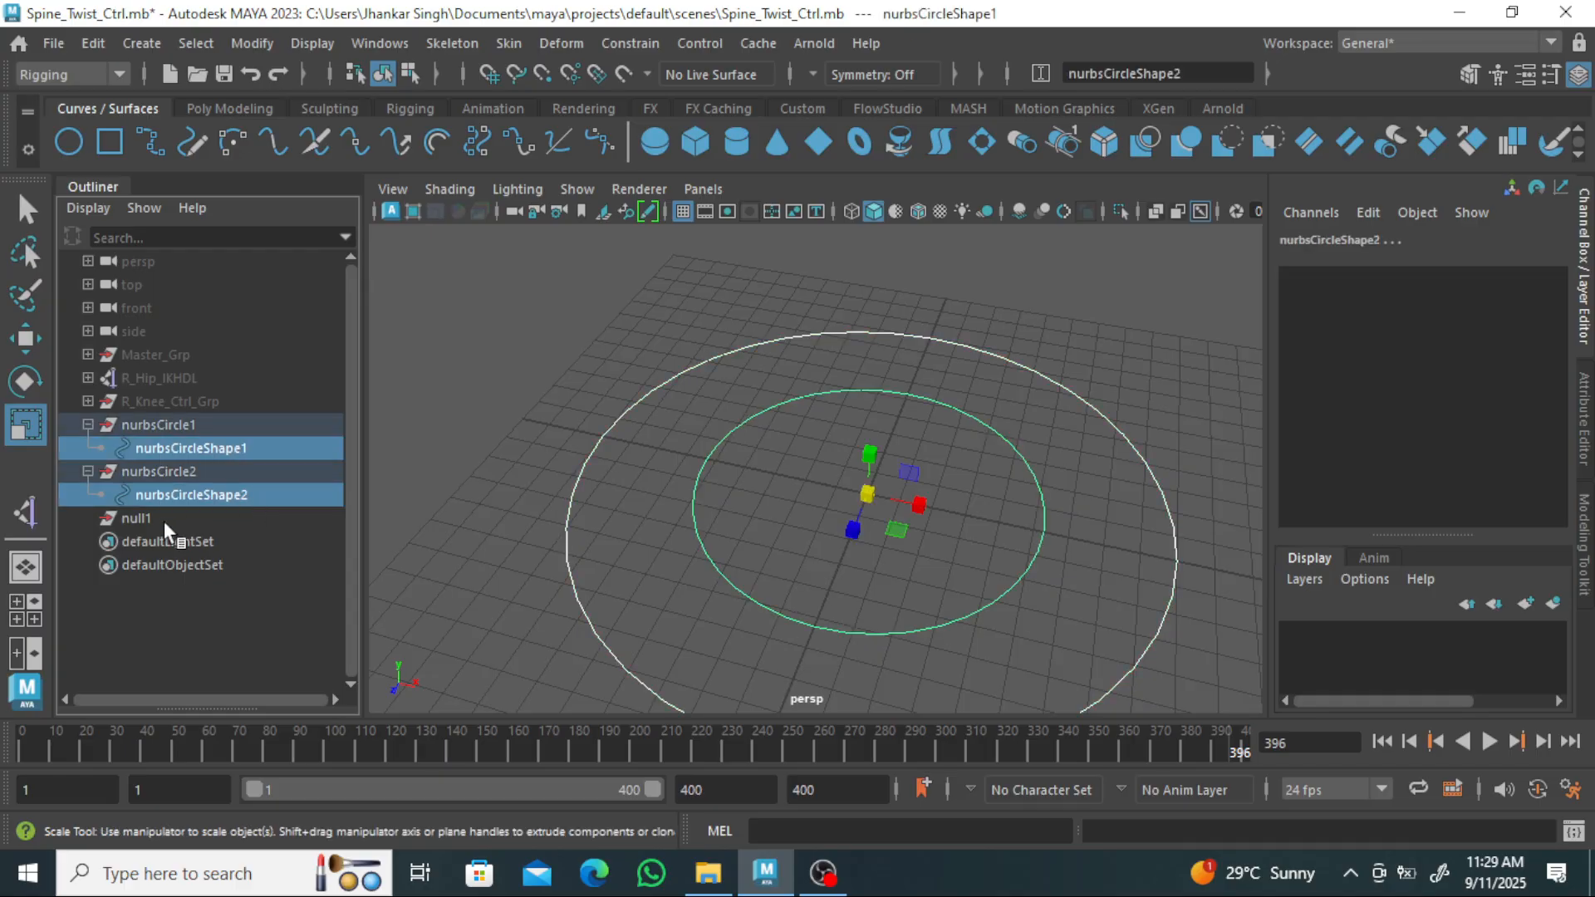
pyautogui.keyDown('ctrl'); pyautogui.click(122, 521); pyautogui.keyUp('ctrl')
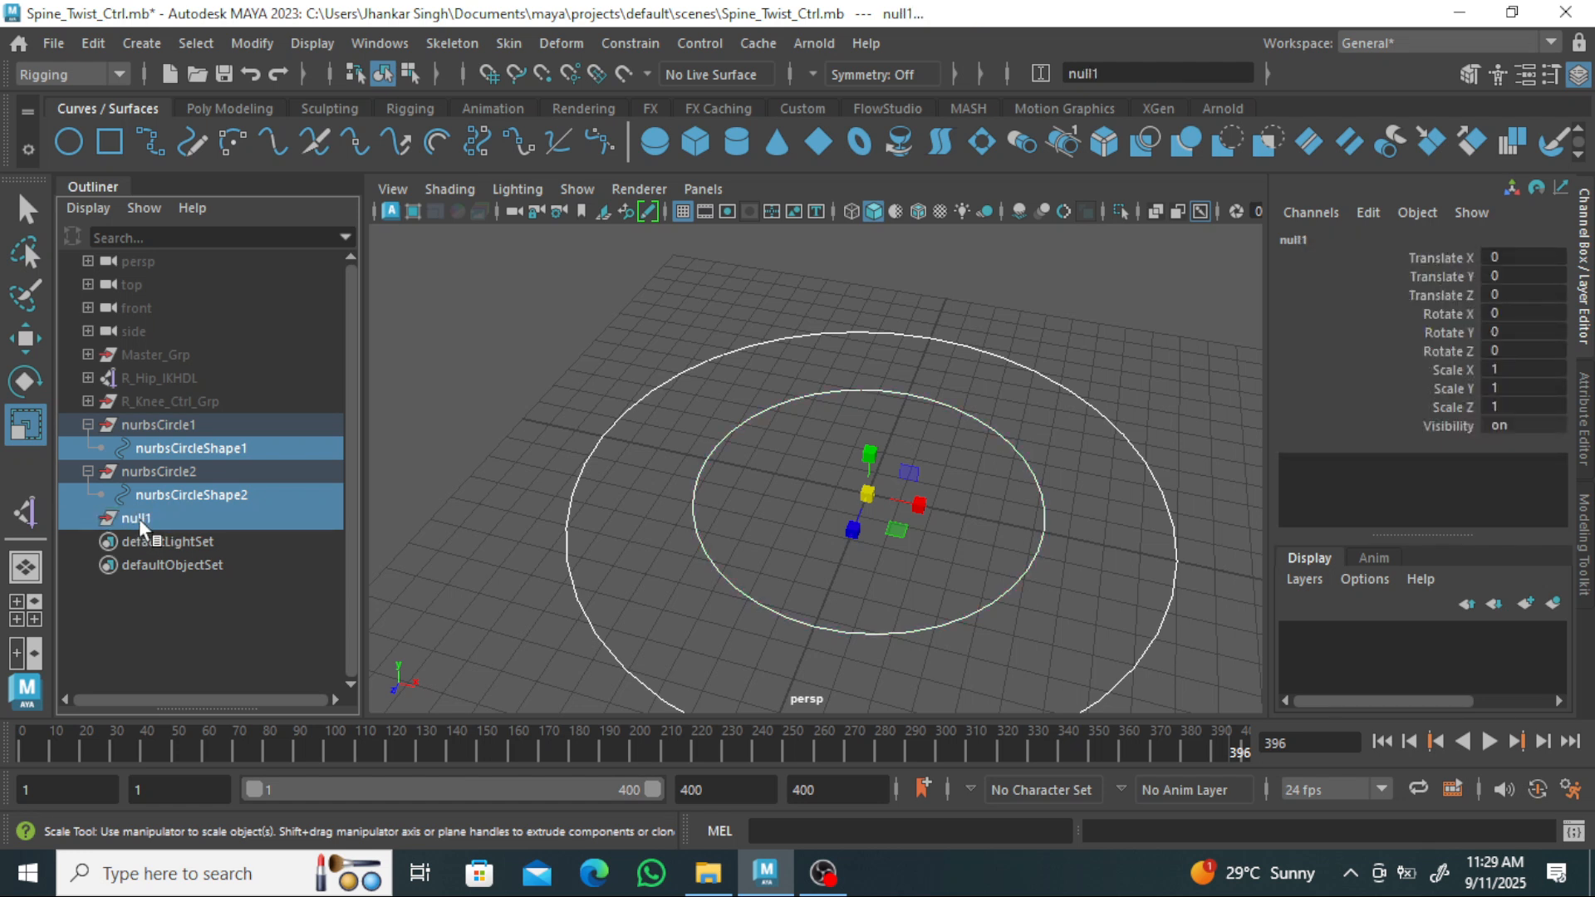
pyautogui.click(793, 831)
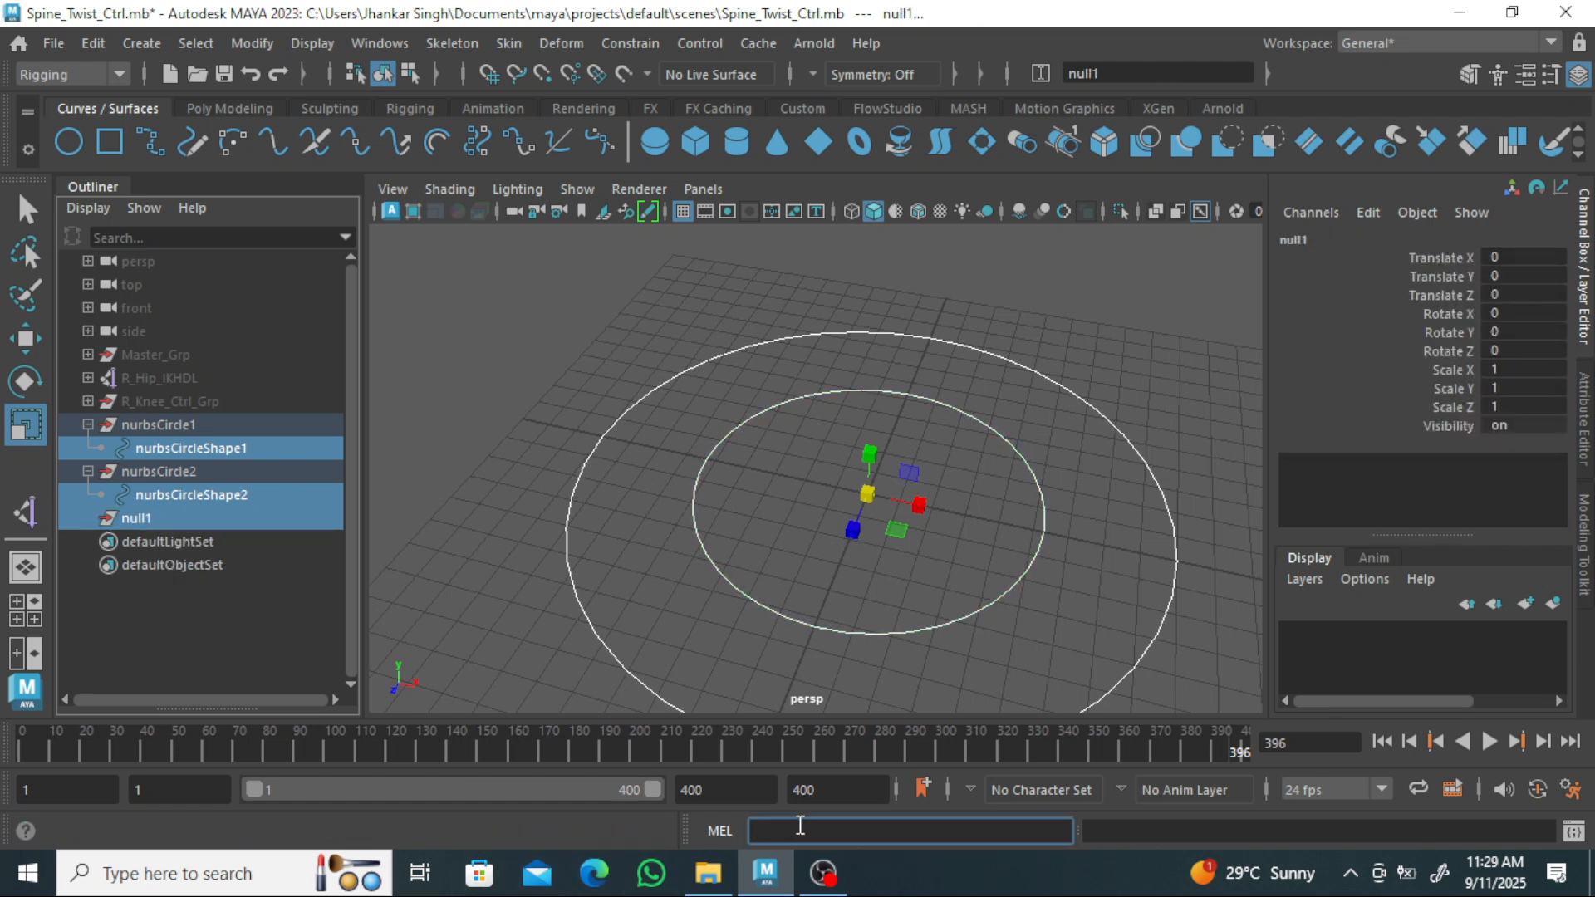
pyautogui.write('pare')
pyautogui.press('BackSpace')
pyautogui.press('BackSpace')
pyautogui.press('BackSpace')
pyautogui.press('BackSpace')
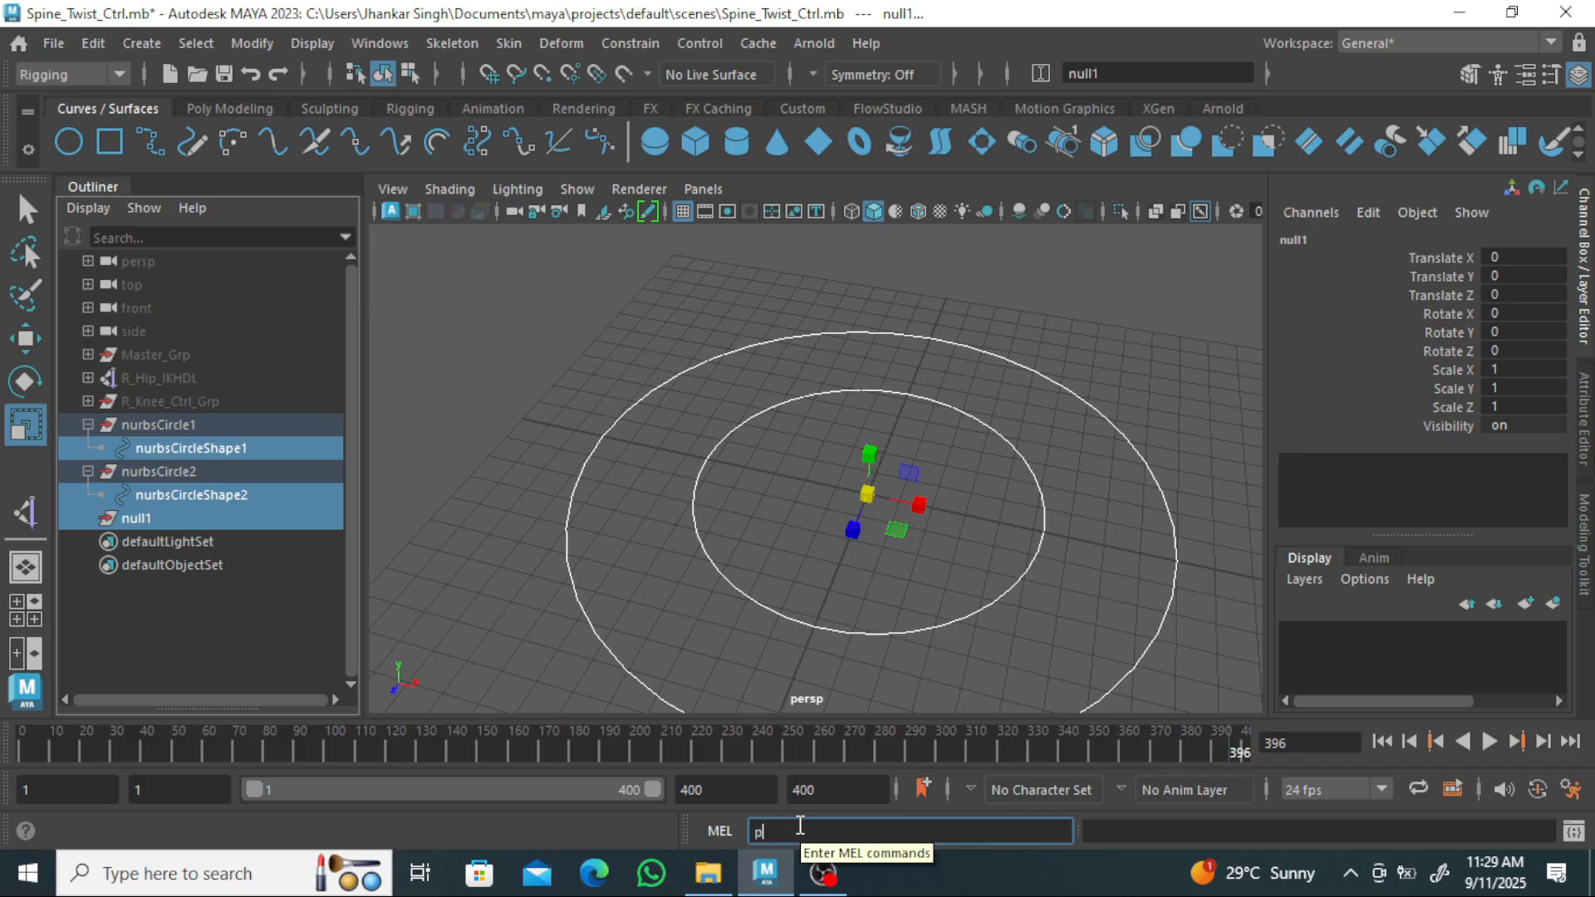
pyautogui.write('parent -r')
pyautogui.write('s')
pyautogui.moveTo(844, 831); pyautogui.dragTo(661, 831)
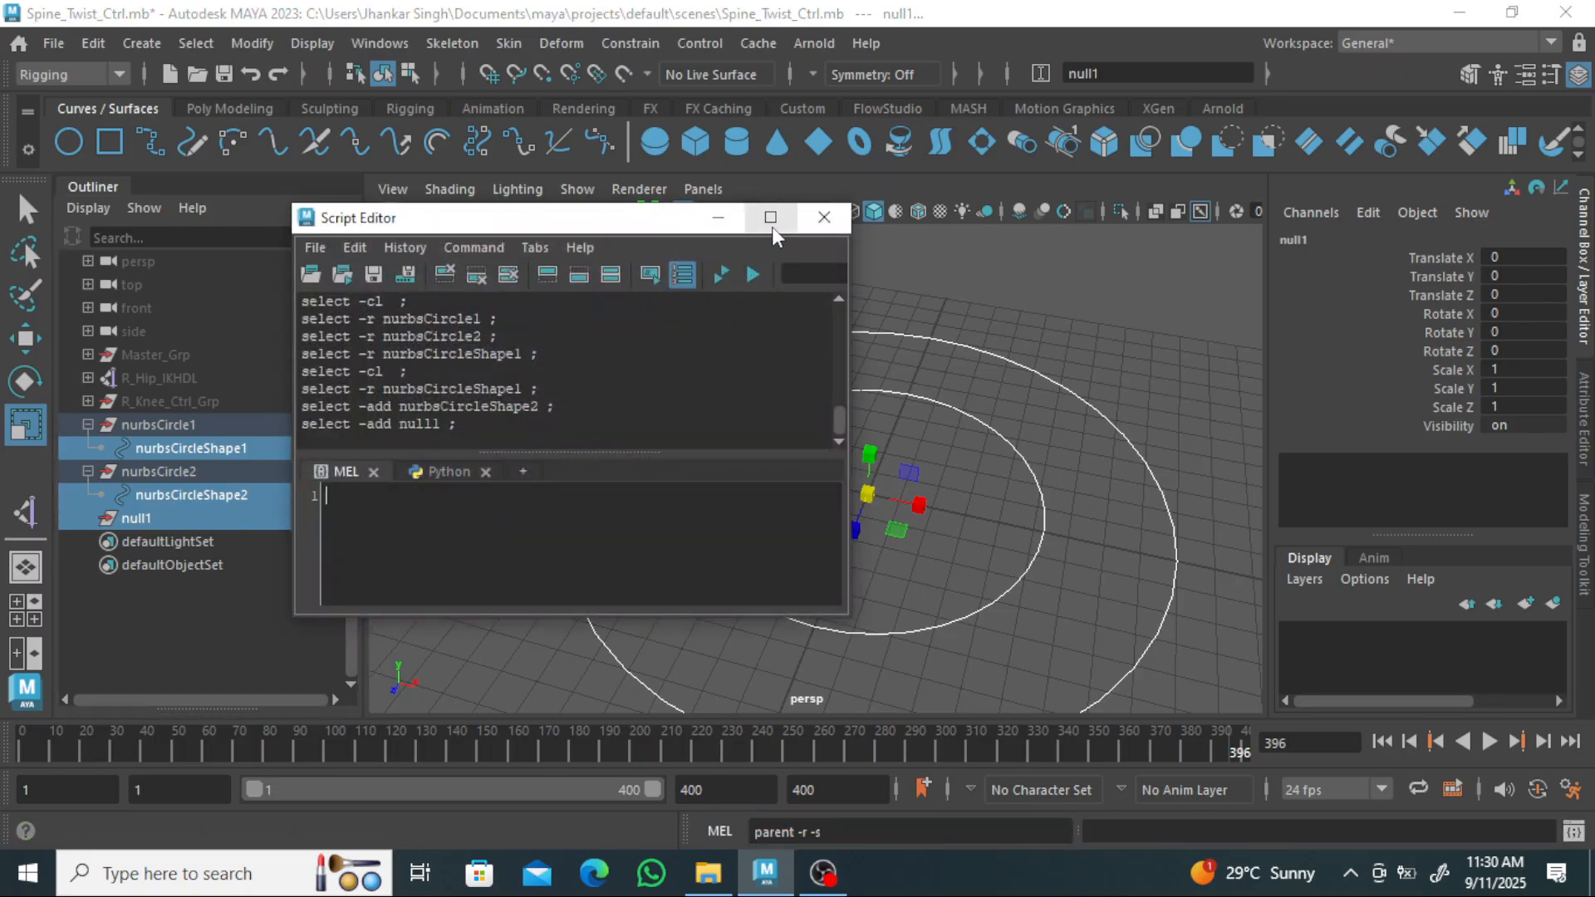
# Write parent -r -s at an enlarged text size in a cleared, maximized Script Editor, remove it and close the editor.
pyautogui.click(772, 224)
pyautogui.click(194, 75)
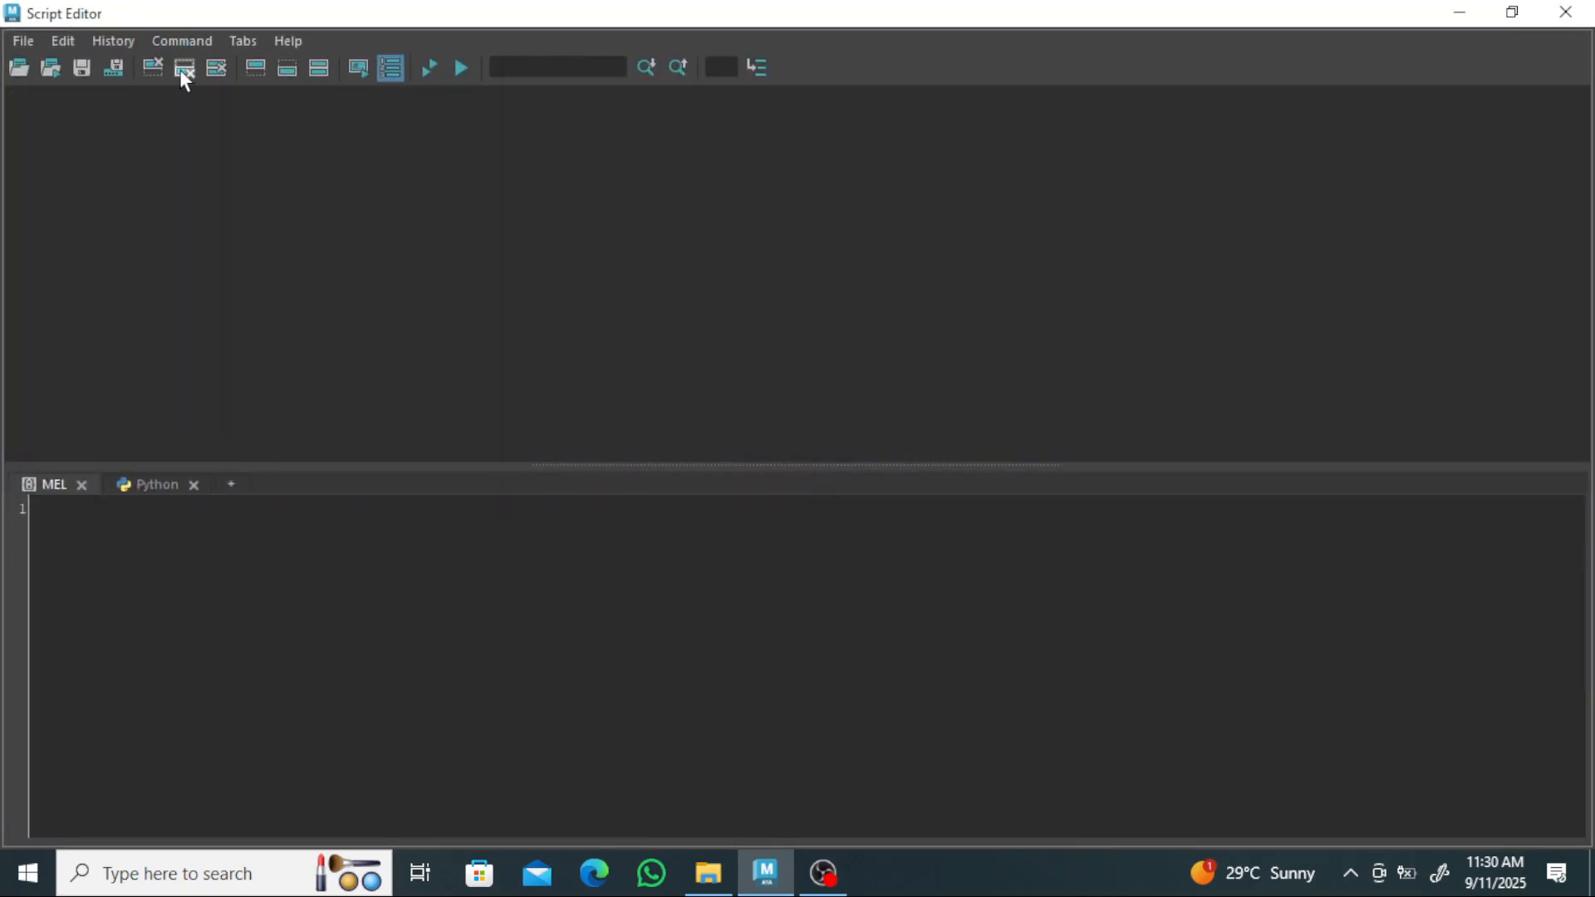
pyautogui.click(41, 503)
pyautogui.write('parent -r -s')
pyautogui.keyDown('ctrl'); pyautogui.scroll(6, 563, 665); pyautogui.keyUp('ctrl')
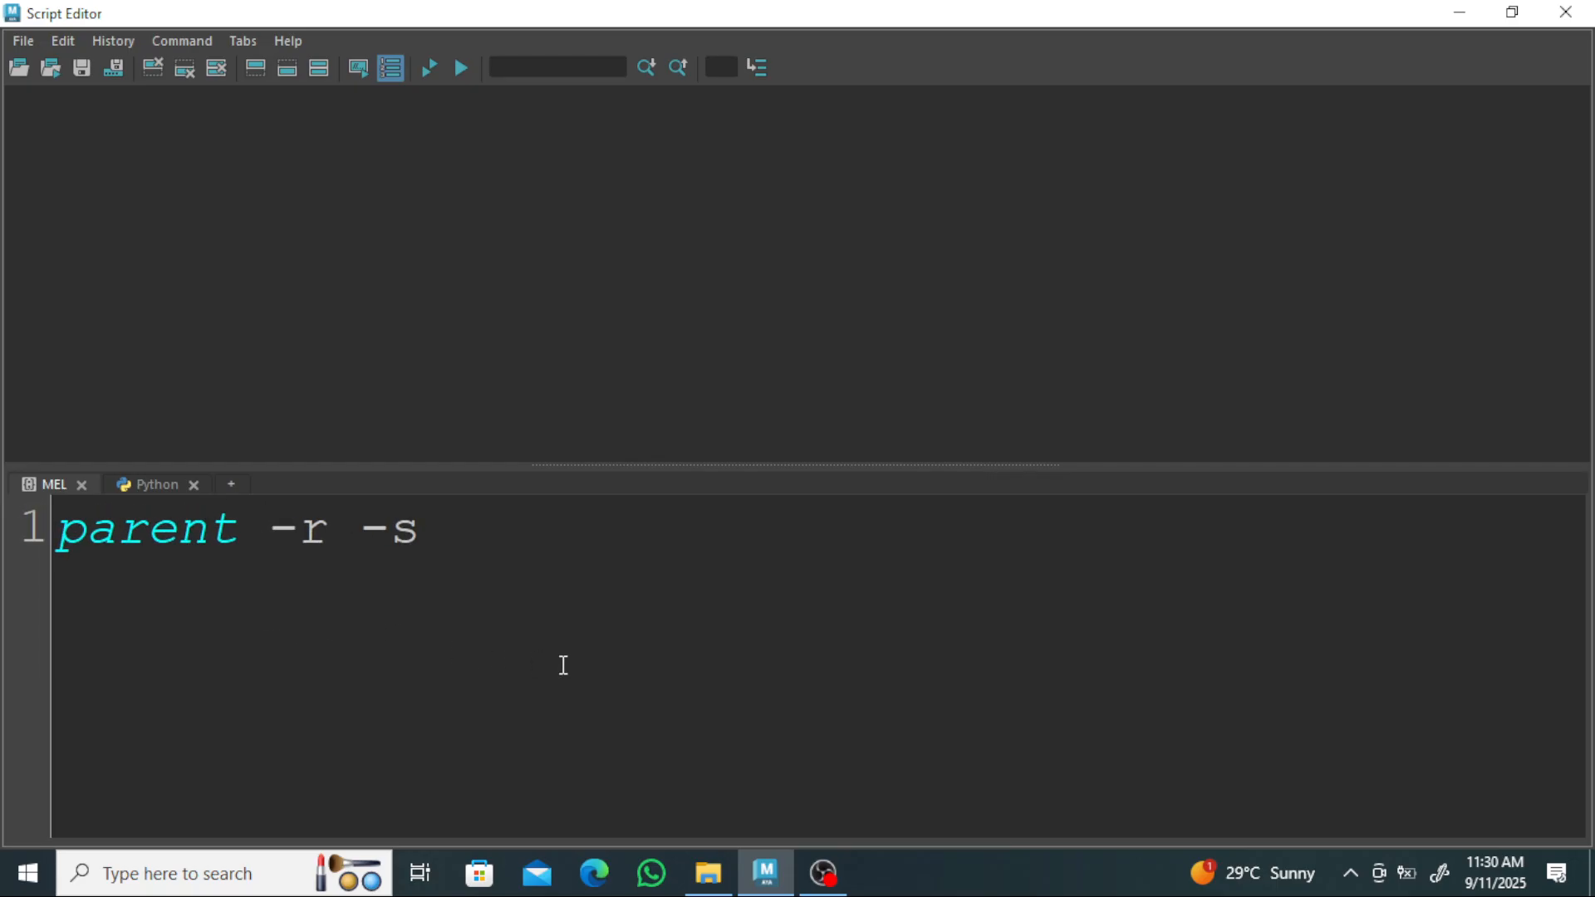
pyautogui.keyDown('ctrl'); pyautogui.scroll(1, 102, 540); pyautogui.keyUp('ctrl')
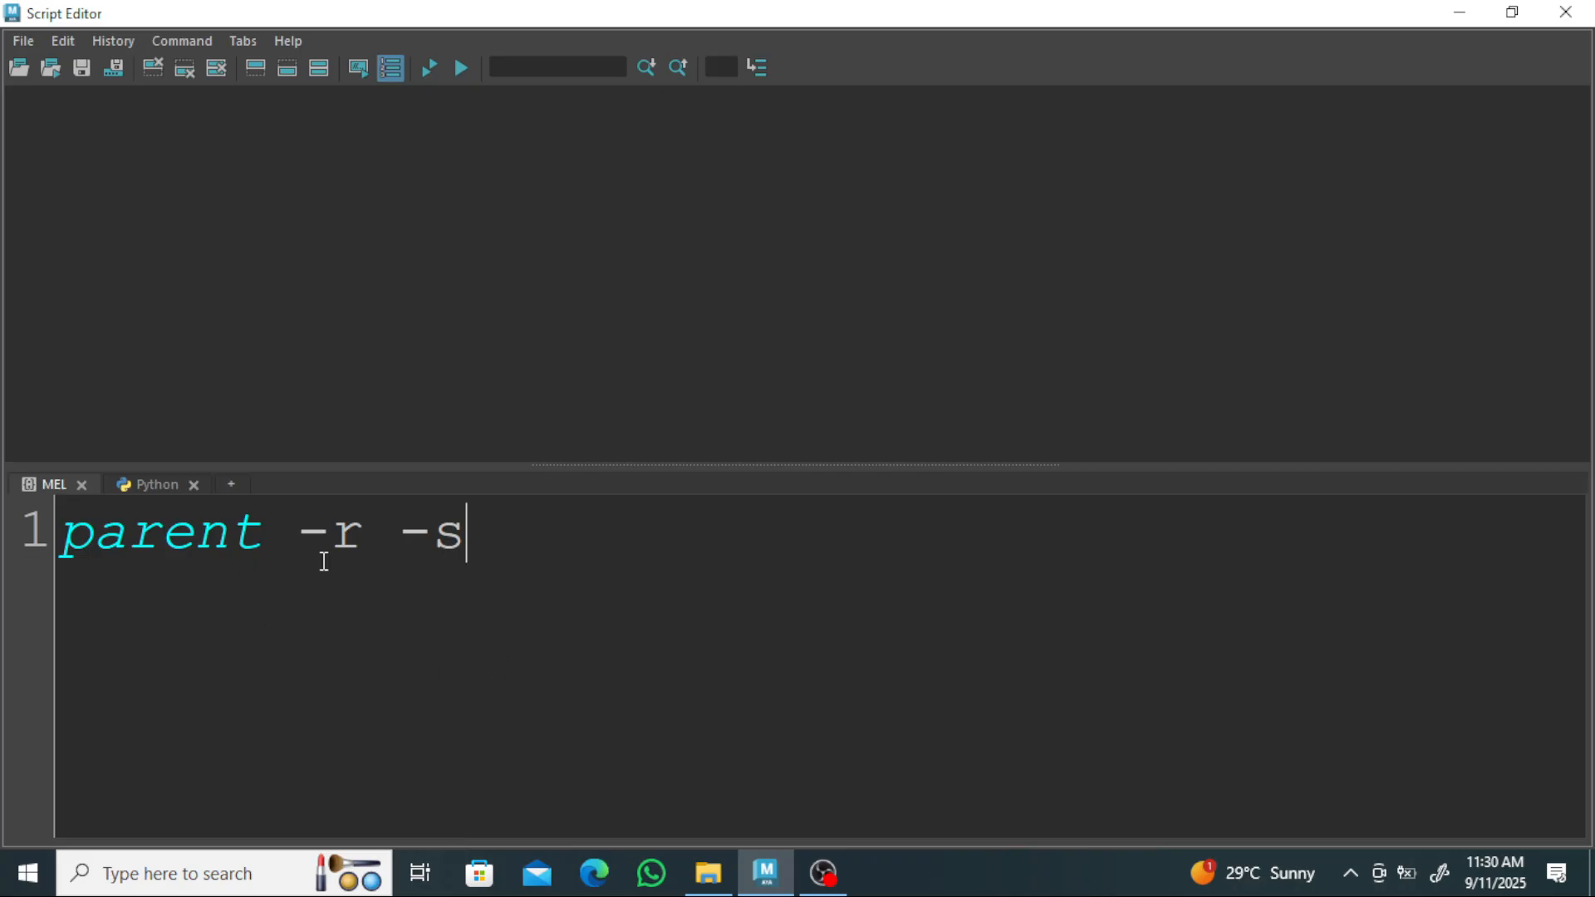
pyautogui.moveTo(644, 542); pyautogui.dragTo(5, 553)
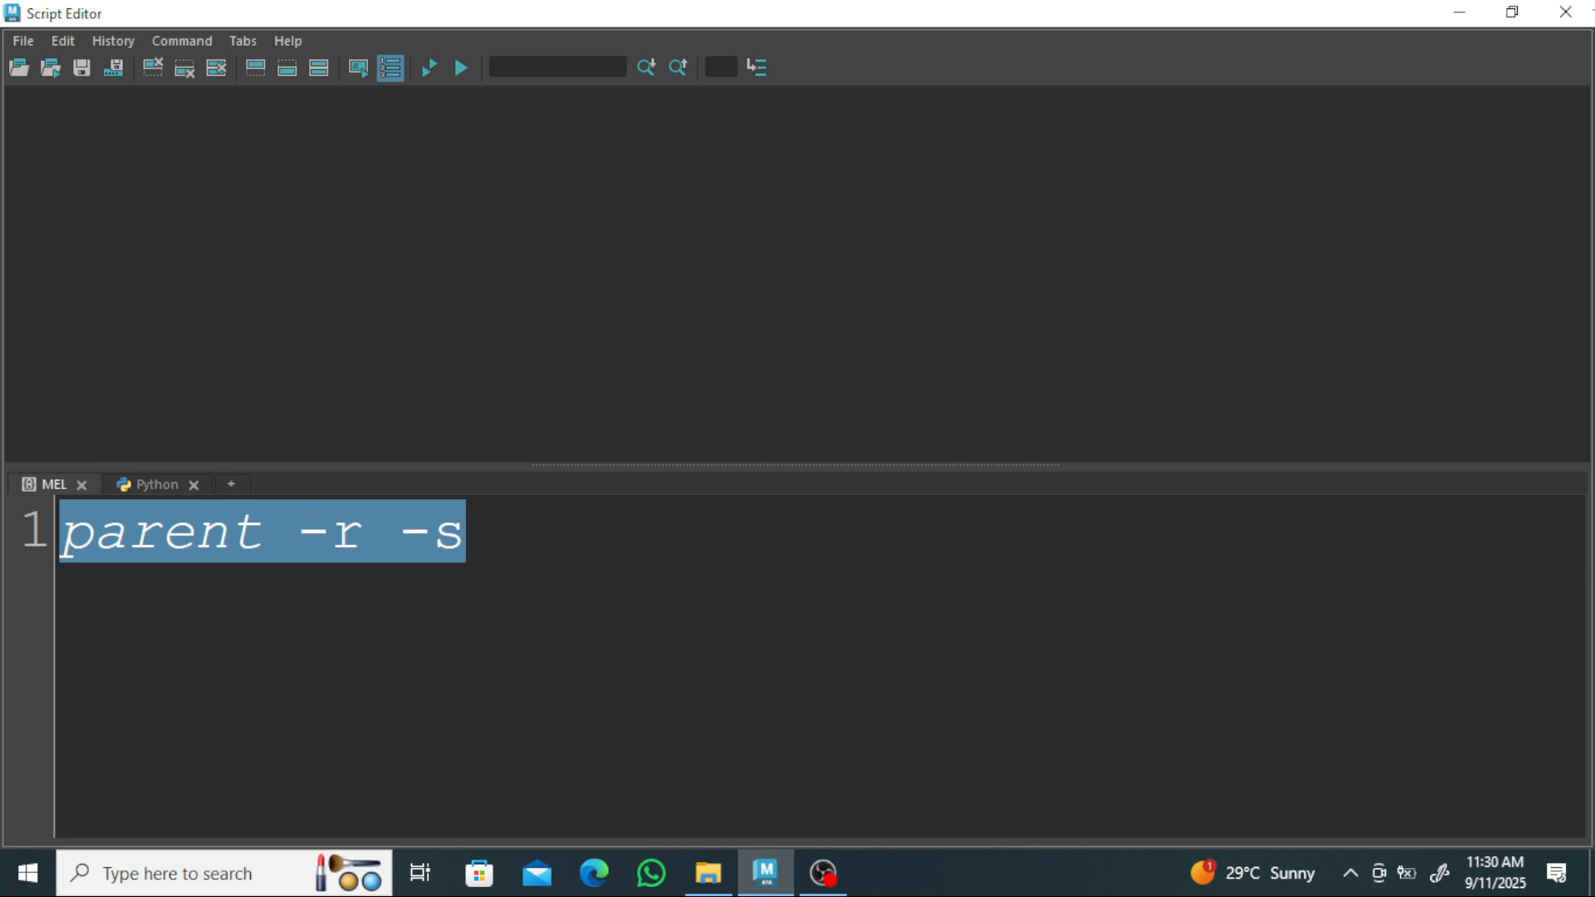
pyautogui.hotkey('ctrl', 'x')
pyautogui.click(1556, 18)
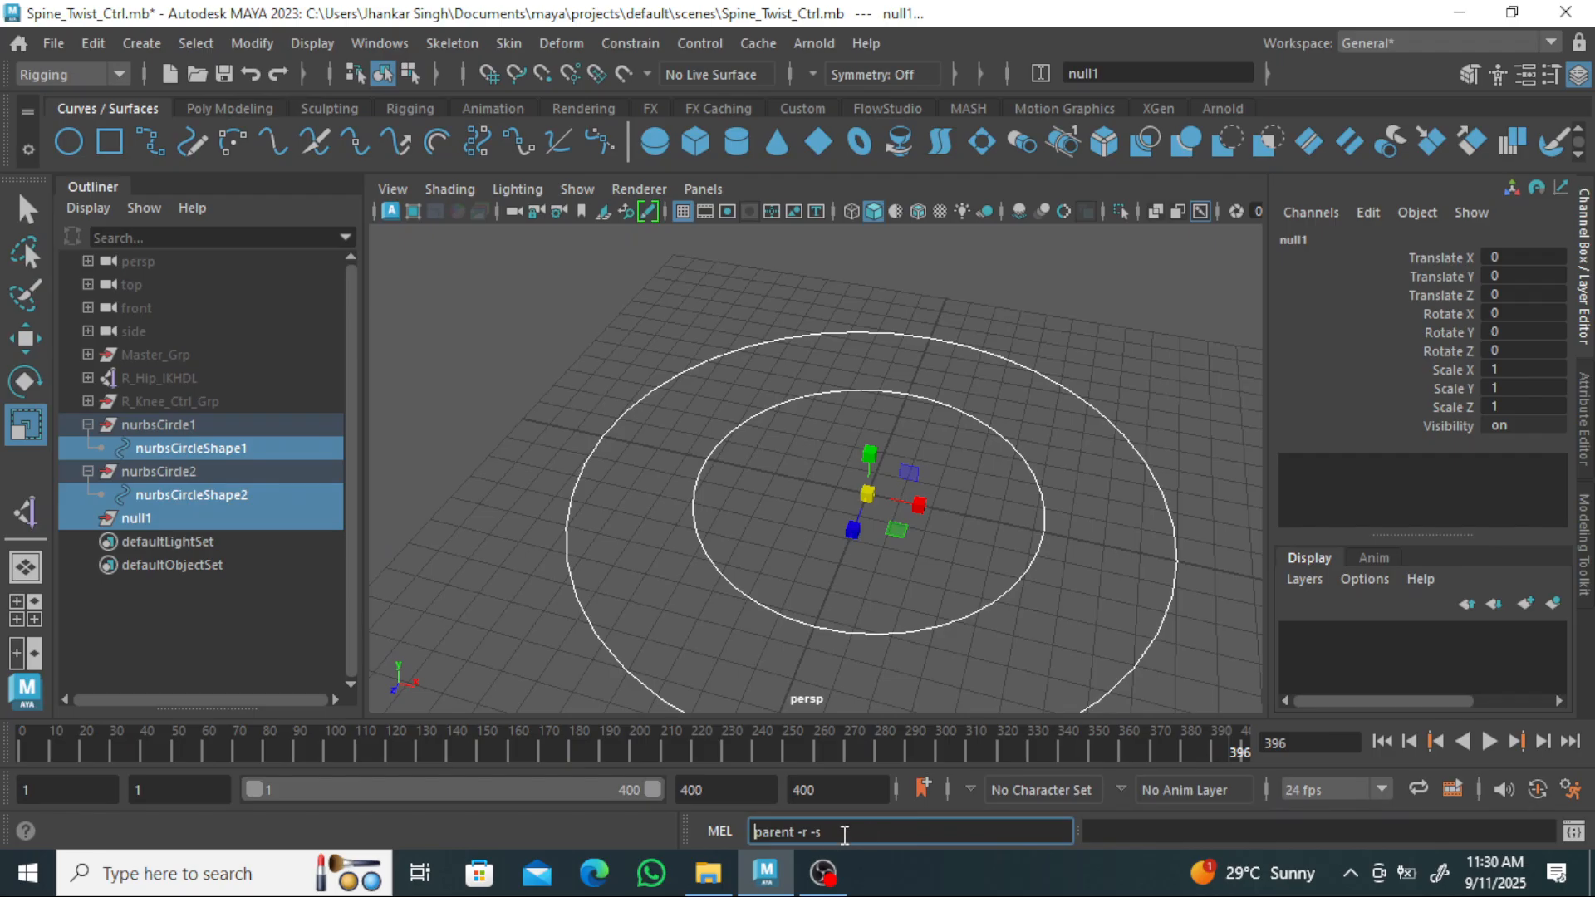
# Run the entered parent -r -s command on the selection, and delete the emptied nurbsCircle1 and nurbsCircle2 transforms.
pyautogui.press('Return')
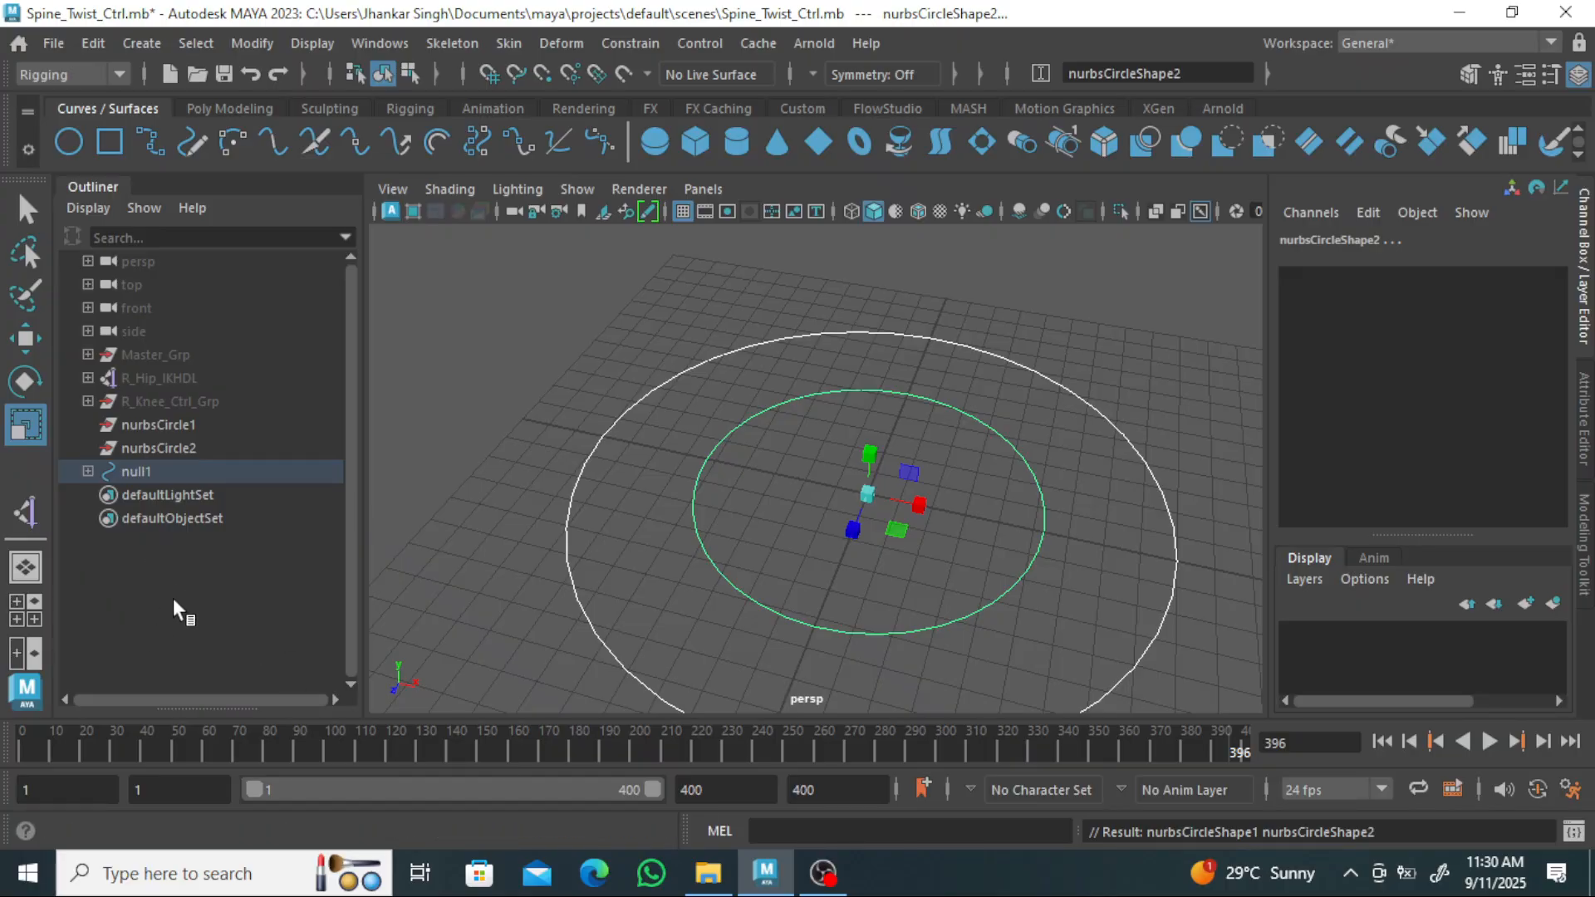
pyautogui.click(86, 471)
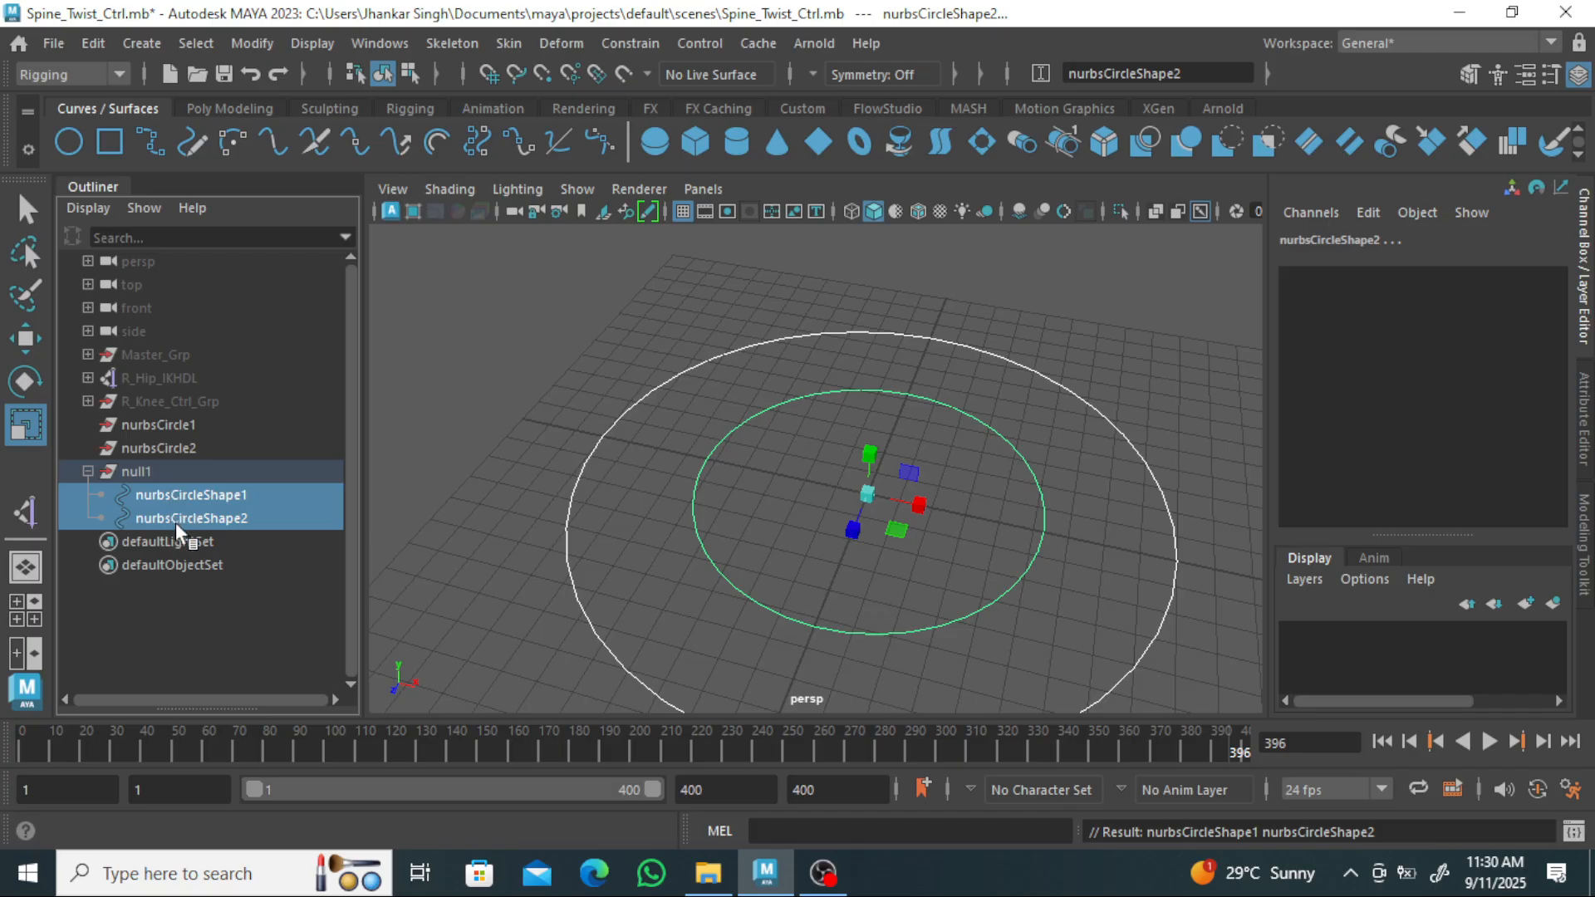
pyautogui.click(151, 449)
pyautogui.click(171, 427)
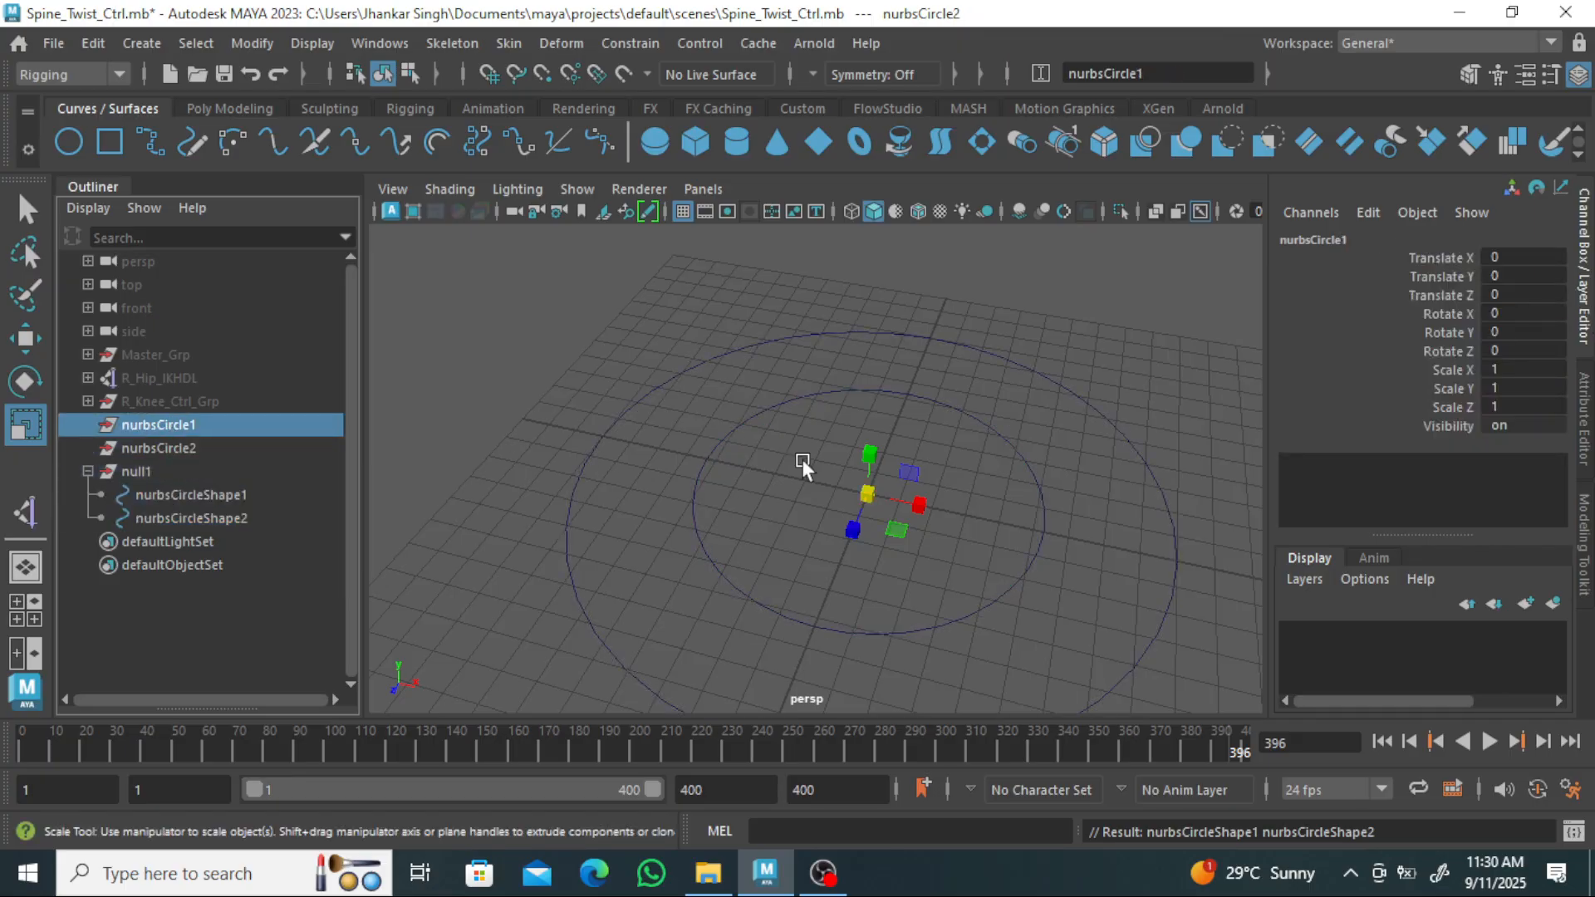
pyautogui.press('Delete')
pyautogui.click(153, 423)
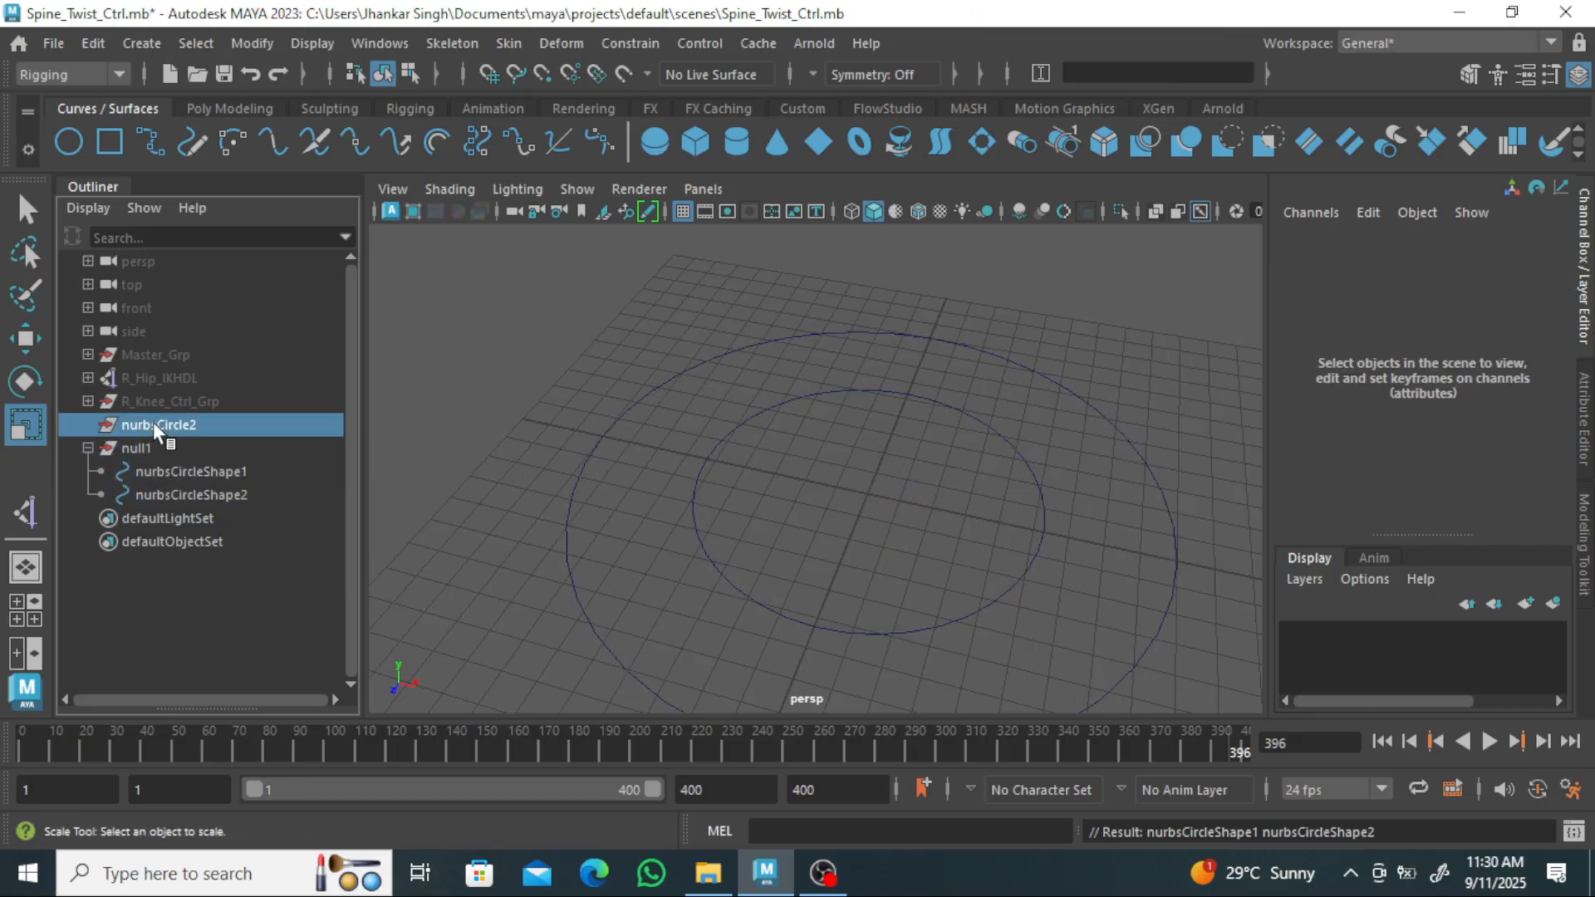
pyautogui.press('Delete')
# Hide shape nodes in the Outliner, and select null1 to inspect it as one combined control.
pyautogui.click(88, 209)
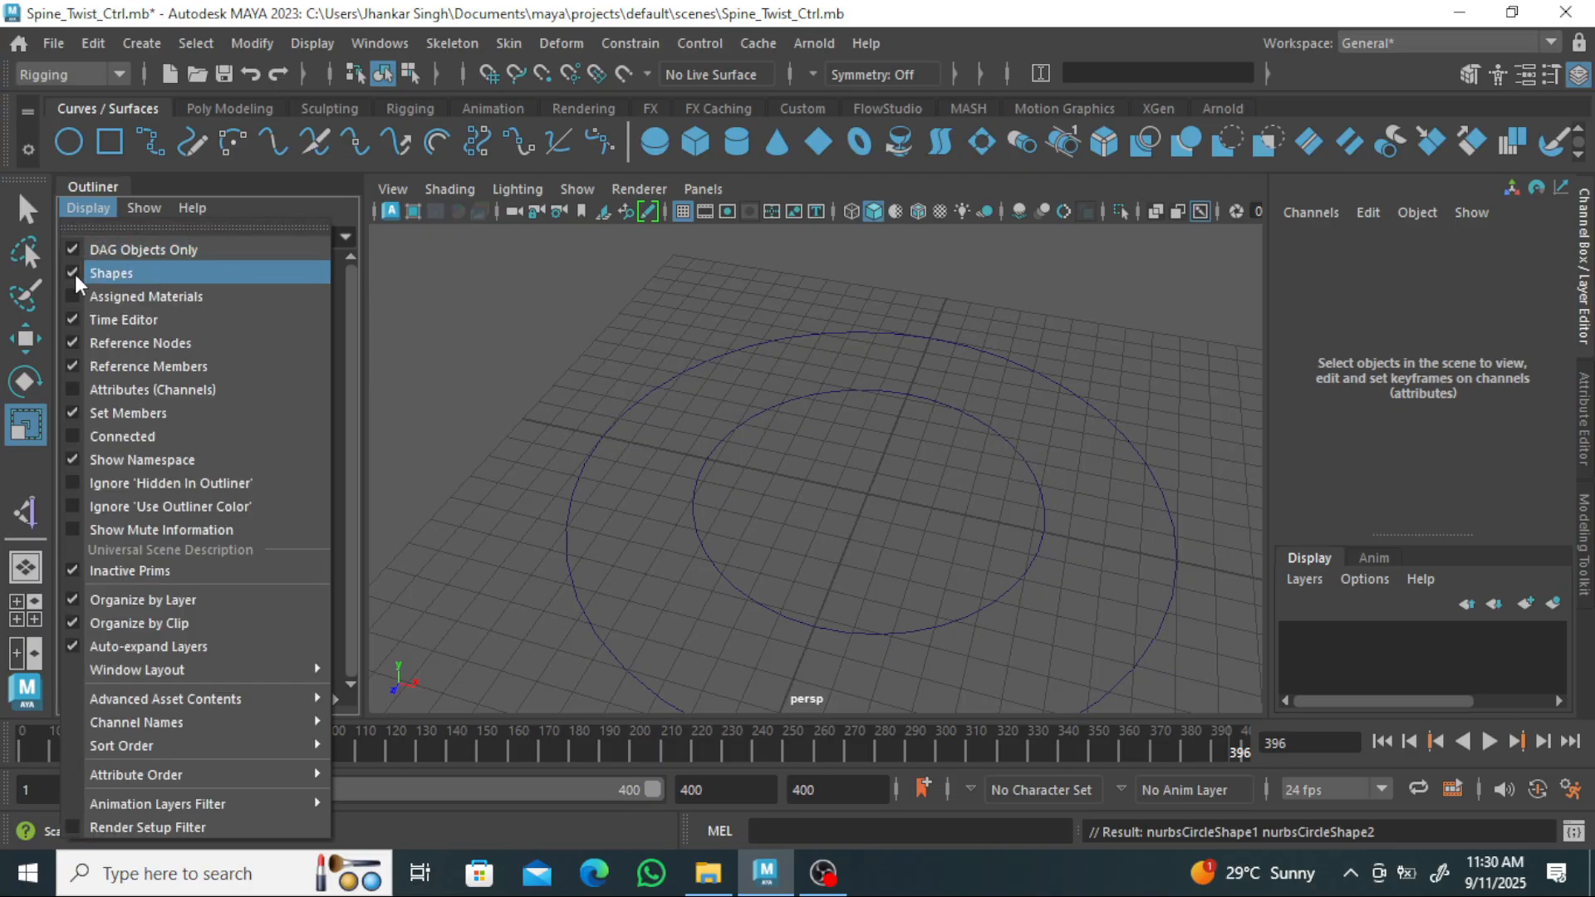
pyautogui.click(79, 272)
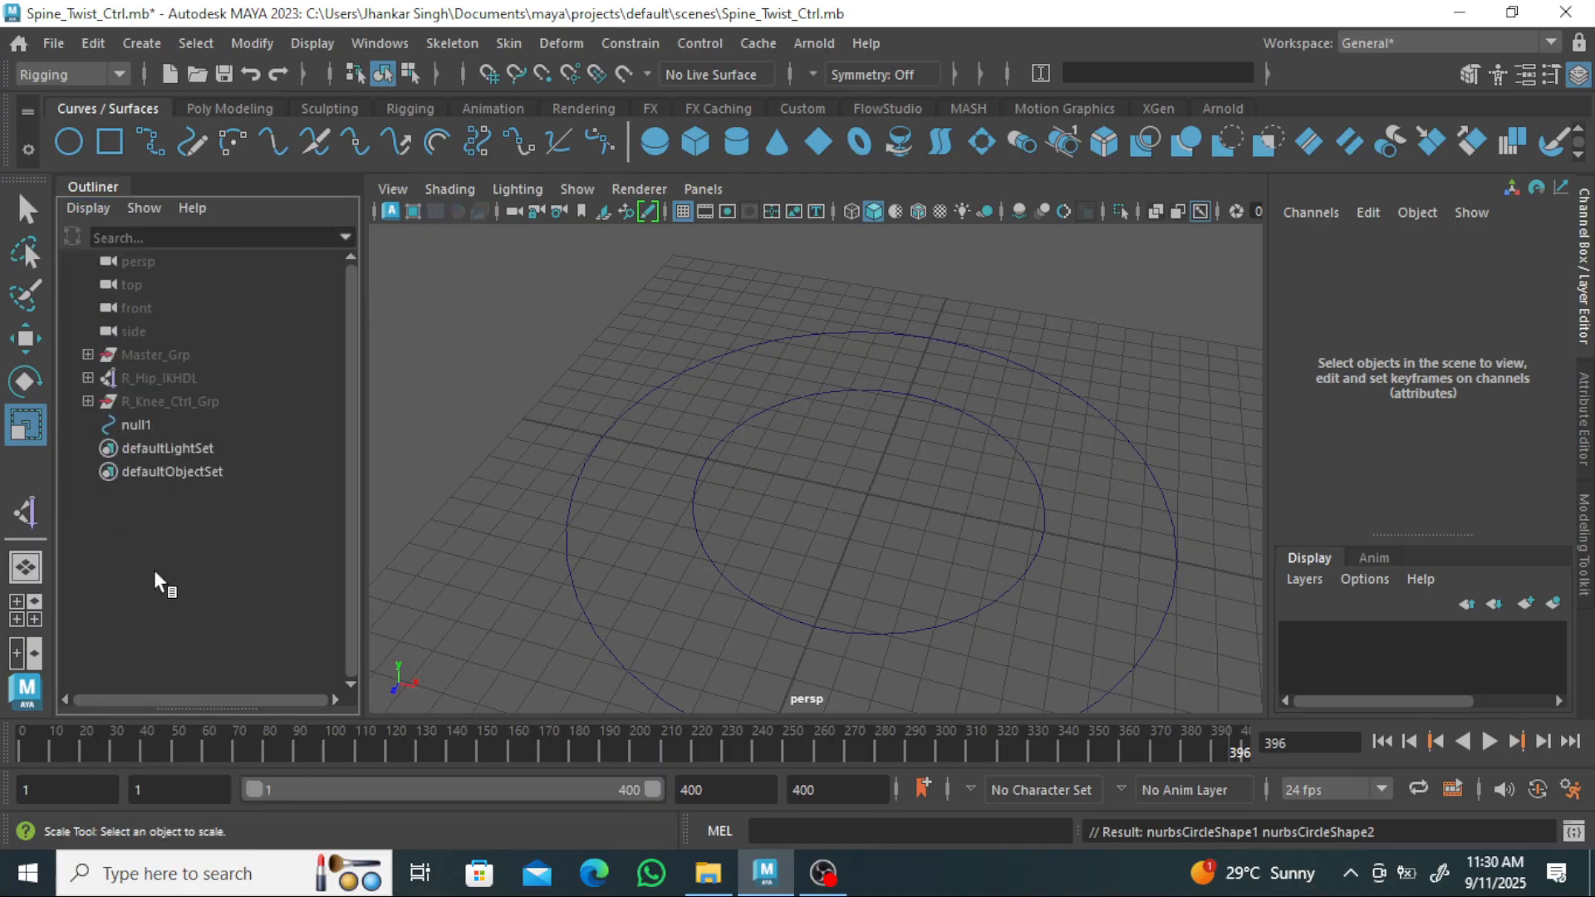
pyautogui.click(134, 424)
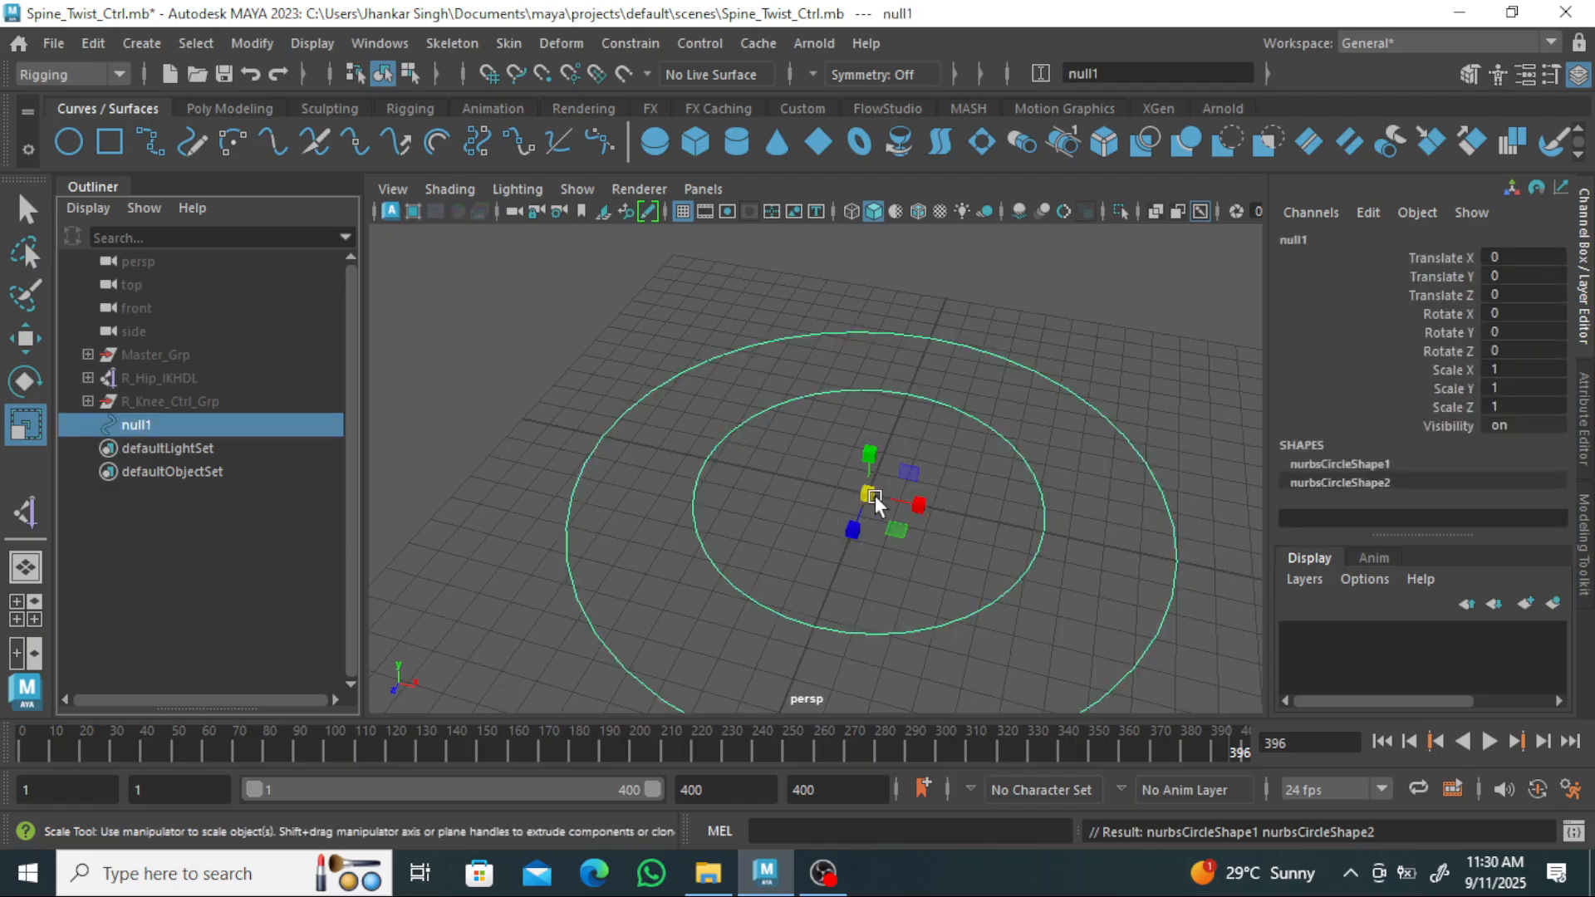
pyautogui.scroll(-4, 875, 495)
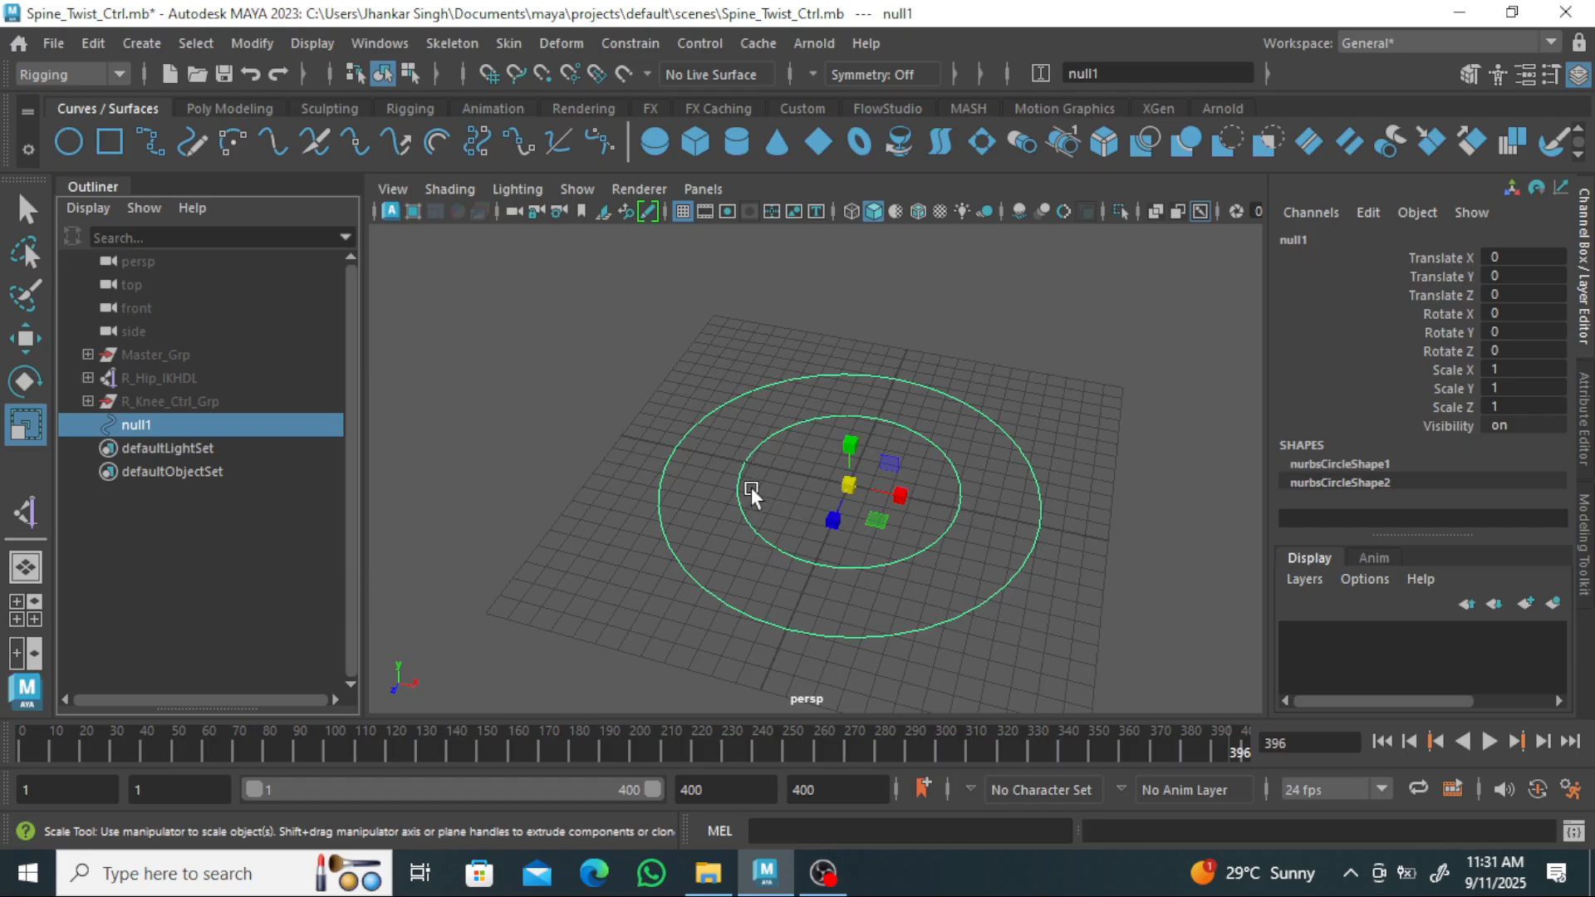
pyautogui.moveTo(110, 425); pyautogui.dragTo(103, 434)
# Create a polygon sphere at the origin as an example object.
pyautogui.click(218, 108)
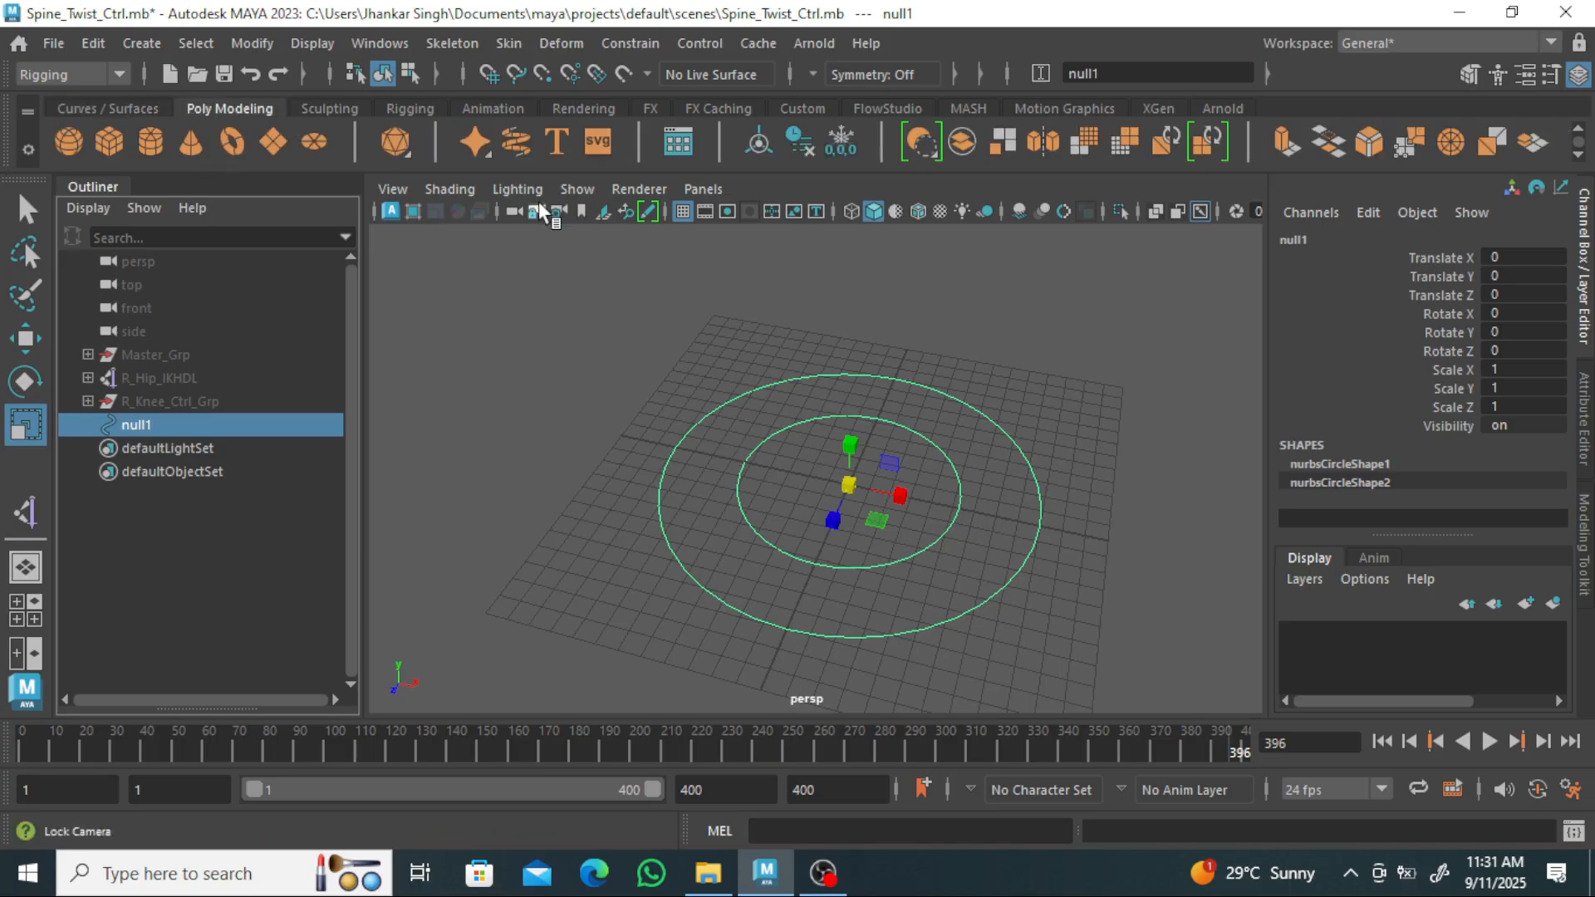
pyautogui.click(69, 142)
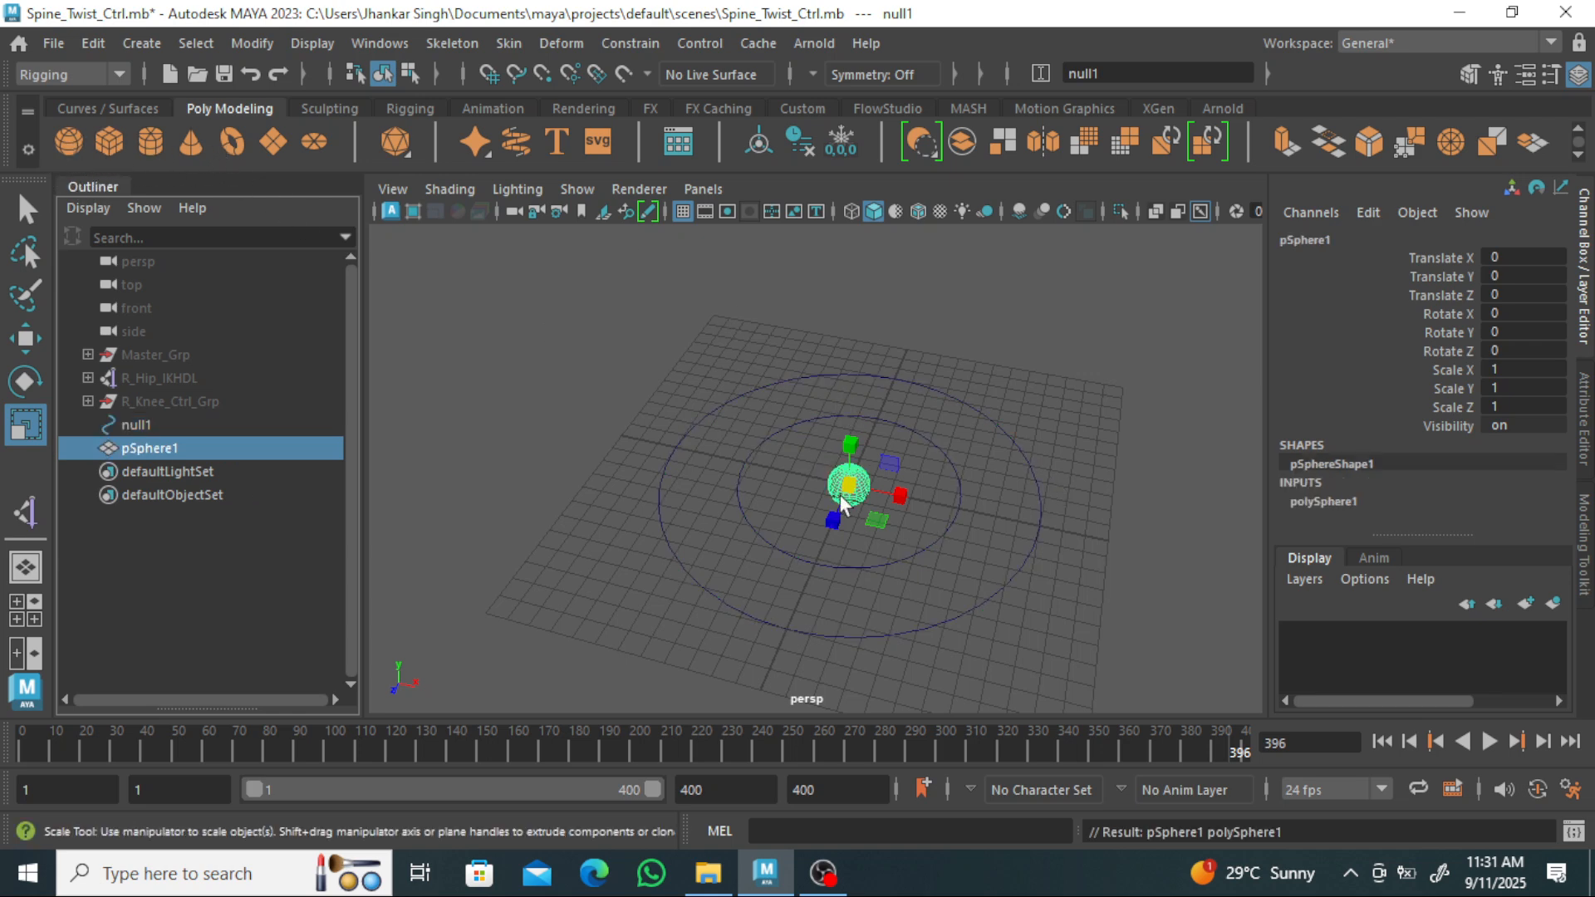
pyautogui.scroll(3, 896, 498)
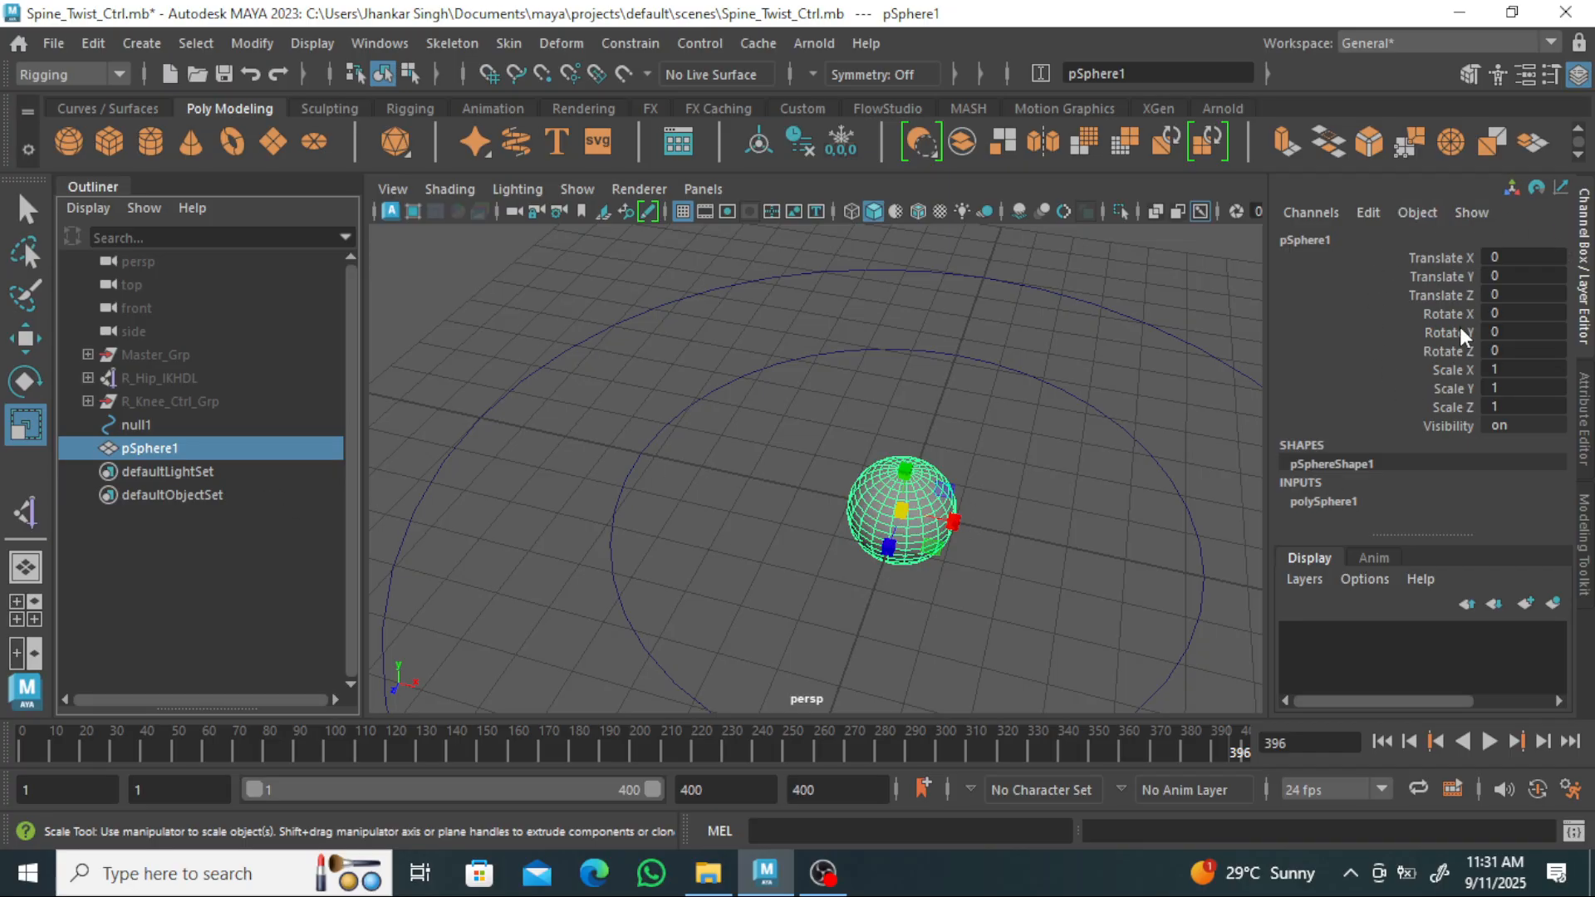
# Show shape nodes in the Outliner again, and compare the channels of pSphere1 with those of pSphereShape1.
pyautogui.click(87, 208)
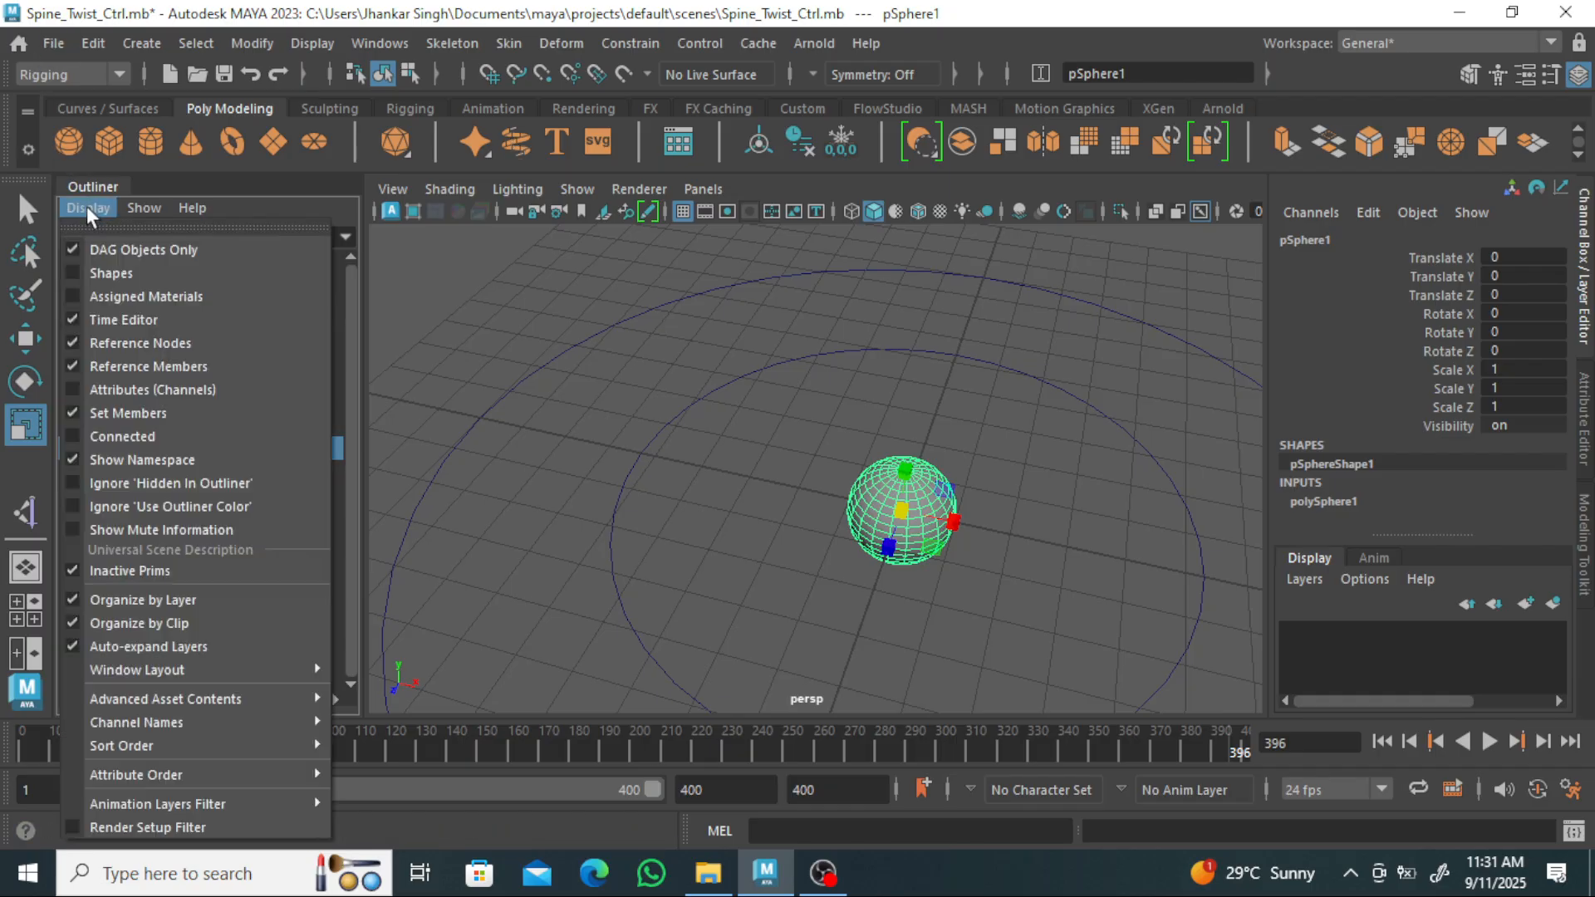
pyautogui.click(112, 273)
pyautogui.click(86, 496)
pyautogui.click(167, 518)
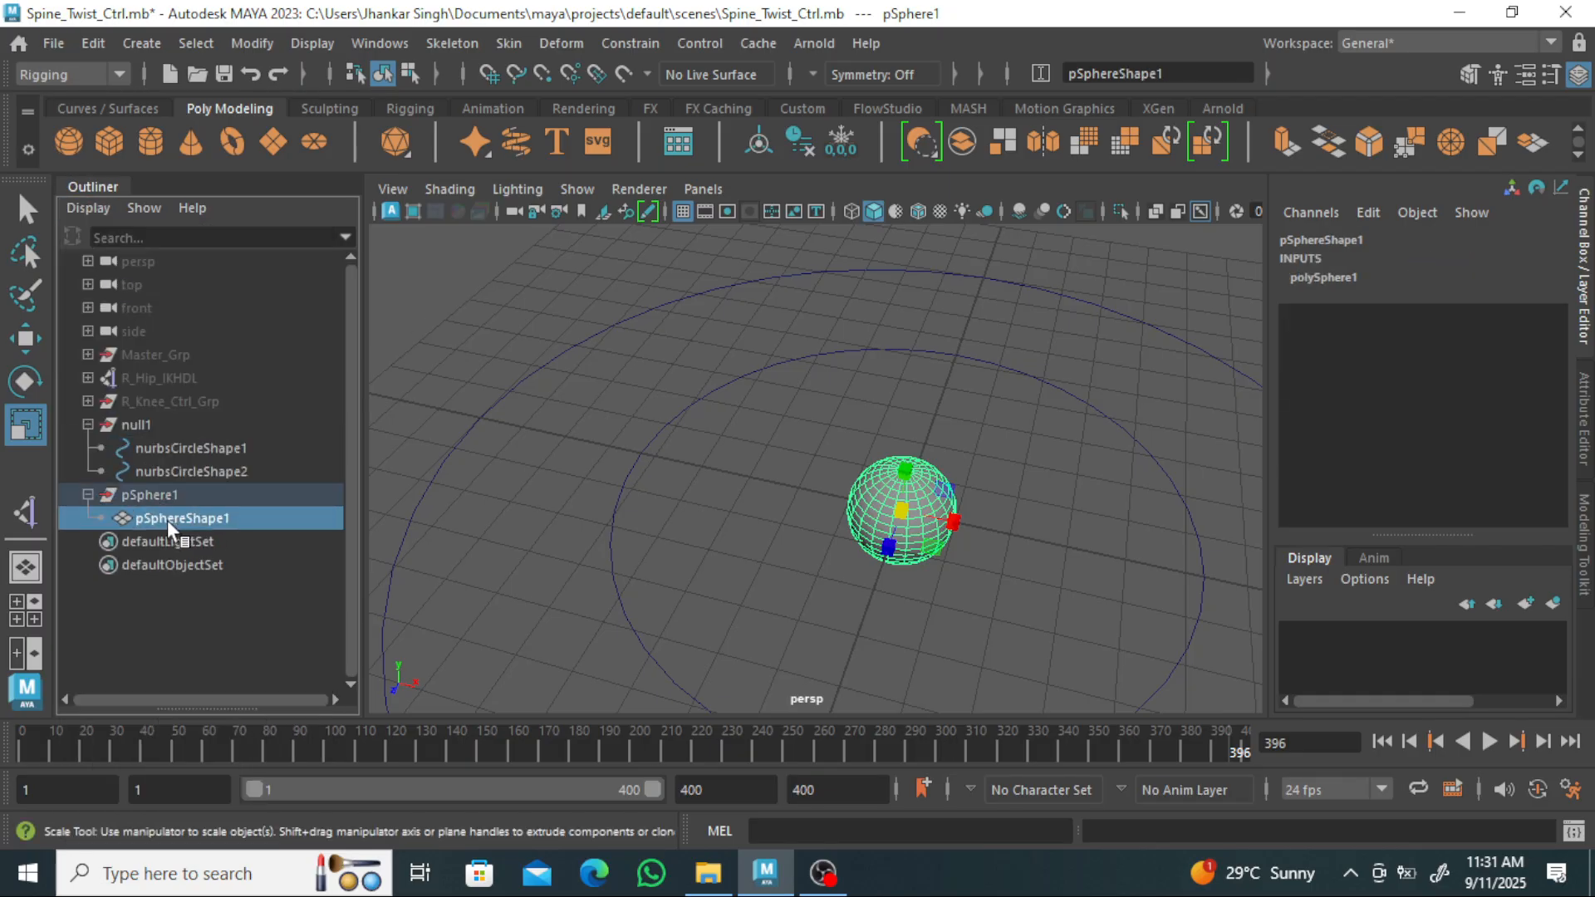
pyautogui.click(214, 494)
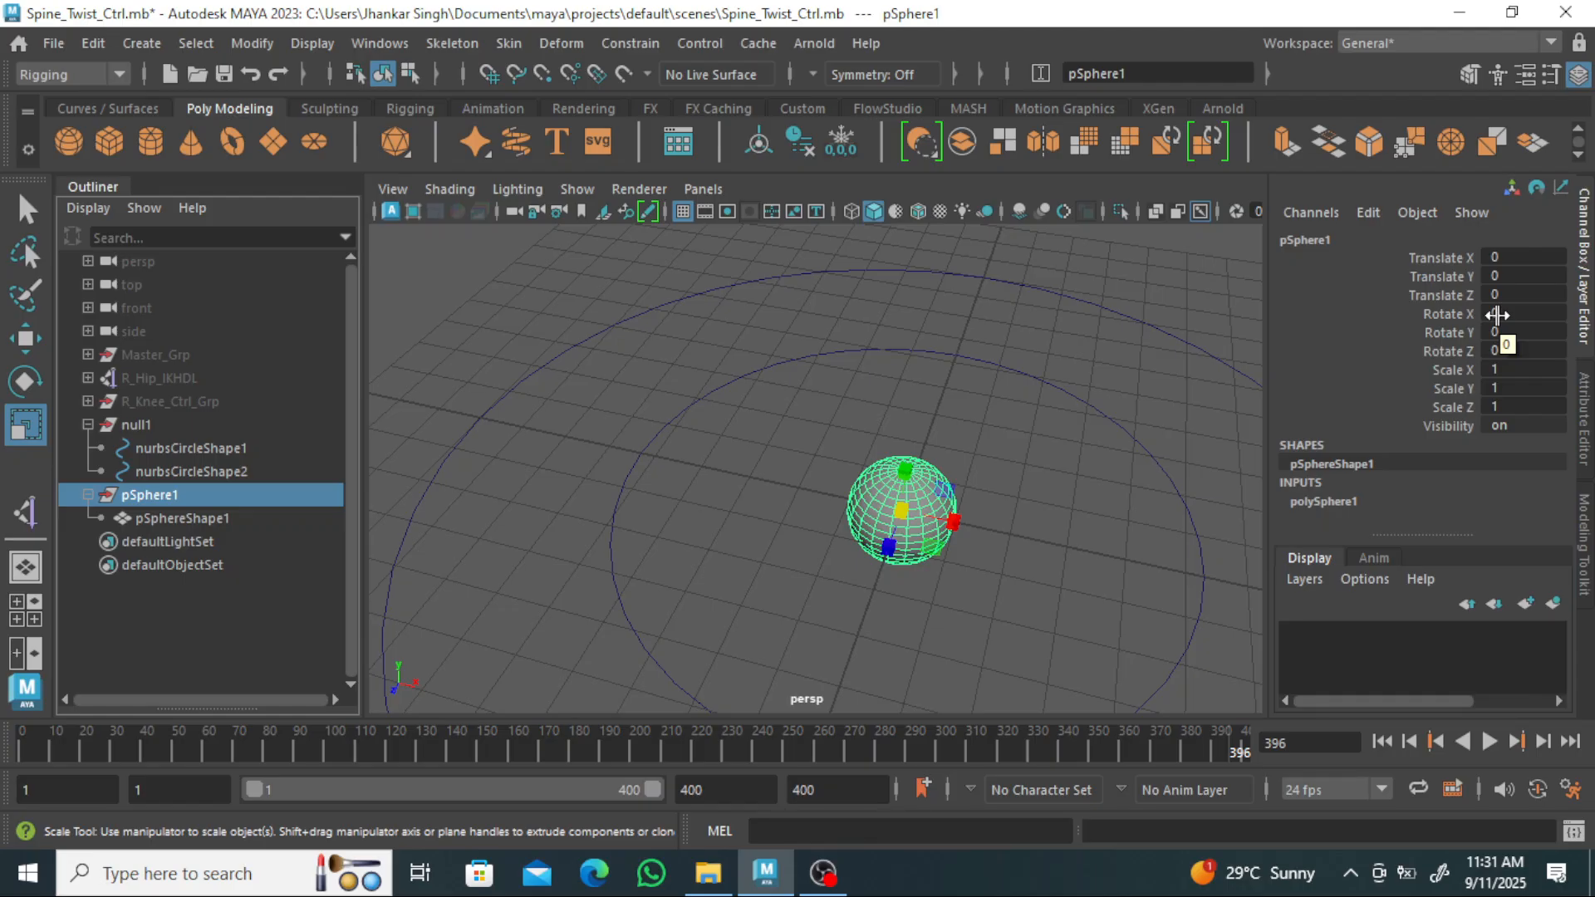
# Delete the example sphere pSphere1 and the combined circle control null1.
pyautogui.click(251, 615)
pyautogui.click(87, 494)
pyautogui.click(147, 495)
pyautogui.press('Delete')
pyautogui.click(87, 424)
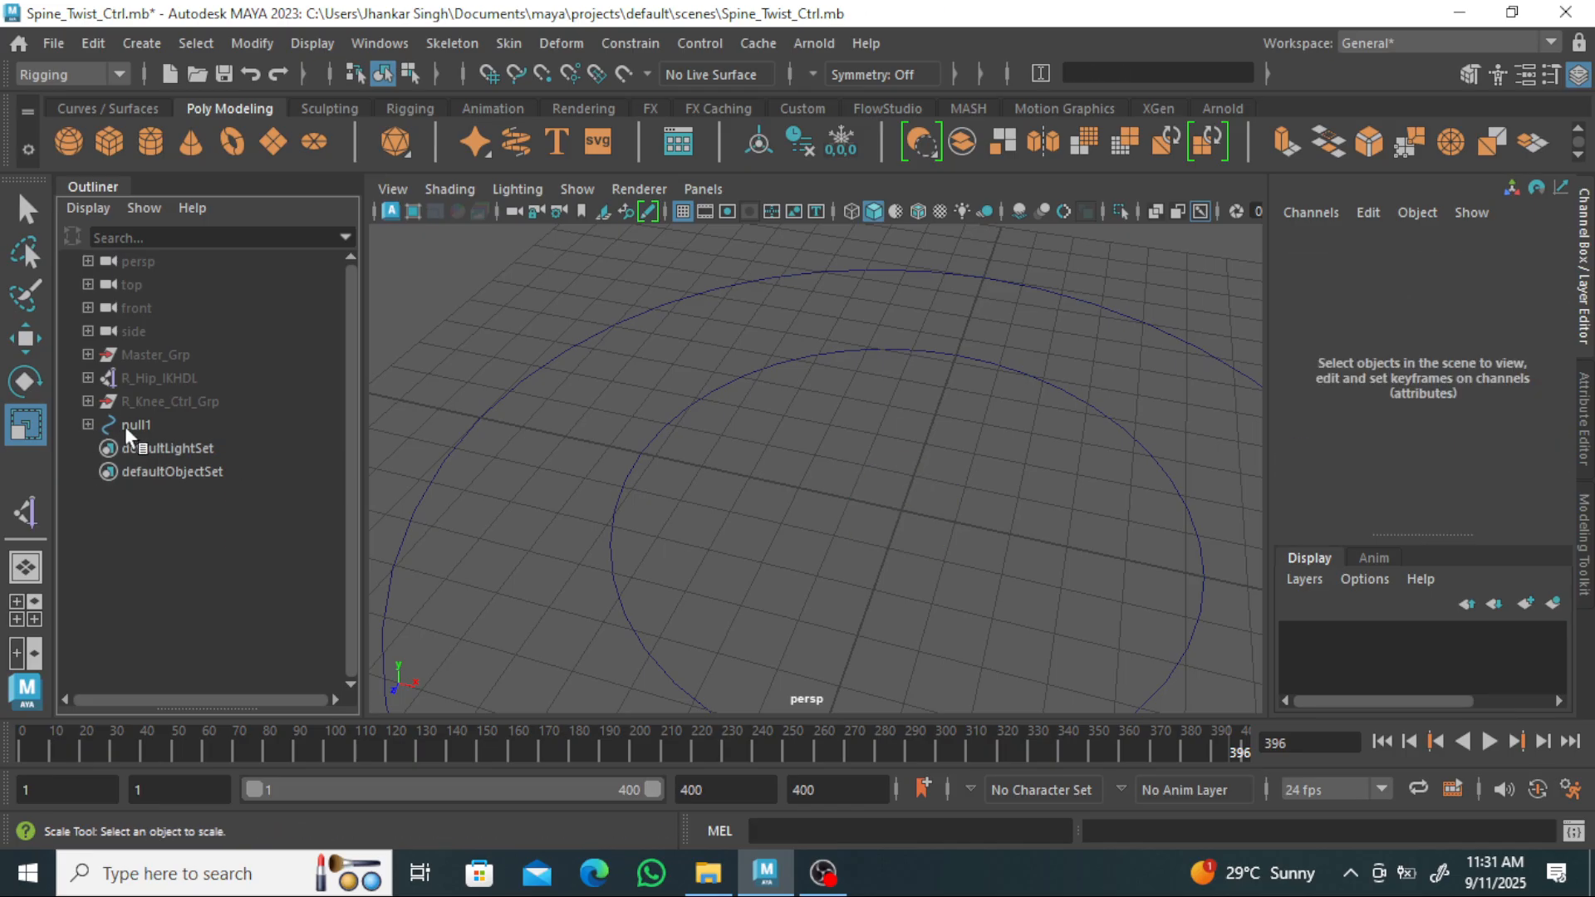
pyautogui.click(132, 428)
pyautogui.press('Delete')
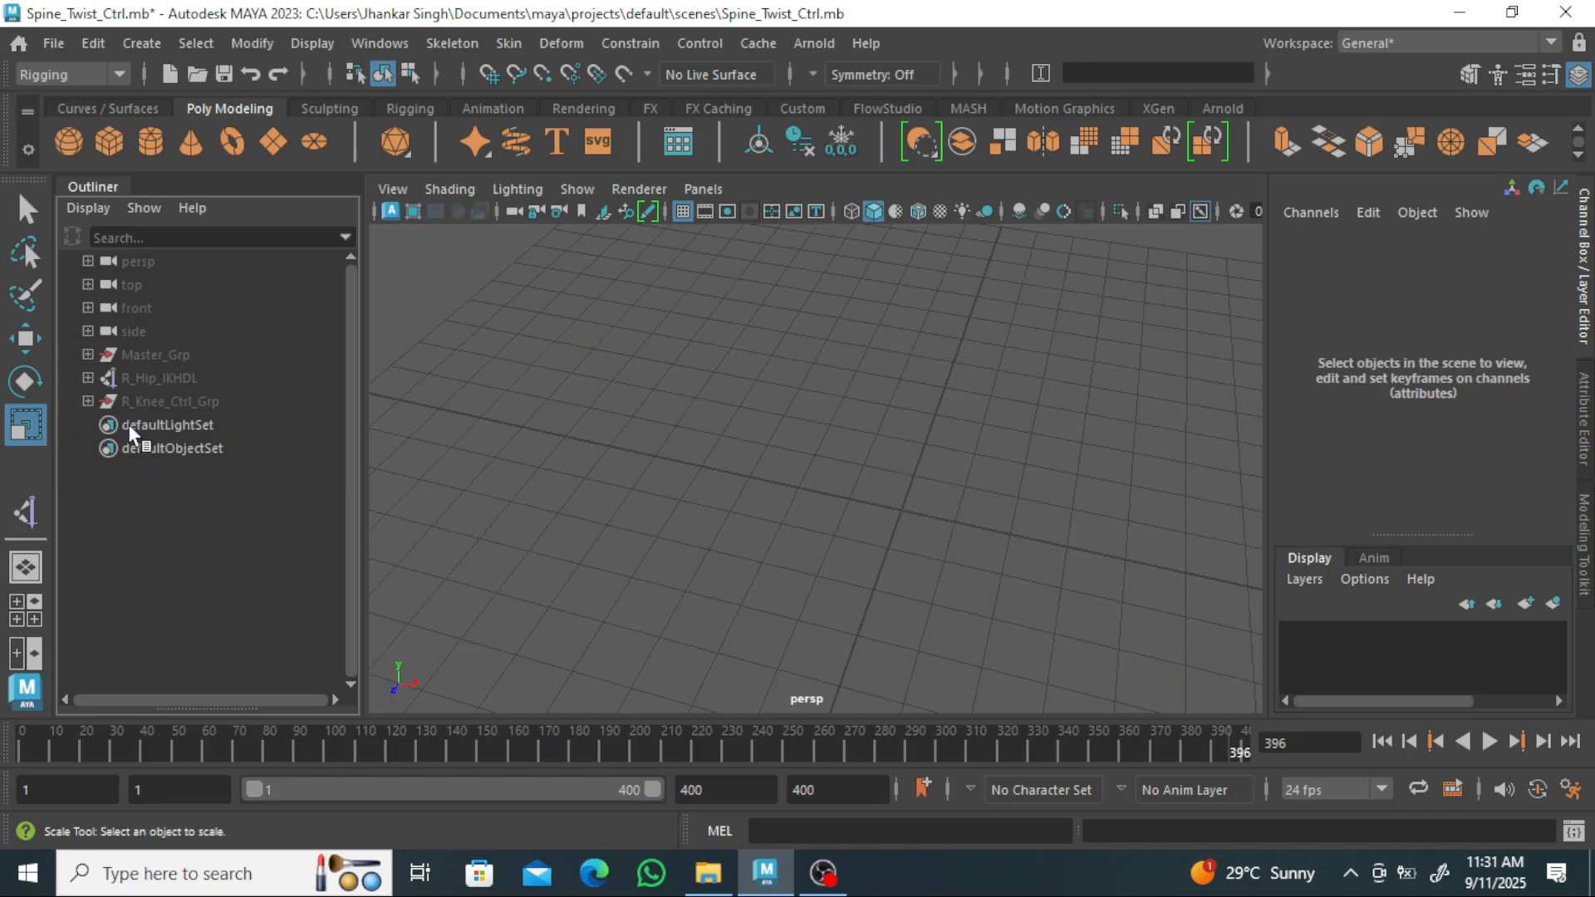
# Unhide Master_Grp, R_Hip_IKHDL and R_Knee_Ctrl_Grp, and clear the selection.
pyautogui.click(174, 404)
pyautogui.keyDown('shift'); pyautogui.click(173, 359); pyautogui.keyUp('shift')
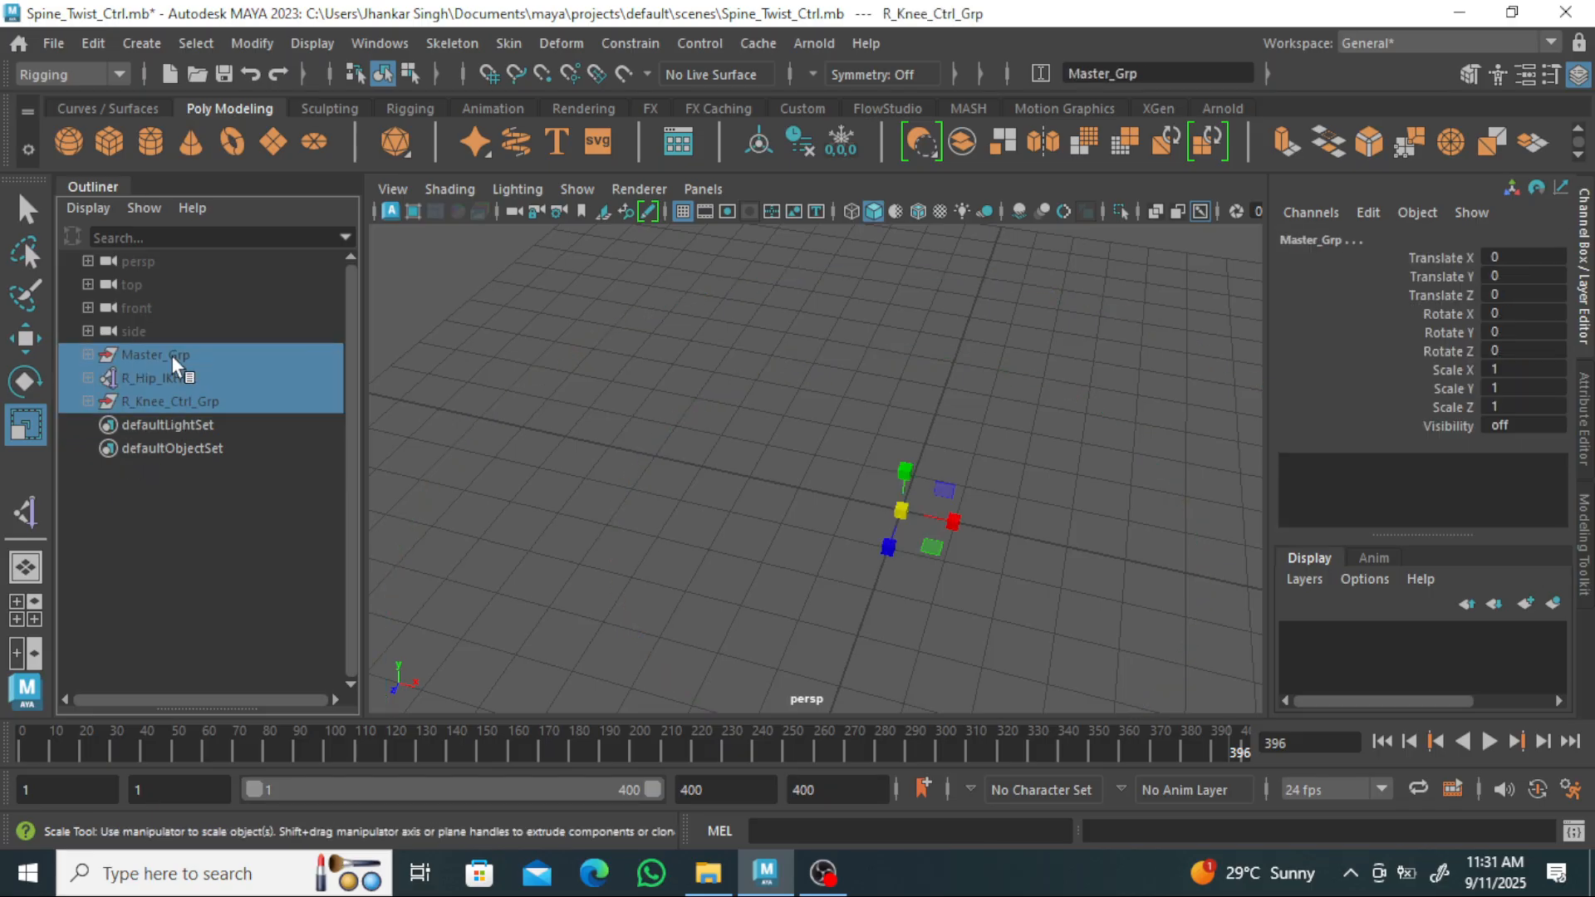
pyautogui.hotkey('shift', 'h')
pyautogui.scroll(3, 922, 407)
pyautogui.scroll(-5, 934, 389)
pyautogui.click(964, 409)
pyautogui.keyDown('alt'); pyautogui.moveTo(947, 431); pyautogui.dragTo(895, 461); pyautogui.keyUp('alt')
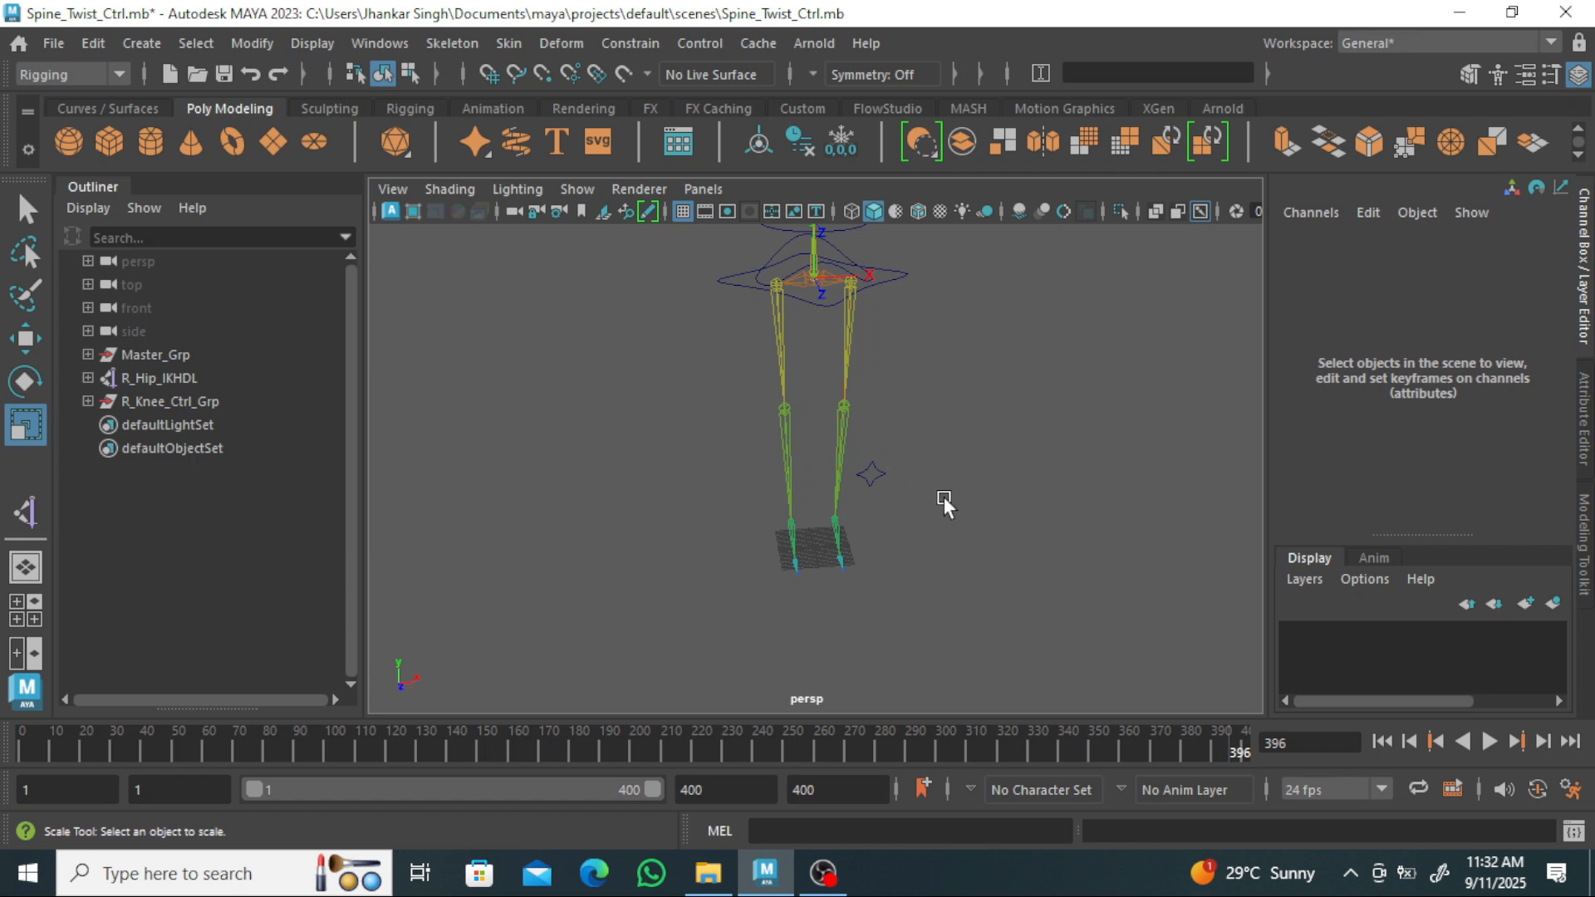
pyautogui.click(835, 863)
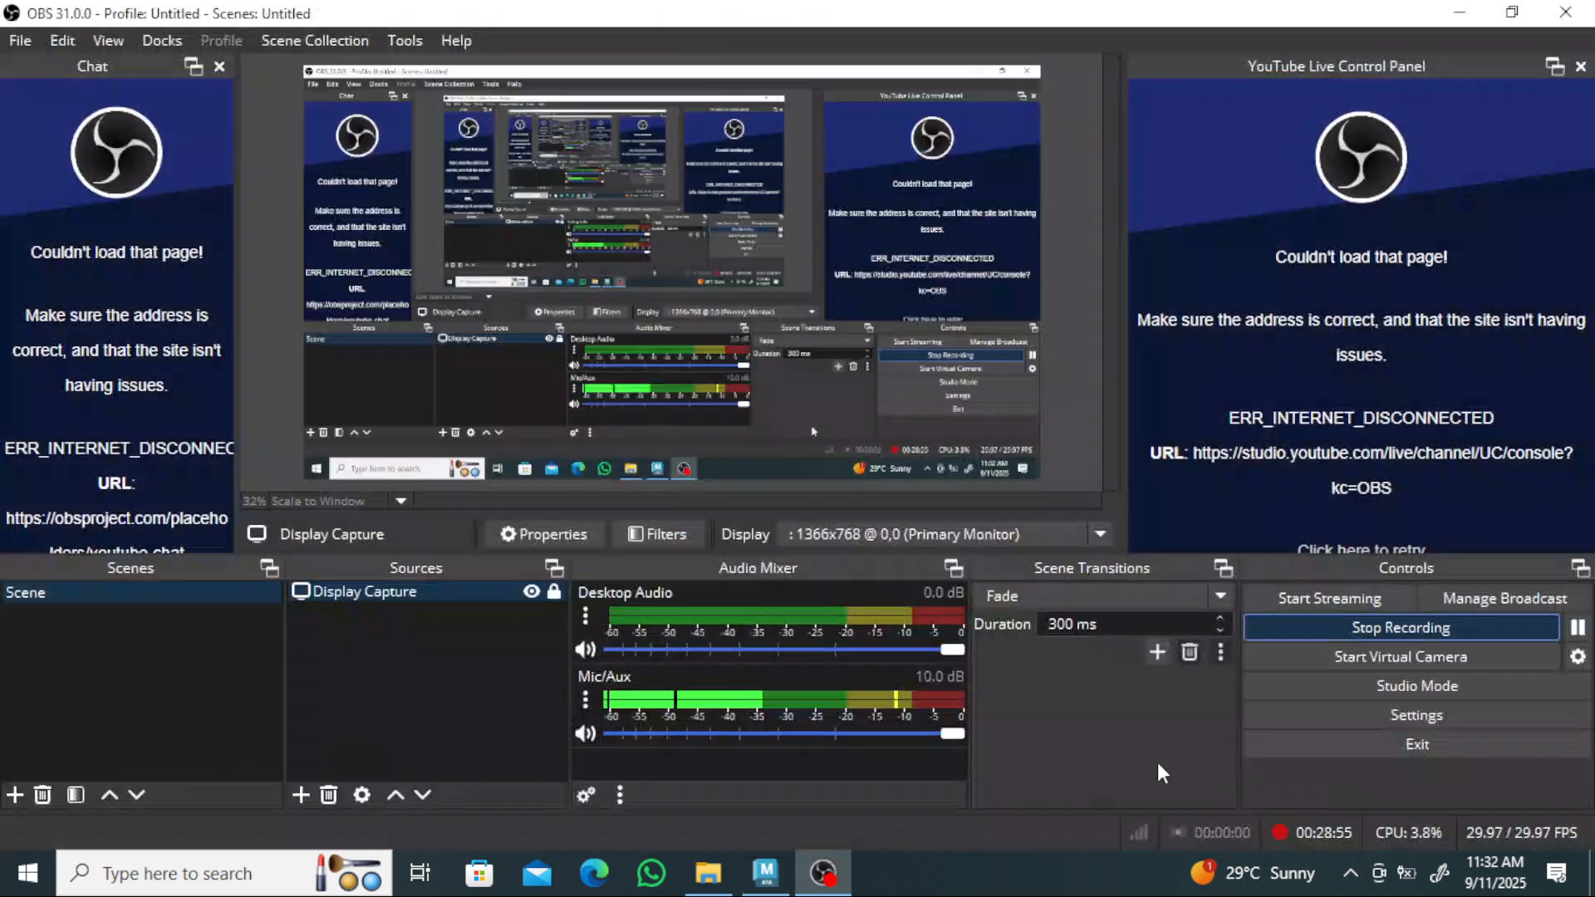